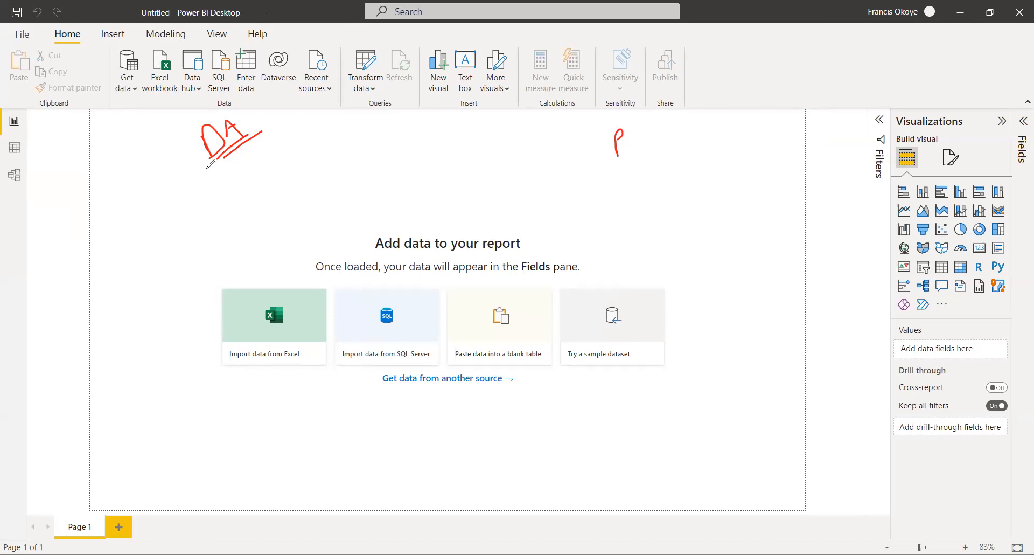
Draw three branches from the handwritten "DA" heading and label them Extract, Analyze and Visualize.
mouse_move(209, 164)
left_mouse_down()
mouse_move(161, 199)
mouse_move(134, 241)
mouse_move(145, 237)
left_mouse_up()
mouse_move(141, 236)
left_mouse_down()
mouse_move(157, 244)
mouse_move(162, 229)
left_mouse_up()
left_click_drag(160, 227, 177, 227)
mouse_move(219, 167)
left_mouse_down()
mouse_move(252, 212)
mouse_move(285, 208)
mouse_move(302, 237)
mouse_move(308, 201)
mouse_move(305, 217)
left_mouse_up()
mouse_move(229, 170)
left_mouse_down()
mouse_move(311, 177)
mouse_move(318, 153)
mouse_move(335, 160)
mouse_move(384, 140)
mouse_move(345, 181)
left_mouse_up()
left_click_drag(138, 265, 172, 238)
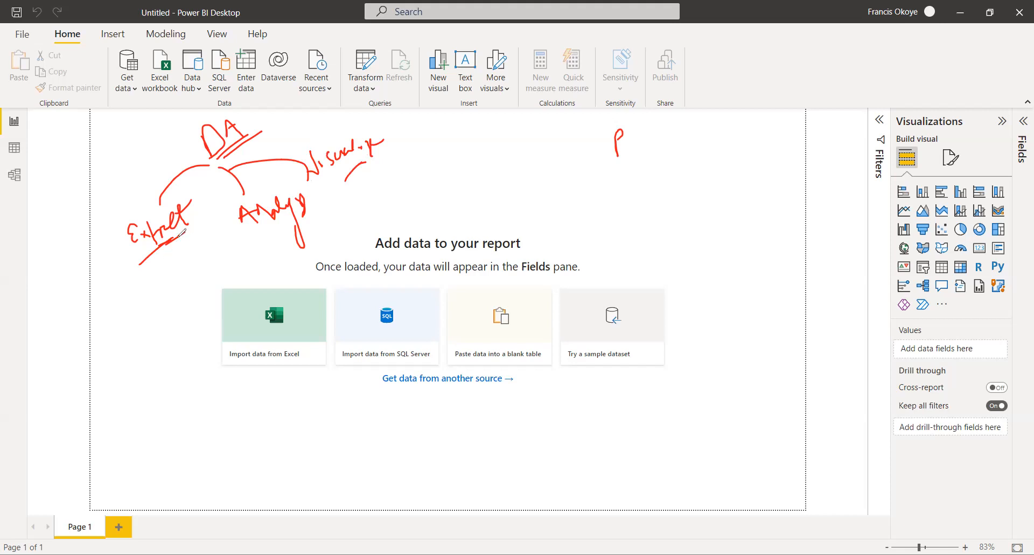
Underline the handwritten Extract label and write SQL beneath it.
mouse_move(165, 246)
left_mouse_down()
mouse_move(177, 235)
mouse_move(147, 250)
mouse_move(190, 229)
left_mouse_up()
left_click_drag(133, 252, 147, 245)
mouse_move(163, 262)
left_mouse_down()
mouse_move(153, 281)
mouse_move(191, 261)
left_mouse_up()
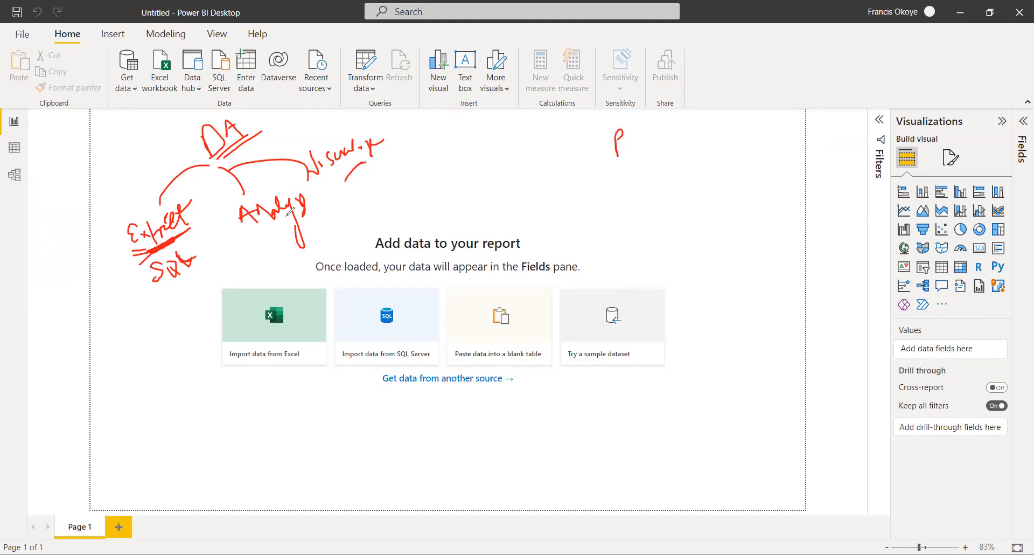
Underline the handwritten Analyze label and write Excel, Python and R as its tools.
left_click_drag(262, 234, 329, 202)
left_click_drag(317, 216, 326, 230)
left_click_drag(327, 227, 335, 235)
left_click_drag(336, 225, 363, 211)
mouse_move(350, 249)
left_mouse_down()
mouse_move(361, 275)
mouse_move(359, 263)
mouse_move(408, 261)
mouse_move(415, 306)
mouse_move(422, 301)
mouse_move(413, 310)
left_mouse_up()
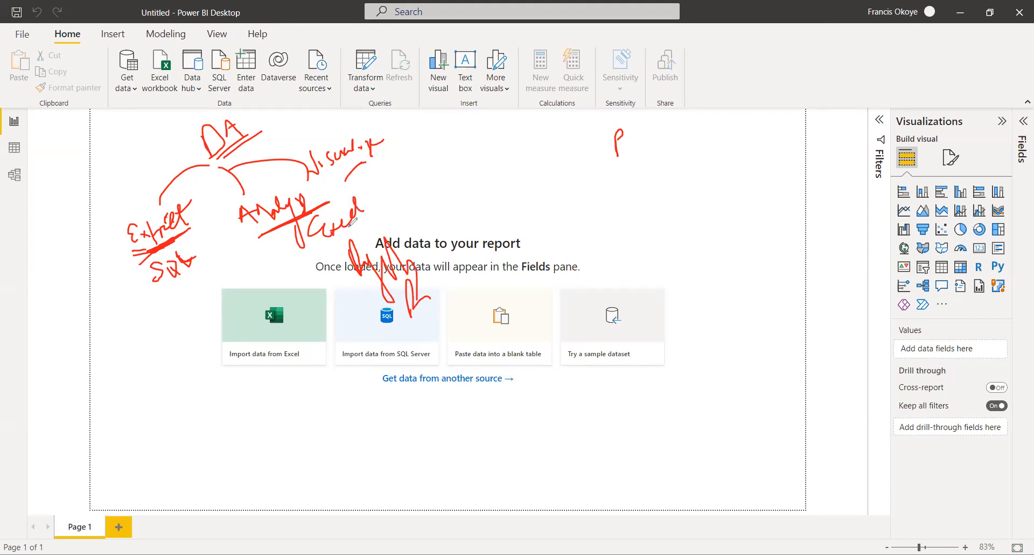
Underline the Visualize label and write its tools beside it, including PBI, Excel, Python and R.
left_click_drag(349, 167, 397, 141)
mouse_move(389, 165)
left_mouse_down()
mouse_move(410, 168)
mouse_move(414, 153)
mouse_move(415, 162)
left_mouse_up()
mouse_move(418, 199)
left_mouse_down()
mouse_move(442, 182)
mouse_move(439, 164)
mouse_move(459, 210)
mouse_move(472, 184)
mouse_move(490, 189)
mouse_move(495, 157)
mouse_move(504, 164)
mouse_move(514, 153)
left_mouse_up()
left_click_drag(505, 221, 512, 235)
mouse_move(505, 195)
left_mouse_down()
mouse_move(525, 208)
mouse_move(520, 173)
mouse_move(536, 188)
left_mouse_up()
mouse_move(547, 253)
left_mouse_down()
mouse_move(550, 236)
mouse_move(563, 238)
left_mouse_up()
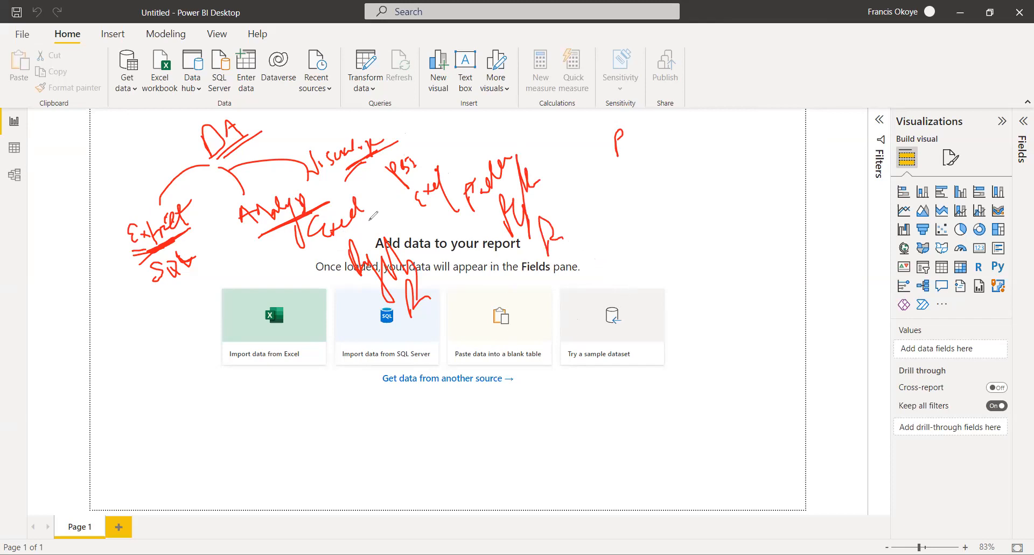
Circle the SQL, Excel, Python and PBI notes and draw curved lines linking the stages of the diagram.
mouse_move(179, 238)
left_mouse_down()
mouse_move(145, 269)
mouse_move(216, 277)
mouse_move(207, 243)
left_mouse_up()
mouse_move(348, 200)
left_mouse_down()
mouse_move(293, 232)
mouse_move(374, 214)
mouse_move(345, 199)
left_mouse_up()
mouse_move(431, 144)
left_mouse_down()
mouse_move(409, 185)
mouse_move(440, 144)
mouse_move(357, 193)
left_mouse_up()
mouse_move(392, 232)
left_mouse_down()
mouse_move(360, 240)
mouse_move(411, 238)
mouse_move(300, 311)
left_mouse_up()
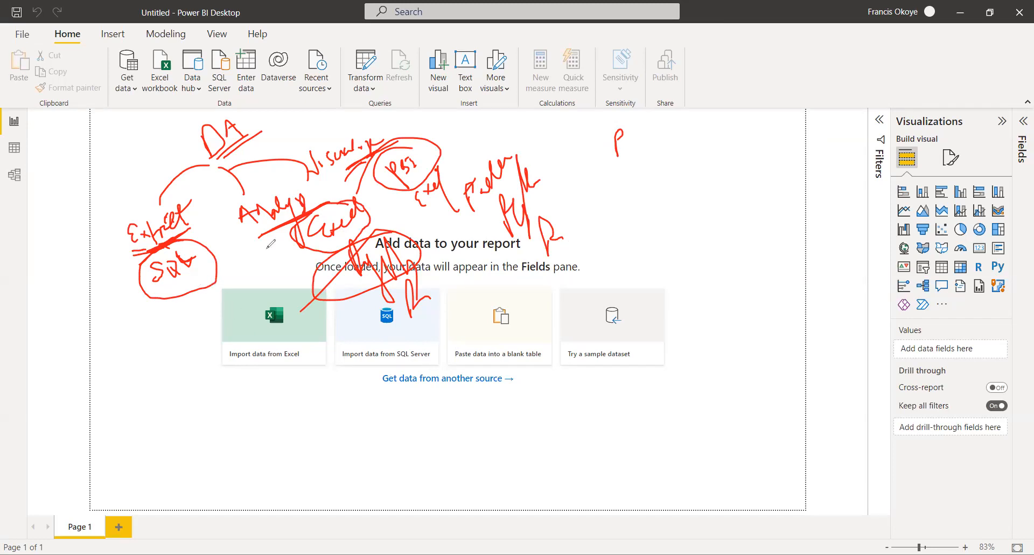
left_click_drag(295, 235, 208, 266)
left_click_drag(315, 288, 210, 298)
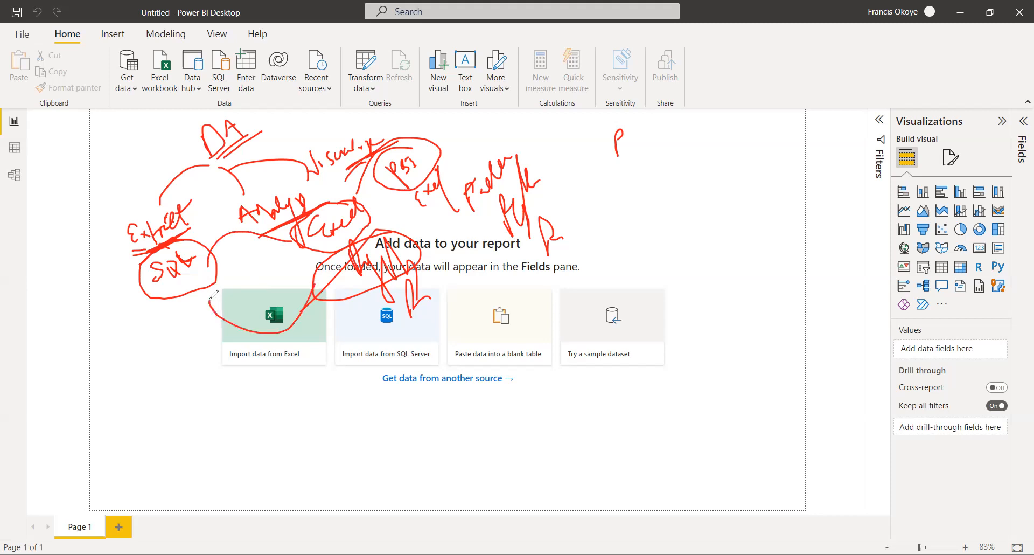
mouse_move(376, 154)
left_mouse_down()
mouse_move(189, 213)
mouse_move(187, 234)
left_mouse_up()
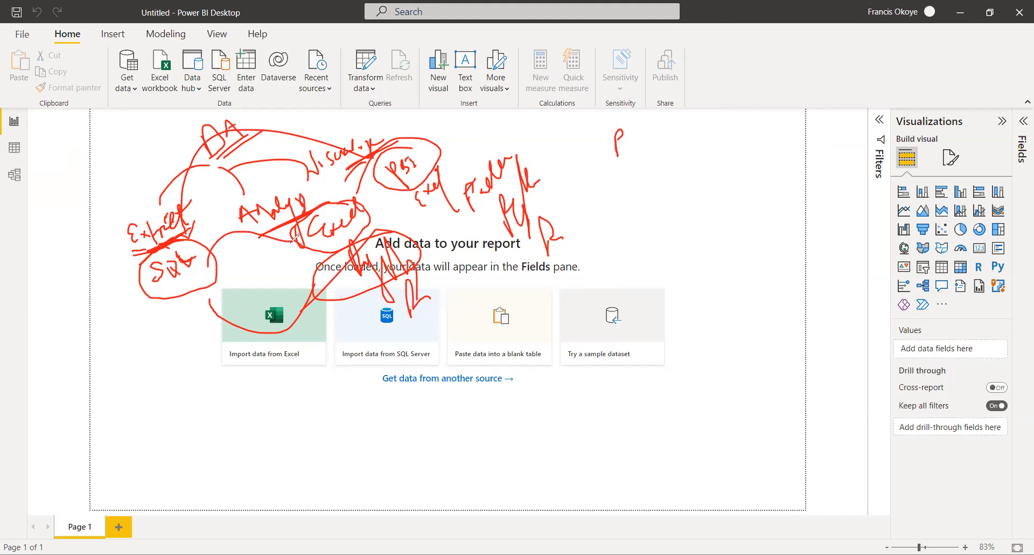
Write and underline a short note above the visualization tools, and erase the handwritten diagram.
mouse_move(462, 124)
left_mouse_down()
mouse_move(463, 150)
mouse_move(481, 137)
mouse_move(498, 151)
mouse_move(507, 128)
mouse_move(533, 115)
left_mouse_up()
left_click_drag(462, 169, 522, 133)
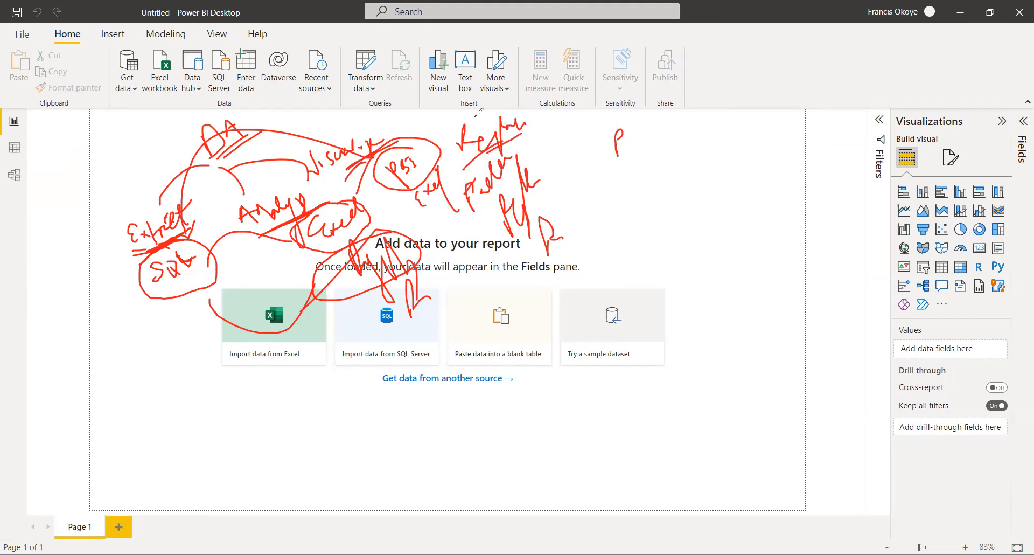
mouse_move(493, 124)
left_mouse_down()
mouse_move(481, 191)
mouse_move(511, 253)
mouse_move(559, 242)
mouse_move(613, 115)
left_mouse_up()
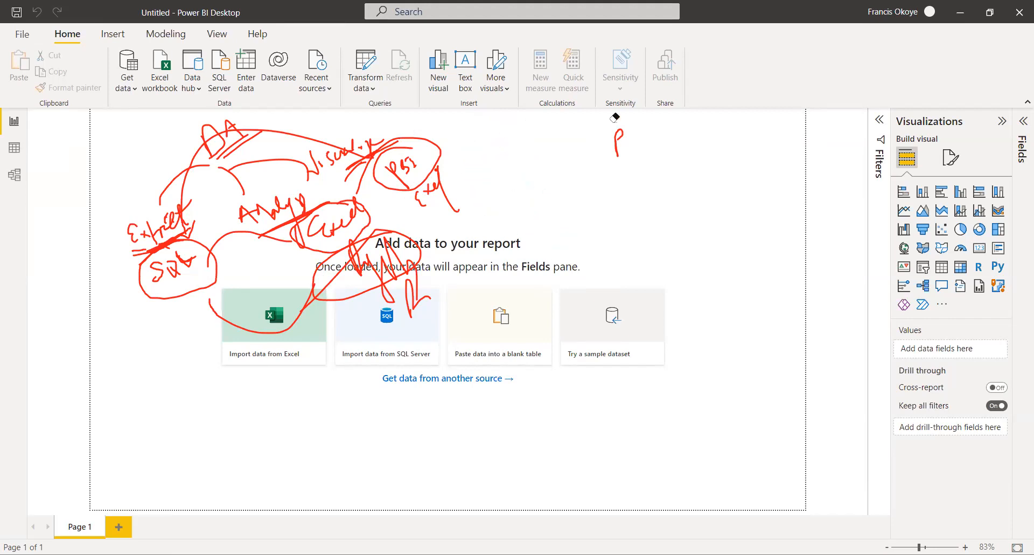
mouse_move(569, 213)
left_mouse_down()
mouse_move(422, 209)
mouse_move(416, 235)
mouse_move(393, 131)
mouse_move(395, 144)
mouse_move(365, 162)
mouse_move(392, 219)
mouse_move(329, 245)
mouse_move(260, 238)
mouse_move(300, 203)
mouse_move(308, 170)
mouse_move(251, 144)
mouse_move(233, 121)
mouse_move(138, 244)
mouse_move(146, 198)
mouse_move(180, 232)
mouse_move(214, 193)
mouse_move(258, 216)
mouse_move(250, 315)
mouse_move(152, 277)
mouse_move(351, 231)
mouse_move(356, 317)
mouse_move(423, 259)
mouse_move(455, 201)
left_mouse_up()
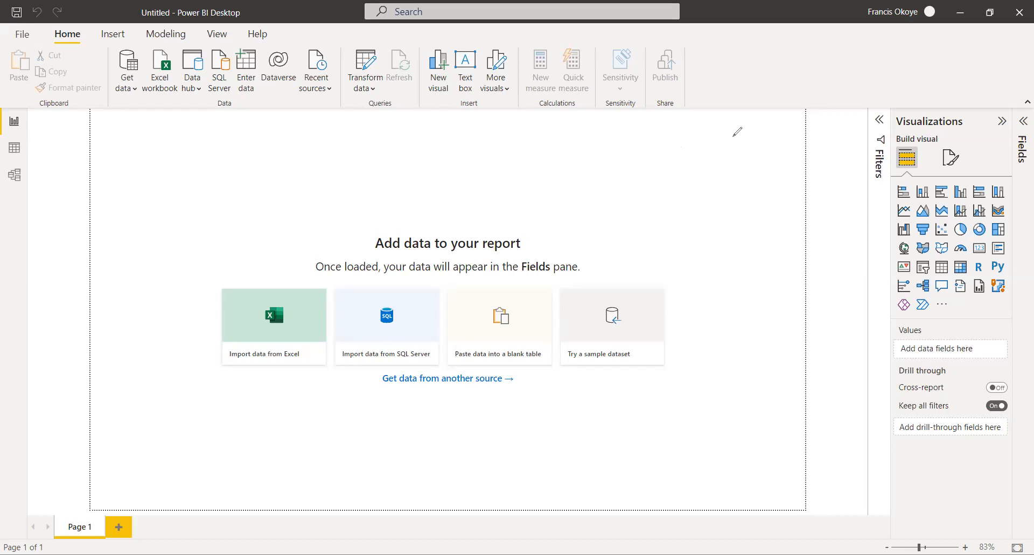
Handwrite the four component labels DAX, PP, PQ and M on the upper part of the report canvas.
left_click_drag(660, 115, 662, 140)
left_click_drag(687, 139, 703, 137)
left_click_drag(691, 130, 725, 136)
left_click_drag(718, 112, 701, 138)
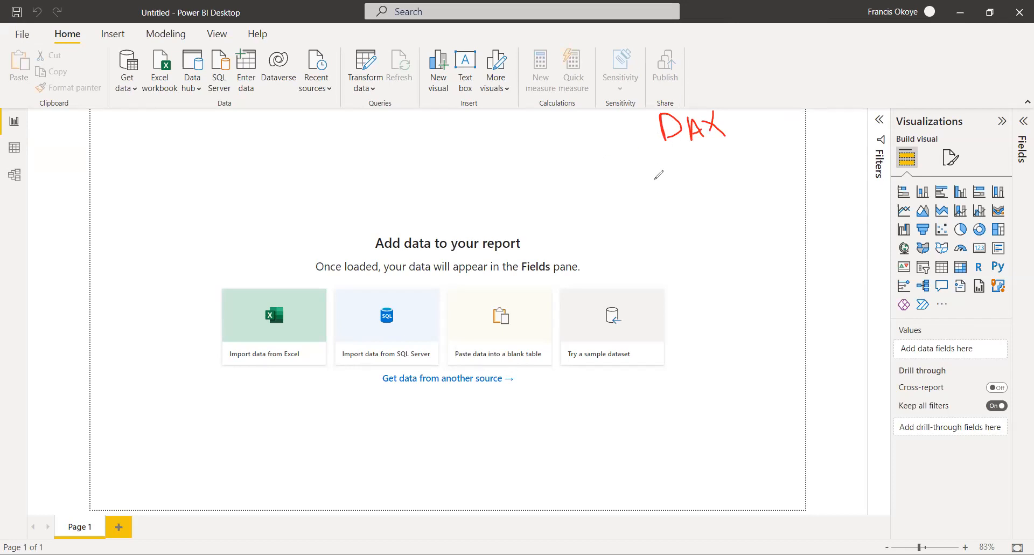
mouse_move(562, 131)
left_mouse_down()
mouse_move(584, 191)
mouse_move(598, 183)
left_mouse_up()
left_click_drag(599, 177, 606, 187)
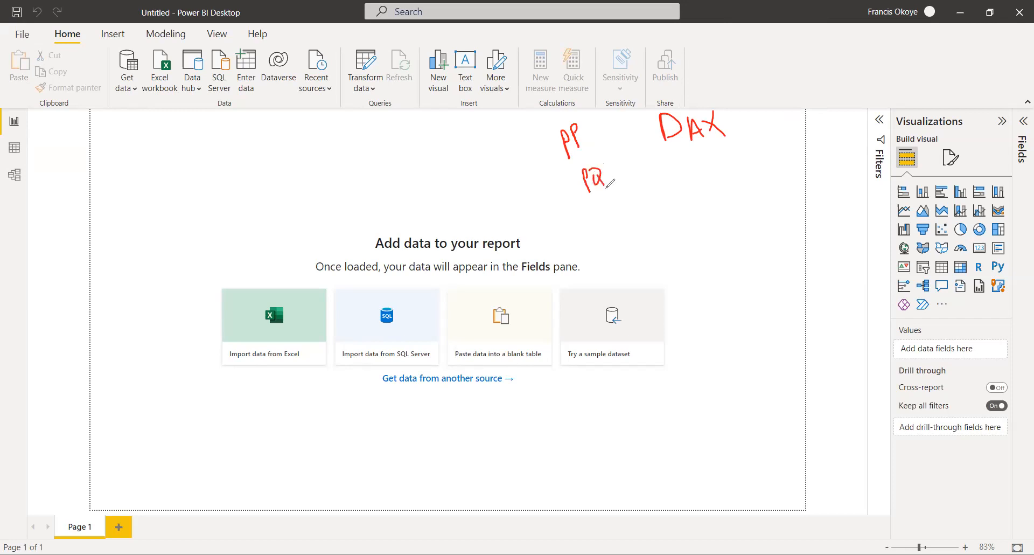
mouse_move(680, 177)
left_mouse_down()
mouse_move(683, 152)
mouse_move(707, 171)
left_mouse_up()
Circle the four component labels and draw an arrow from them to a double-underlined "PBI" label.
mouse_move(605, 123)
left_mouse_down()
mouse_move(547, 142)
mouse_move(728, 166)
mouse_move(719, 115)
mouse_move(600, 113)
left_mouse_up()
mouse_move(735, 145)
left_mouse_down()
mouse_move(782, 138)
mouse_move(776, 151)
left_mouse_up()
mouse_move(800, 115)
left_mouse_down()
mouse_move(800, 141)
mouse_move(803, 125)
mouse_move(815, 138)
left_mouse_up()
left_click_drag(822, 108, 839, 99)
left_click_drag(836, 113, 792, 173)
left_click(834, 135)
left_click_drag(837, 150, 814, 161)
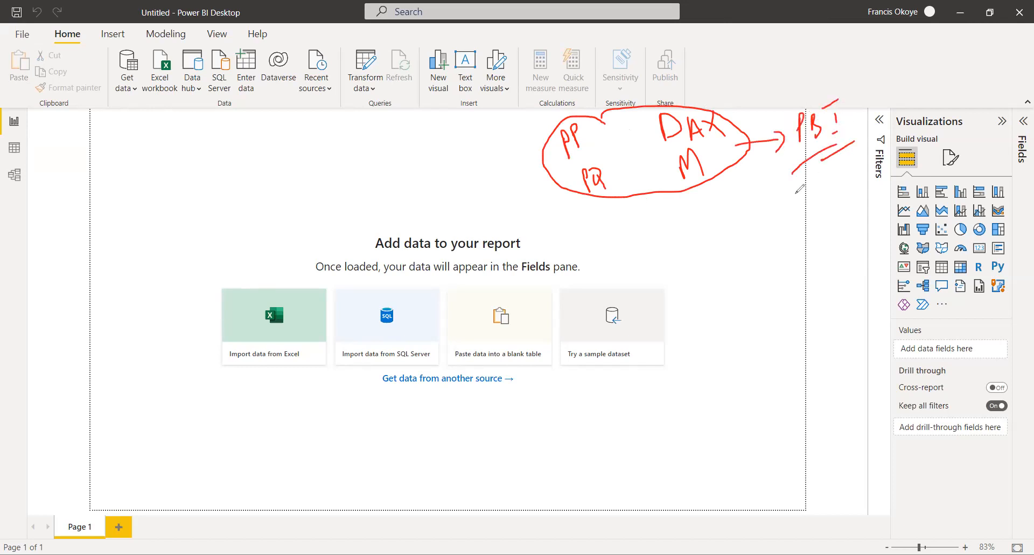
Draw an arrow from the PBI label to the underlined year 2015 and add a short arrow after it.
left_click_drag(811, 111, 842, 63)
mouse_move(841, 61)
left_mouse_down()
mouse_move(842, 73)
mouse_move(864, 51)
mouse_move(870, 63)
mouse_move(881, 53)
mouse_move(868, 69)
mouse_move(890, 56)
left_mouse_up()
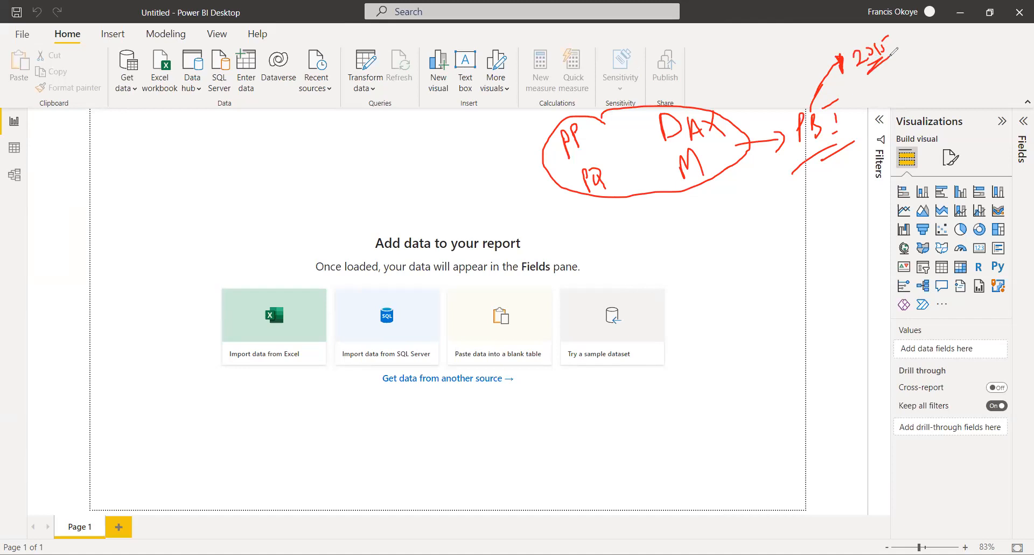
left_click_drag(893, 54, 909, 57)
Check the version and release date of Power BI Desktop in its About information, then close it.
left_click(258, 35)
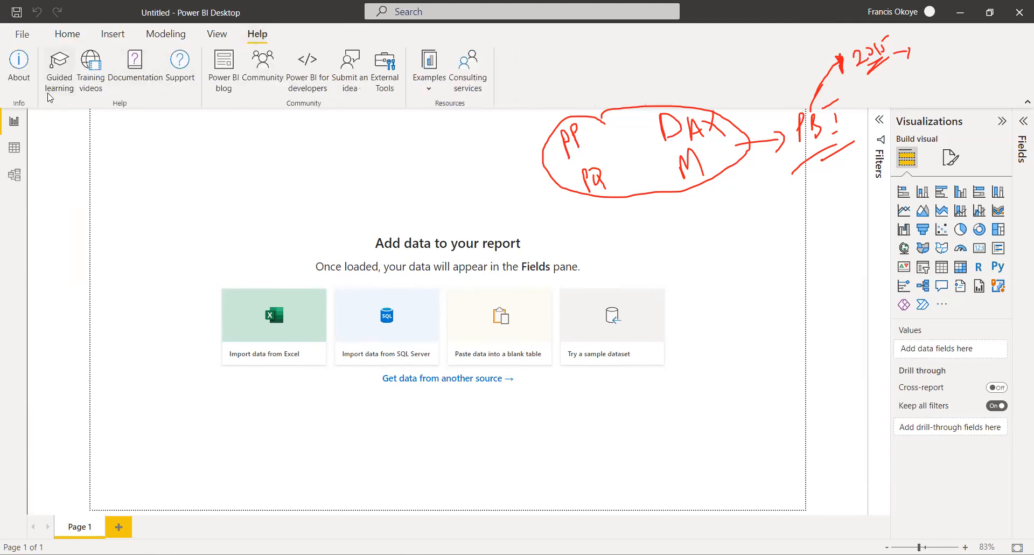
left_click(20, 70)
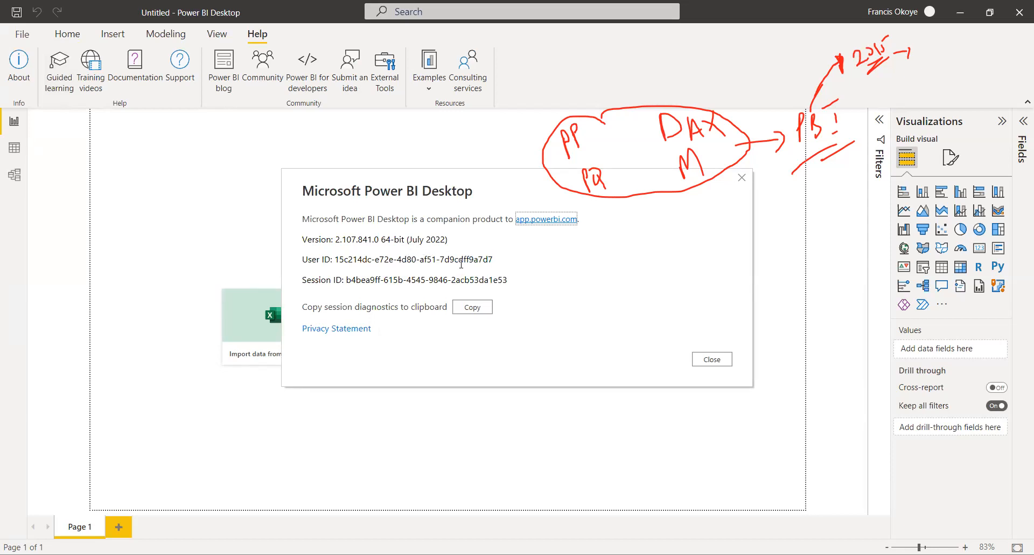
left_click_drag(448, 240, 425, 241)
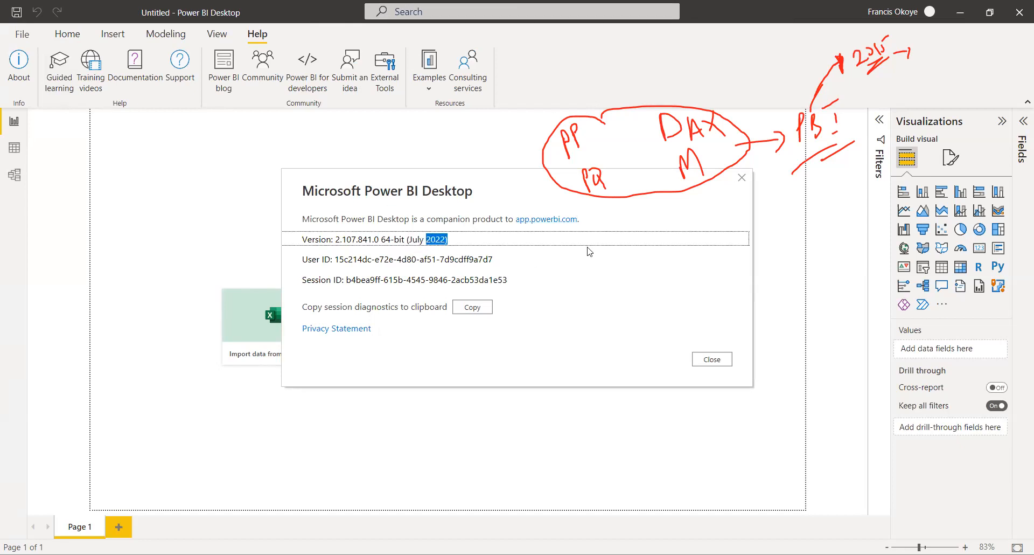
left_click(712, 359)
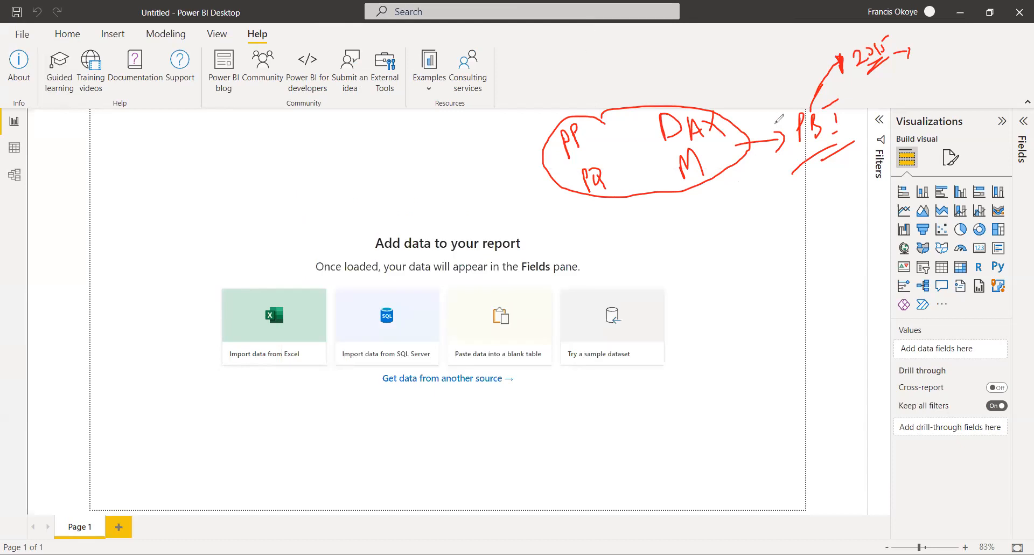
Erase the handwritten component diagram together with the PBI and 2015 notes.
left_click(730, 114)
mouse_move(713, 109)
left_mouse_down()
mouse_move(590, 128)
mouse_move(594, 180)
mouse_move(813, 127)
mouse_move(816, 111)
mouse_move(856, 153)
mouse_move(791, 173)
left_mouse_up()
mouse_move(857, 51)
left_mouse_down()
mouse_move(865, 75)
mouse_move(912, 37)
mouse_move(850, 90)
mouse_move(798, 75)
left_mouse_up()
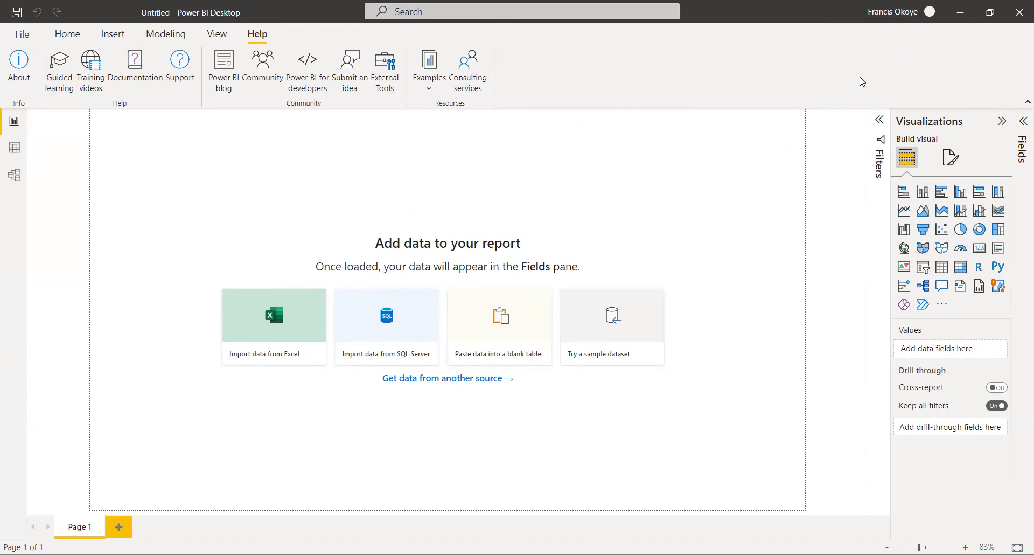
Handwrite "Import" with an arrow to the source types xls, csv, SQL and web.
left_click_drag(781, 69, 832, 63)
mouse_move(830, 64)
left_mouse_down()
mouse_move(868, 62)
mouse_move(904, 33)
mouse_move(920, 54)
mouse_move(928, 41)
mouse_move(932, 49)
left_mouse_up()
left_click(873, 62)
left_click(910, 51)
left_click_drag(934, 36, 942, 47)
mouse_move(944, 46)
left_mouse_down()
mouse_move(944, 54)
mouse_move(966, 43)
mouse_move(971, 51)
left_mouse_up()
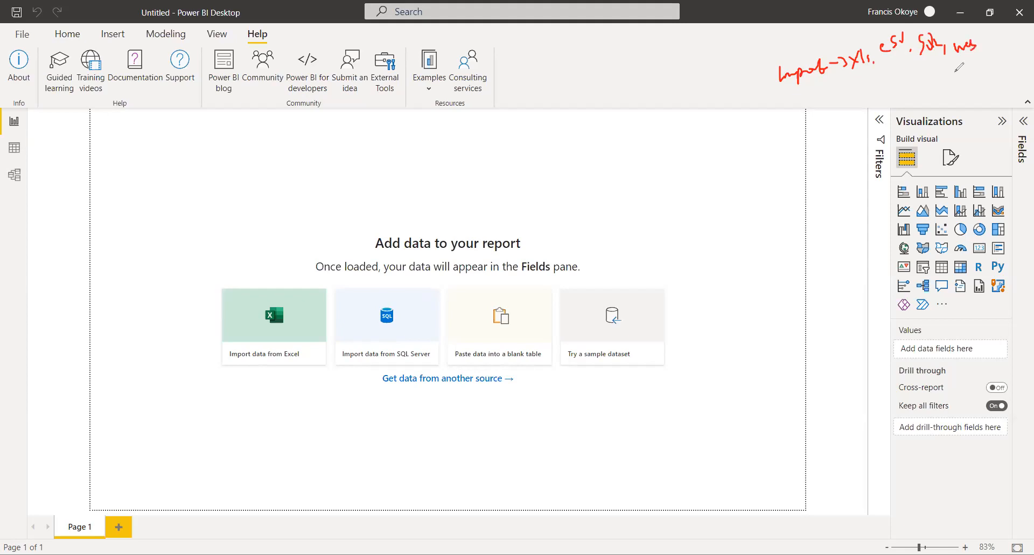
Bracket the listed sources, underline Import, and write a cleaning stage with an arrow to PQ.
left_click_drag(895, 68, 957, 66)
mouse_move(770, 92)
left_mouse_down()
mouse_move(790, 77)
mouse_move(786, 61)
left_mouse_up()
left_click(784, 63)
left_click_drag(777, 104, 779, 120)
mouse_move(781, 110)
left_mouse_down()
mouse_move(812, 106)
mouse_move(828, 84)
mouse_move(827, 105)
mouse_move(893, 100)
mouse_move(900, 82)
mouse_move(916, 91)
left_mouse_up()
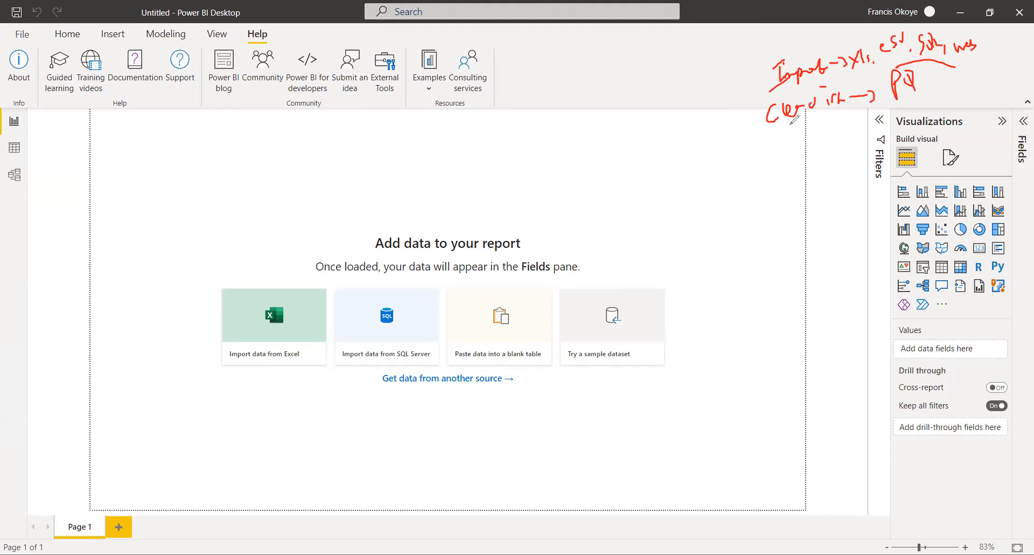
Handwrite "Data Model" under the cleaning stage, followed by a note marked DAX.
mouse_move(776, 137)
left_mouse_down()
mouse_move(776, 152)
mouse_move(804, 134)
left_mouse_up()
left_click_drag(807, 133, 868, 126)
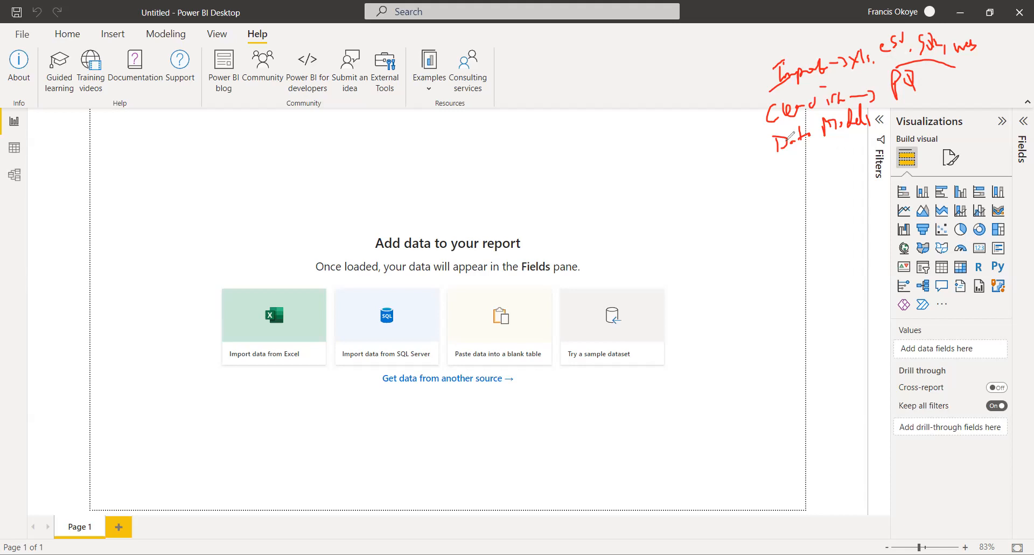
mouse_move(791, 155)
left_mouse_down()
mouse_move(816, 175)
mouse_move(857, 152)
mouse_move(840, 172)
mouse_move(861, 137)
mouse_move(864, 150)
mouse_move(891, 125)
mouse_move(904, 143)
left_mouse_up()
Draw three branches below the DAX note and label them Column, Table and Measure.
mouse_move(782, 187)
left_mouse_down()
mouse_move(729, 222)
mouse_move(810, 229)
left_mouse_up()
left_click_drag(820, 192, 875, 203)
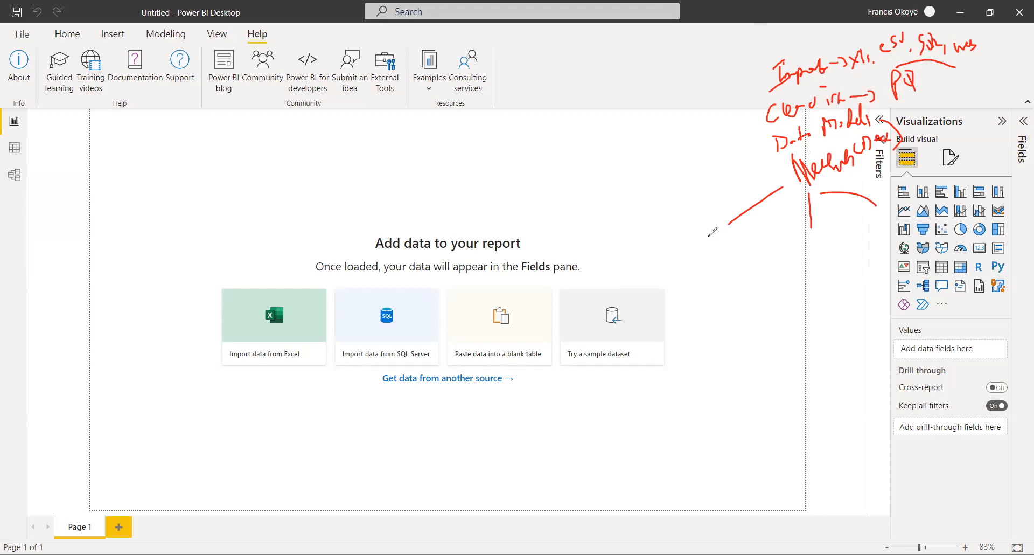
mouse_move(707, 235)
left_mouse_down()
mouse_move(708, 250)
mouse_move(793, 263)
mouse_move(801, 243)
mouse_move(836, 249)
left_mouse_up()
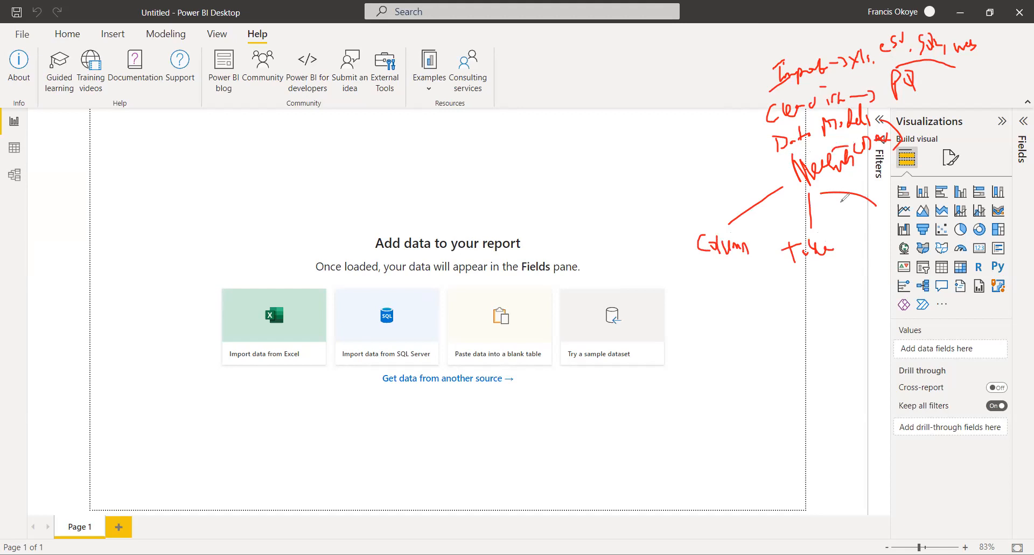
mouse_move(856, 232)
left_mouse_down()
mouse_move(900, 200)
mouse_move(874, 231)
left_mouse_up()
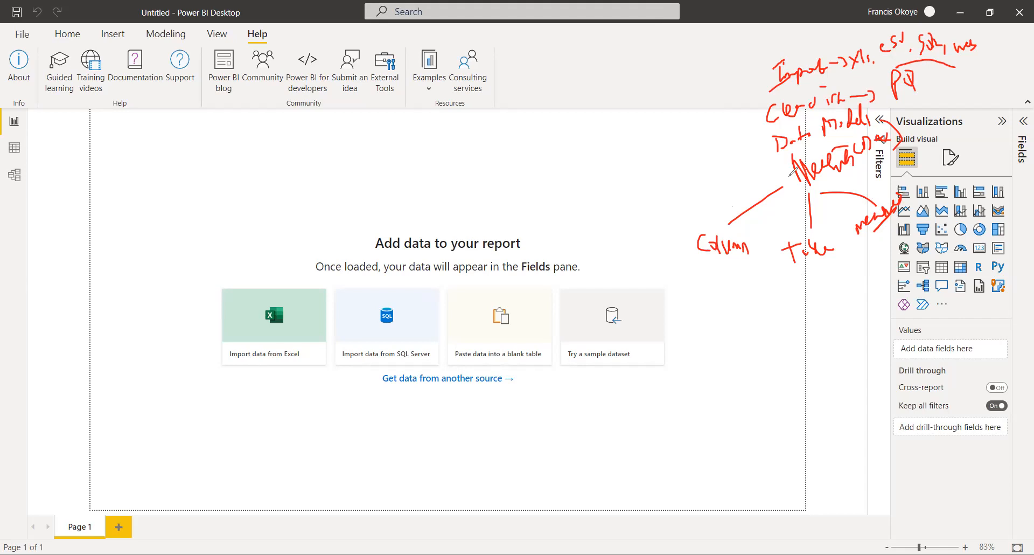
Handwrite the final stage "Visualize" below the branches and circle it.
left_click_drag(794, 290, 847, 300)
left_click(810, 295)
left_click(837, 292)
mouse_move(848, 285)
left_mouse_down()
mouse_move(851, 307)
mouse_move(875, 283)
mouse_move(861, 271)
left_mouse_up()
left_click(843, 277)
left_click(855, 277)
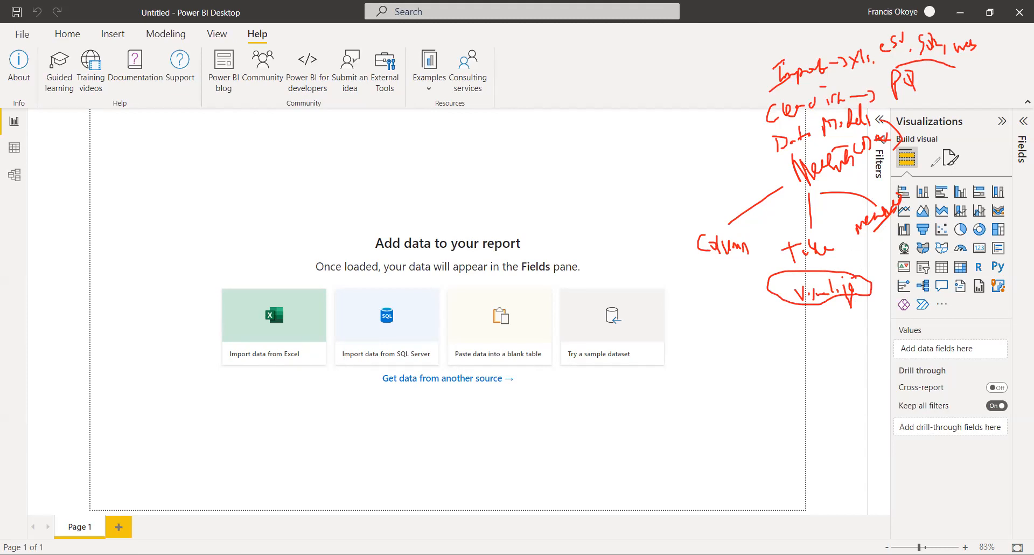
left_click(32, 38)
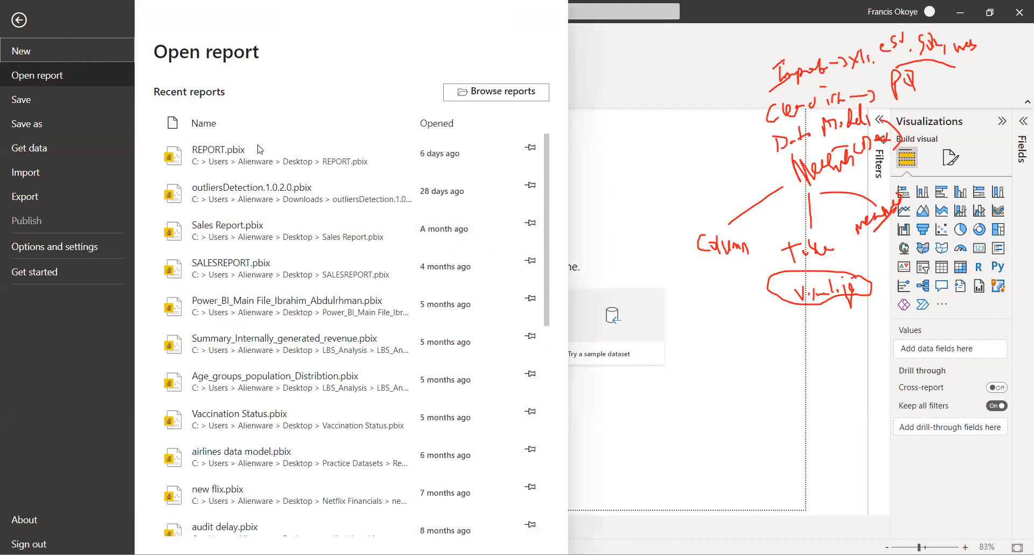
key("Escape")
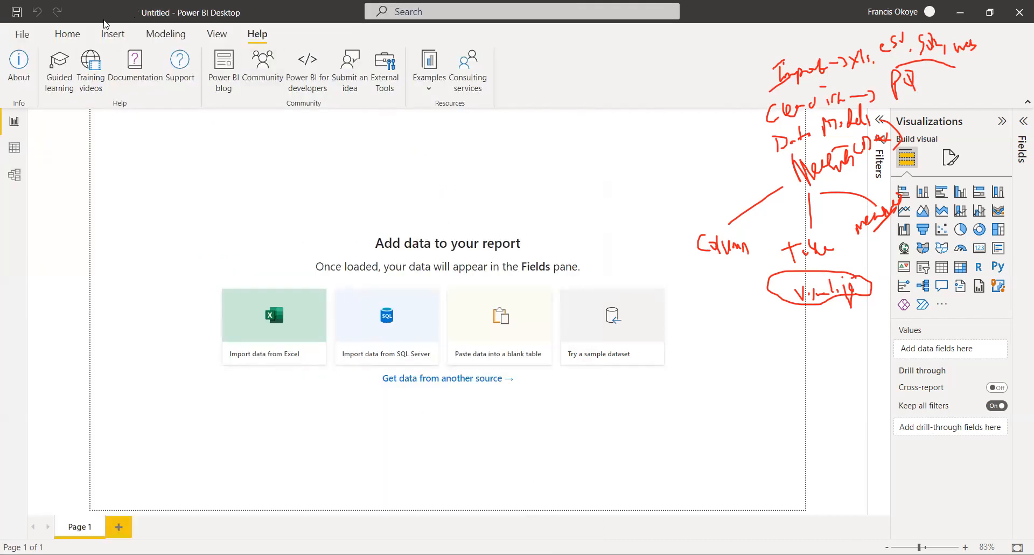
left_click(78, 32)
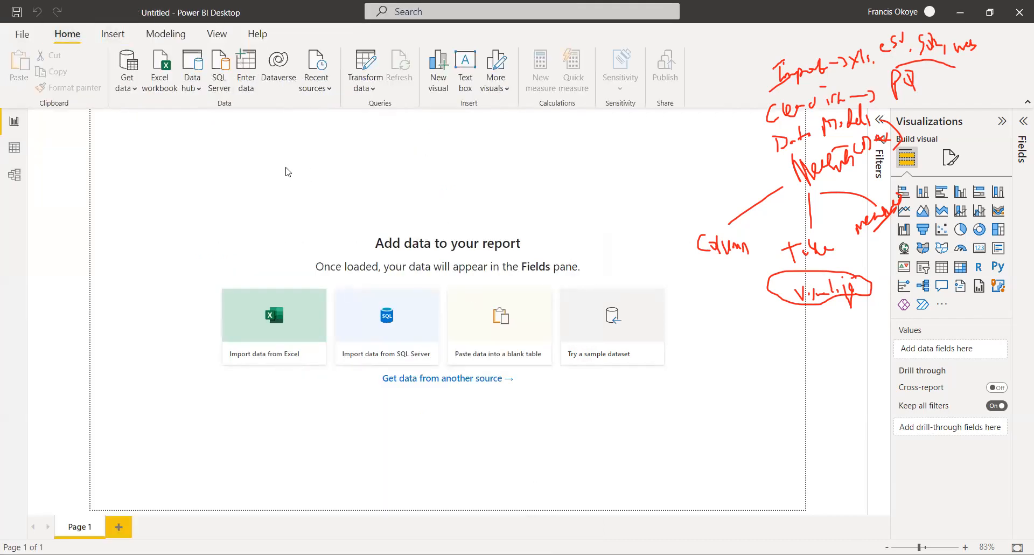
Try to import the Excel file "Basic Excel WORKBOOK new" from the Desktop folder into the report.
left_click(307, 357)
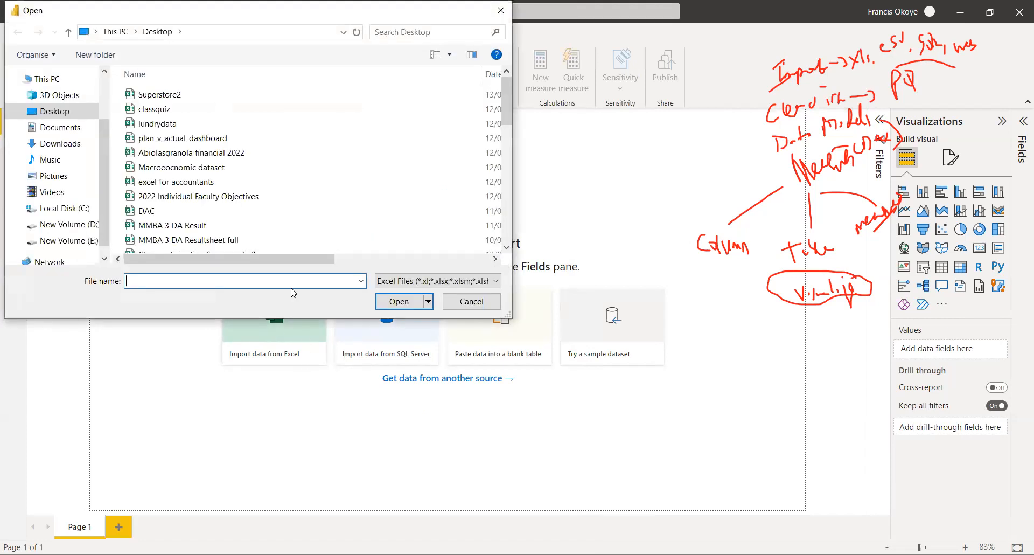
left_click_drag(507, 88, 507, 142)
left_click(231, 131)
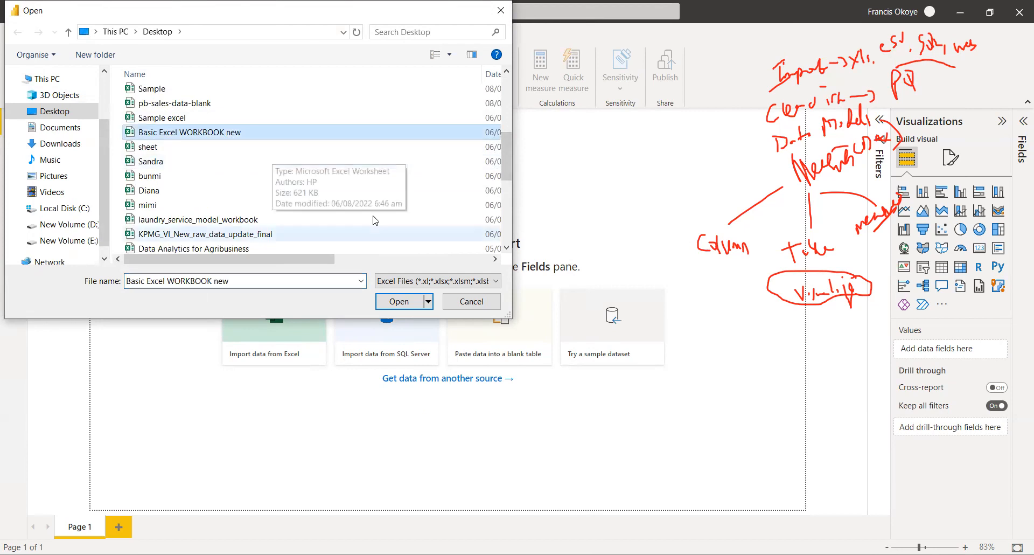
left_click(407, 304)
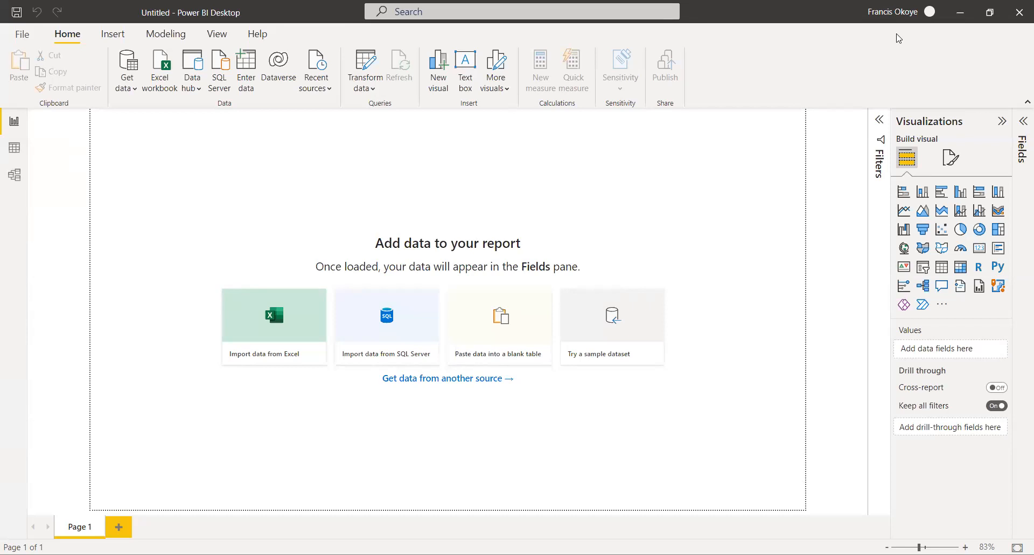
Connect to the Excel file "Basic Excel WORKBOOK new2" in the Desktop folder as the report's data source.
left_click(133, 75)
left_click(166, 135)
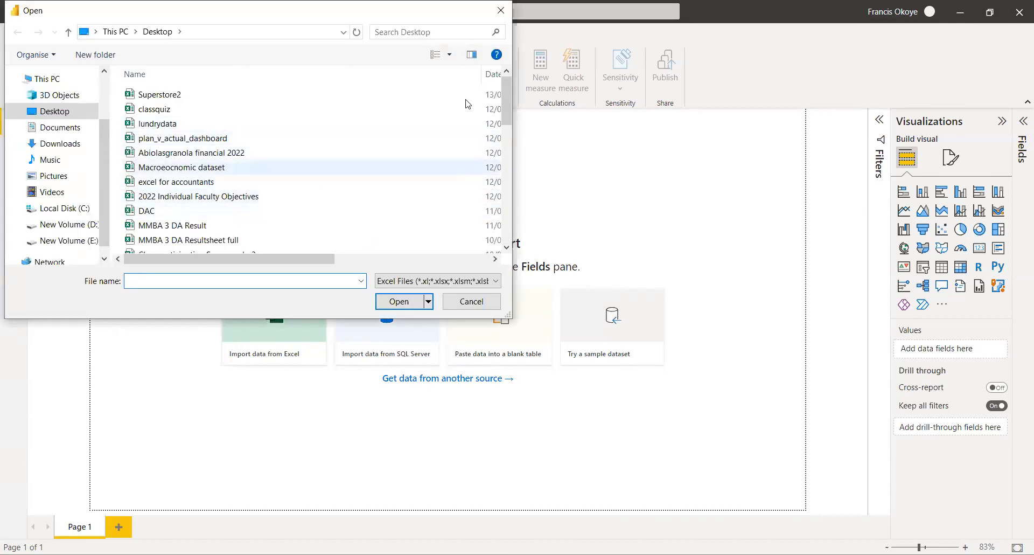
left_click_drag(507, 98, 514, 210)
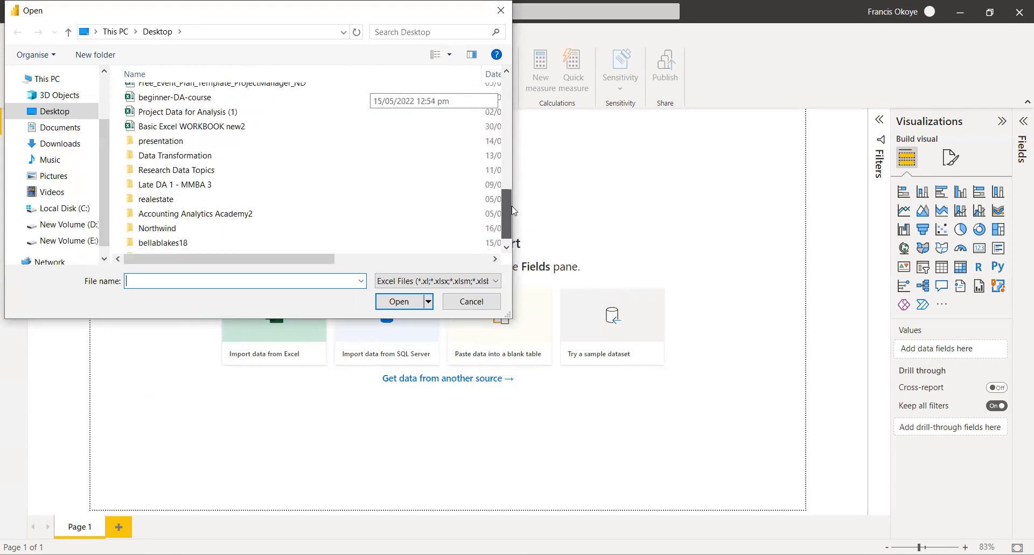
left_click(215, 126)
left_click(403, 301)
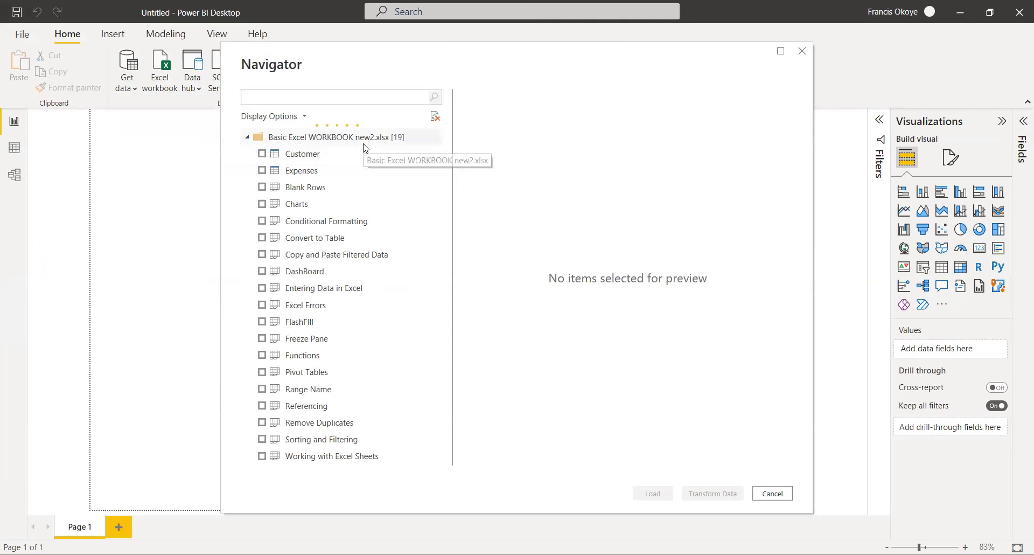
Cancel the current workbook import and connect to the Excel file "Basic Excel WORKBOOK new" in the Desktop folder instead.
left_click(772, 494)
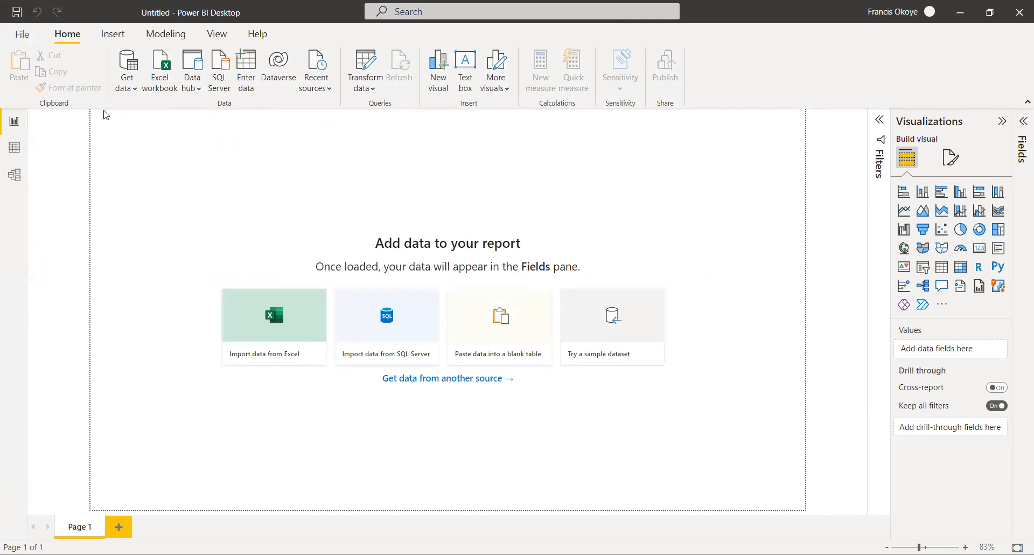
left_click(127, 94)
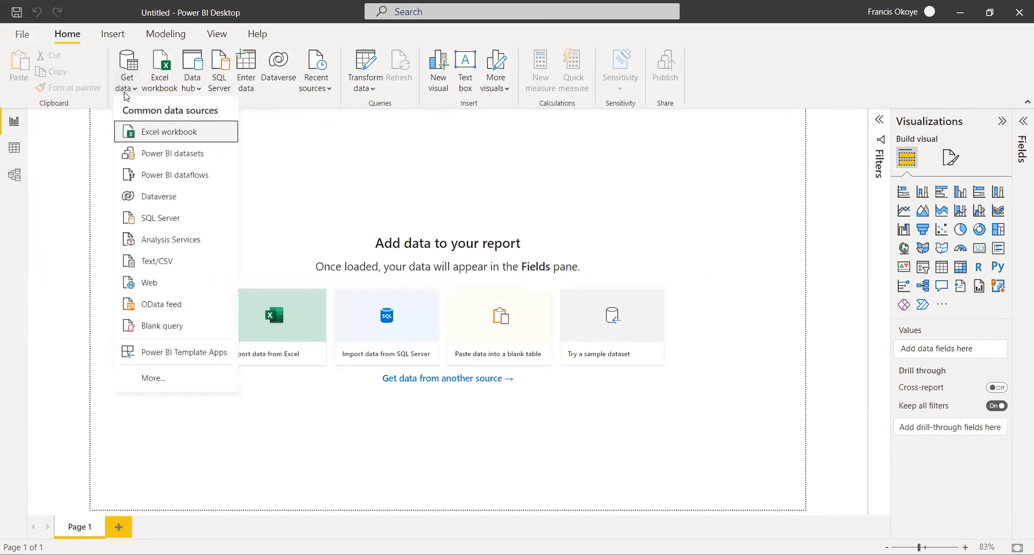
left_click(169, 135)
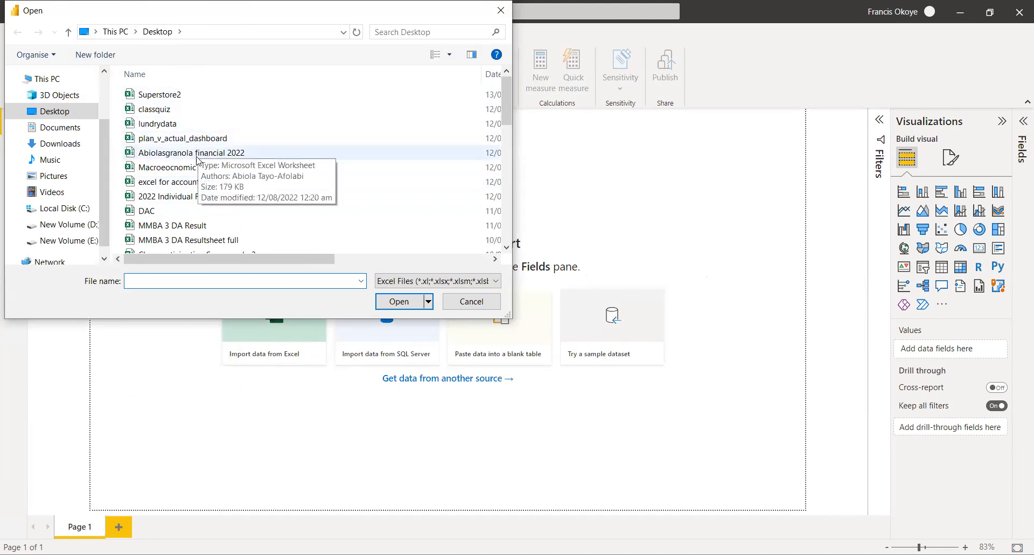
left_click(166, 94)
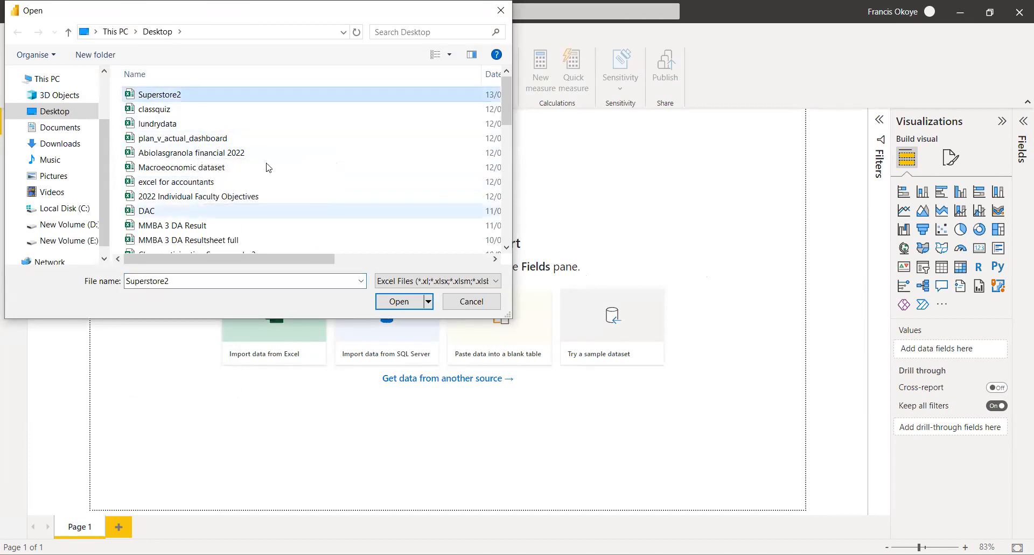
scroll(313, 225, "down", 4)
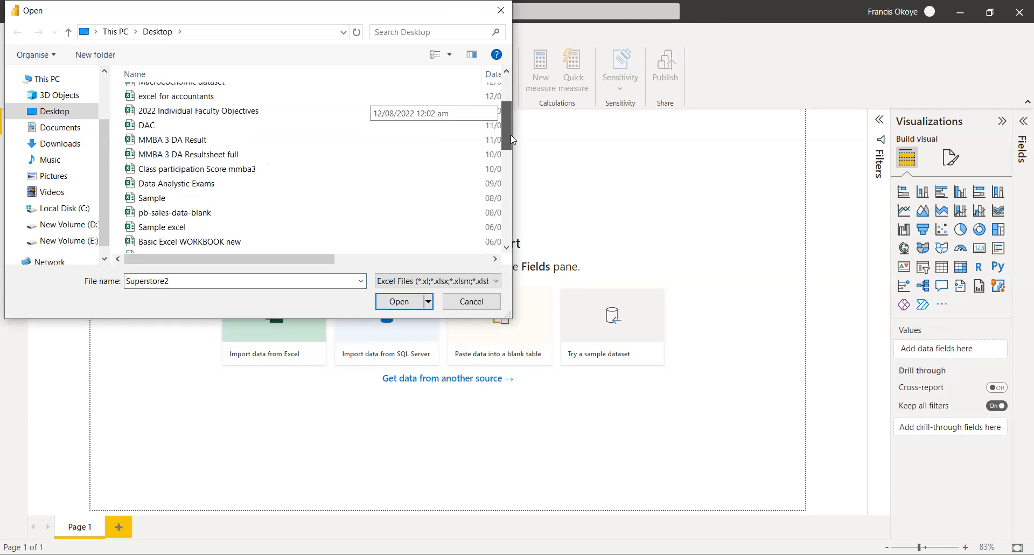
left_click(244, 160)
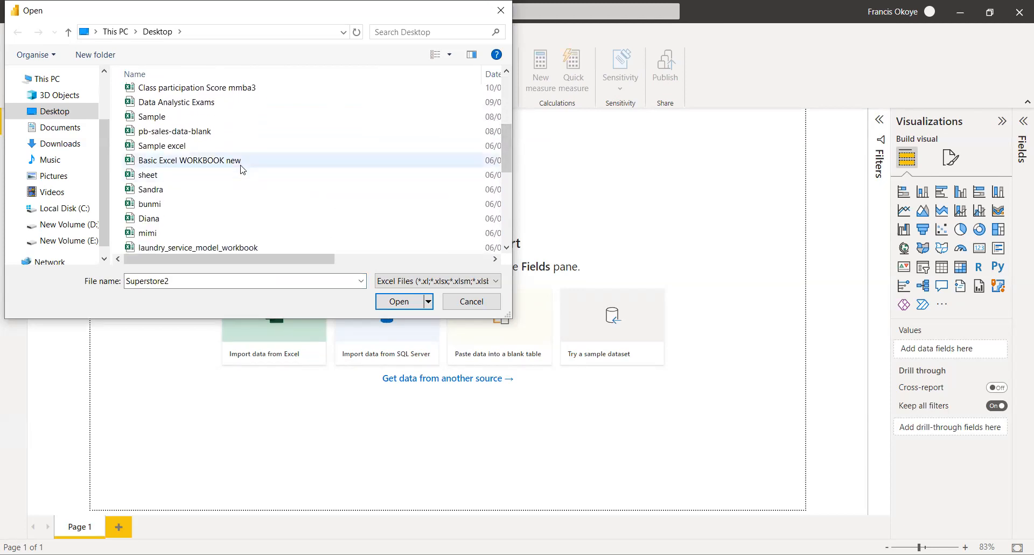
left_click(399, 305)
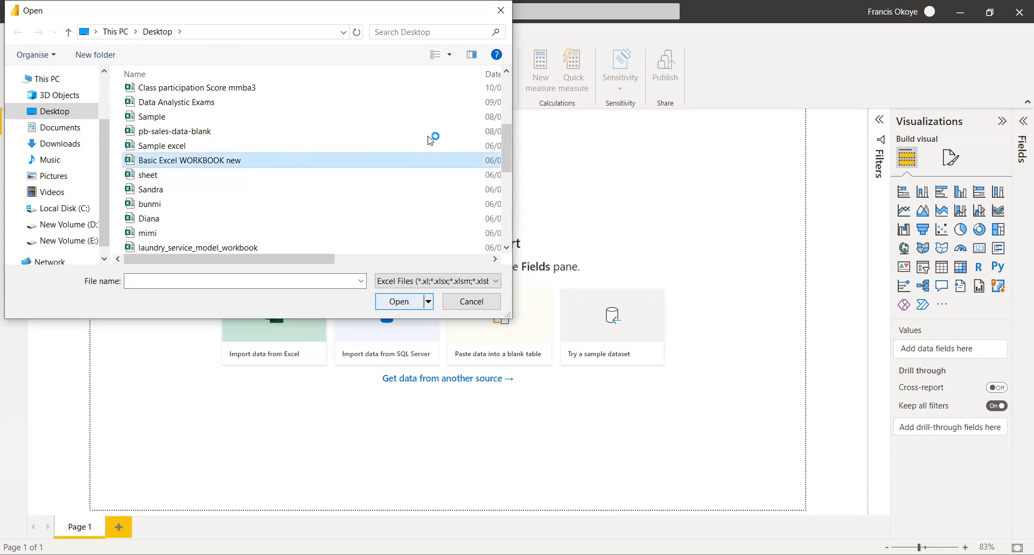
left_click_drag(433, 180, 441, 227)
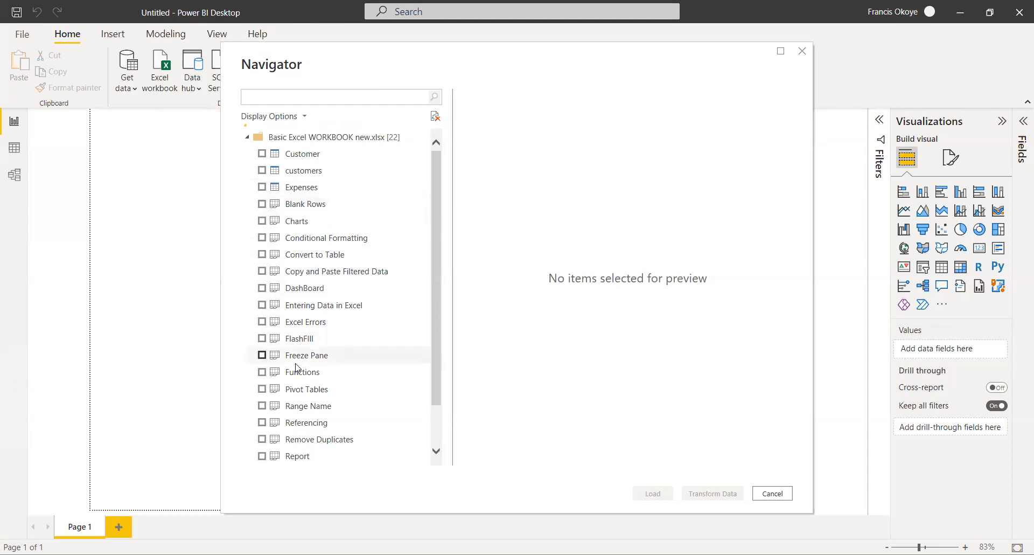
Preview the Customer table from the workbook and load it into the report.
left_click(262, 154)
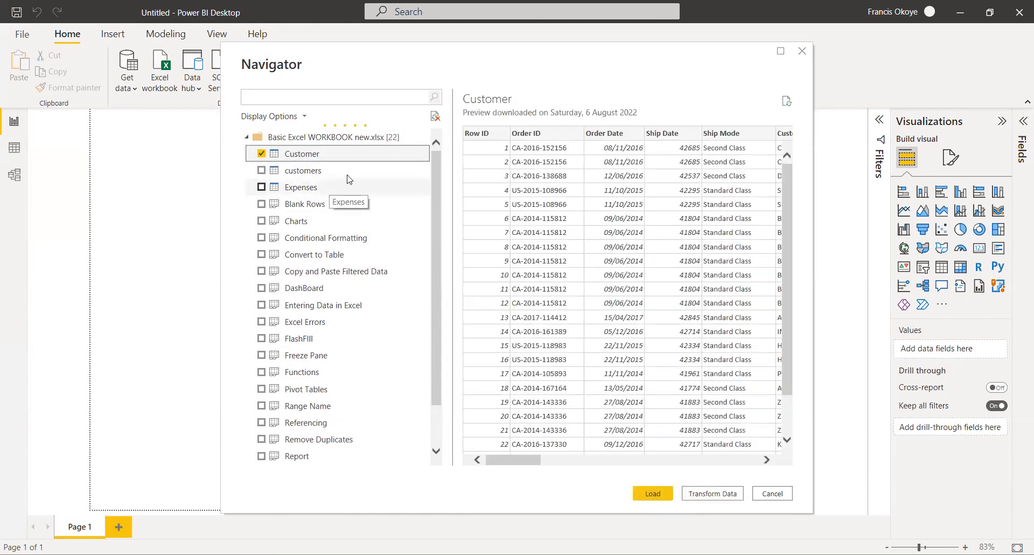
left_click_drag(521, 457, 476, 478)
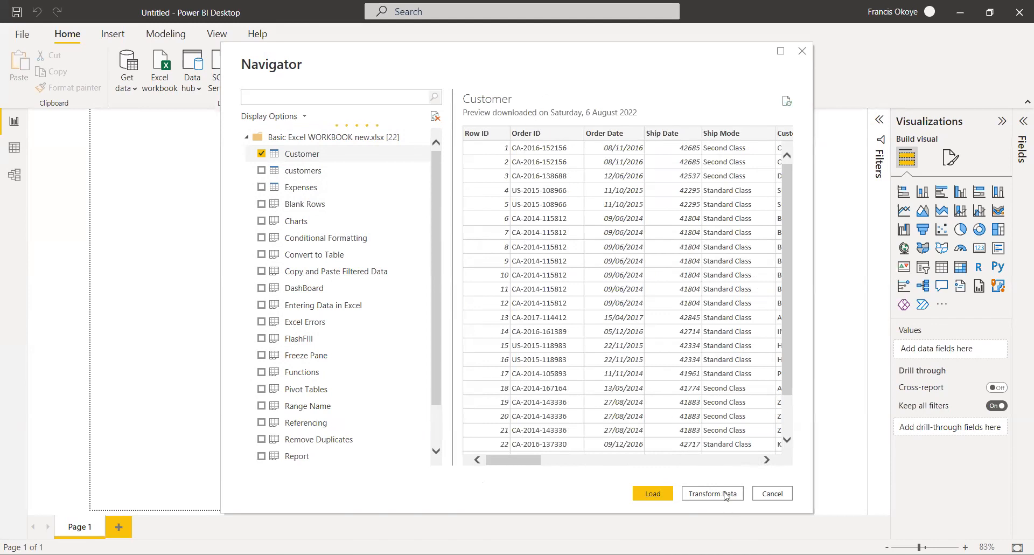
left_click(656, 494)
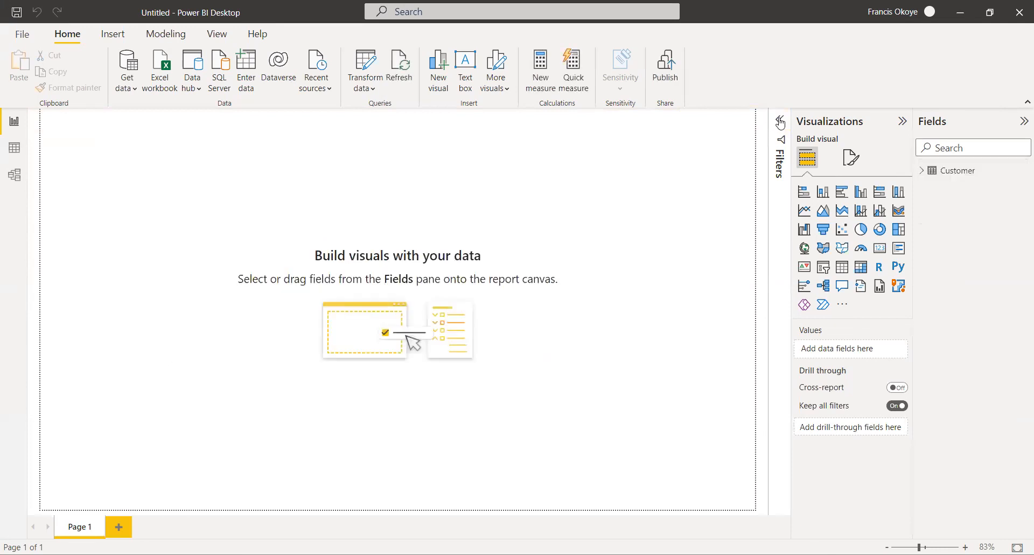
Expand the Customer table's field list, examine the table in the data and model views, and return to the report view.
left_click(921, 170)
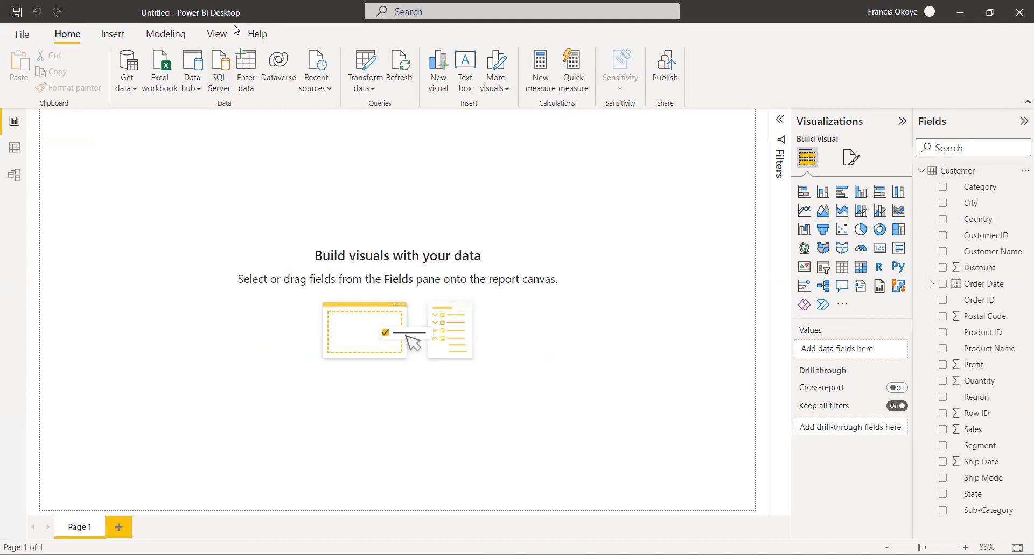
left_click(11, 123)
left_click(16, 154)
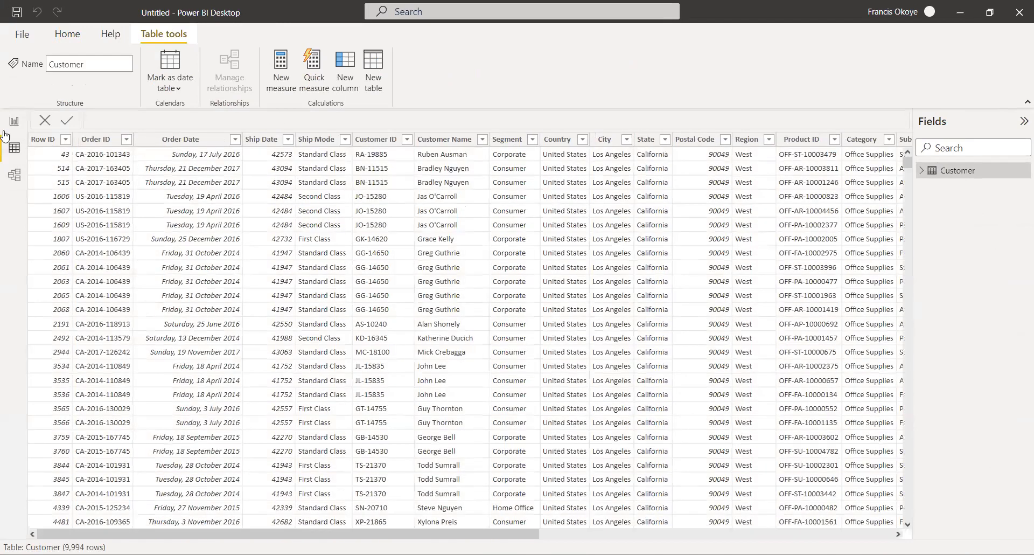
left_click(14, 174)
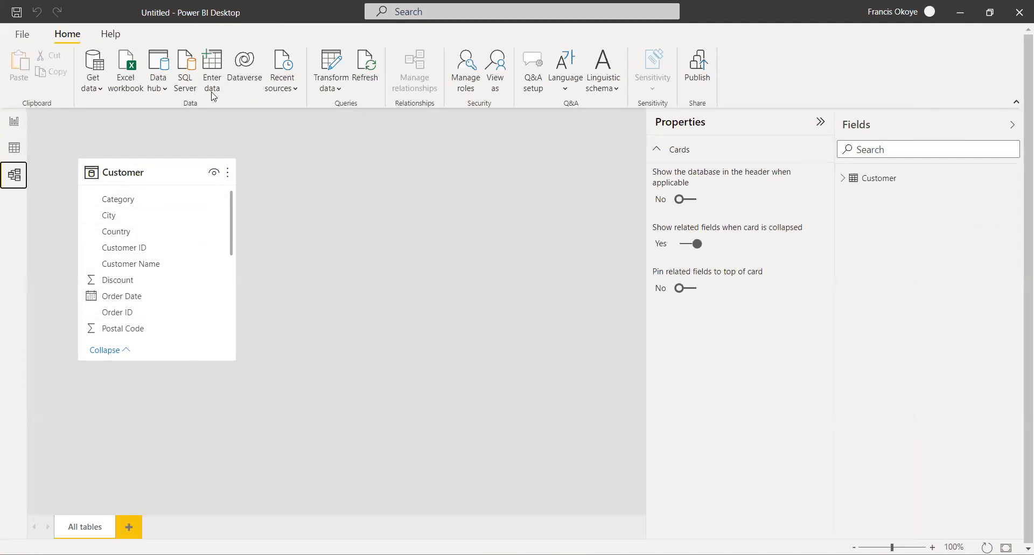
left_click(15, 125)
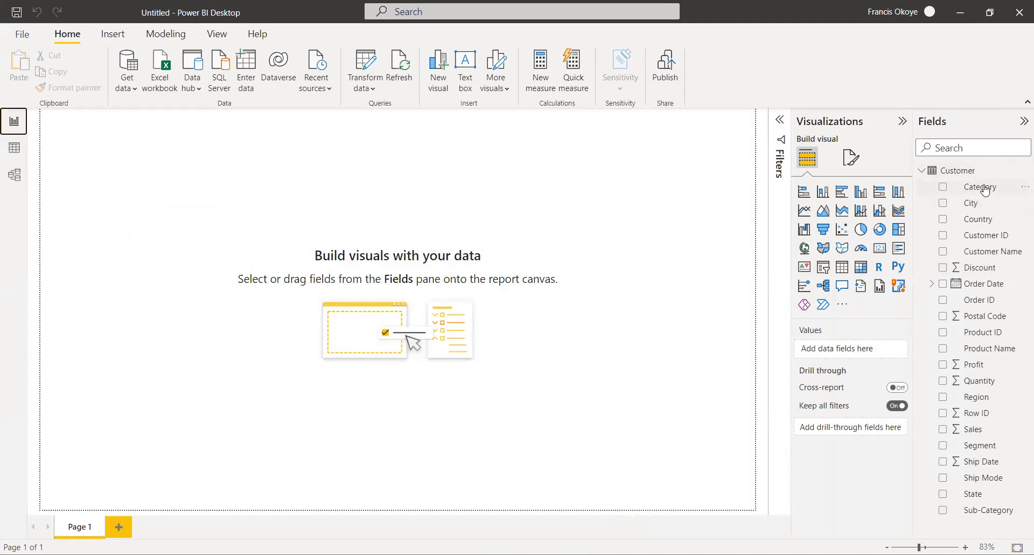
Add the Category field of the Customer table to the report page as a table visual.
left_click_drag(988, 185, 985, 186)
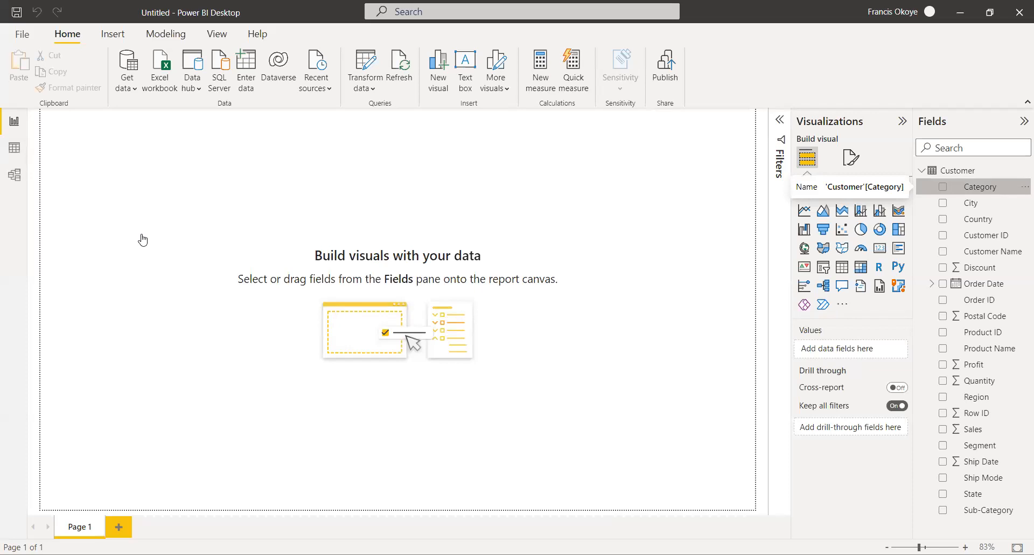
left_click_drag(143, 239, 145, 238)
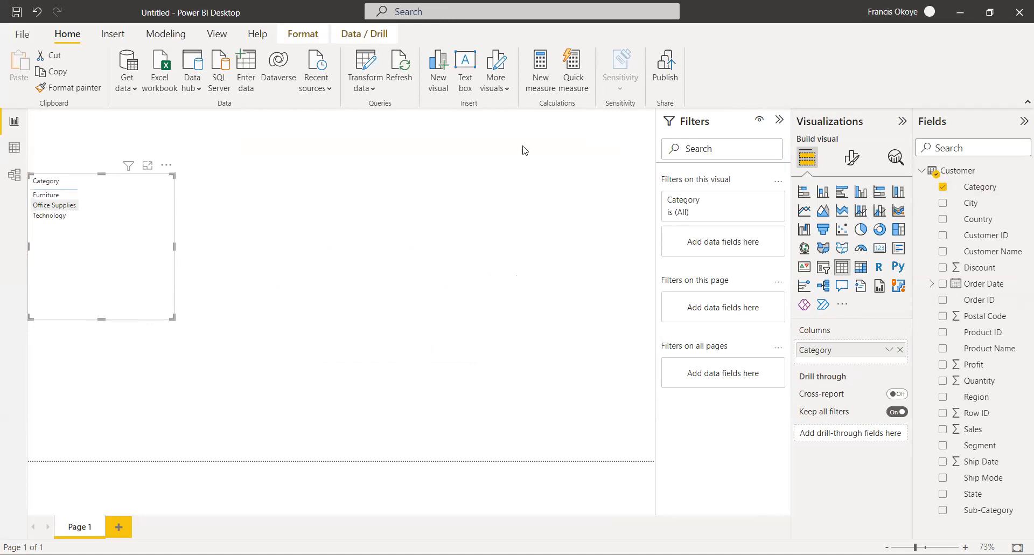
Sketch a vertical and a horizontal axis with arrowheads on the empty part of the page, label them Y and X, and underline the X.
mouse_move(511, 139)
left_mouse_down()
mouse_move(541, 232)
mouse_move(614, 221)
mouse_move(638, 224)
mouse_move(637, 233)
left_mouse_up()
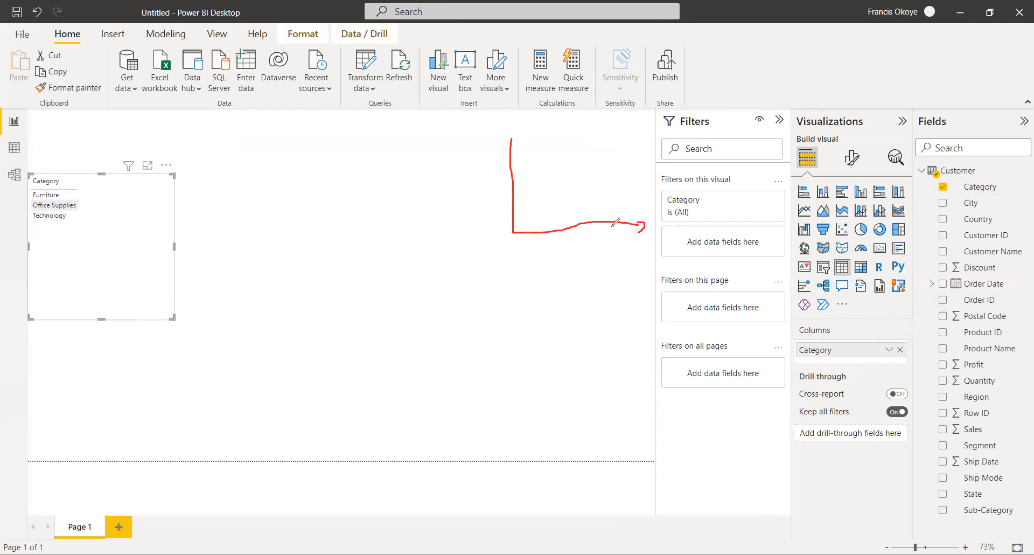
mouse_move(509, 127)
left_mouse_down()
mouse_move(500, 139)
mouse_move(518, 143)
left_mouse_up()
left_click_drag(634, 248, 623, 270)
left_click_drag(619, 252, 642, 269)
left_click_drag(464, 129, 484, 145)
left_click_drag(619, 280, 654, 285)
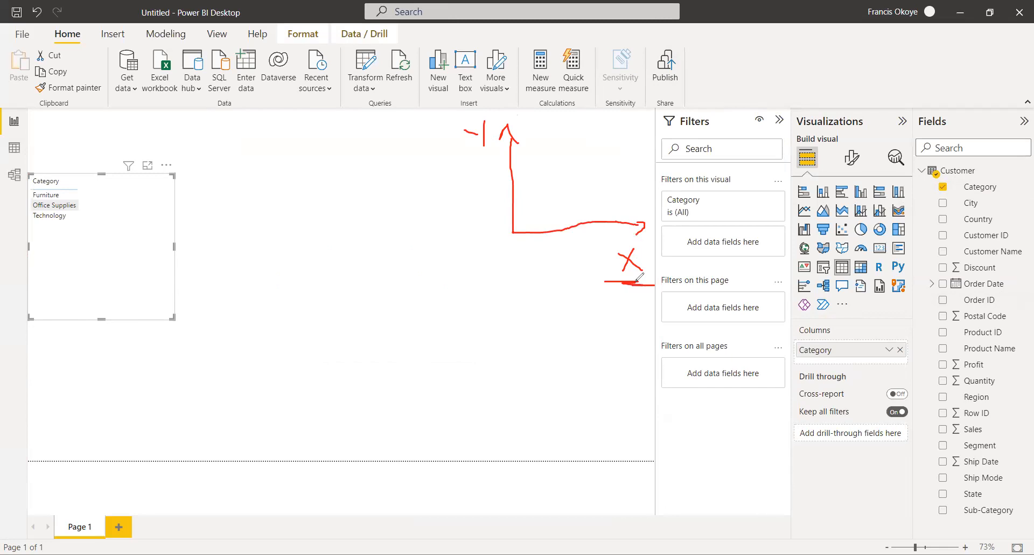
left_click_drag(648, 284, 623, 285)
Handwrite "Qual" below the X label and "Quant" beside the Y label, underlining both notes.
mouse_move(614, 318)
left_mouse_down()
mouse_move(604, 313)
mouse_move(620, 325)
mouse_move(632, 312)
mouse_move(635, 331)
left_mouse_up()
left_click(417, 145)
mouse_move(428, 129)
left_mouse_down()
mouse_move(416, 140)
mouse_move(462, 159)
mouse_move(467, 175)
left_mouse_up()
mouse_move(452, 162)
left_mouse_down()
mouse_move(461, 157)
mouse_move(462, 167)
left_mouse_up()
left_click(442, 175)
left_click_drag(430, 156, 477, 231)
left_click_drag(450, 192, 451, 186)
left_click_drag(469, 141, 462, 145)
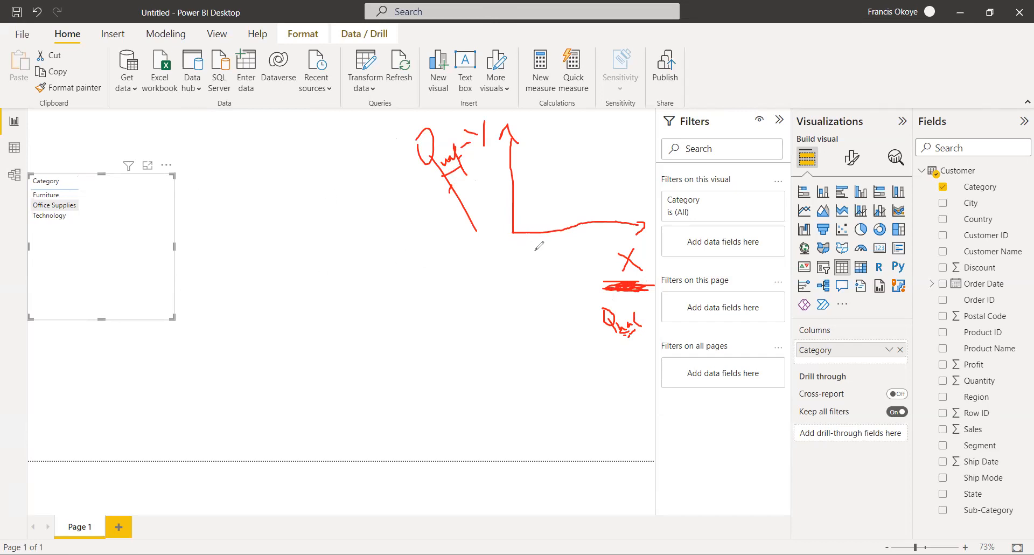
Add the Profit field to the Category table visual and label the sketched axes Category and Profit.
mouse_move(546, 254)
left_mouse_down()
mouse_move(586, 249)
mouse_move(583, 258)
mouse_move(593, 247)
left_mouse_up()
left_click_drag(986, 370, 104, 213)
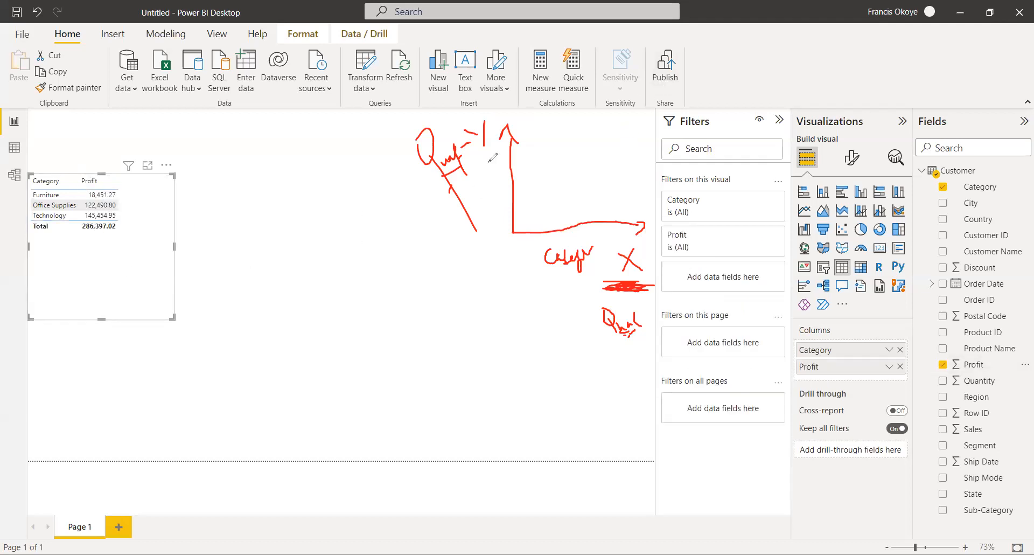
mouse_move(477, 169)
left_mouse_down()
mouse_move(472, 178)
mouse_move(487, 134)
mouse_move(505, 183)
mouse_move(501, 161)
left_mouse_up()
Draw three bars of different heights on the sketched axes and mark them with the categories' initials and dots above.
mouse_move(535, 205)
left_mouse_down()
mouse_move(539, 229)
mouse_move(556, 197)
mouse_move(557, 229)
left_mouse_up()
left_click_drag(573, 151, 583, 221)
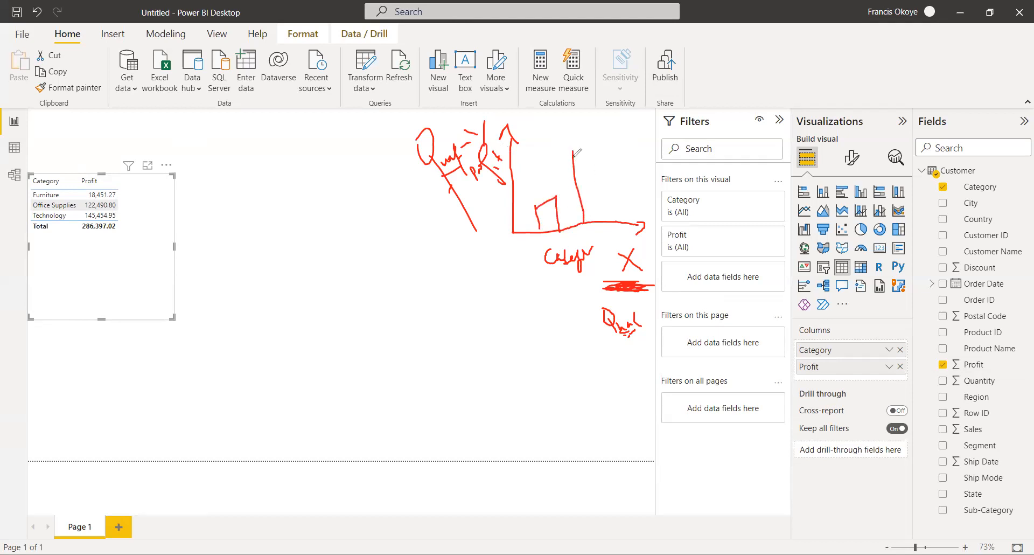
left_click_drag(574, 158, 621, 229)
left_click_drag(613, 184, 628, 213)
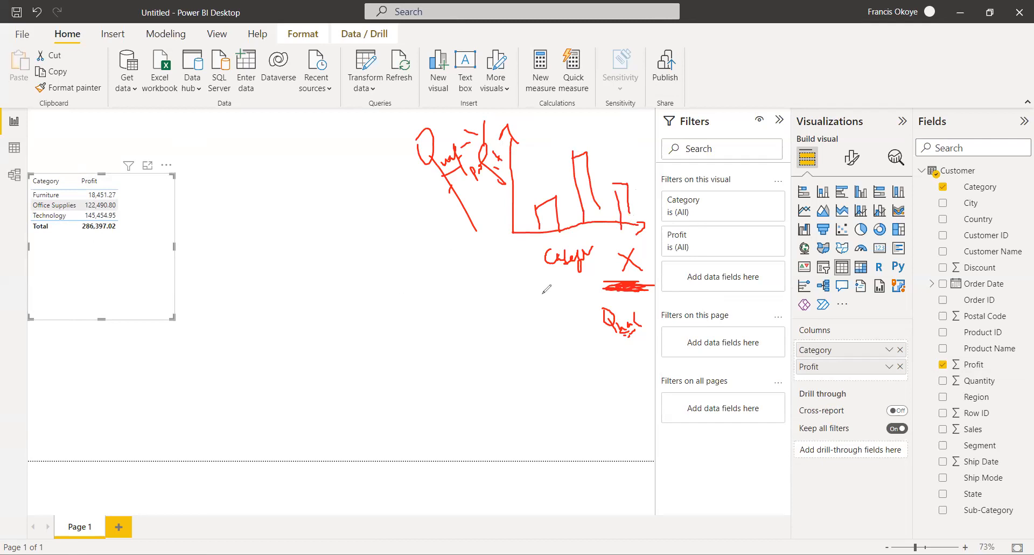
mouse_move(537, 253)
left_mouse_down()
mouse_move(537, 243)
mouse_move(593, 222)
left_mouse_up()
left_click_drag(620, 230, 626, 241)
left_click_drag(621, 172, 617, 171)
Convert the Category and Profit table into a stacked column chart and widen it slightly.
left_click(823, 194)
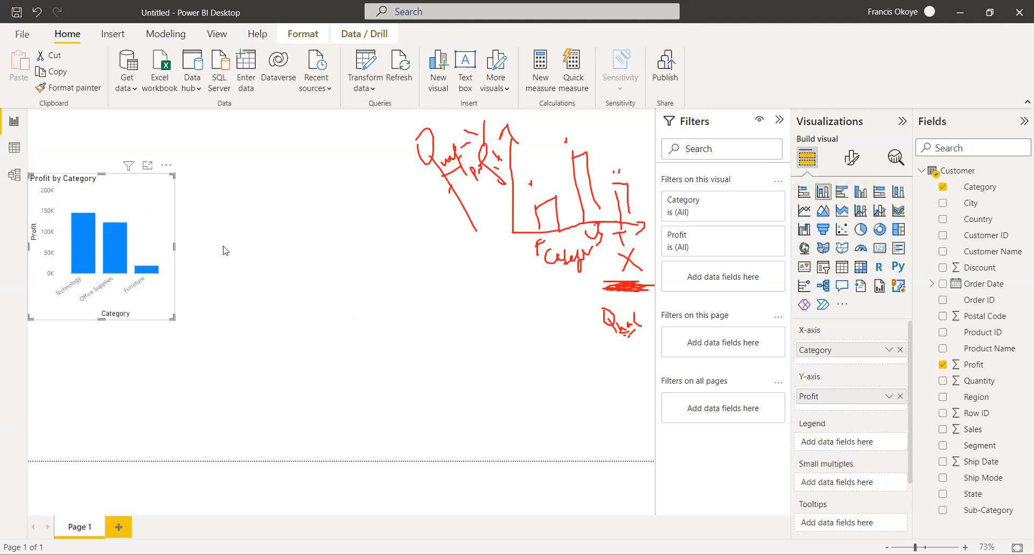
left_click_drag(174, 246, 182, 246)
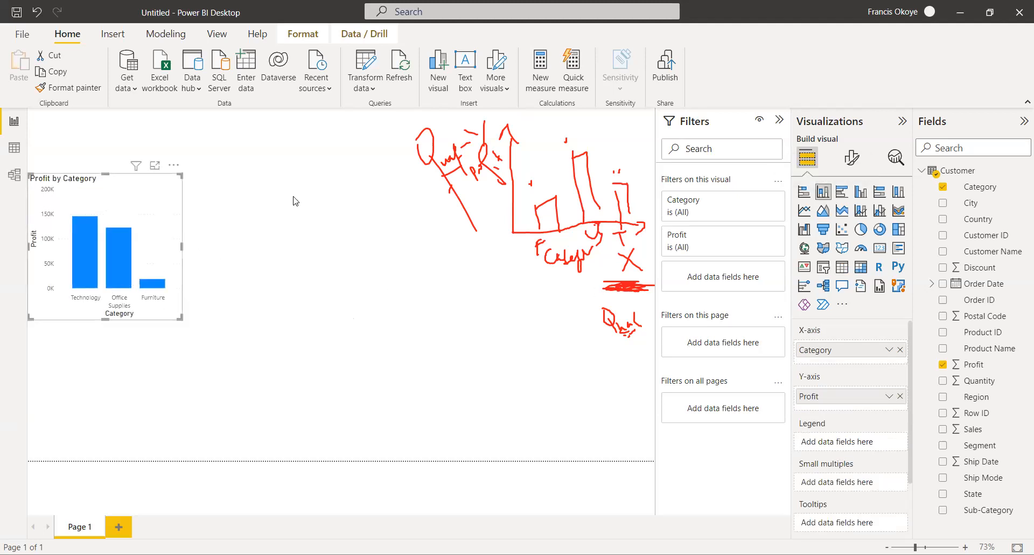
Switch the Profit by Category visual through stacked bar, clustered column and 100% stacked bar, ending on the 100% stacked column chart.
left_click(803, 192)
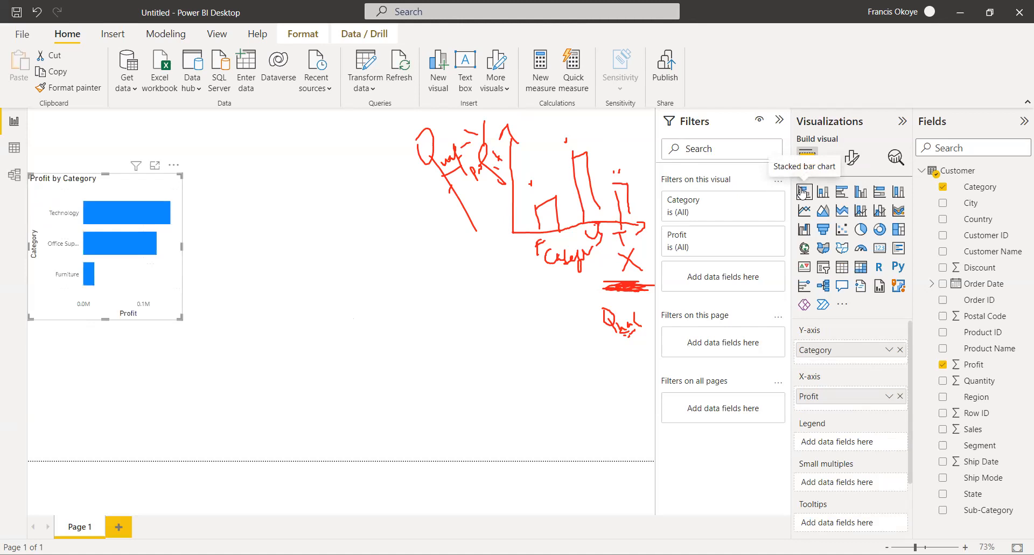
left_click(860, 192)
left_click(878, 195)
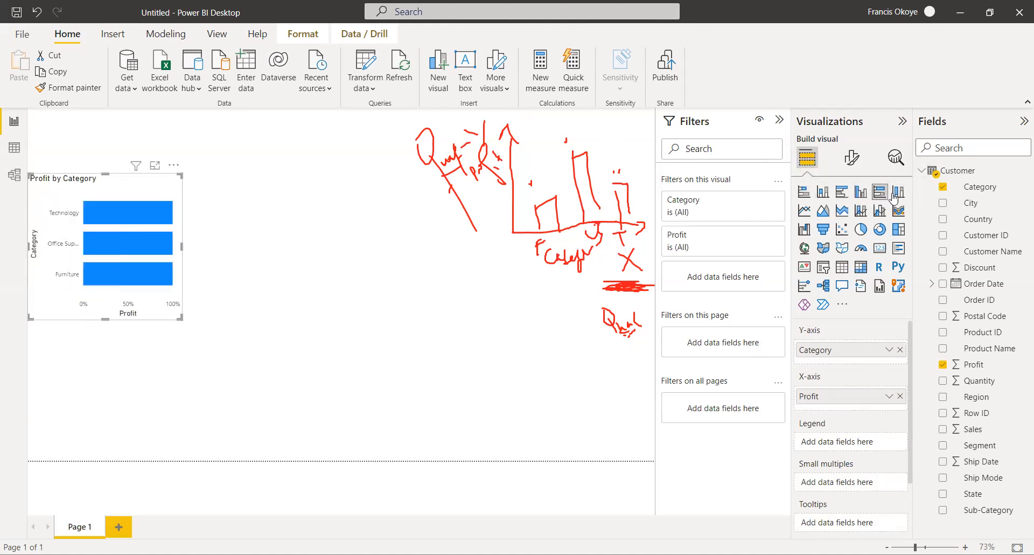
left_click(895, 196)
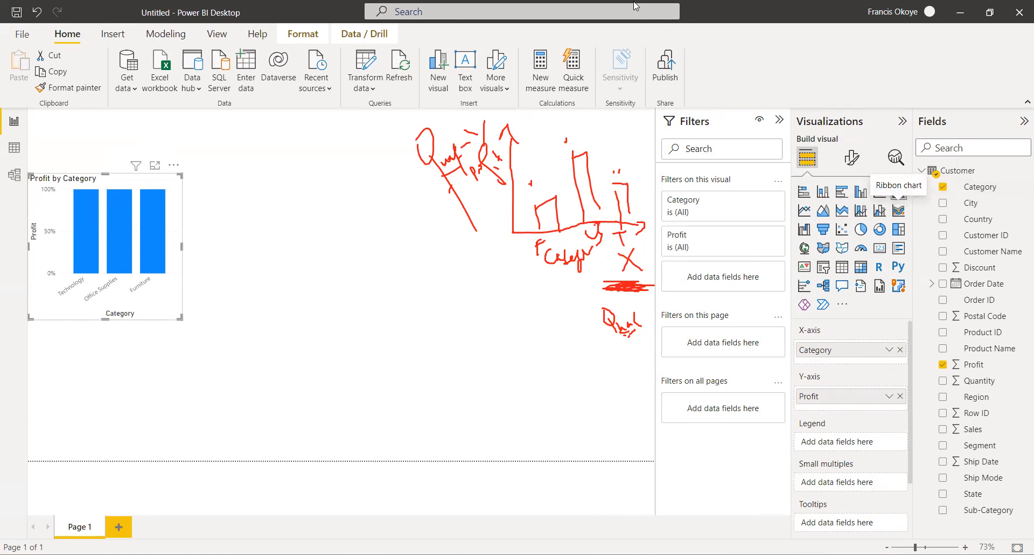
Handwrite "Charts" in the middle of the page and draw four branches radiating from it.
mouse_move(349, 309)
left_mouse_down()
mouse_move(383, 312)
mouse_move(397, 301)
mouse_move(399, 310)
left_mouse_up()
left_click_drag(351, 256, 370, 296)
left_click_drag(385, 354, 398, 389)
left_click_drag(305, 354, 339, 348)
left_click_drag(424, 302, 467, 281)
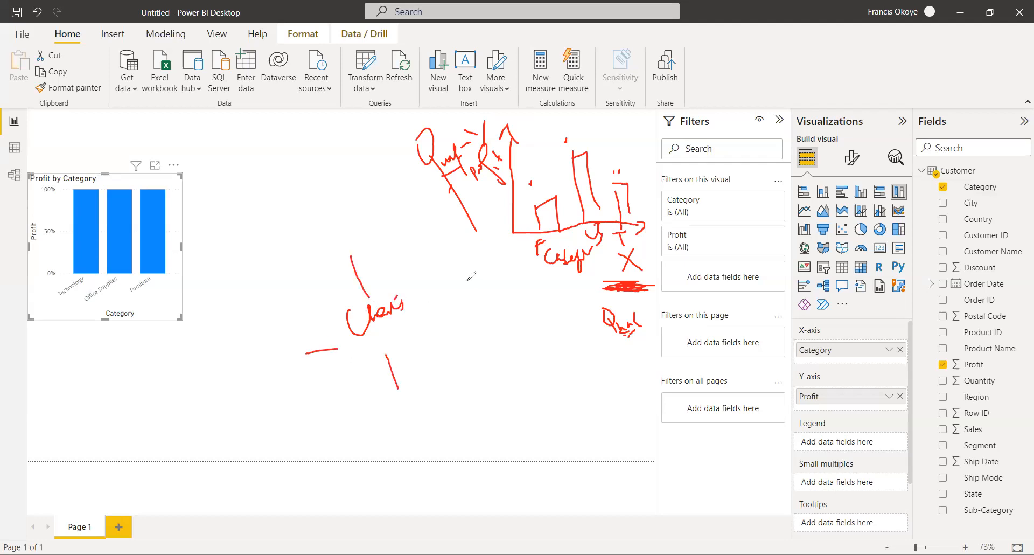
left_click_drag(311, 351, 278, 361)
Label the four branches around the "Charts" note Compare, Relationship, Composition and Distribution.
mouse_move(289, 248)
left_mouse_down()
mouse_move(328, 240)
mouse_move(353, 216)
left_mouse_up()
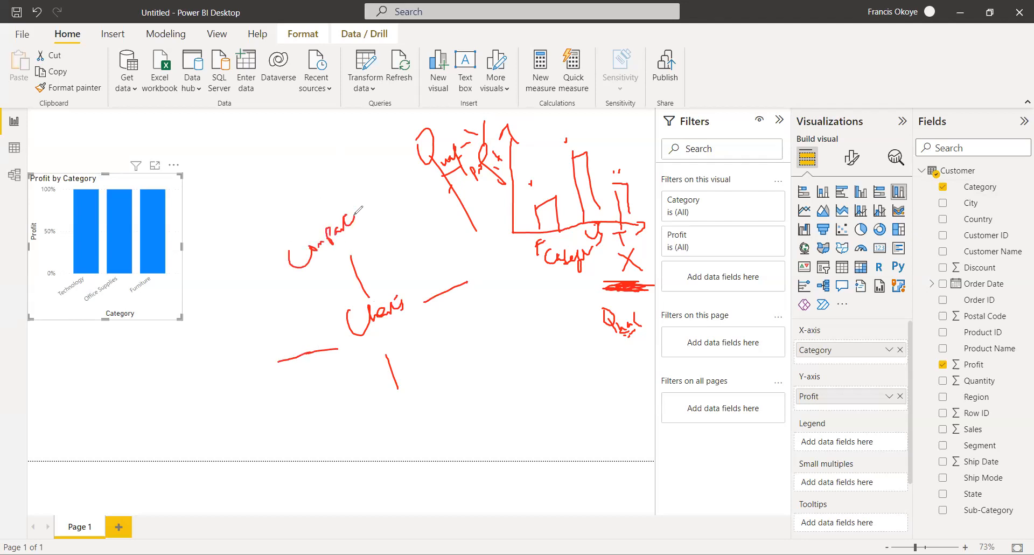
mouse_move(216, 359)
left_mouse_down()
mouse_move(243, 374)
mouse_move(240, 345)
mouse_move(259, 350)
mouse_move(298, 325)
left_mouse_up()
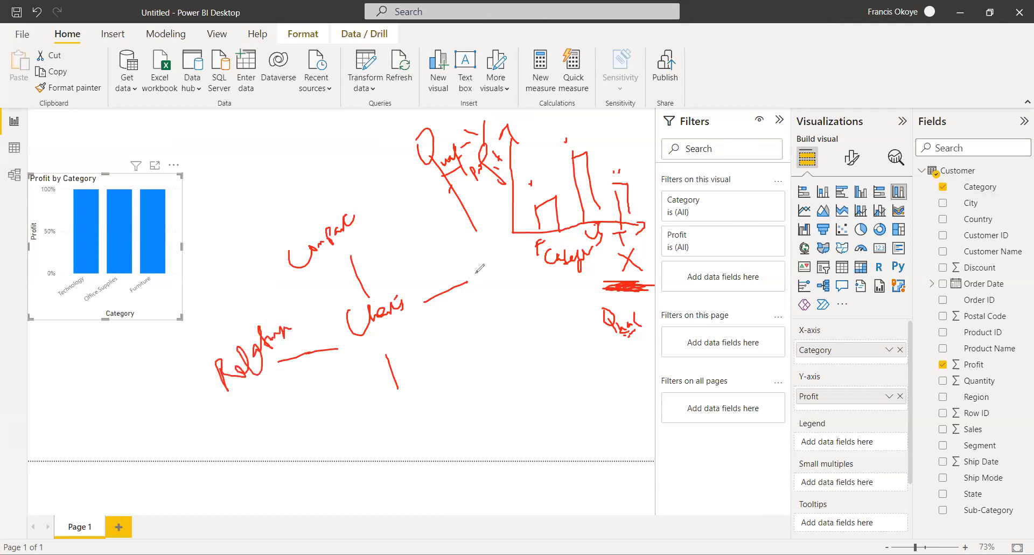
mouse_move(474, 268)
left_mouse_down()
mouse_move(485, 285)
mouse_move(516, 253)
mouse_move(530, 262)
left_mouse_up()
mouse_move(351, 408)
left_mouse_down()
mouse_move(376, 427)
mouse_move(360, 440)
left_mouse_up()
left_click(384, 422)
mouse_move(396, 405)
left_mouse_down()
mouse_move(397, 424)
mouse_move(447, 376)
mouse_move(469, 378)
left_mouse_up()
left_click_drag(423, 430, 440, 427)
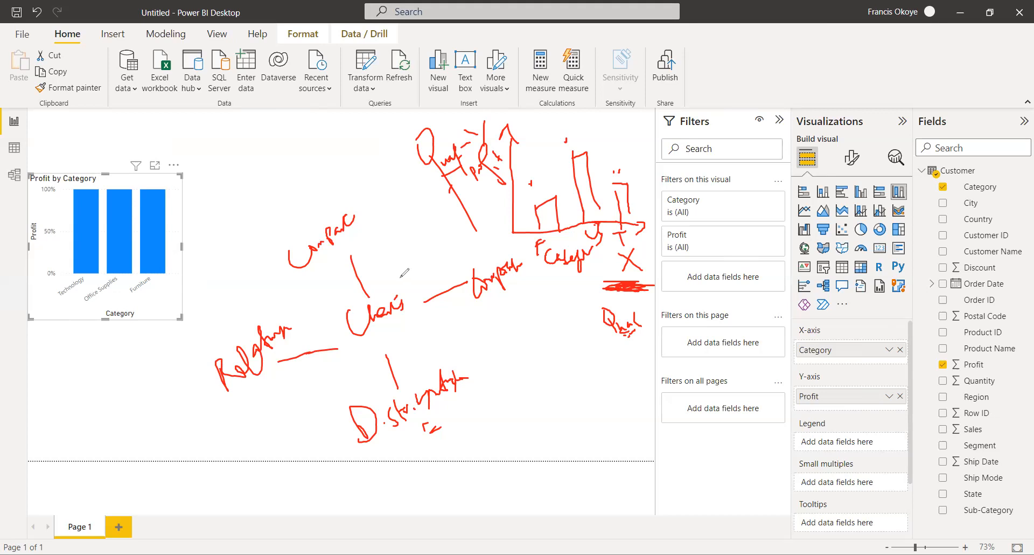
Draw a box around the "Charts" note and underline the Compare, Relationship and Composition labels.
mouse_move(395, 281)
left_mouse_down()
mouse_move(326, 335)
mouse_move(366, 339)
mouse_move(400, 324)
mouse_move(408, 299)
left_mouse_up()
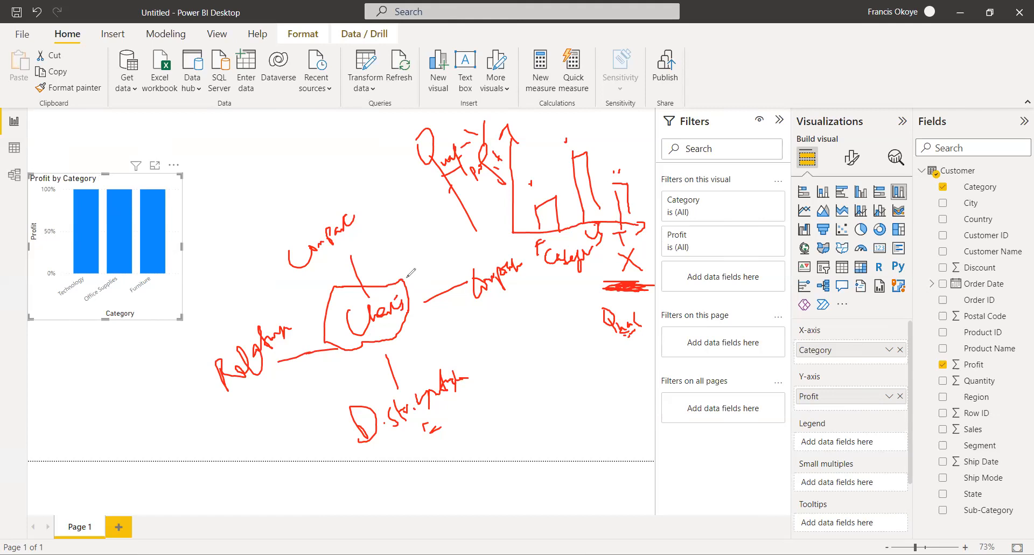
left_click_drag(300, 266, 351, 239)
left_click_drag(252, 378, 276, 347)
left_click_drag(488, 307, 505, 291)
Circle the row of bar and column chart types and the row of line and area chart types below it in the visualization gallery.
mouse_move(797, 201)
left_mouse_down()
mouse_move(917, 191)
mouse_move(900, 175)
mouse_move(800, 176)
mouse_move(791, 197)
mouse_move(811, 202)
left_mouse_up()
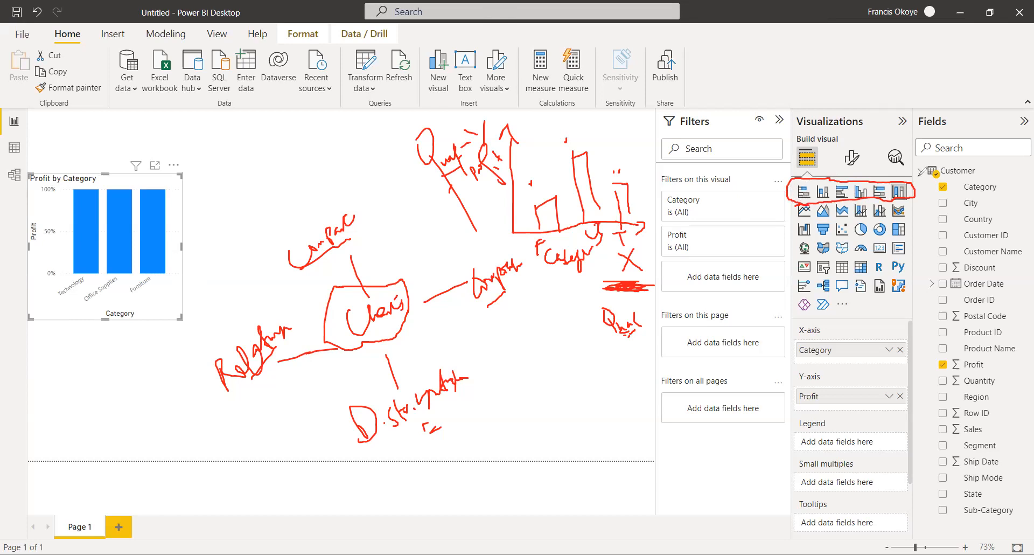
mouse_move(799, 204)
left_mouse_down()
mouse_move(775, 208)
mouse_move(798, 218)
mouse_move(897, 214)
mouse_move(922, 208)
mouse_move(911, 189)
left_mouse_up()
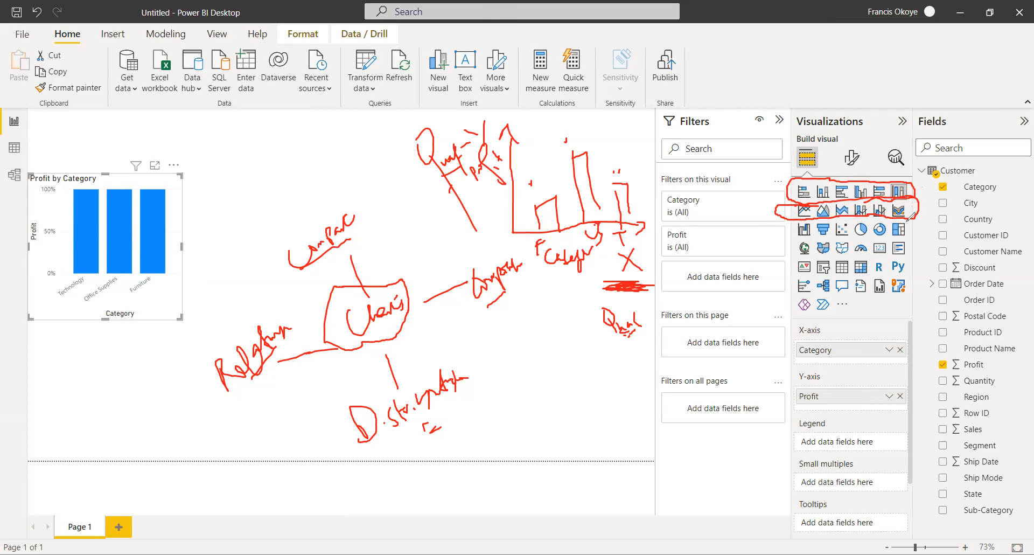
Circle the third row of chart types in the visualization gallery and link the circled scatter chart to the "Relationship" note.
mouse_move(885, 215)
left_mouse_down()
mouse_move(784, 211)
mouse_move(780, 230)
mouse_move(887, 237)
mouse_move(923, 221)
left_mouse_up()
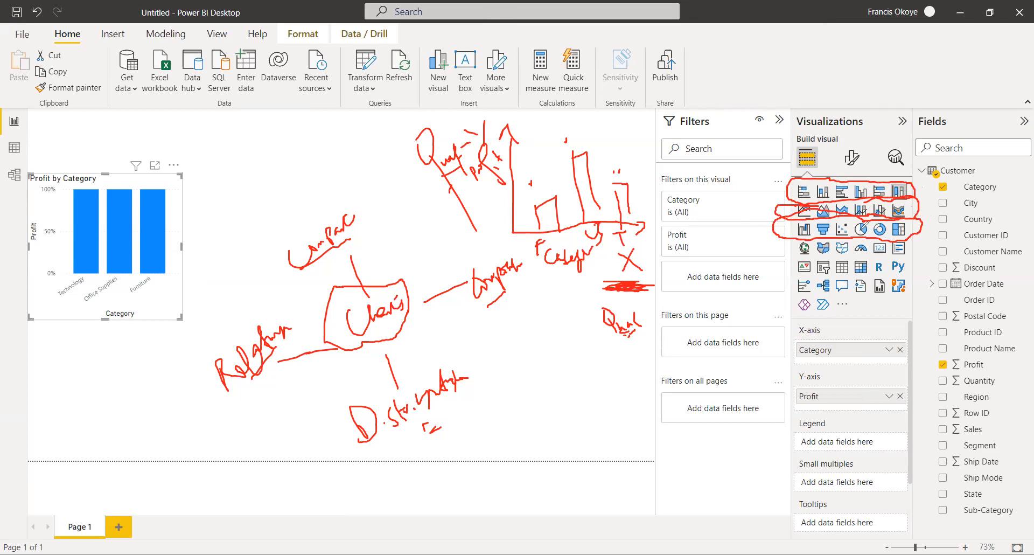
mouse_move(835, 217)
left_mouse_down()
mouse_move(843, 235)
mouse_move(860, 230)
mouse_move(853, 213)
mouse_move(836, 222)
left_mouse_up()
mouse_move(842, 229)
left_mouse_down()
mouse_move(770, 270)
mouse_move(271, 364)
left_mouse_up()
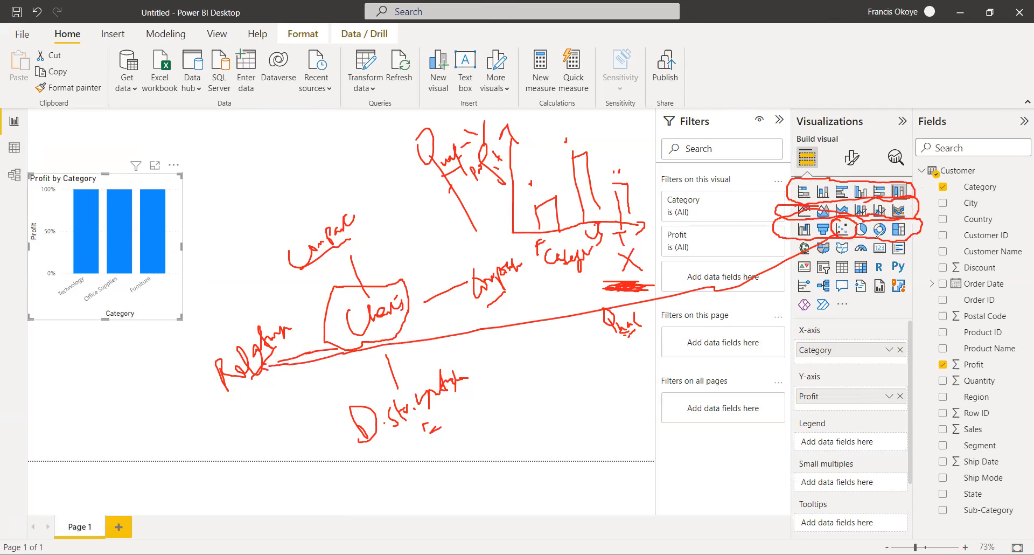
Mark the map, gauge and card, KPI and slicer types in the visualization gallery, and clear all handwritten annotations.
mouse_move(853, 239)
left_mouse_down()
mouse_move(779, 248)
mouse_move(851, 252)
left_mouse_up()
mouse_move(855, 237)
left_mouse_down()
mouse_move(854, 258)
mouse_move(905, 259)
mouse_move(910, 235)
mouse_move(619, 360)
mouse_move(614, 380)
mouse_move(623, 372)
left_mouse_up()
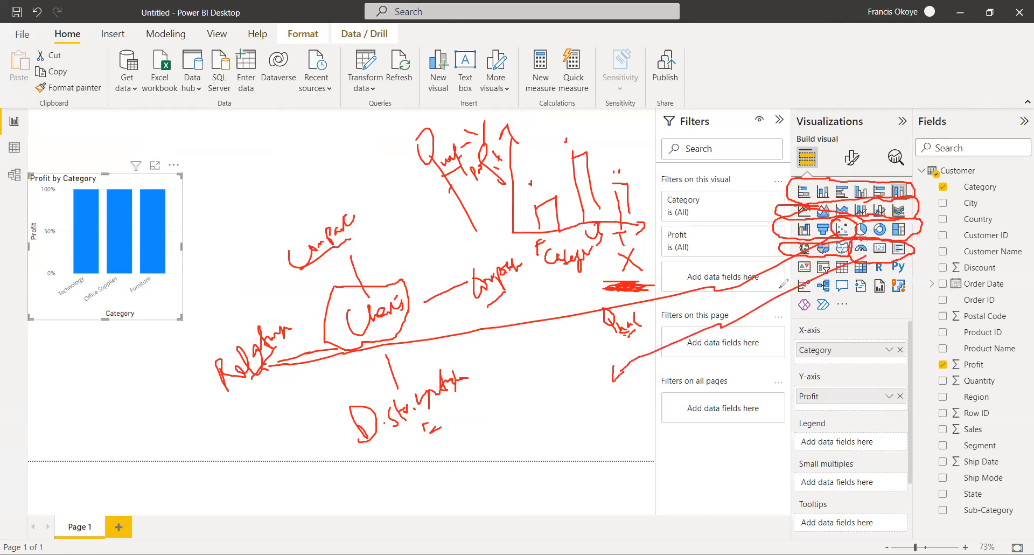
mouse_move(813, 255)
left_mouse_down()
mouse_move(796, 278)
mouse_move(821, 268)
mouse_move(805, 252)
mouse_move(821, 281)
mouse_move(837, 264)
mouse_move(842, 282)
left_mouse_up()
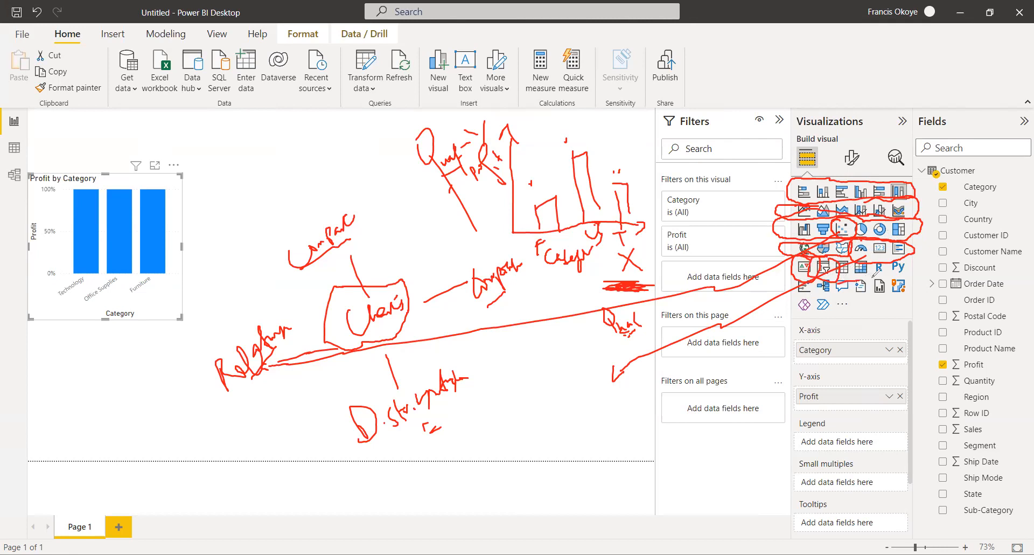
mouse_move(893, 259)
left_mouse_down()
mouse_move(874, 258)
mouse_move(888, 273)
mouse_move(920, 266)
mouse_move(896, 253)
left_mouse_up()
mouse_move(422, 155)
left_mouse_down()
mouse_move(439, 170)
mouse_move(808, 183)
mouse_move(840, 116)
mouse_move(849, 320)
mouse_move(888, 230)
mouse_move(911, 249)
left_mouse_up()
mouse_move(582, 333)
left_mouse_down()
mouse_move(625, 324)
mouse_move(618, 373)
mouse_move(578, 259)
mouse_move(875, 209)
mouse_move(812, 178)
mouse_move(603, 281)
mouse_move(627, 252)
mouse_move(549, 216)
mouse_move(553, 171)
mouse_move(483, 187)
mouse_move(471, 163)
mouse_move(555, 132)
mouse_move(556, 159)
mouse_move(309, 246)
mouse_move(259, 296)
mouse_move(304, 356)
mouse_move(375, 199)
mouse_move(396, 250)
mouse_move(372, 393)
mouse_move(438, 398)
mouse_move(530, 220)
mouse_move(454, 402)
mouse_move(393, 410)
mouse_move(375, 389)
mouse_move(266, 368)
left_mouse_up()
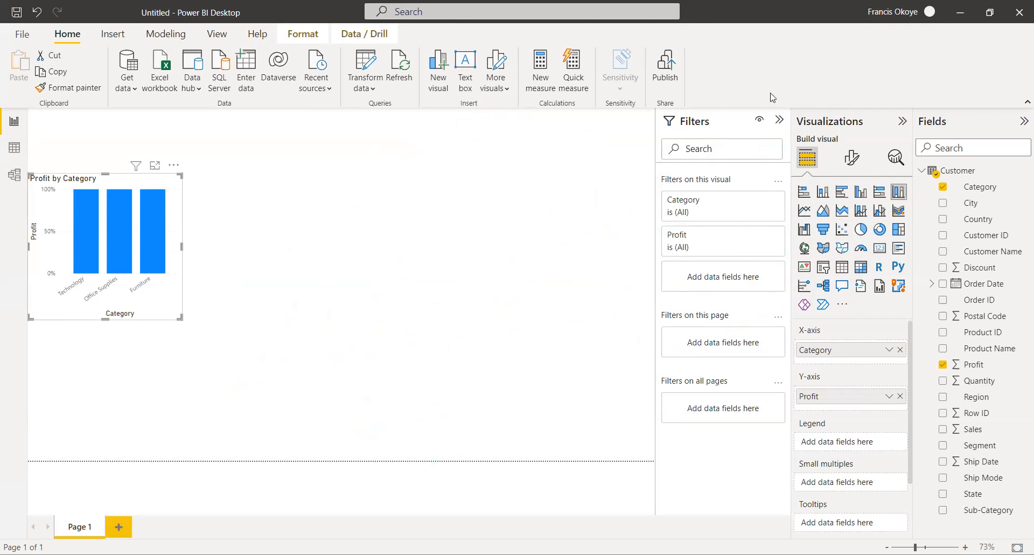
Delete the Profit by Category chart from the report page.
left_click(123, 239)
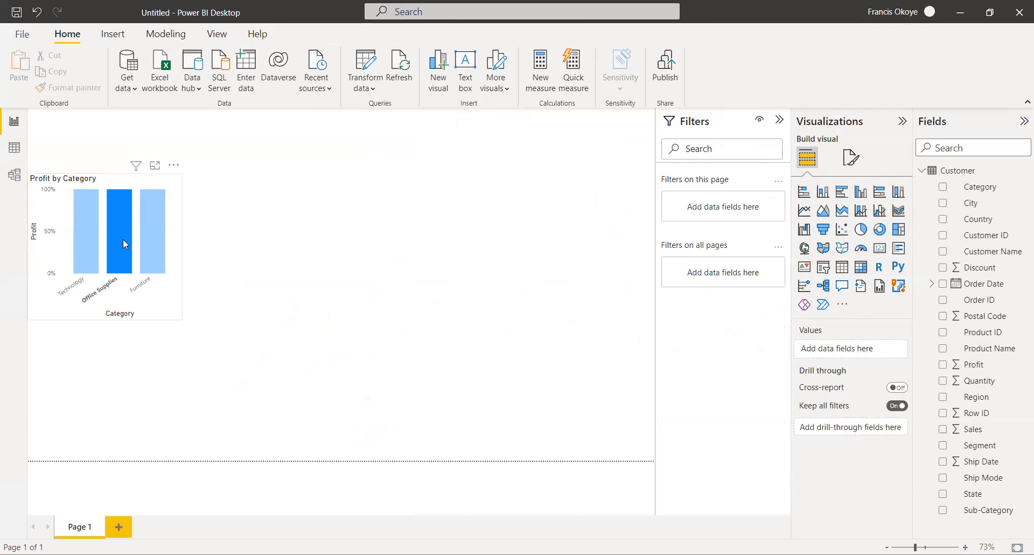
left_click(168, 305)
key("Delete")
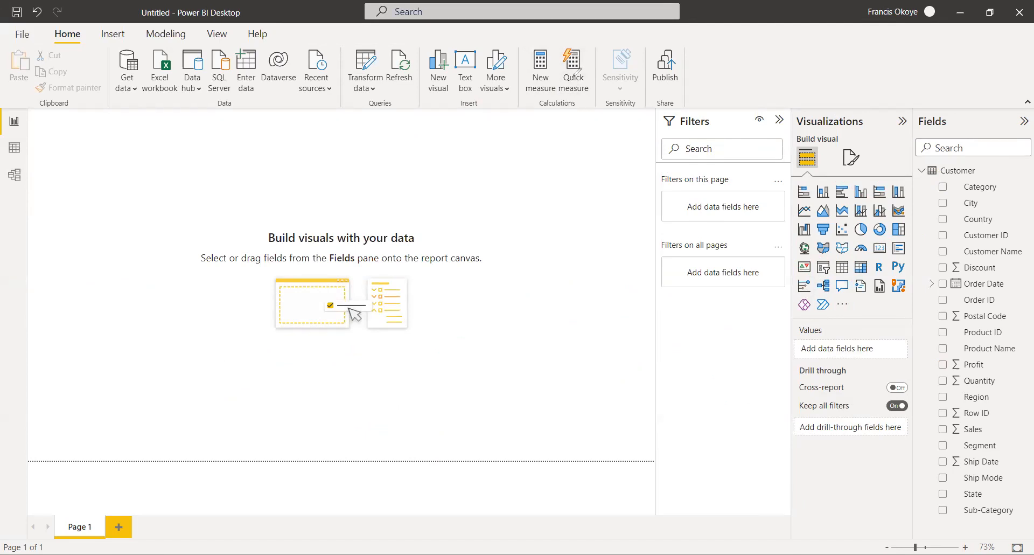
Handwrite and underline a "Storytelling" note near the top of the page, add an arrow to a second underlined word, and clear the annotations.
left_click_drag(122, 140, 114, 175)
mouse_move(133, 145)
left_mouse_down()
mouse_move(156, 185)
mouse_move(139, 171)
mouse_move(218, 150)
mouse_move(226, 159)
mouse_move(250, 141)
left_mouse_up()
left_click_drag(170, 198, 236, 159)
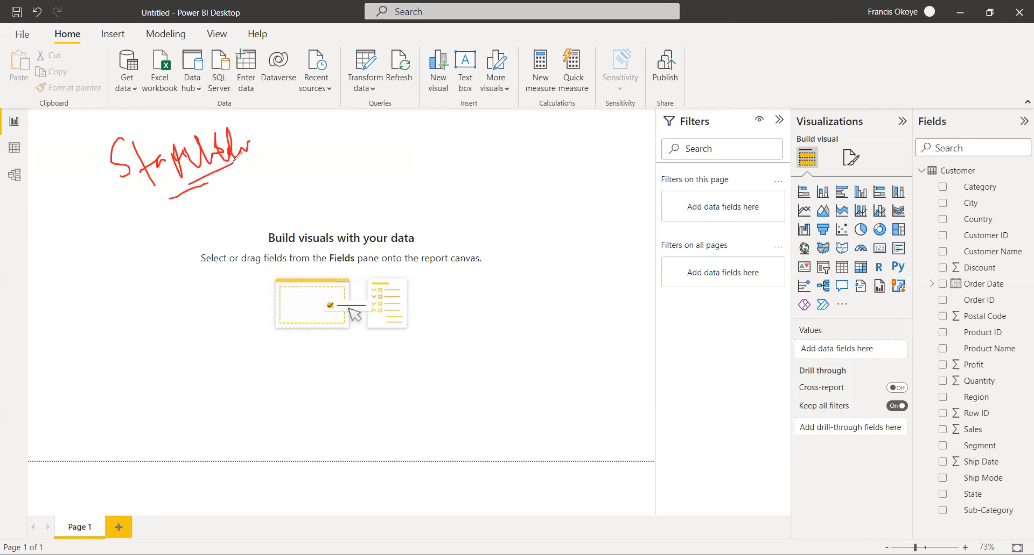
mouse_move(258, 136)
left_mouse_down()
mouse_move(337, 147)
mouse_move(354, 161)
left_mouse_up()
left_click_drag(320, 171, 337, 168)
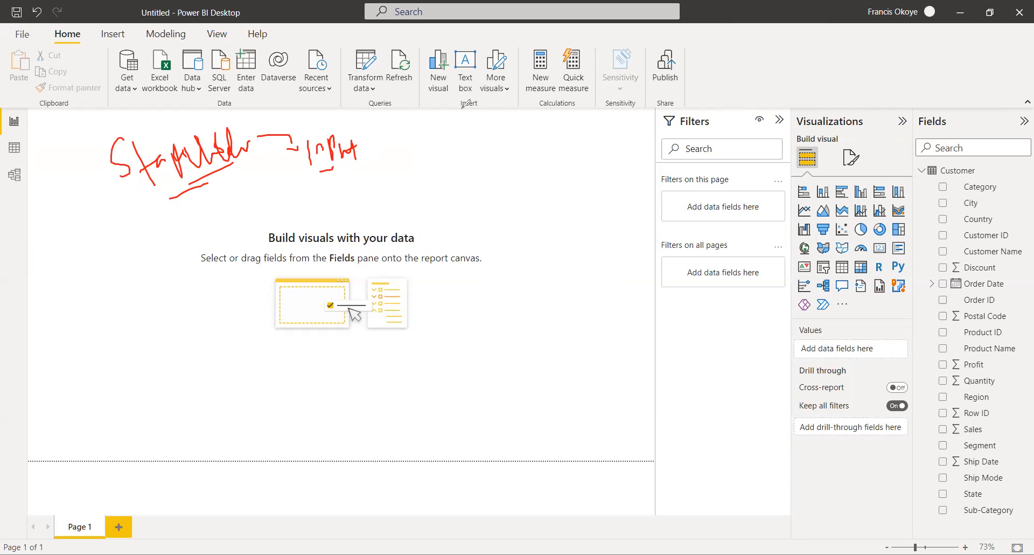
mouse_move(334, 163)
left_mouse_down()
mouse_move(347, 152)
mouse_move(291, 139)
mouse_move(91, 180)
mouse_move(157, 161)
mouse_move(215, 202)
left_mouse_up()
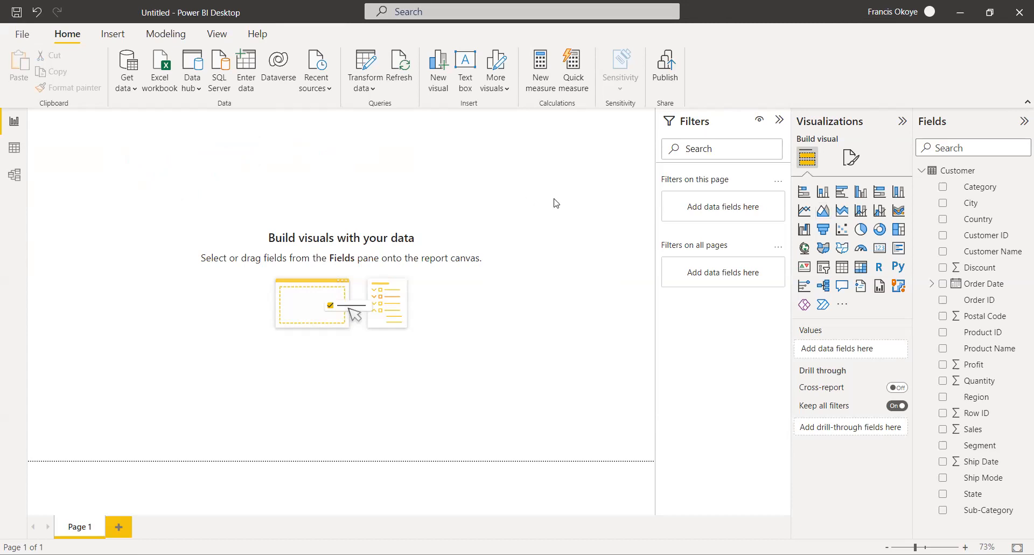
Build a line chart of Sales by Category on the report page and widen it to about half the page.
left_click_drag(961, 187, 141, 170)
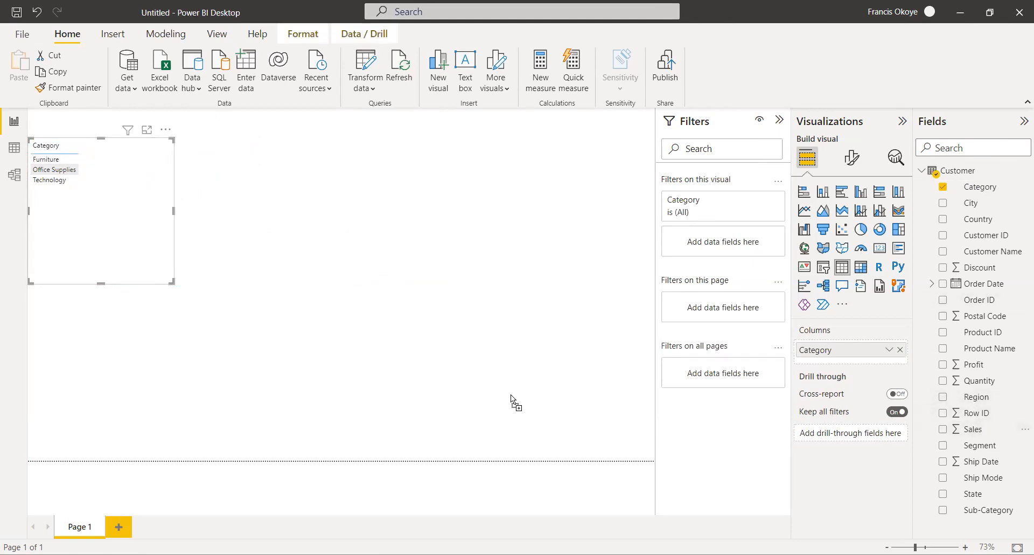
left_click_drag(972, 429, 106, 183)
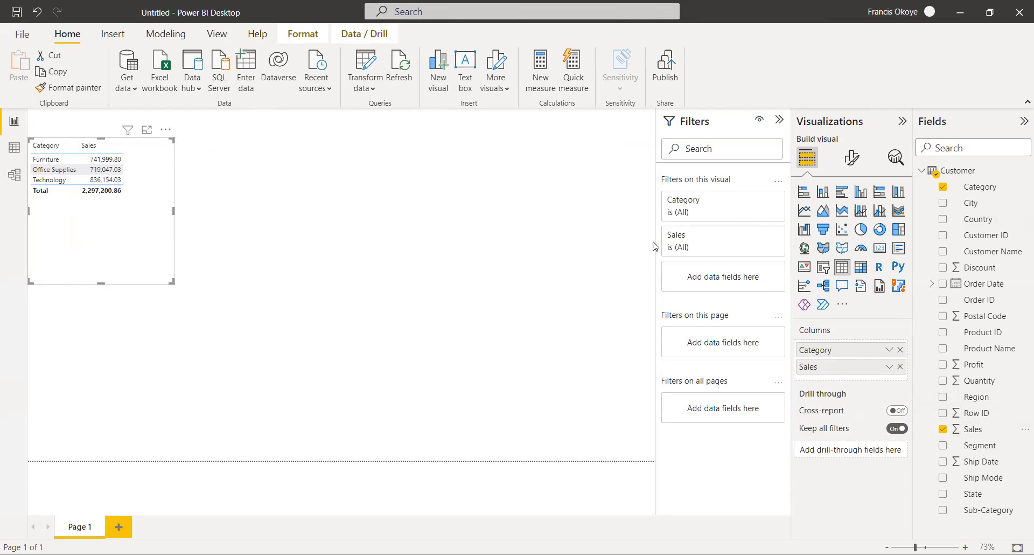
left_click(799, 214)
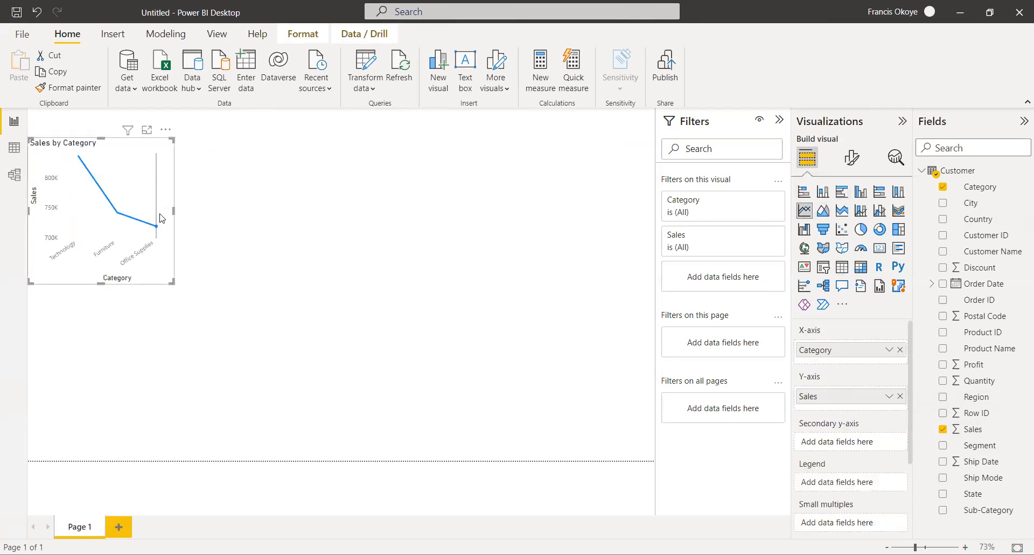
left_click_drag(173, 210, 345, 210)
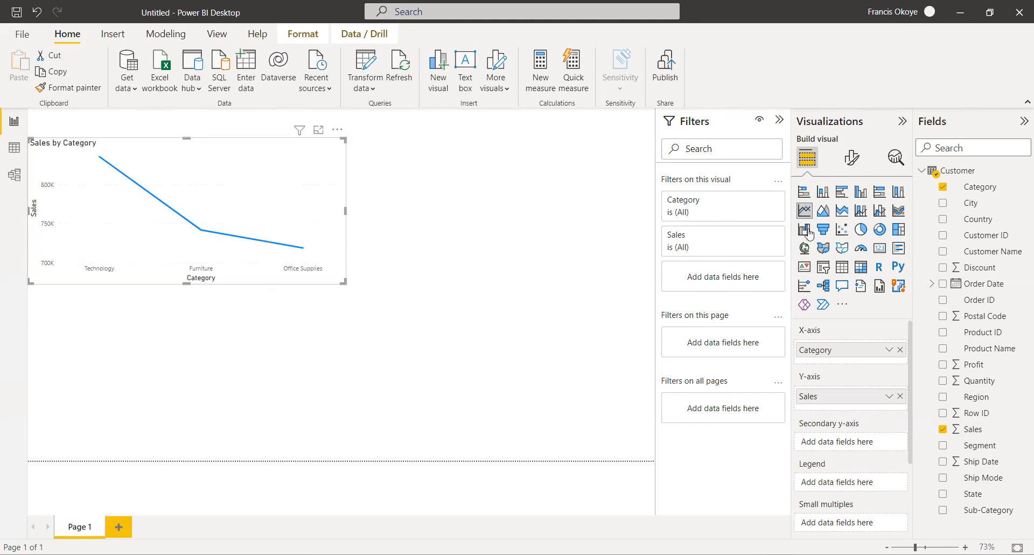
Try stacked and clustered bar and column, donut, pie and treemap types on the Sales by Category visual.
left_click(801, 193)
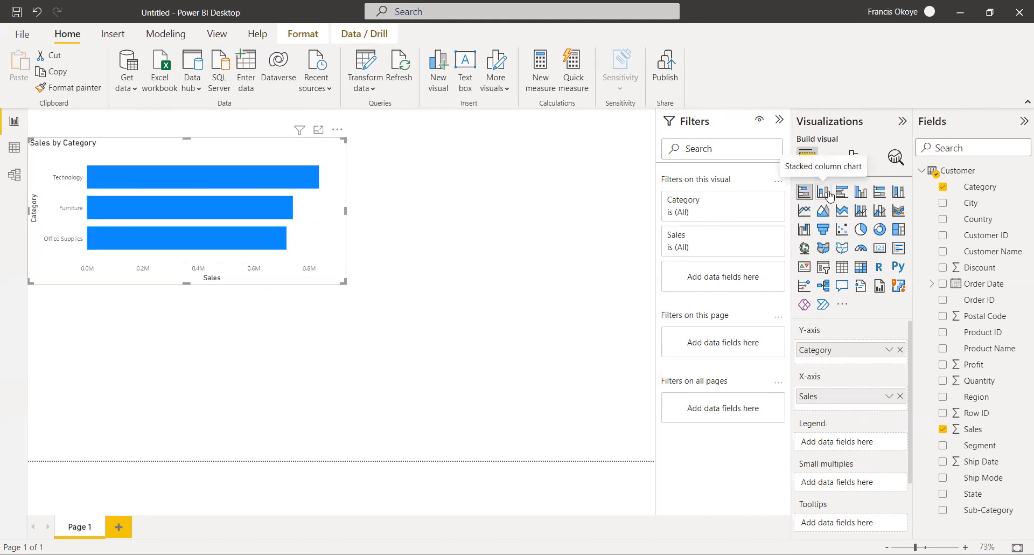
left_click(824, 193)
left_click(842, 193)
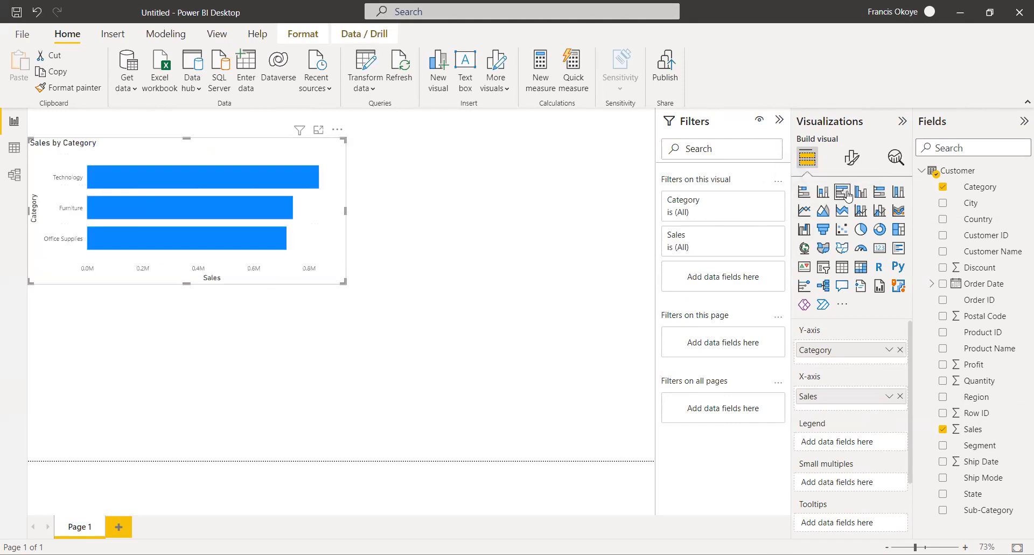
left_click(860, 193)
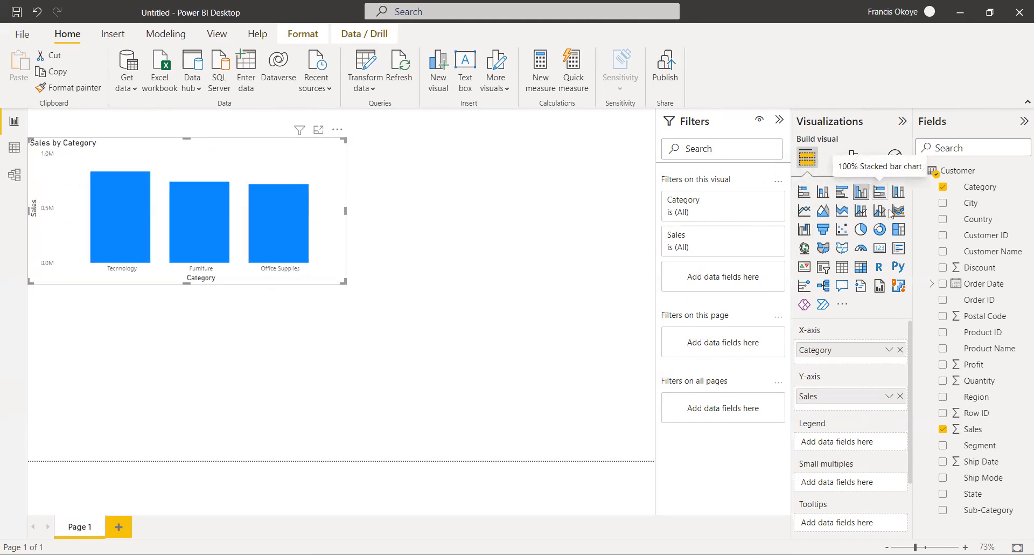
left_click(879, 229)
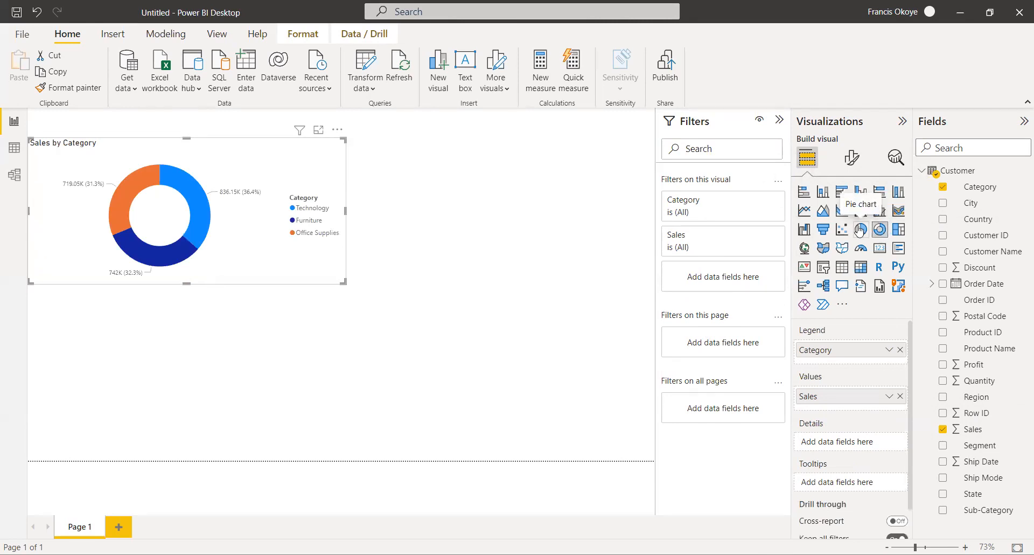
left_click(861, 229)
left_click(879, 229)
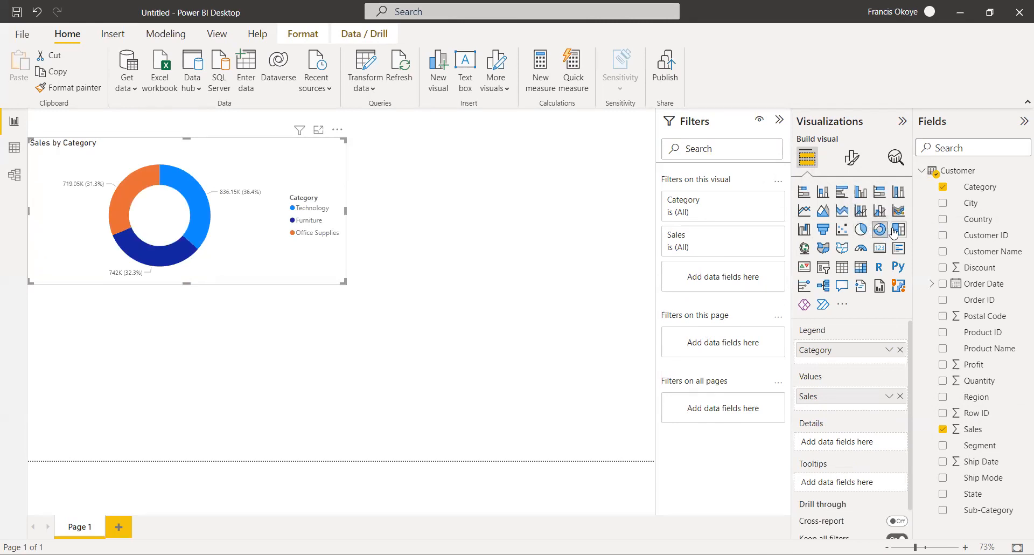
left_click(897, 230)
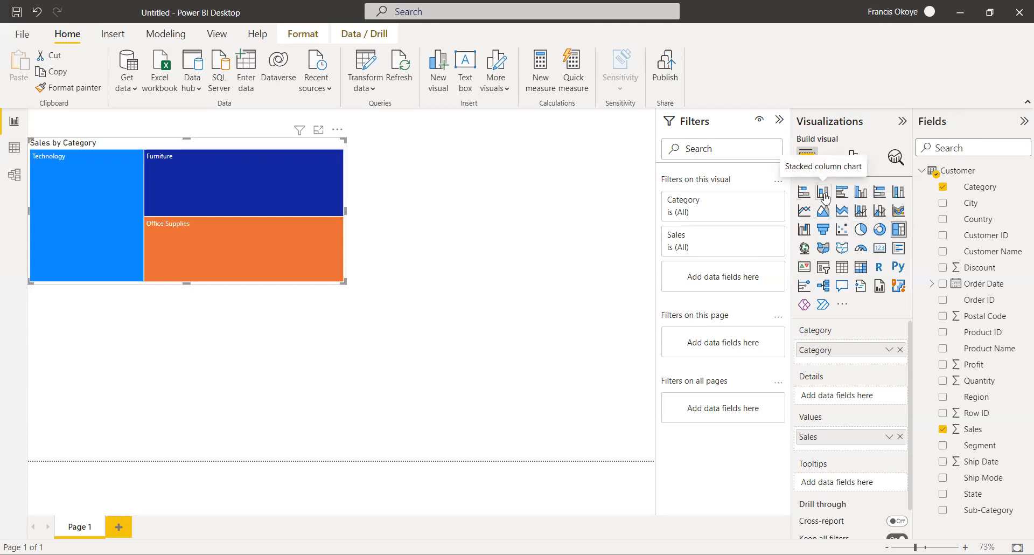
Convert the Sales by Category visual to a stacked bar chart and make it slightly wider and taller.
left_click(801, 190)
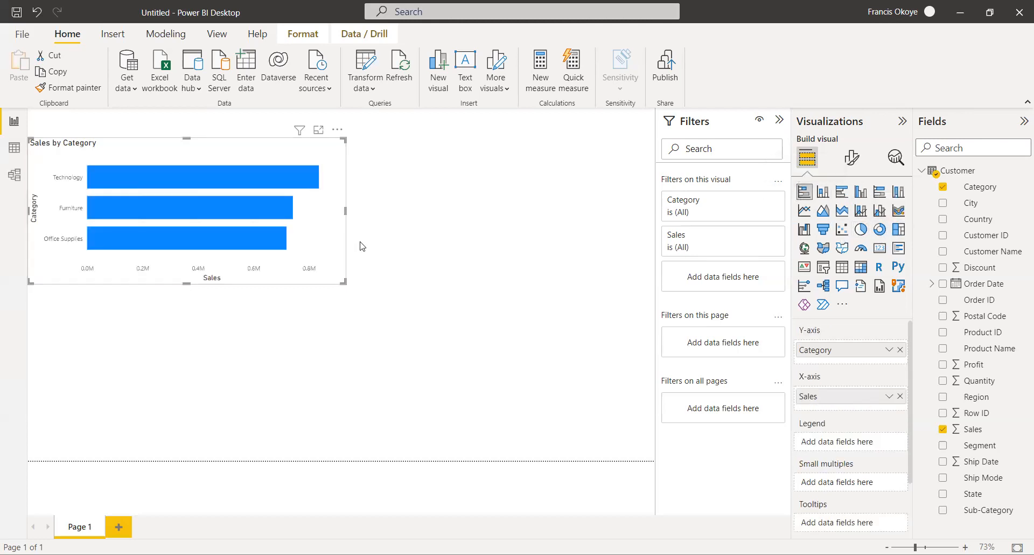
left_click_drag(346, 218, 375, 208)
left_click_drag(201, 283, 199, 317)
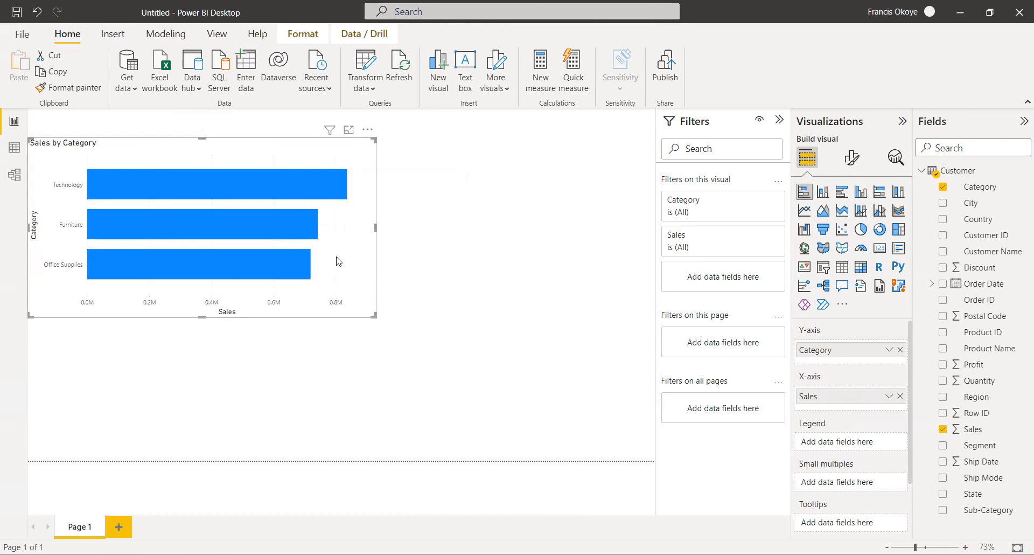
Turn on data labels for the Sales by Category bar chart.
left_click(850, 157)
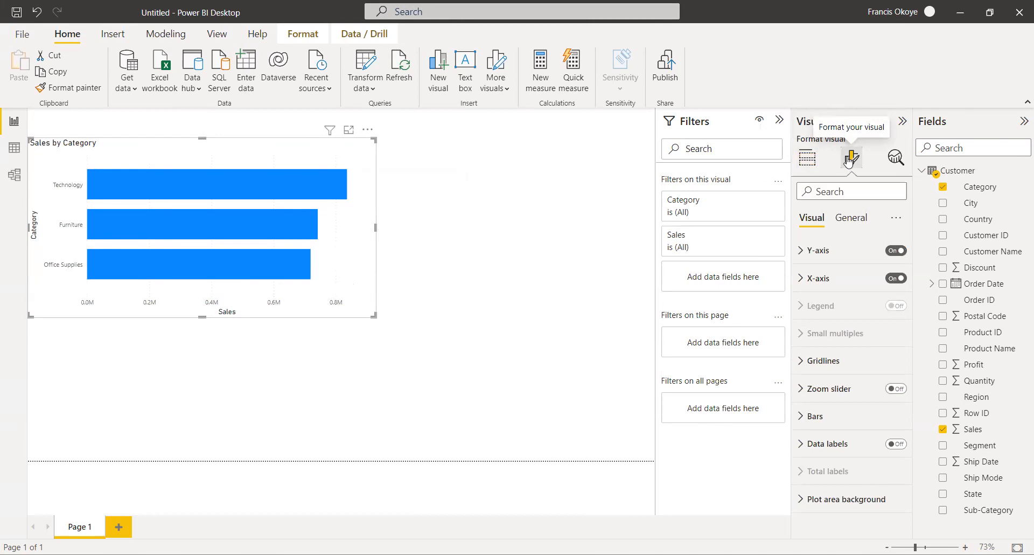
left_click(900, 445)
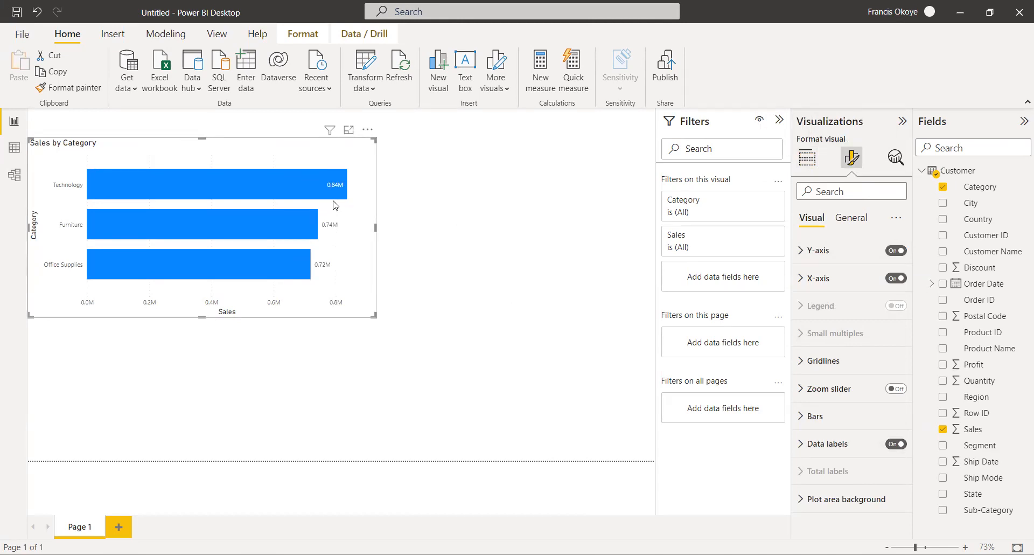
left_click(892, 445)
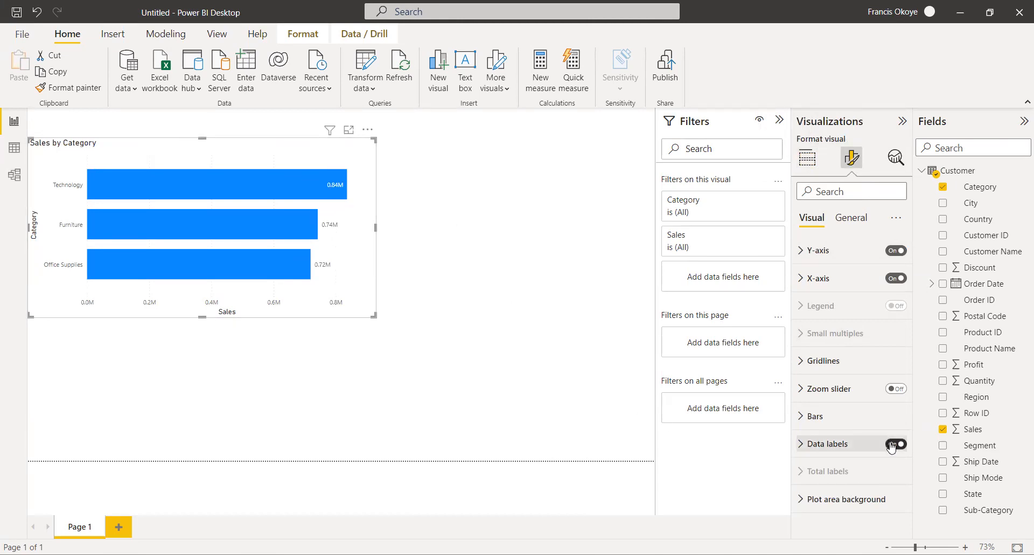
left_click(898, 446)
Try the Inside end and Outside end data label positions, and set the position back to Auto.
left_click(805, 443)
left_click_drag(921, 392, 922, 465)
scroll(909, 466, "down", 1)
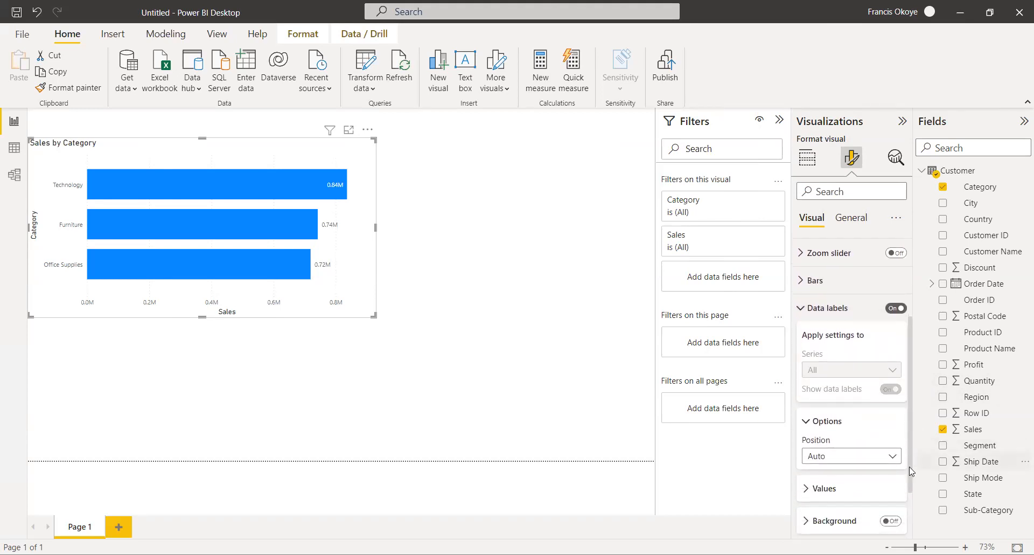
left_click(882, 456)
left_click(845, 490)
left_click(887, 457)
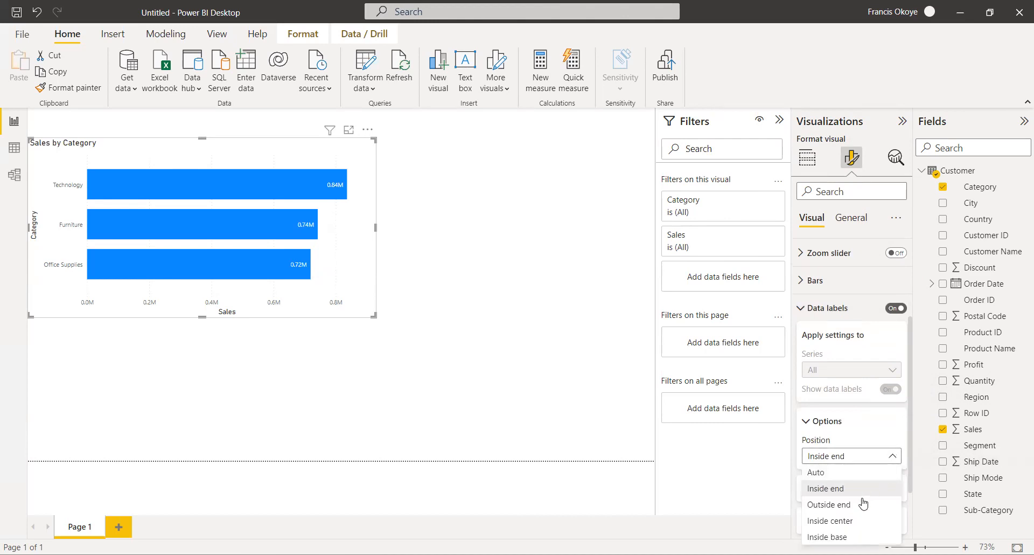
left_click(862, 506)
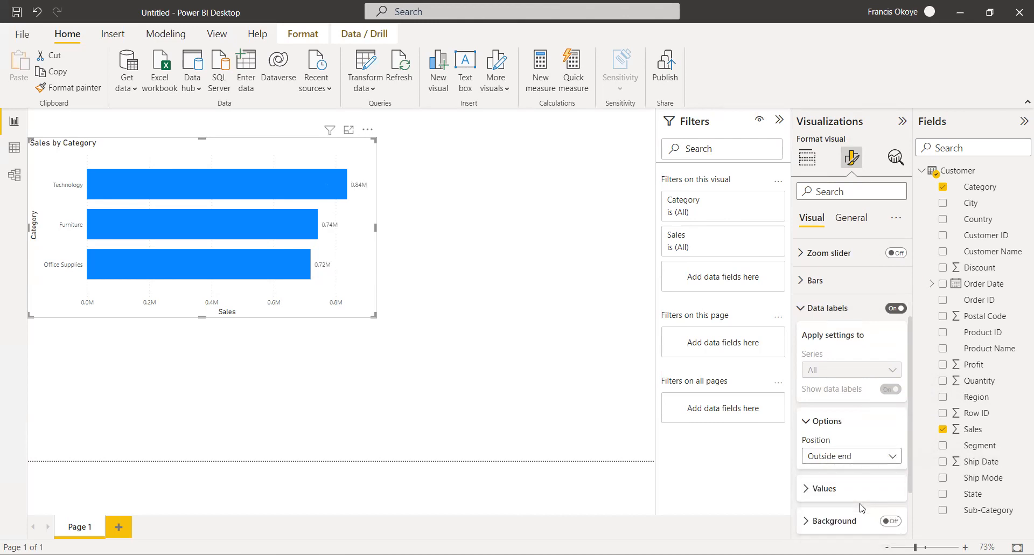
left_click(868, 459)
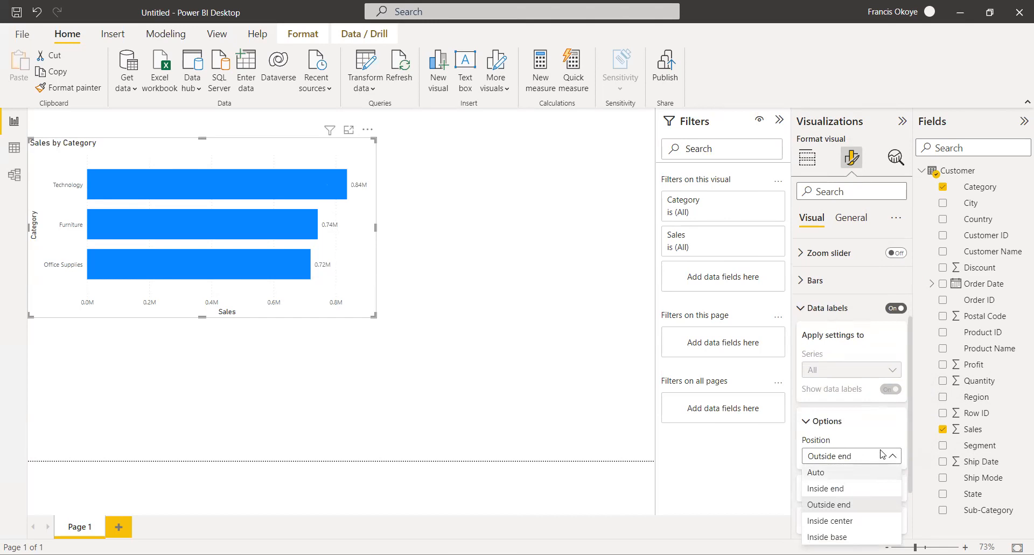
left_click(883, 455)
scroll(861, 409, "down", 3)
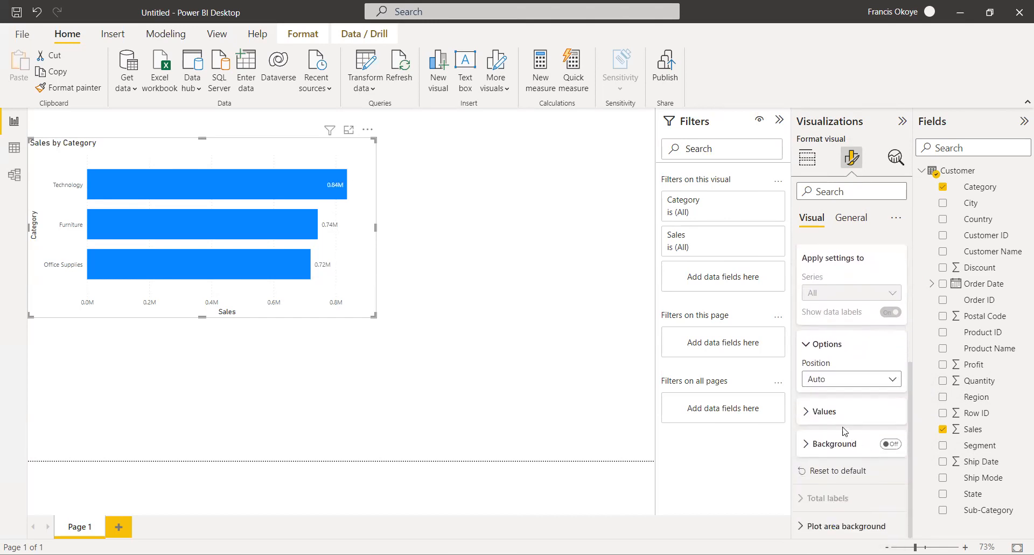
Increase the font size of the data label values on the bar chart.
left_click(818, 412)
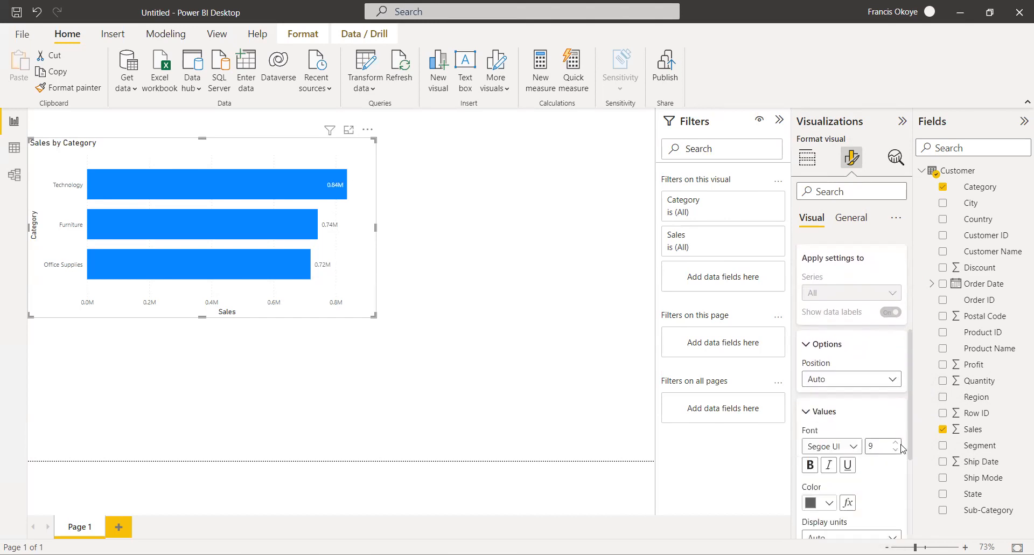
left_click(896, 443)
left_click(895, 443)
left_click(895, 442)
left_click(895, 443)
left_click(896, 451)
left_click(896, 451)
View the bar chart's analytics options, and open its X-axis formatting settings.
left_click(895, 157)
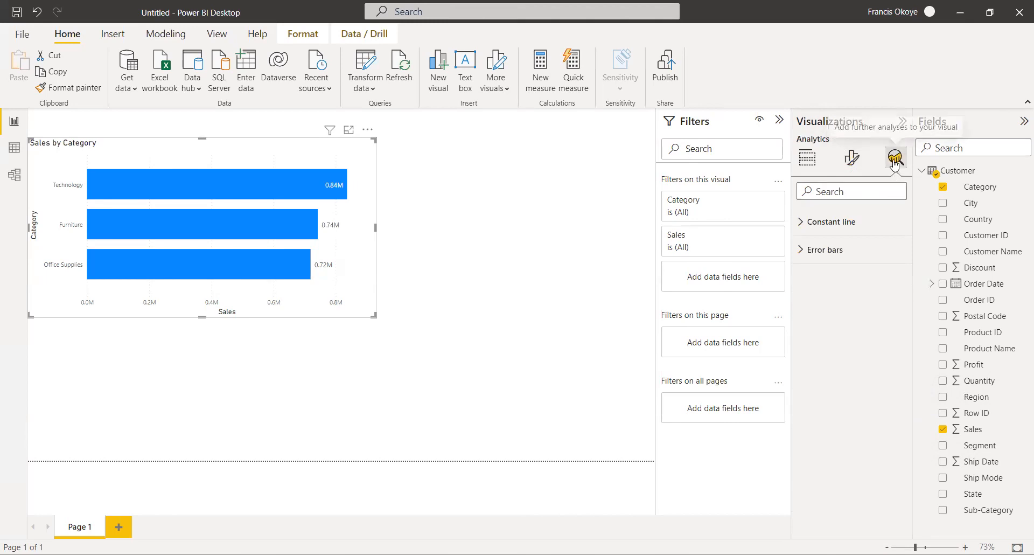
left_click(807, 157)
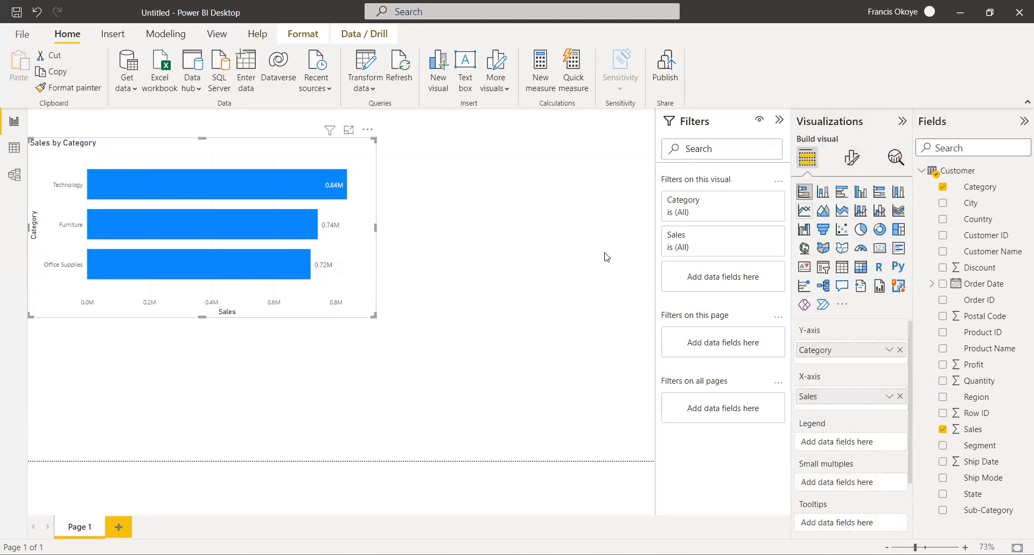
mouse_move(680, 217)
left_click(846, 156)
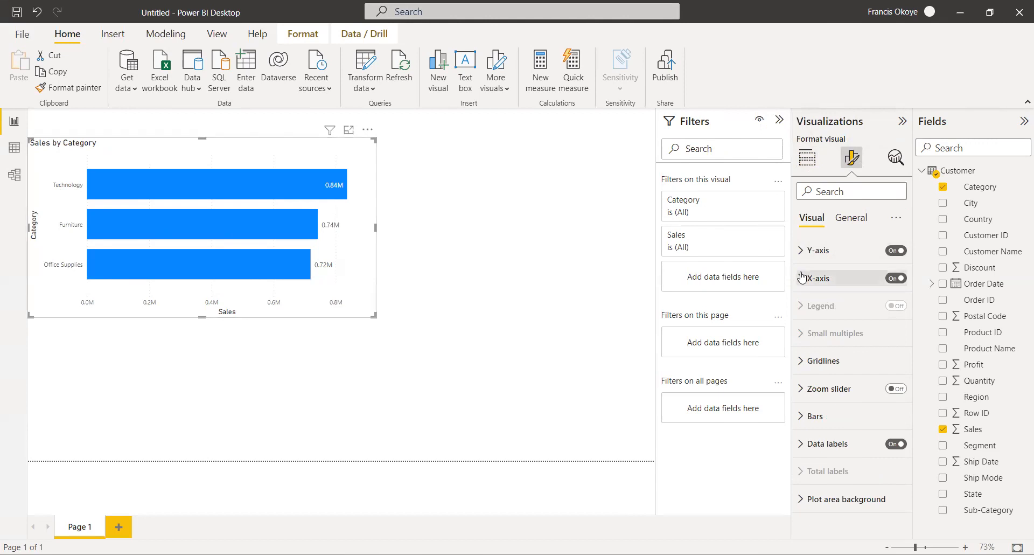
left_click(878, 278)
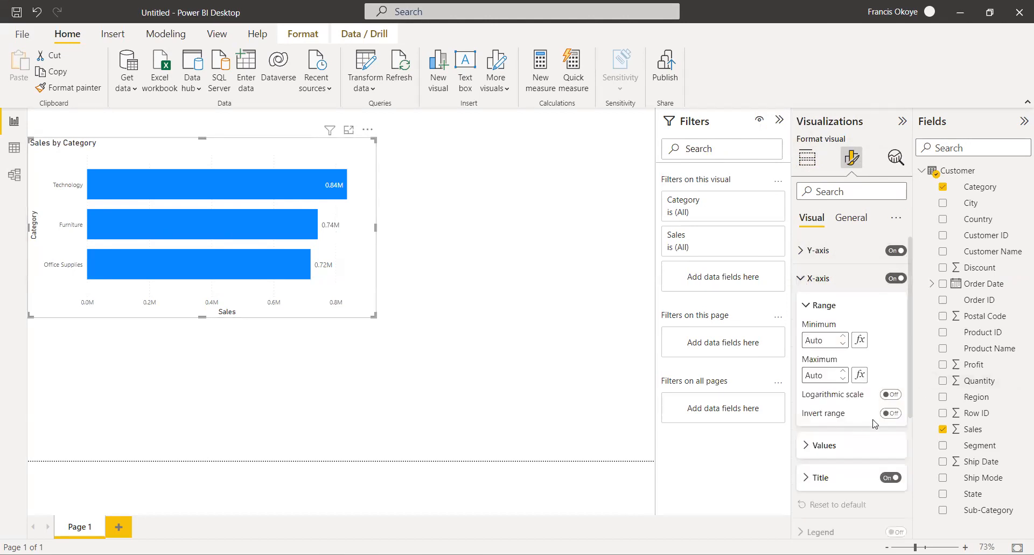
Turn off the bar chart's X-axis title, and try inverting the X-axis range before switching that option off again.
scroll(911, 365, "down", 2)
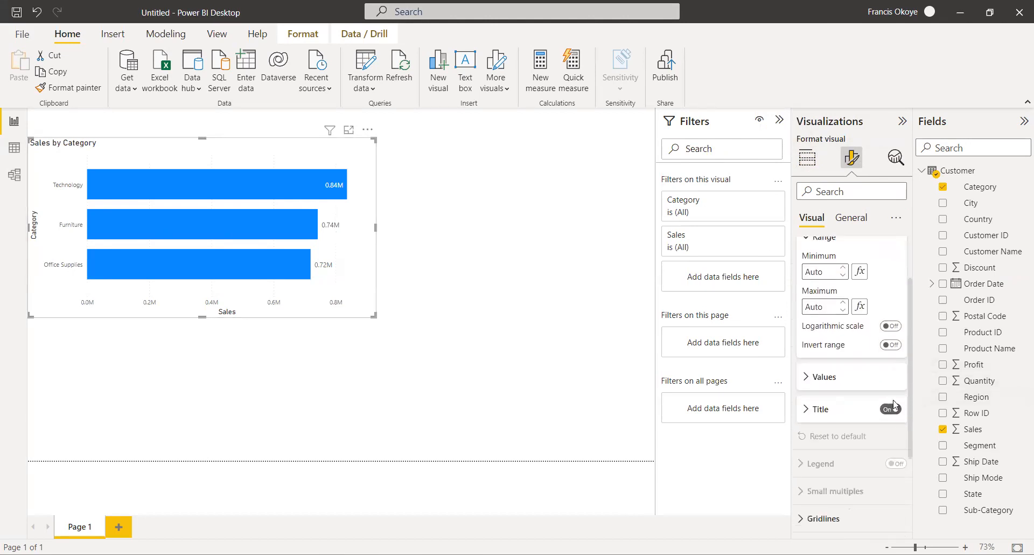
left_click(889, 409)
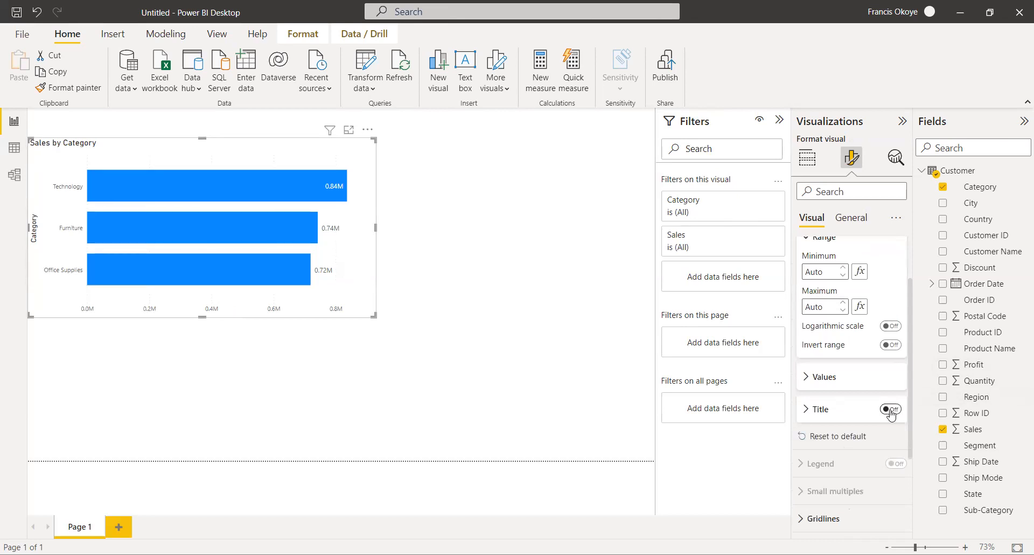
left_click(805, 377)
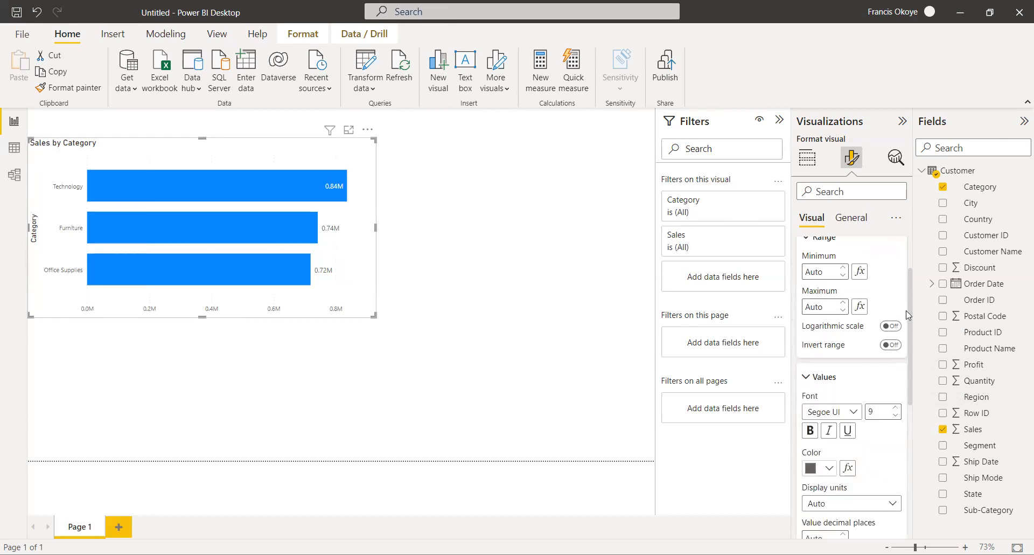
left_click_drag(909, 316, 914, 262)
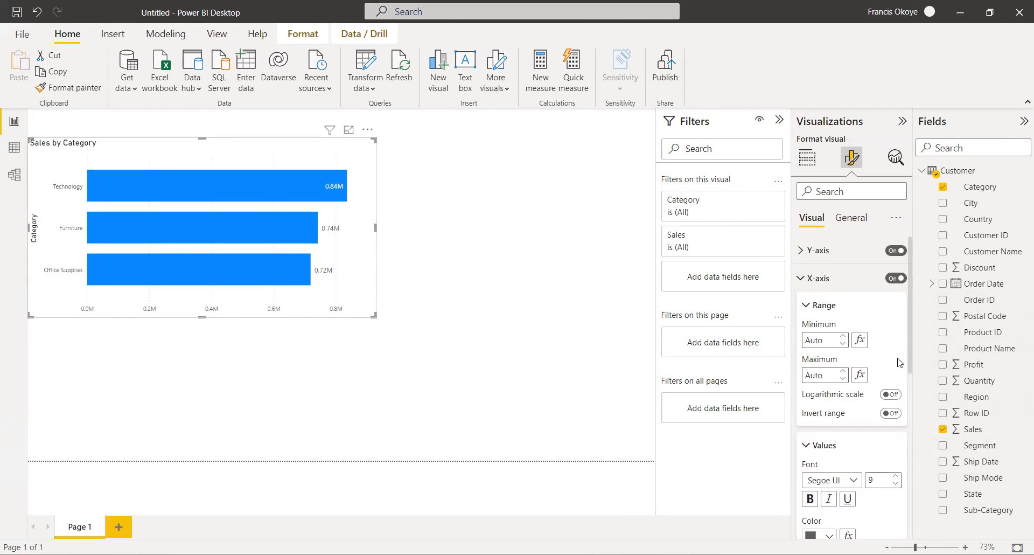
left_click(891, 413)
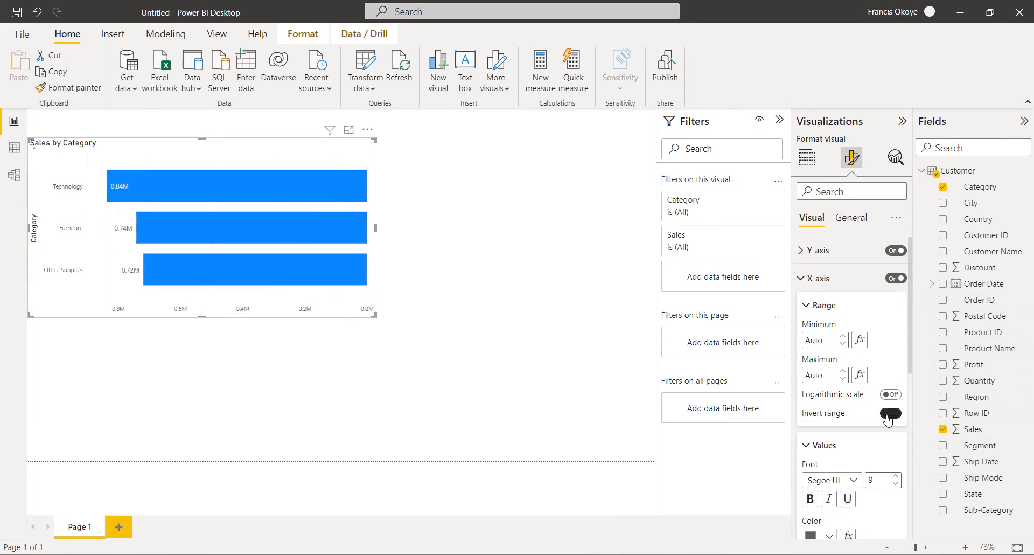
left_click(891, 414)
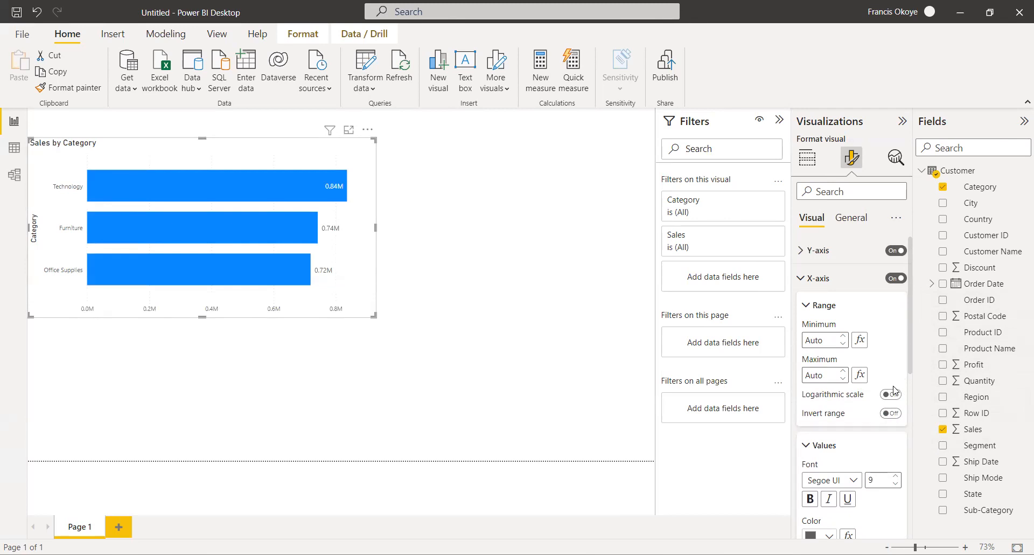
Check the display unit options for the X-axis values, and set the font size of those values to 12.
left_click_drag(908, 332, 914, 421)
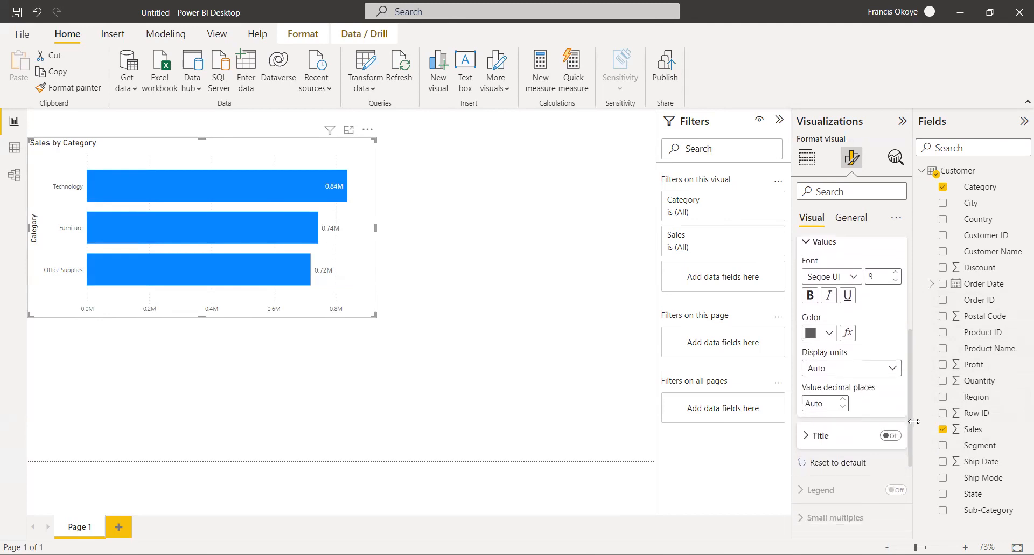
left_click(898, 368)
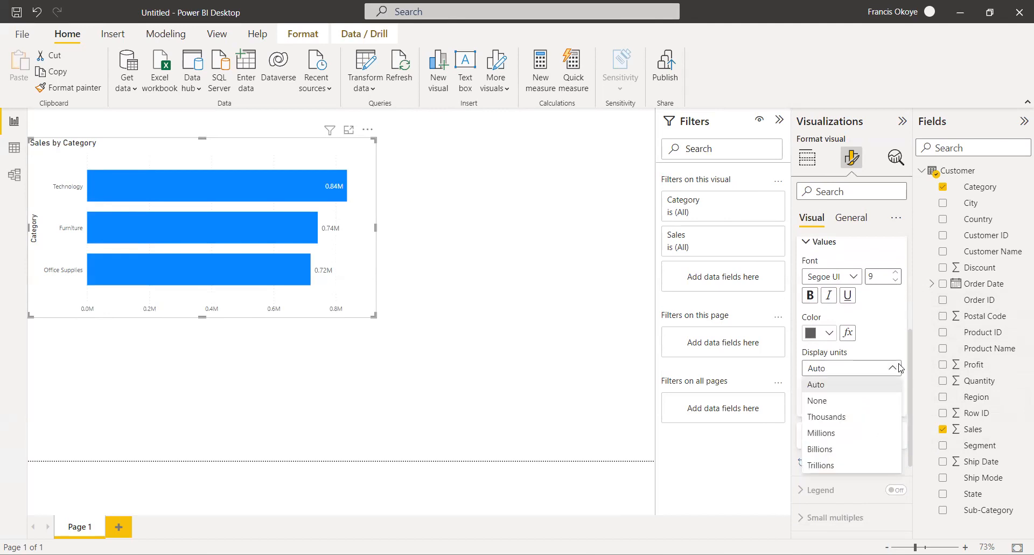
left_click_drag(907, 361, 910, 326)
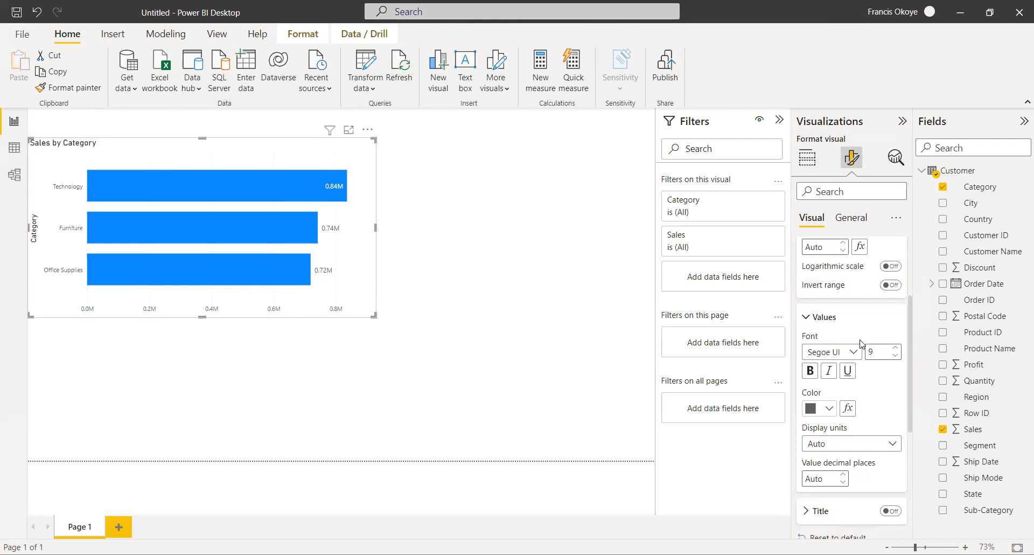
left_click(894, 348)
left_click(895, 348)
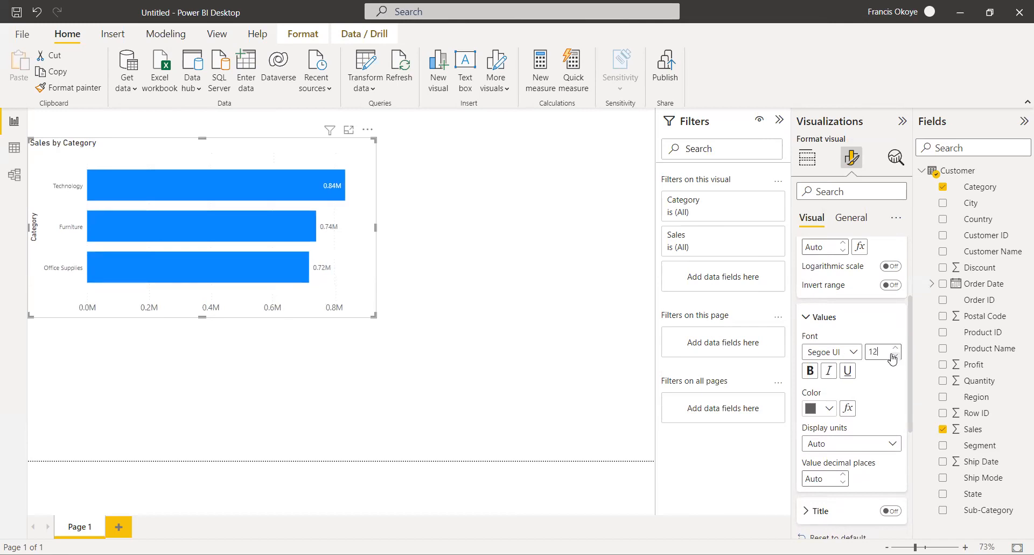
left_click(808, 319)
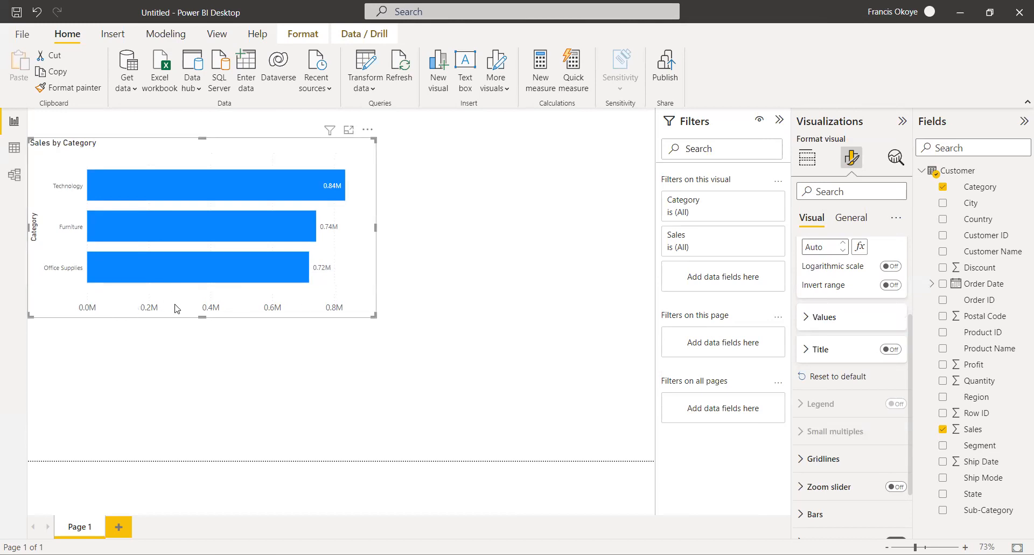
right_click(273, 312)
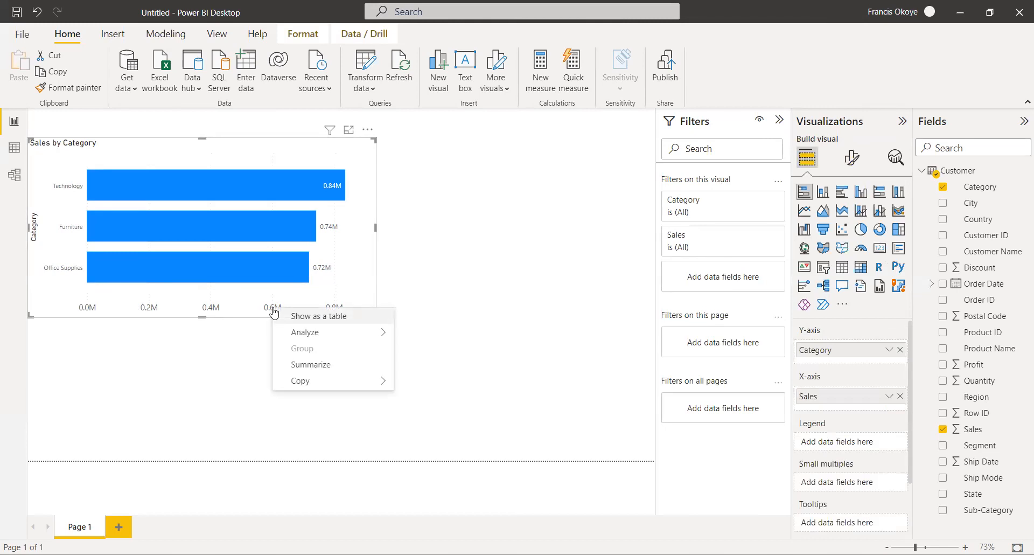
left_click(246, 320)
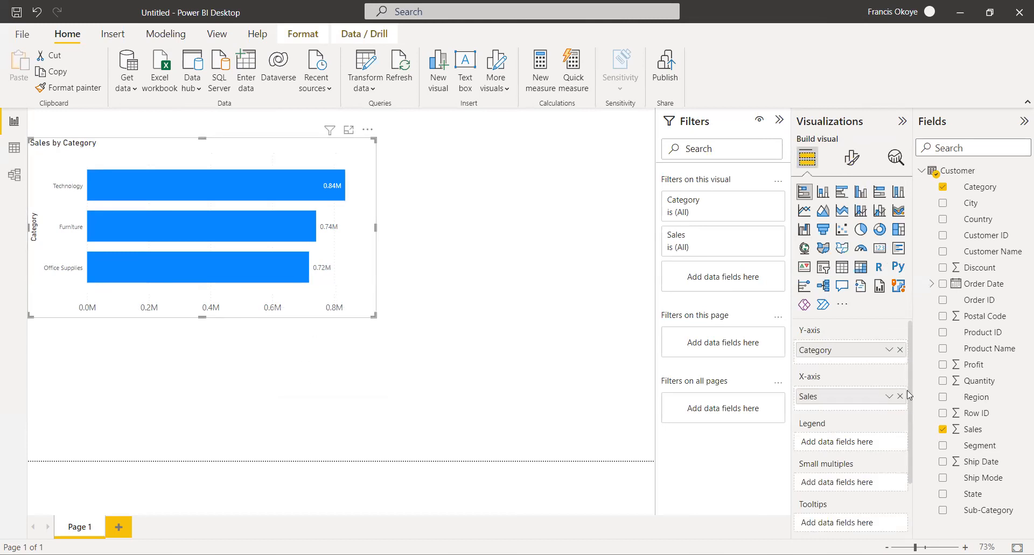
scroll(909, 385, "down", 3)
scroll(908, 409, "up", 3)
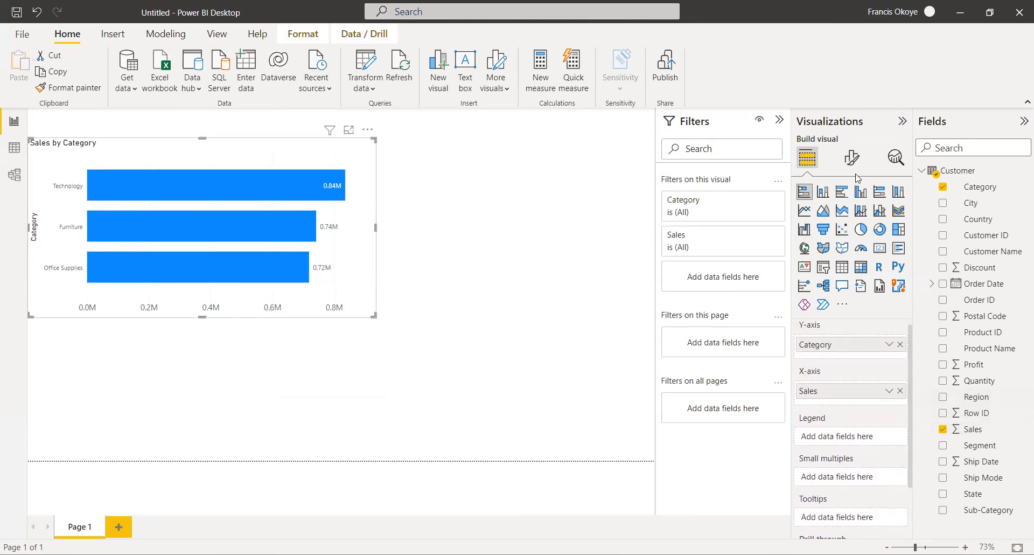
Turn off the chart's X-axis and Y-axis, turn both back on to compare, and switch both off again.
left_click(852, 158)
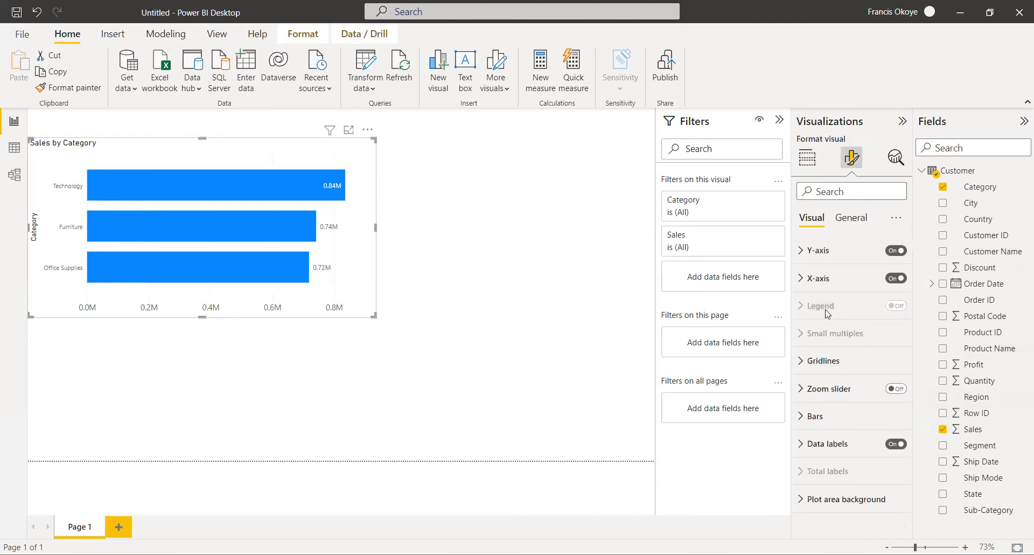
left_click(896, 278)
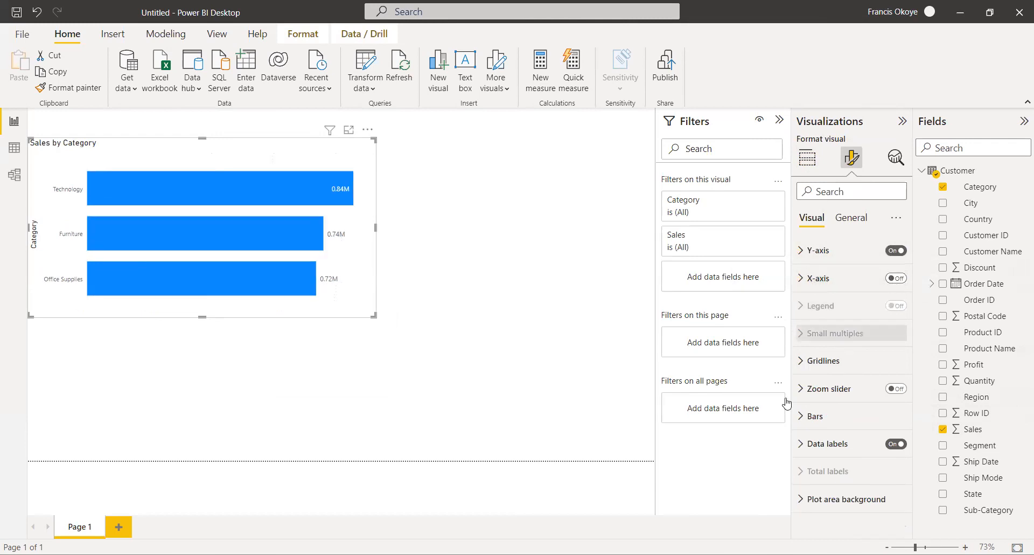
left_click(897, 250)
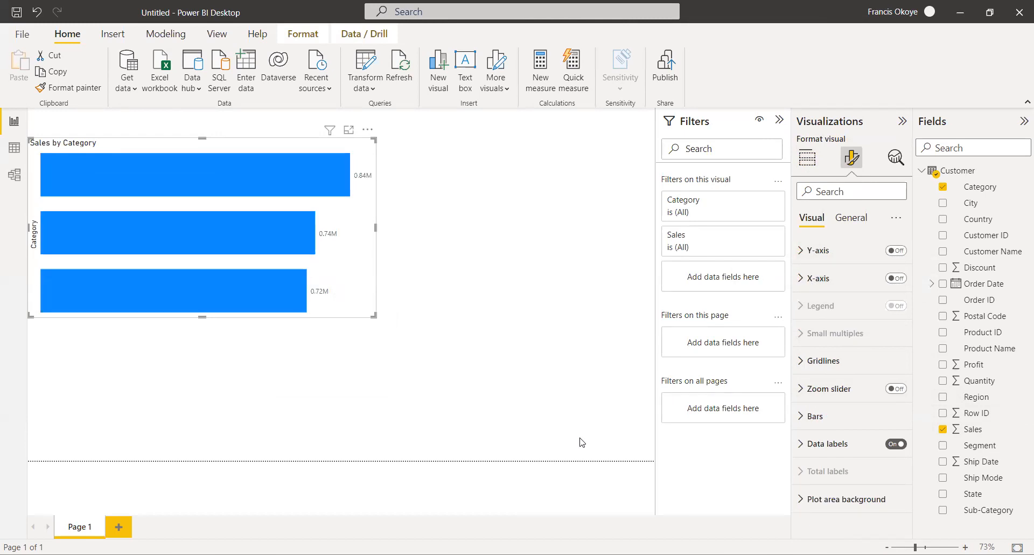
left_click(901, 276)
left_click(896, 251)
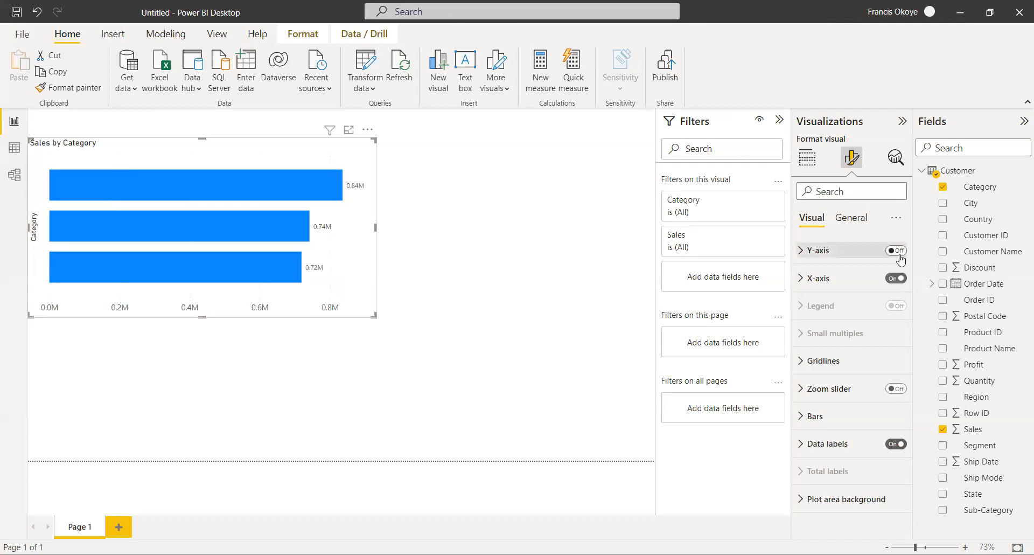
left_click(895, 278)
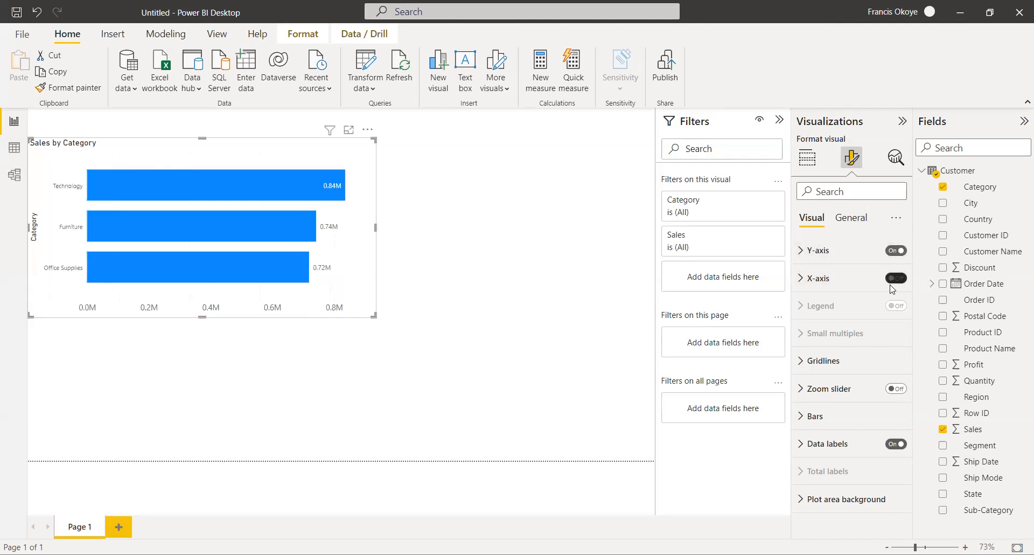
left_click(896, 250)
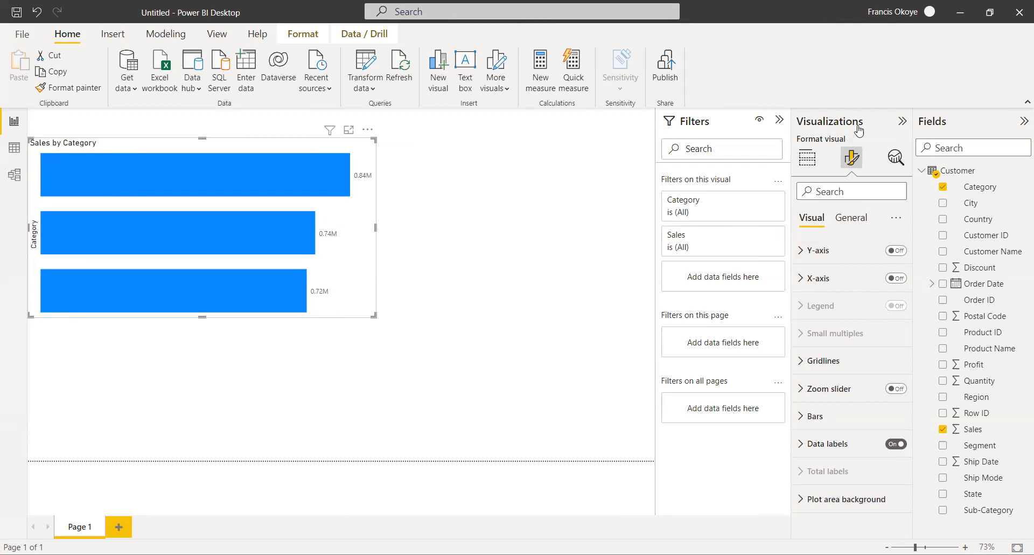
Look through the chart's gridlines and bar color formatting options.
left_click(806, 159)
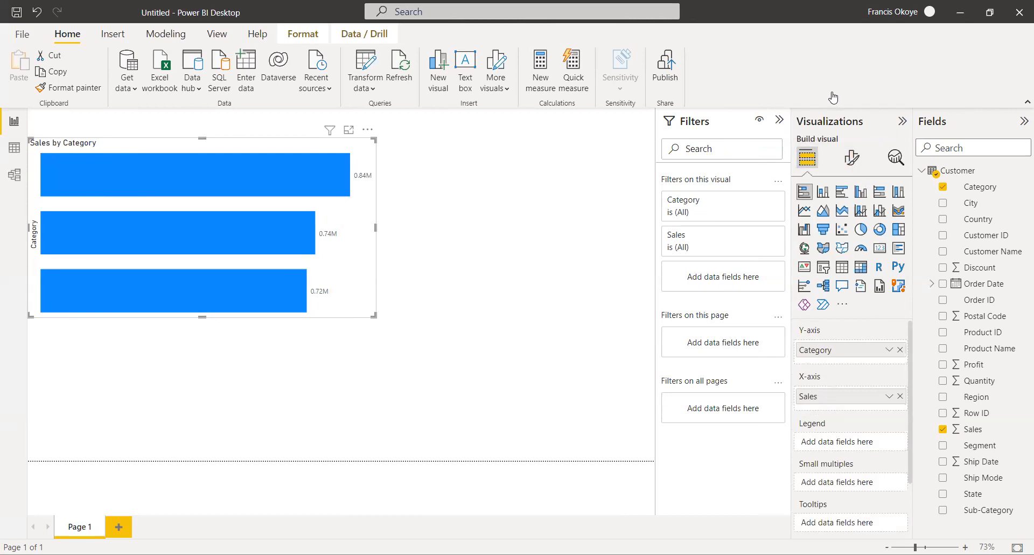
left_click(851, 158)
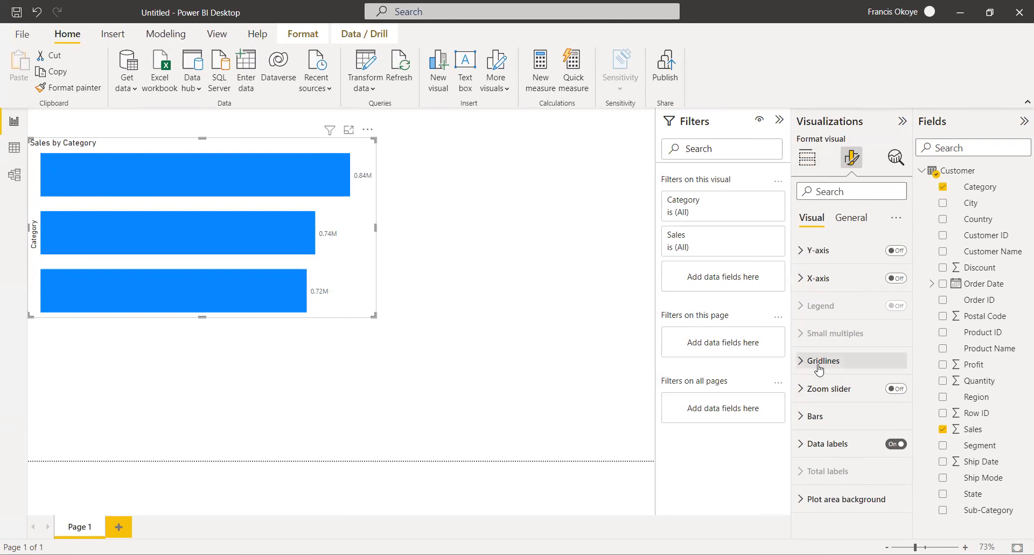
left_click(800, 360)
left_click(808, 361)
left_click(807, 415)
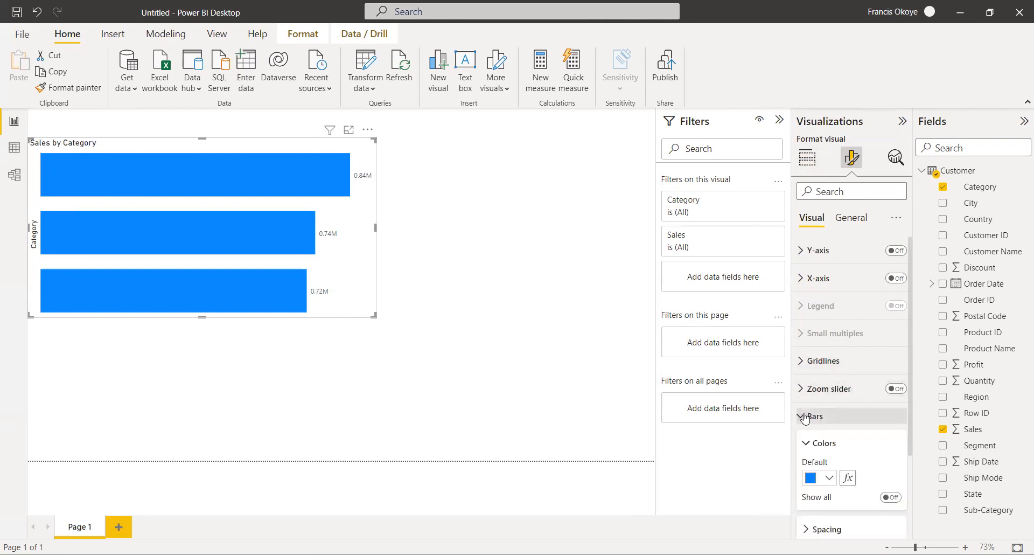
left_click(808, 416)
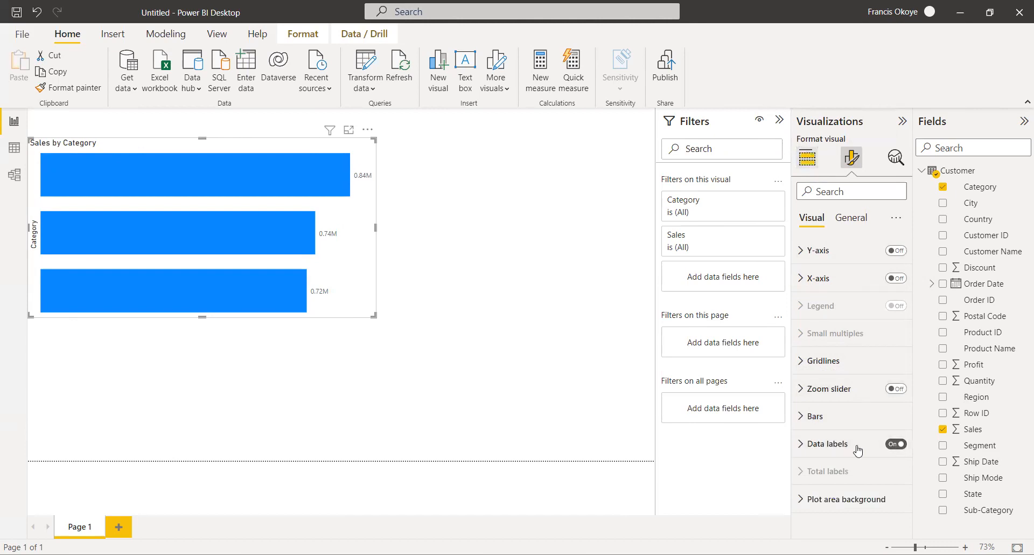
Try the kmpg picture from the Desktop as the chart's plot area background.
left_click(810, 499)
left_click_drag(910, 366, 912, 457)
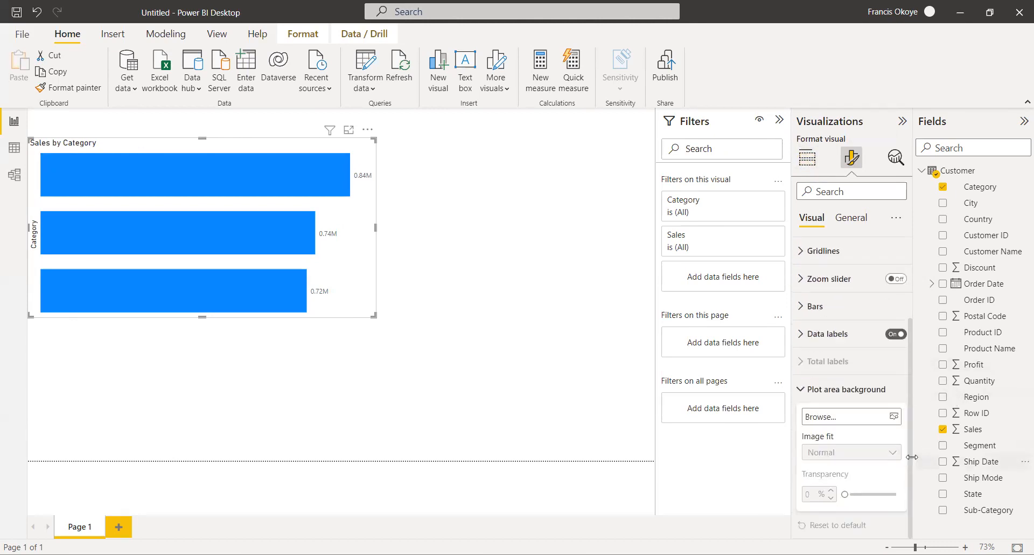
left_click(892, 418)
left_click(181, 95)
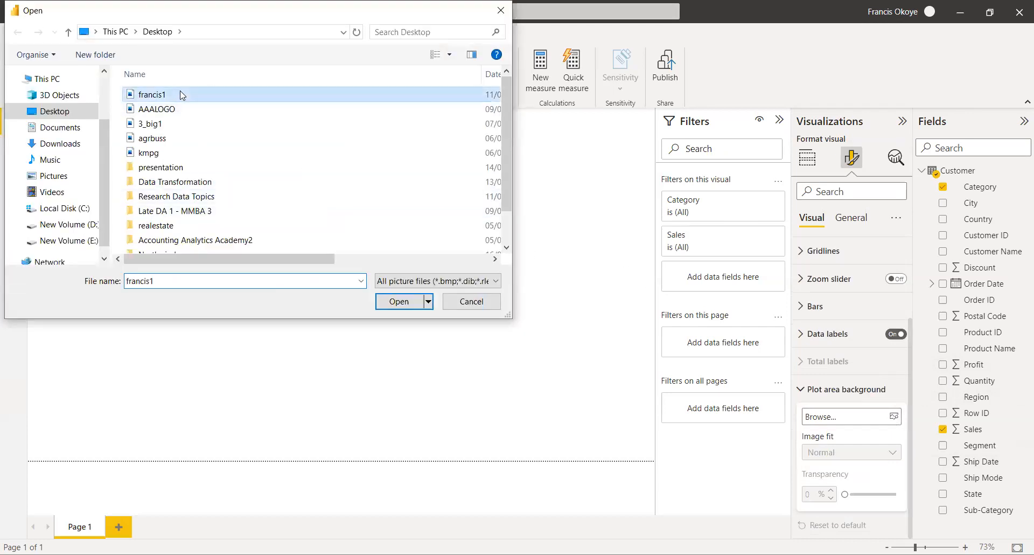
left_click(173, 124)
left_click(177, 110)
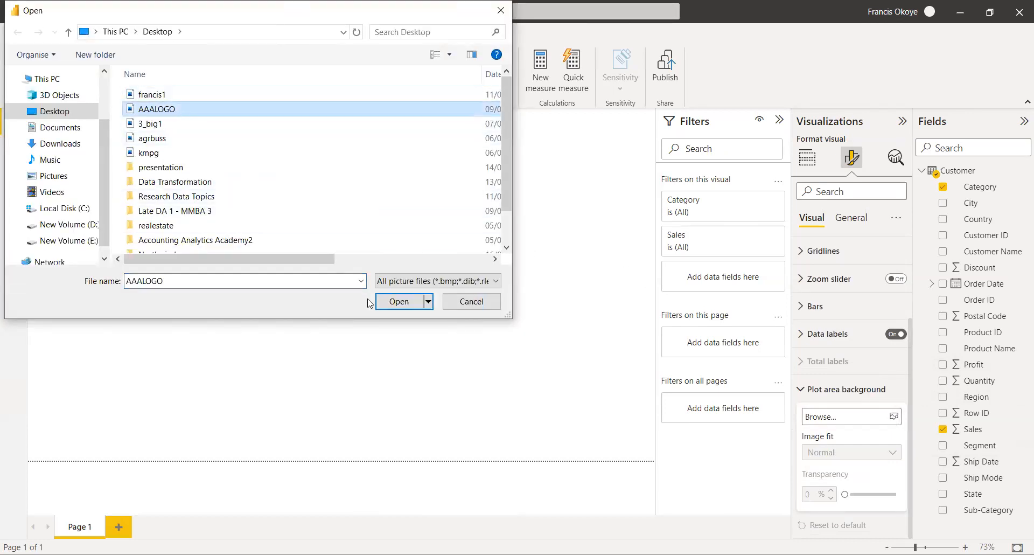
left_click(195, 153)
left_click(399, 301)
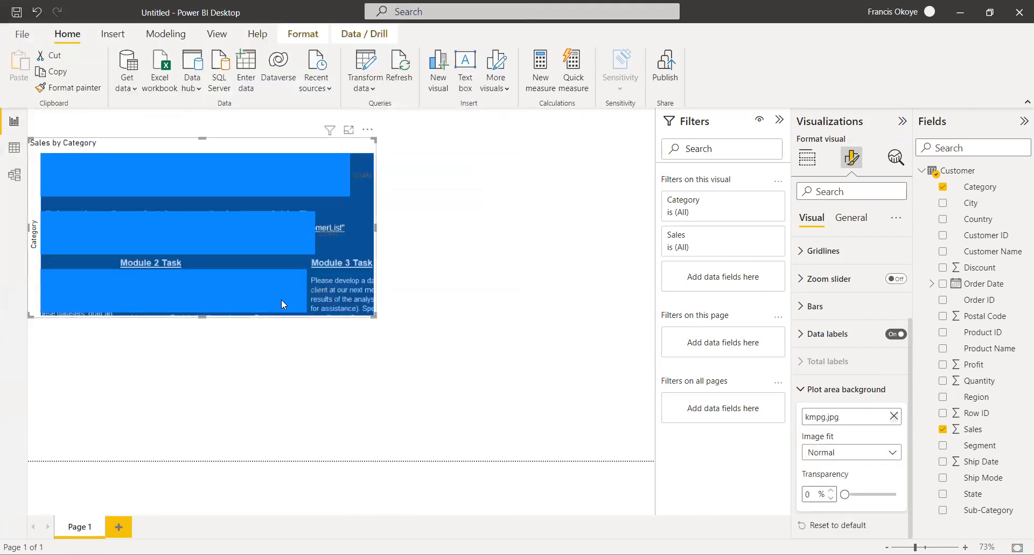
Stretch the chart taller, and remove the image from its plot area background.
left_click_drag(204, 316, 219, 410)
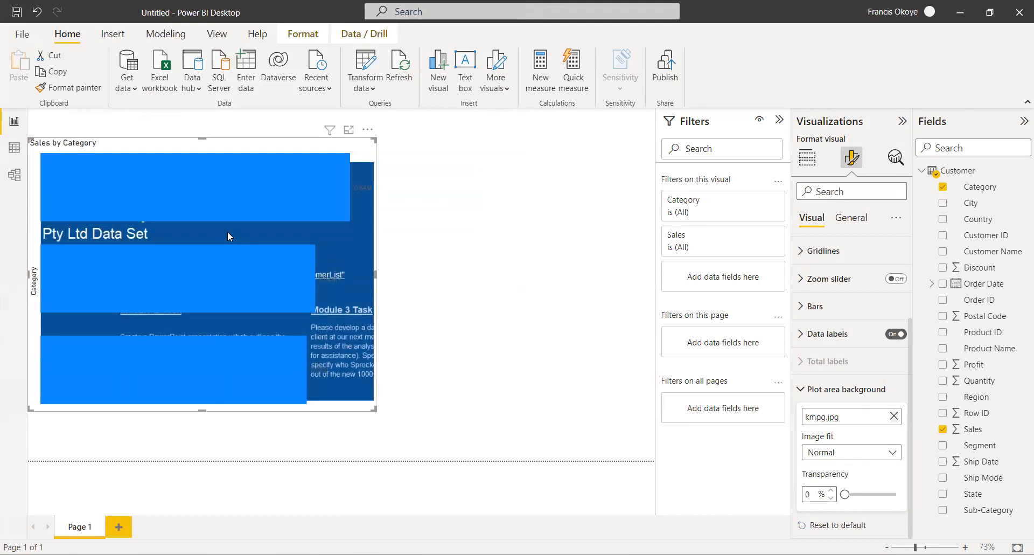
left_click(894, 416)
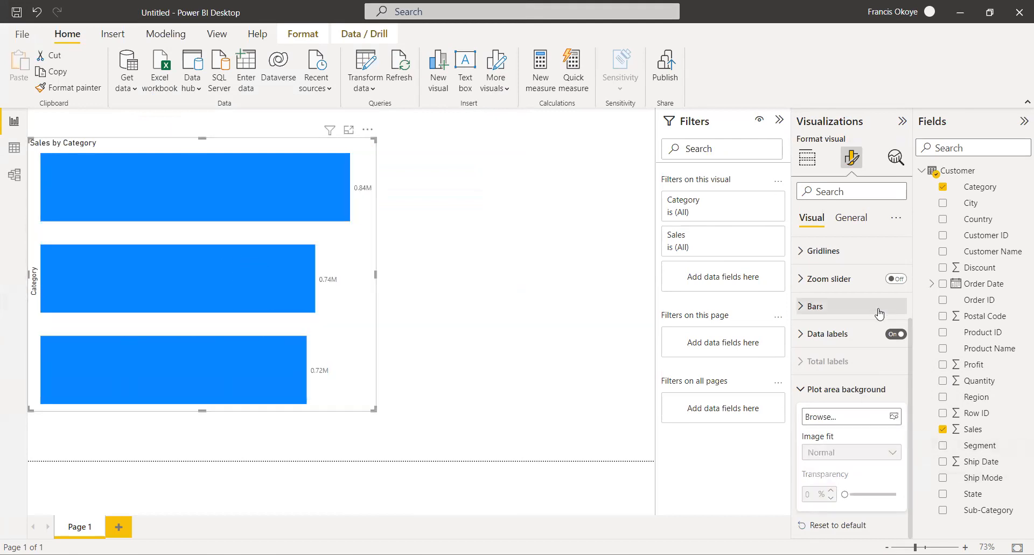
Return to the chart's build options and delete the Sales by Category chart from the page.
left_click(815, 163)
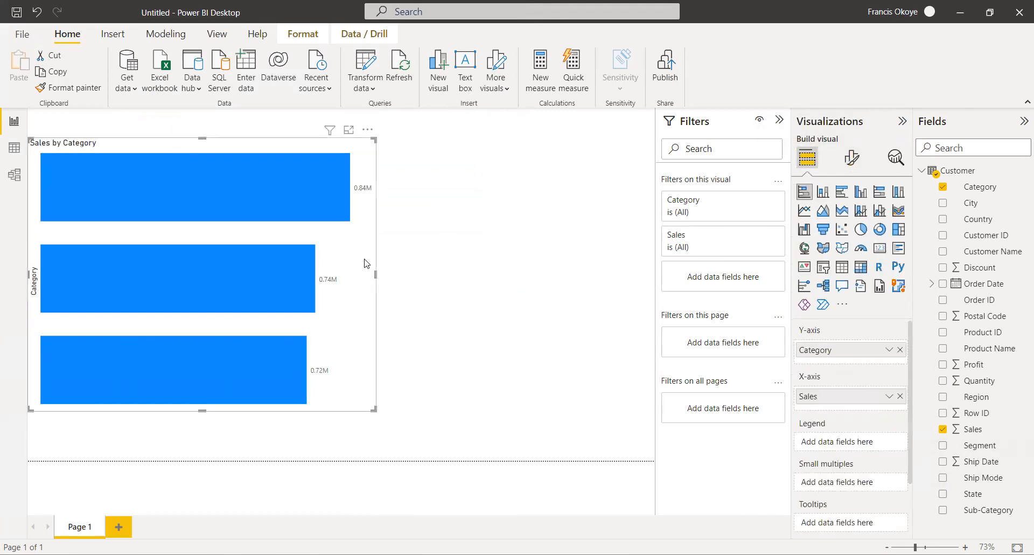
mouse_move(337, 192)
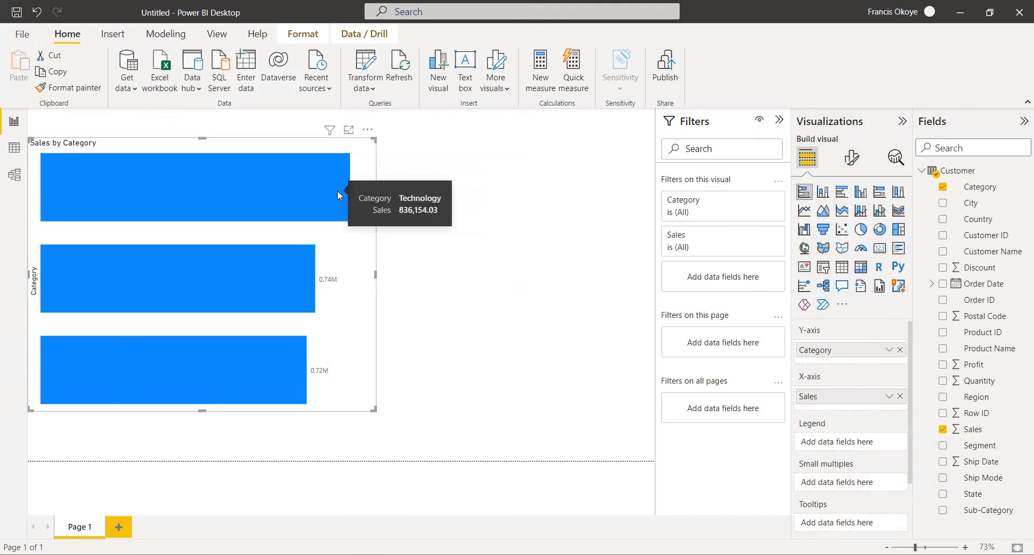
key("Delete")
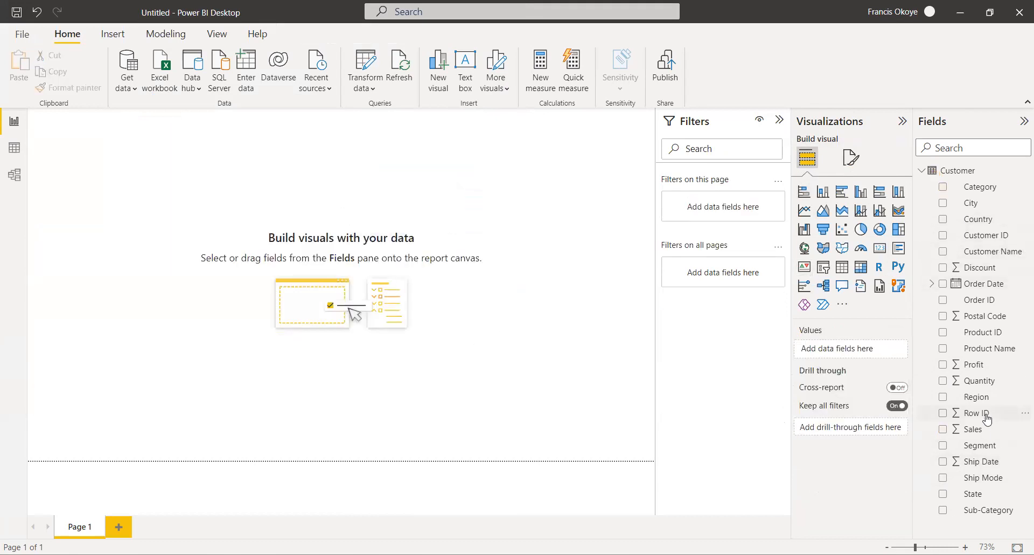
Build a table of Profit by Region on the empty report page, and shift it slightly downward.
left_click_drag(634, 377, 571, 361)
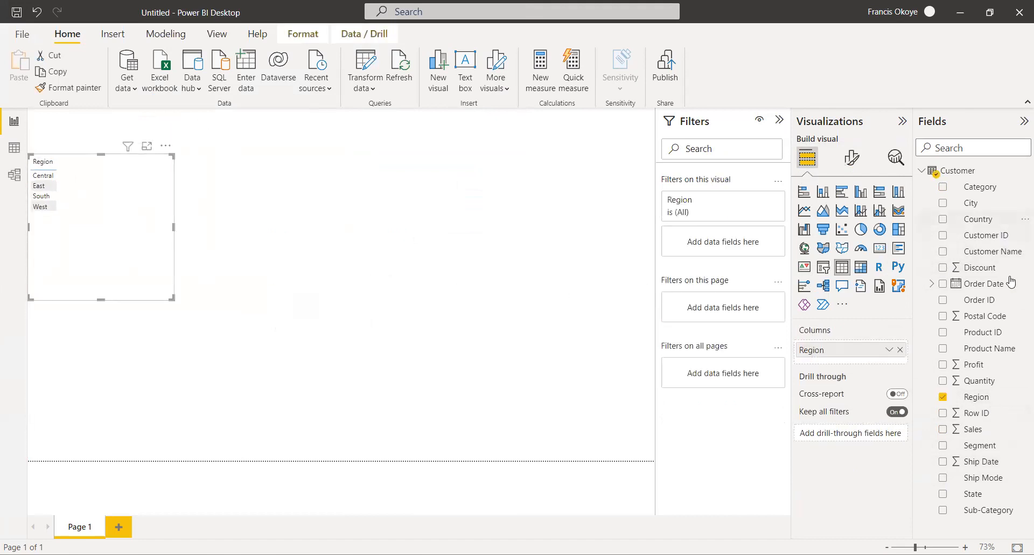
left_click_drag(990, 364, 599, 334)
left_click_drag(114, 196, 133, 241)
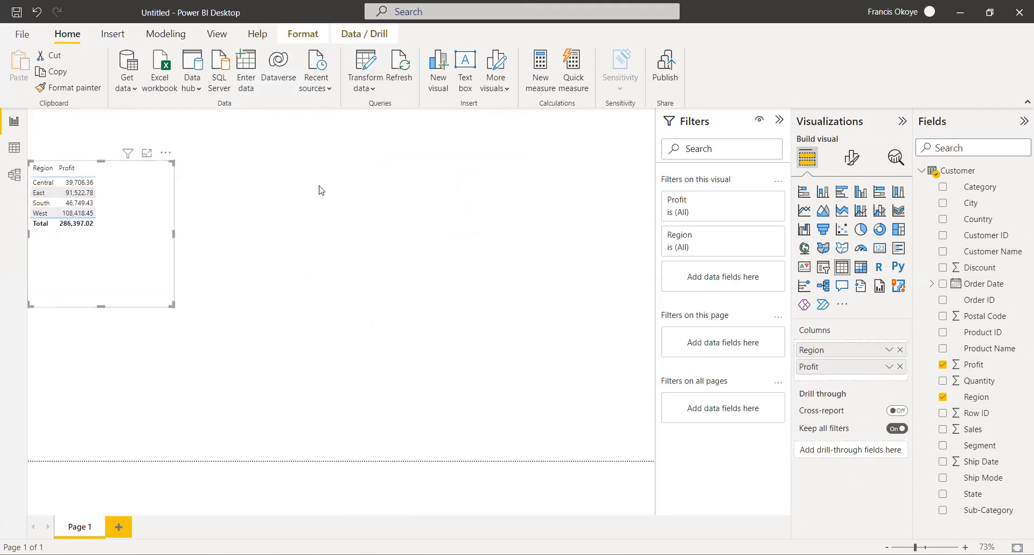
Convert the Profit by Region table into a widened clustered column chart with Category as its legend.
left_click(860, 192)
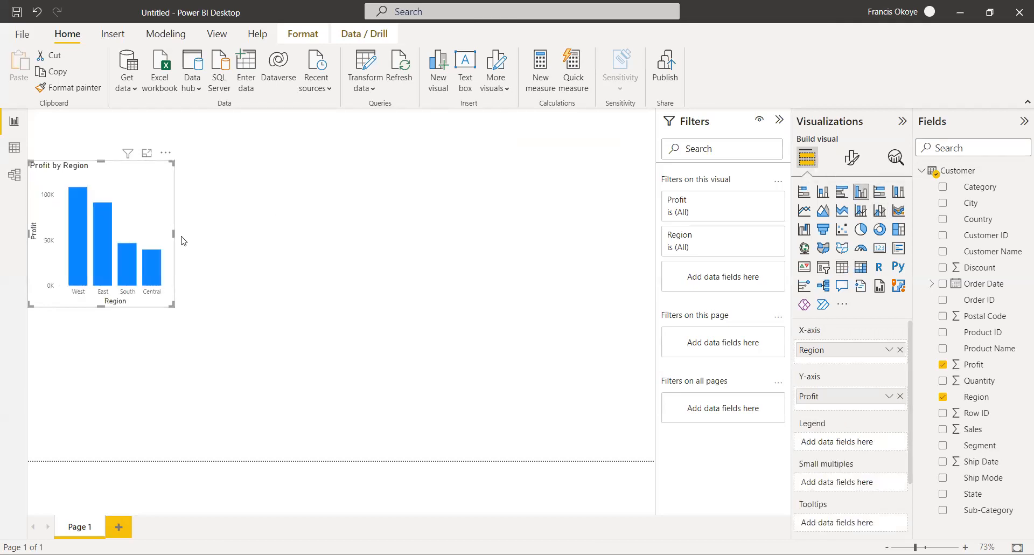
left_click_drag(173, 234, 275, 246)
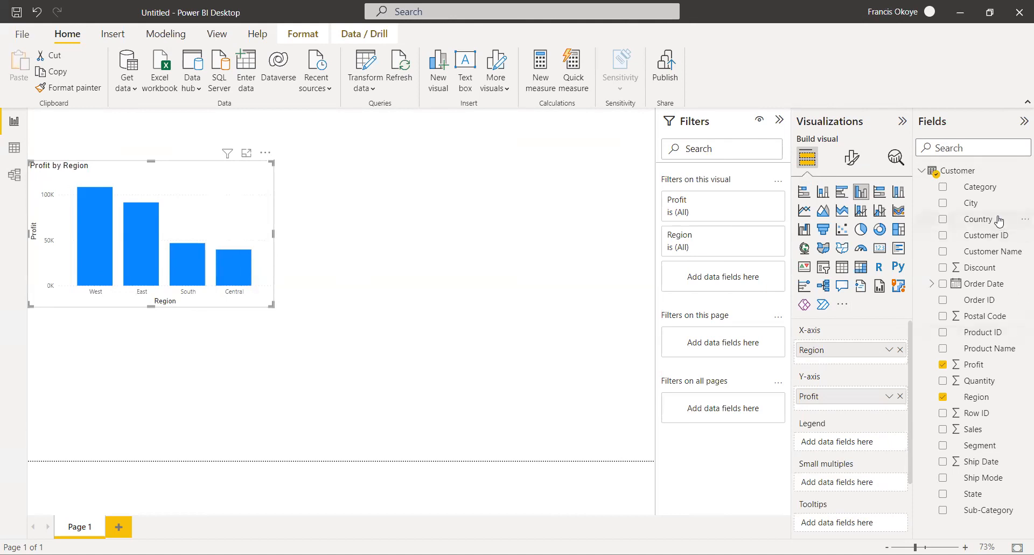
left_click_drag(987, 189, 984, 189)
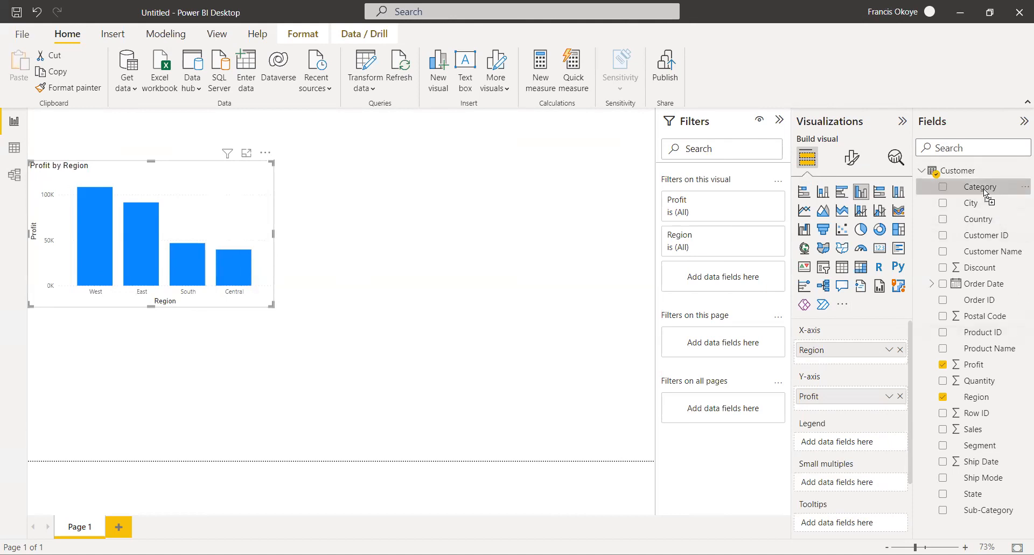
left_click_drag(860, 446, 858, 442)
left_click_drag(273, 235, 289, 236)
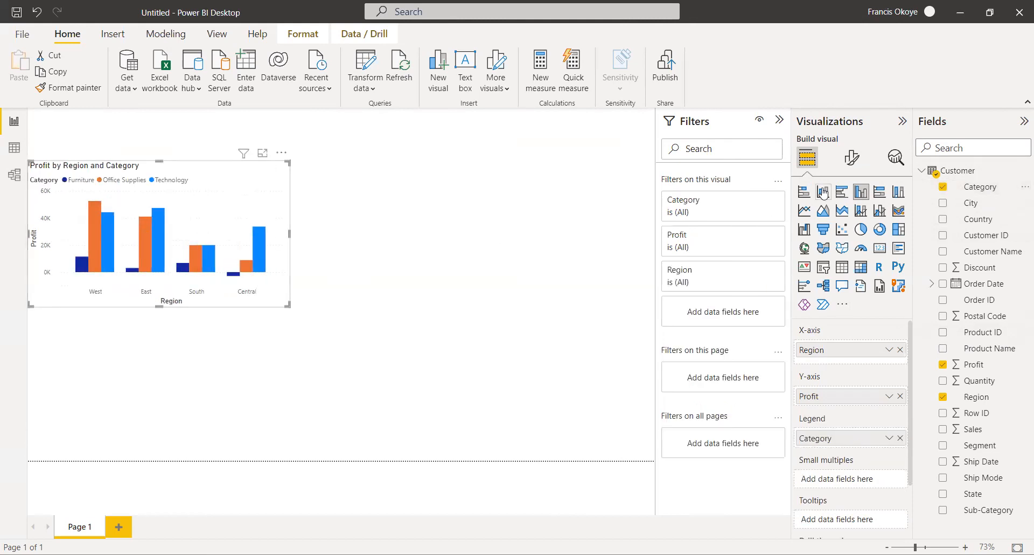
Change the chart to a stacked column chart with small multiples by Segment, and stretch it taller.
left_click(879, 192)
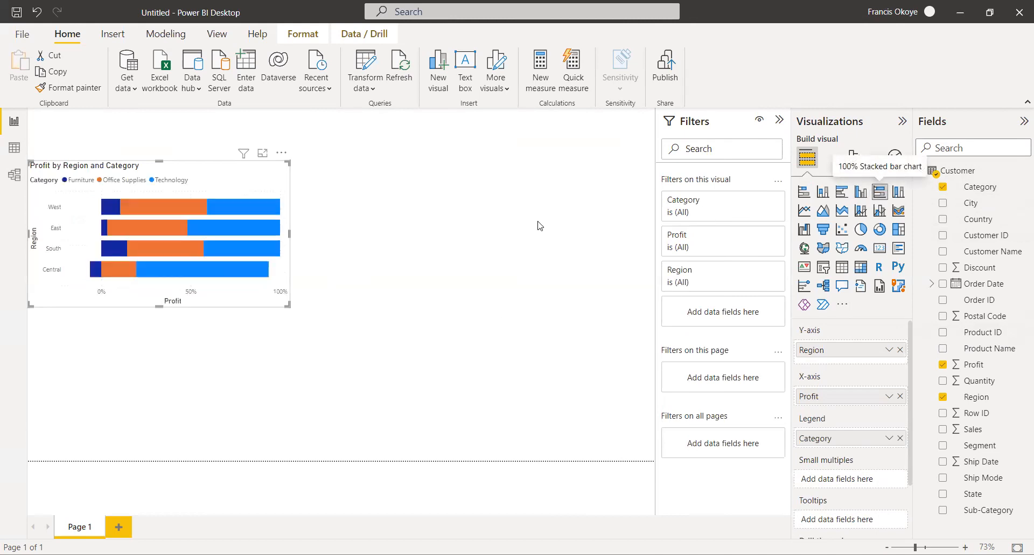
left_click(822, 192)
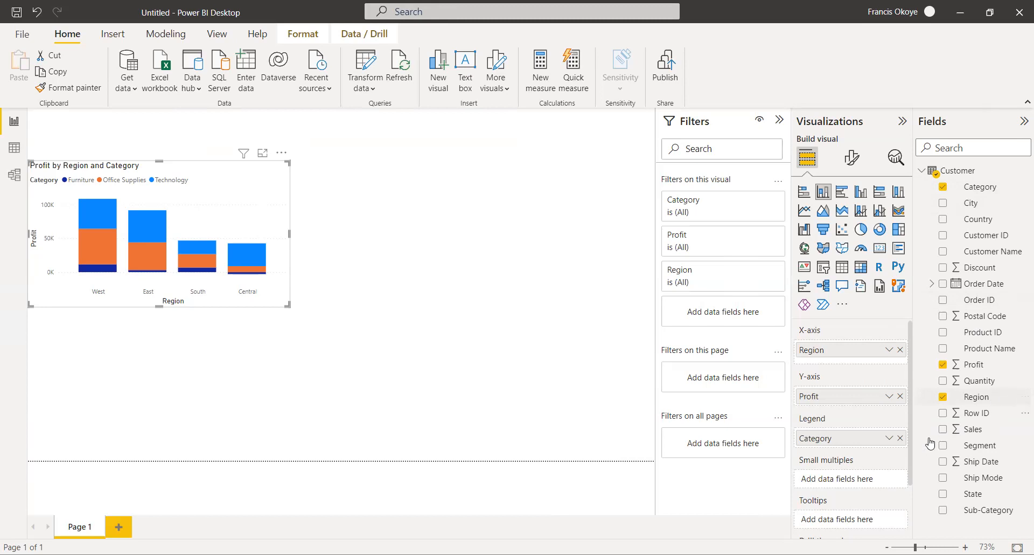
left_click_drag(1000, 451, 864, 479)
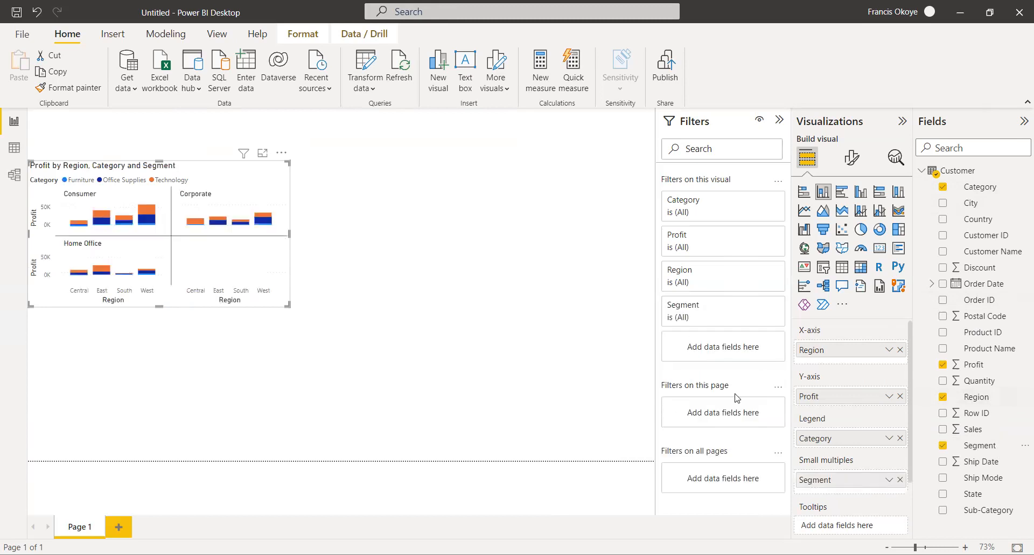
left_click_drag(159, 306, 159, 361)
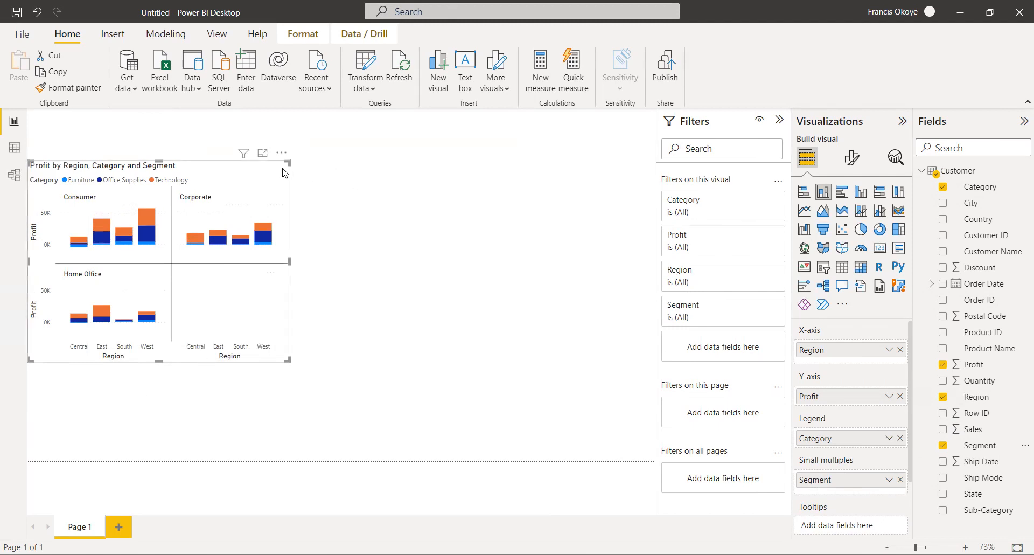
Delete the Profit by Region, Category and Segment chart from the page.
key("Delete")
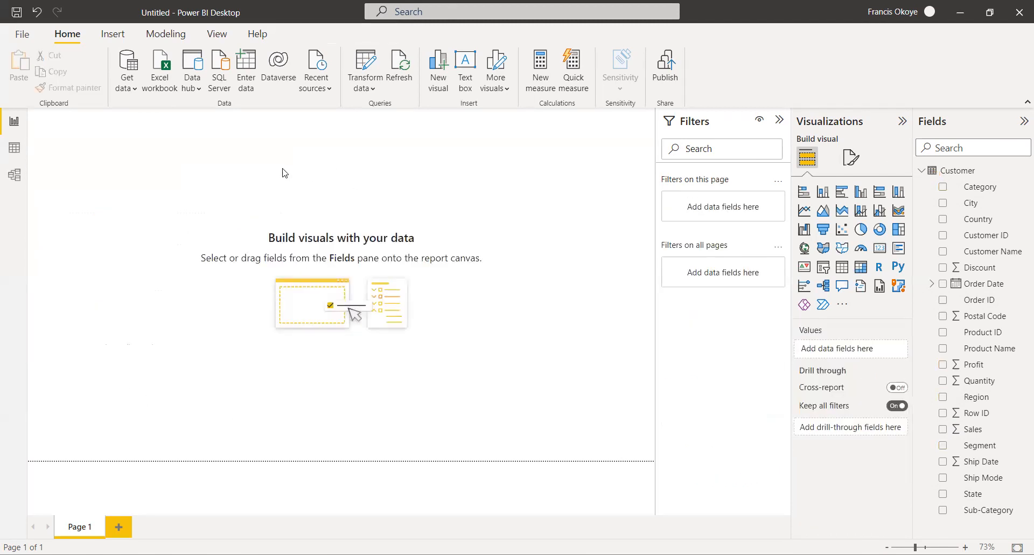
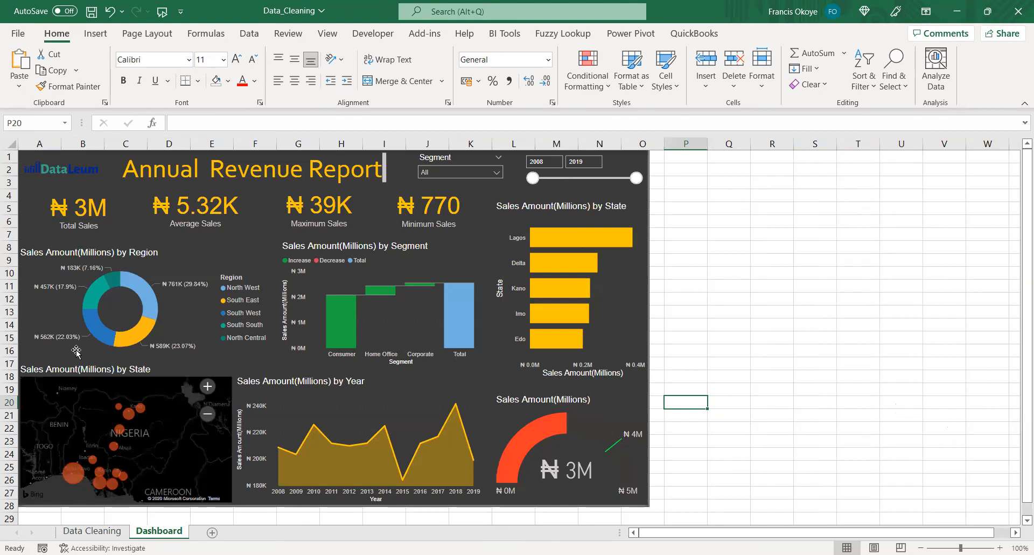
In the Data_Cleaning Excel workbook, examine the raw Data Cleaning sheet's columns from Order ID through the 31/12/2019 date.
left_click(103, 532)
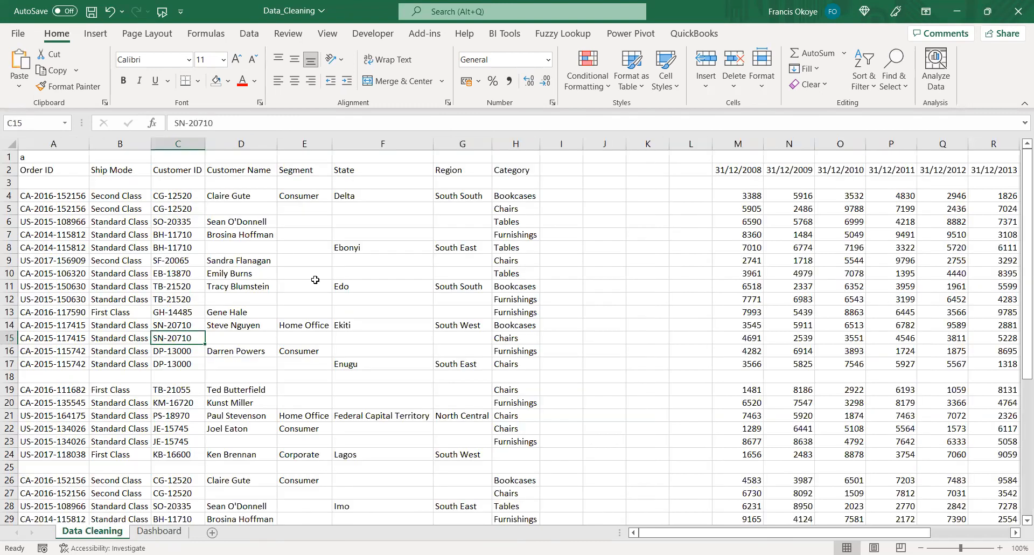
left_click(652, 293)
left_click(162, 531)
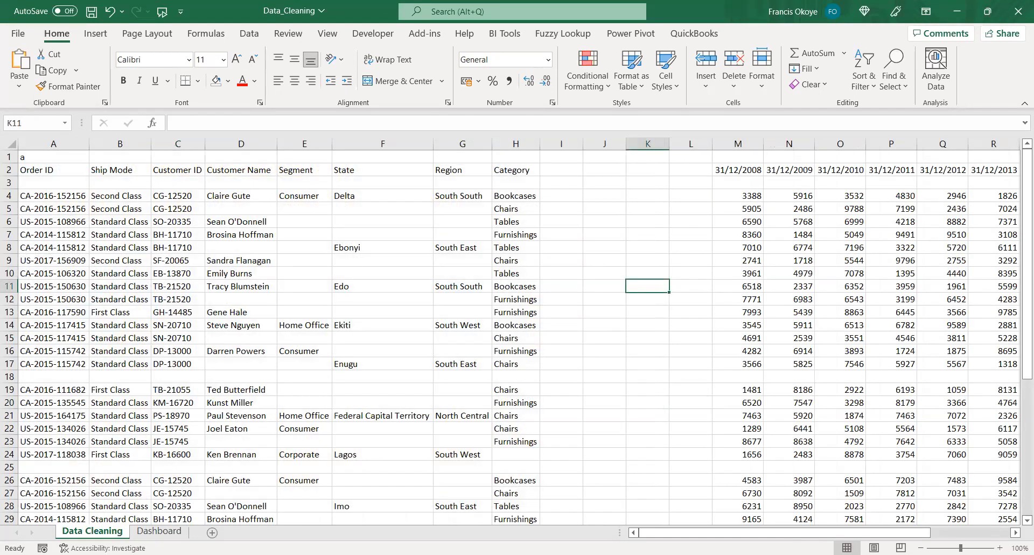
left_click_drag(703, 532, 784, 532)
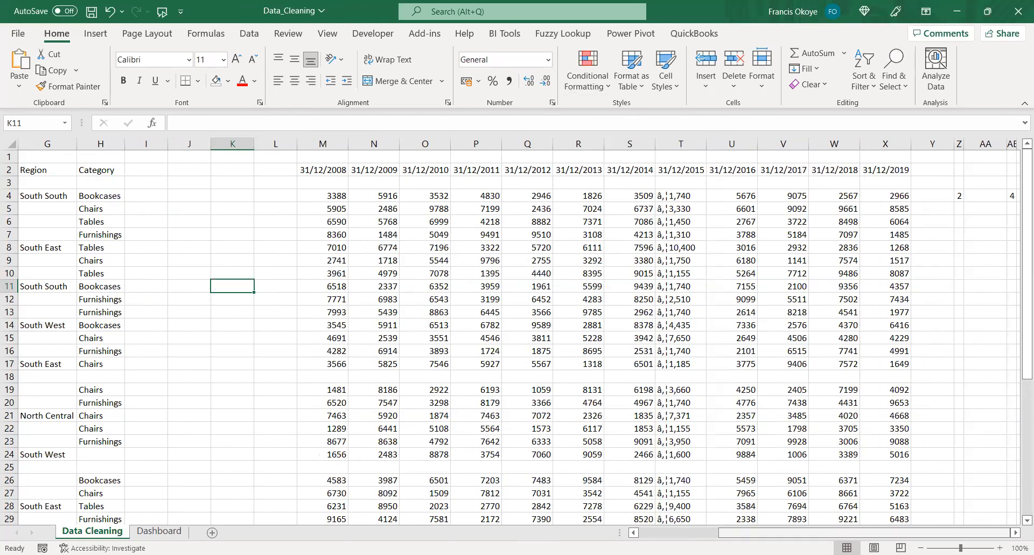
scroll(40, 188, "left", 3)
left_click(39, 183)
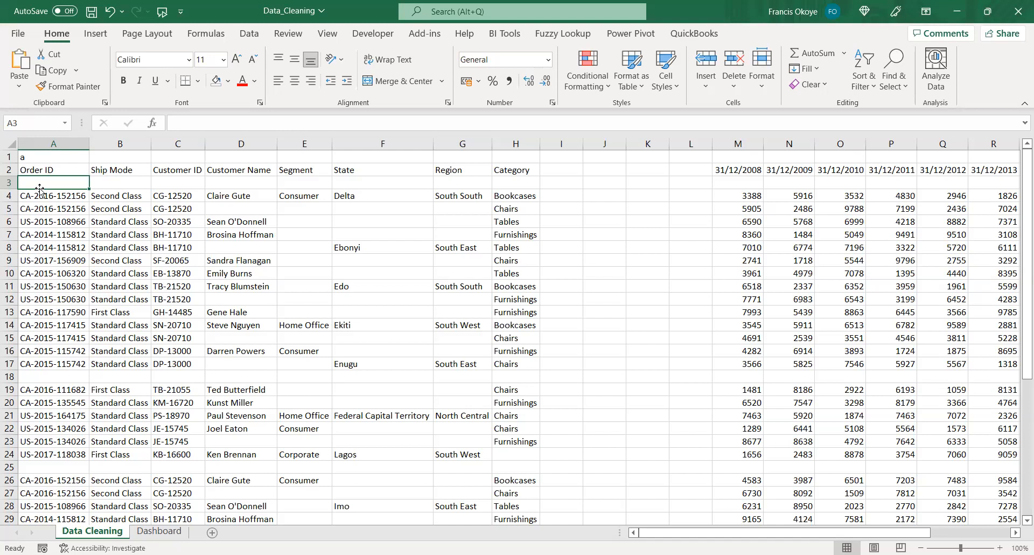
Examine the yearly value columns of the Data Cleaning sheet down to its last rows.
mouse_move(714, 537)
left_mouse_down()
mouse_move(811, 533)
mouse_move(730, 533)
left_mouse_up()
left_click(681, 522)
left_click_drag(680, 533, 847, 528)
left_click_drag(1020, 251, 1019, 403)
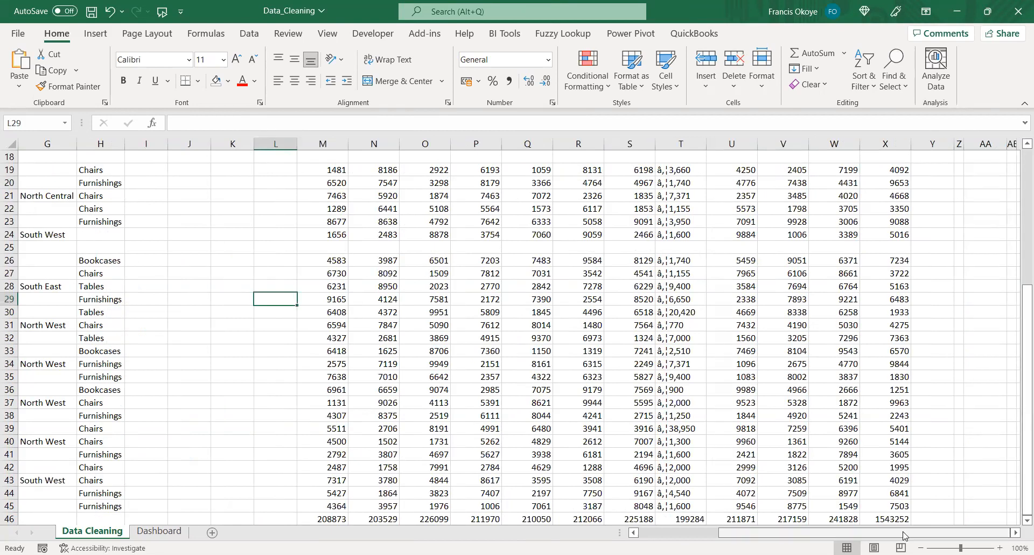
scroll(1020, 280, "left", 3)
scroll(1020, 181, "up", 6)
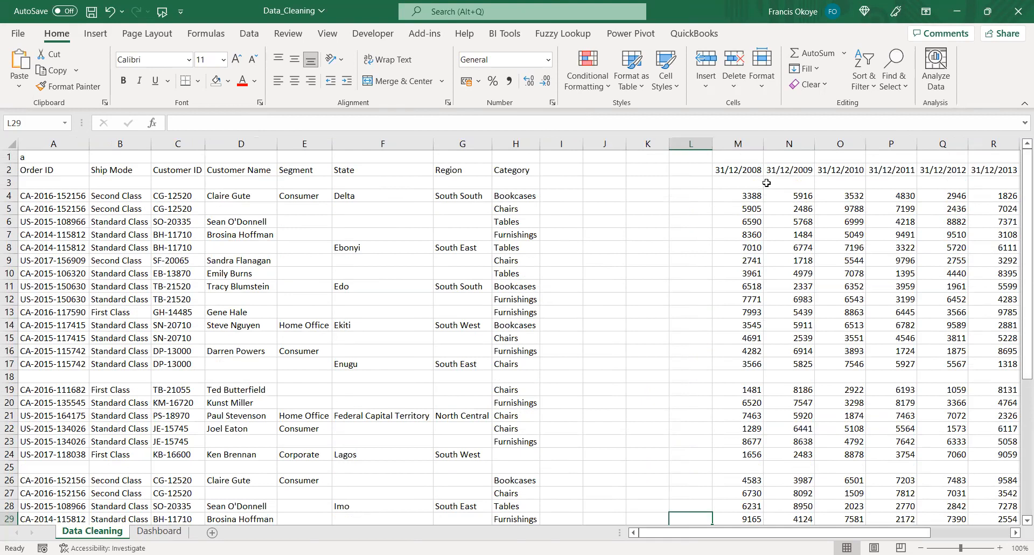
Inspect the yearly amounts in the Total row, row 46, of the Data Cleaning sheet.
left_click(1019, 431)
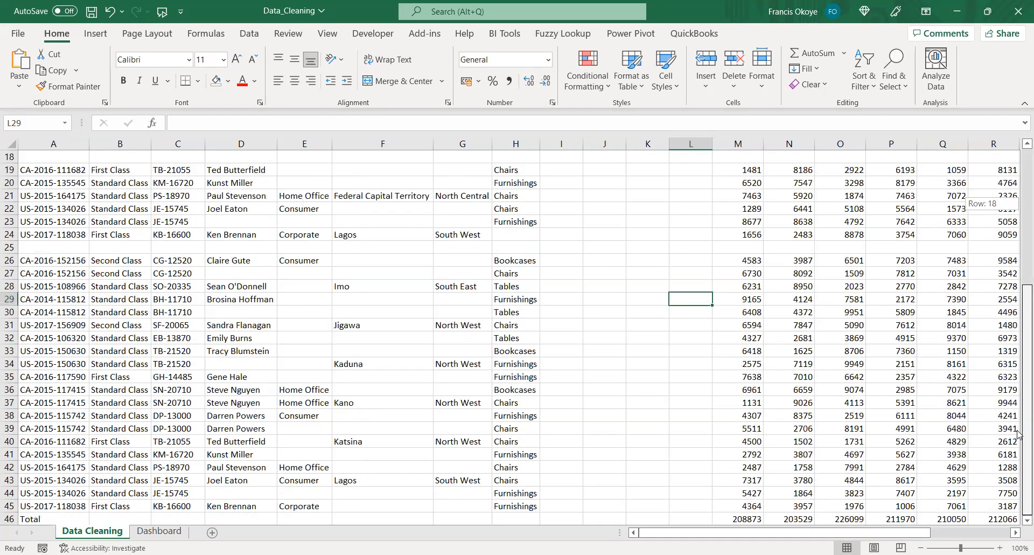
left_click(746, 519)
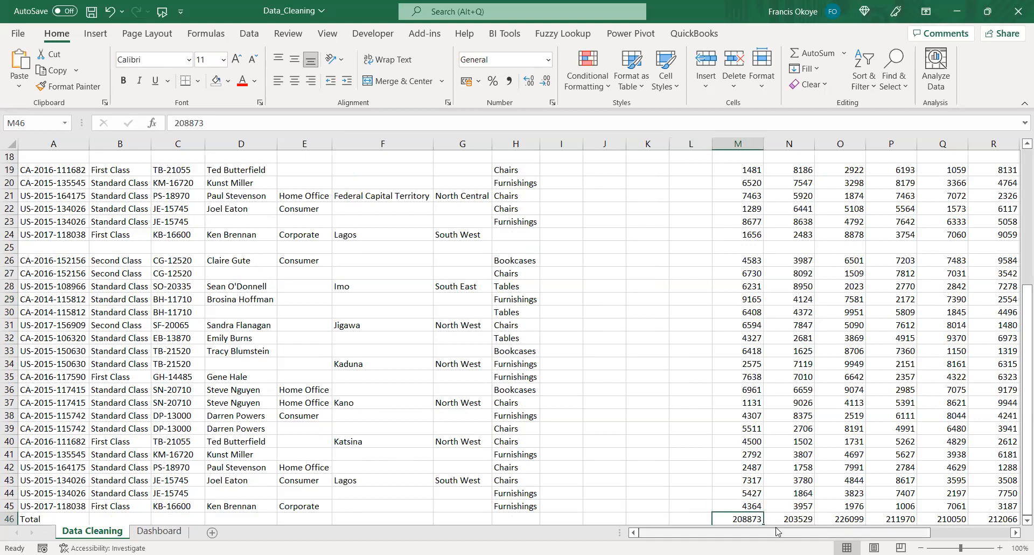
double_click(756, 519)
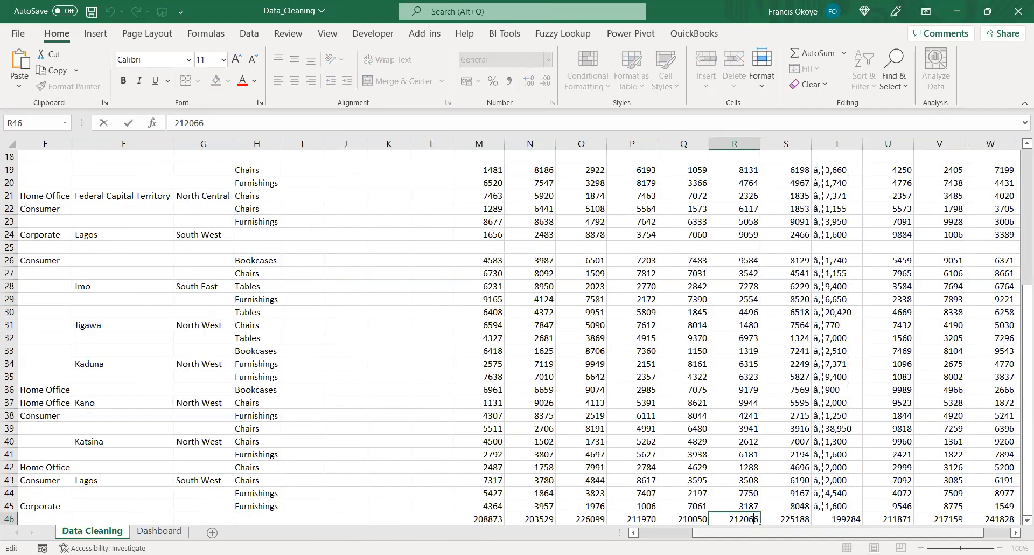
left_click_drag(863, 531, 890, 532)
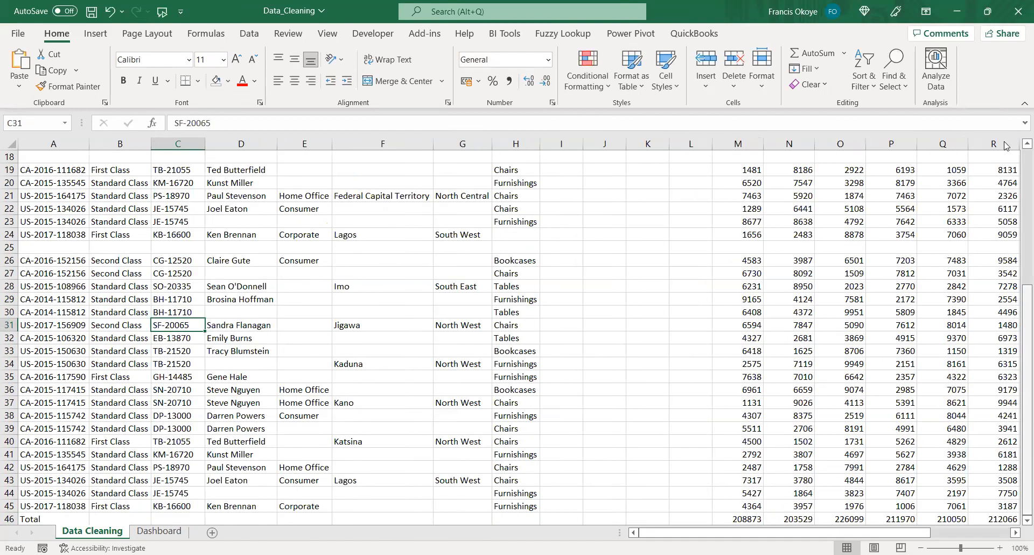
Examine the upper part of the sheet for missing State and Region entries and blank rows among the yearly values.
left_click(1021, 181)
left_click(568, 284)
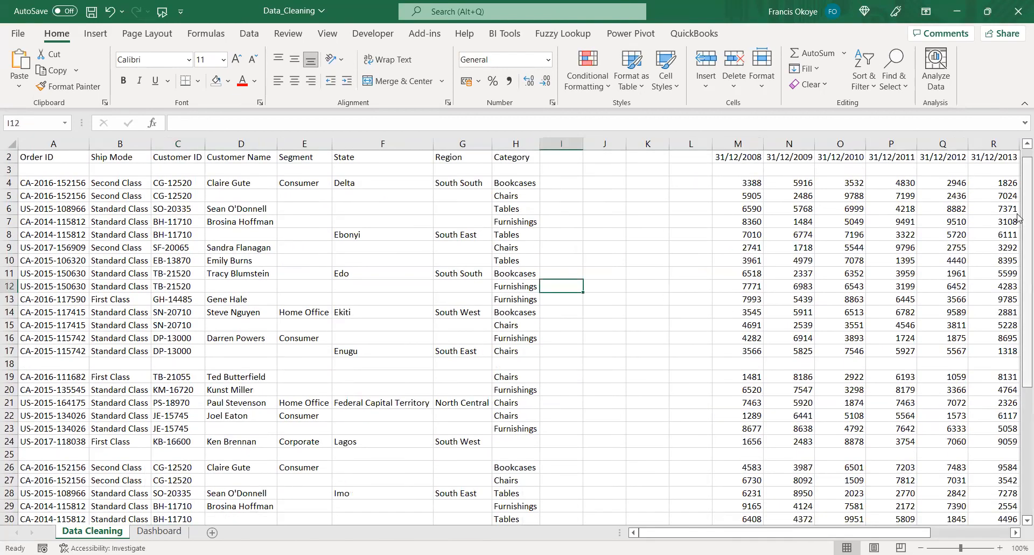
scroll(766, 513, "up", 1)
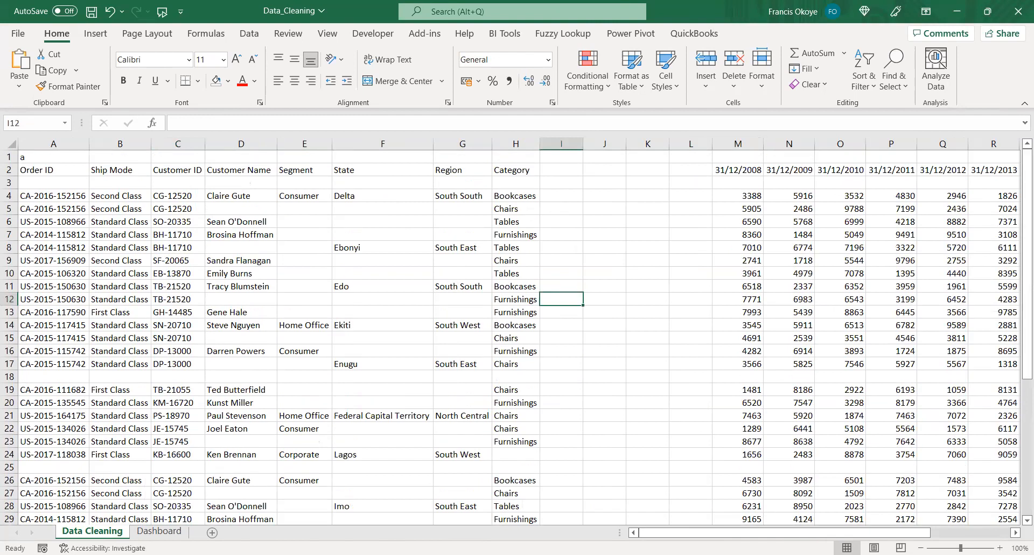
mouse_move(698, 533)
left_mouse_down()
mouse_move(778, 533)
mouse_move(695, 533)
left_mouse_up()
left_click(346, 261)
left_click(447, 334)
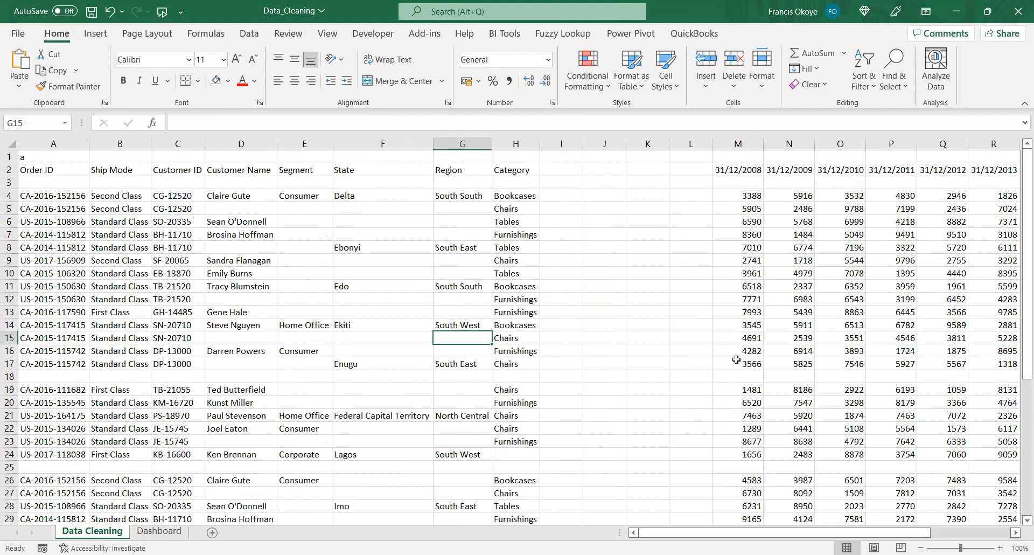
left_click_drag(735, 358, 797, 389)
left_click_drag(810, 533, 810, 533)
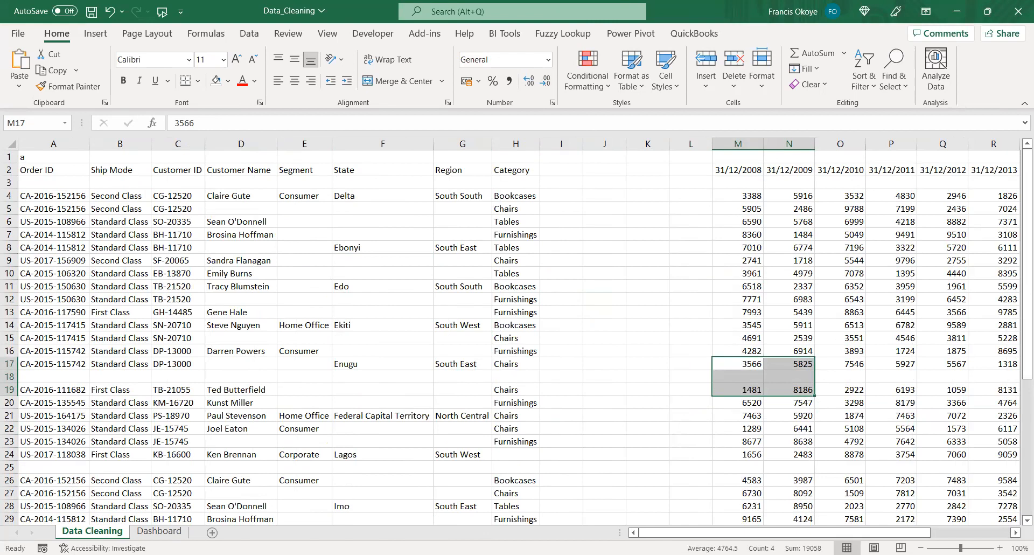
key("alt+Tab")
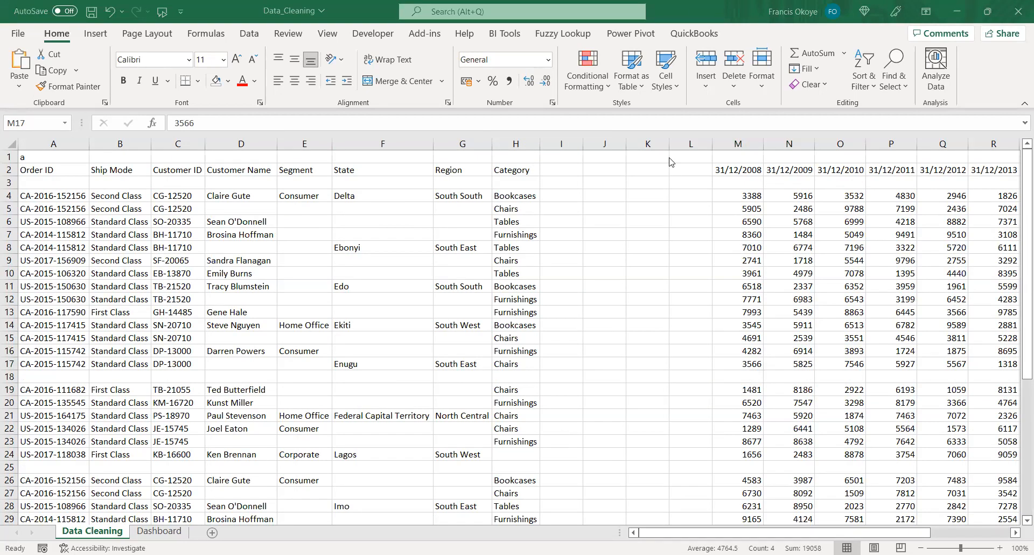
key("alt+Tab")
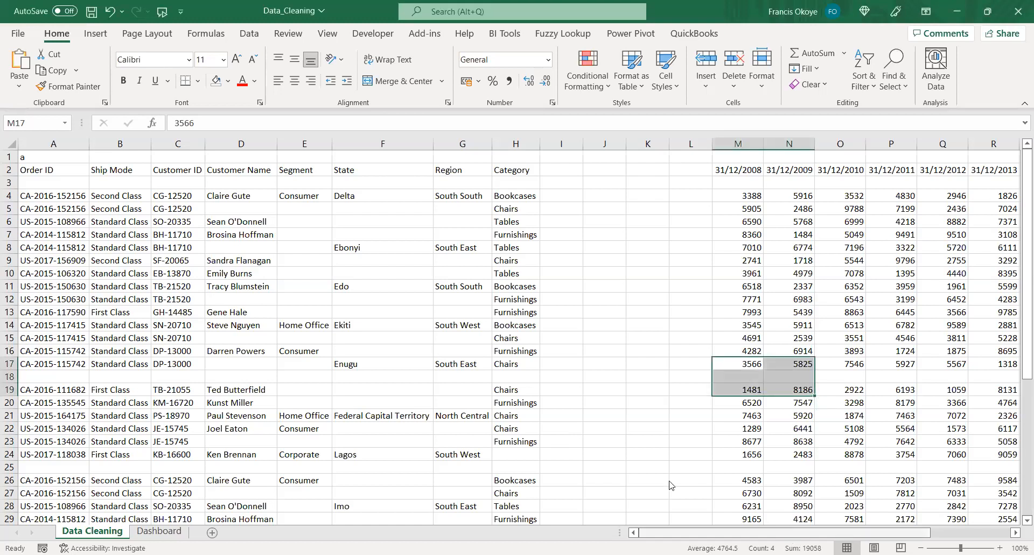
Review the Customer Name entries, the Order ID header in row 2, and the values under 31/12/2009.
left_click(242, 286)
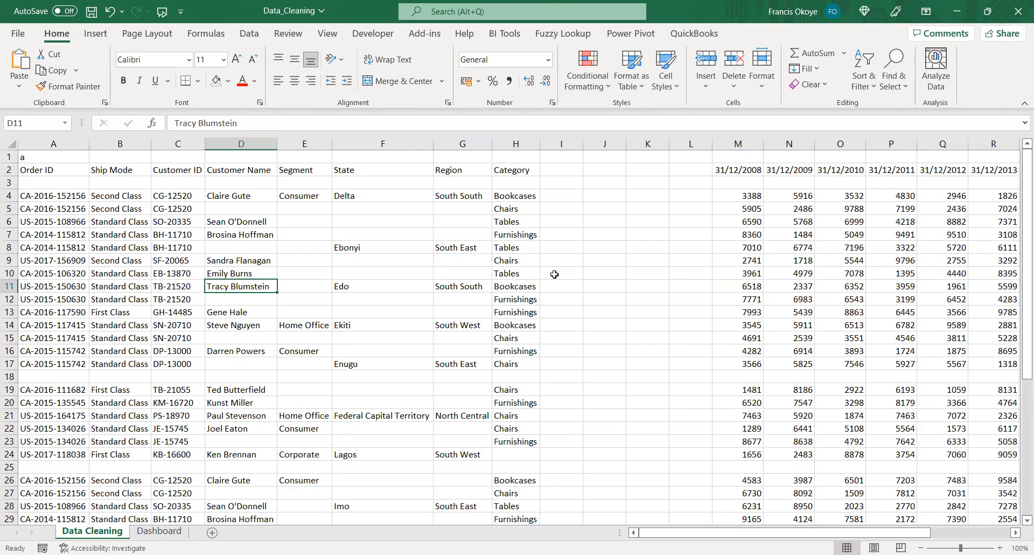
left_click(48, 171)
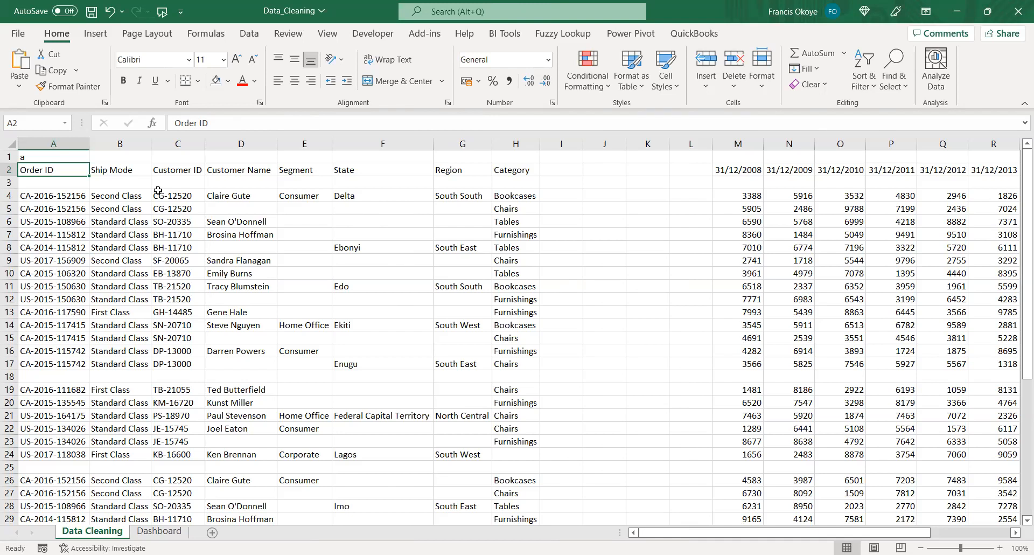
left_click(792, 224)
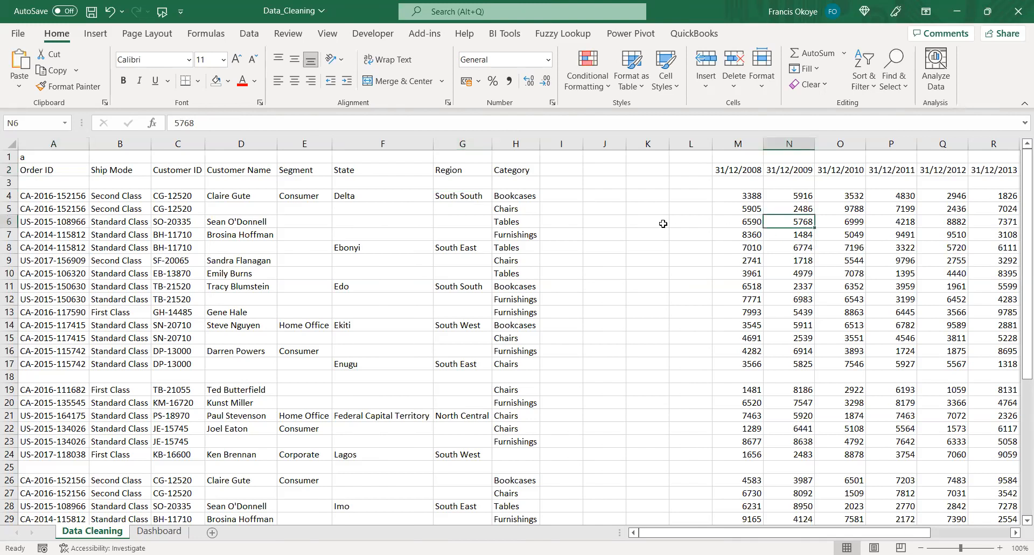
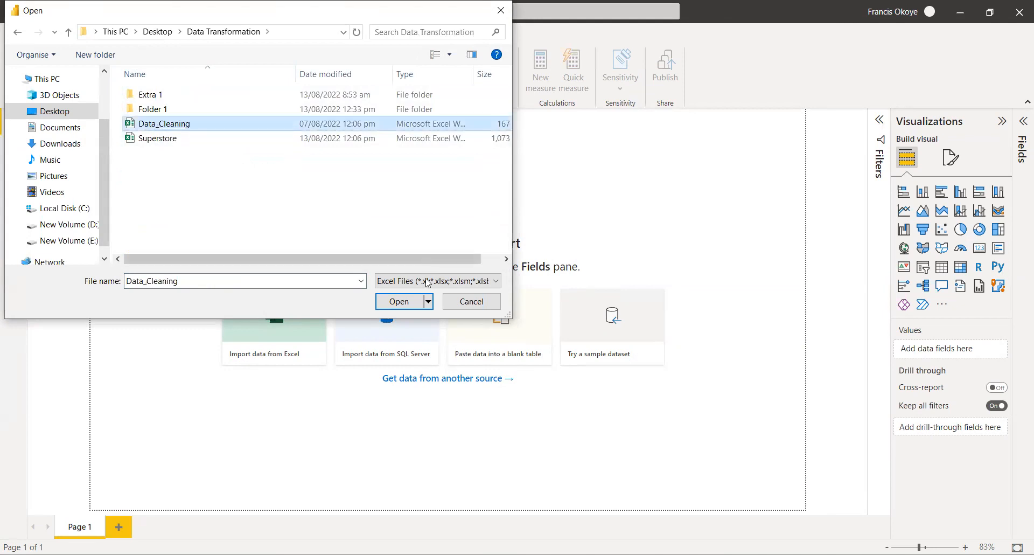
Open the Data_Cleaning workbook and preview its Data Cleaning sheet before importing.
left_click(408, 302)
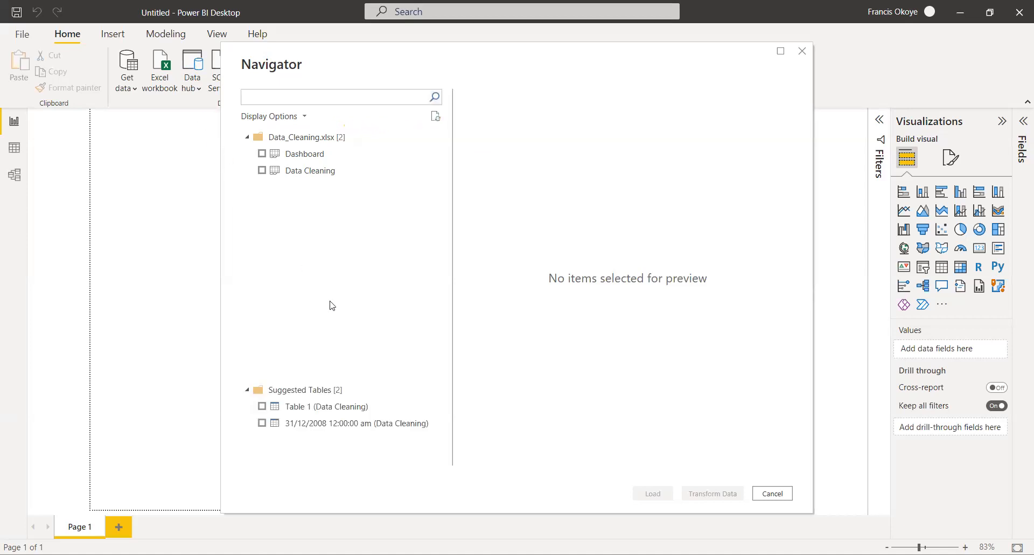
left_click(262, 171)
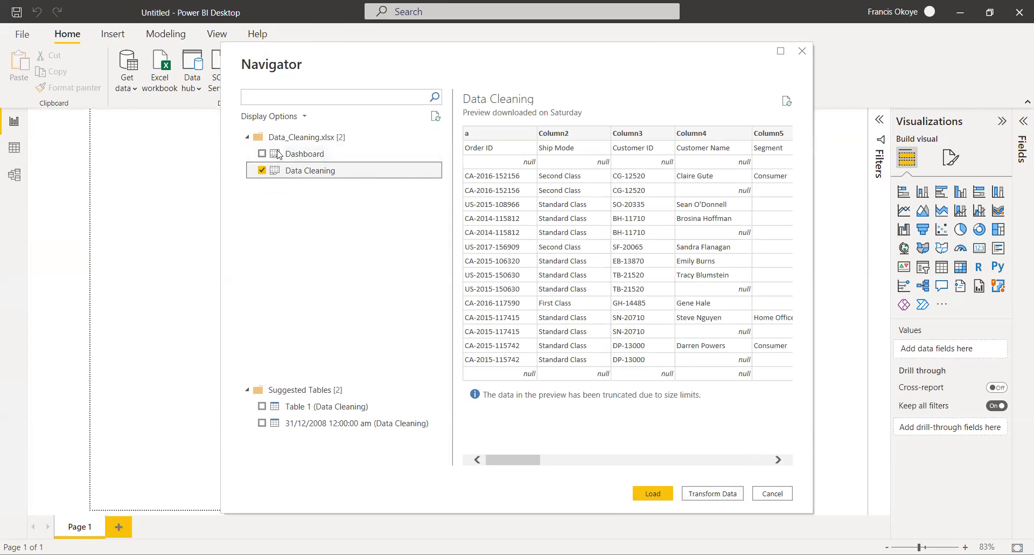
left_click(263, 171)
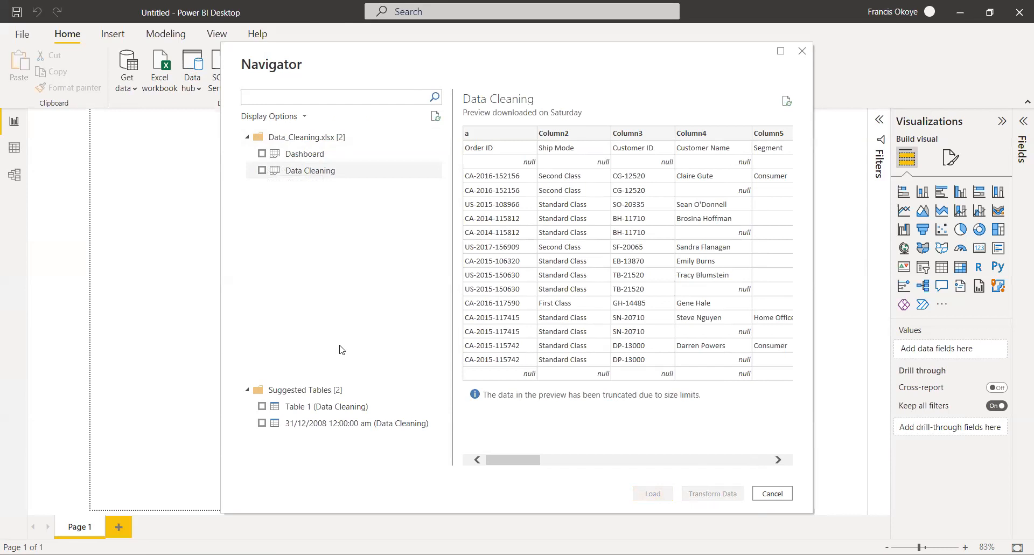
left_click(262, 170)
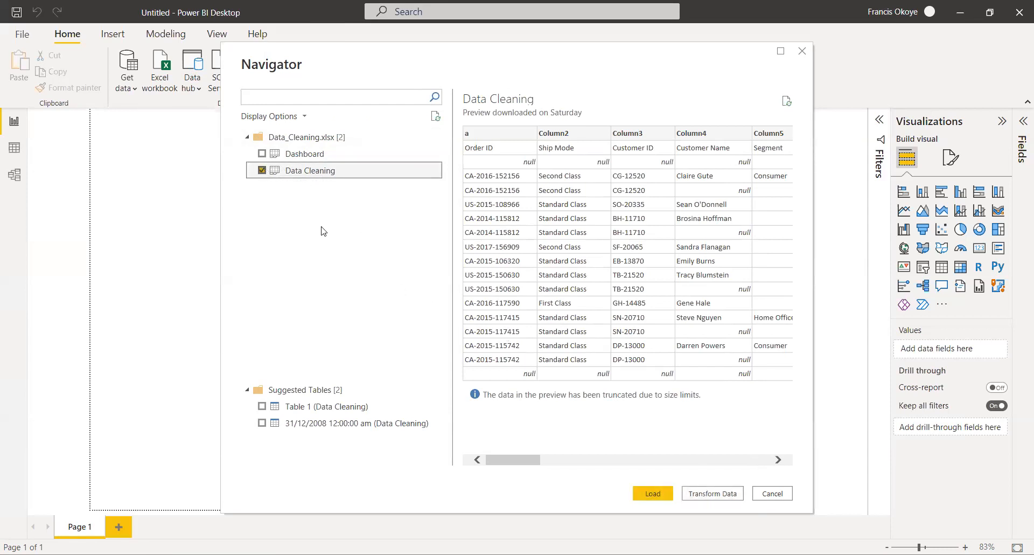
left_click(262, 170)
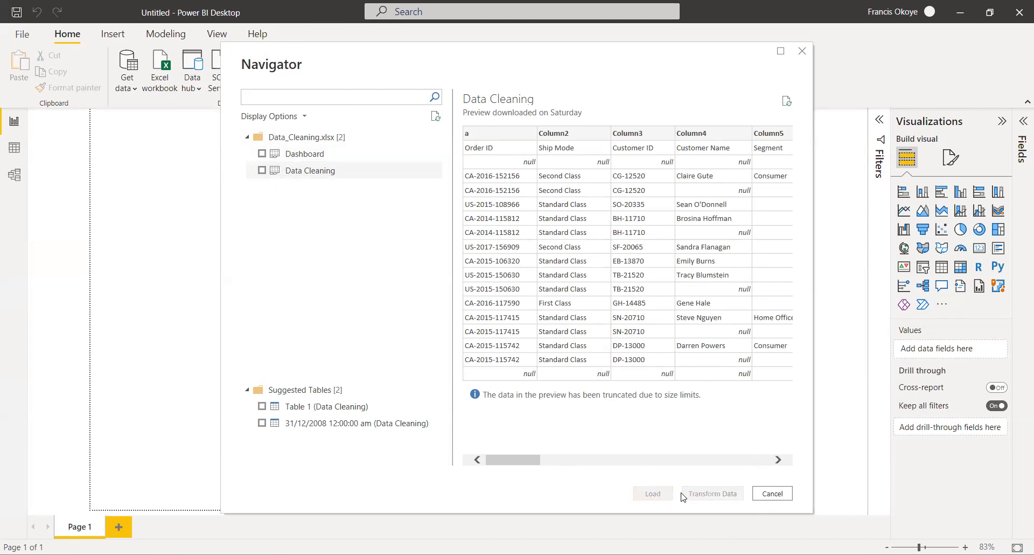
left_click(261, 170)
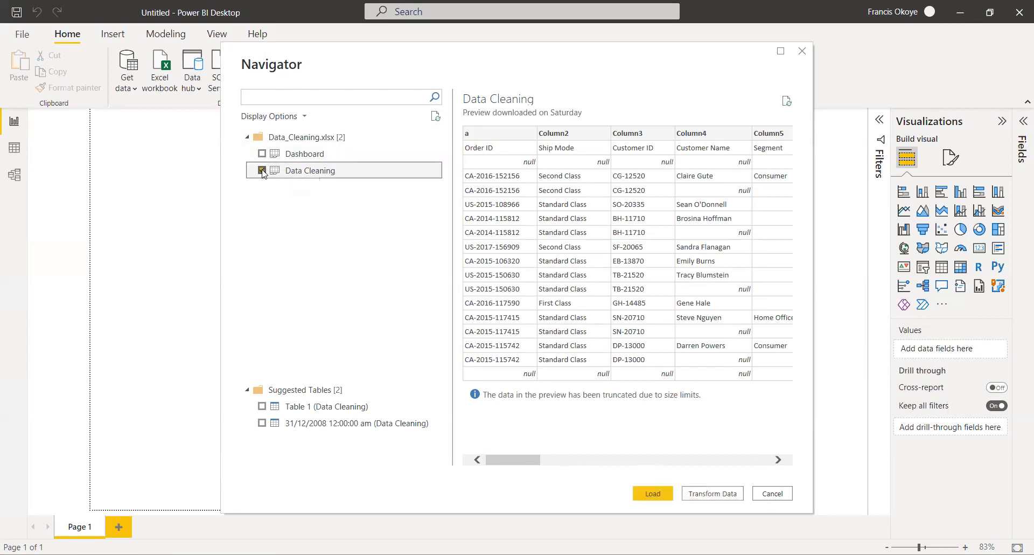
left_click(261, 170)
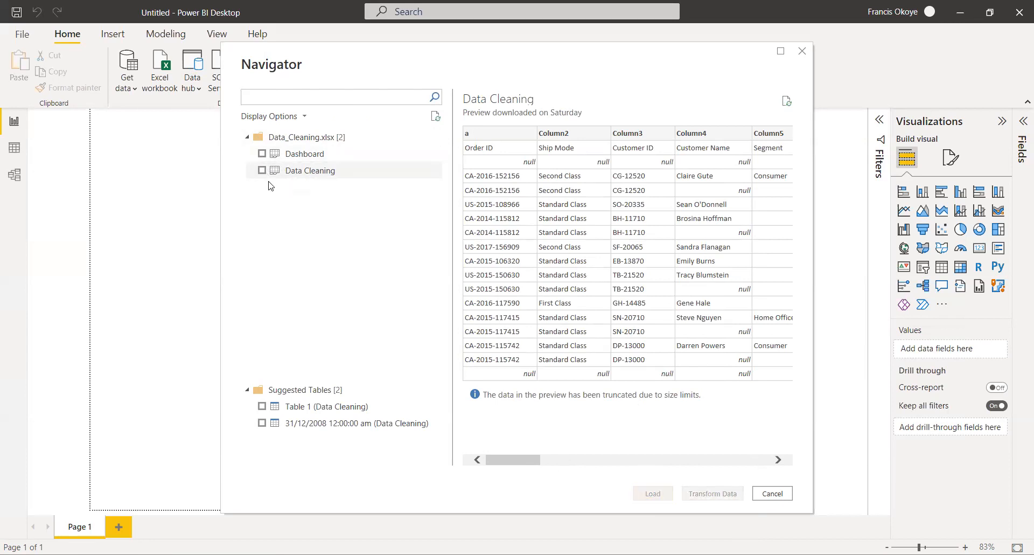
Preview the suggested Table 1 (Data Cleaning) across its columns, leaving it out of the import.
left_click(263, 407)
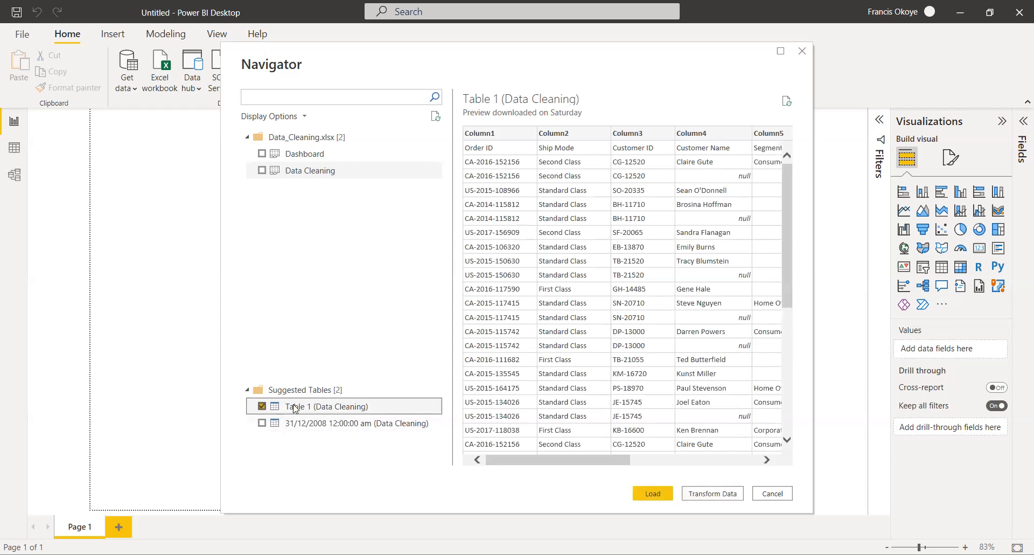
scroll(581, 462, "right", 5)
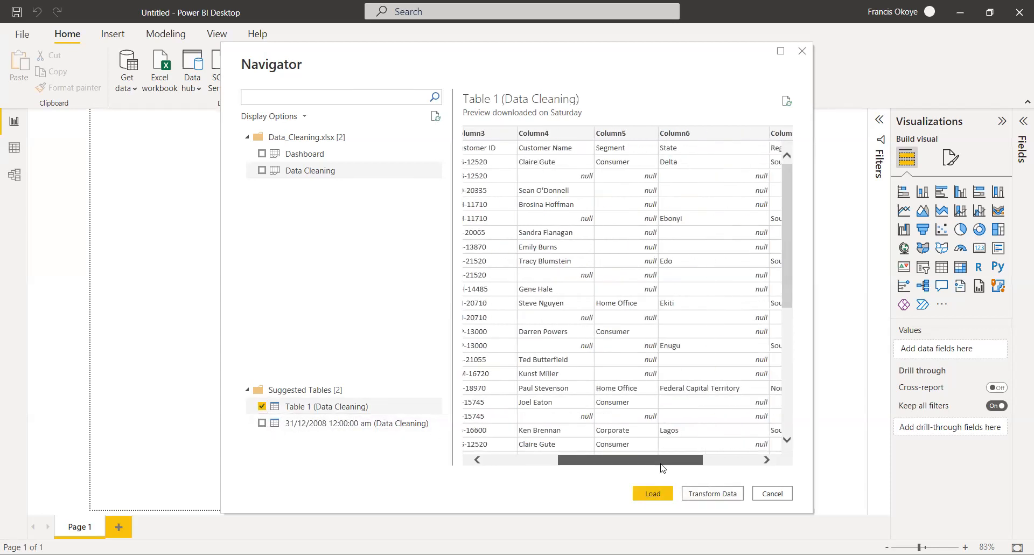
scroll(590, 474, "left", 5)
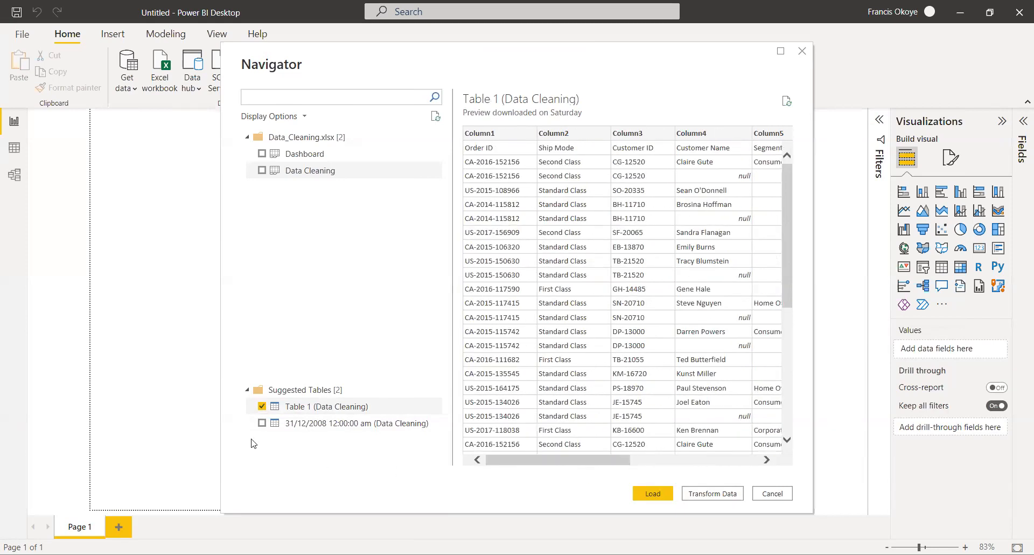
left_click(262, 406)
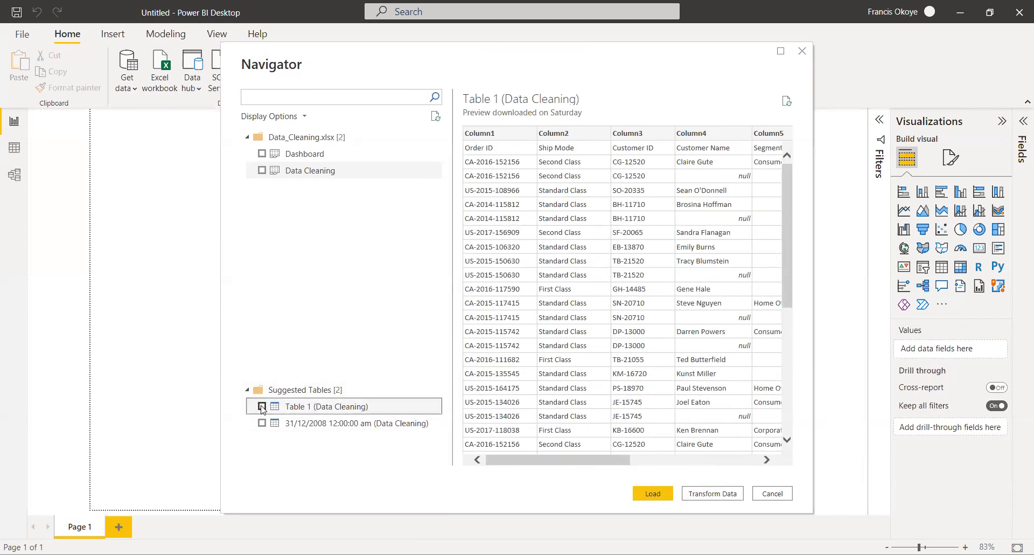
Choose the Data Cleaning sheet for import and open it for data transformation.
left_click(262, 170)
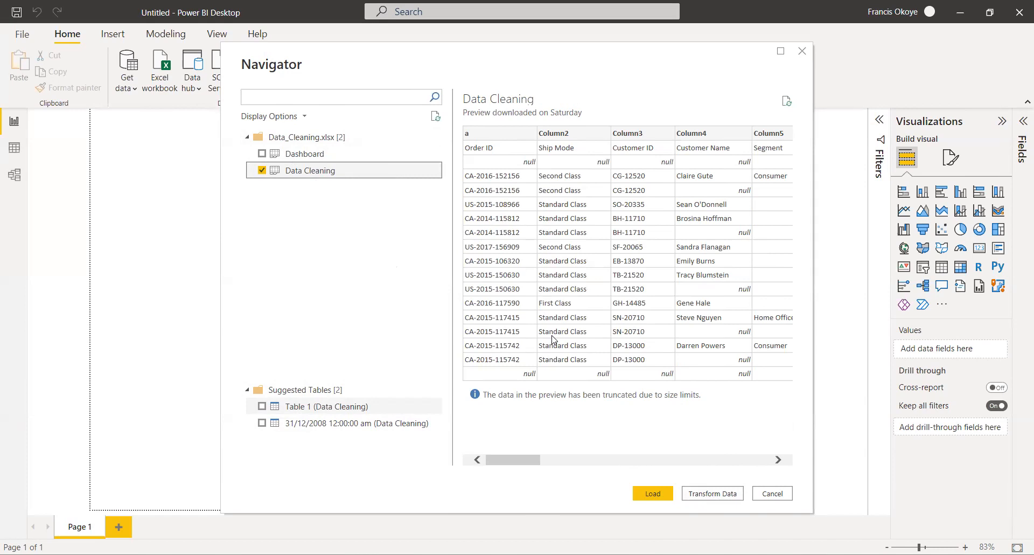
left_click(703, 493)
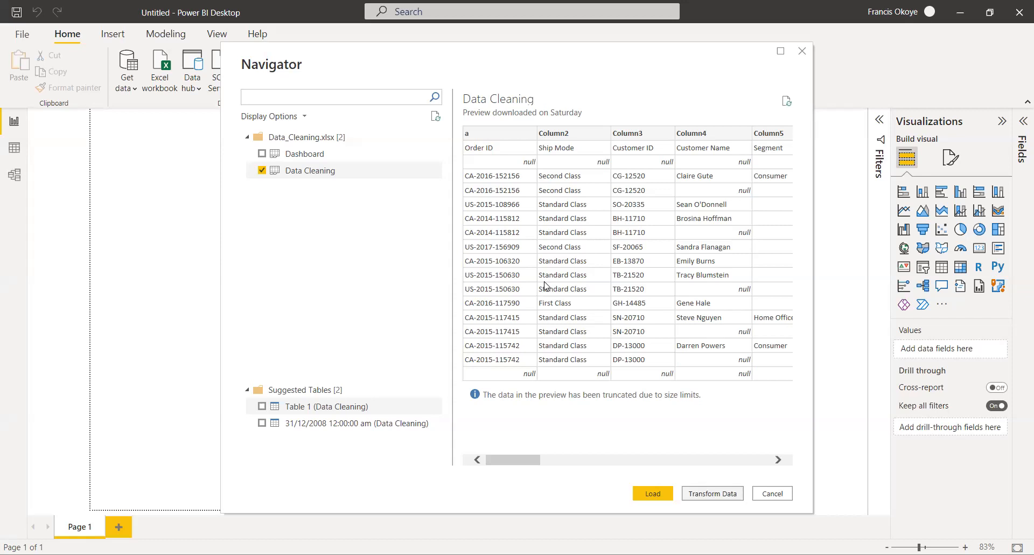
key("Escape")
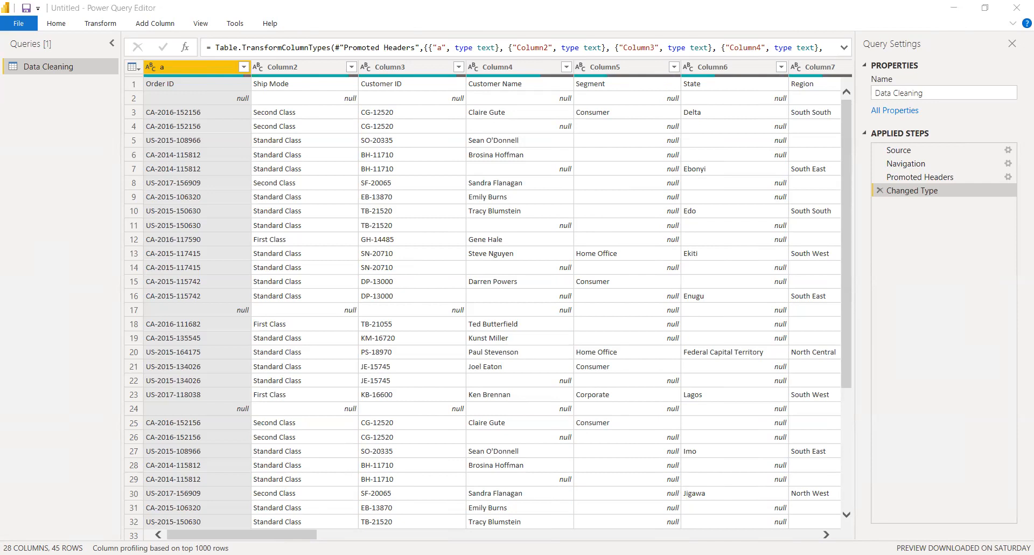
left_click(472, 385)
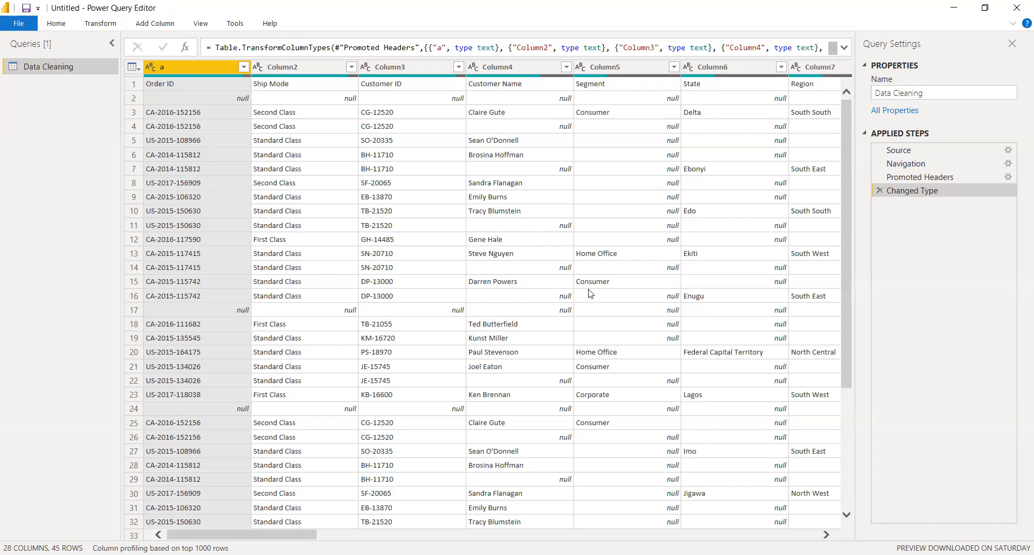
mouse_move(217, 534)
left_mouse_down()
mouse_move(241, 535)
mouse_move(216, 534)
left_mouse_up()
Promote the first row of the Data Cleaning query to column headers.
left_click(55, 23)
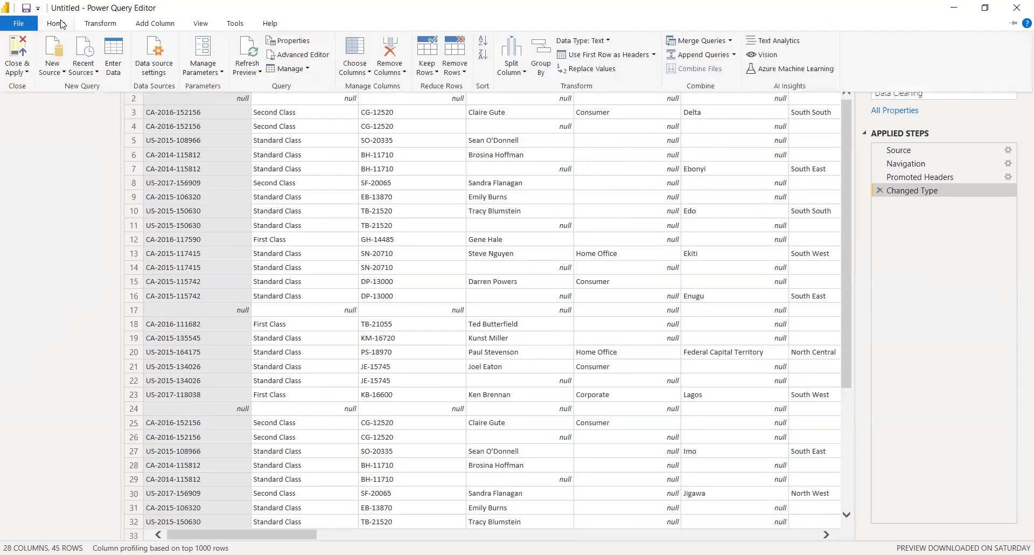
left_click(56, 131)
left_click(56, 23)
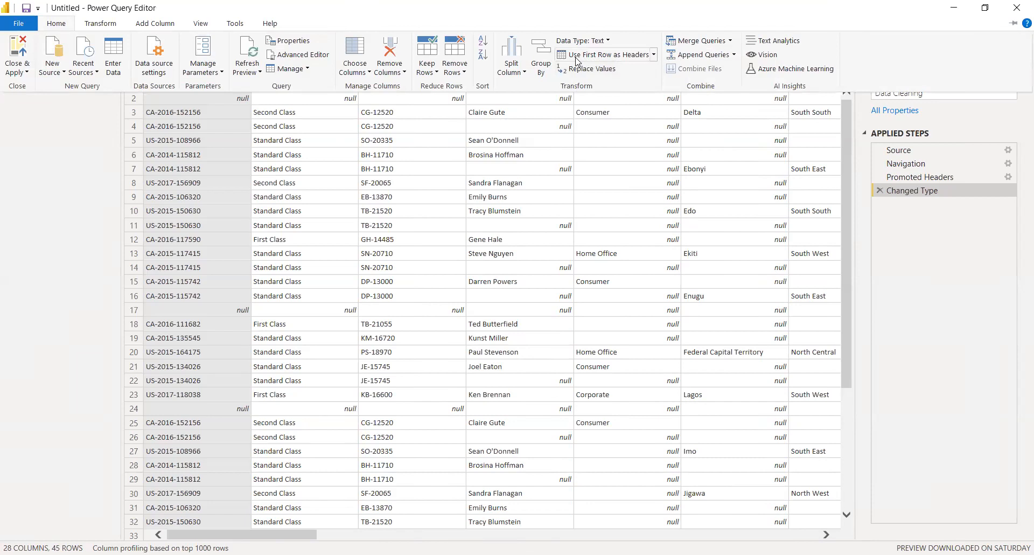
left_click(629, 56)
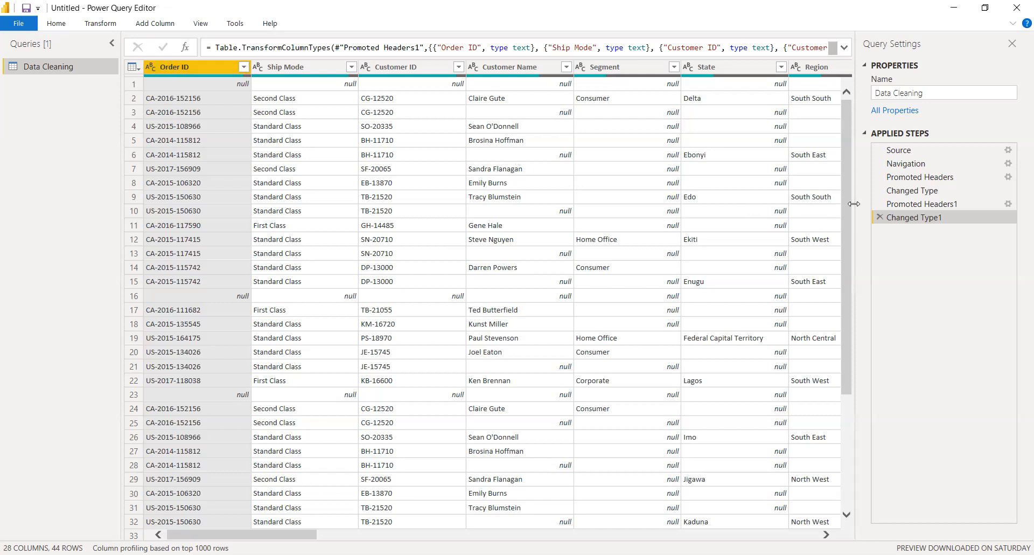
Remove the Changed Type1 and Promoted Headers1 steps and promote the first row to headers again.
left_click(879, 216)
left_click(880, 205)
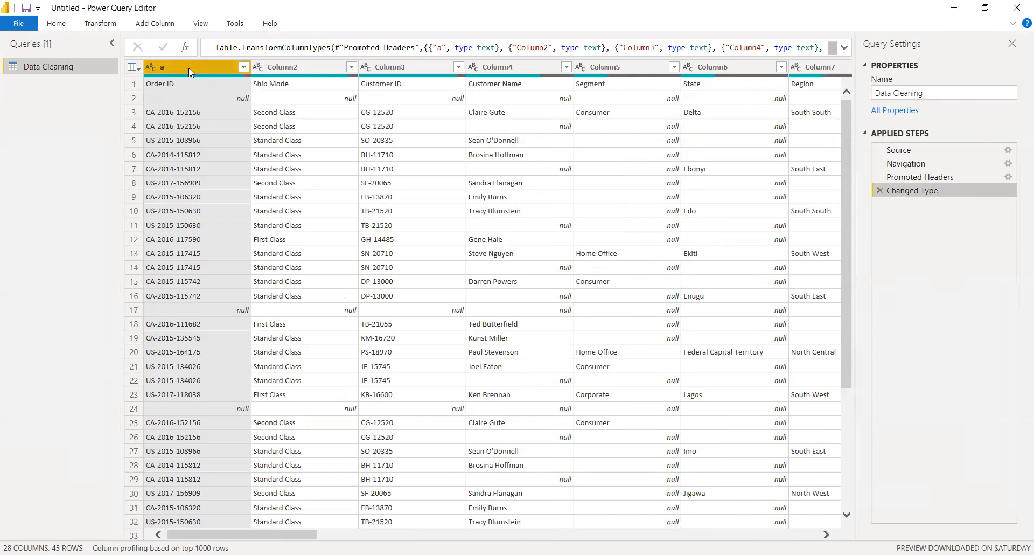
left_click(59, 25)
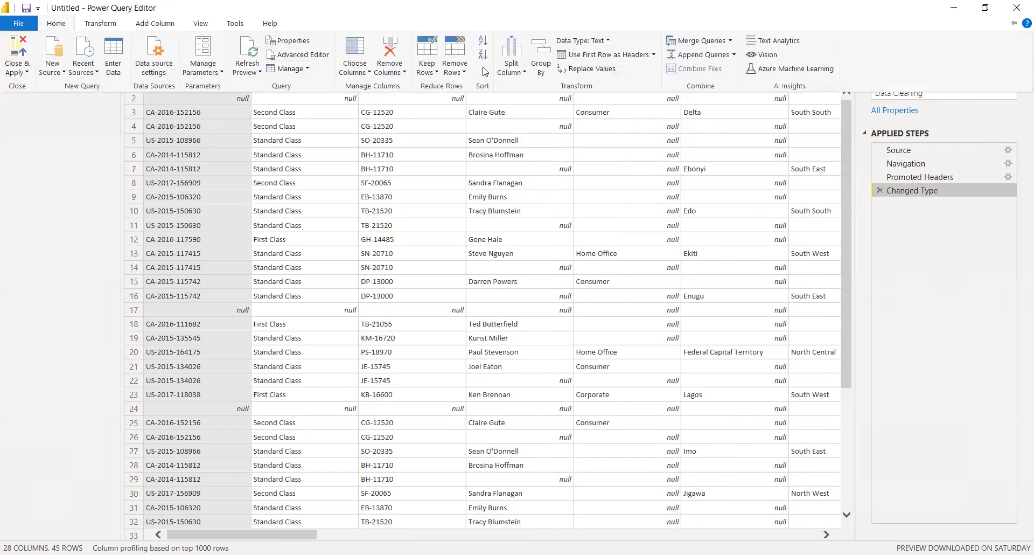
left_click(611, 53)
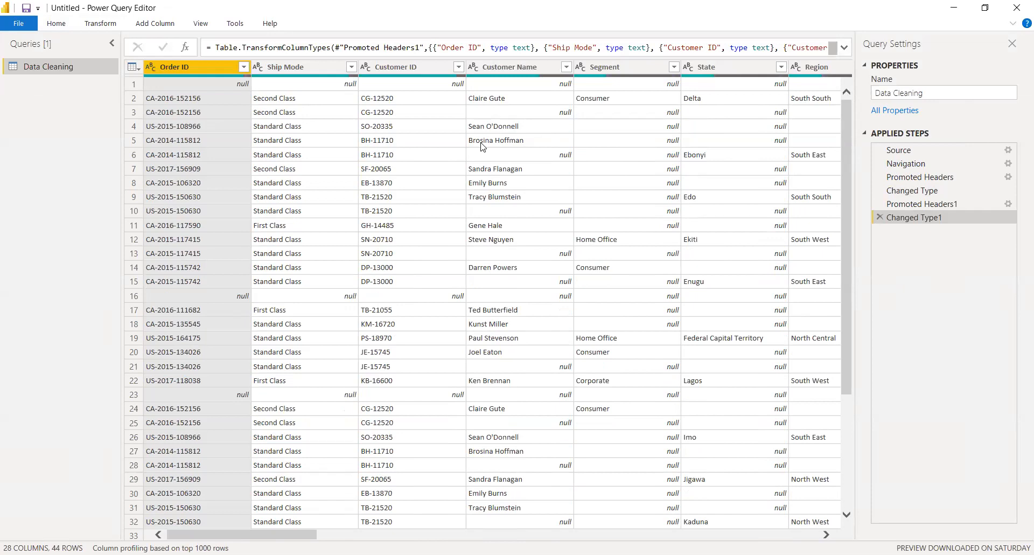
Demote the column headers back into the first row and promote that row to headers once more.
left_click(55, 25)
left_click(241, 79)
left_click(653, 54)
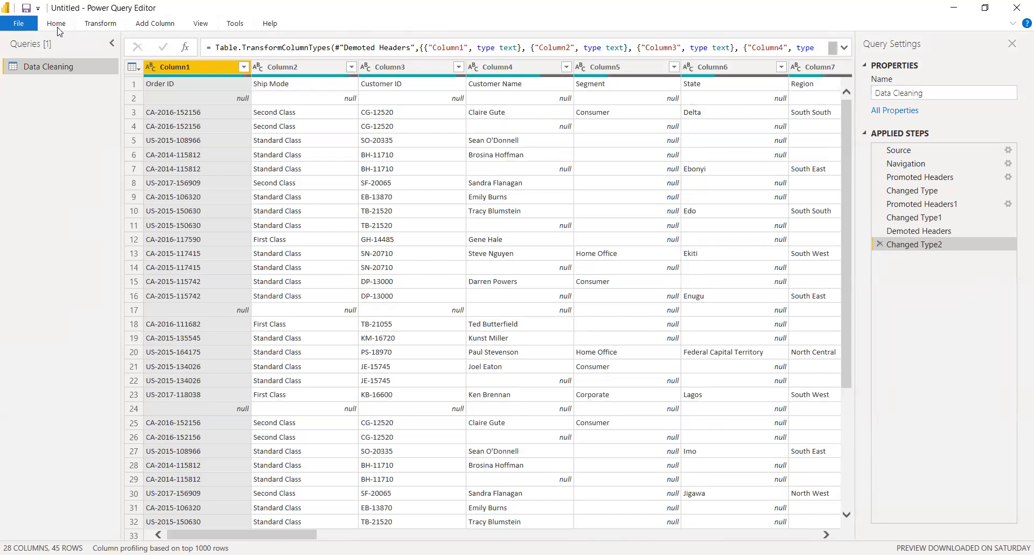
key("alt+h")
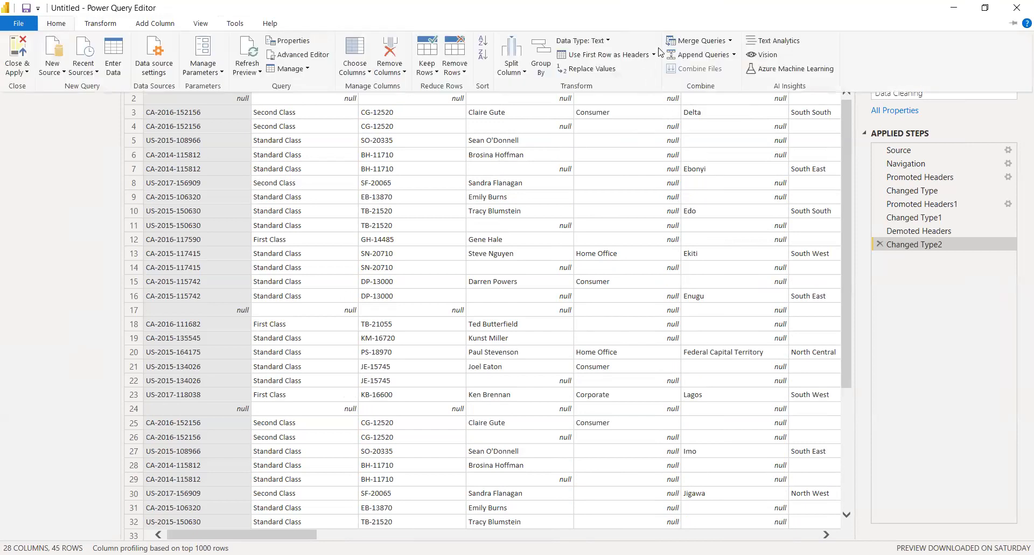
left_click(628, 53)
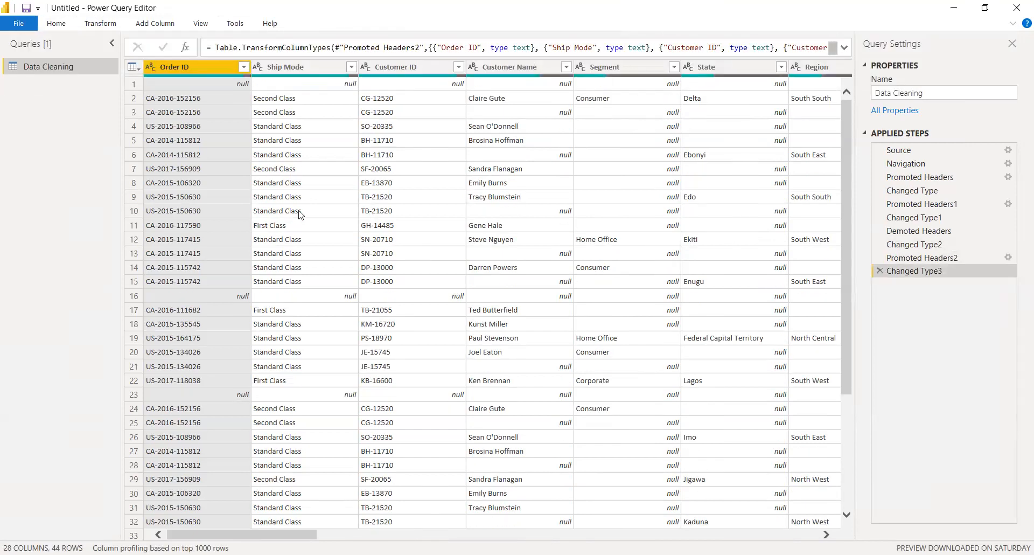
left_click(212, 47)
double_click(347, 47)
key("Right")
key("Right")
key("Right")
key("Right")
key("Right")
key("Right")
key("Right")
key("Right")
key("Right")
key("Right")
key("Right")
key("Right")
key("Right")
key("Right")
key("Right")
key("Right")
key("Right")
key("Right")
key("Right")
key("Right")
key("Right")
key("Right")
key("Right")
key("Right")
key("Right")
key("Right")
key("Right")
key("Right")
key("Right")
key("Right")
key("Right")
key("Right")
key("Right")
key("Right")
key("Right")
key("Right")
key("Right")
key("Right")
key("Right")
key("Right")
key("Right")
key("Right")
key("Right")
key("Right")
key("Right")
key("Right")
key("Right")
key("Right")
key("Right")
key("Right")
key("Right")
key("Right")
key("Right")
key("Right")
key("ctrl+Left")
key("ctrl+Left")
key("ctrl+Left")
key("ctrl+Left")
key("ctrl+Left")
key("ctrl+Left")
key("ctrl+Left")
left_click_drag(706, 152, 731, 151)
left_click_drag(691, 114, 716, 114)
mouse_move(751, 165)
left_mouse_down()
mouse_move(709, 134)
mouse_move(749, 155)
left_mouse_up()
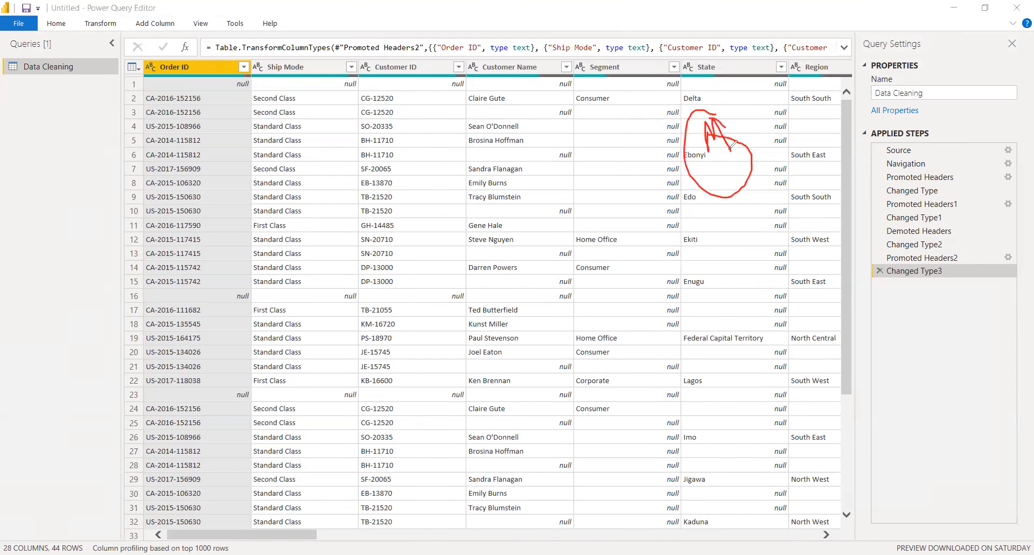
left_click(655, 45)
left_click_drag(653, 43, 663, 47)
mouse_move(420, 193)
left_mouse_down()
mouse_move(433, 205)
mouse_move(431, 188)
mouse_move(458, 167)
mouse_move(439, 213)
mouse_move(461, 229)
mouse_move(446, 219)
left_mouse_up()
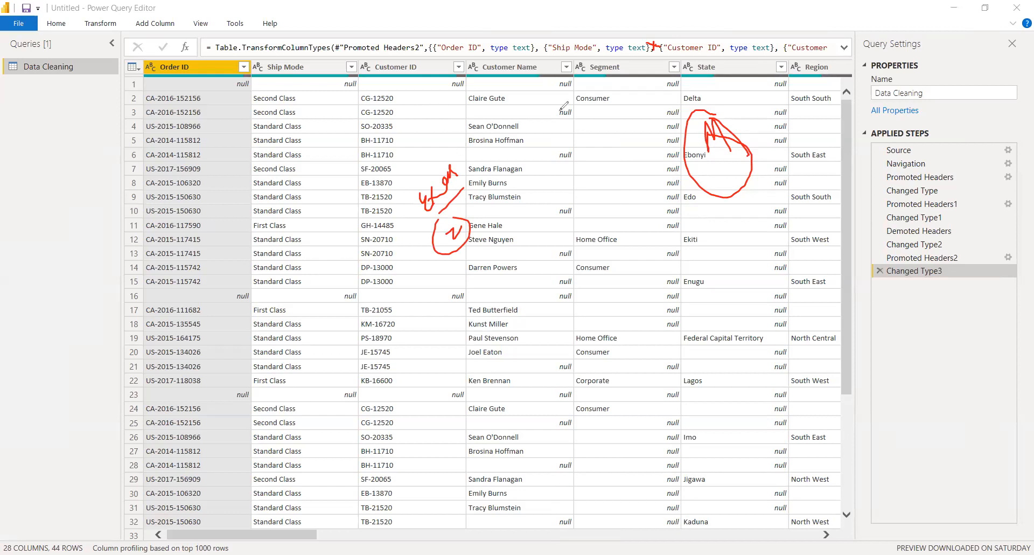
mouse_move(806, 49)
left_mouse_down()
mouse_move(846, 59)
mouse_move(916, 106)
mouse_move(918, 128)
mouse_move(924, 119)
left_mouse_up()
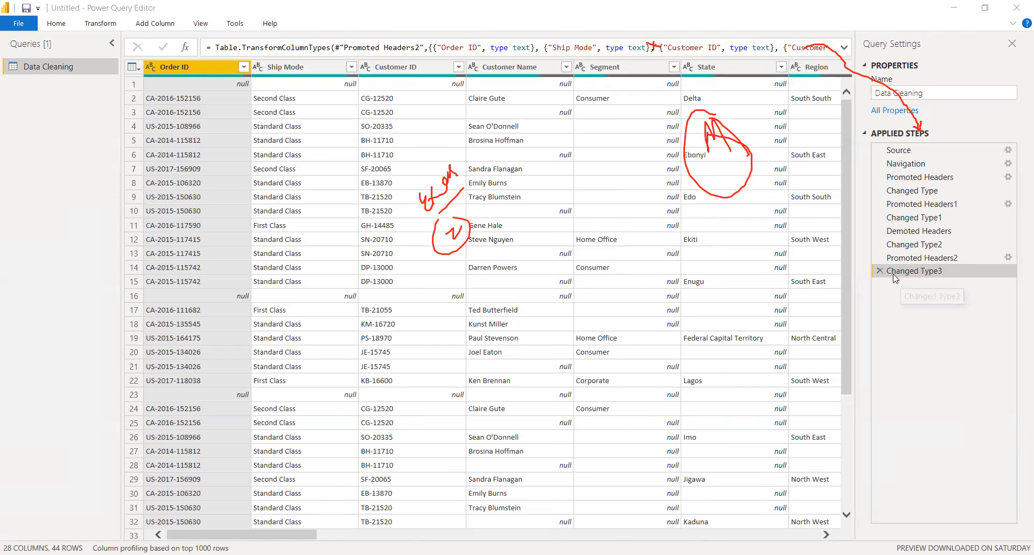
Remove the applied steps from Changed Type3 back through Promoted Headers1, keeping the original Changed Type step.
left_click(879, 272)
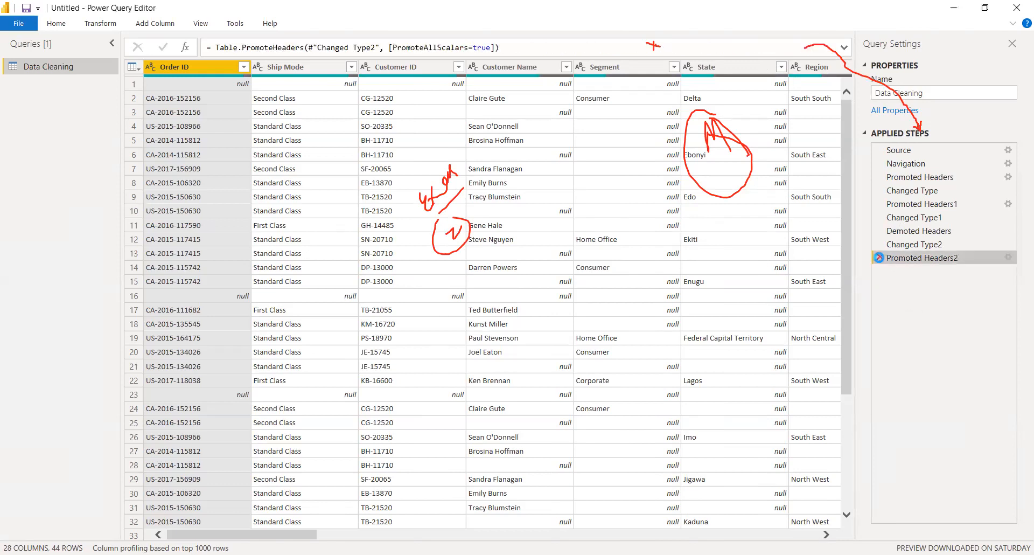
left_click(879, 258)
left_click(879, 244)
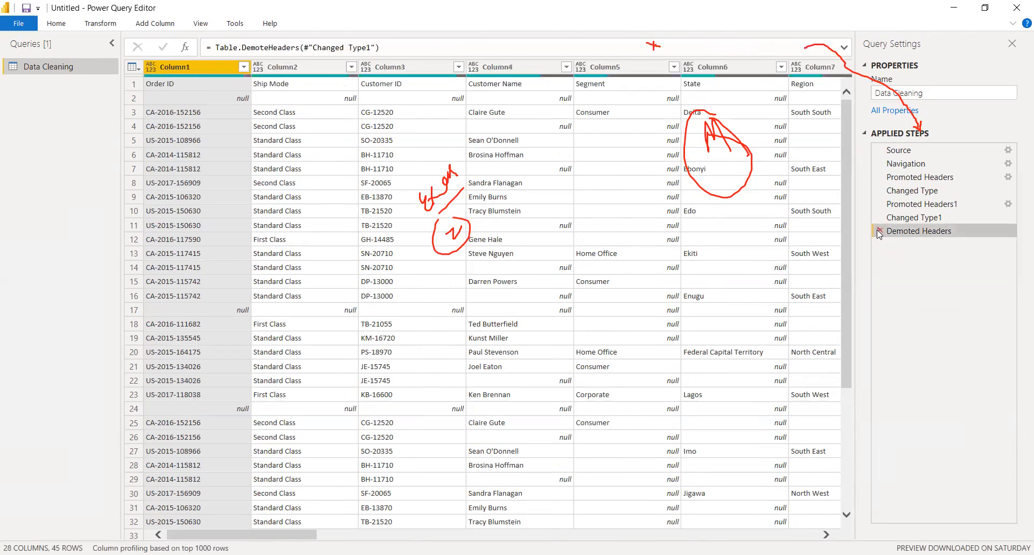
left_click(879, 231)
left_click(879, 217)
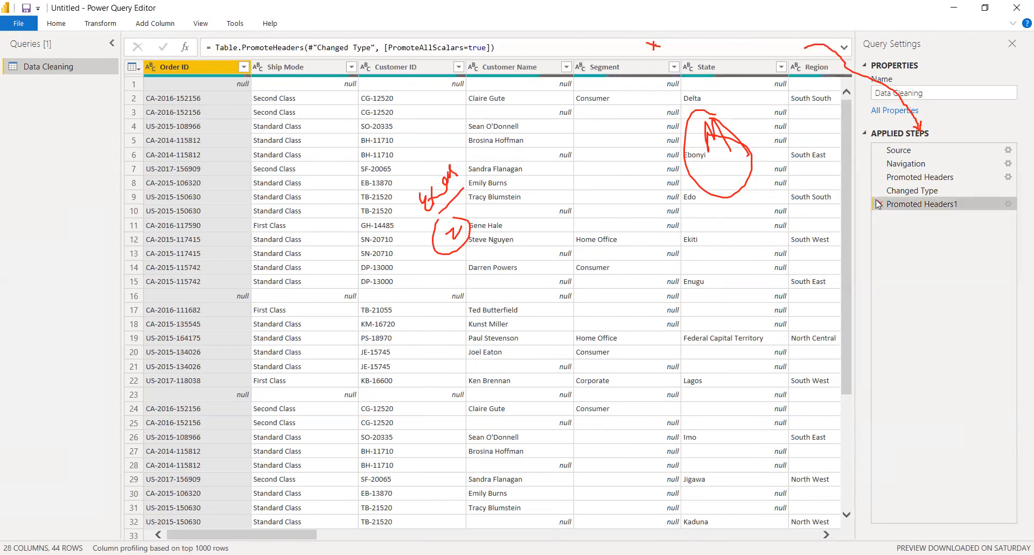
left_click(880, 203)
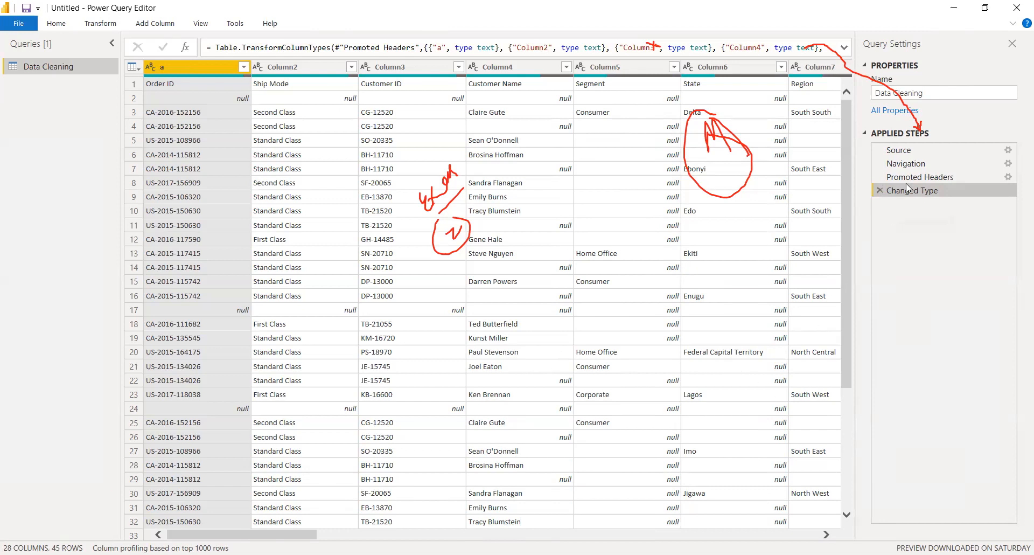
Review the data as it stood at the Navigation step and return to the Changed Type step.
left_click(906, 164)
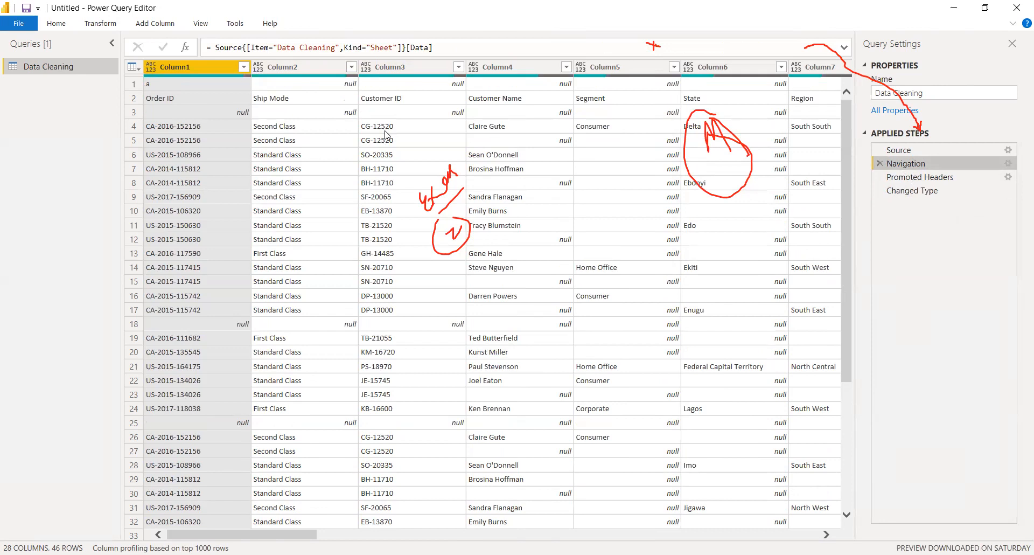
left_click(928, 191)
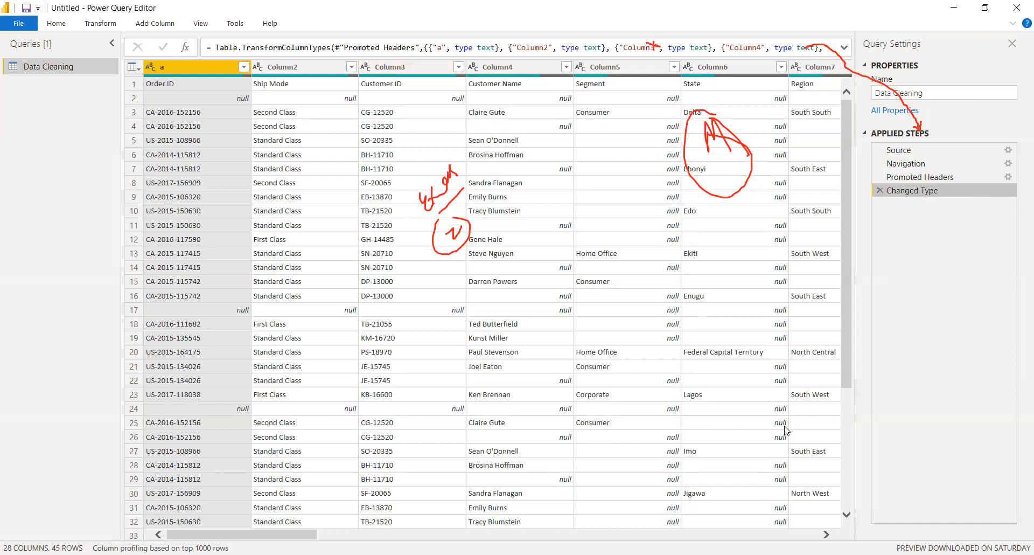
left_click(751, 420)
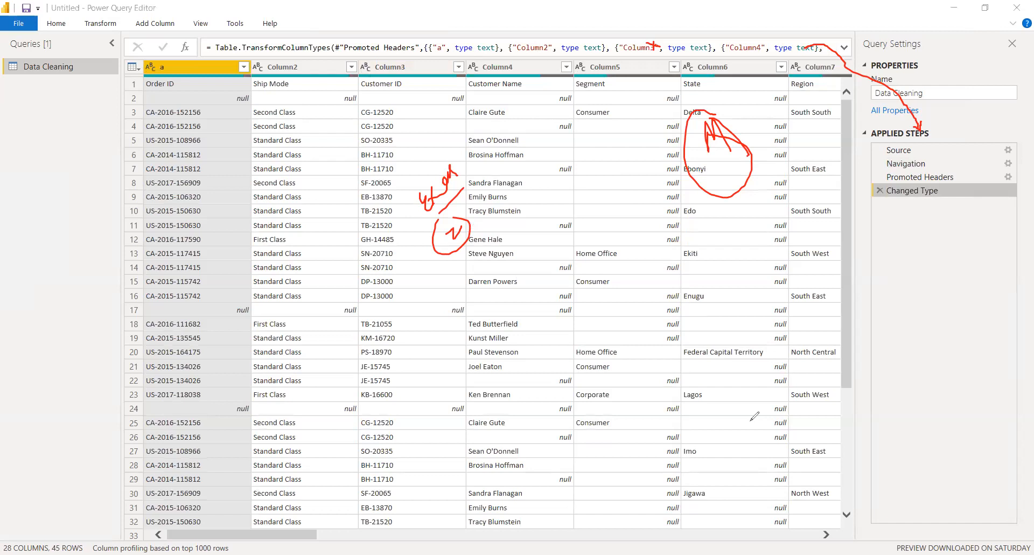
mouse_move(474, 194)
left_mouse_down()
mouse_move(427, 288)
mouse_move(455, 234)
left_mouse_up()
mouse_move(717, 132)
left_mouse_down()
mouse_move(715, 110)
mouse_move(737, 129)
left_mouse_up()
left_click_drag(855, 59, 917, 128)
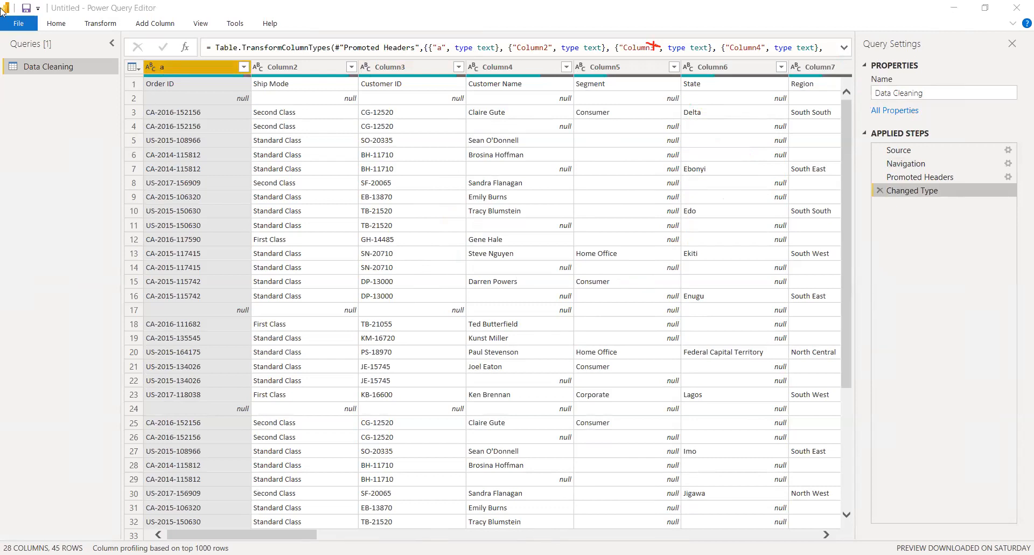
Promote the first row of the Data Cleaning table to column headers.
left_click(56, 23)
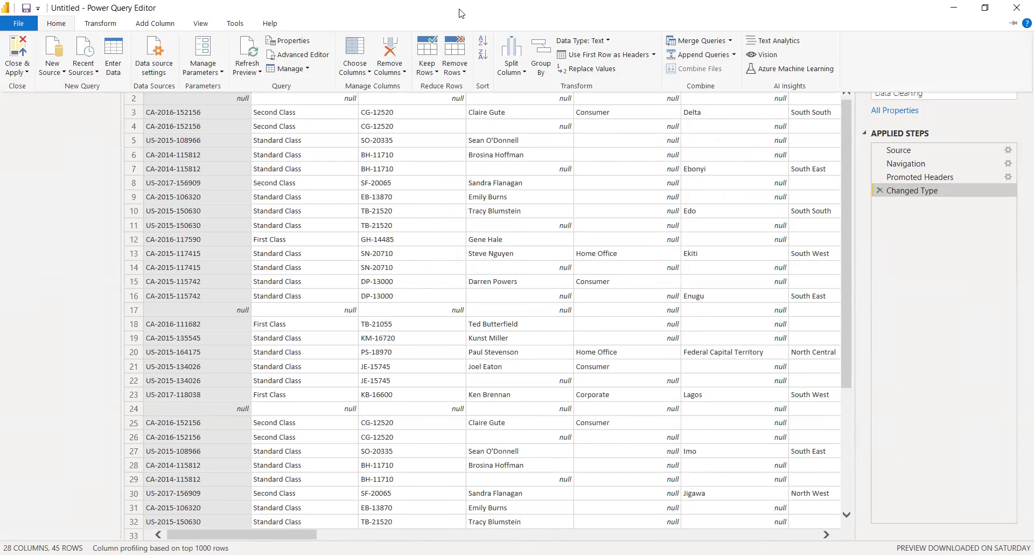
left_click(592, 54)
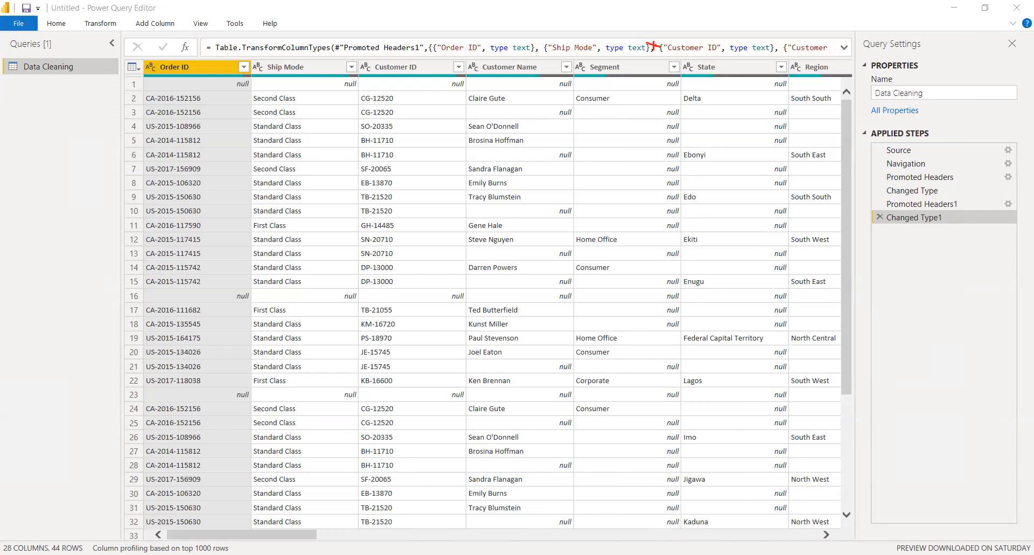
left_click_drag(302, 530, 95, 534)
Try removing the top 1 row from the table, and delete the resulting Removed Top Rows step.
left_click(64, 26)
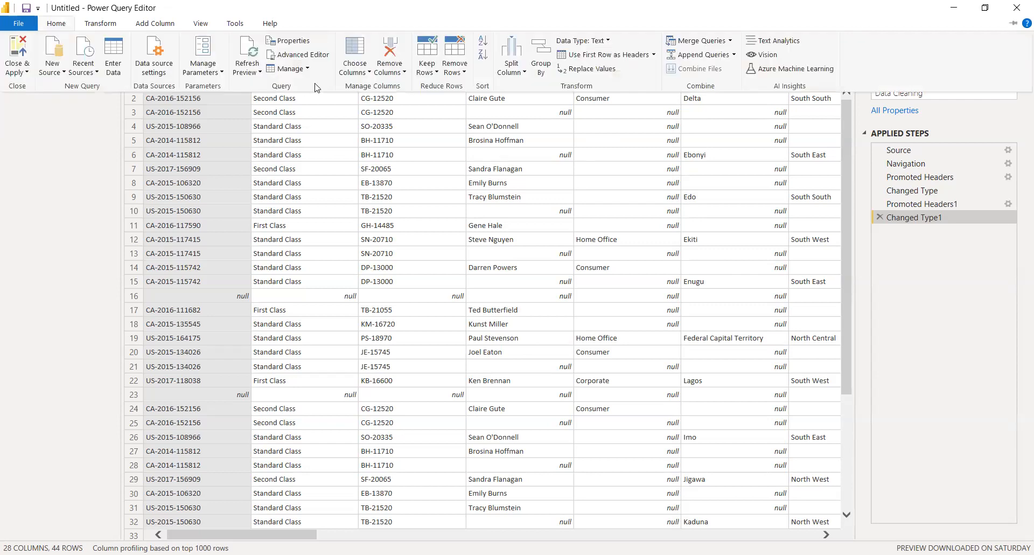
left_click(461, 77)
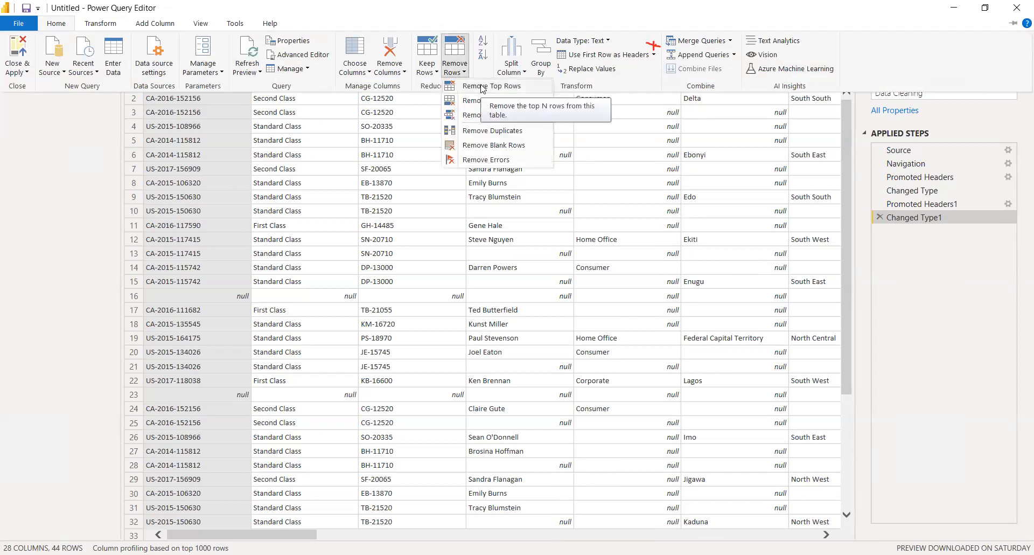
left_click(486, 87)
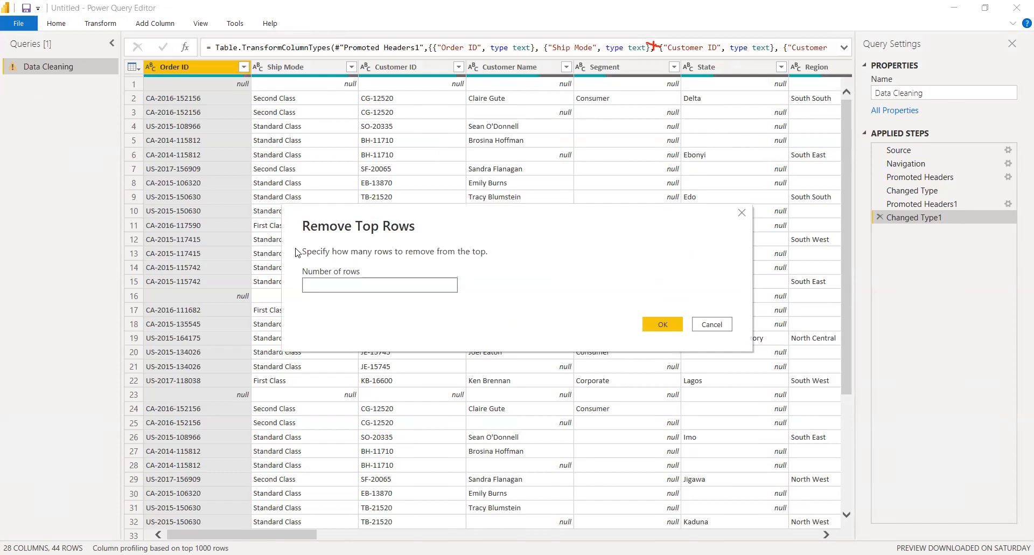
type("1")
left_click(658, 326)
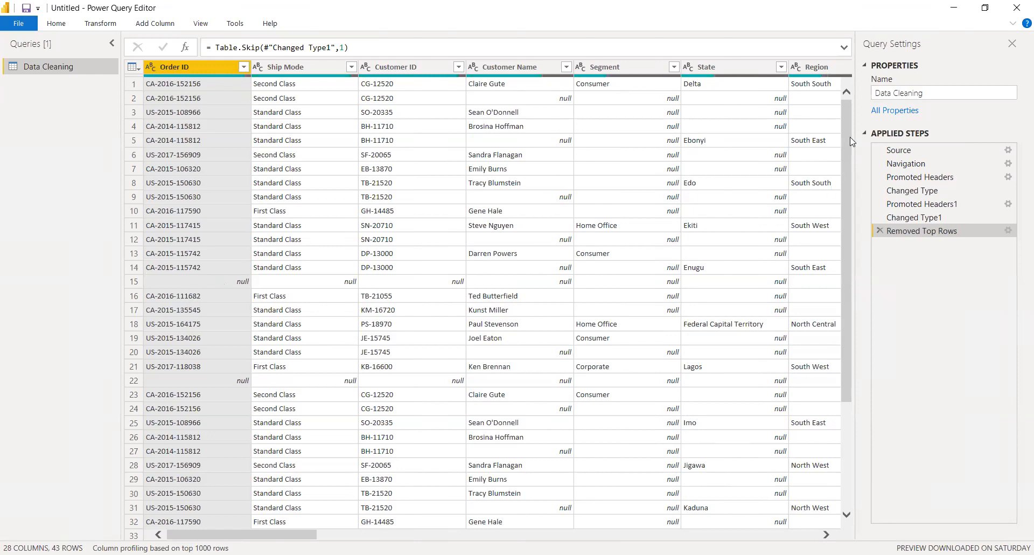
left_click_drag(850, 171, 847, 78)
left_click(881, 235)
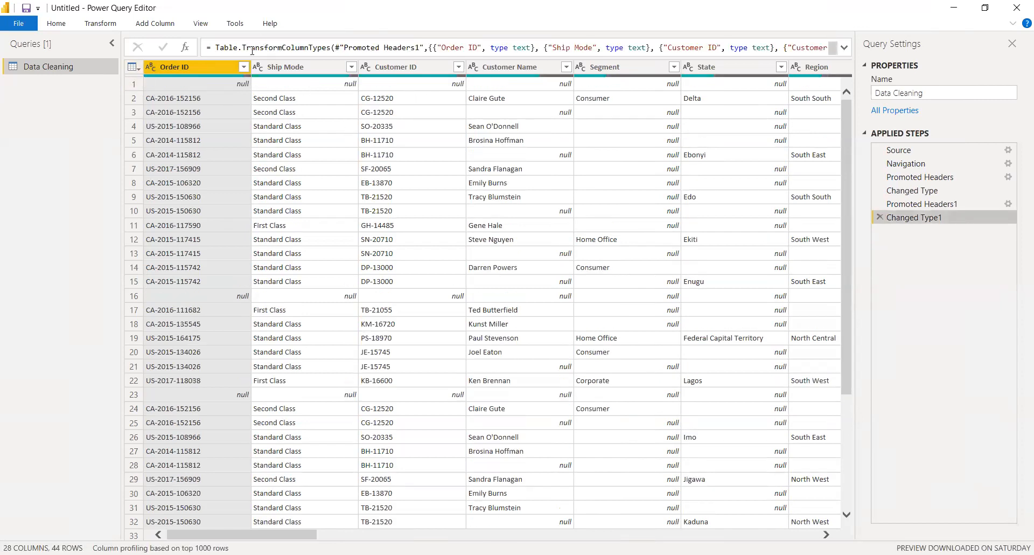
Try filtering the null values out of the Order ID column, and delete the resulting Filtered Rows step.
left_click(244, 66)
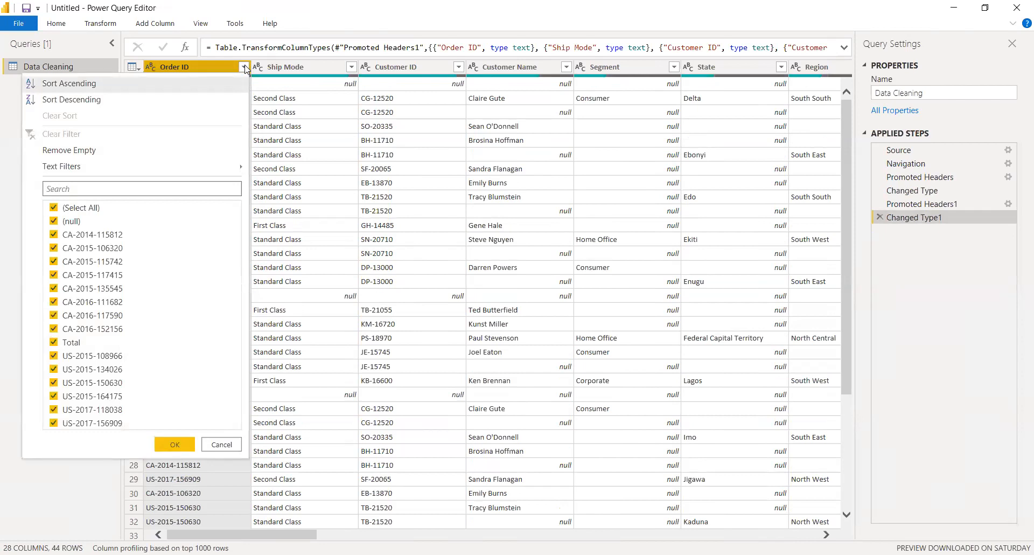
left_click(245, 66)
left_click(245, 66)
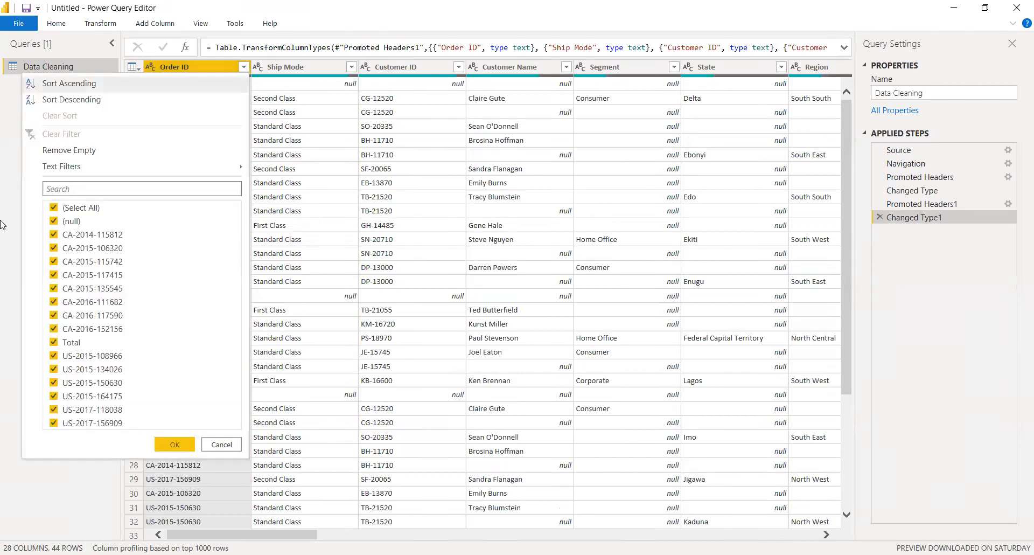
left_click(54, 221)
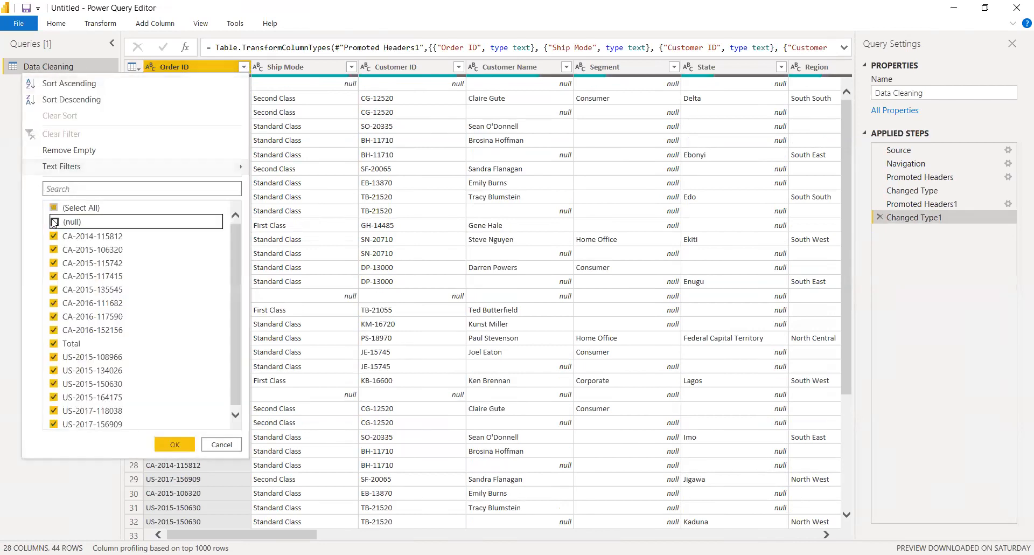
left_click(173, 448)
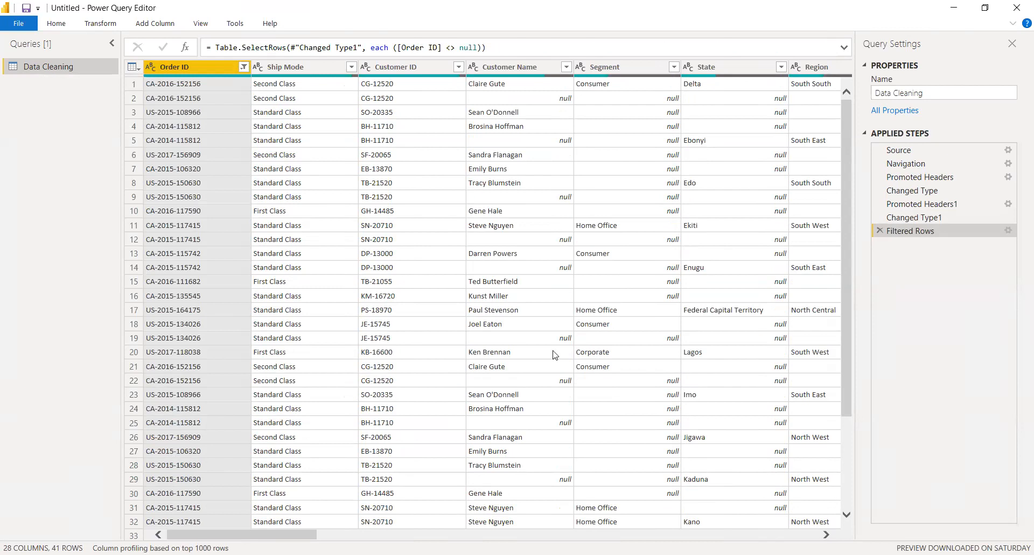
left_click(880, 231)
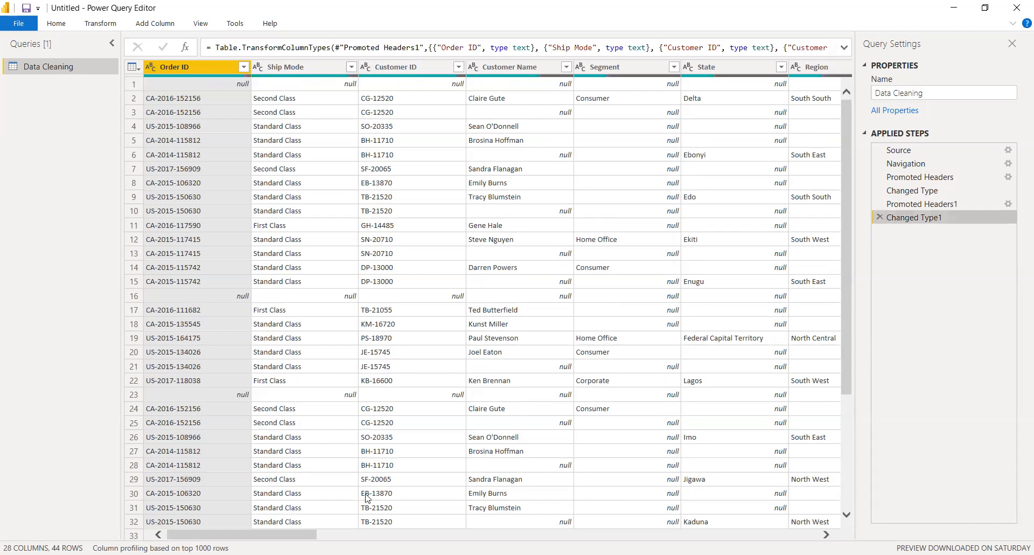
Try filtering the null values out of the Customer Name column, and delete the resulting Filtered Rows step.
scroll(343, 535, "right", 2)
scroll(328, 537, "left", 2)
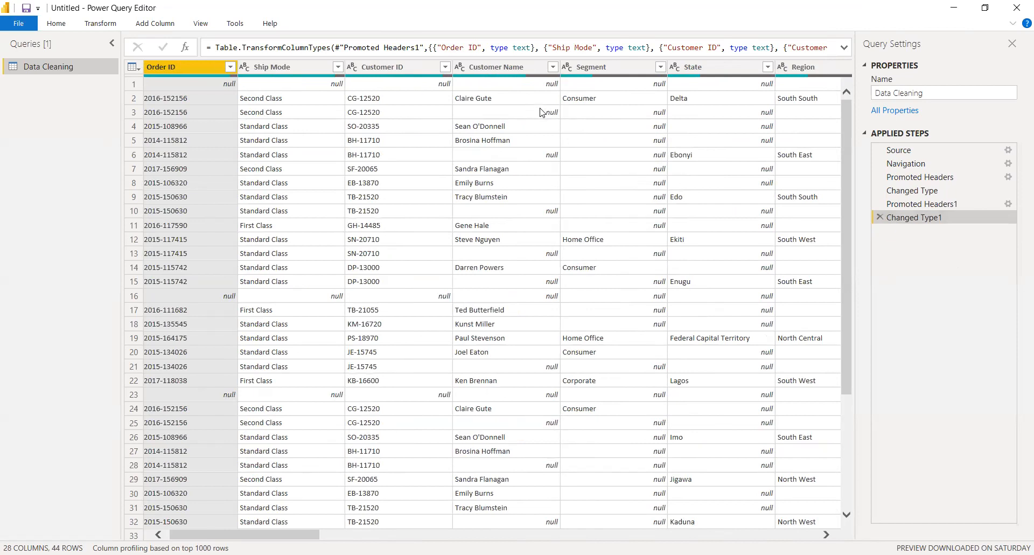
left_click(553, 67)
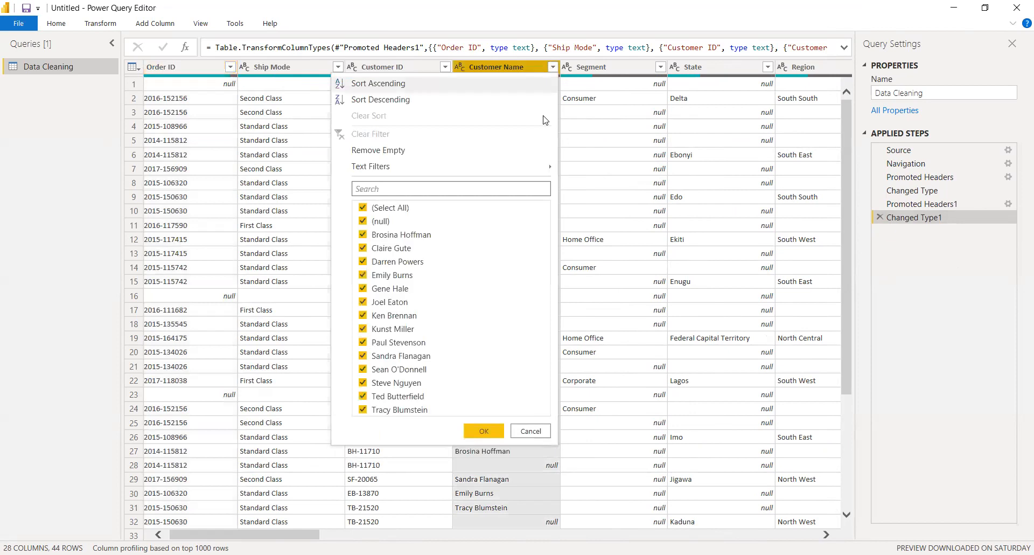
left_click(364, 222)
left_click(476, 425)
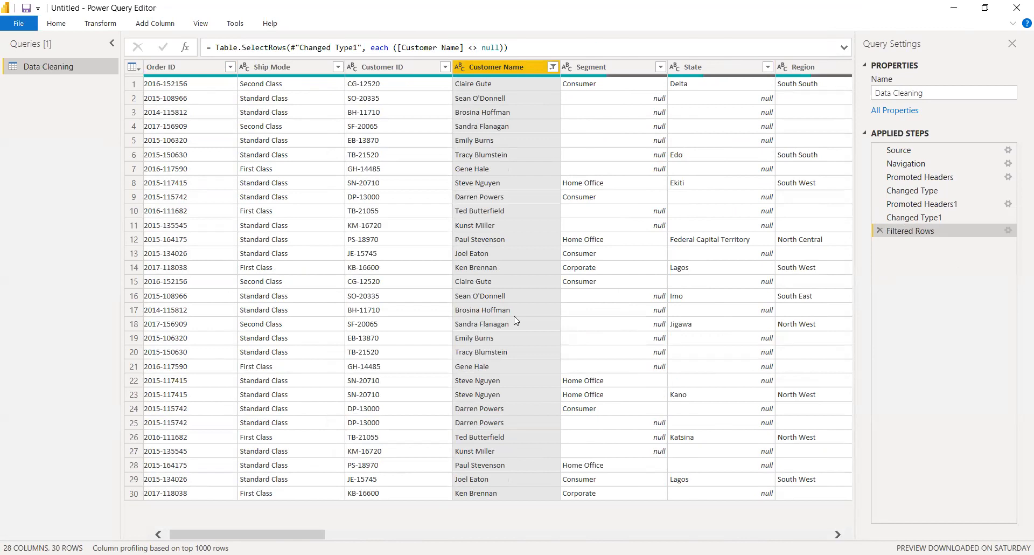
left_click(879, 231)
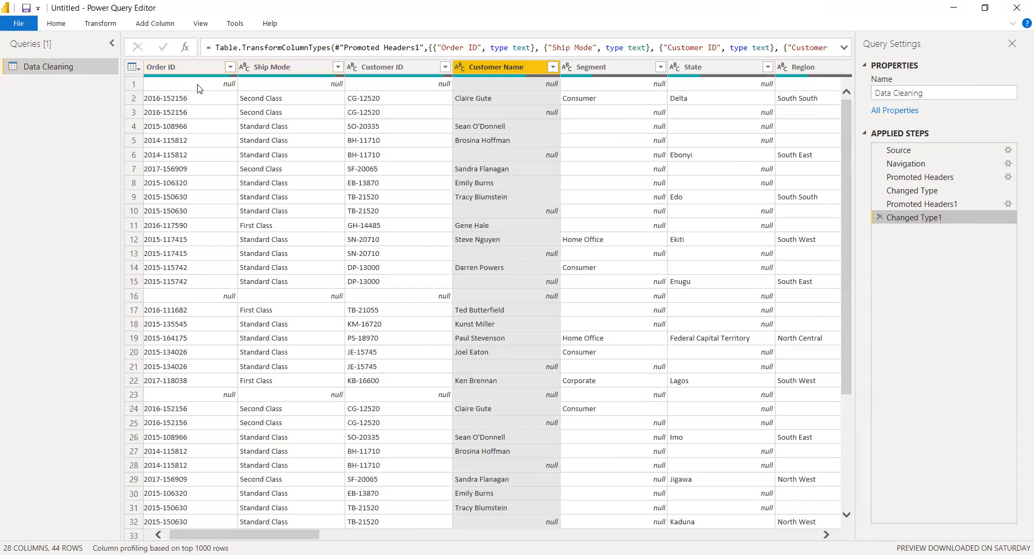
Exclude null from the Order ID values again as a trial, and remove that filter from the applied steps.
left_click(228, 69)
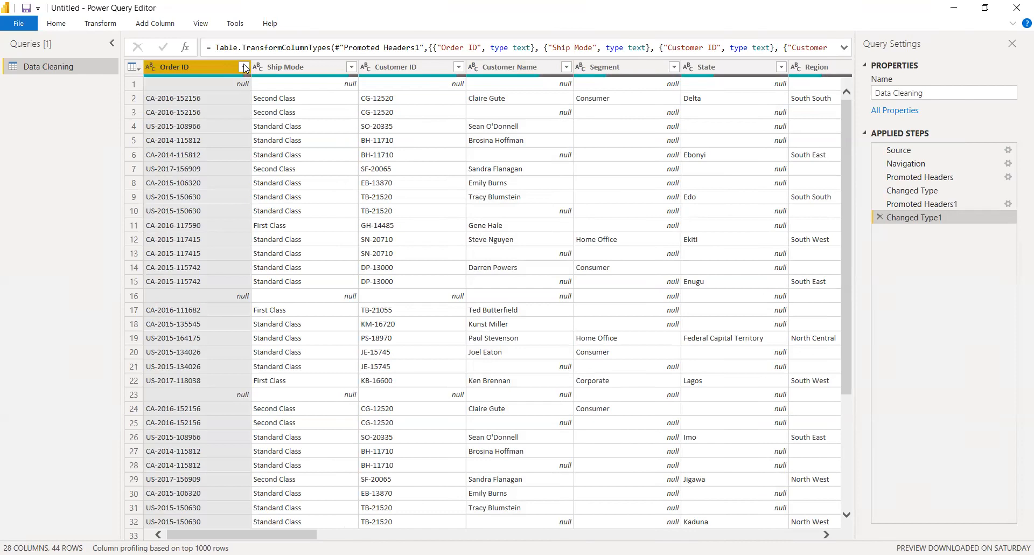
left_click(245, 67)
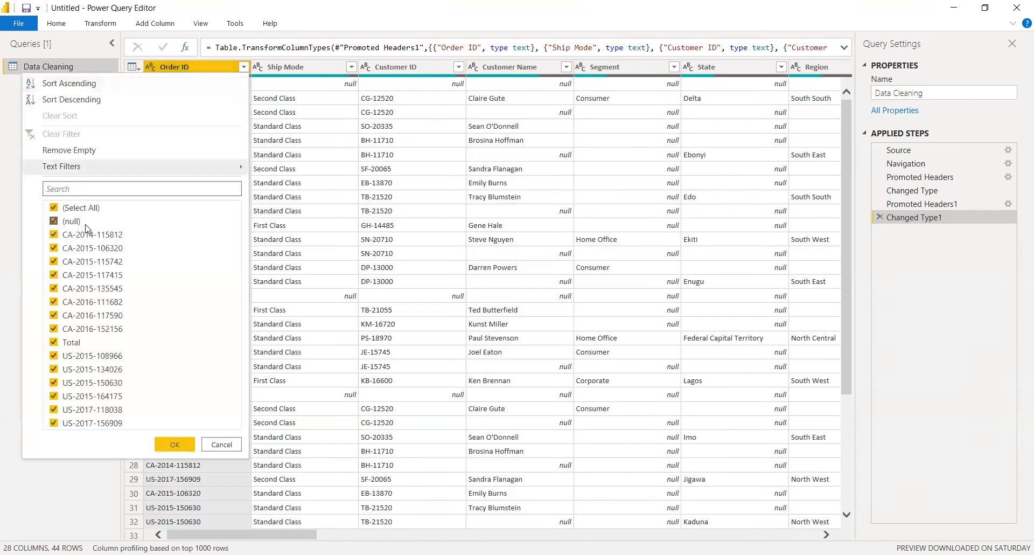
left_click(55, 221)
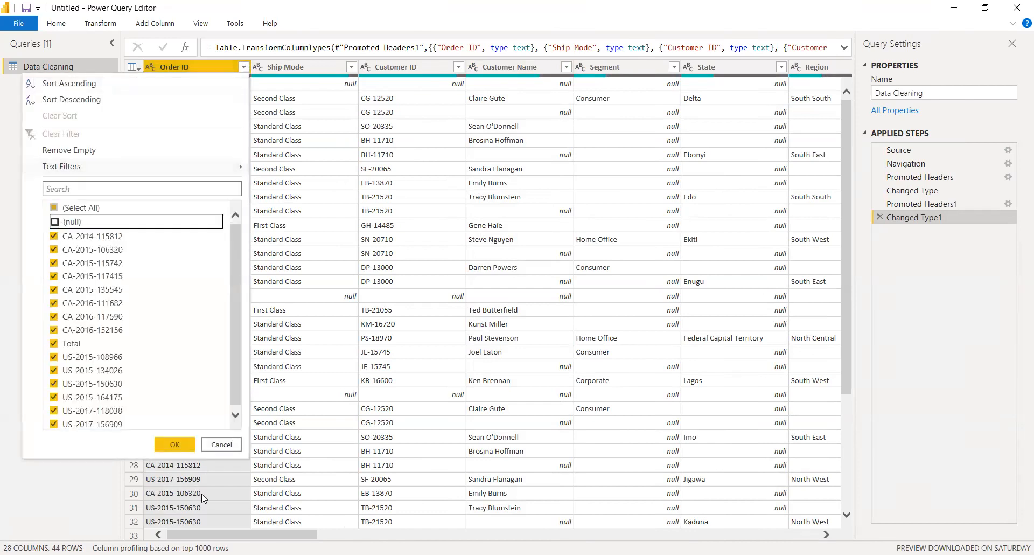
left_click(176, 442)
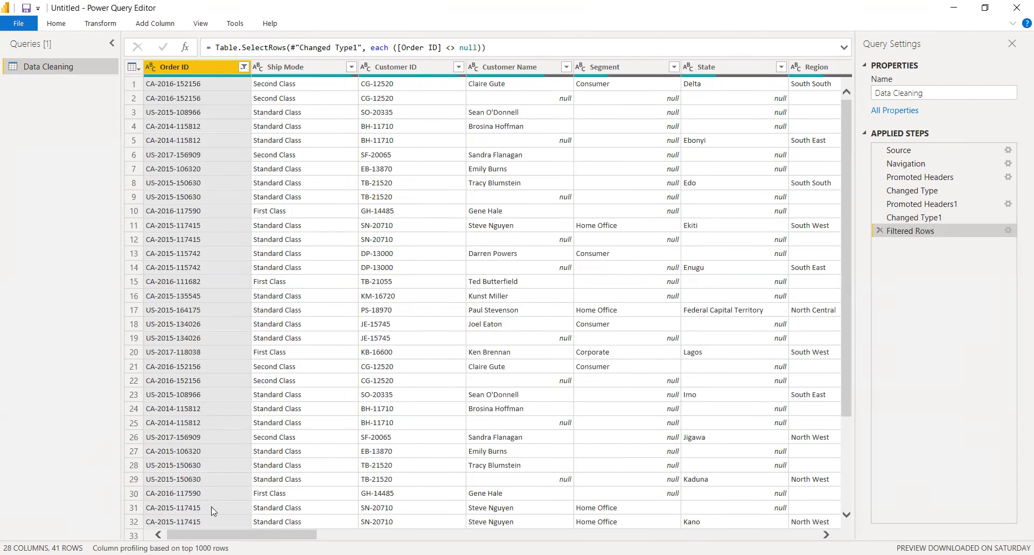
left_click(879, 231)
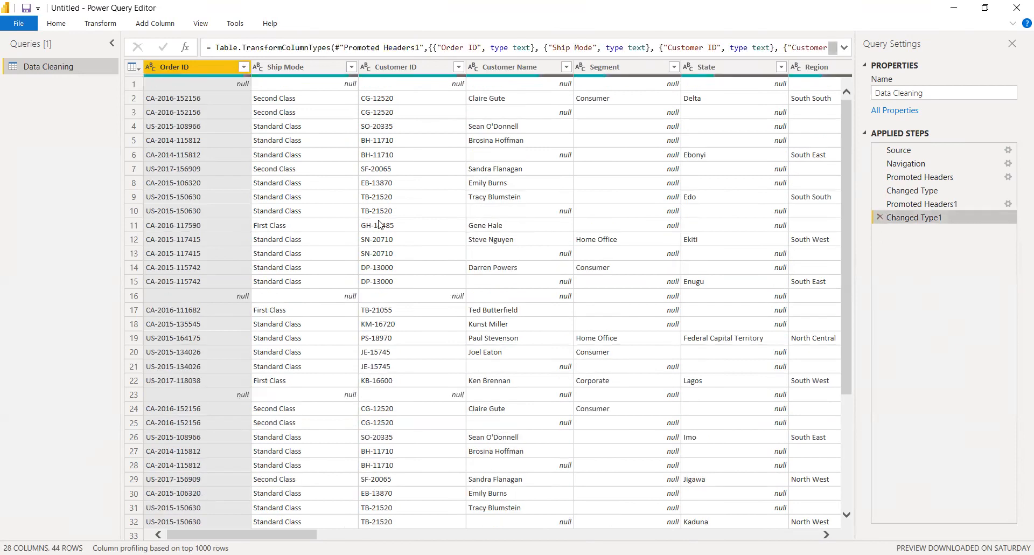
Review the Order ID filter values, test excluding only null once more, and delete the Filtered Rows step.
left_click(243, 67)
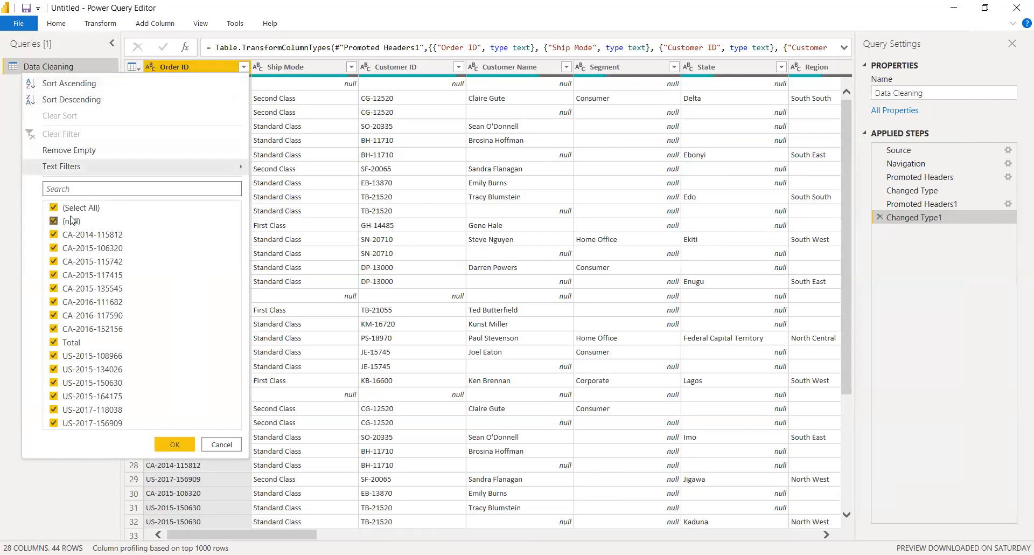
left_click(221, 445)
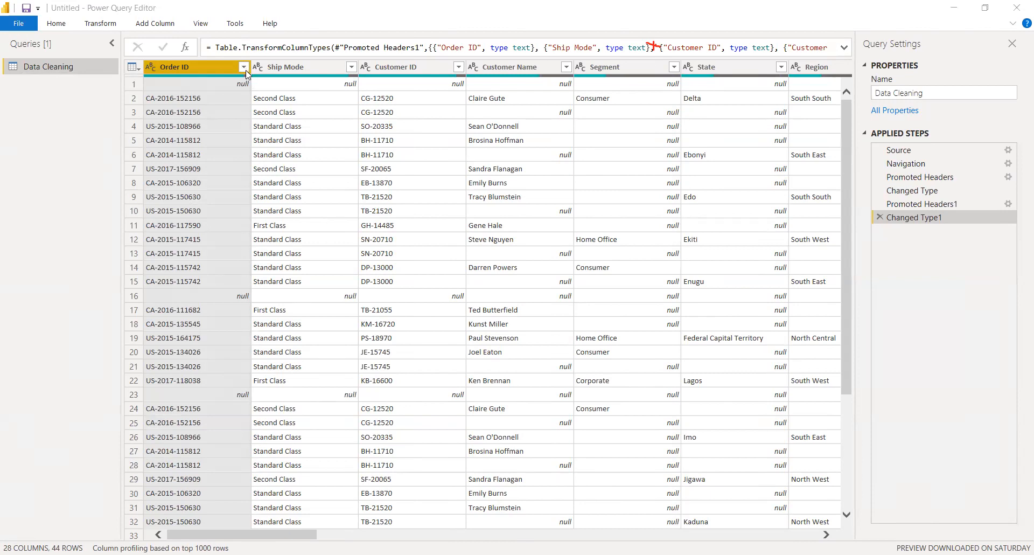
left_click(244, 67)
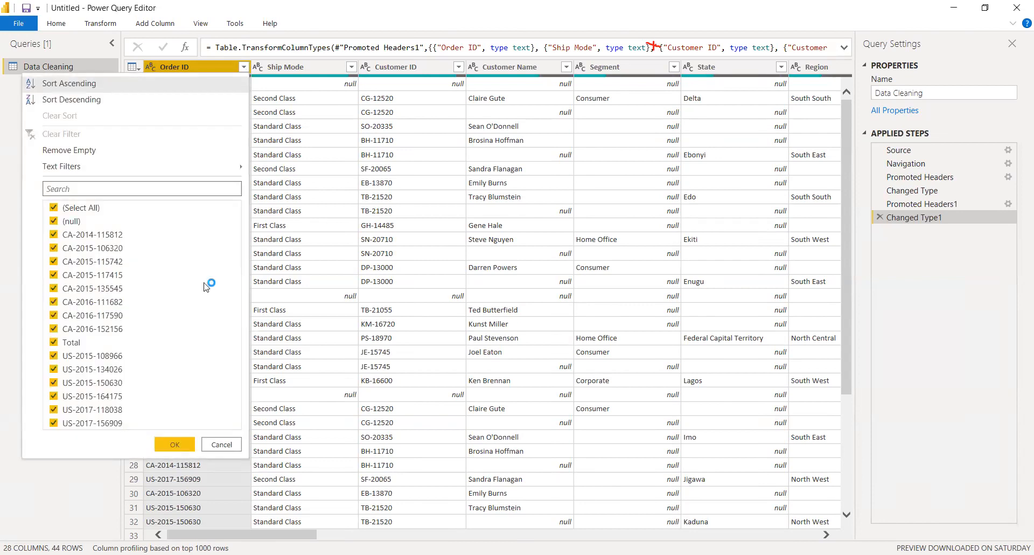
left_click(54, 221)
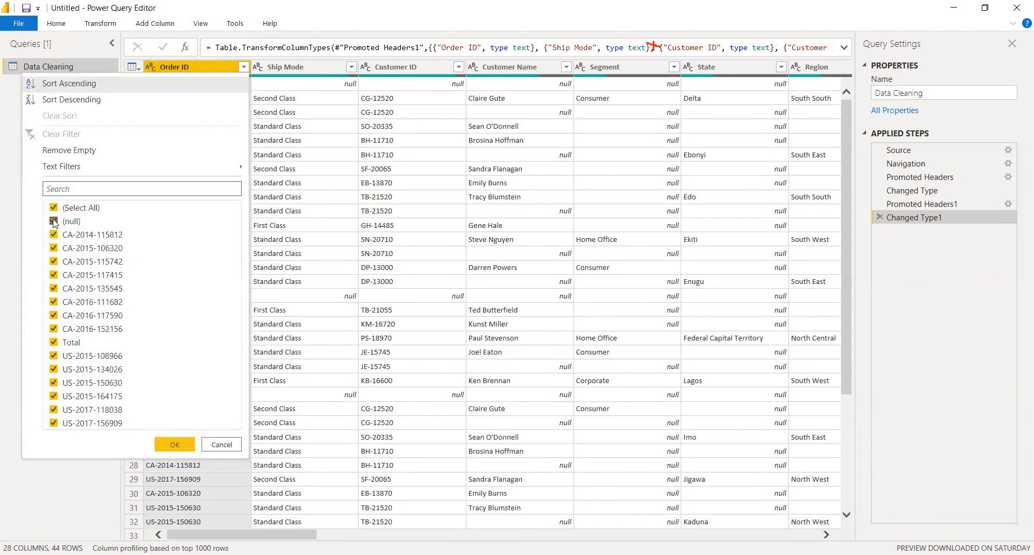
left_click(55, 222)
left_click(55, 222)
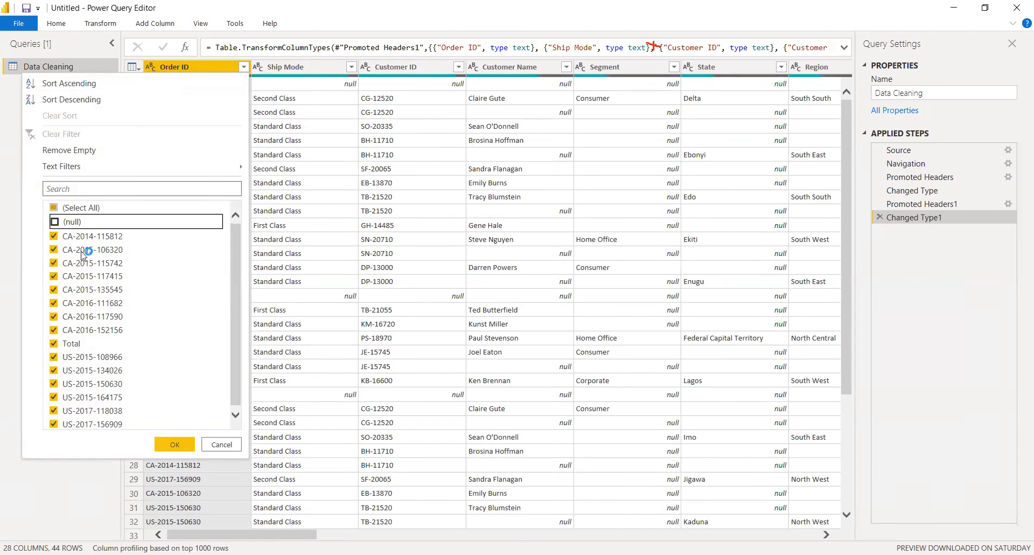
left_click(175, 443)
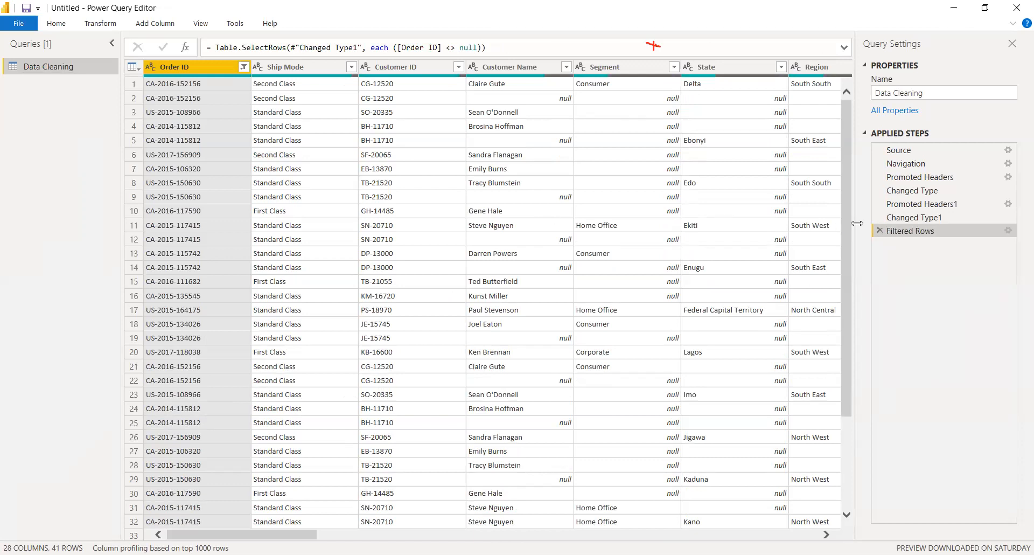
left_click(879, 231)
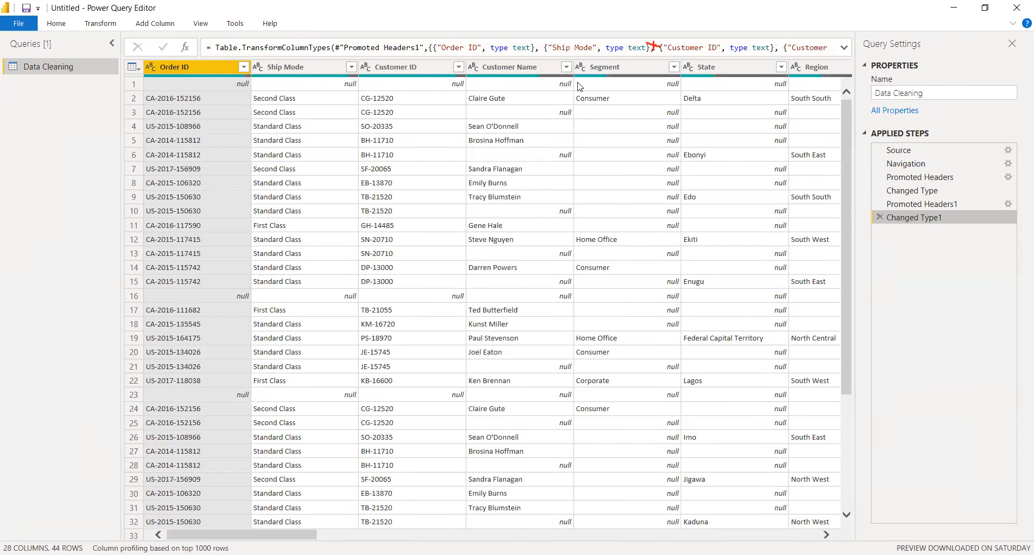
Test excluding null from the Customer Name values again, and remove the Filtered Rows step.
left_click(566, 67)
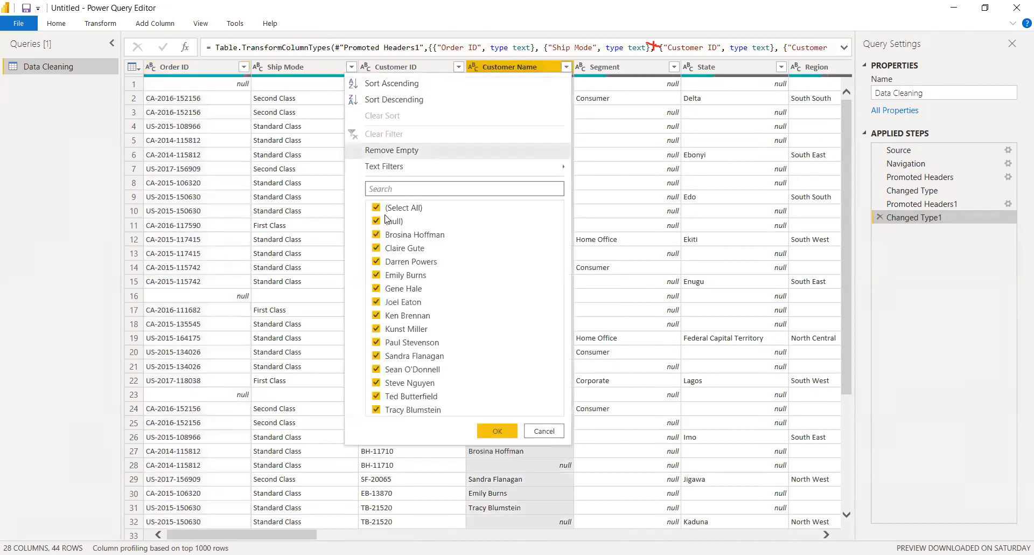
left_click(494, 431)
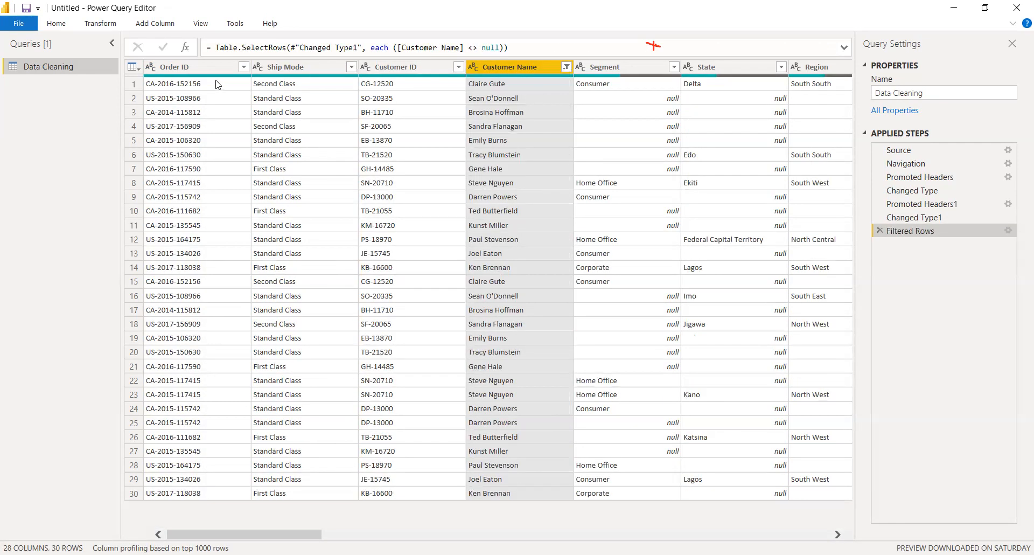
left_click(880, 231)
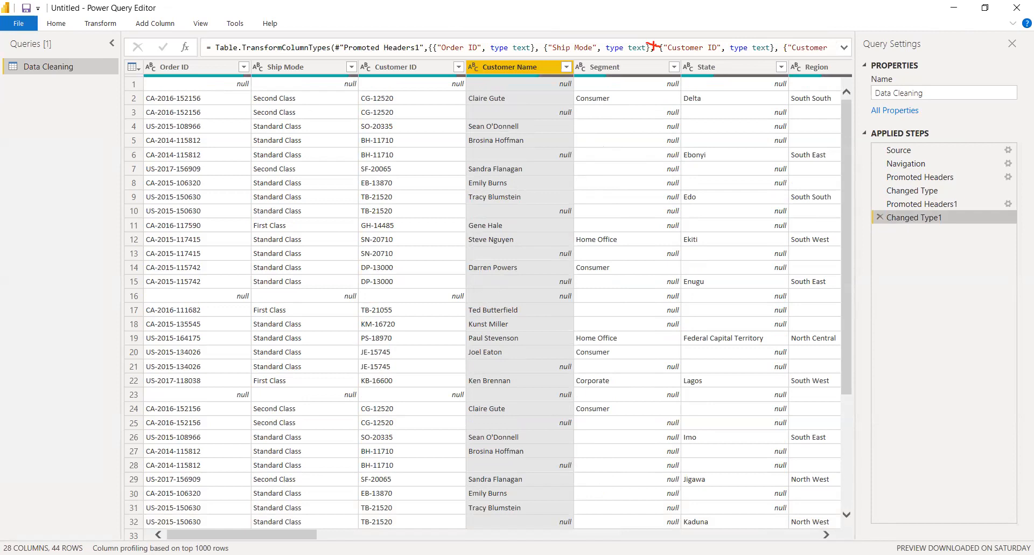
Compare the blank first row with the partly filled third row, checking the row details and the first Ship Mode cell.
left_click_drag(281, 535, 84, 512)
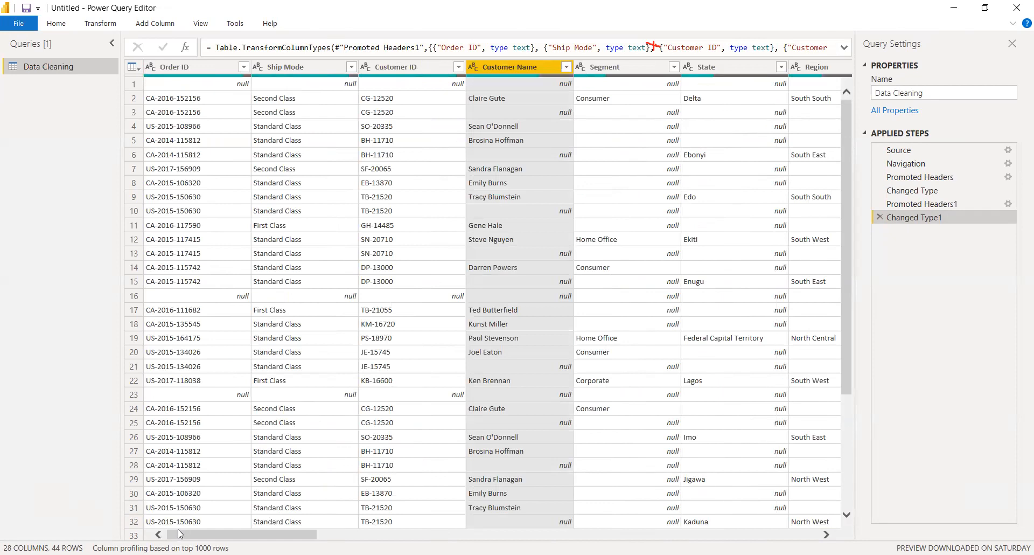
left_click(134, 84)
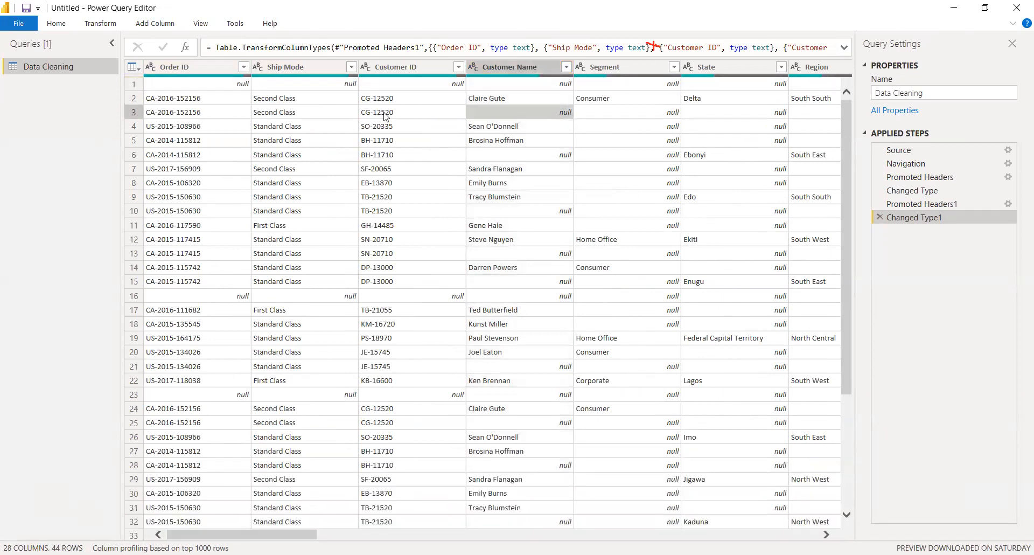
left_click(134, 112)
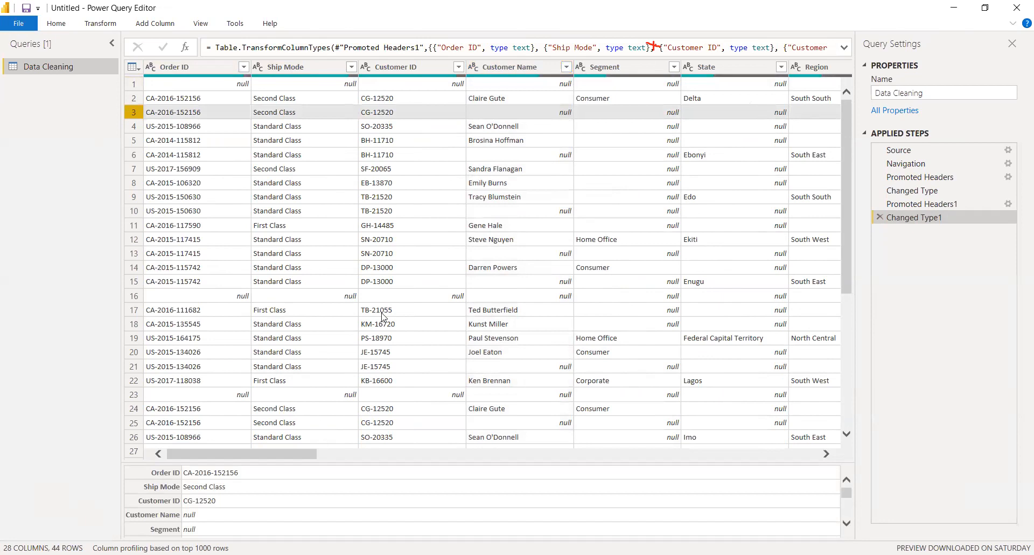
left_click(272, 89)
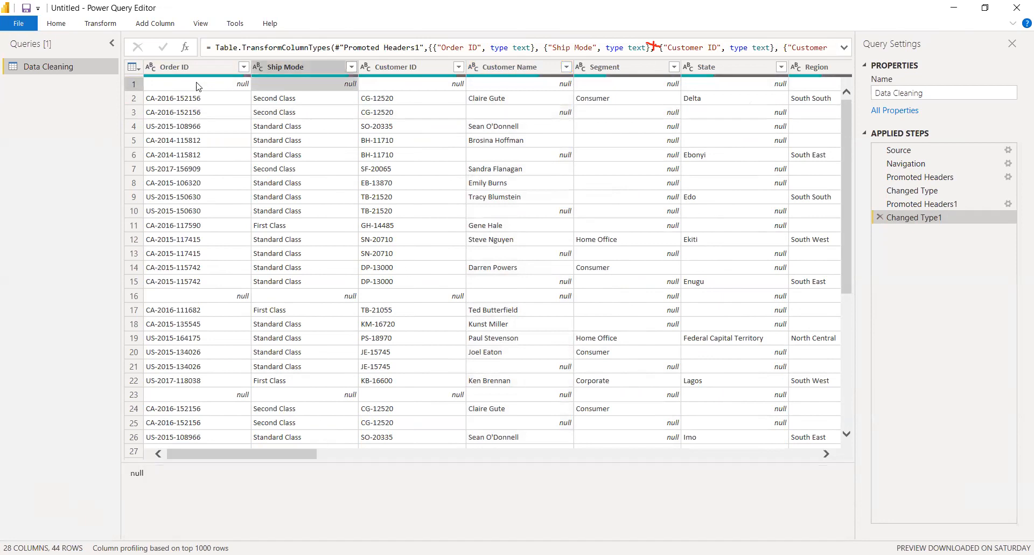
Try removing the blank rows from the whole table, and delete the Removed Blank Rows step.
left_click(243, 68)
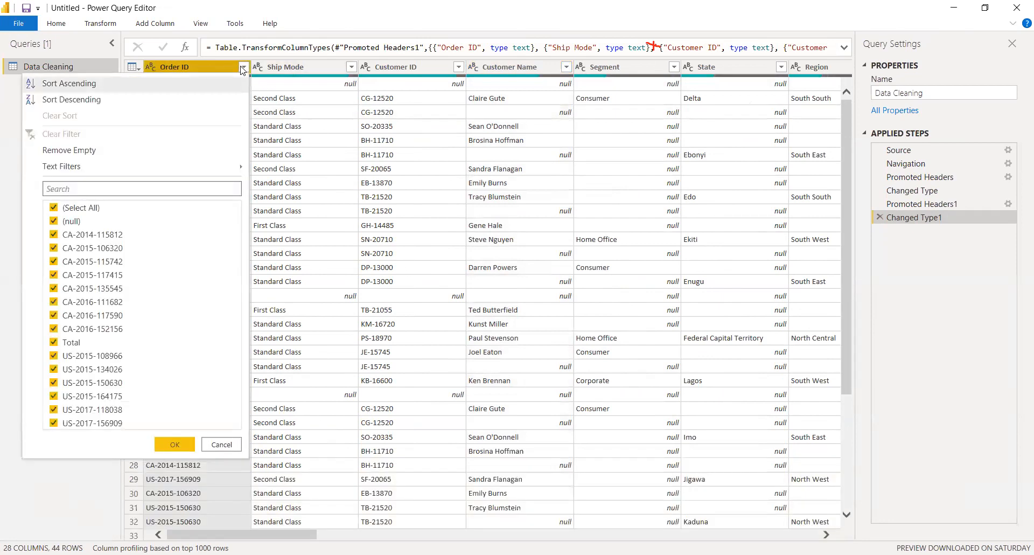
left_click(296, 99)
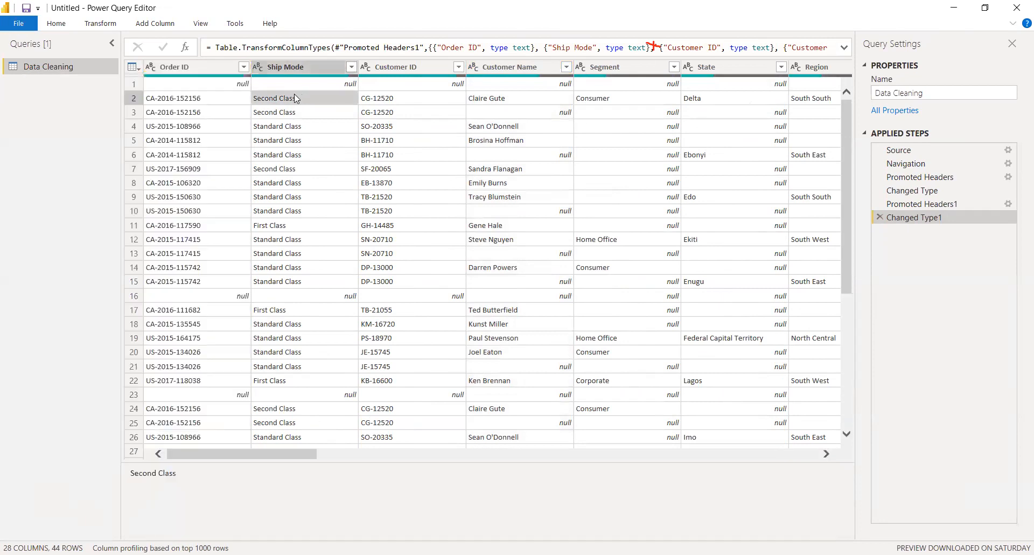
left_click(55, 25)
left_click(464, 74)
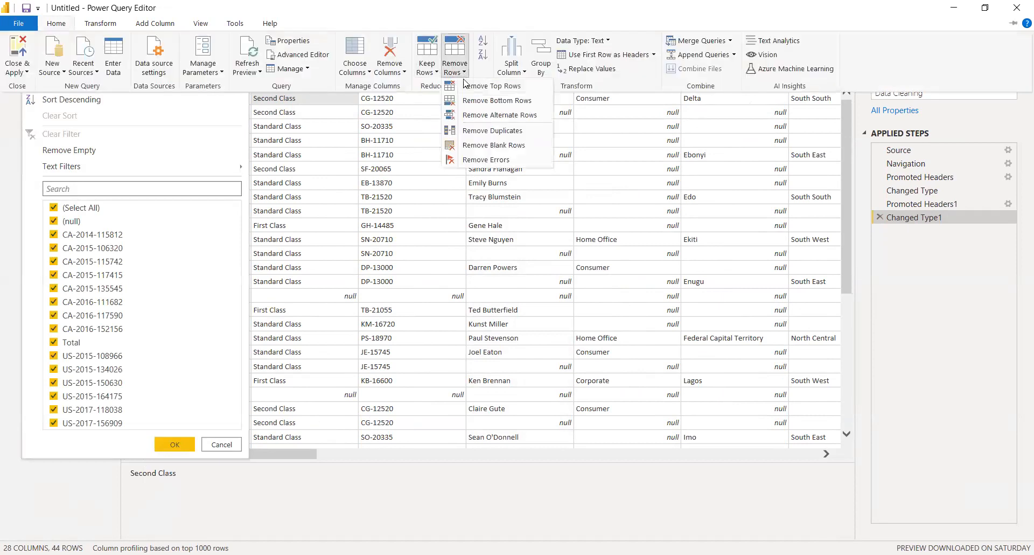
left_click(492, 146)
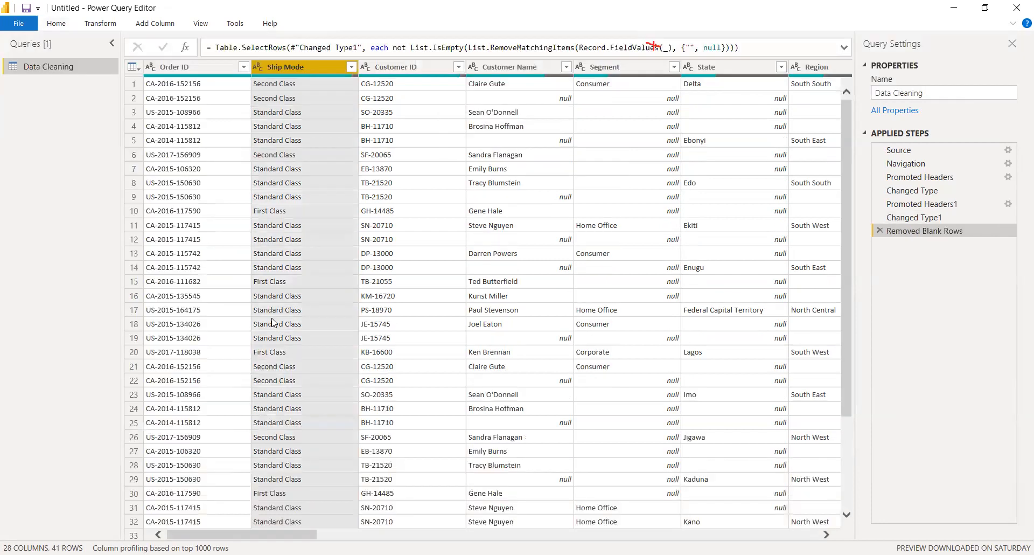
left_click(279, 358)
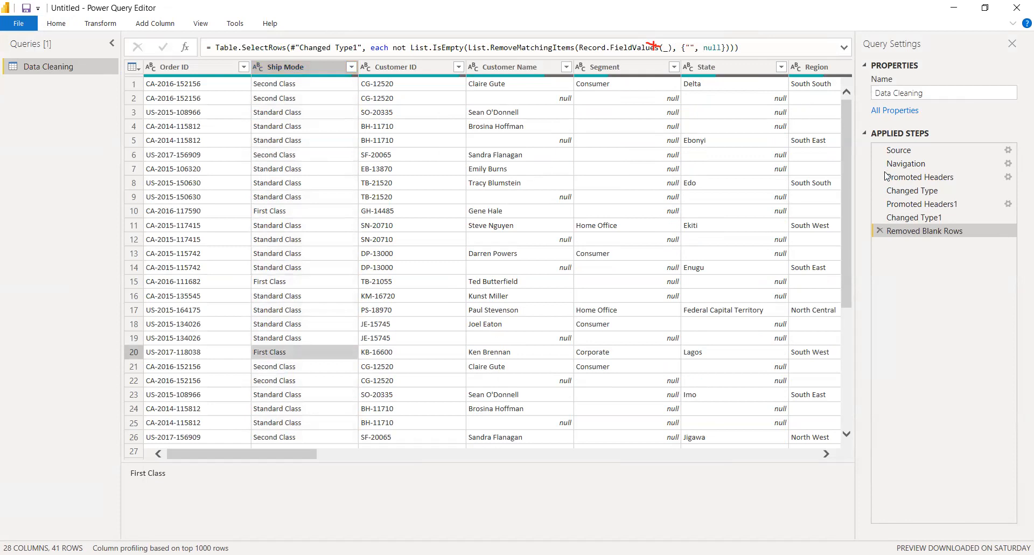
left_click(880, 230)
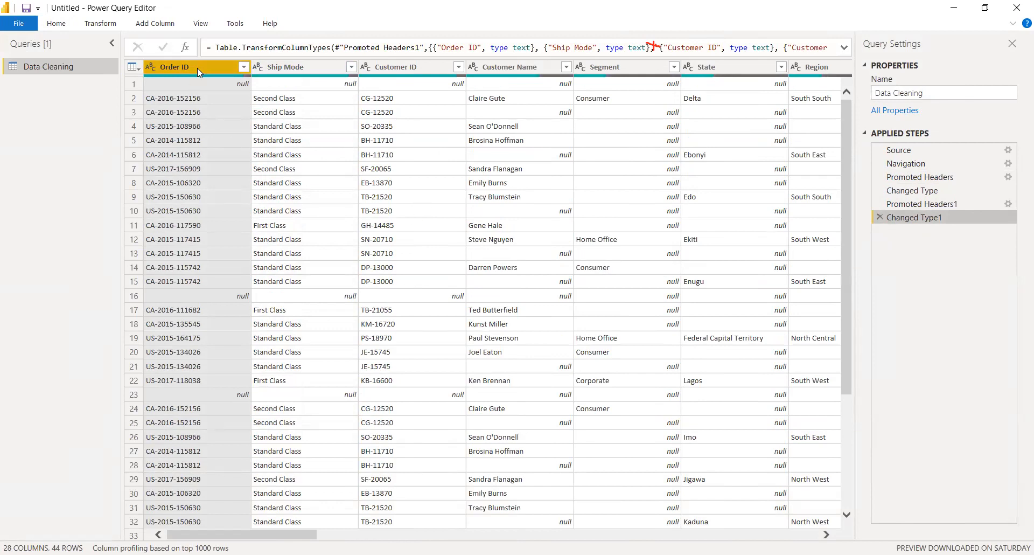
Filter the Order ID column to exclude only the null values.
left_click(243, 67)
left_click(54, 222)
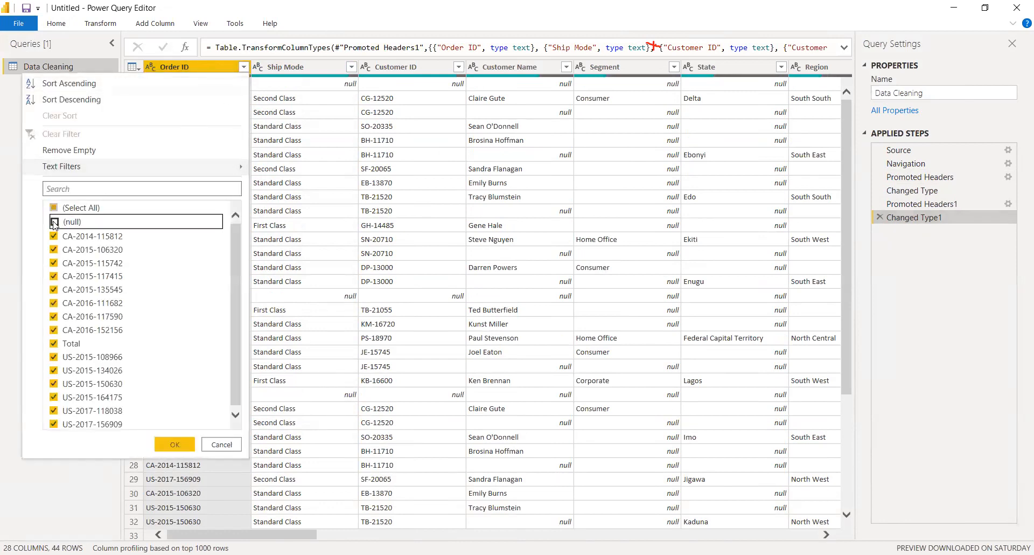
left_click(179, 442)
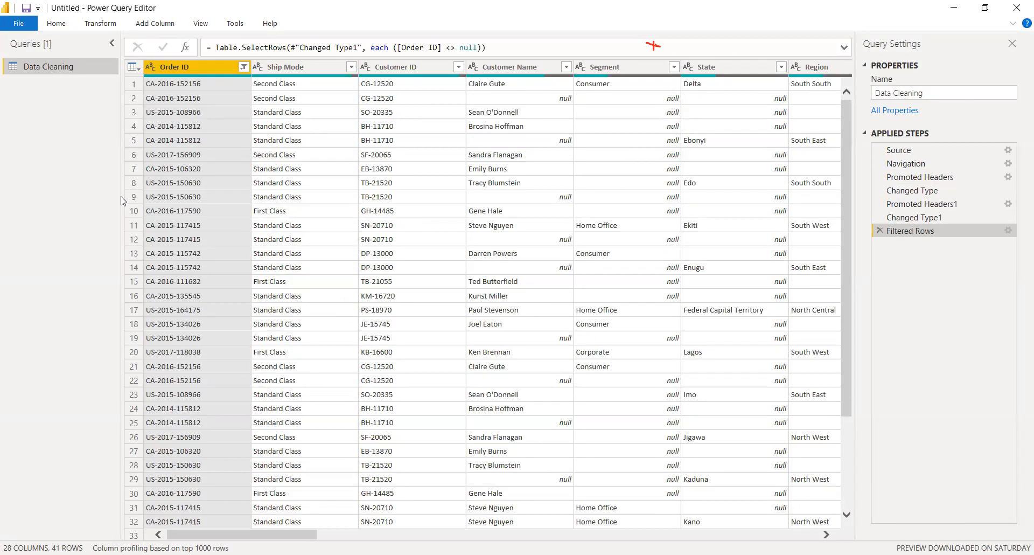
Remove the empty Column9 as a trial, and delete the Removed Columns step.
left_click_drag(284, 532, 789, 246)
mouse_move(843, 172)
left_mouse_down()
mouse_move(847, 370)
mouse_move(843, 162)
left_mouse_up()
left_click_drag(273, 531, 286, 533)
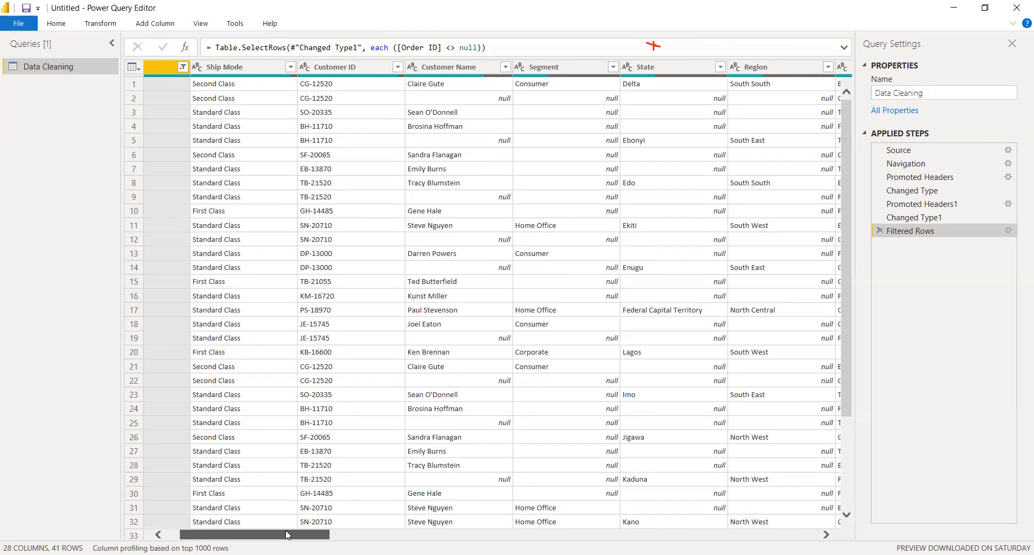
left_click_drag(286, 532, 438, 532)
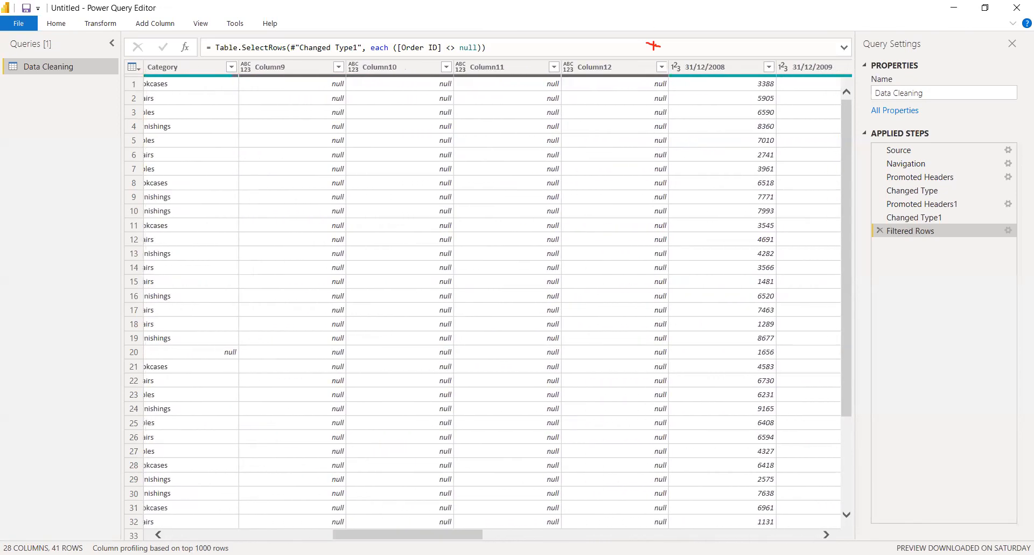
left_click(293, 68)
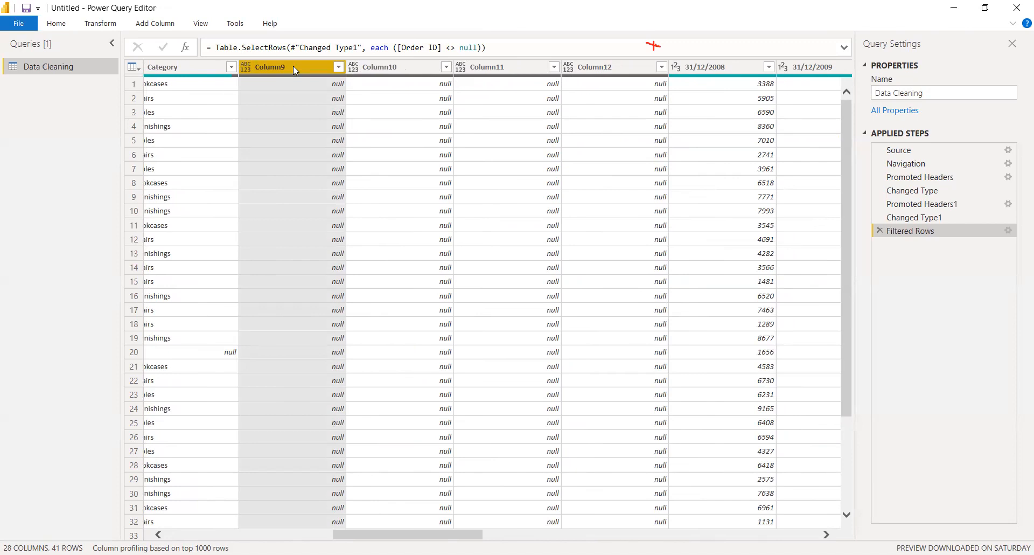
right_click(295, 70)
left_click(321, 96)
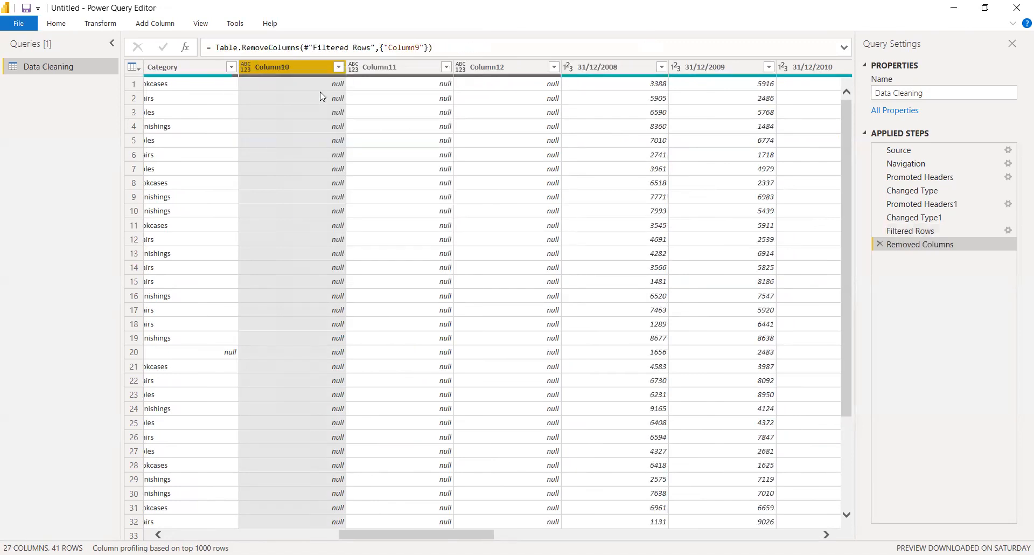
left_click(879, 244)
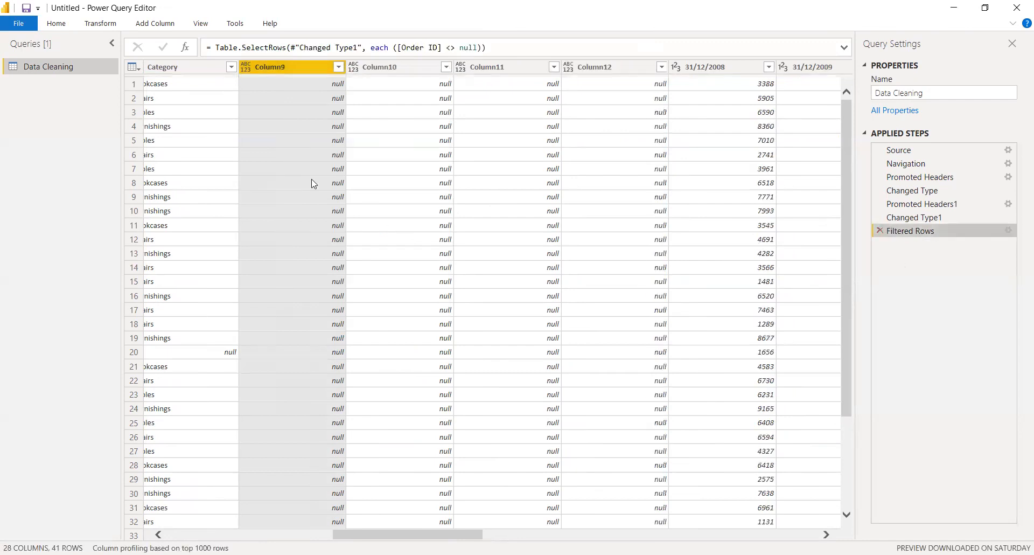
Test removing Column9 once more, and take that removal out of the applied steps.
right_click(273, 70)
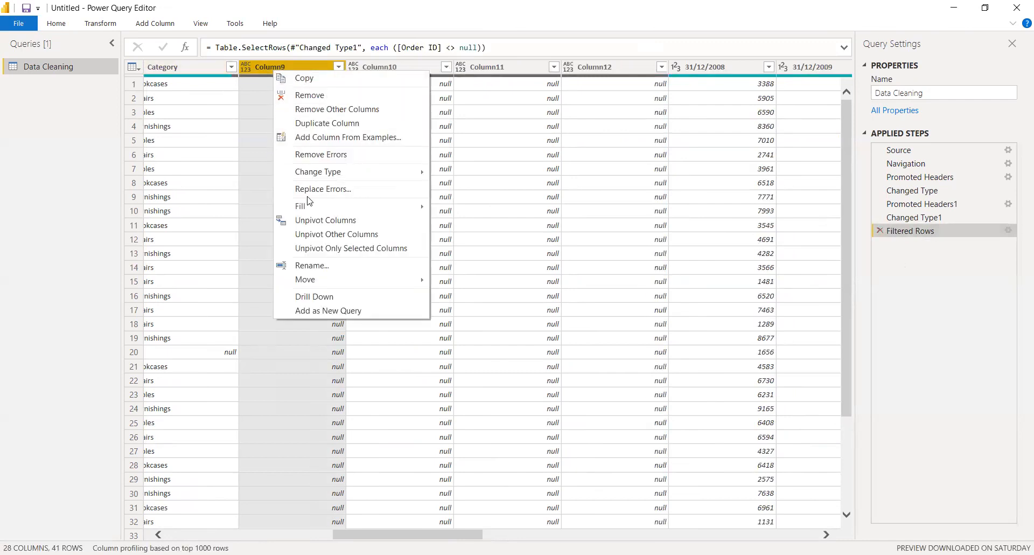
left_click(332, 101)
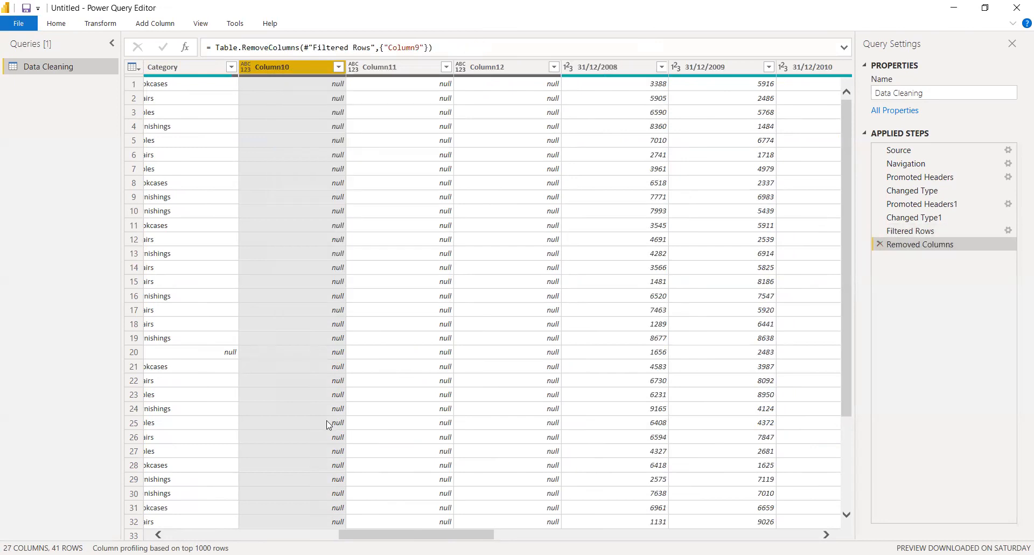
left_click(879, 244)
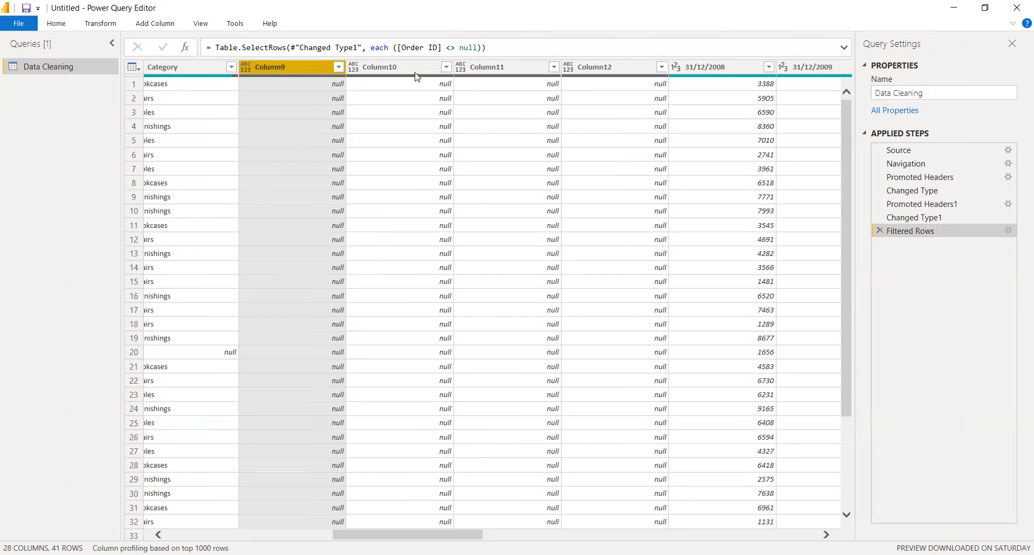
Try out multi-column selection, picking separate columns such as Column9 and Column11 and the continuous range from Column9 to Column12.
left_click(509, 65, "ctrl")
left_click(600, 66, "ctrl")
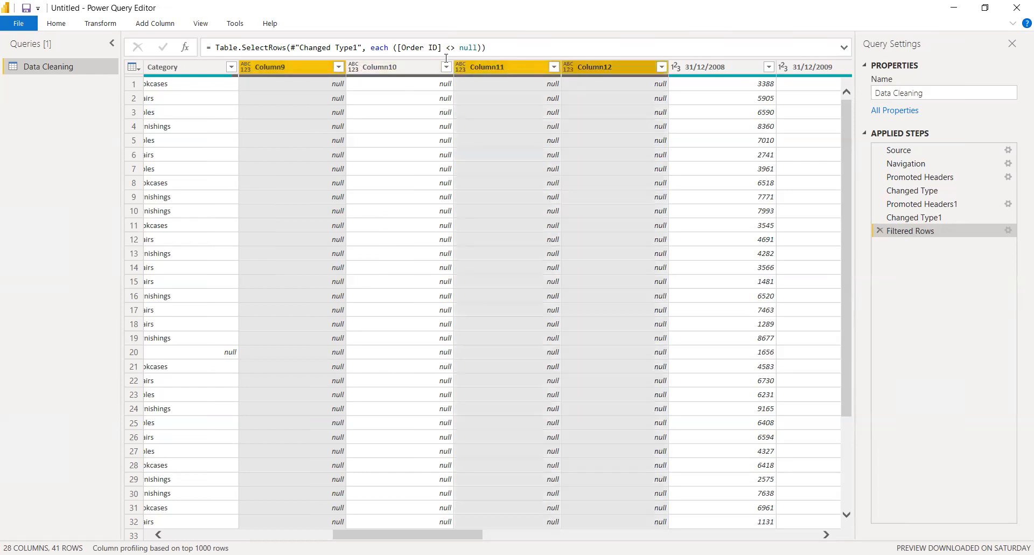
left_click(376, 61, "ctrl")
left_click(428, 67)
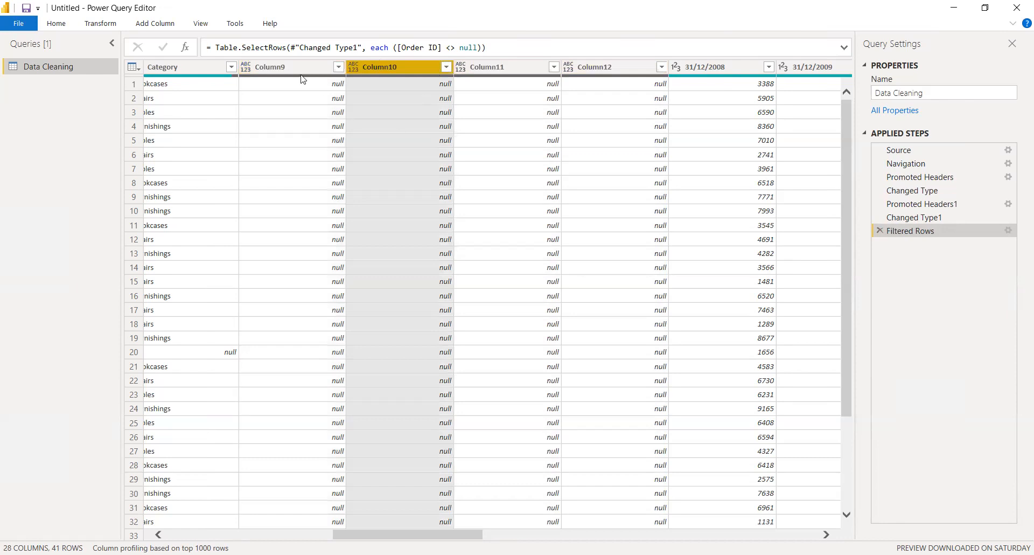
left_click(295, 69)
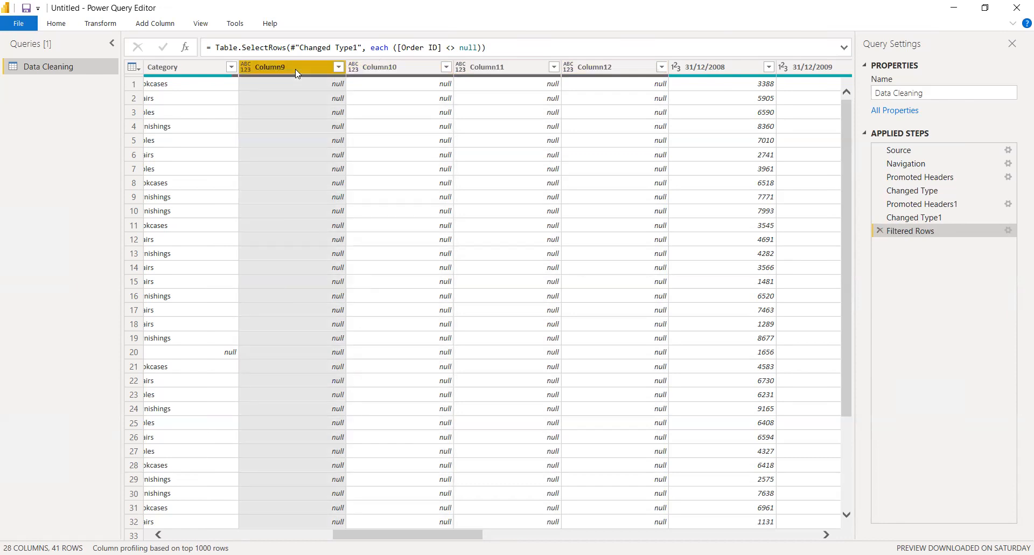
left_click(629, 73, "shift")
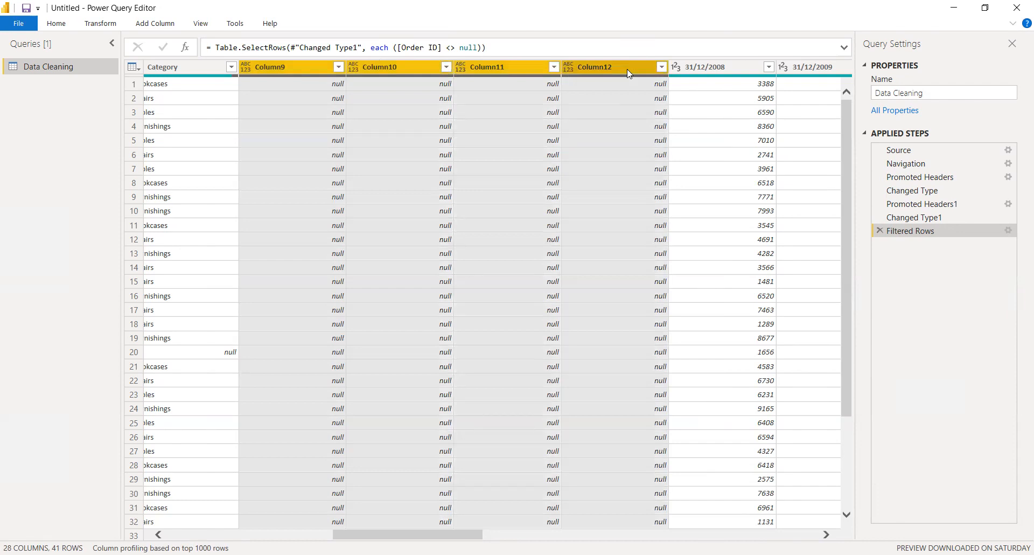
left_click(300, 99)
left_click(295, 69)
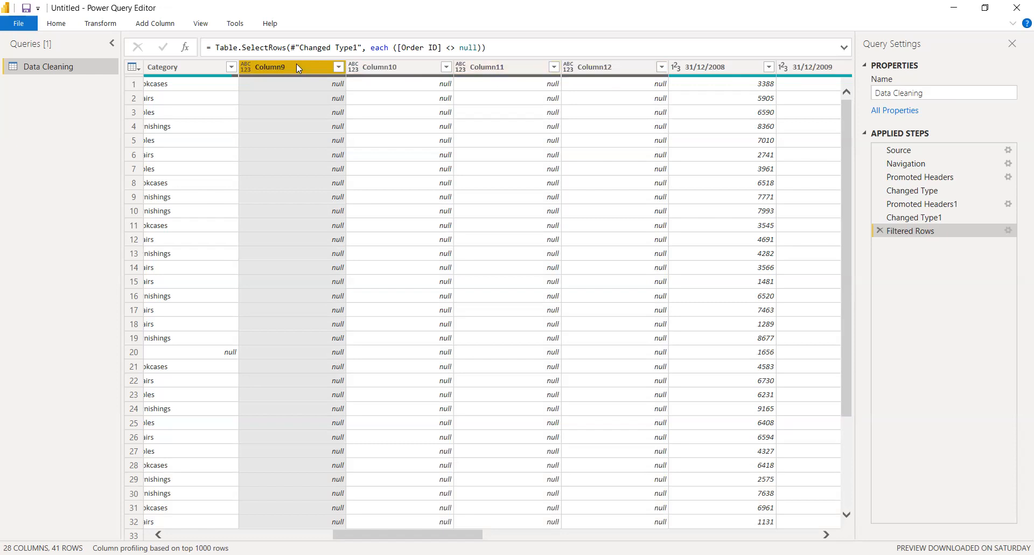
left_click(486, 68, "ctrl")
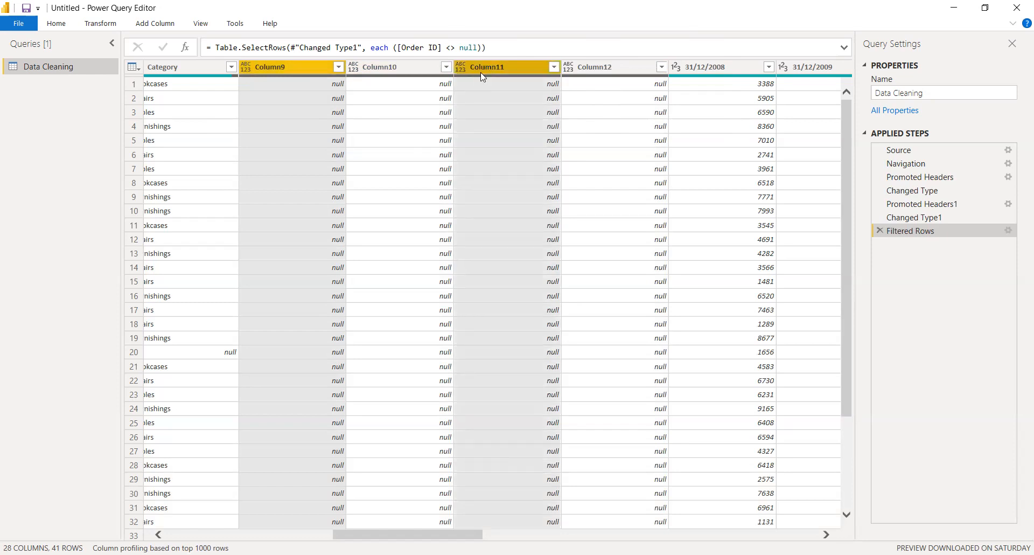
Remove the empty columns Column9 through Column12 together.
left_click(261, 69)
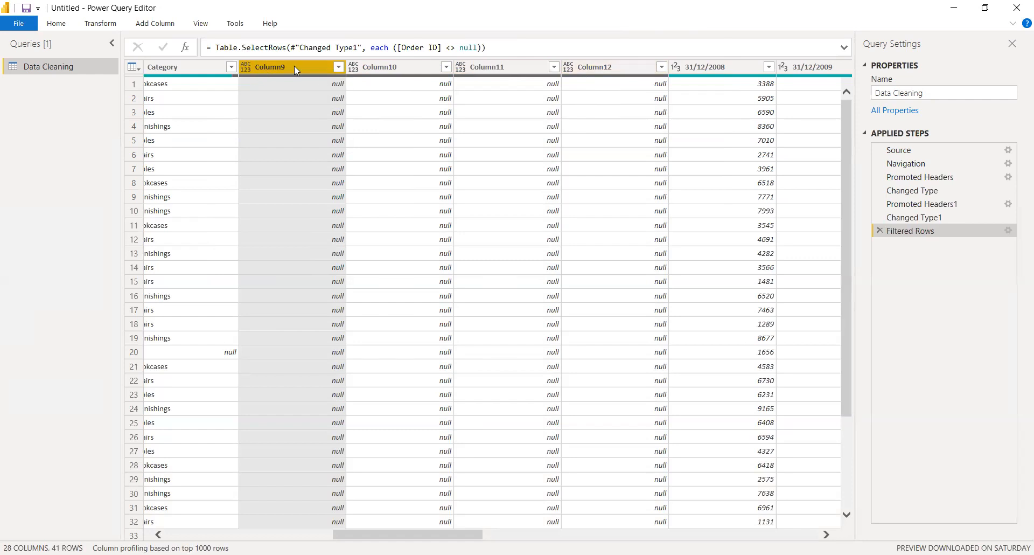
left_click(618, 68, "shift")
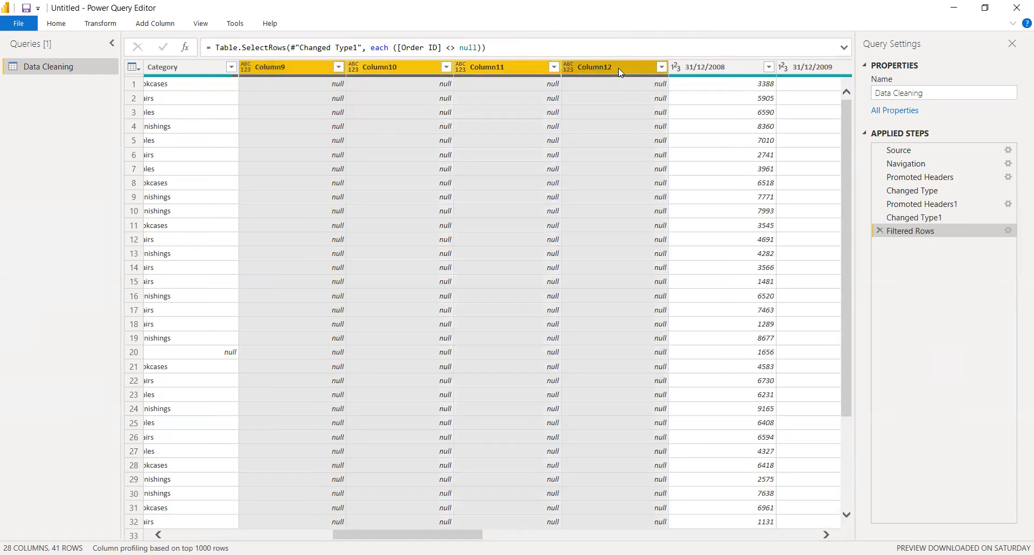
right_click(618, 67)
left_click(635, 95)
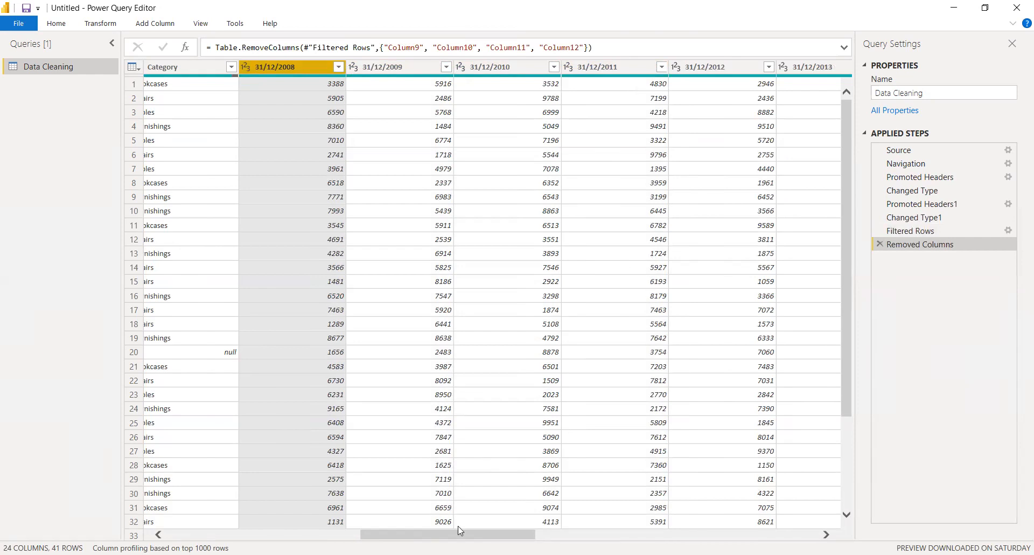
Examine the table's last columns, Column25 to Column28, down through all the rows for mostly null content.
left_click_drag(448, 534, 730, 534)
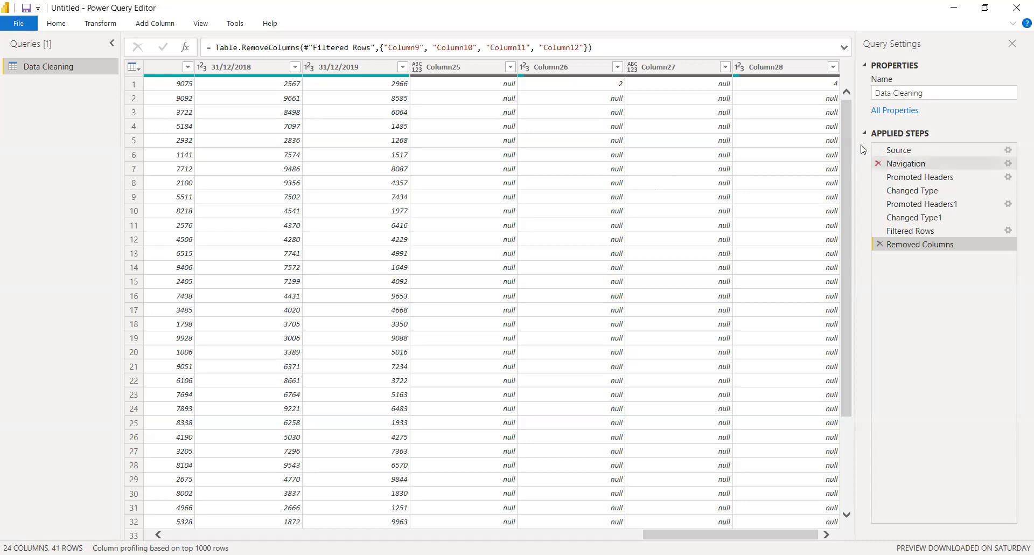
left_click_drag(846, 116, 847, 293)
left_click_drag(842, 370, 824, 102)
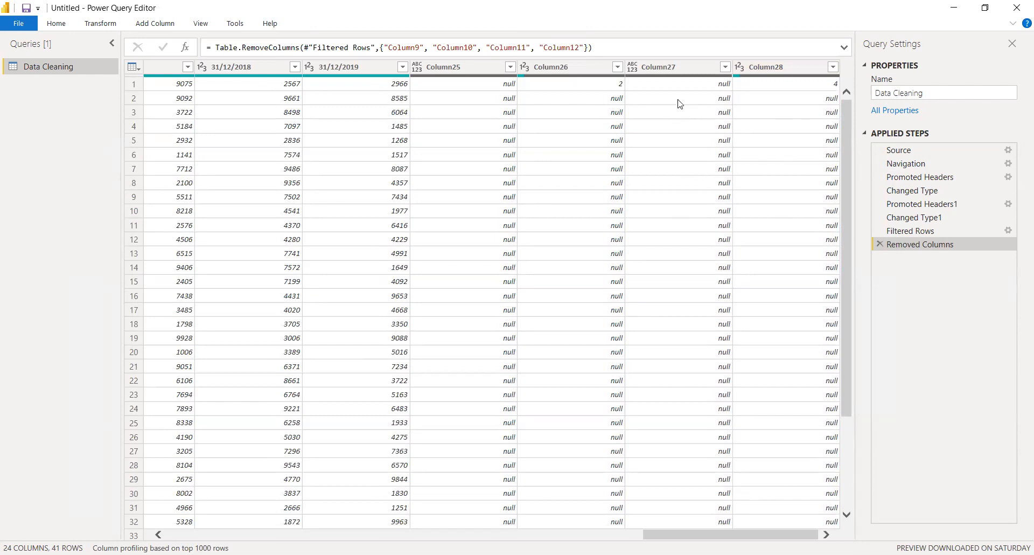
Remove Column25, Column26, Column27 and Column28 from the Data Cleaning query.
left_click(586, 85)
left_click(586, 85)
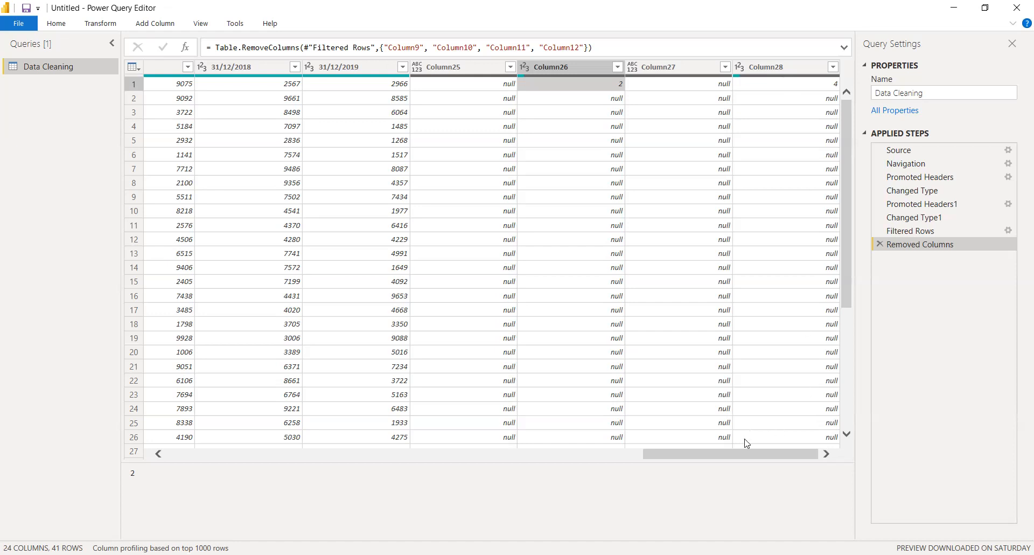
mouse_move(743, 453)
left_mouse_down()
mouse_move(667, 460)
mouse_move(732, 457)
left_mouse_up()
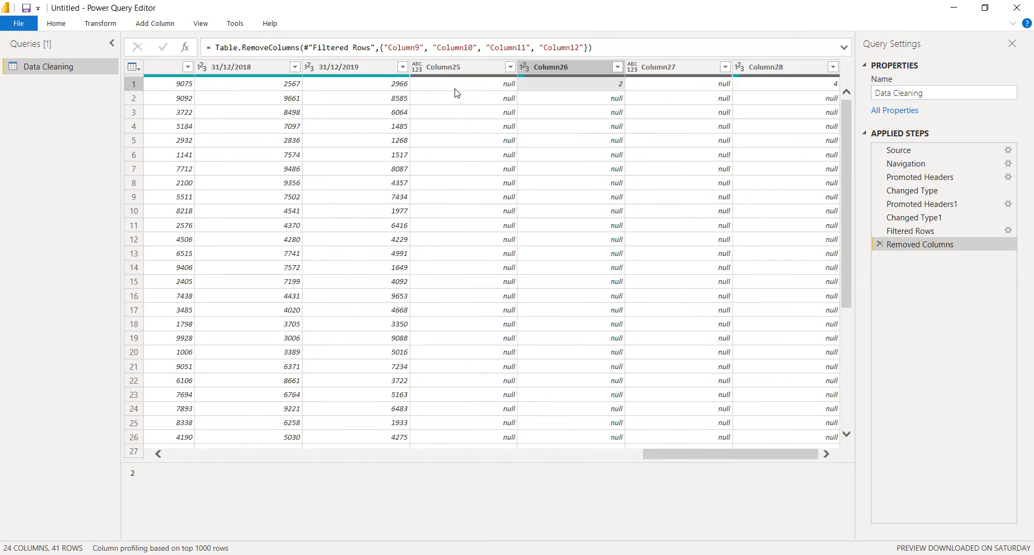
left_click(458, 69)
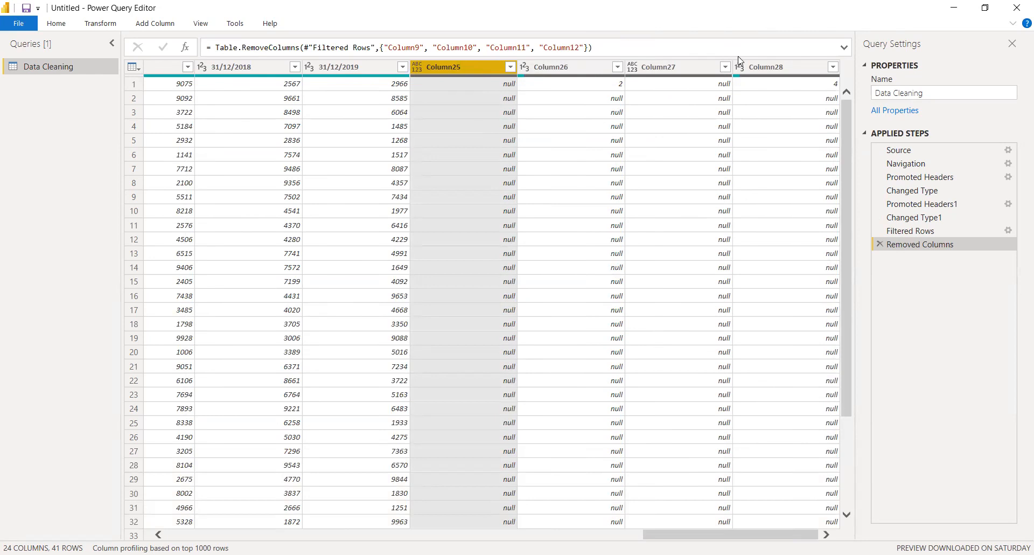
left_click(764, 67, "shift")
right_click(762, 63)
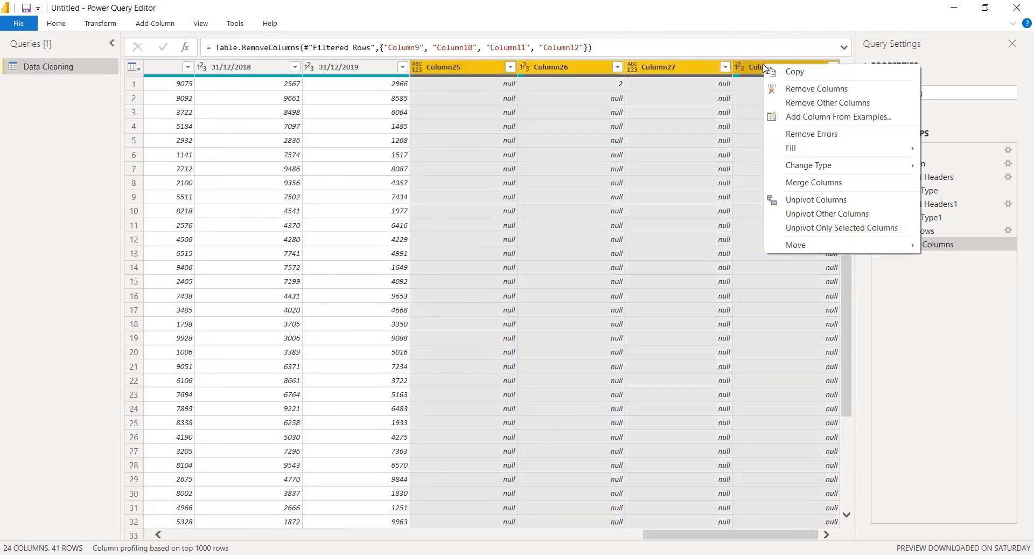
left_click(789, 86)
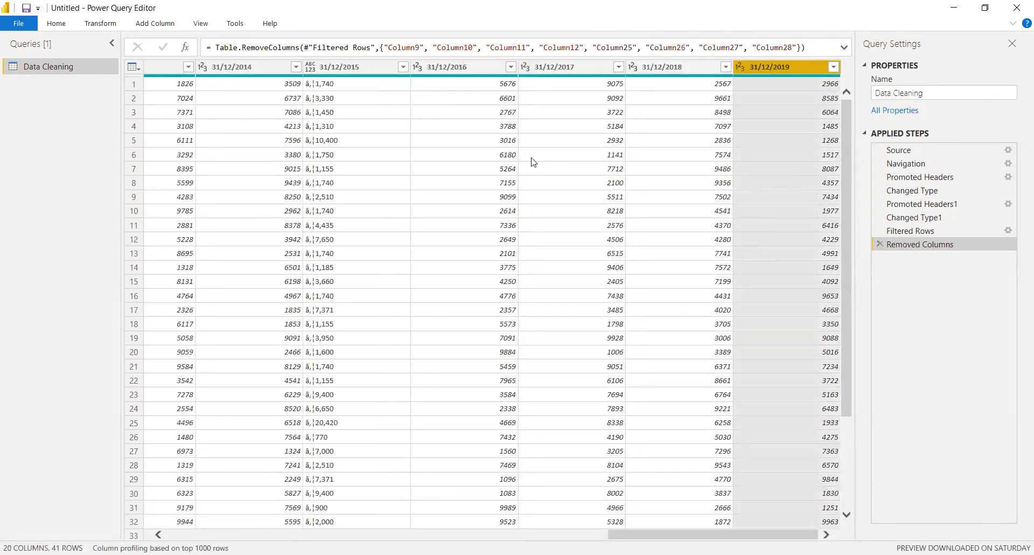
mouse_move(777, 535)
left_mouse_down()
mouse_move(357, 535)
mouse_move(777, 534)
left_mouse_up()
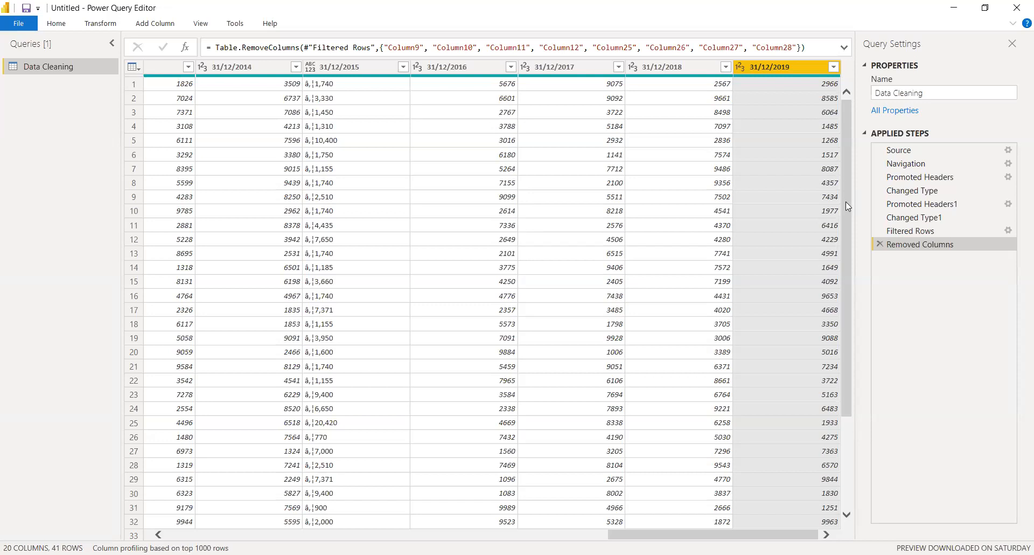
Delete the Removed Columns step from the query's applied steps.
left_click(878, 244)
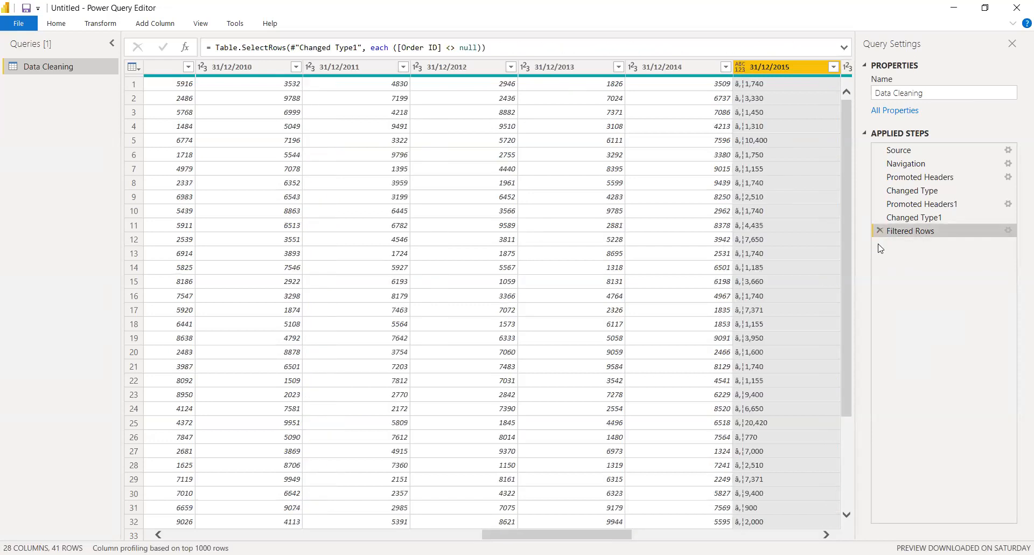
left_click_drag(598, 538, 422, 527)
left_click_drag(614, 533, 831, 531)
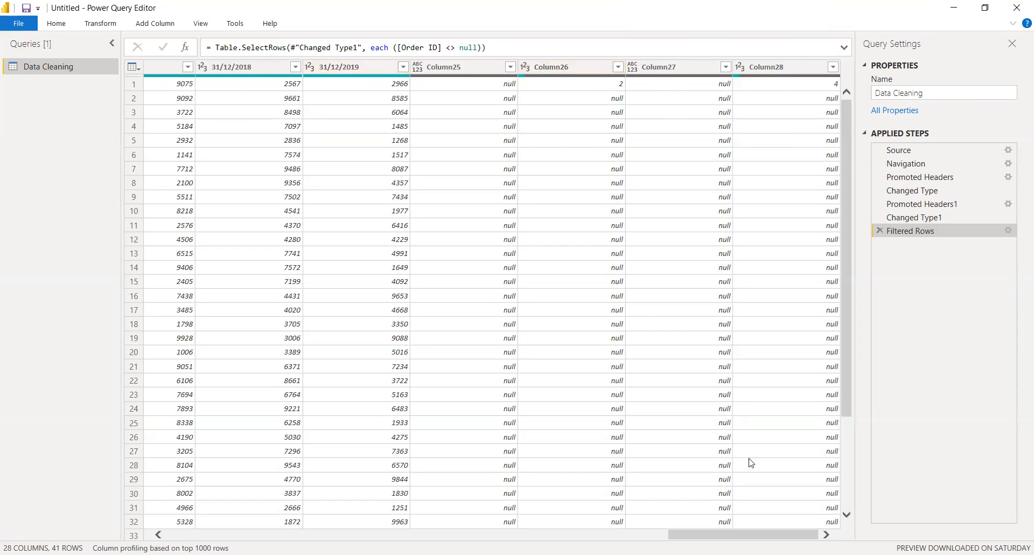
left_click_drag(720, 534, 236, 498)
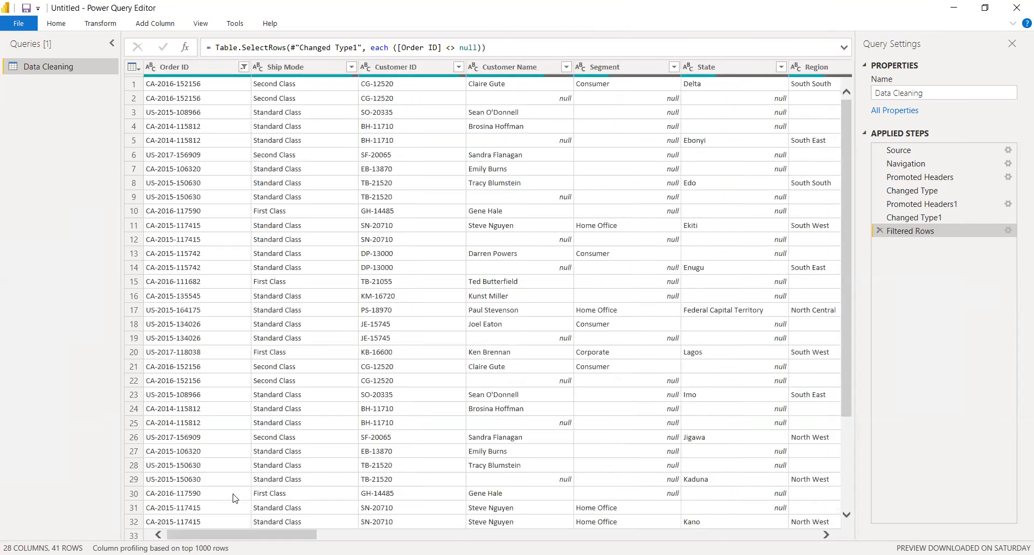
left_click_drag(229, 535, 540, 534)
mouse_move(396, 536)
left_mouse_down()
mouse_move(363, 530)
mouse_move(387, 530)
left_mouse_up()
left_click(322, 75)
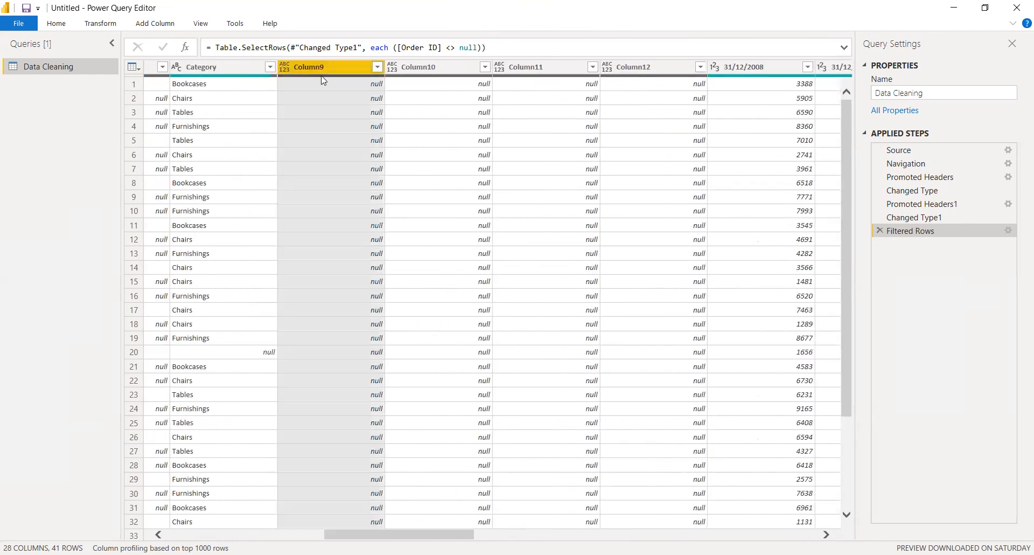
left_click(652, 69)
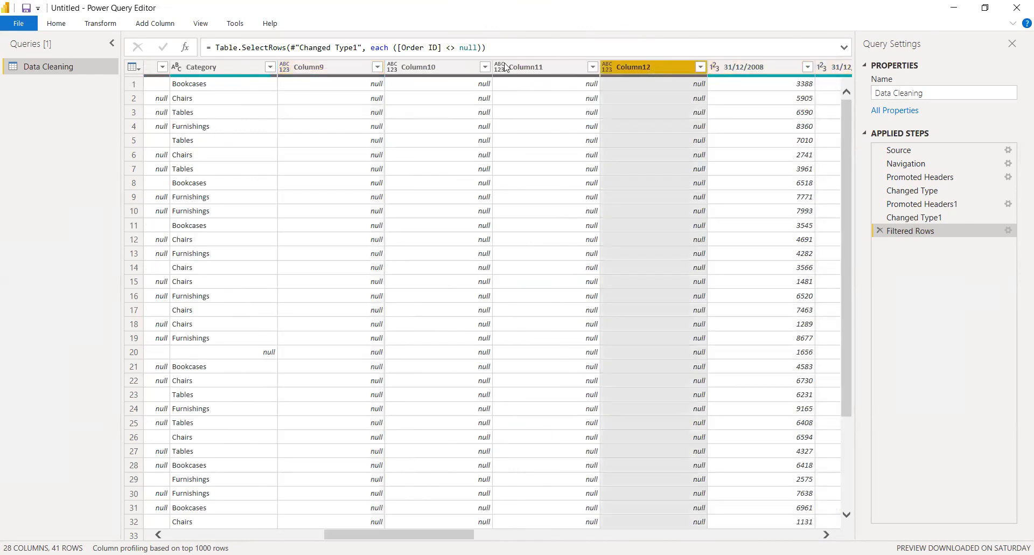
left_click(359, 67)
left_click(610, 67, "shift")
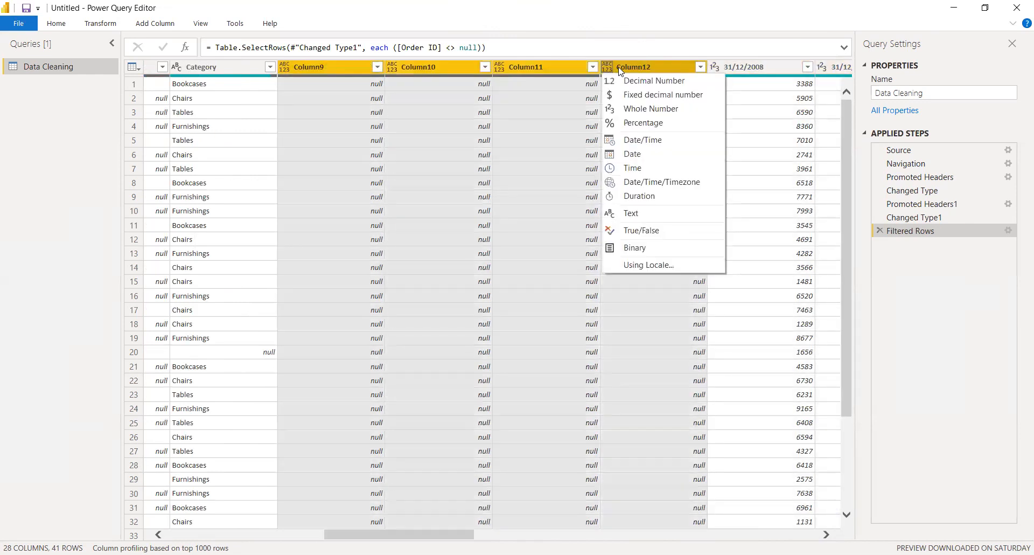
right_click(621, 64)
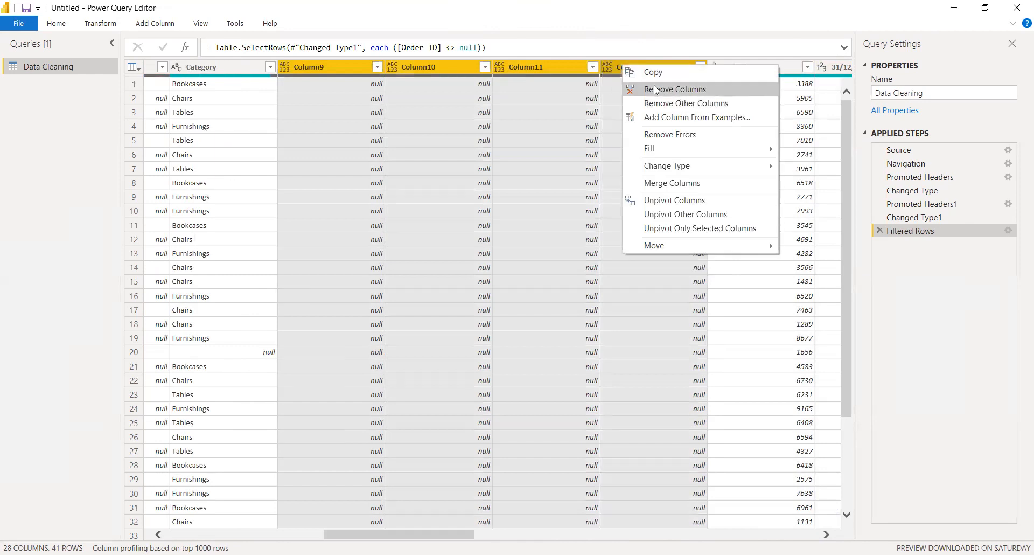
left_click(584, 32)
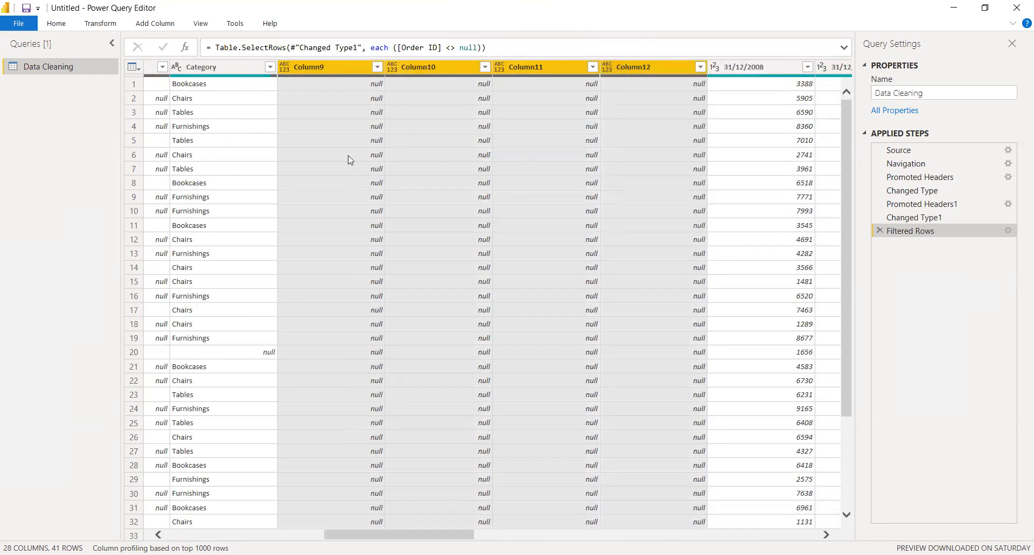
left_click(350, 169)
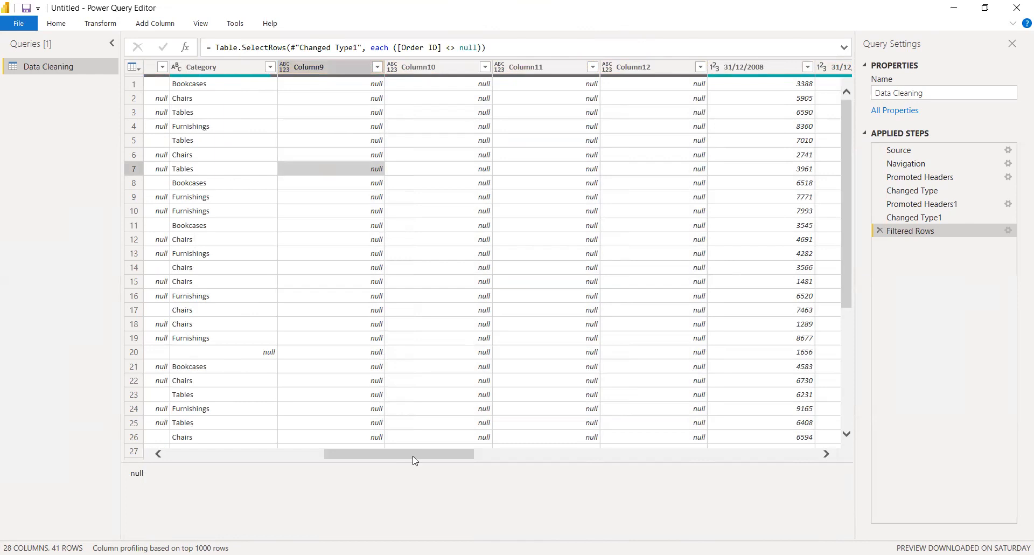
left_click_drag(415, 456, 253, 445)
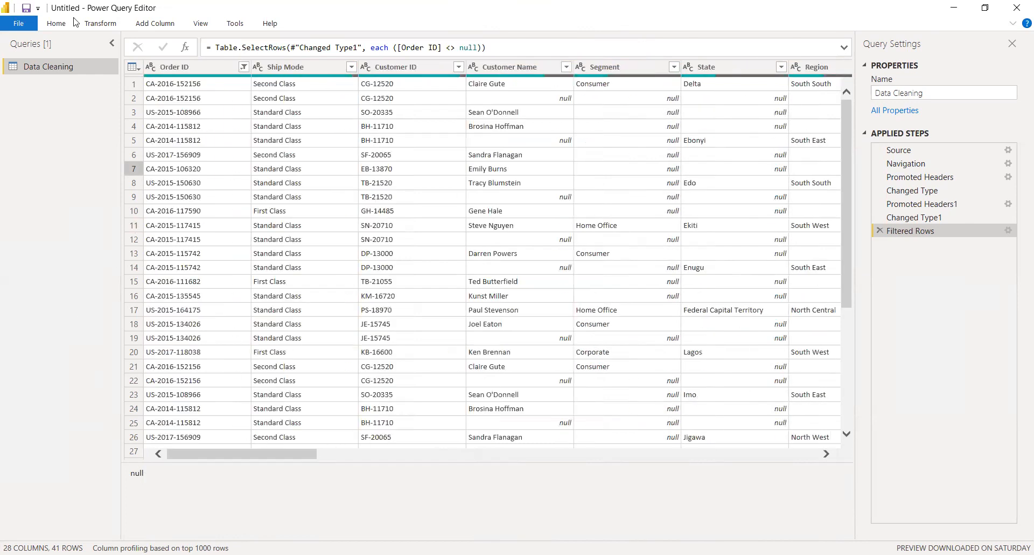
Start choosing which columns to keep and exclude Column9, Column10, Column11 and Column12.
left_click(90, 25)
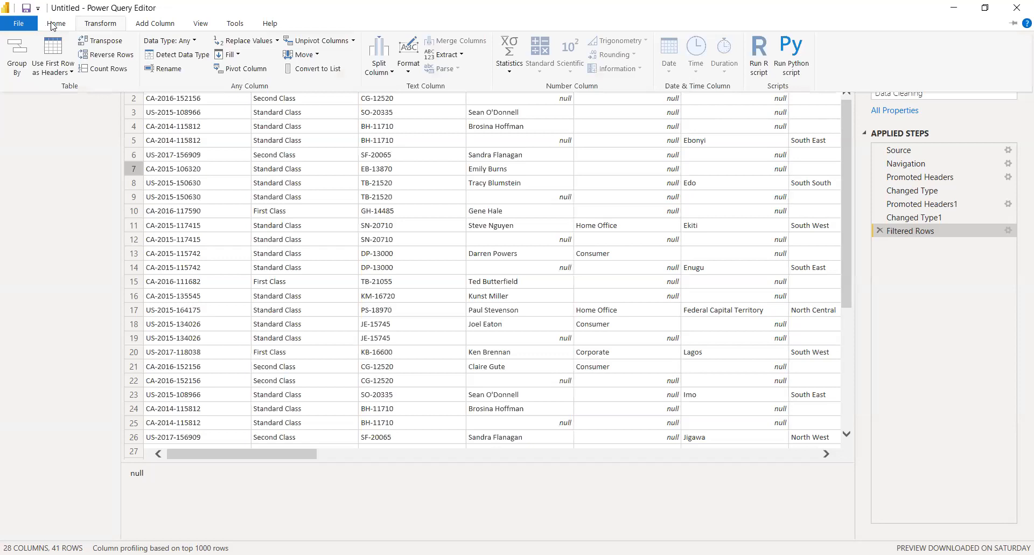
left_click(54, 25)
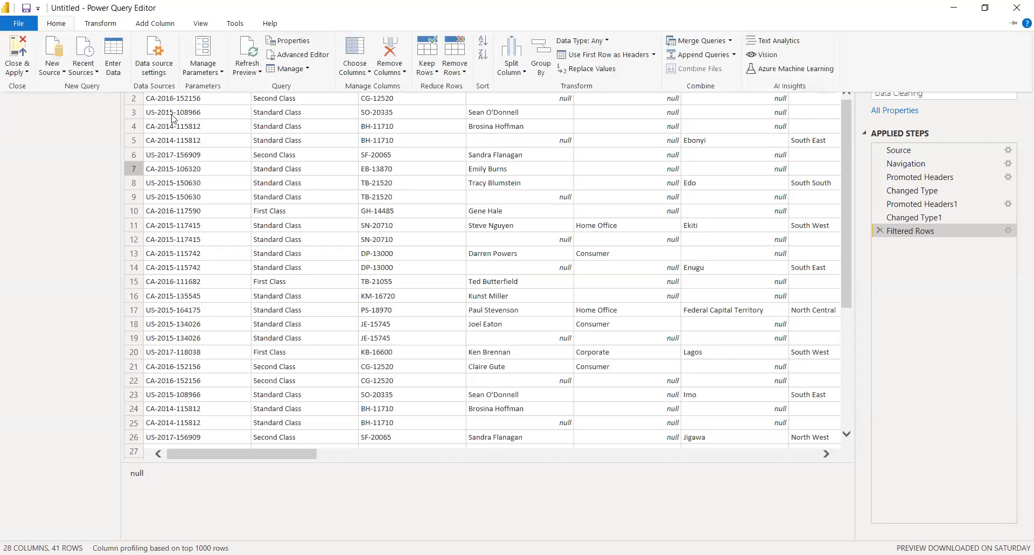
left_click(369, 73)
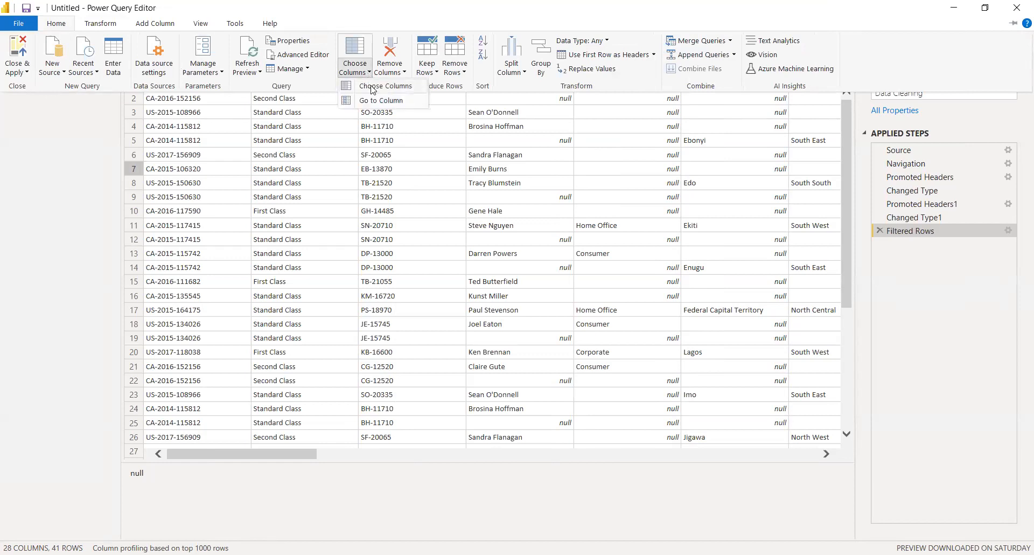
left_click(373, 90)
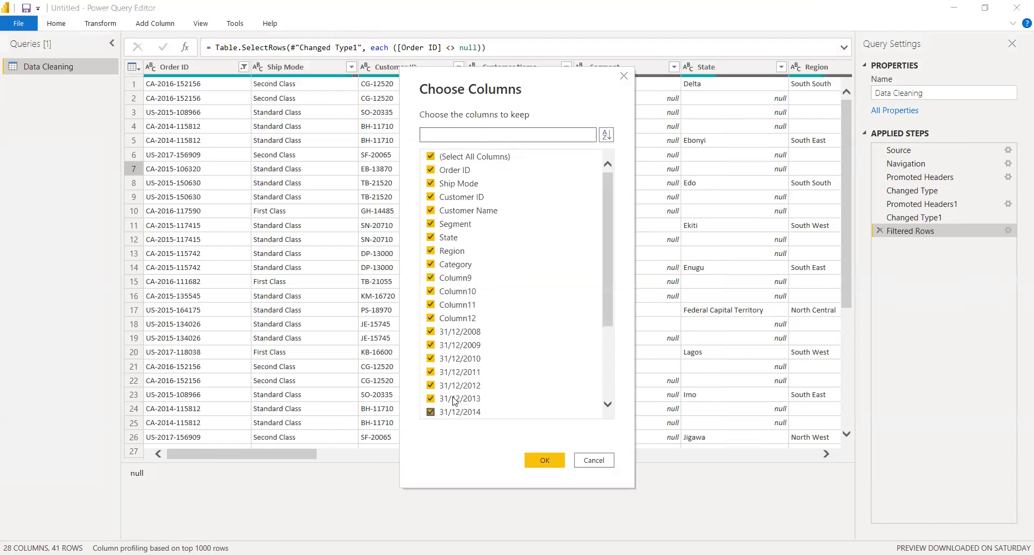
left_click(430, 278)
left_click(431, 291)
left_click(431, 306)
left_click(431, 319)
Also exclude Column25, Column26, Column27 and Column28, and apply the column selection.
left_click_drag(604, 249, 609, 355)
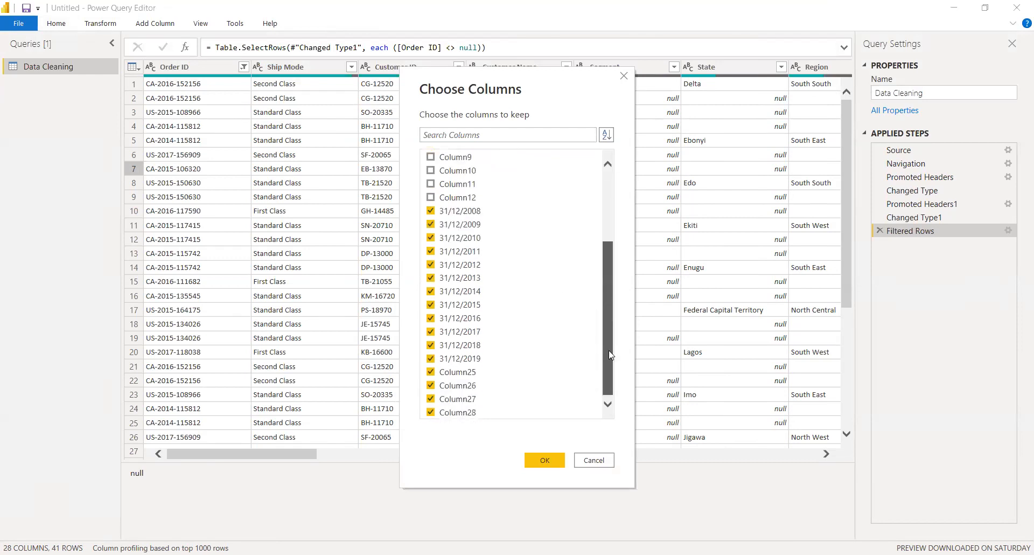
left_click(431, 372)
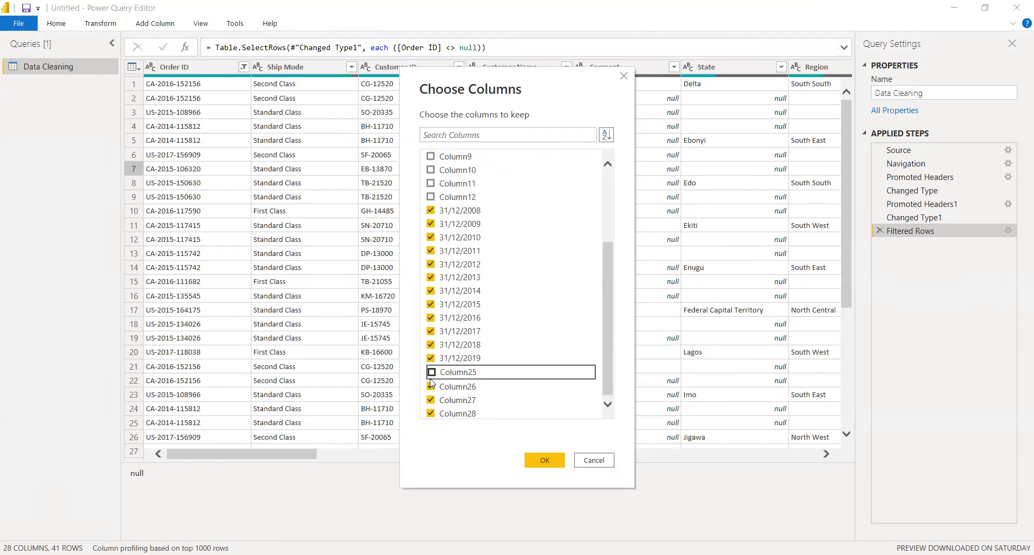
left_click(432, 386)
left_click(432, 399)
left_click(431, 413)
mouse_move(607, 346)
left_mouse_down()
mouse_move(612, 262)
mouse_move(614, 351)
left_mouse_up()
left_click(557, 458)
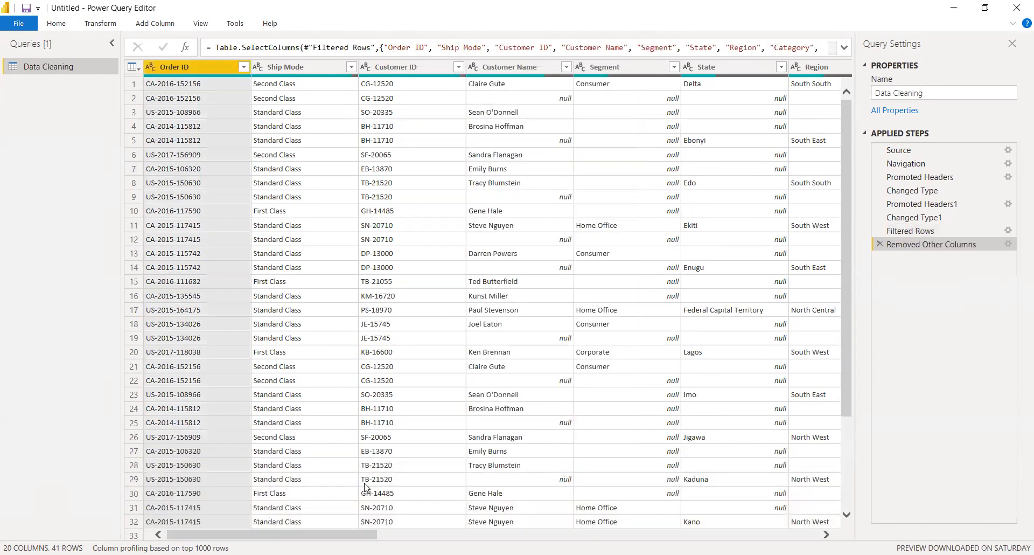
Examine the remaining columns from Order ID to the yearly dates, checking Customer Name and Segment for null cells.
left_click_drag(347, 537, 92, 509)
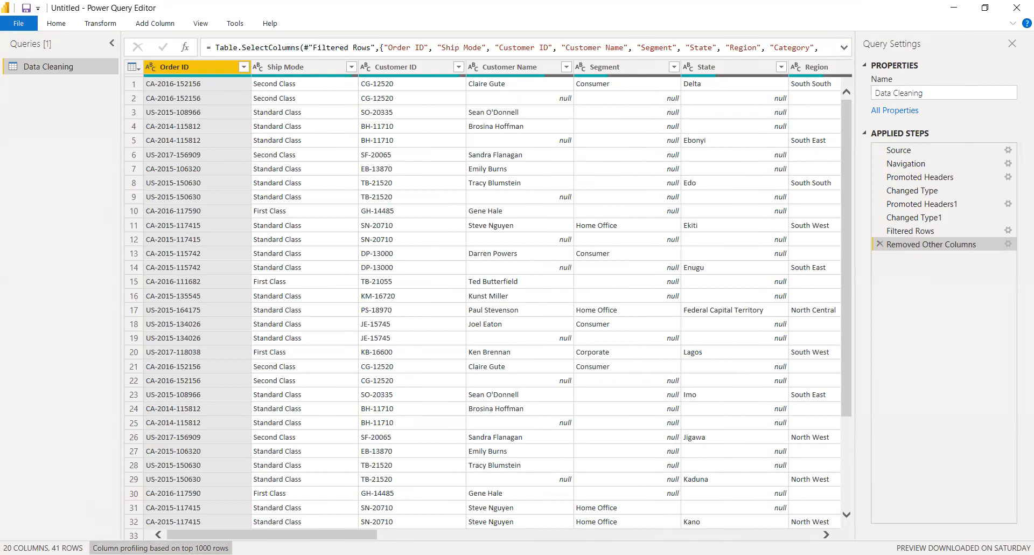
left_click_drag(297, 534, 442, 534)
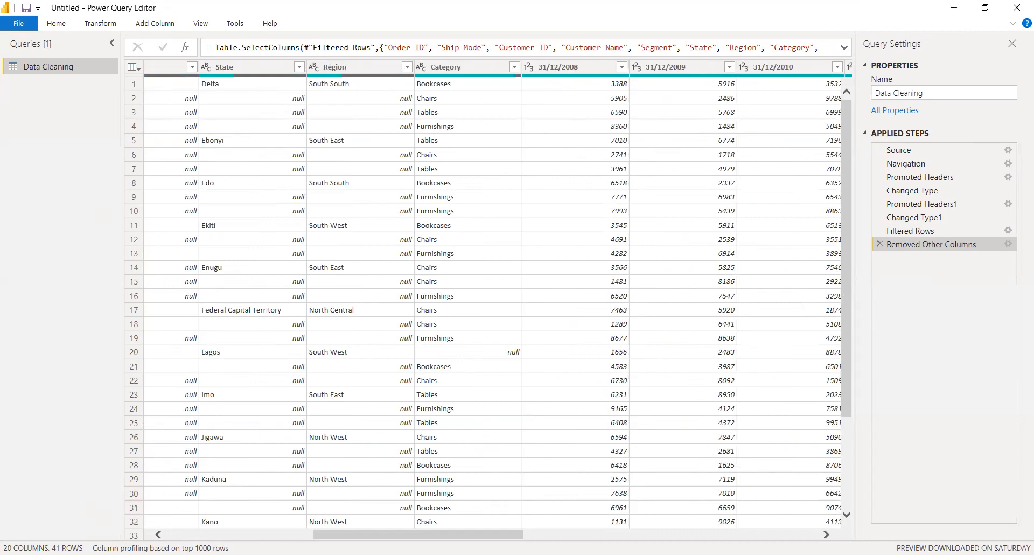
left_click_drag(446, 534, 299, 533)
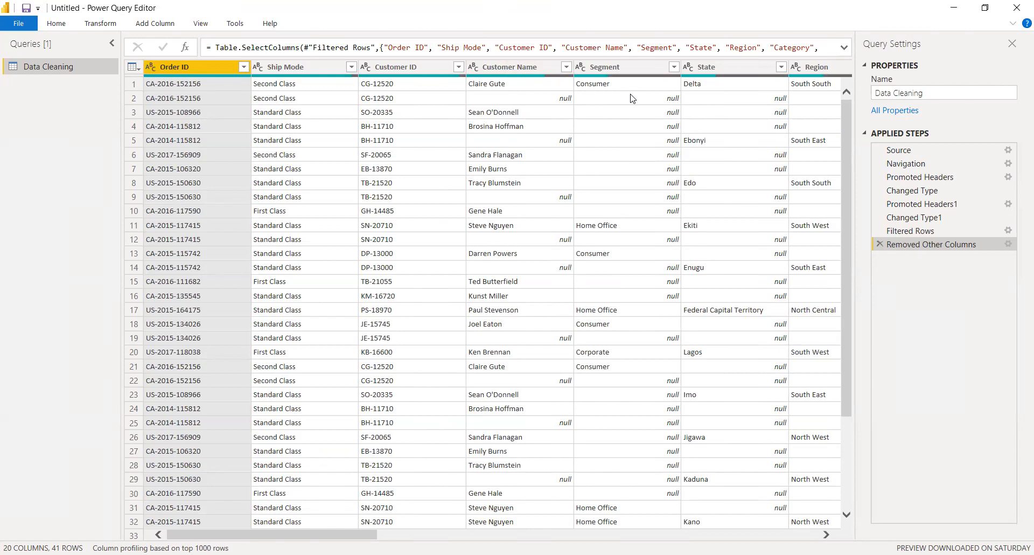
left_click(503, 67)
right_click(503, 67)
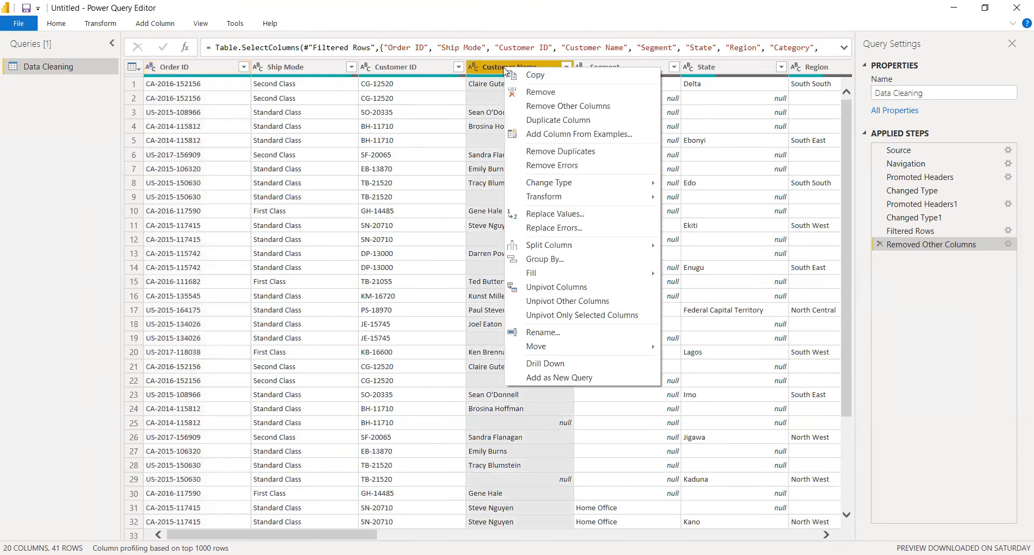
left_click(493, 52)
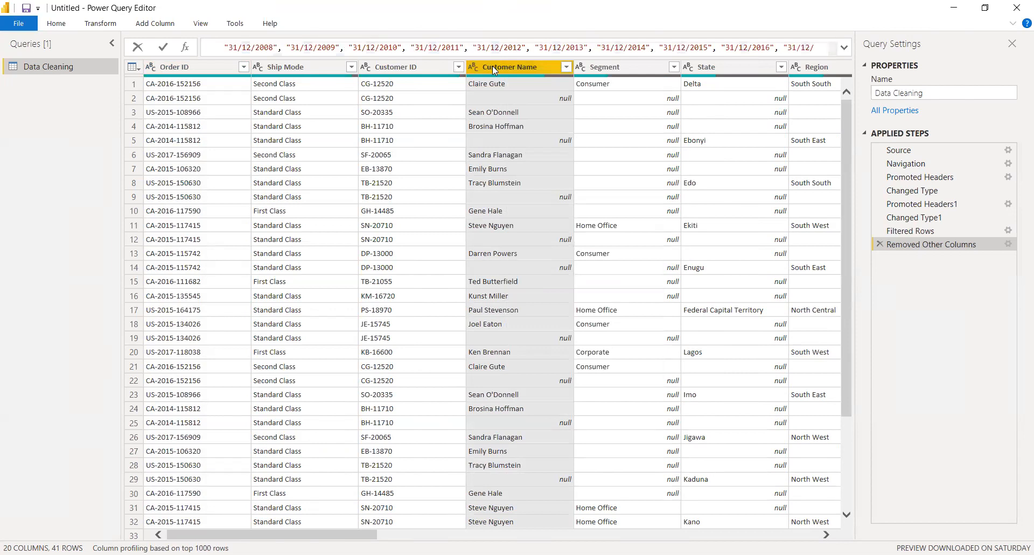
left_click(614, 67)
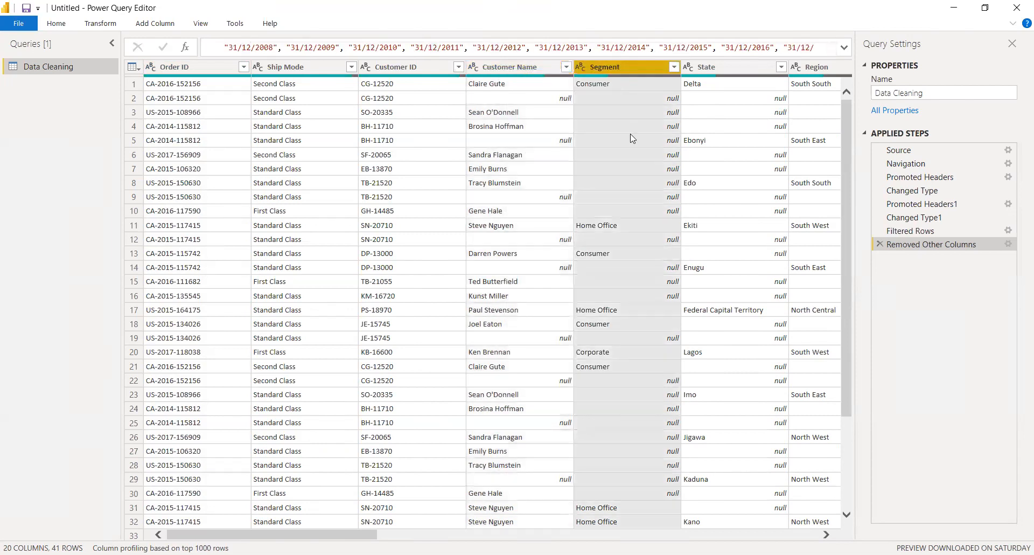
left_click(490, 64)
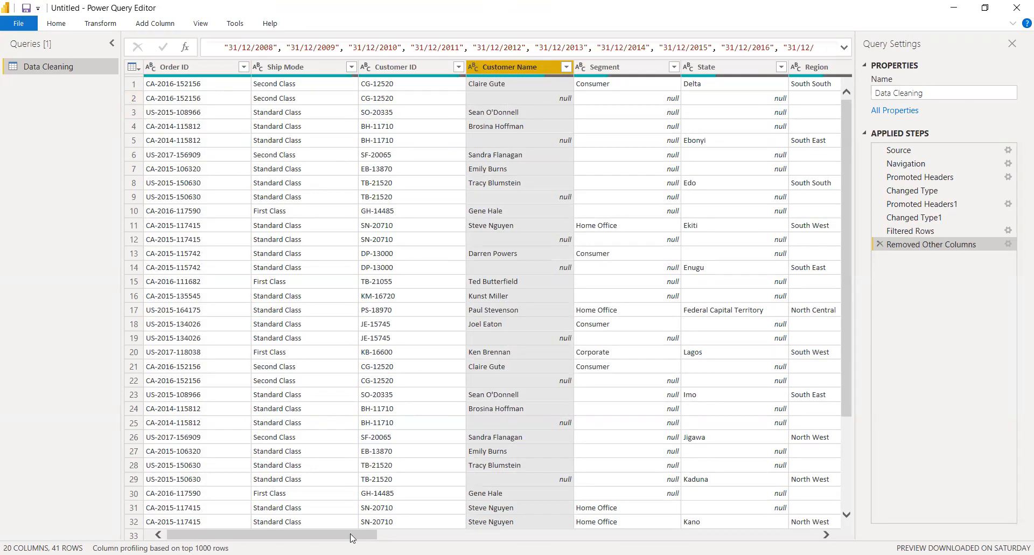
mouse_move(343, 536)
left_mouse_down()
mouse_move(784, 536)
mouse_move(345, 536)
left_mouse_up()
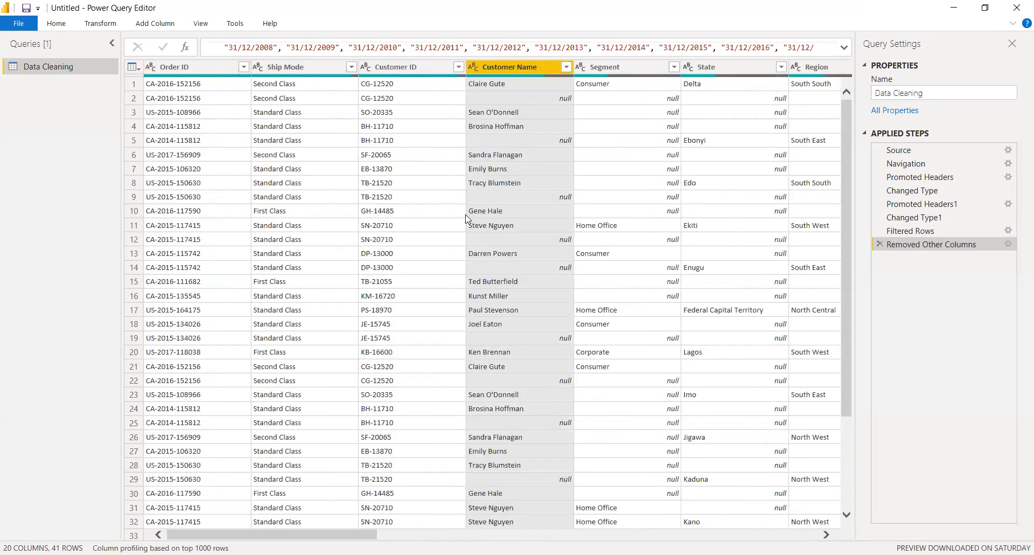
left_click(535, 103)
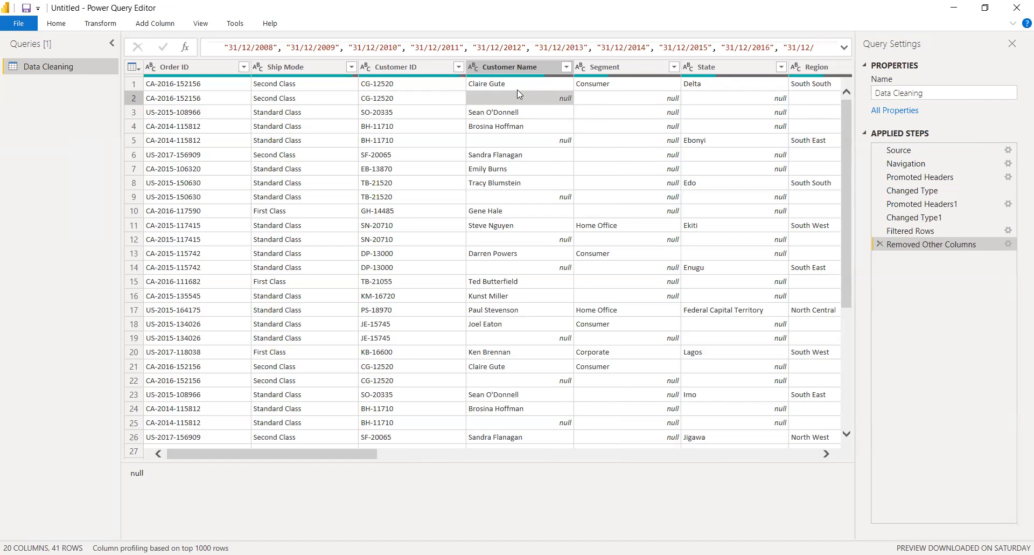
mouse_move(848, 117)
left_mouse_down()
mouse_move(849, 214)
mouse_move(848, 116)
left_mouse_up()
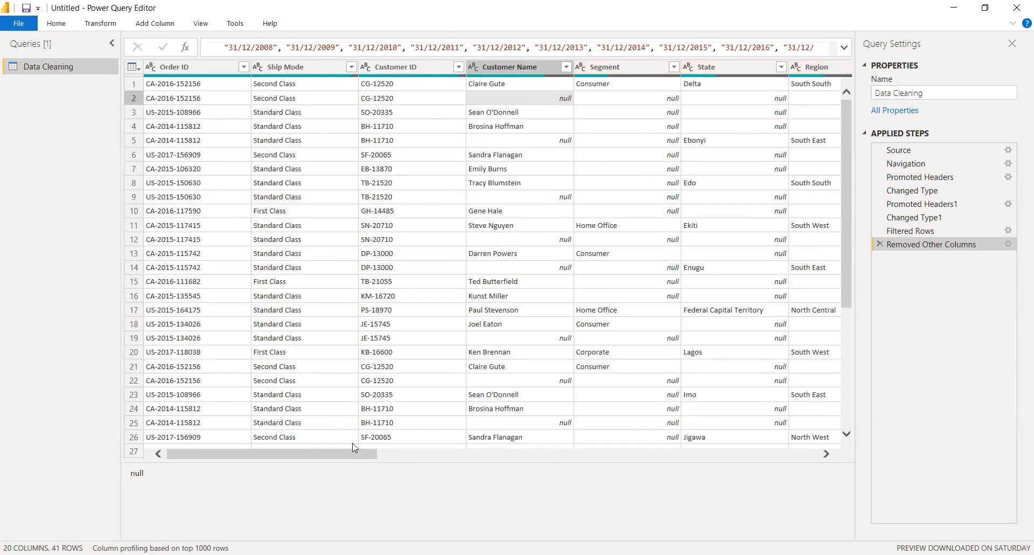
left_click_drag(350, 452, 431, 454)
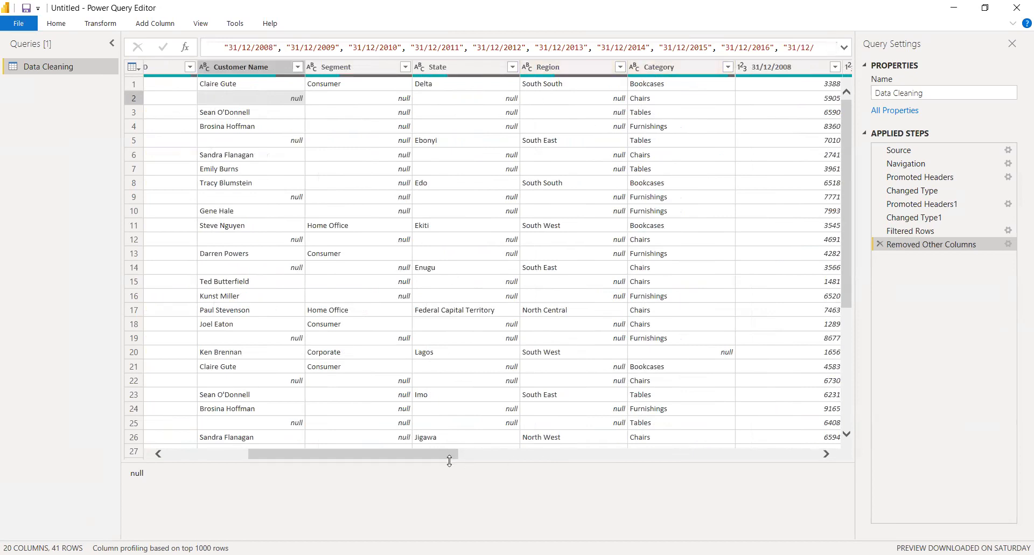
left_click_drag(431, 454, 350, 454)
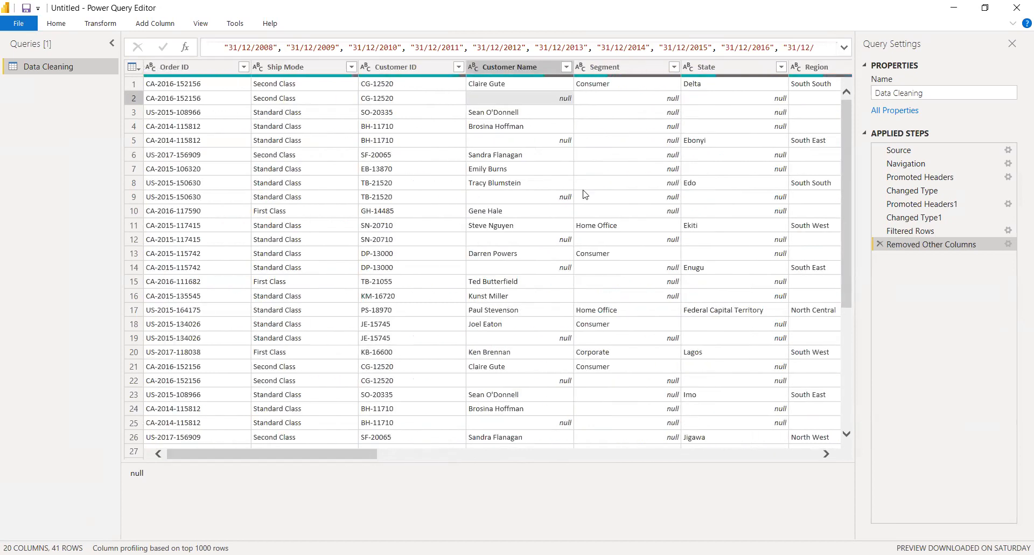
Select the Customer Name column and examine its null cells and the available Fill directions.
left_click(527, 65)
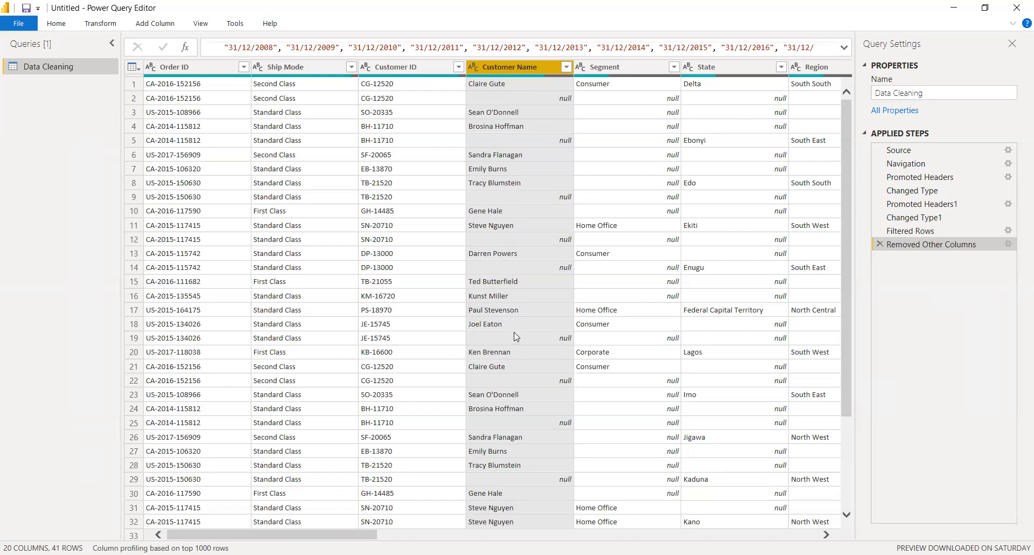
left_click(94, 24)
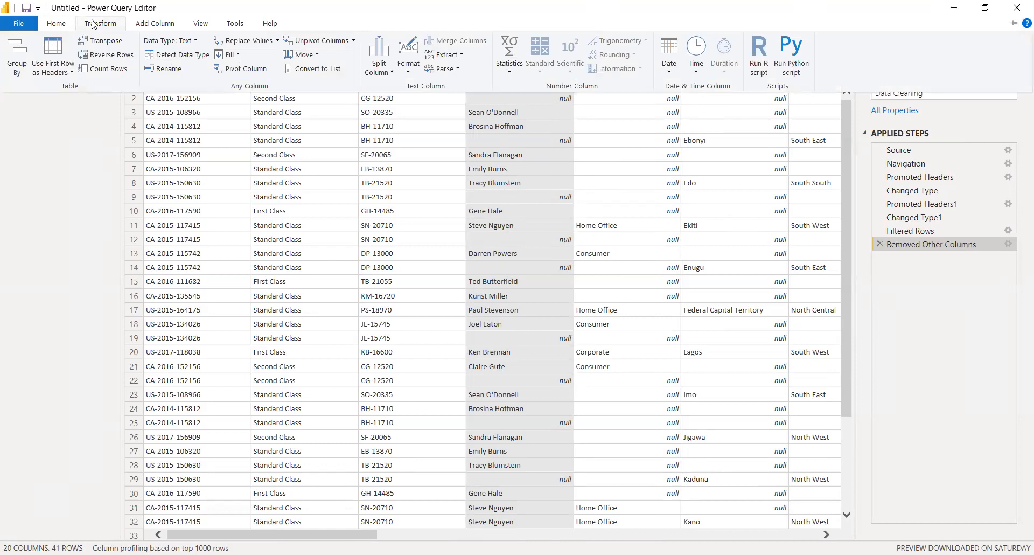
left_click(546, 81)
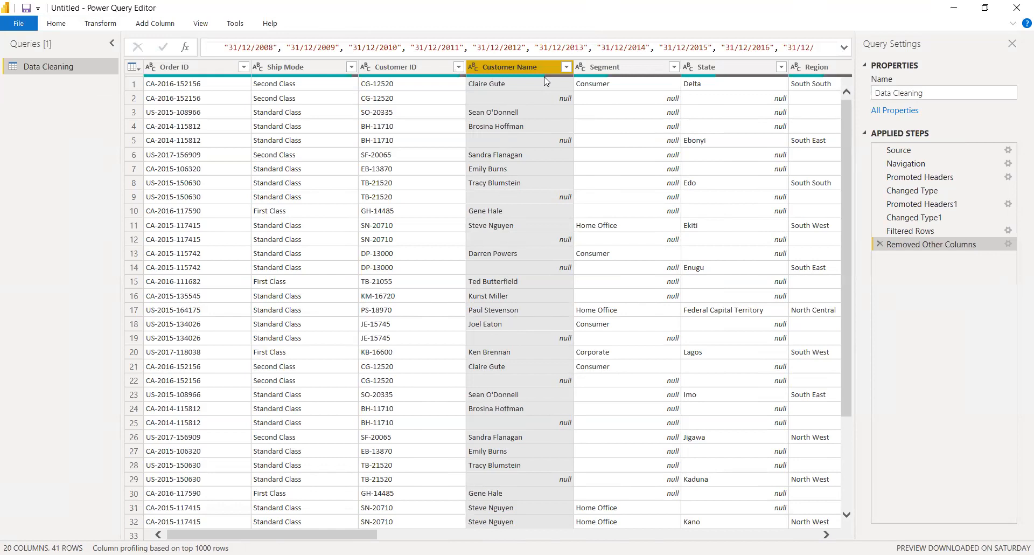
mouse_move(546, 81)
scroll(846, 215, "down", 3)
scroll(834, 64, "up", 3)
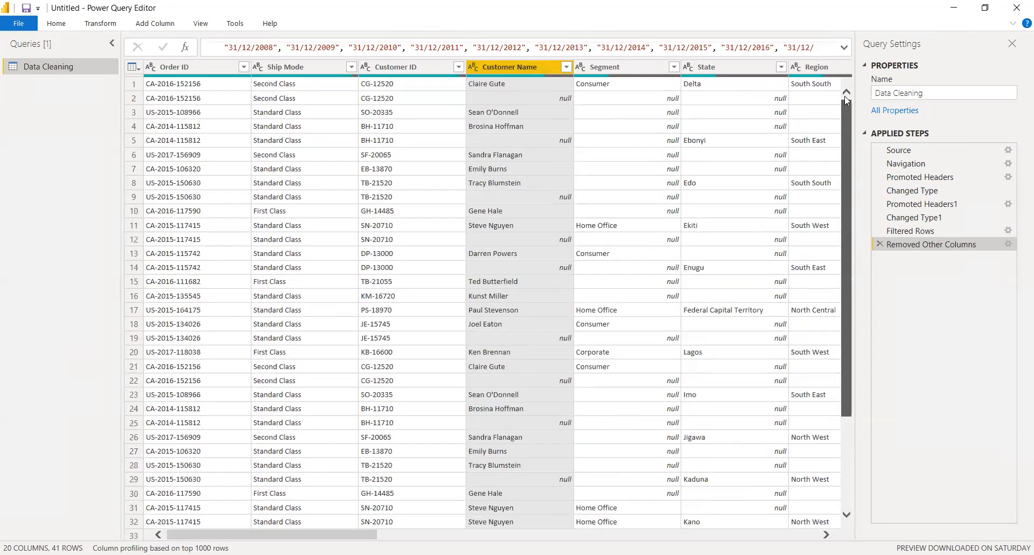
mouse_move(847, 127)
left_mouse_down()
mouse_move(848, 184)
mouse_move(846, 111)
left_mouse_up()
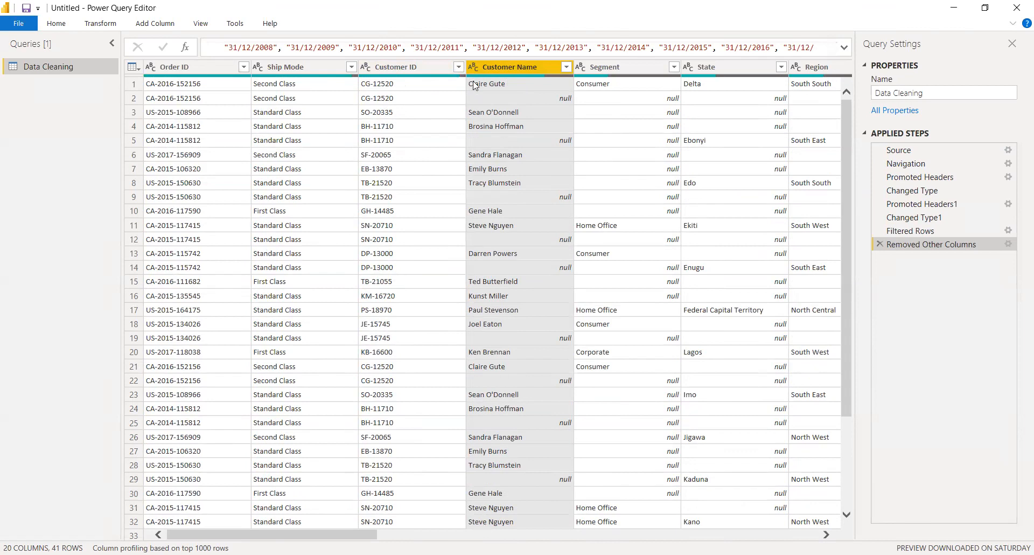
left_click(93, 26)
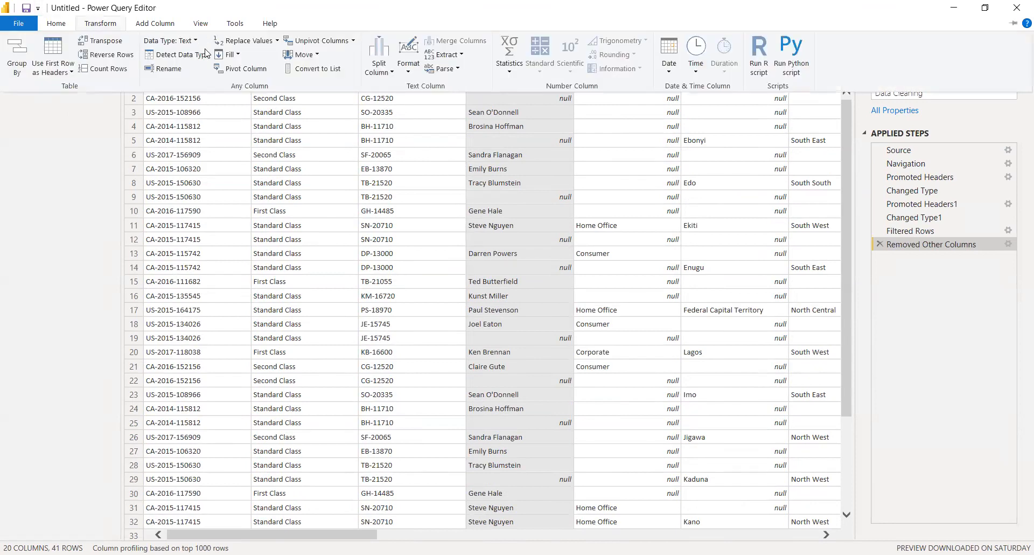
left_click(239, 55)
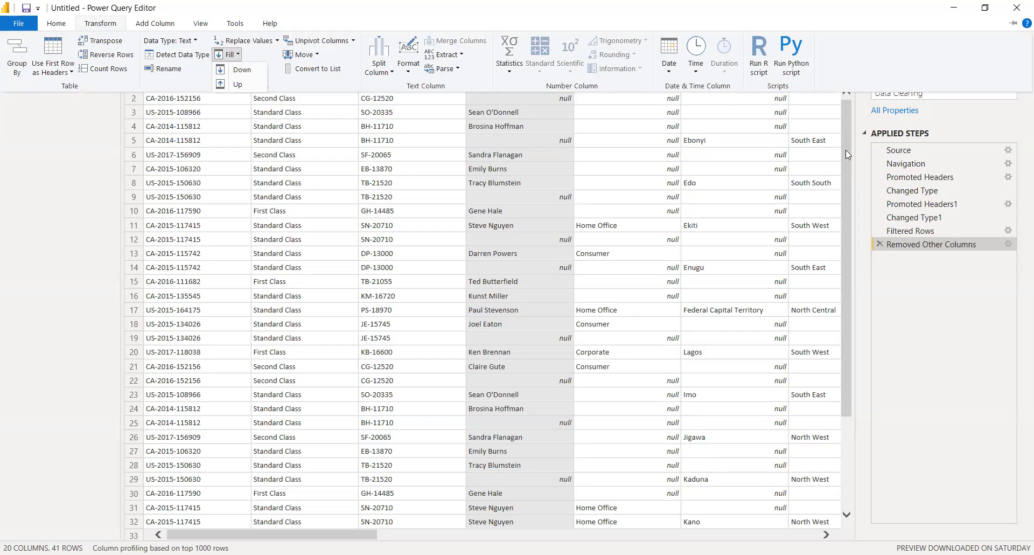
left_click(785, 172)
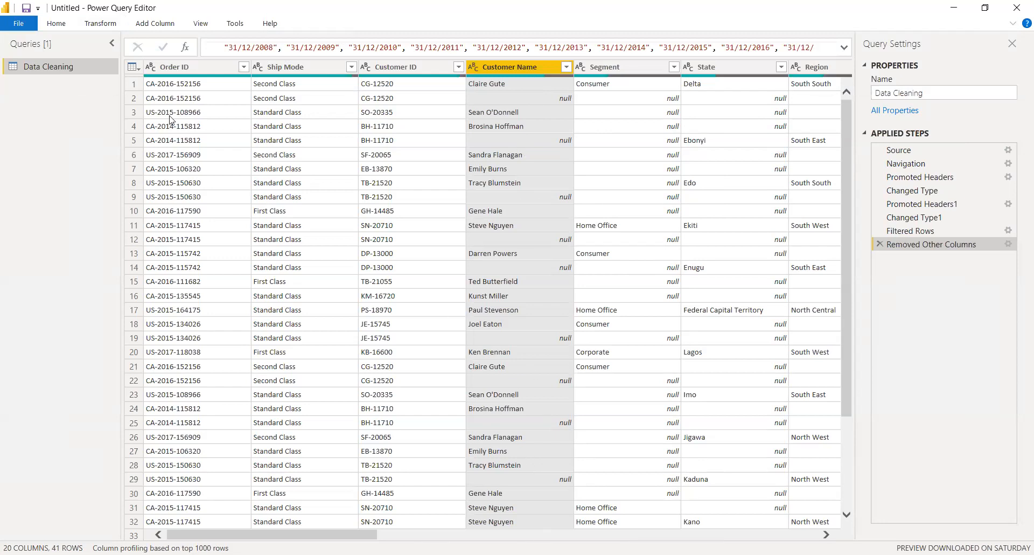
Fill the null cells of the Customer Name column down and remove that fill from the applied steps again.
left_click(69, 25)
scroll(239, 58, "down", 1)
left_click(238, 55)
left_click(244, 79)
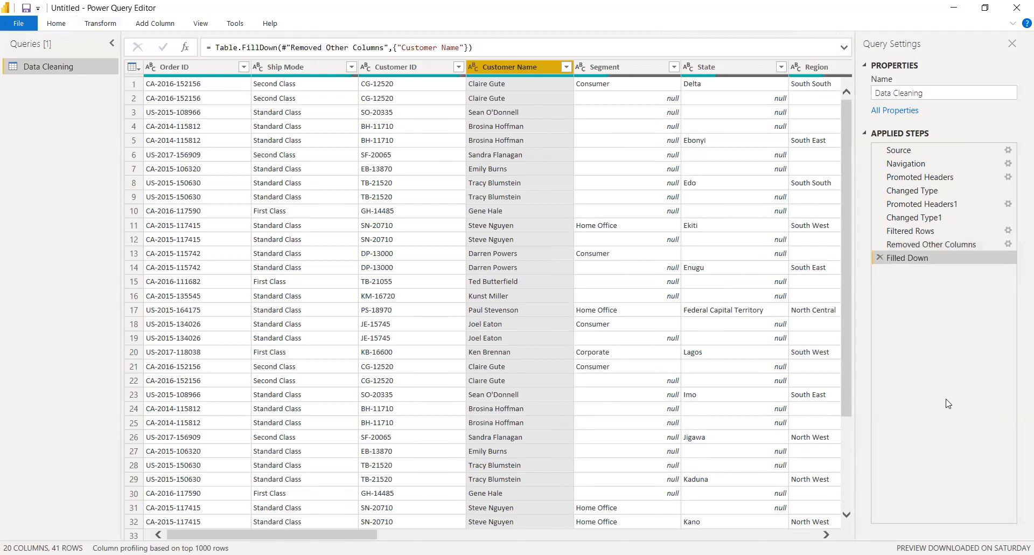
left_click_drag(848, 181, 814, 5)
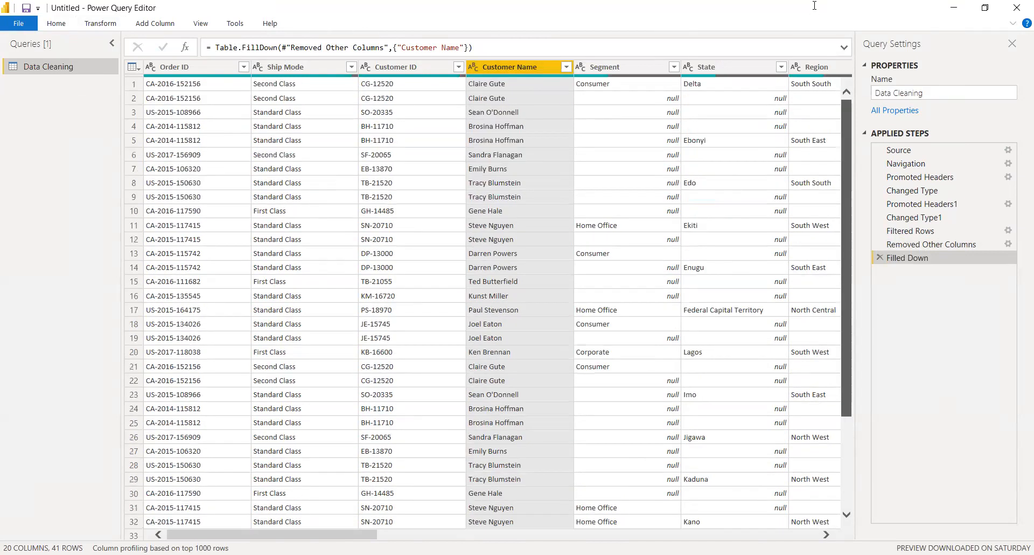
left_click(880, 258)
Repeat the Fill Down on the Customer Name column alone and delete the resulting Filled Down step.
left_click(505, 64)
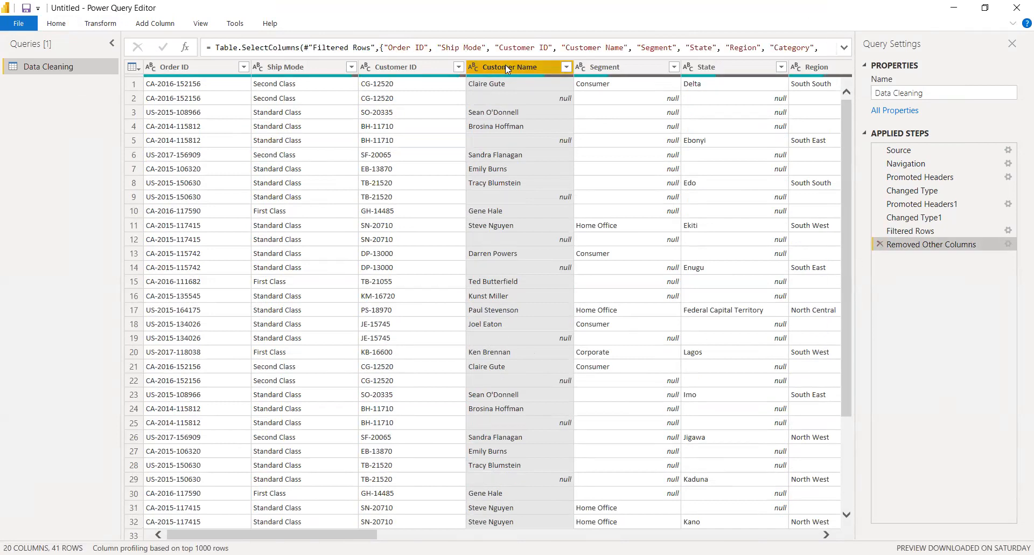
left_click(111, 25)
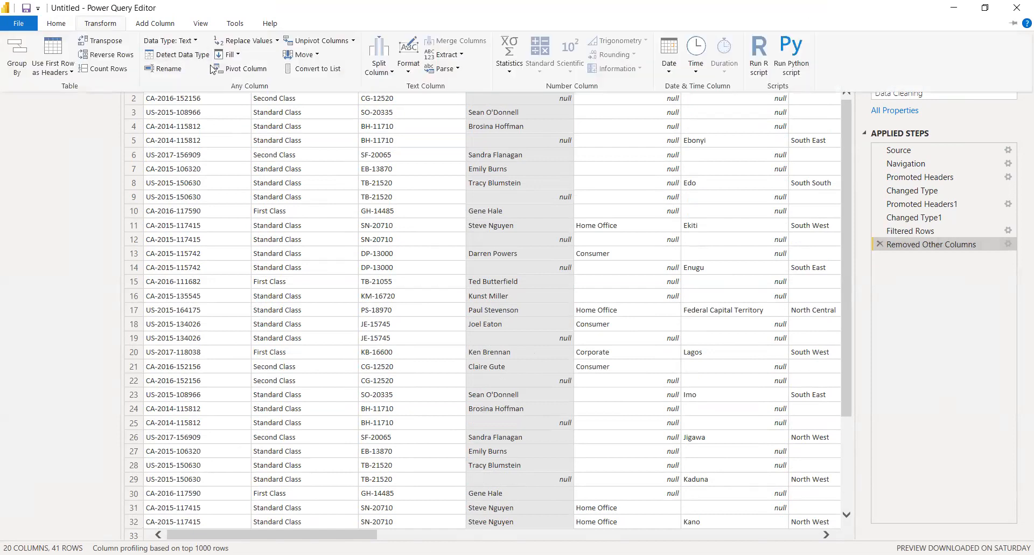
left_click(240, 55)
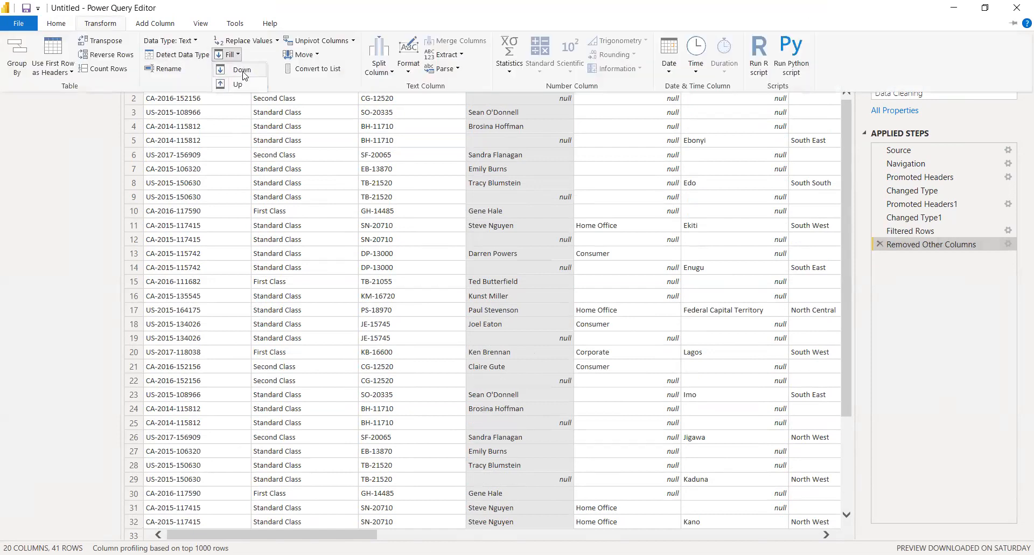
left_click(242, 71)
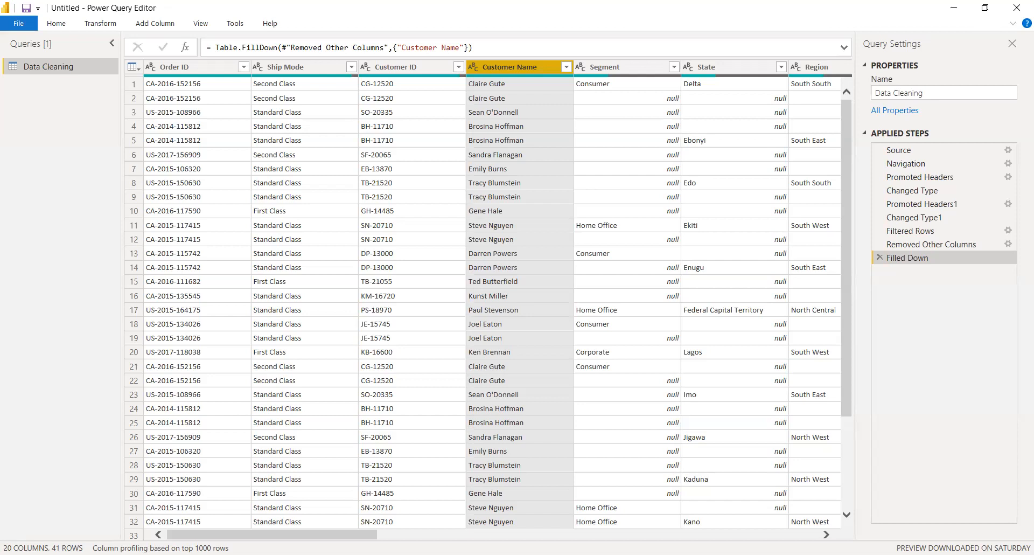
left_click(880, 258)
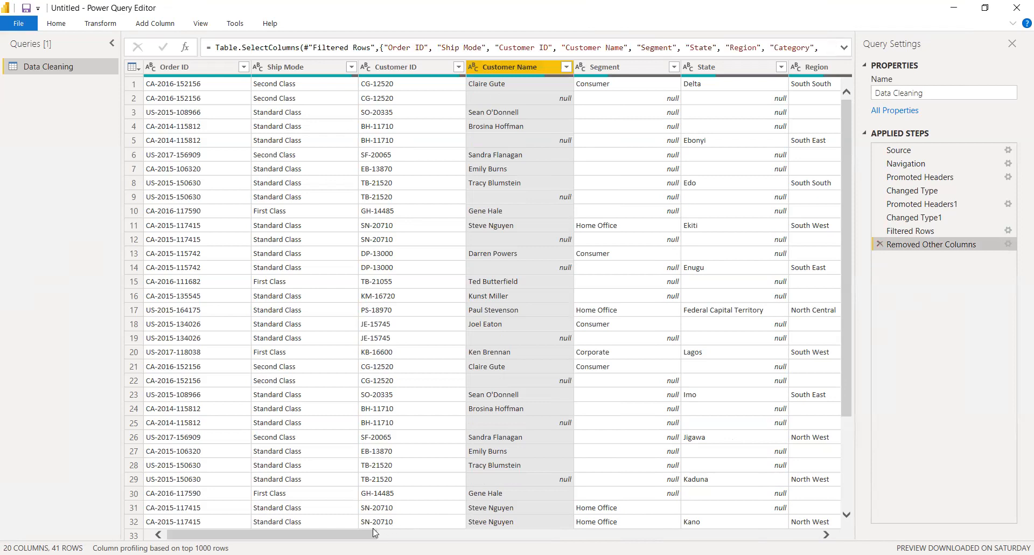
Fill down the nulls in all columns from Customer Name through Category, and delete the Filled Down step after checking it.
left_click_drag(340, 534, 426, 534)
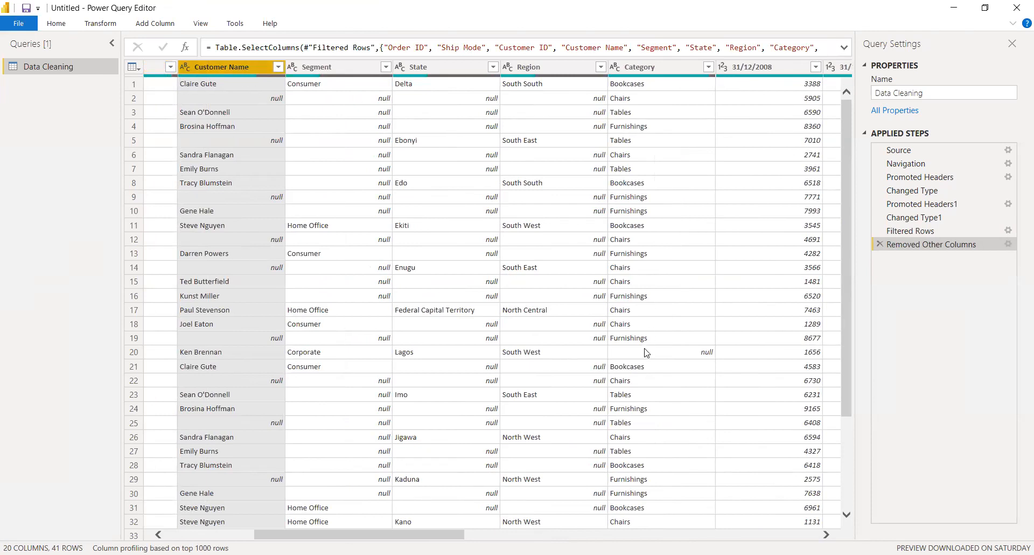
left_click(650, 72, "shift")
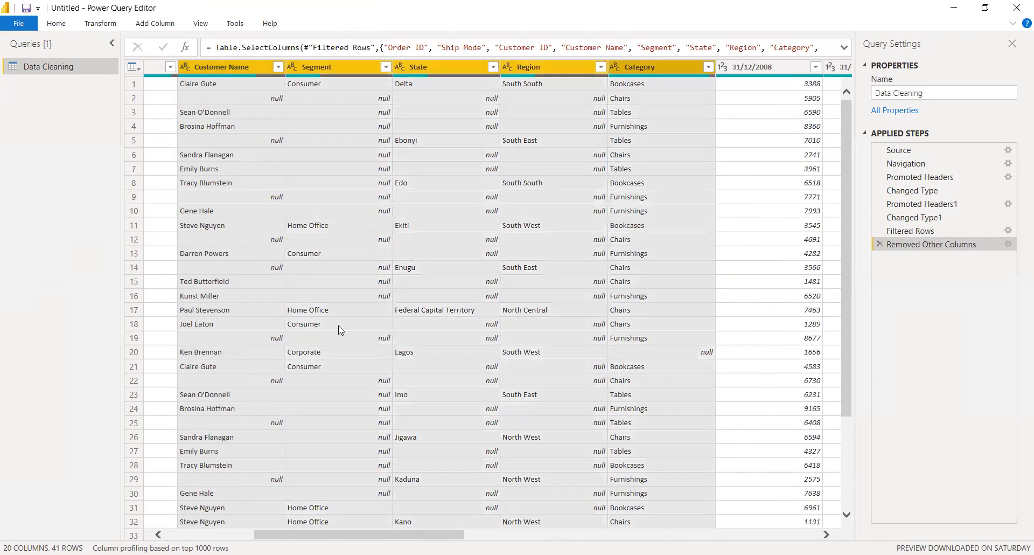
left_click(99, 25)
left_click(237, 55)
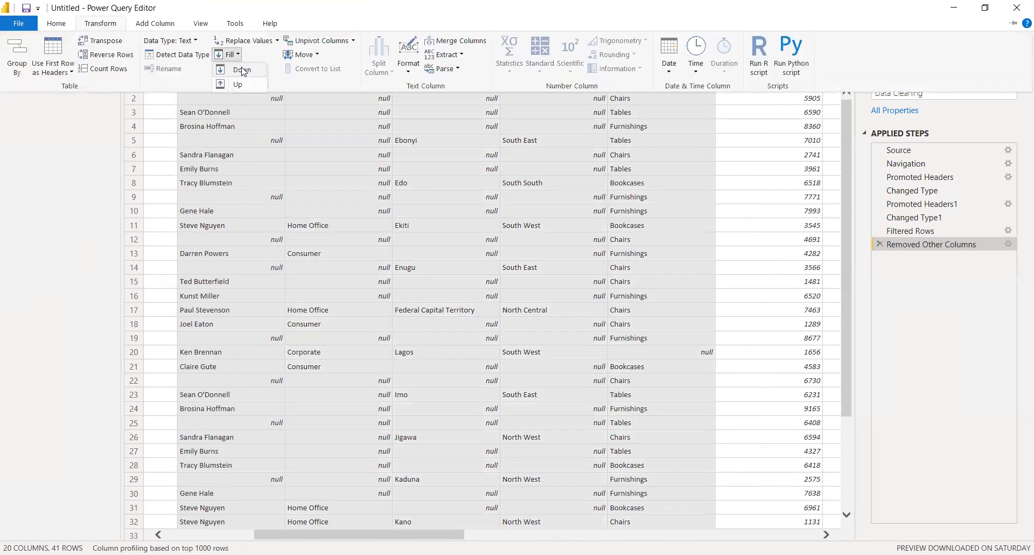
left_click(238, 76)
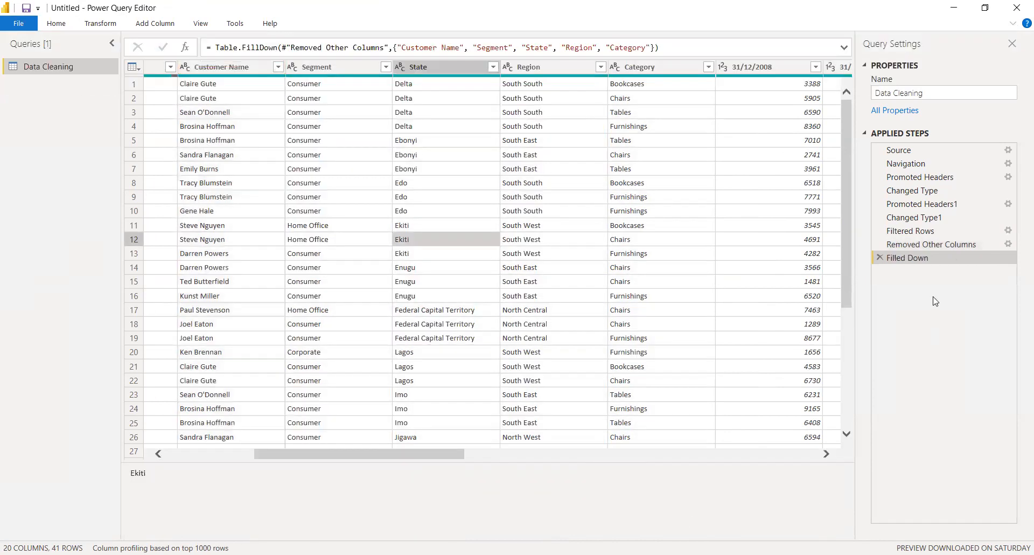
left_click_drag(849, 127, 864, 66)
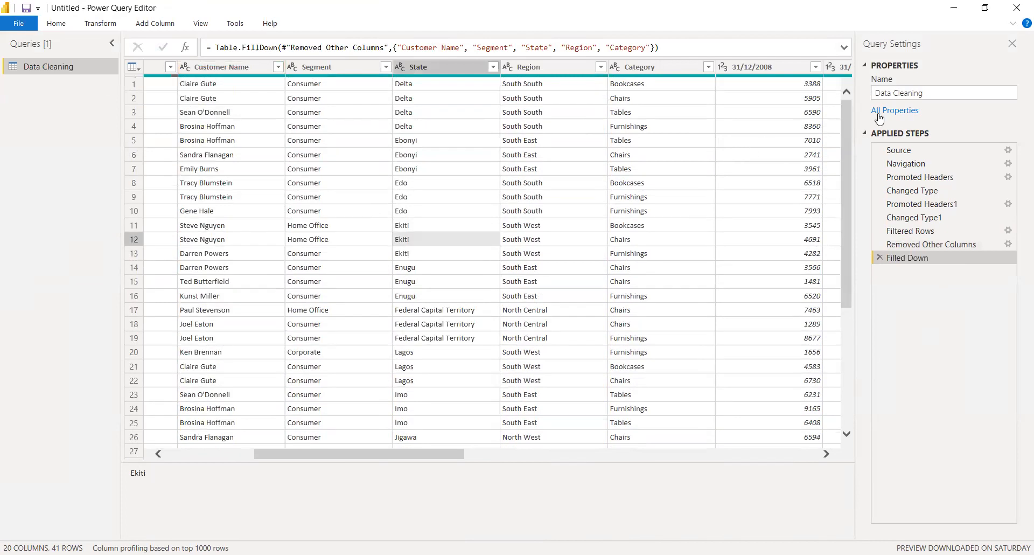
left_click_drag(849, 149, 845, 63)
left_click(879, 257)
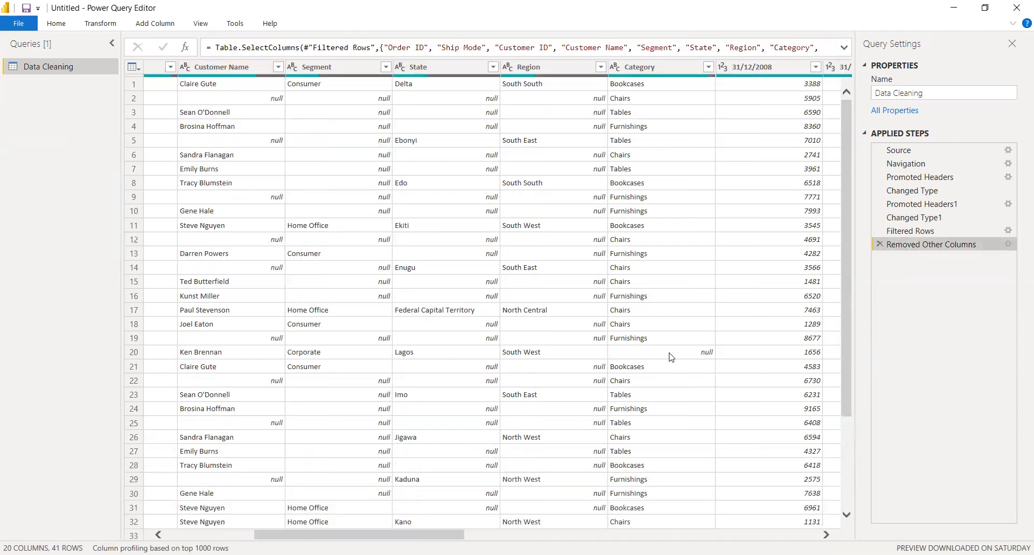
Apply Fill Down once more to Customer Name, Segment, State, Region and Category together.
left_click_drag(843, 243, 818, 10)
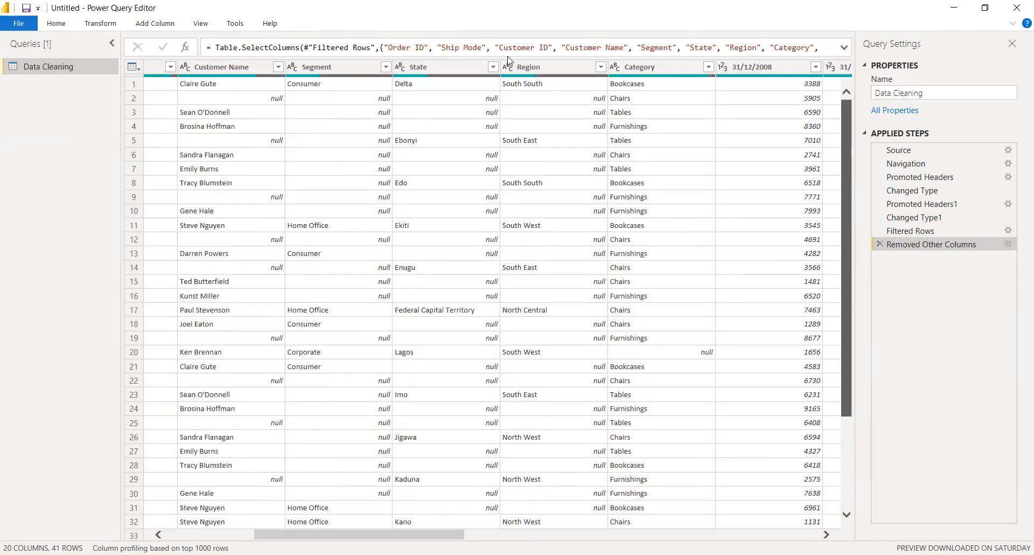
left_click(235, 66)
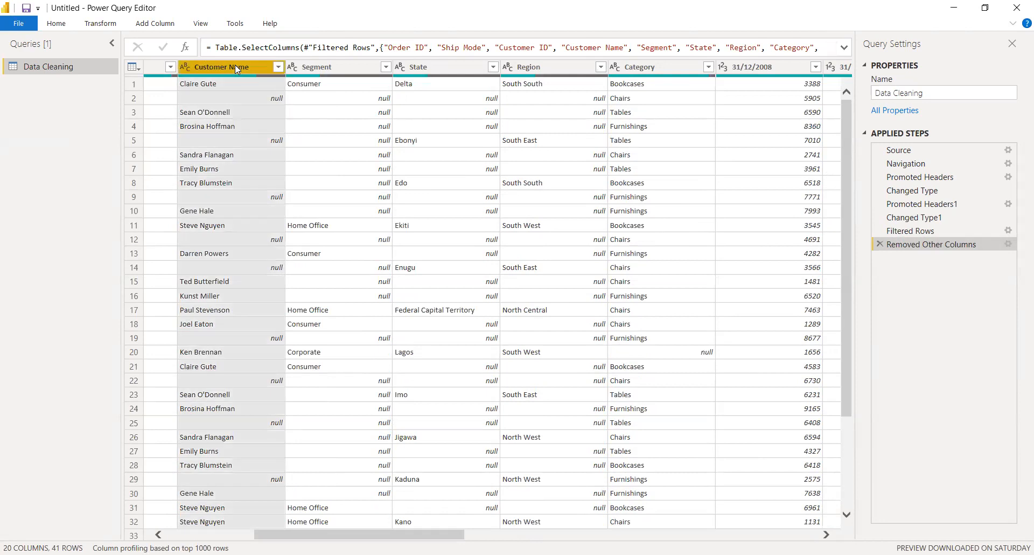
left_click(631, 68, "shift")
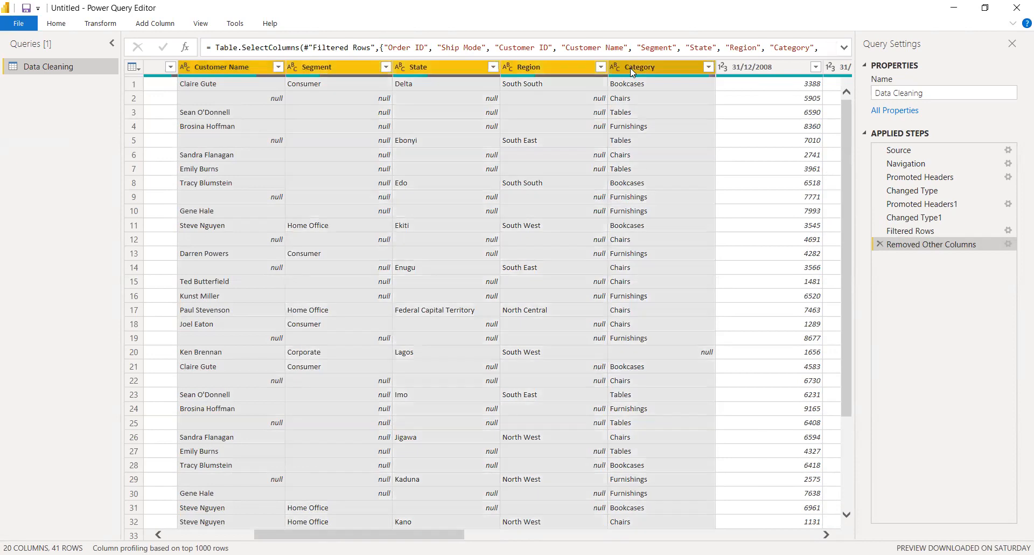
right_click(630, 68)
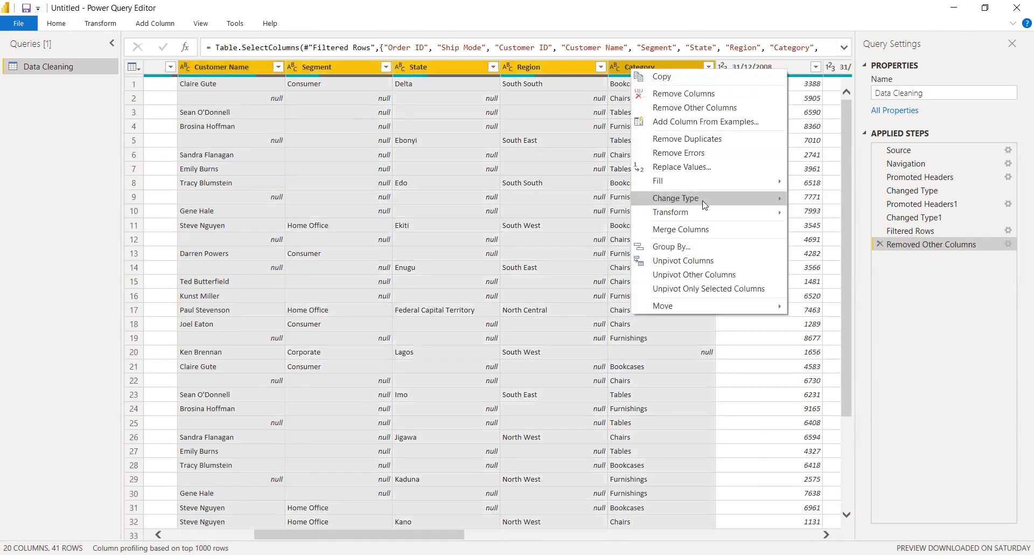
mouse_move(769, 177)
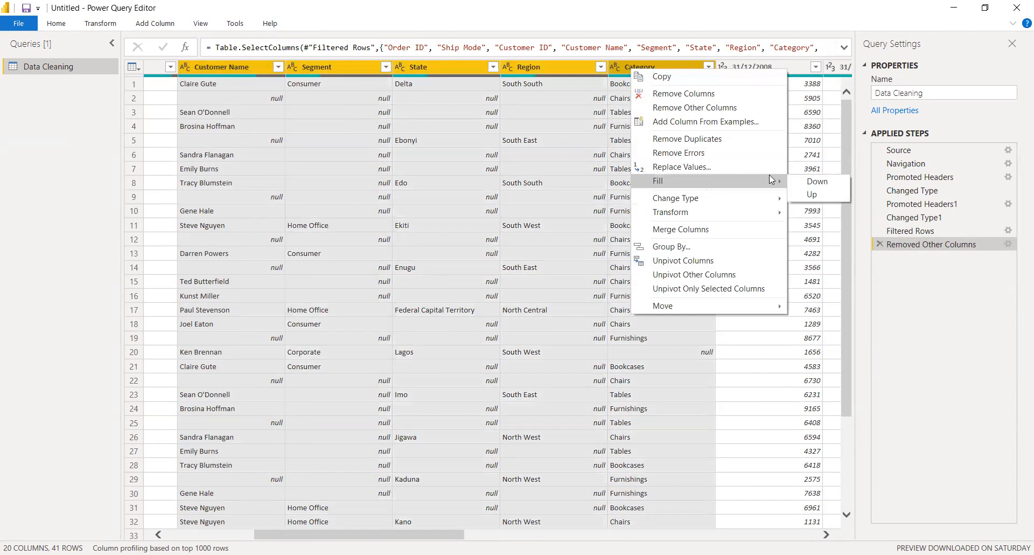
left_click(811, 183)
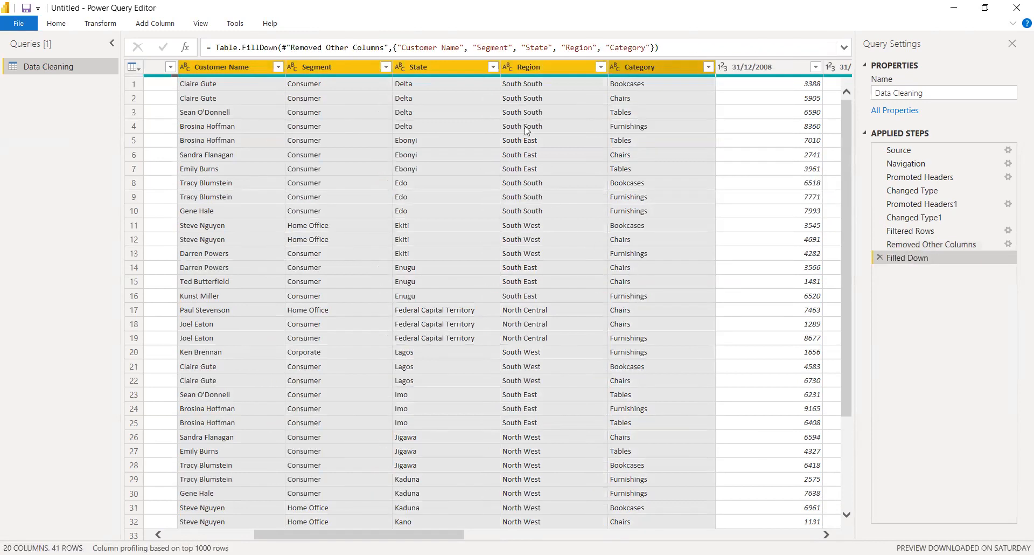
Review the filled columns and delete the Filled Down step from the query's applied steps.
right_click(258, 68)
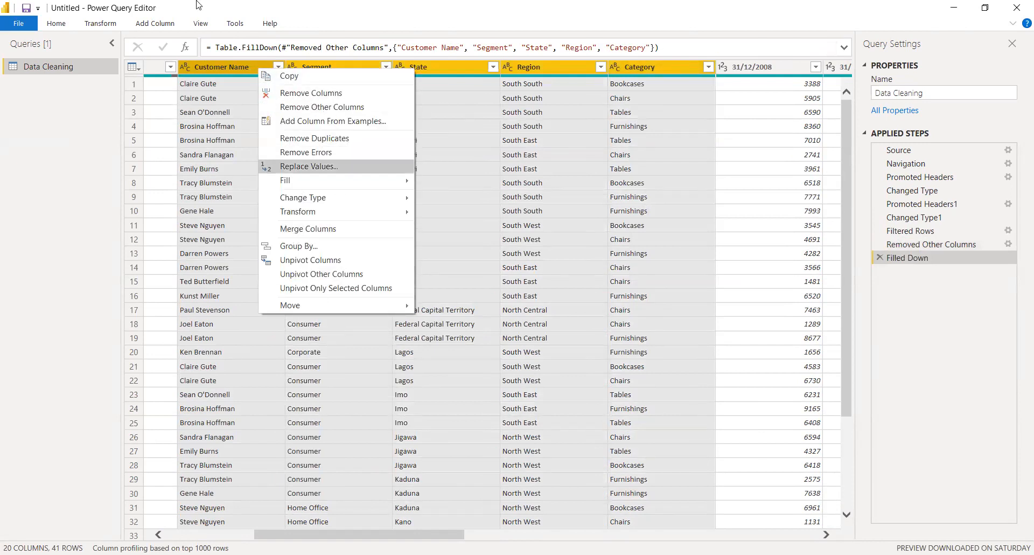
left_click(100, 24)
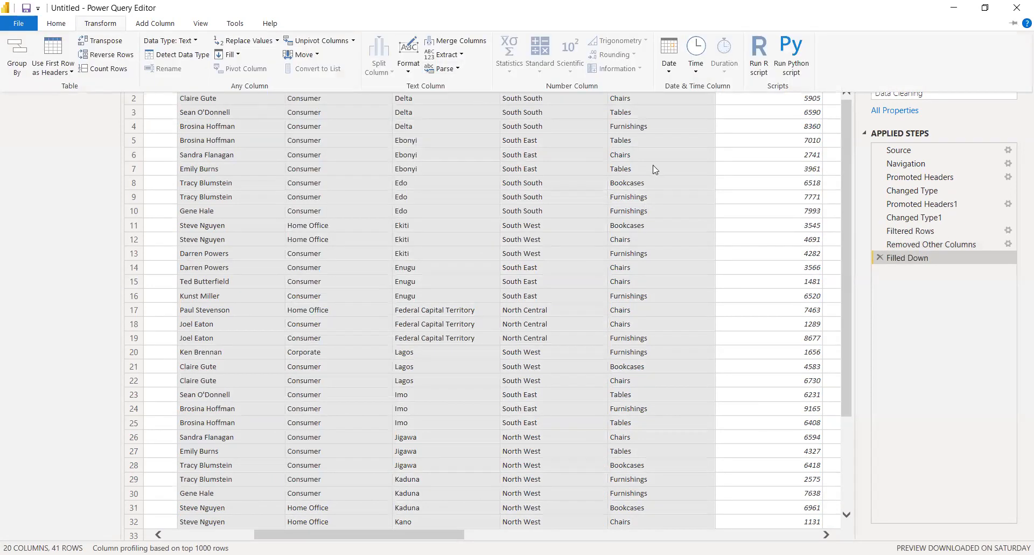
left_click(371, 209)
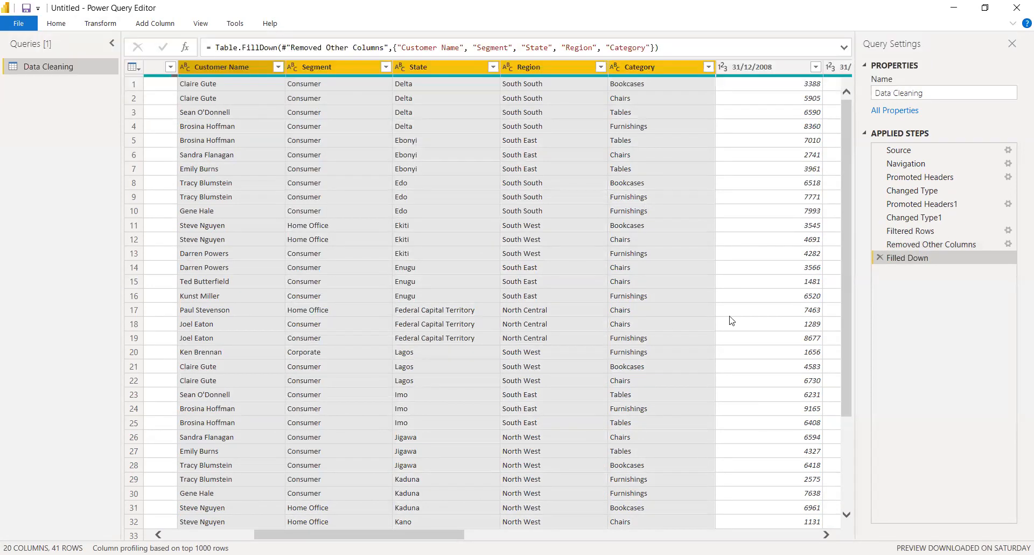
left_click_drag(448, 534, 421, 534)
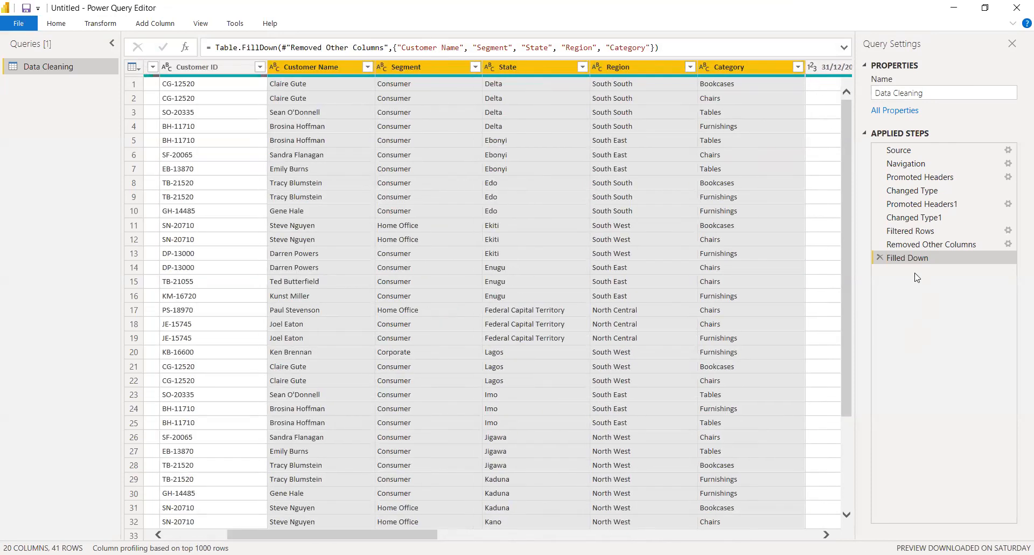
left_click(879, 258)
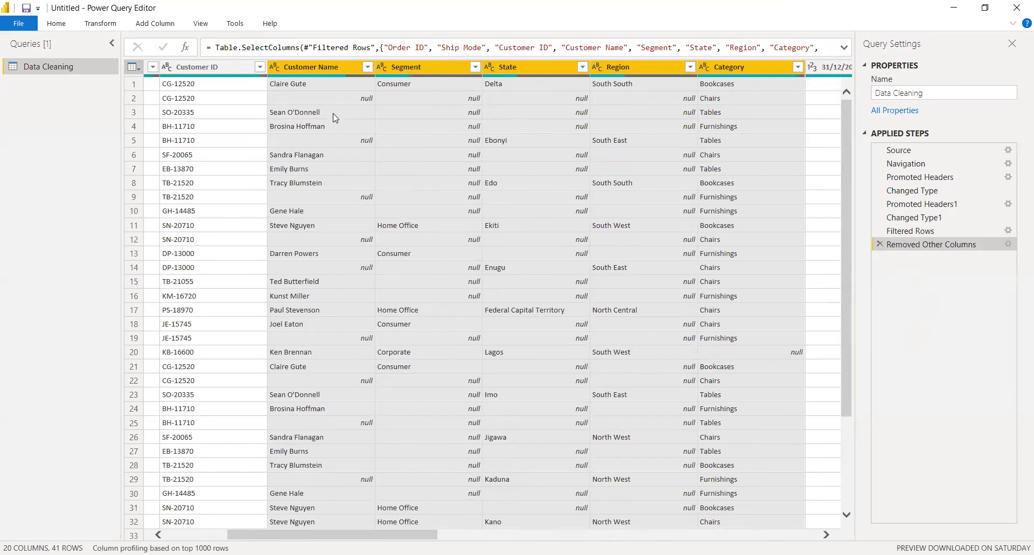
Fill the null cells of the Customer Name column upward with the values below them.
left_click(306, 66)
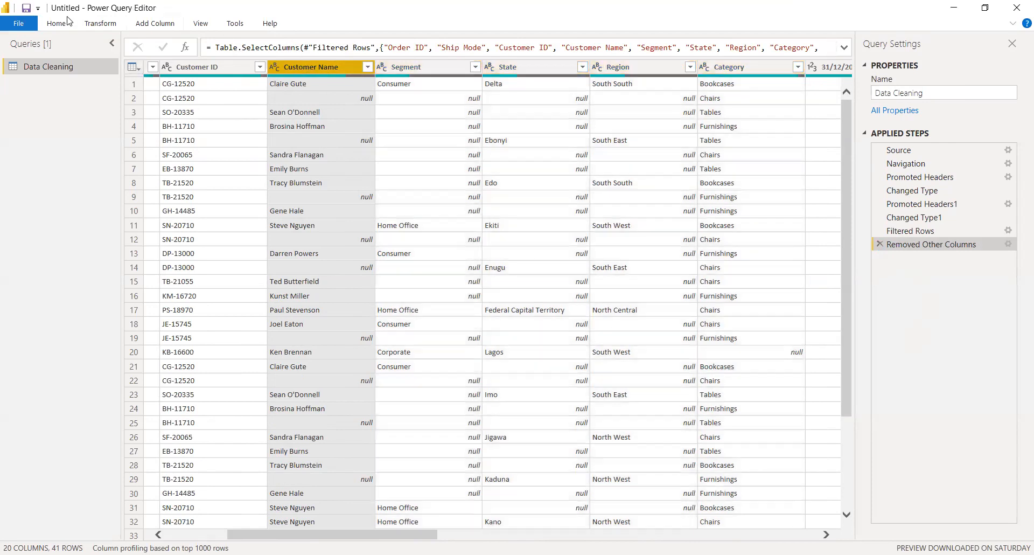
right_click(296, 71)
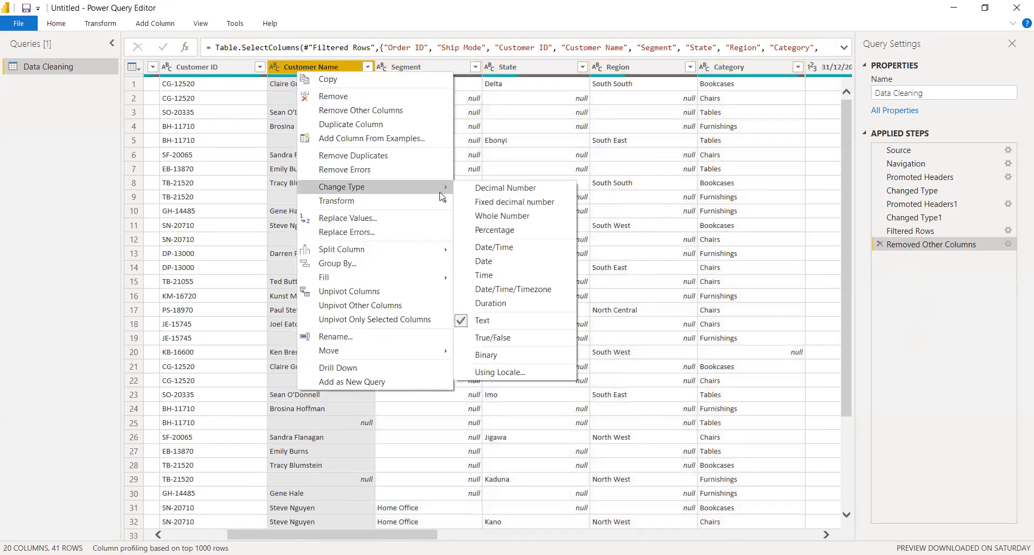
mouse_move(439, 277)
left_click(476, 290)
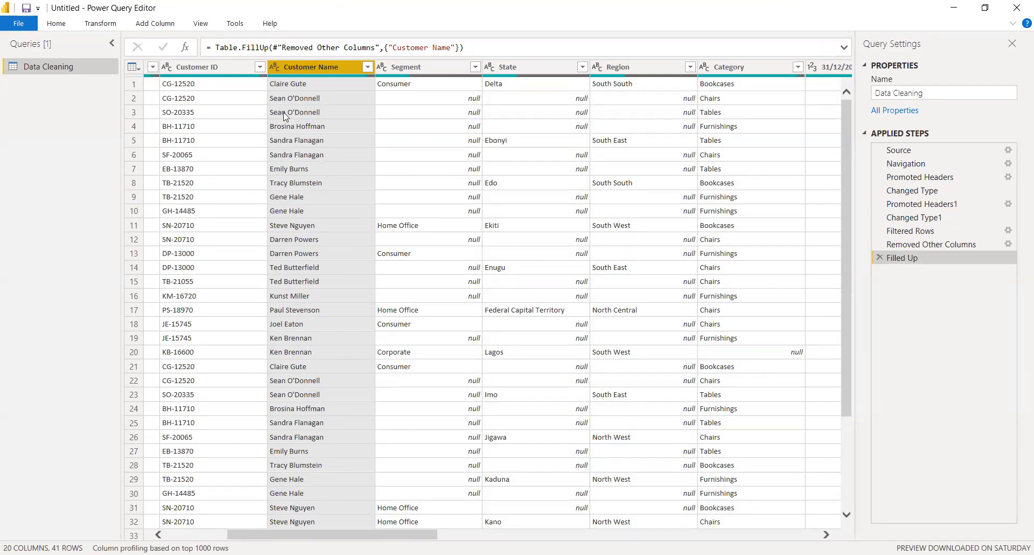
Delete the Filled Up step and fill down the nulls in all columns from Customer Name through Category.
left_click(878, 258)
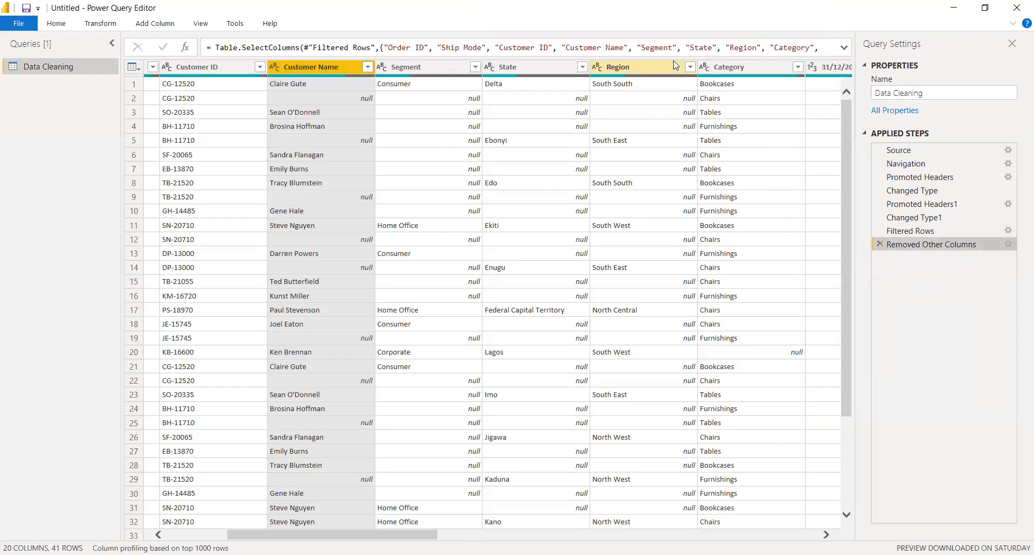
left_click(741, 68, "shift")
right_click(739, 64)
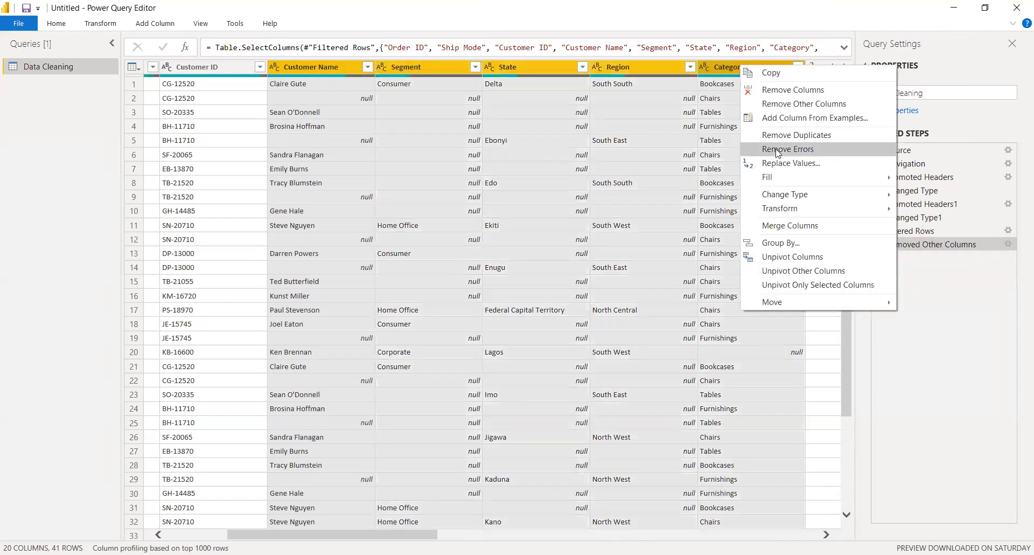
mouse_move(776, 178)
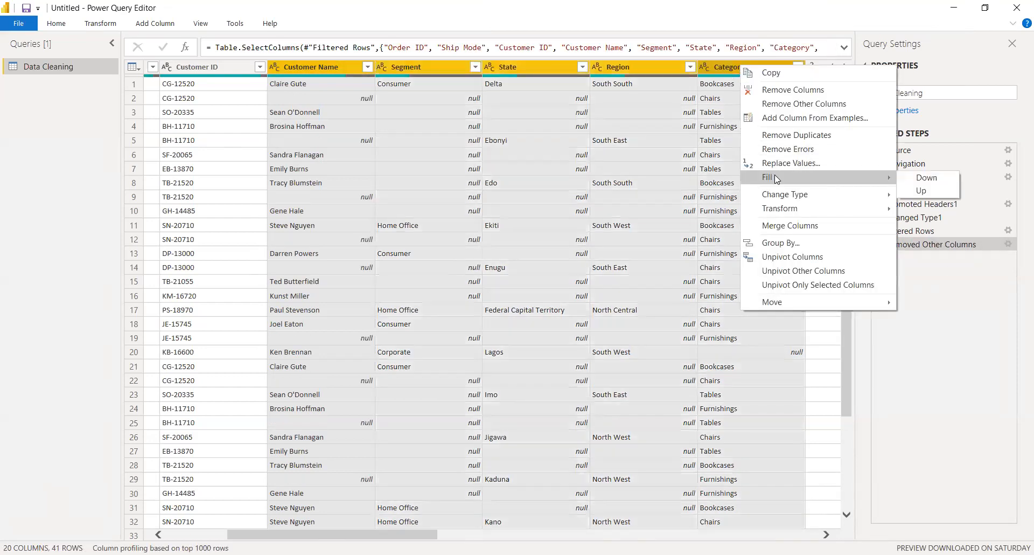
left_click(927, 178)
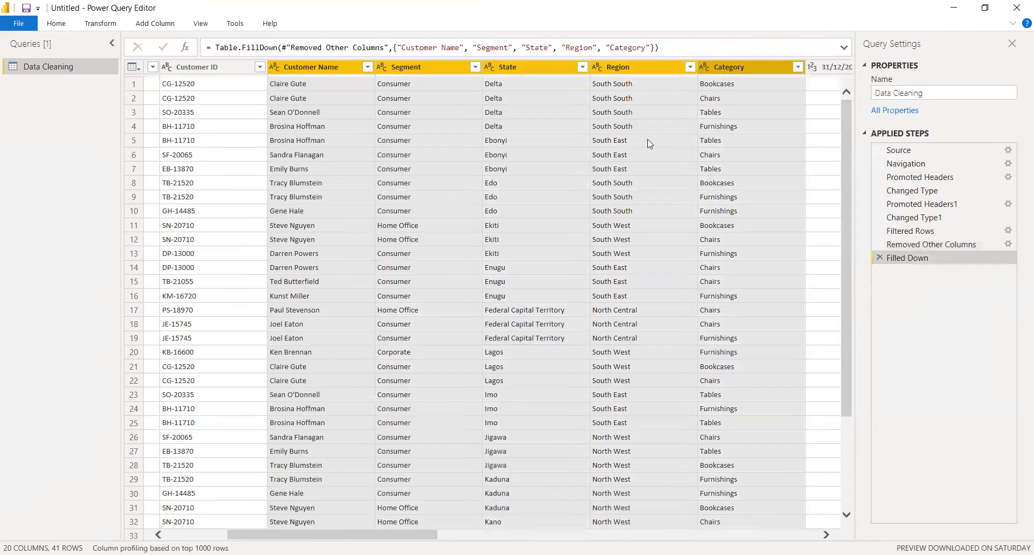
Review the filled columns across the table and check the Total row at the end of the data.
left_click_drag(389, 531, 592, 533)
left_click_drag(282, 479, 282, 479)
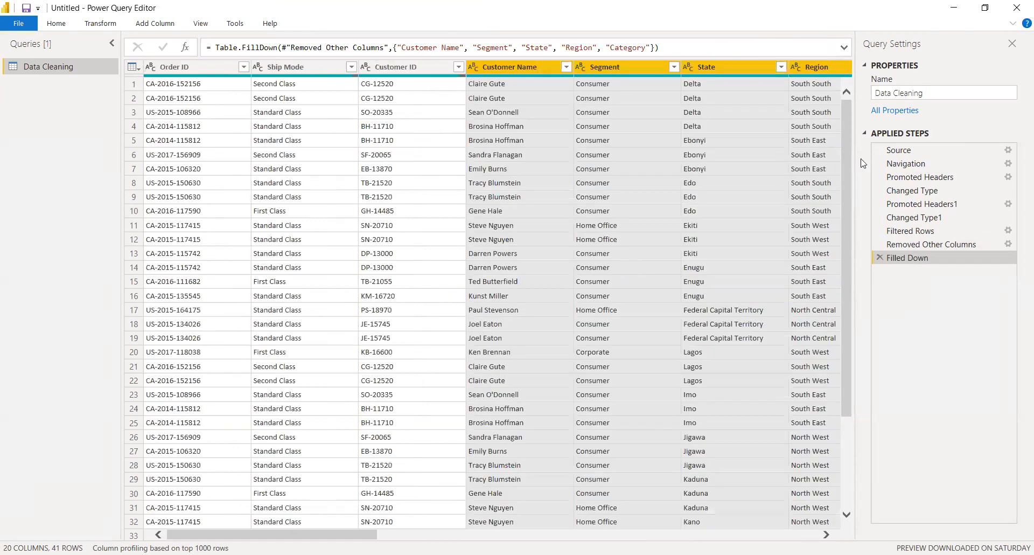
left_click_drag(844, 112, 846, 267)
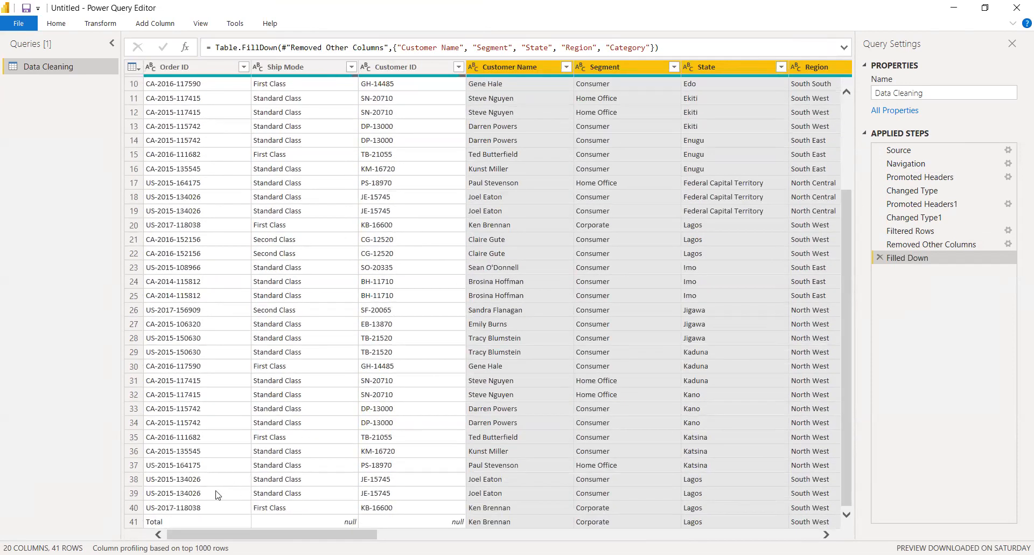
mouse_move(197, 534)
left_mouse_down()
mouse_move(442, 534)
mouse_move(197, 534)
left_mouse_up()
right_click(171, 525)
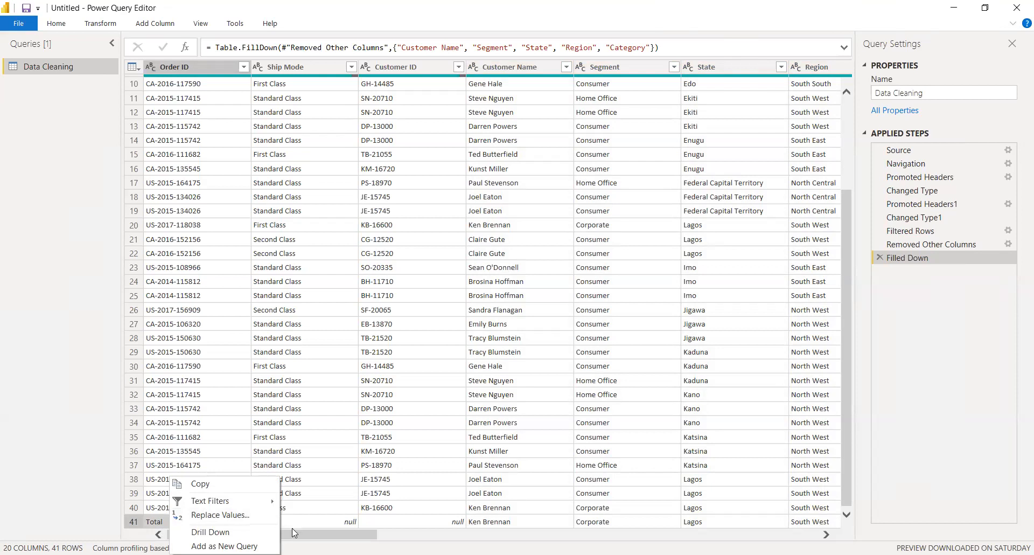
left_click(286, 508)
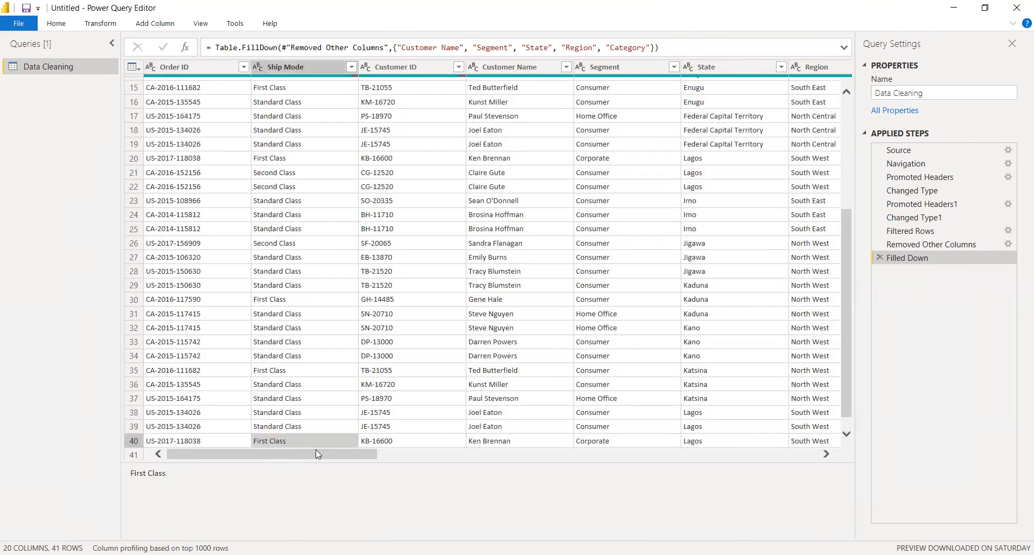
scroll(853, 348, "up", 5)
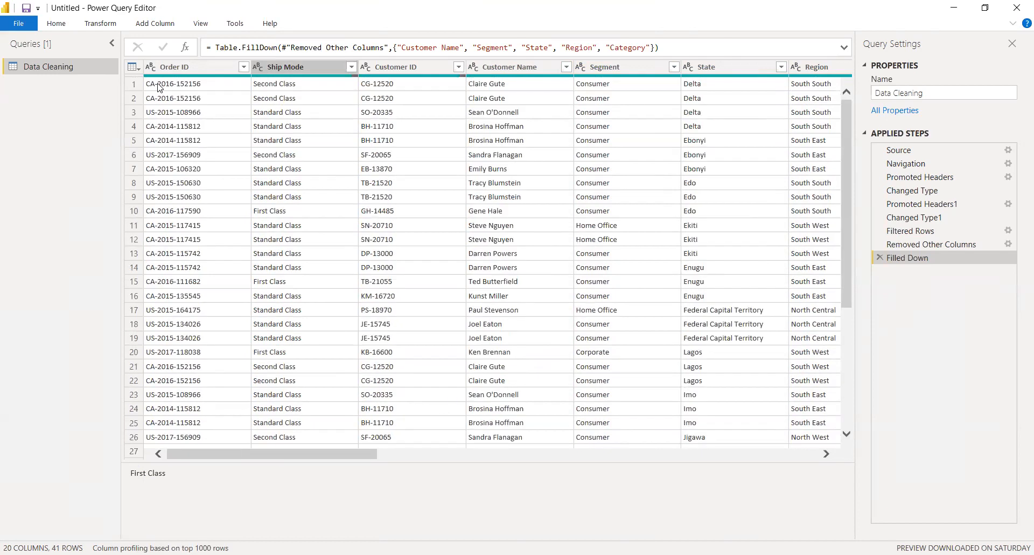
Remove 1 bottom row from the table, and delete that Removed Bottom Rows step after checking it.
left_click(57, 24)
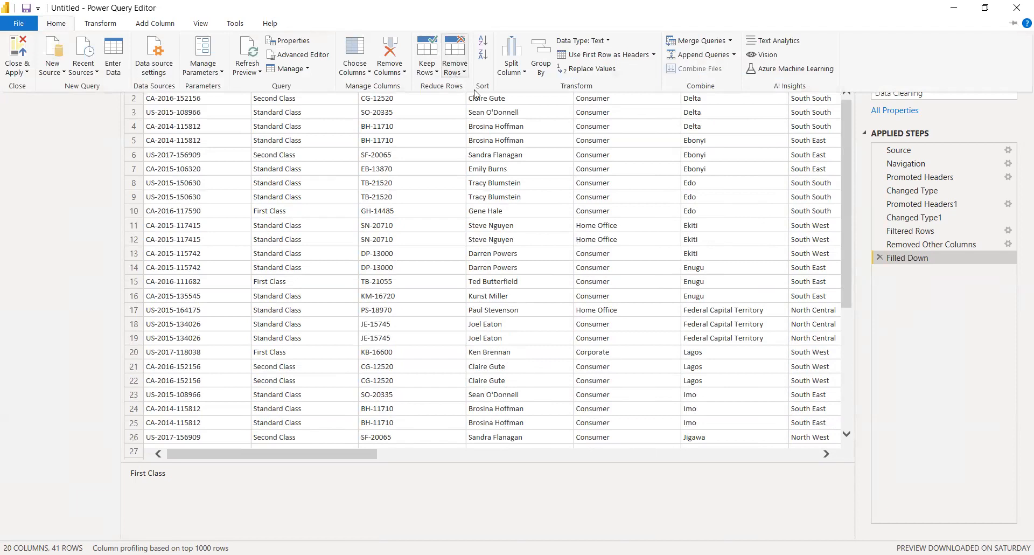
left_click(455, 68)
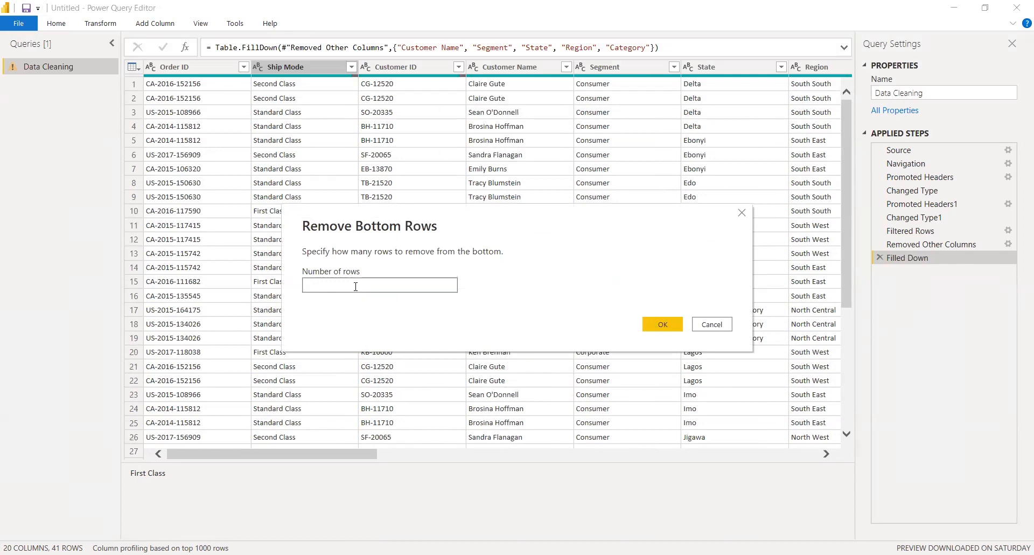
left_click(655, 325)
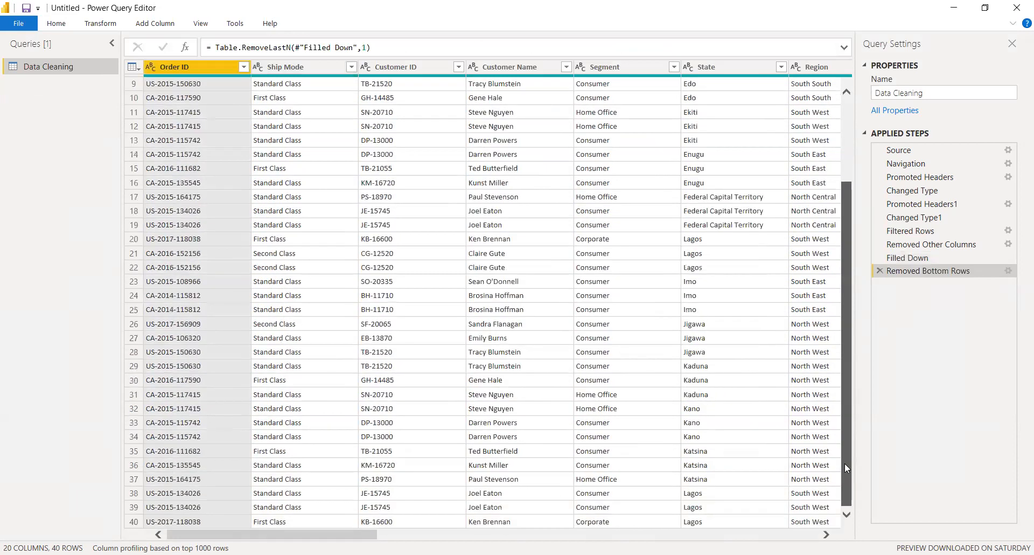
left_click(879, 271)
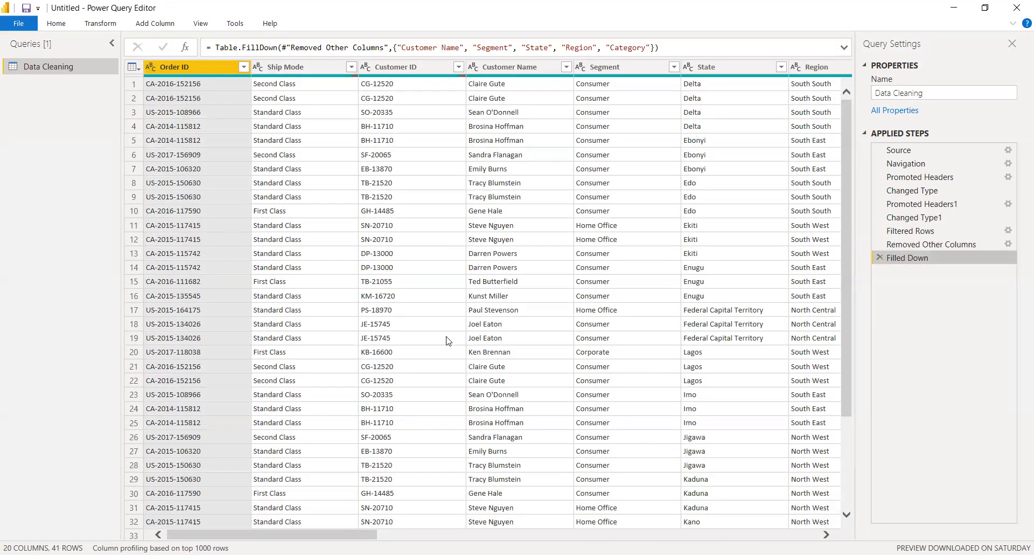
Filter the Order ID column to exclude the Total value.
left_click(244, 66)
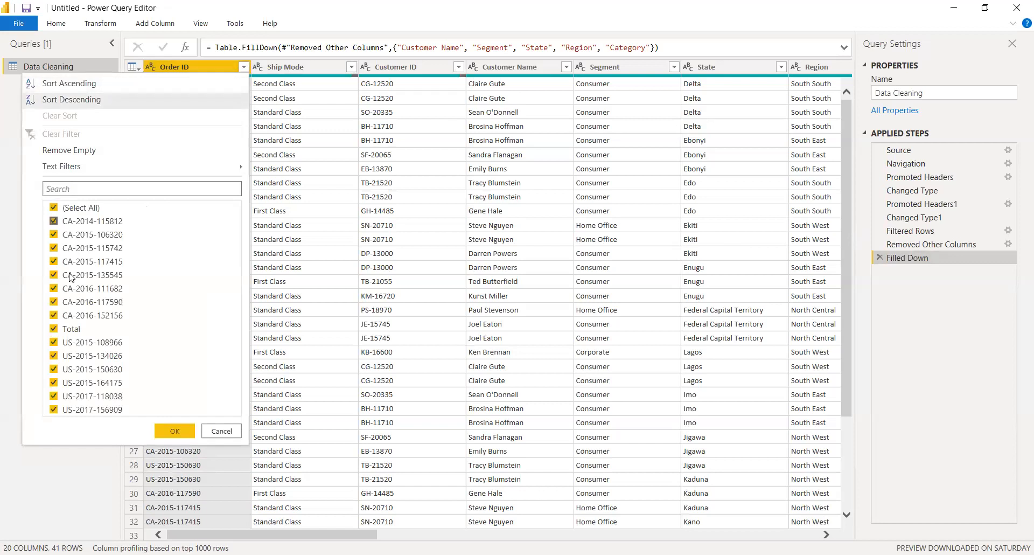
left_click(135, 329)
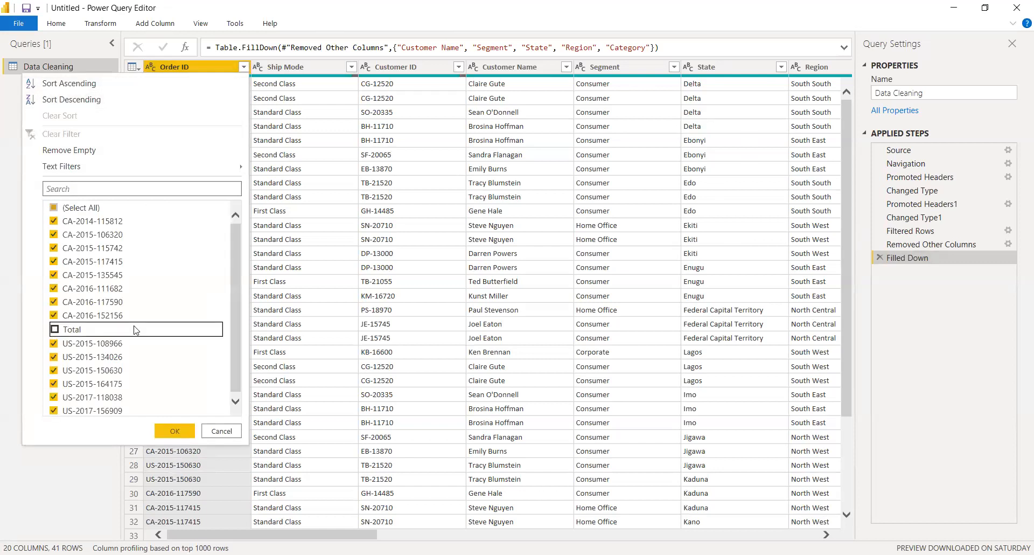
left_click(170, 429)
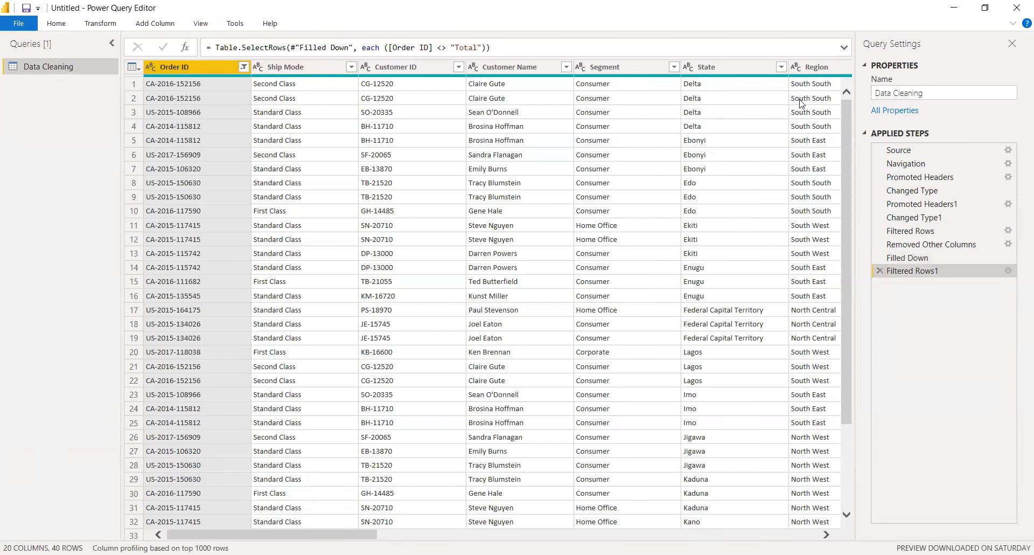
Check the filtered table through its last row and last columns, and inspect the values in the 31/12/2015 column.
left_click_drag(843, 140, 840, 264)
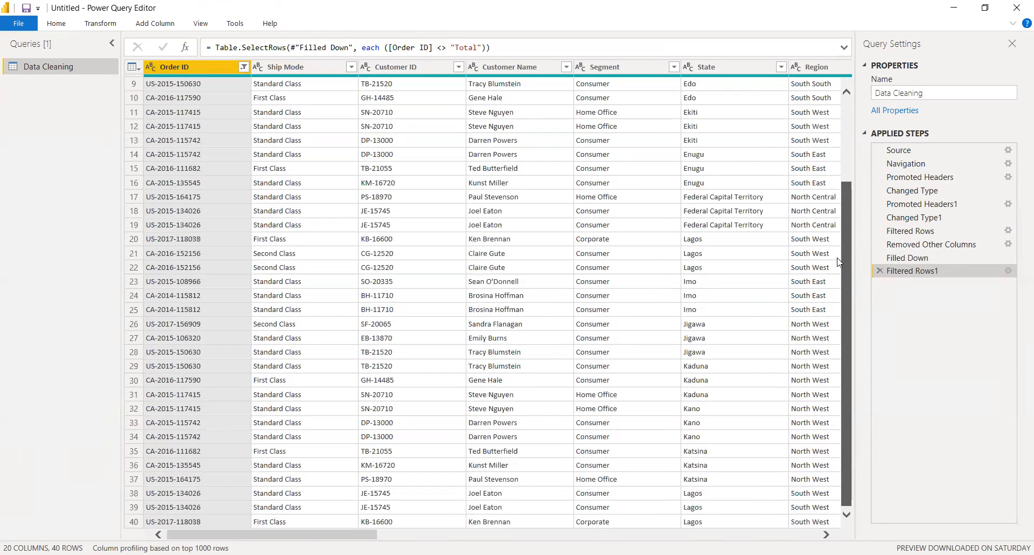
left_click_drag(310, 534, 582, 534)
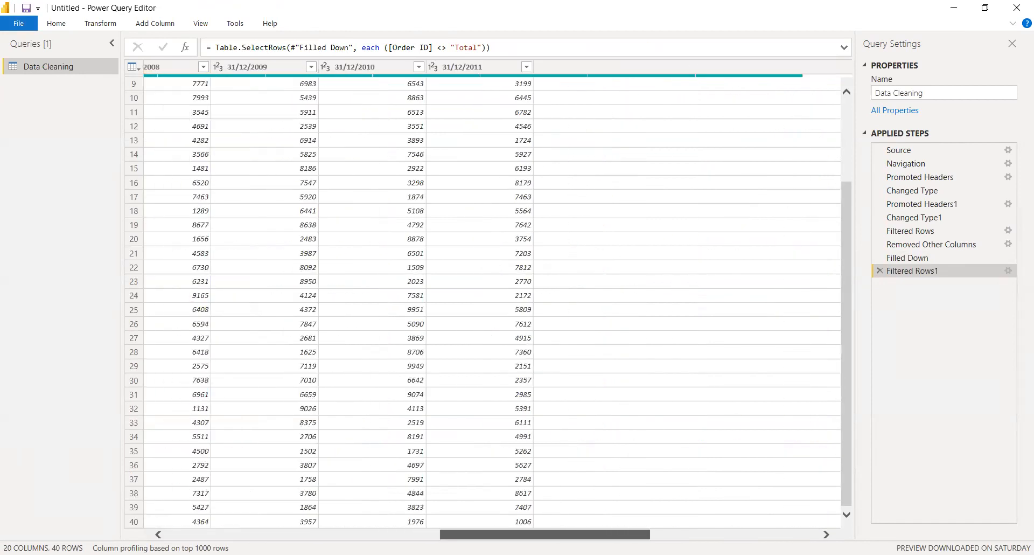
left_click_drag(848, 275, 835, 108)
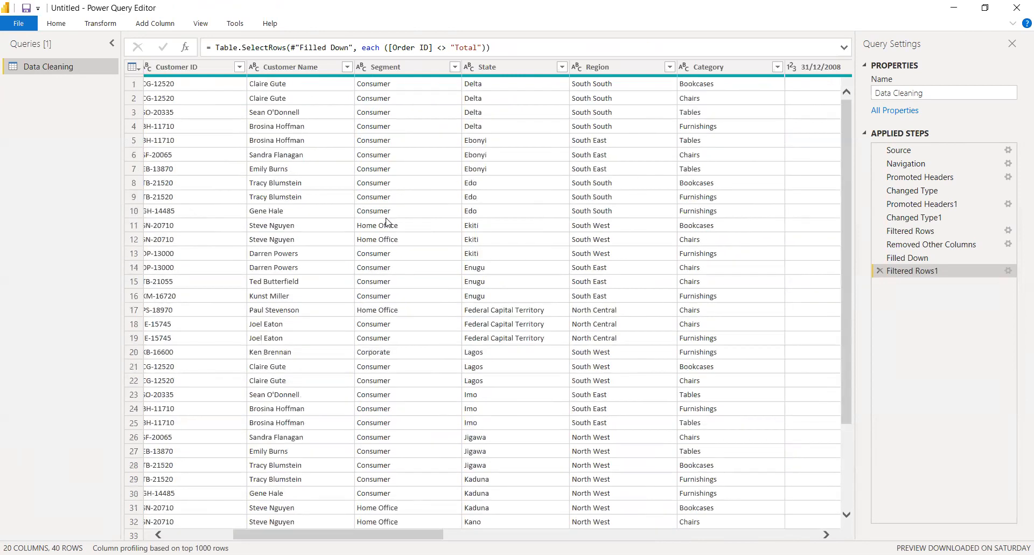
left_click_drag(338, 534, 713, 535)
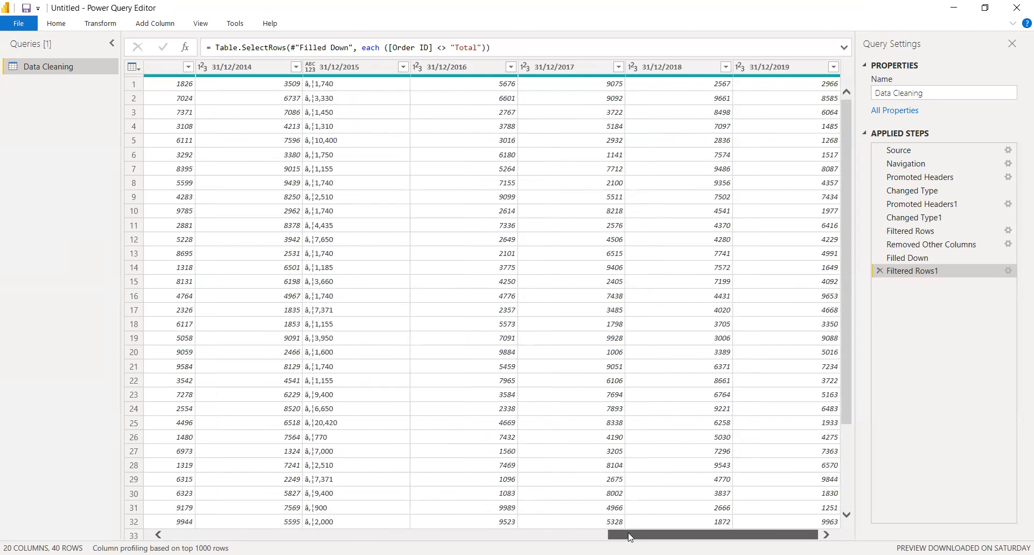
left_click_drag(638, 534, 624, 533)
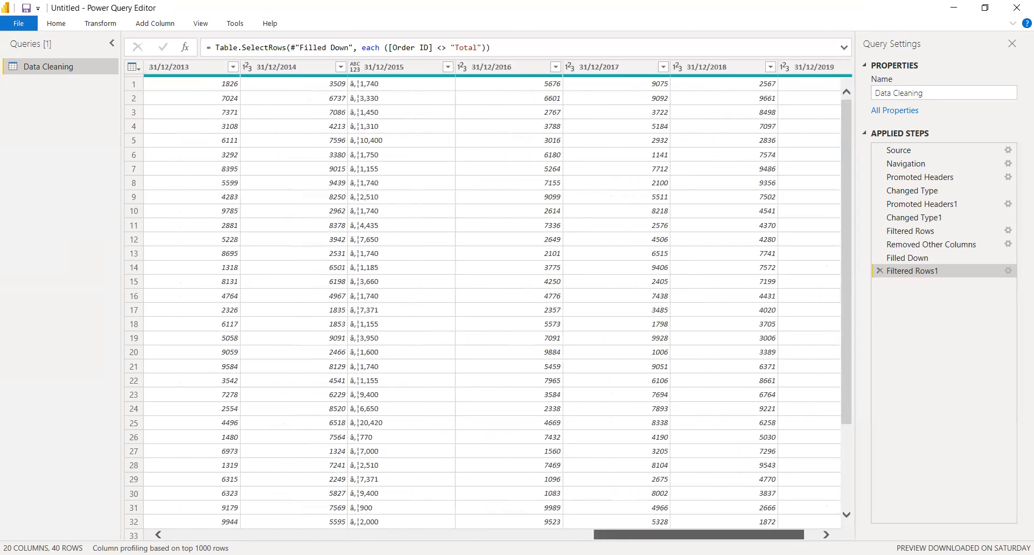
left_click(377, 87)
left_click(386, 100)
left_click(370, 88)
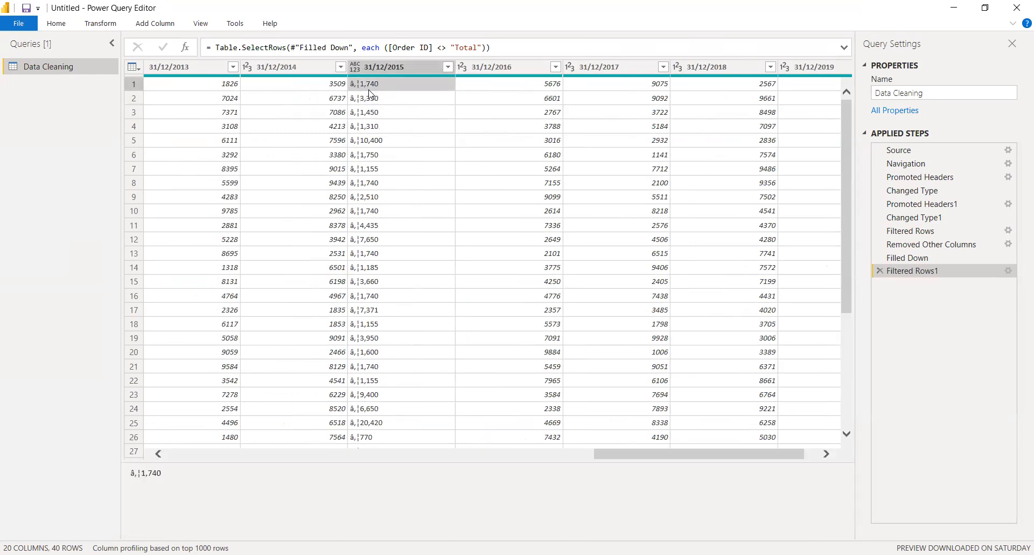
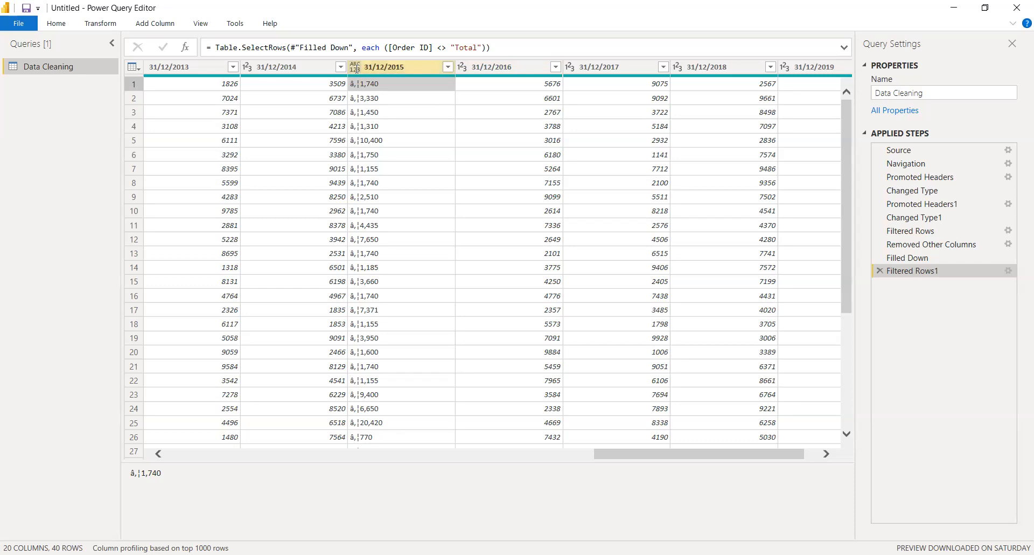
Try changing the 31/12/2015 column's data type to Whole Number, and delete the added Changed Type2 step.
left_click(355, 68)
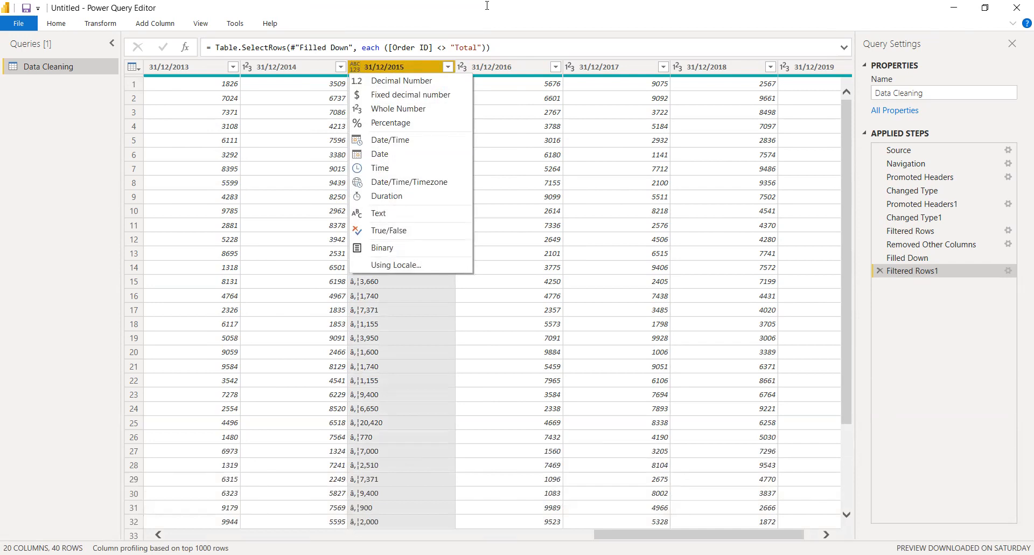
left_click(355, 58)
left_click(354, 68)
left_click(374, 110)
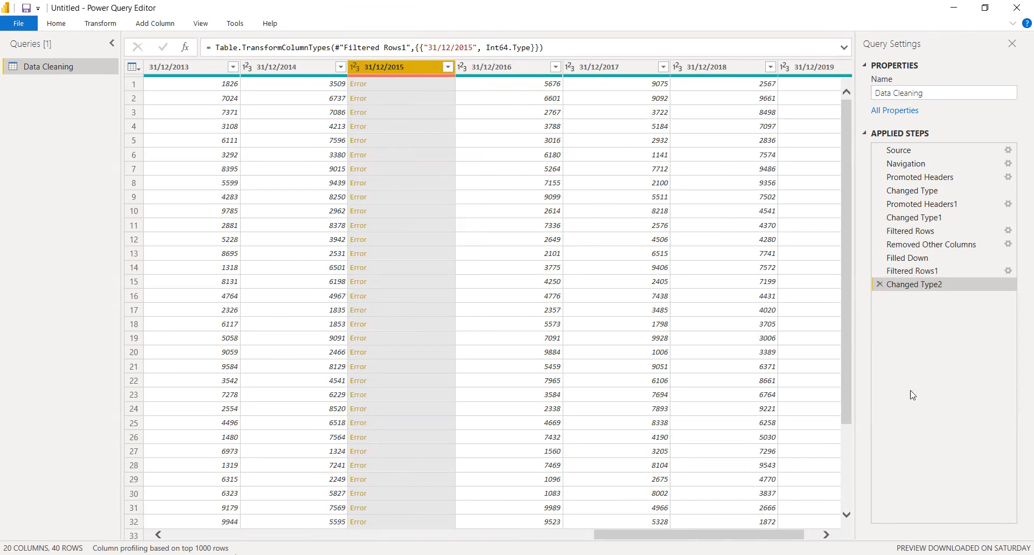
left_click(879, 284)
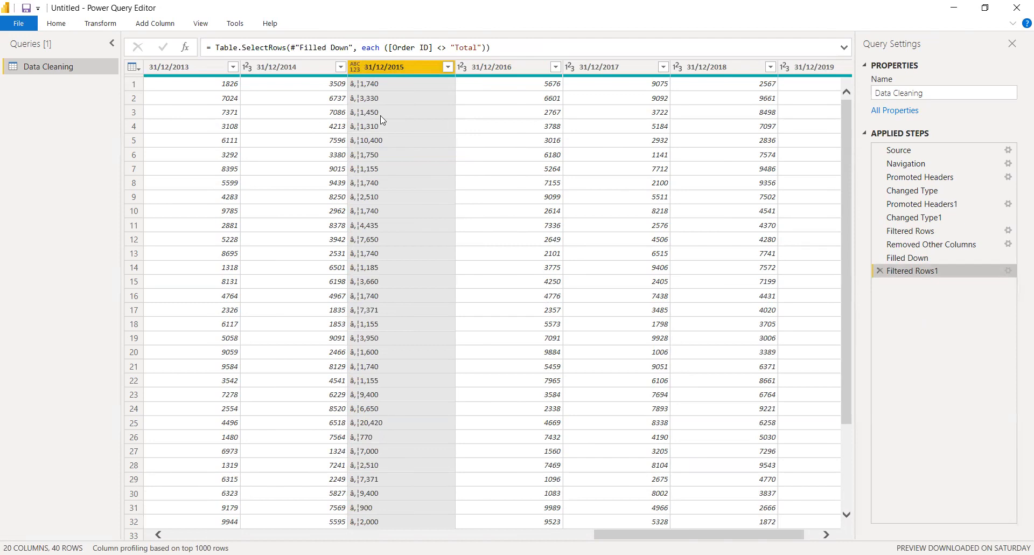
Examine the 31/12/2015 column's first value, its filter list, data type choices and available column commands.
left_click(386, 84)
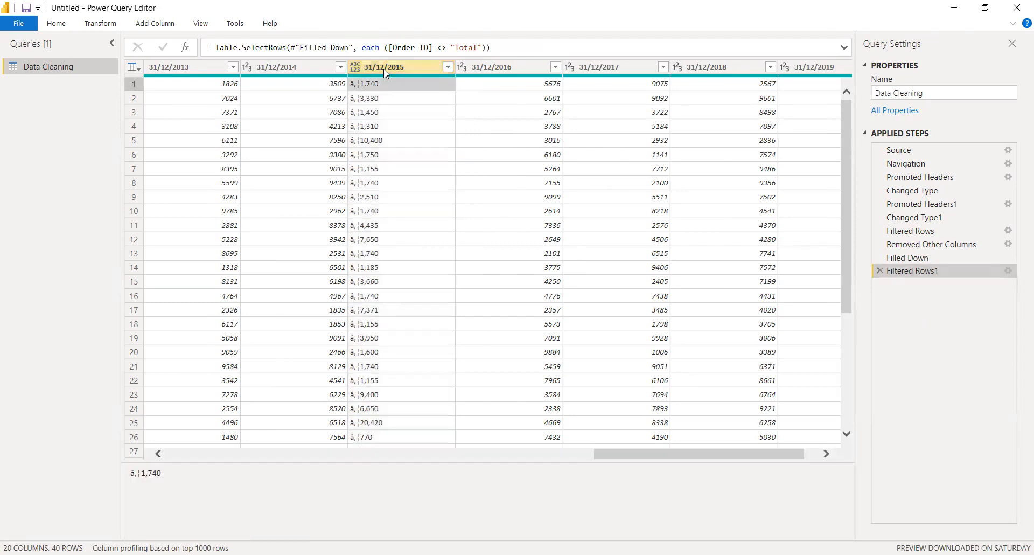
left_click(383, 69)
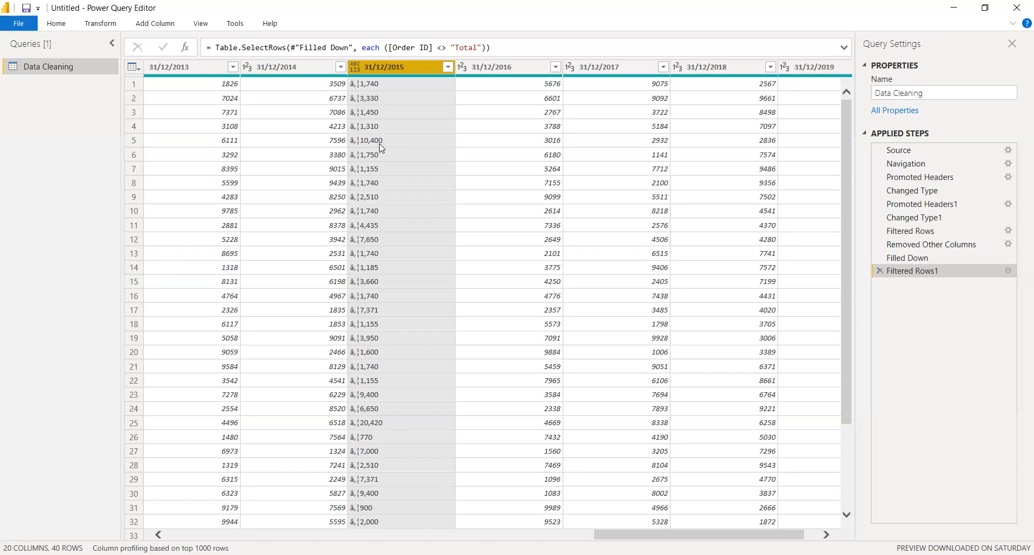
left_click(447, 67)
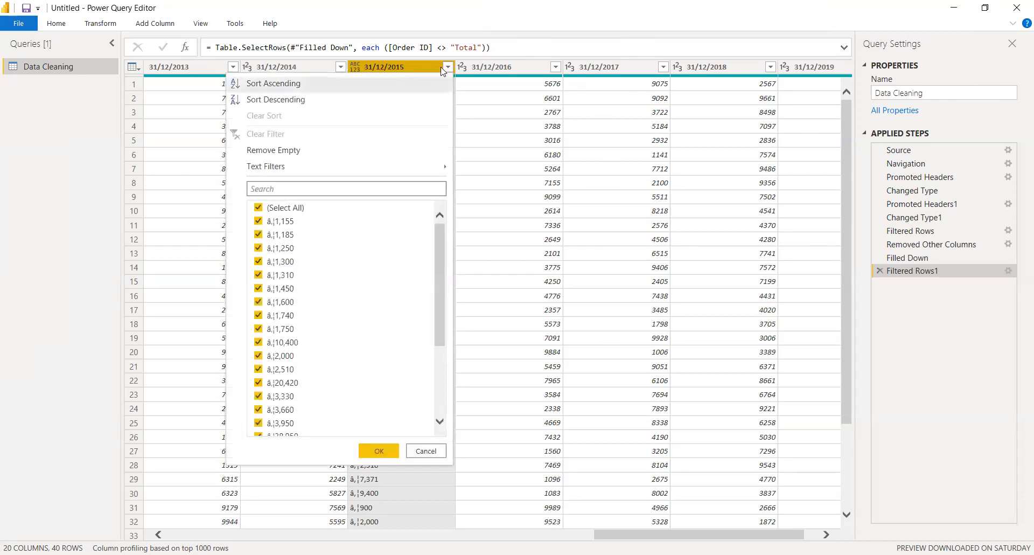
left_click(369, 66)
left_click(357, 67)
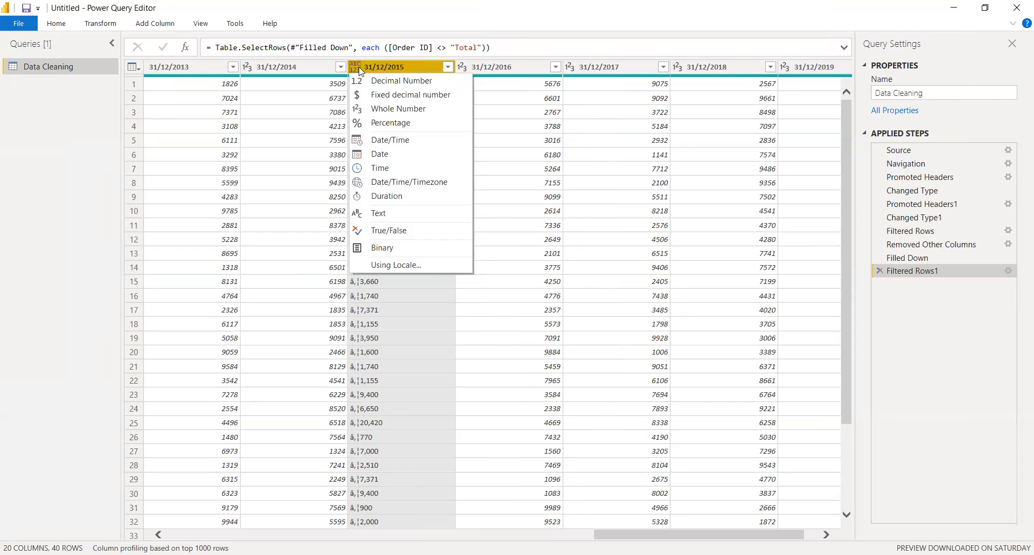
left_click(370, 63)
right_click(371, 63)
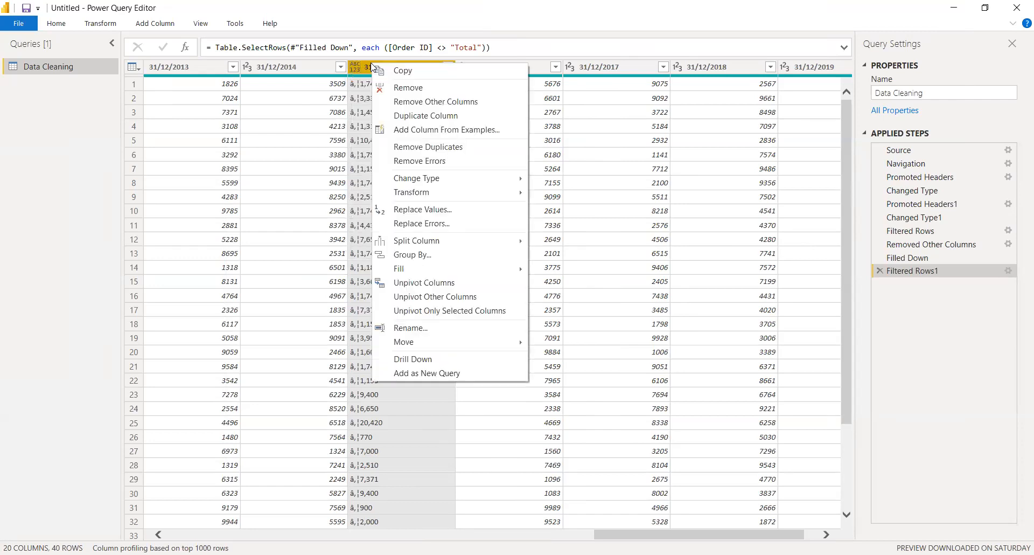
left_click(355, 66)
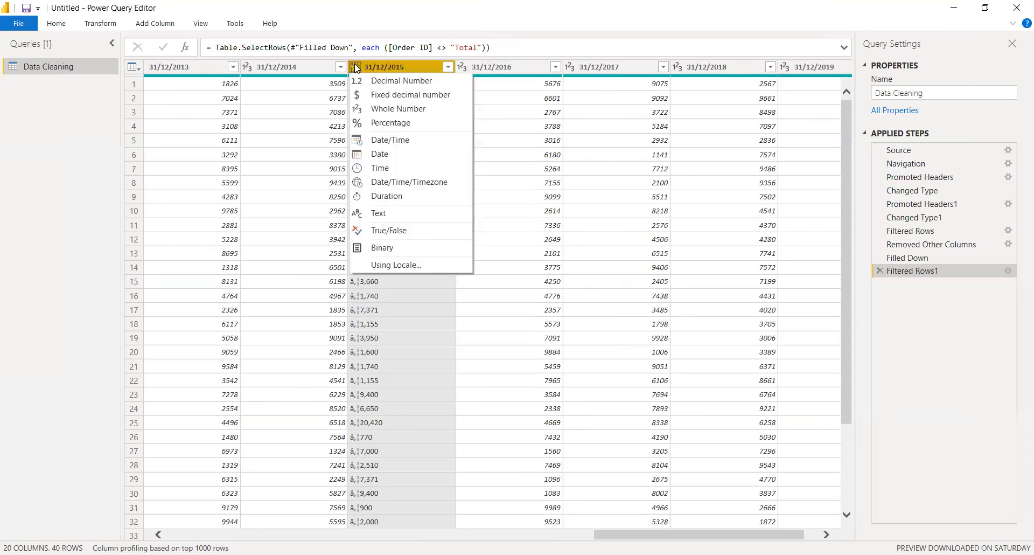
left_click(384, 62)
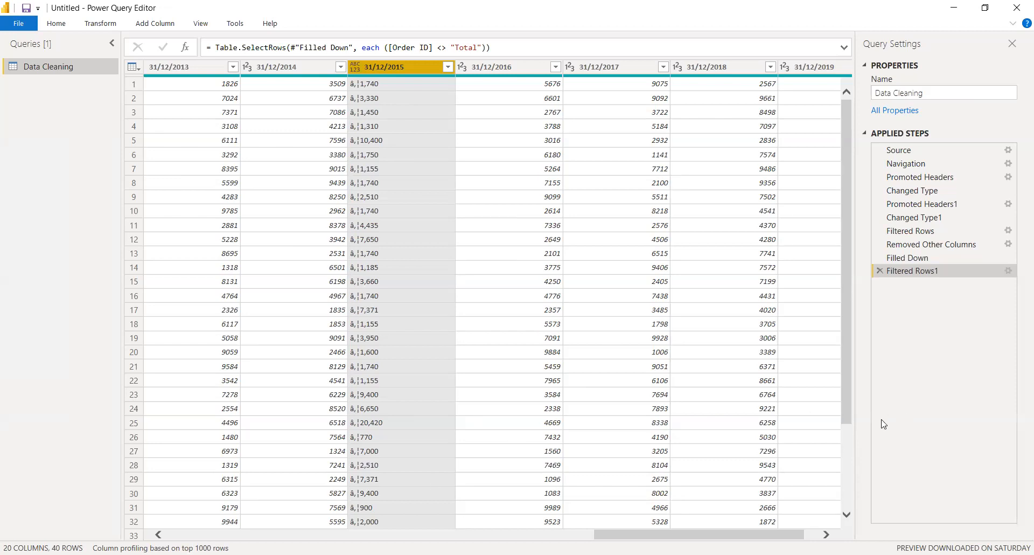
Try replacing the â‚¦ characters with an empty value in the 31/12/2015 column, and delete the added Replaced Value step.
key("ctrl+2")
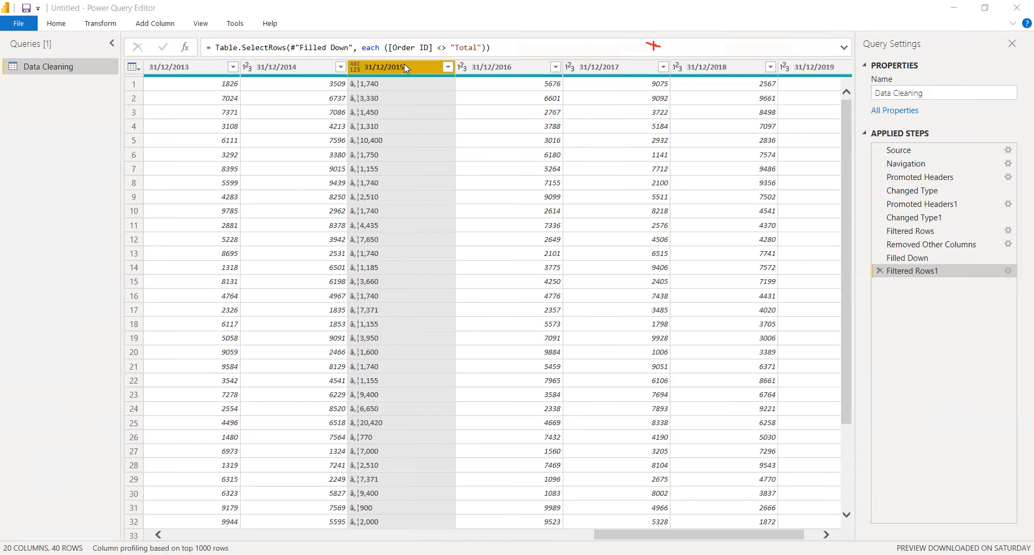
right_click(383, 88)
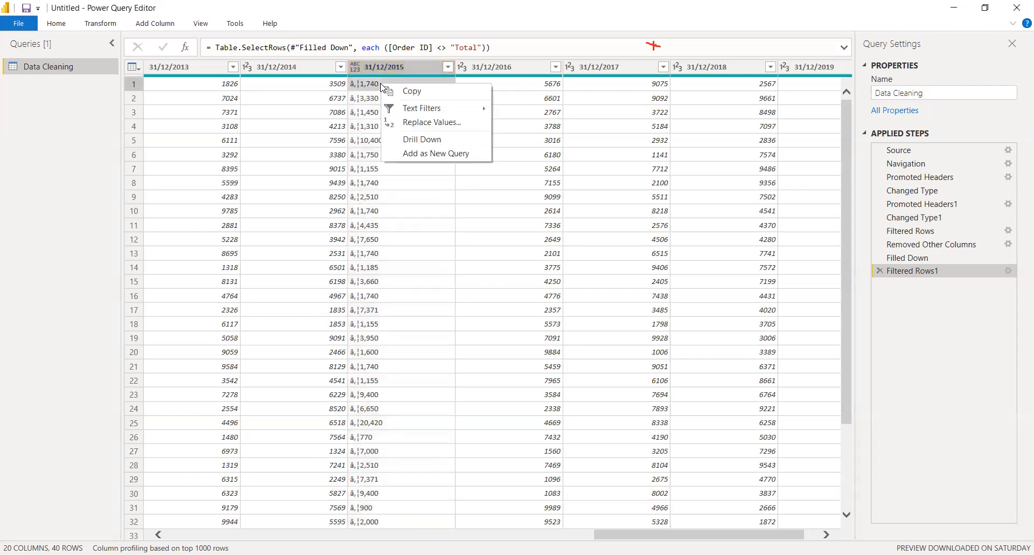
left_click(420, 125)
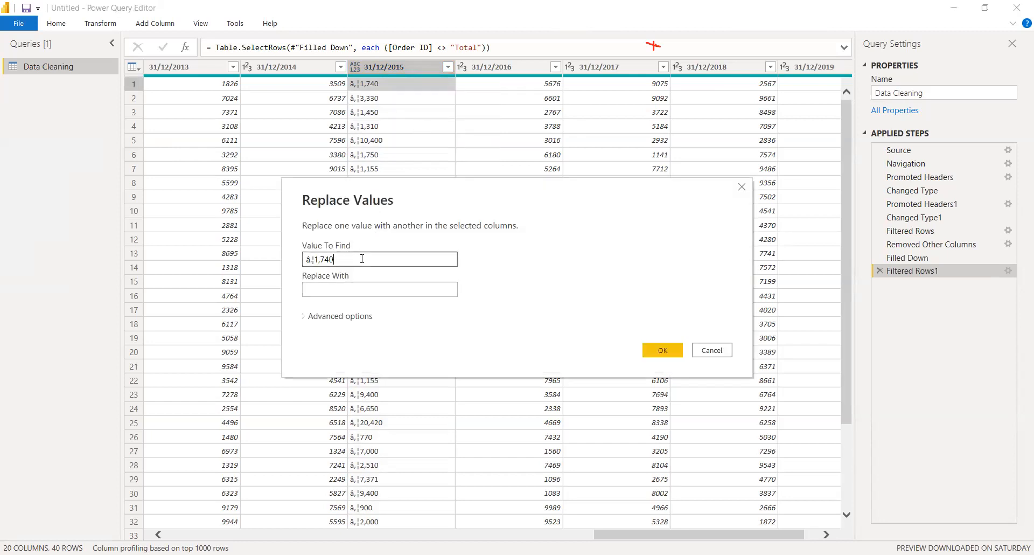
key("BackSpace")
key("BackSpace")
key("BackSpace")
key("BackSpace")
key("BackSpace")
left_click(339, 289)
left_click(681, 353)
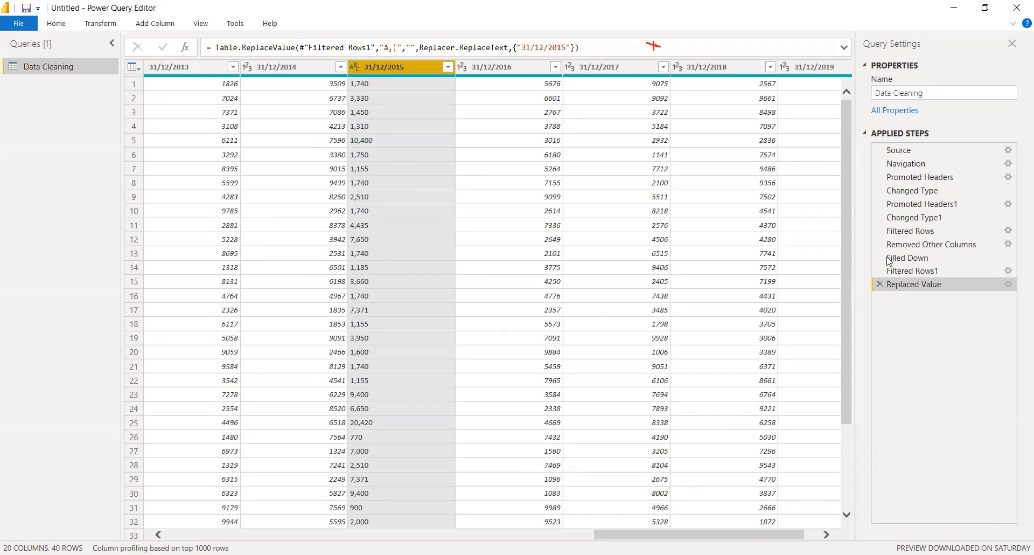
left_click(880, 283)
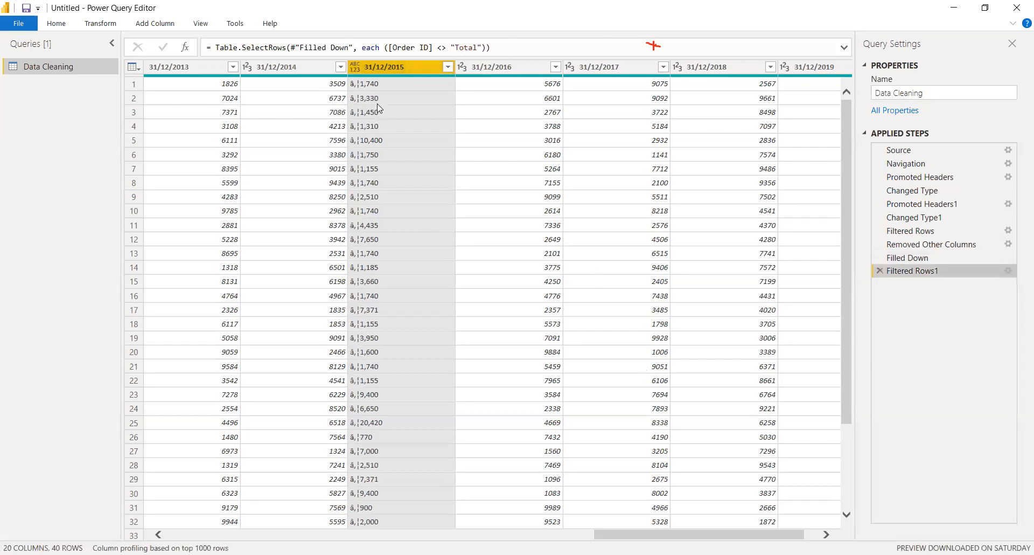
Replace the â‚¦ characters with an empty value throughout the 31/12/2015 column.
left_click(382, 83)
right_click(382, 83)
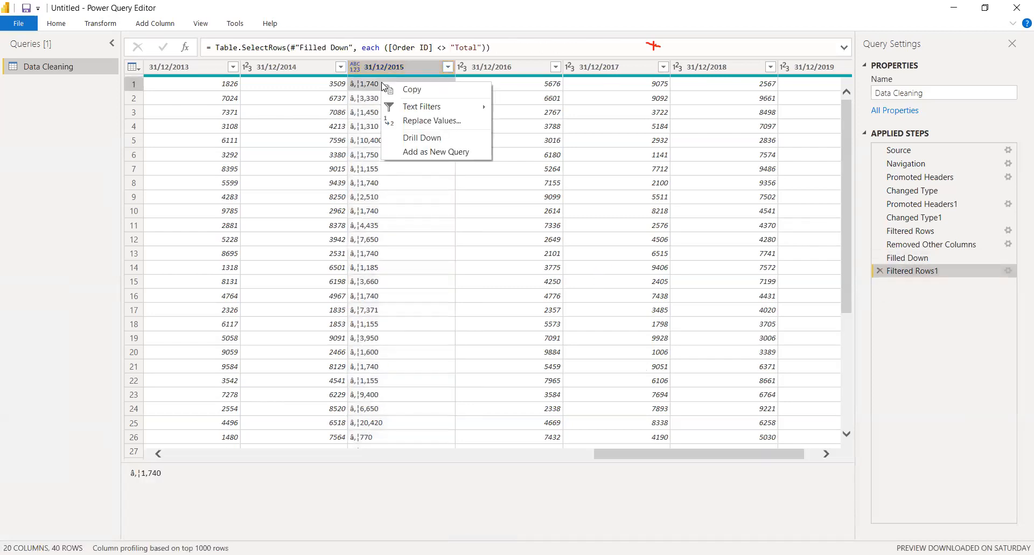
left_click(421, 122)
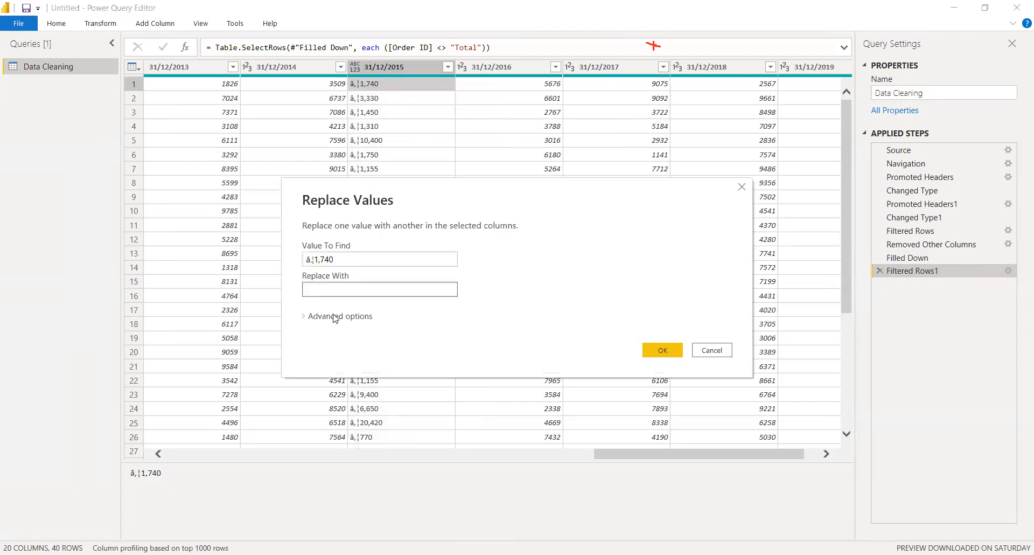
left_click(337, 259)
key("BackSpace")
key("BackSpace")
key("BackSpace")
key("BackSpace")
key("BackSpace")
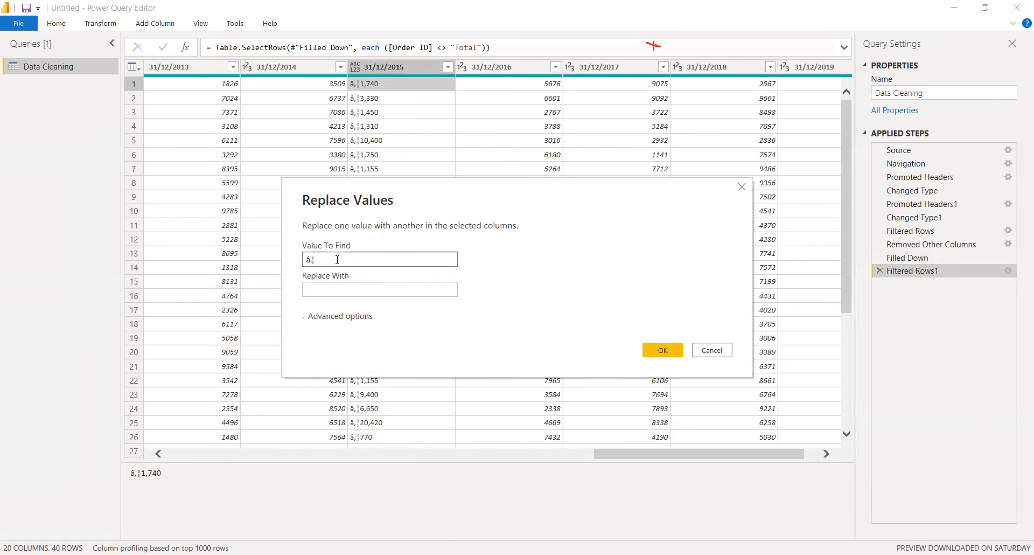
left_click(652, 352)
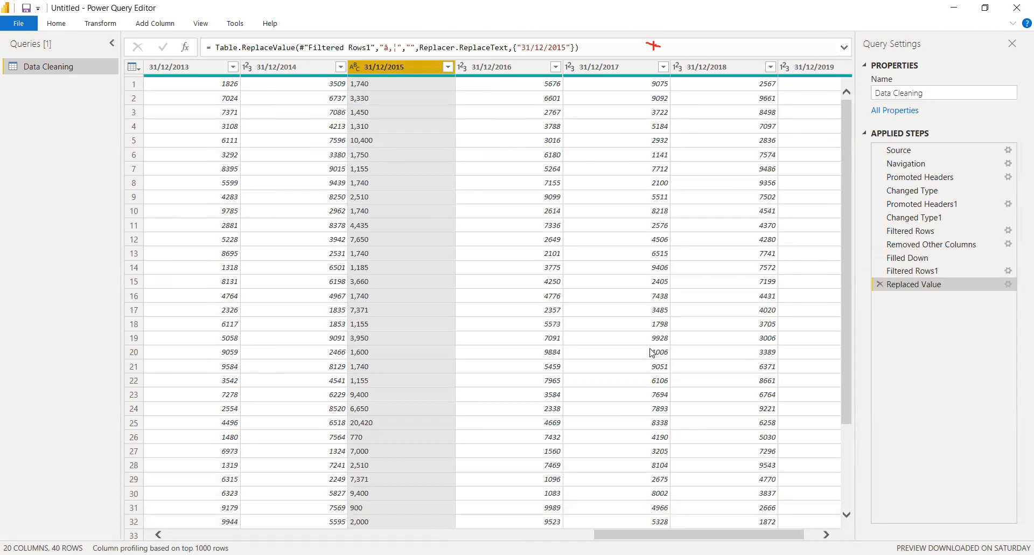
Change the 31/12/2015 column's data type to Whole Number.
left_click(354, 66)
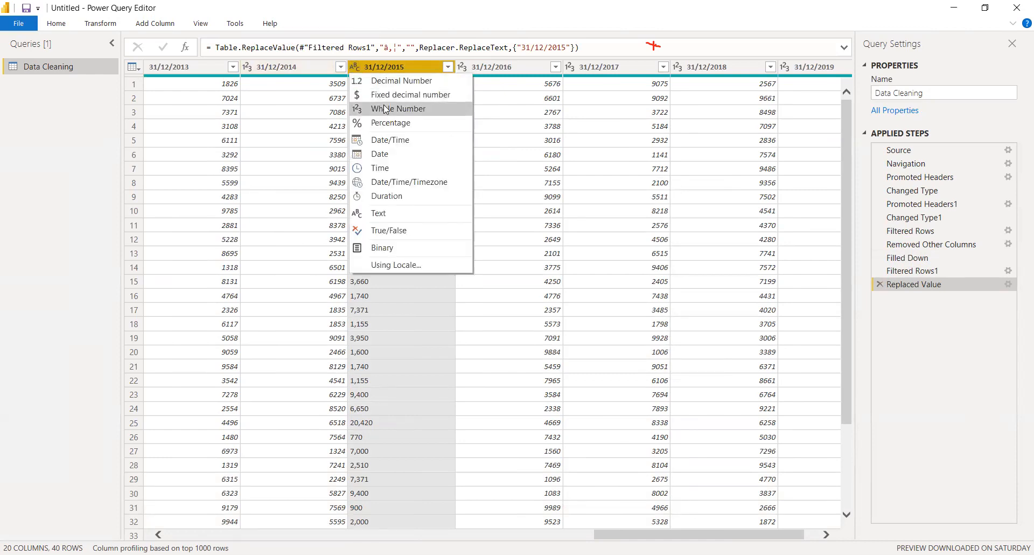
left_click(385, 109)
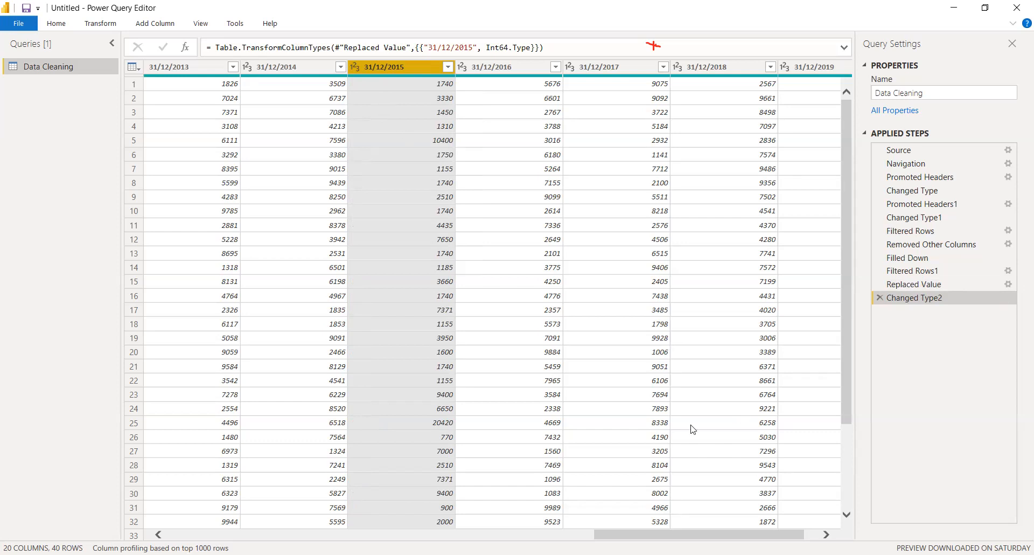
mouse_move(692, 536)
left_mouse_down()
mouse_move(239, 514)
mouse_move(411, 521)
mouse_move(789, 499)
left_mouse_up()
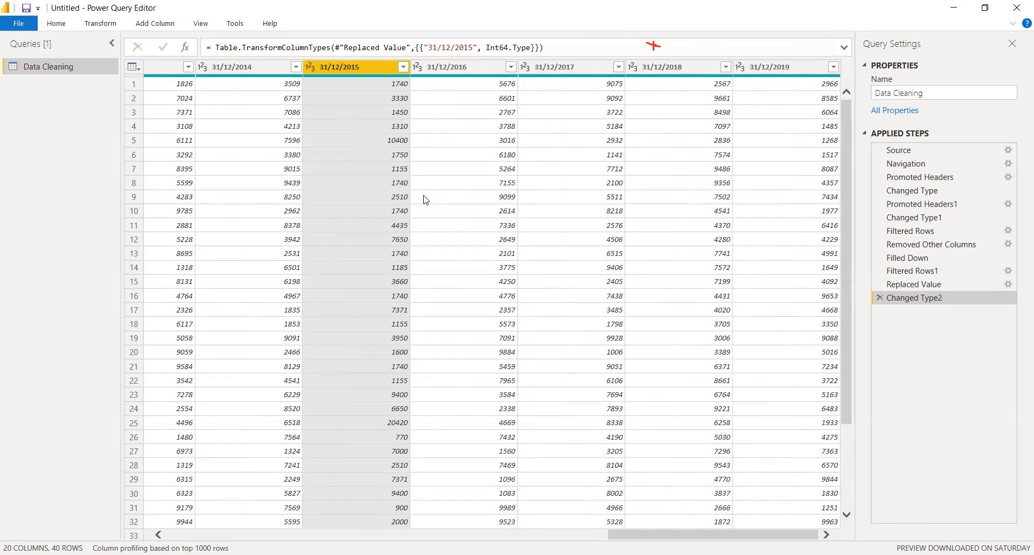
right_click(331, 82)
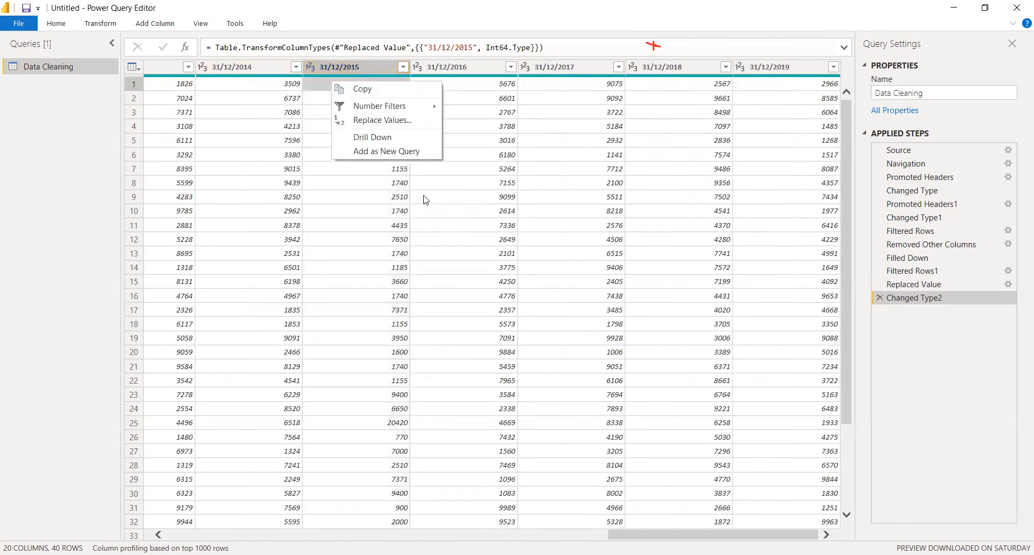
left_click(371, 122)
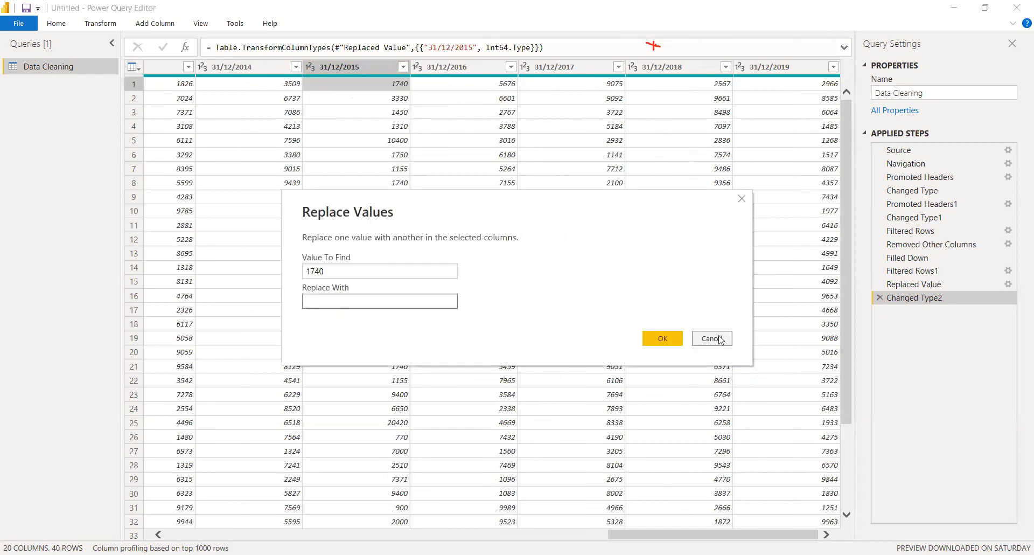
left_click(717, 336)
left_click(310, 67)
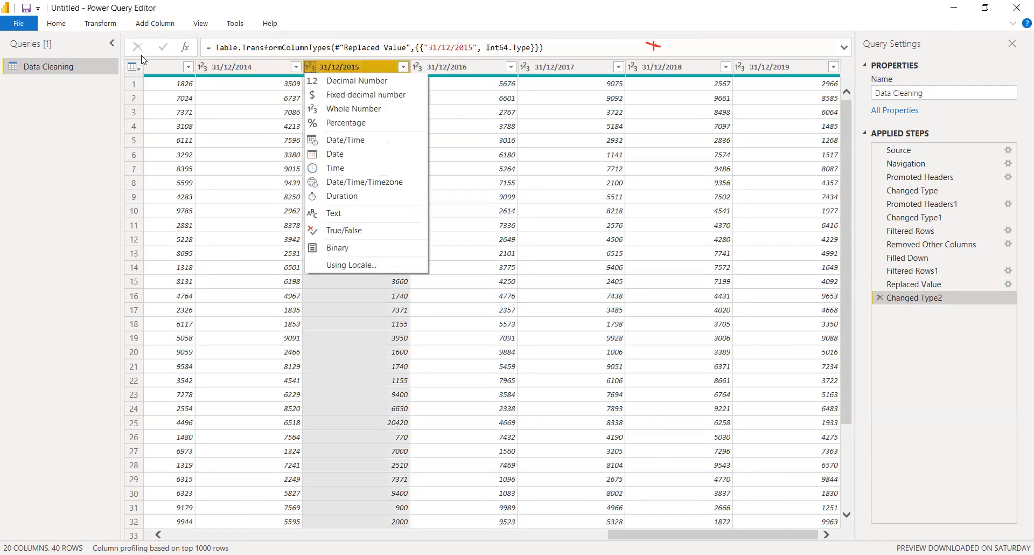
left_click(87, 33)
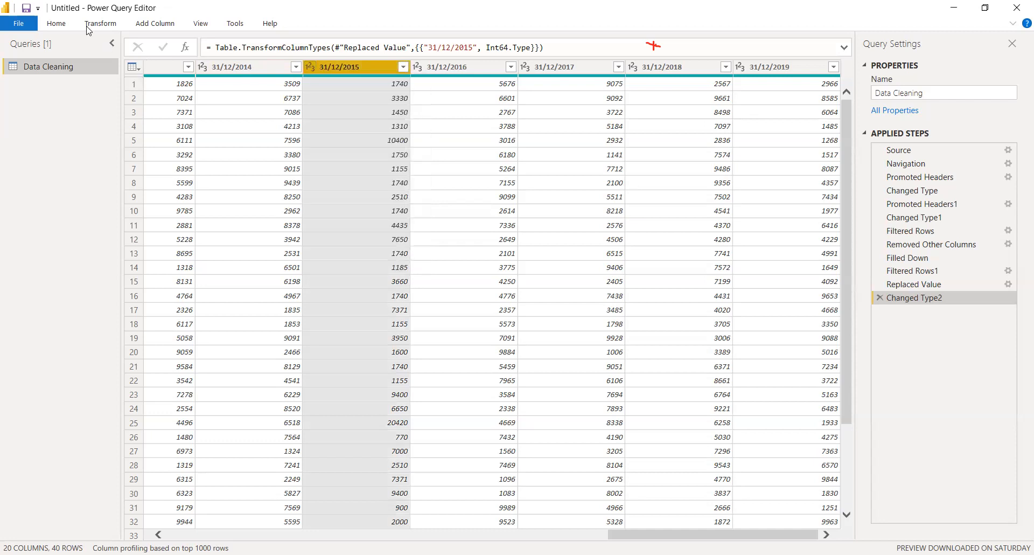
Try entering ab as the value to find in a value replacement on the 31/12/2015 column, and cancel it.
left_click(97, 24)
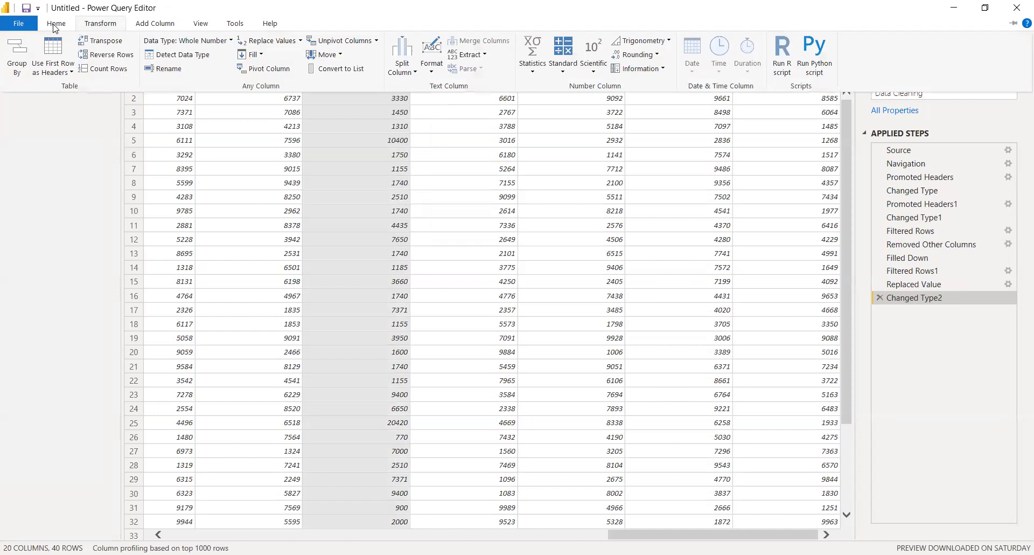
left_click(56, 25)
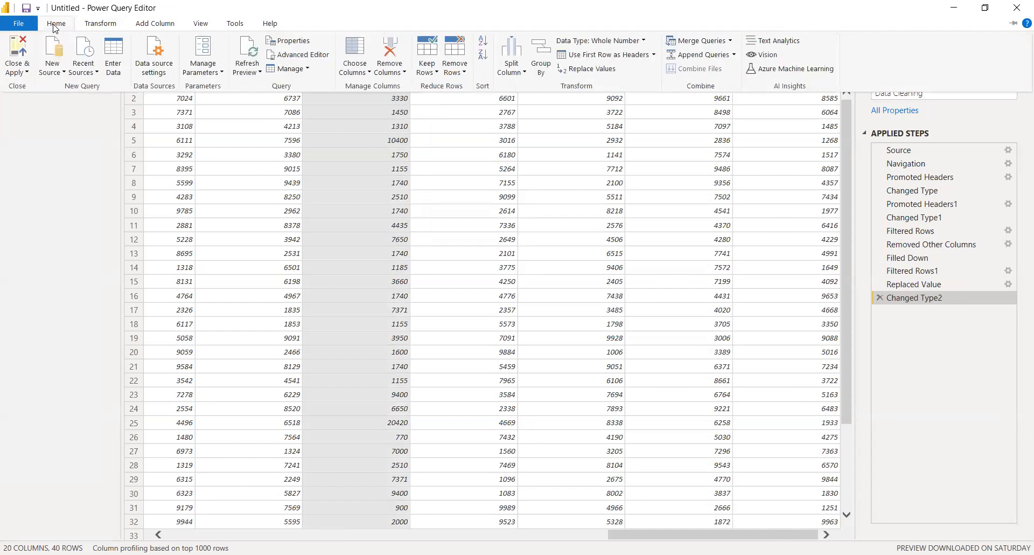
left_click(578, 71)
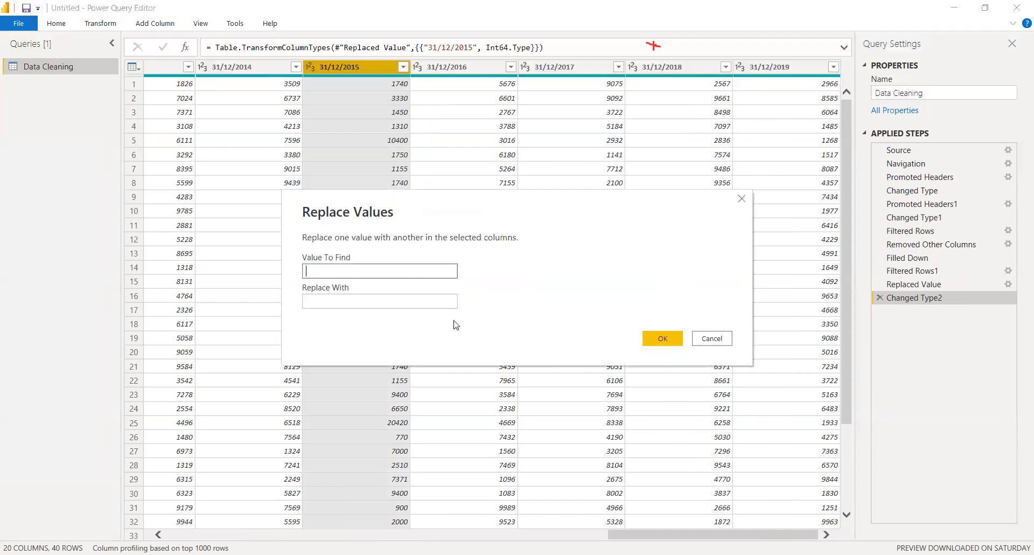
type("ab")
key("BackSpace")
key("BackSpace")
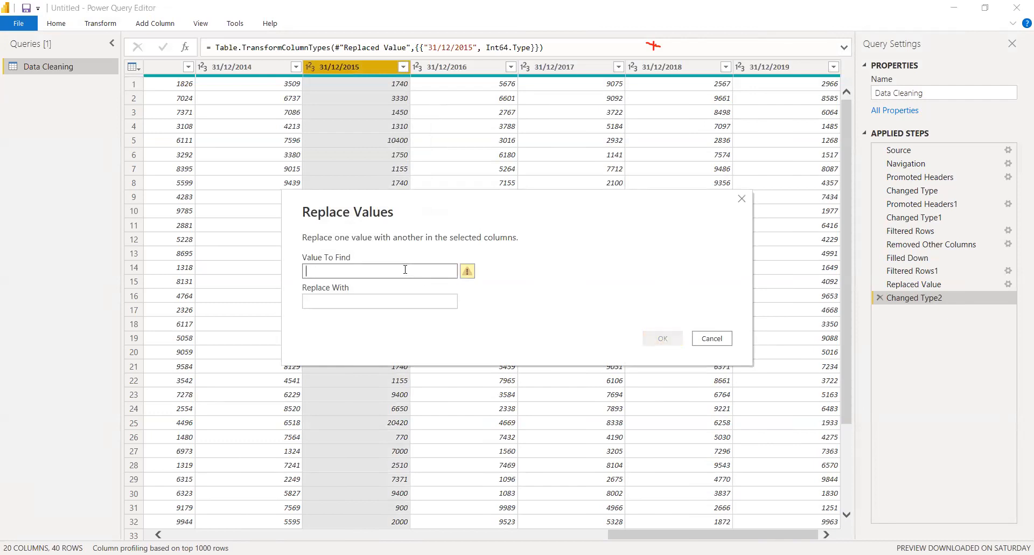
left_click(725, 339)
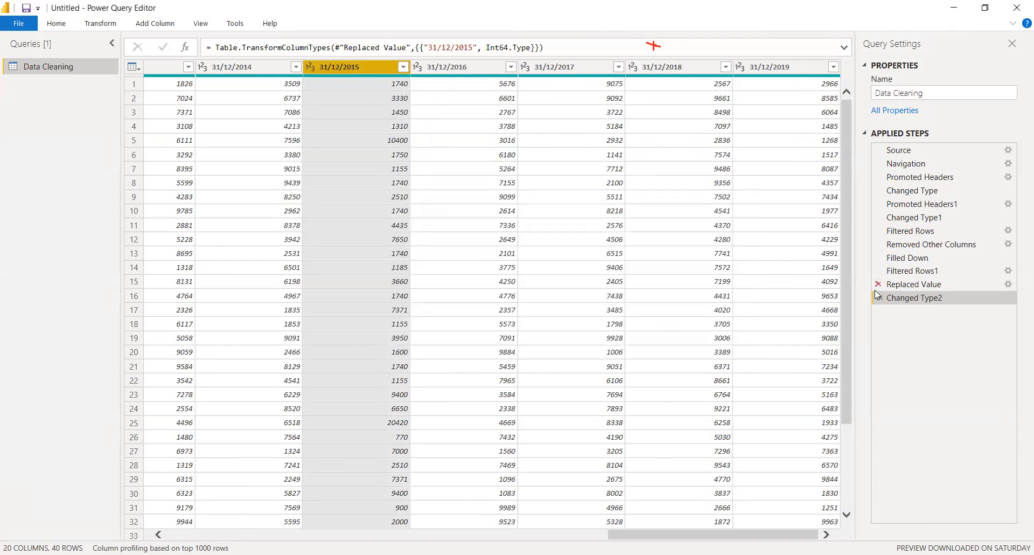
Delete the Changed Type2 and Replaced Value steps from the query.
left_click(878, 298)
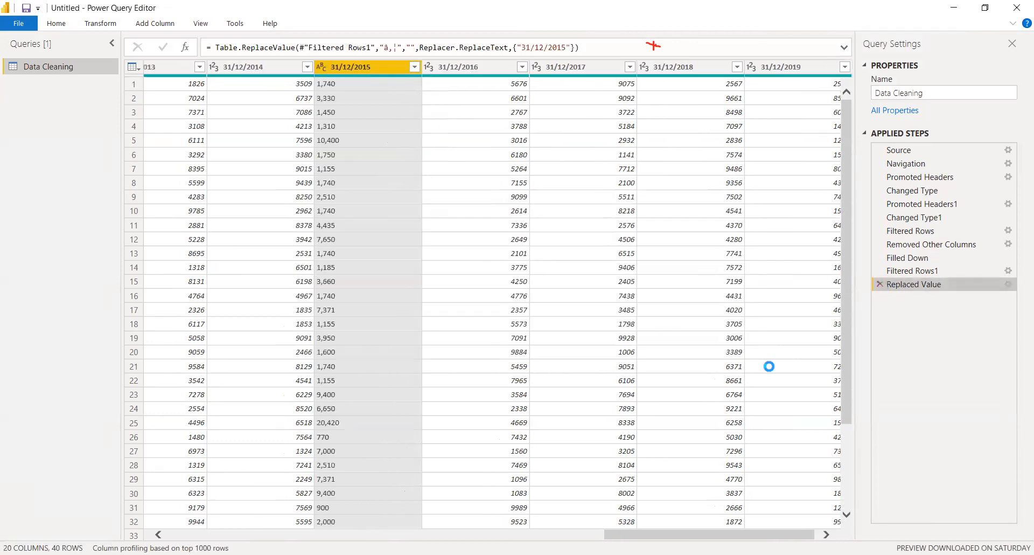
left_click(880, 283)
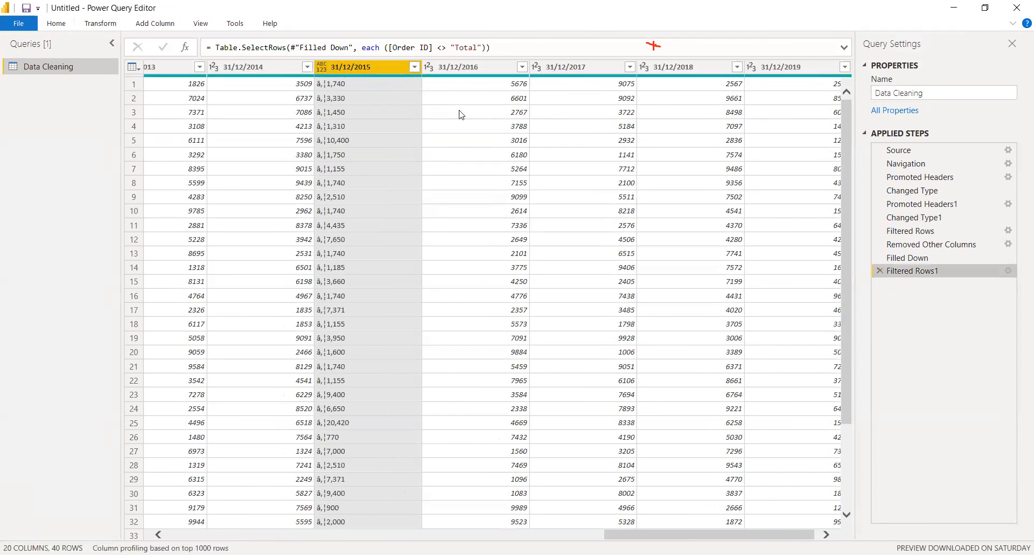
left_click(56, 24)
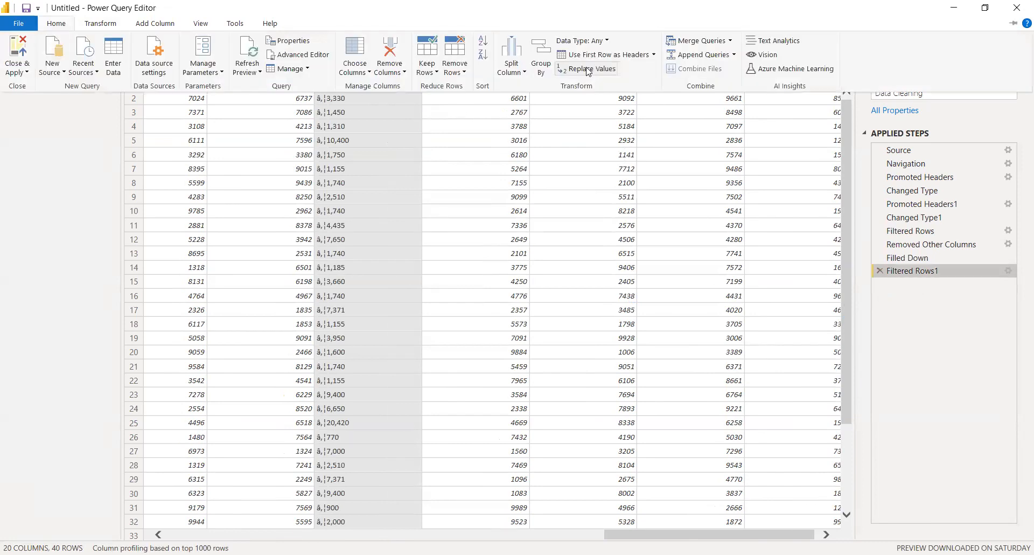
left_click(589, 69)
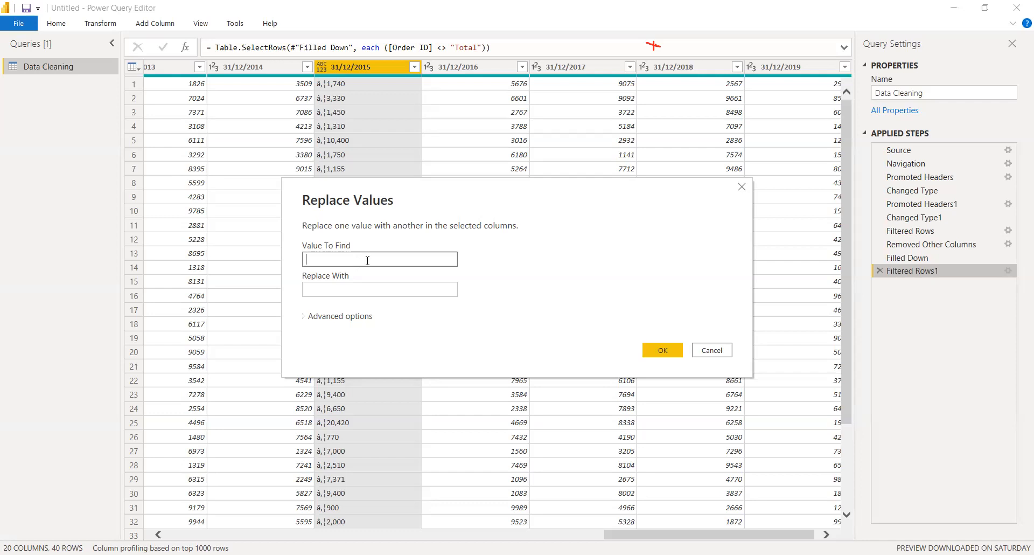
left_click(707, 350)
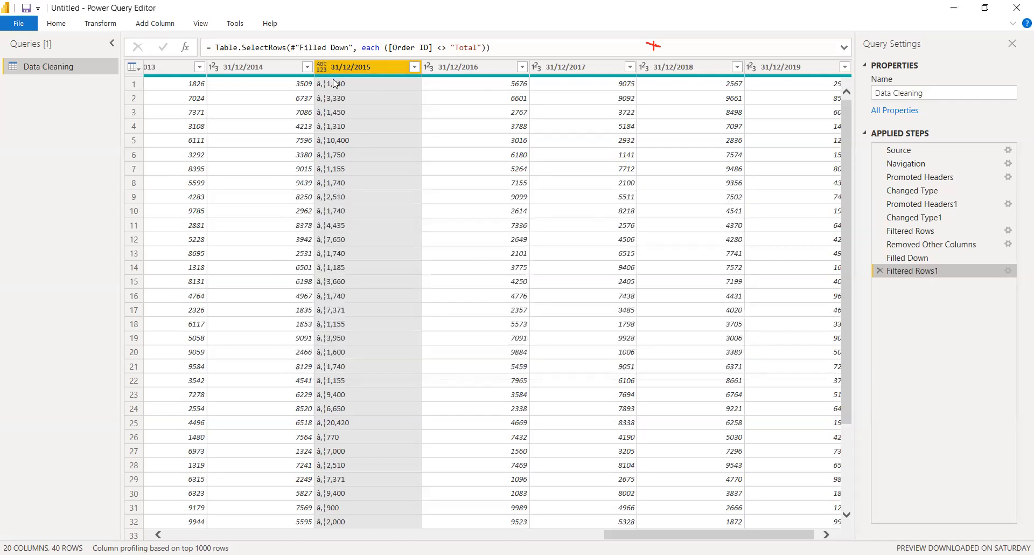
Replace the â‚¦ characters with an empty value in the 31/12/2015 column, taking them from its first cell's value.
right_click(335, 89)
key("Escape")
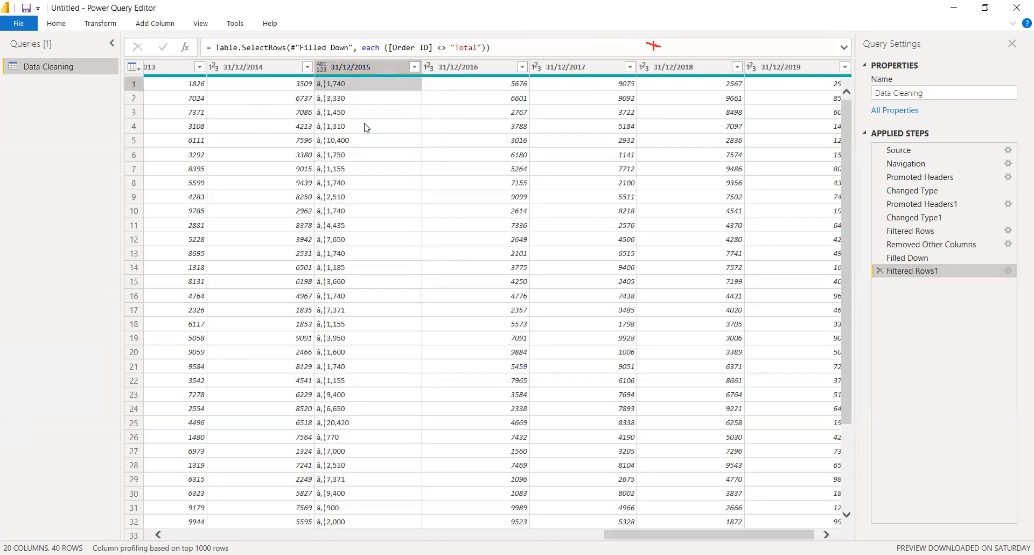
key("BackSpace")
key("BackSpace")
key("BackSpace")
key("BackSpace")
key("BackSpace")
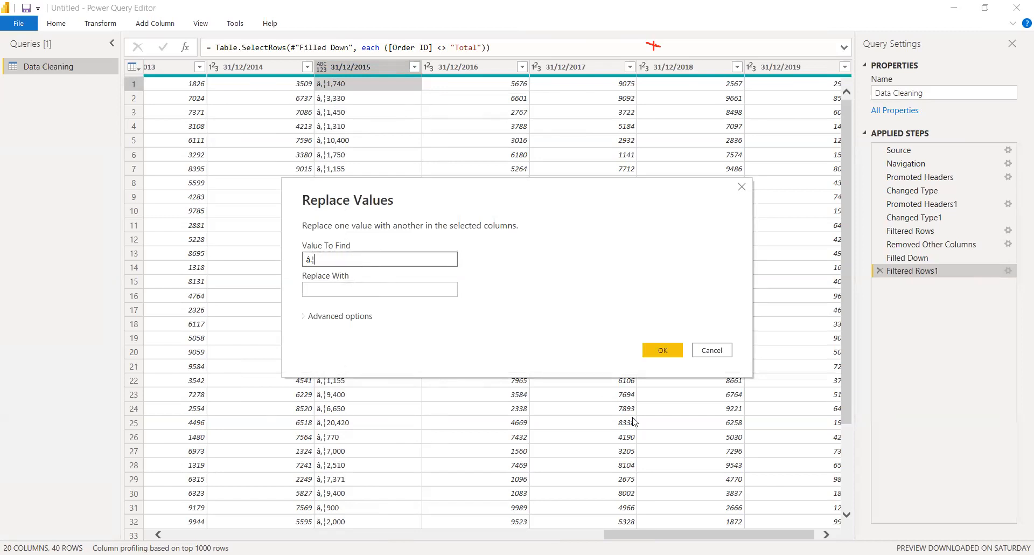
left_click(660, 353)
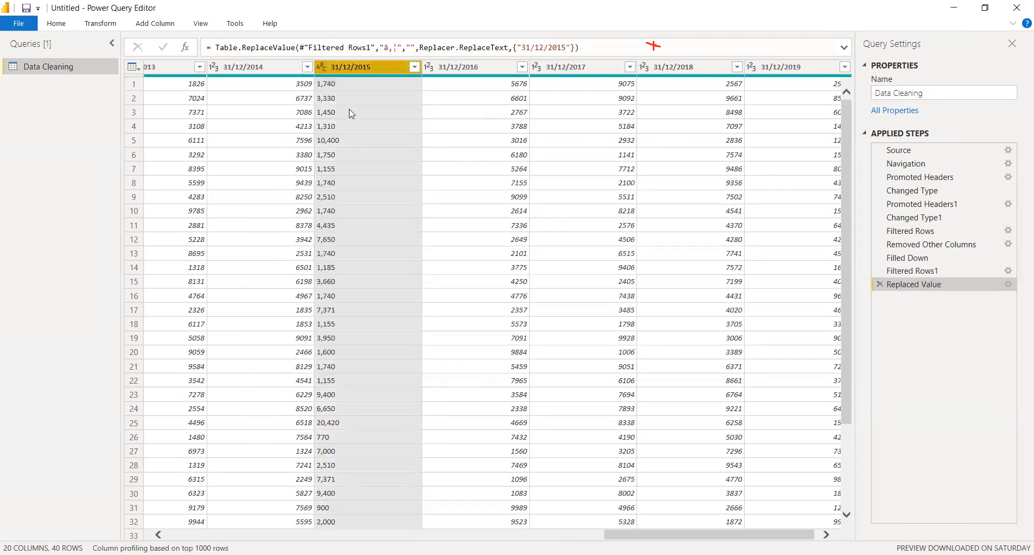
Change the 31/12/2015 column's data type to Whole Number.
left_click(322, 67)
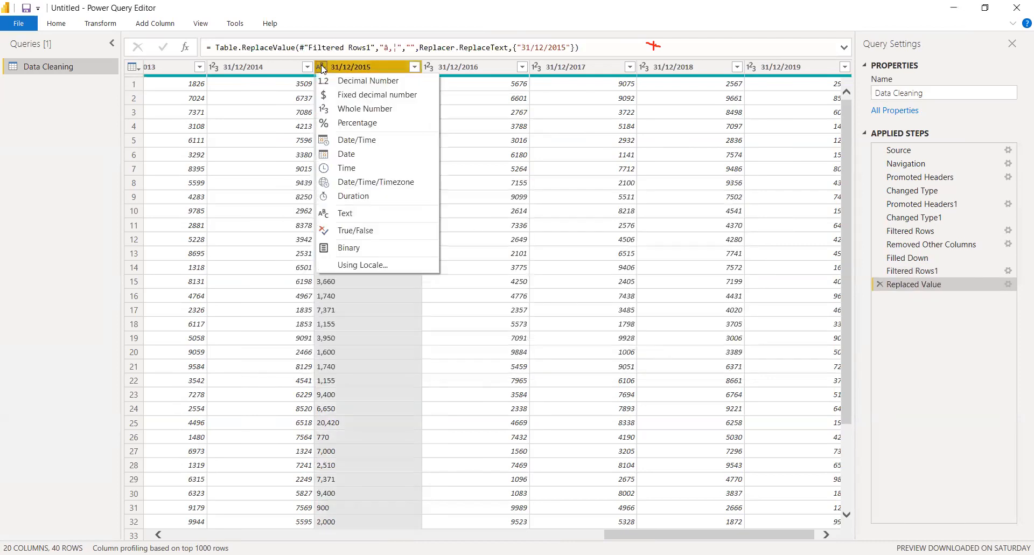
left_click(355, 108)
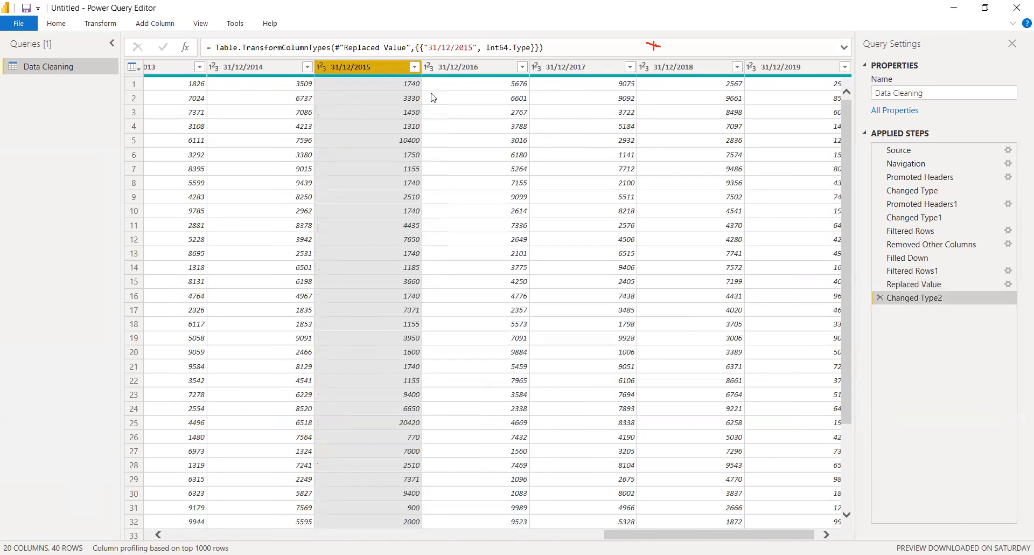
scroll(765, 528, "right", 1)
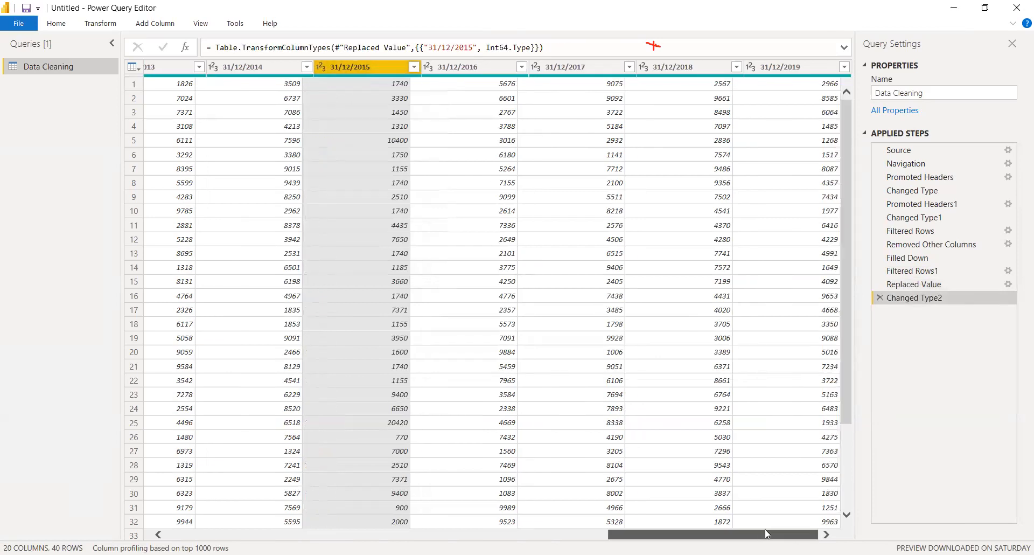
left_click(645, 239)
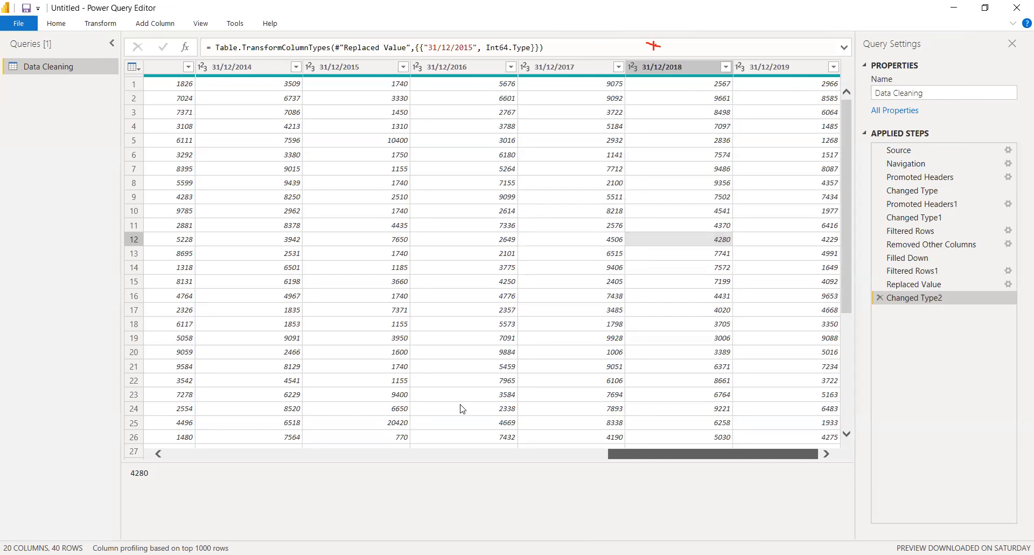
scroll(462, 408, "left", 1)
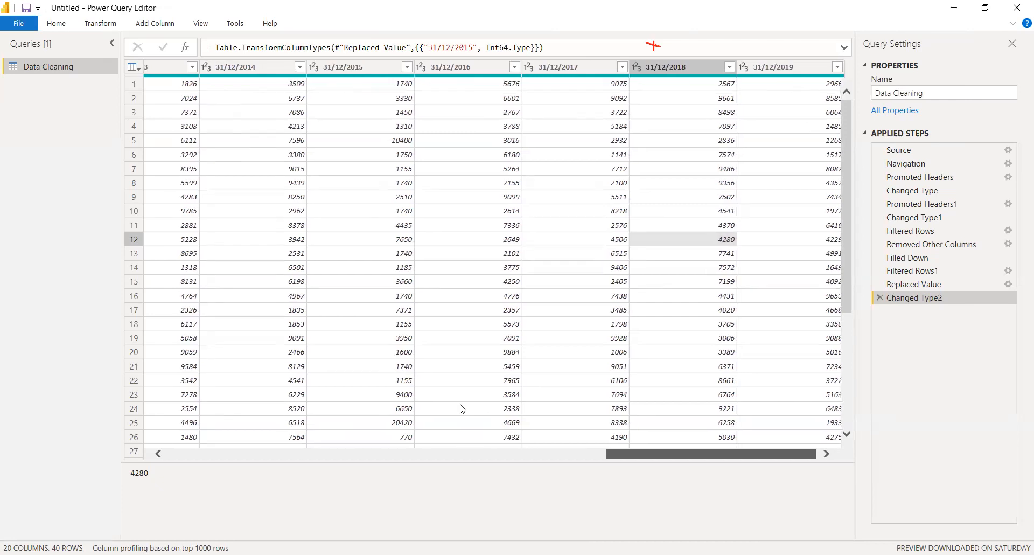
scroll(462, 408, "right", 1)
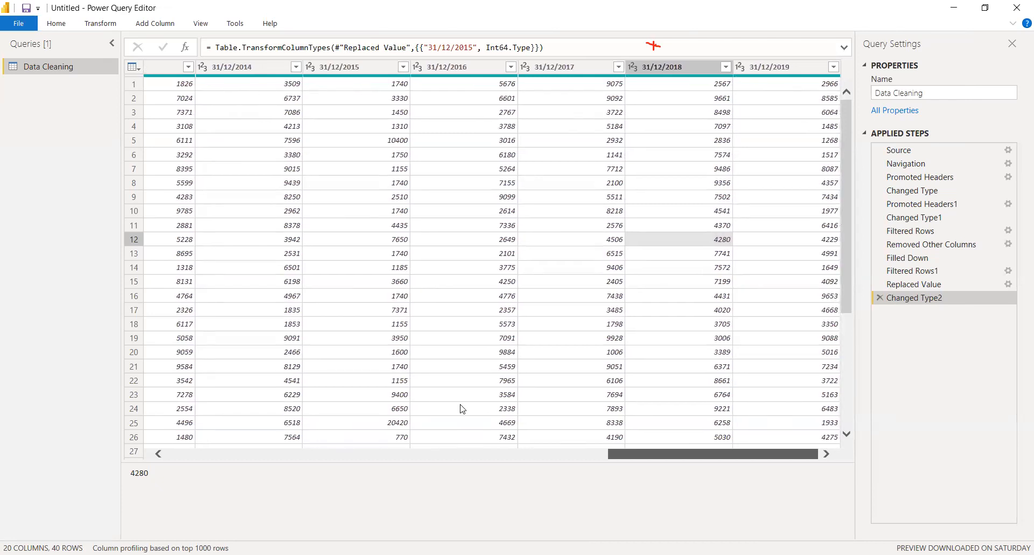
scroll(462, 409, "left", 10)
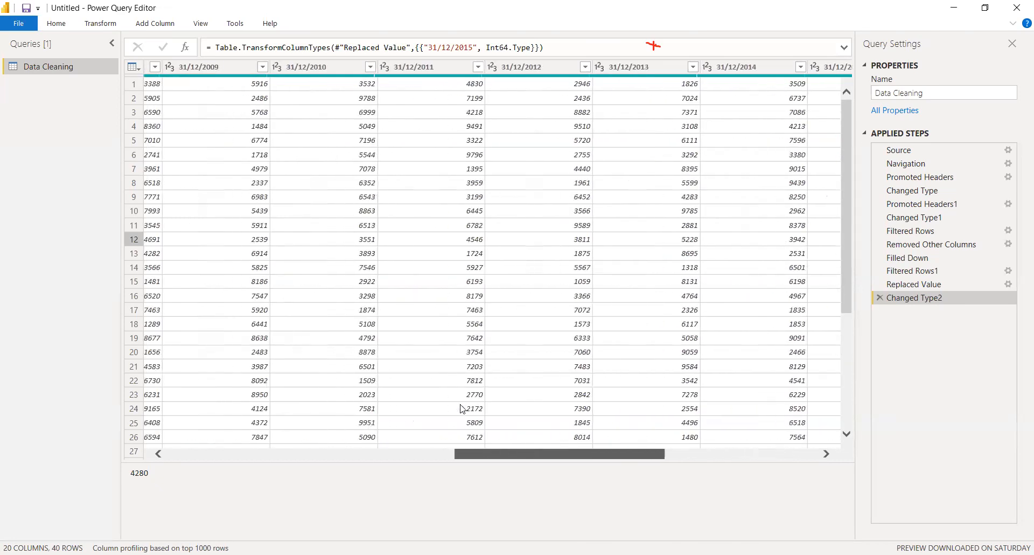
scroll(461, 408, "right", 10)
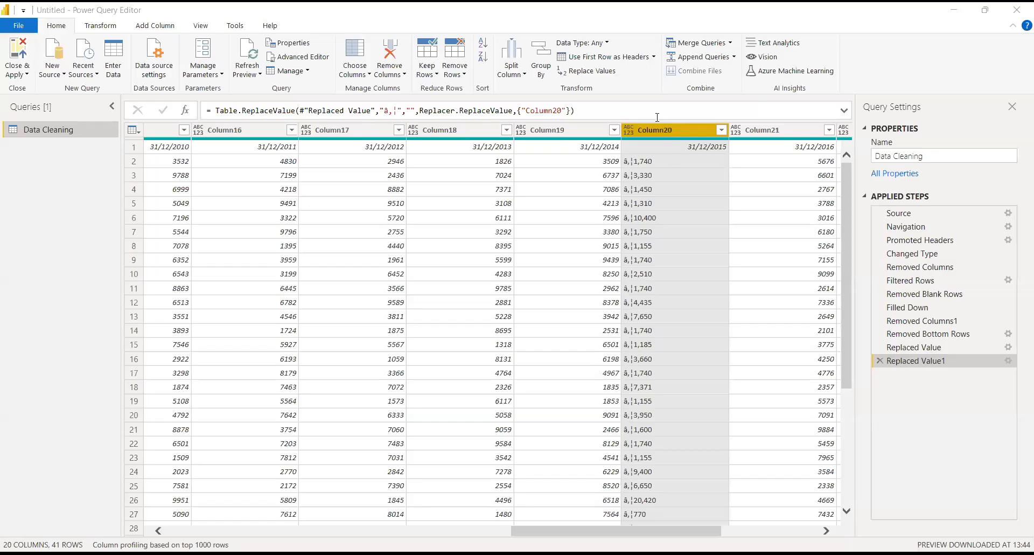
left_click(650, 164)
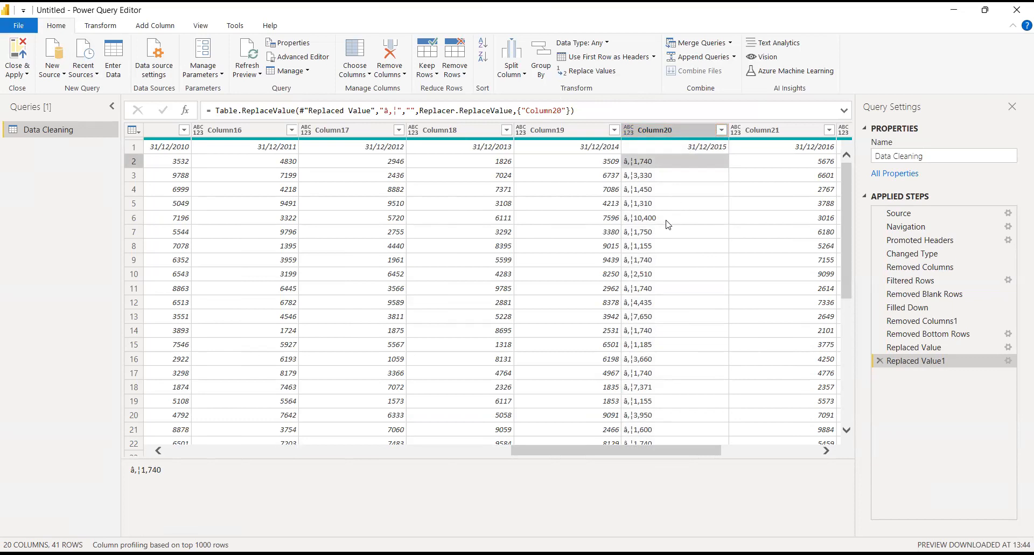
right_click(663, 162)
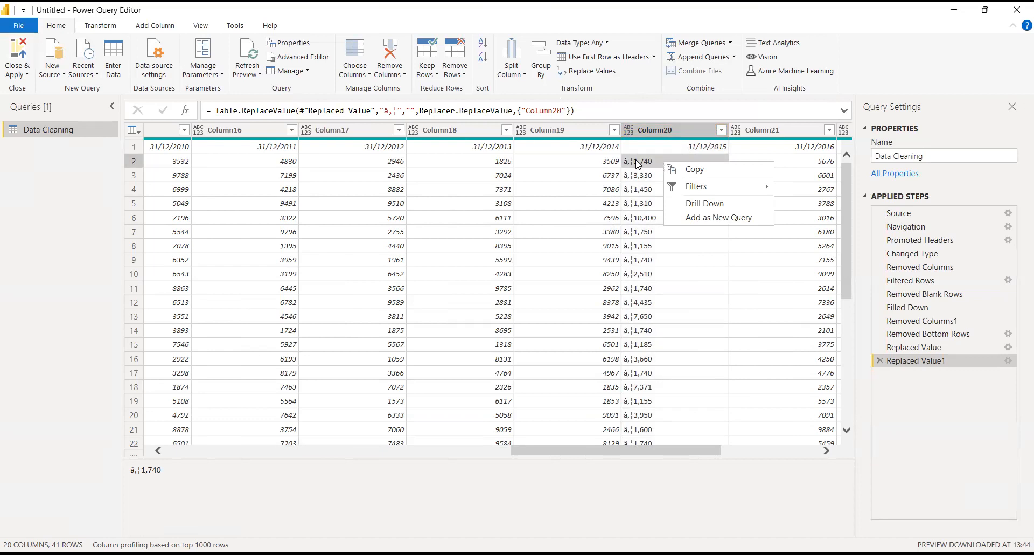
left_click(636, 160)
left_click_drag(847, 211, 843, 74)
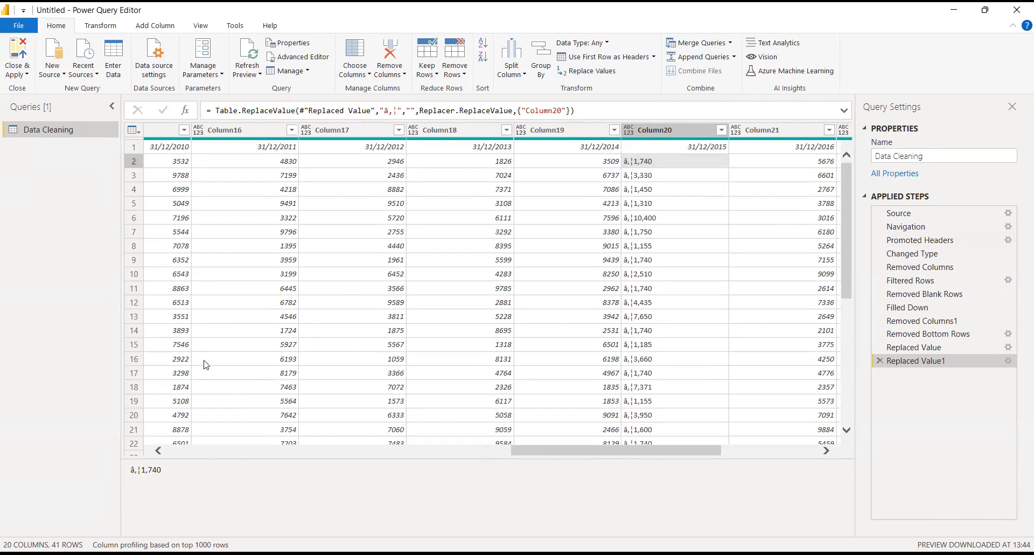
Promote the first row of the Data Cleaning table to column headers.
left_click_drag(529, 450, 135, 467)
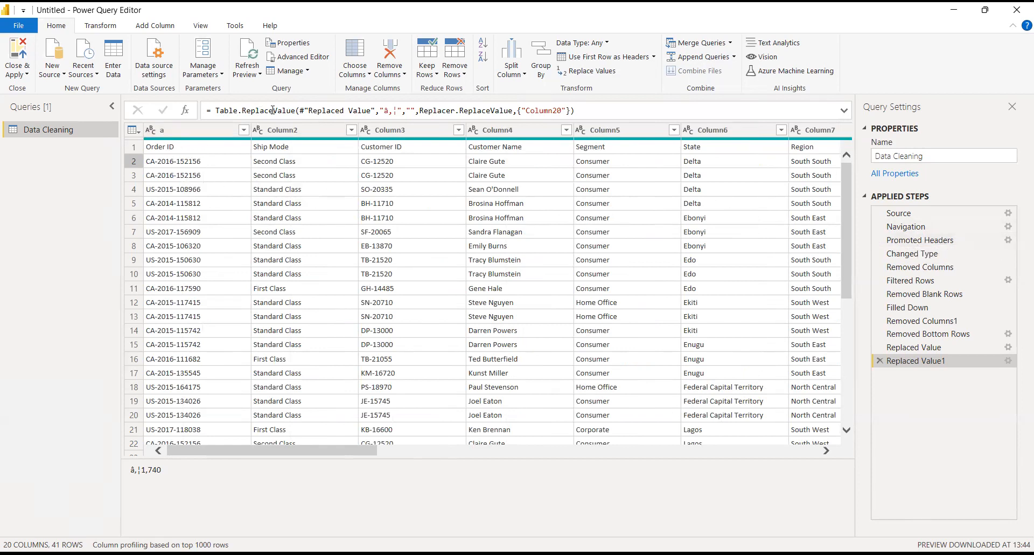
left_click(159, 149)
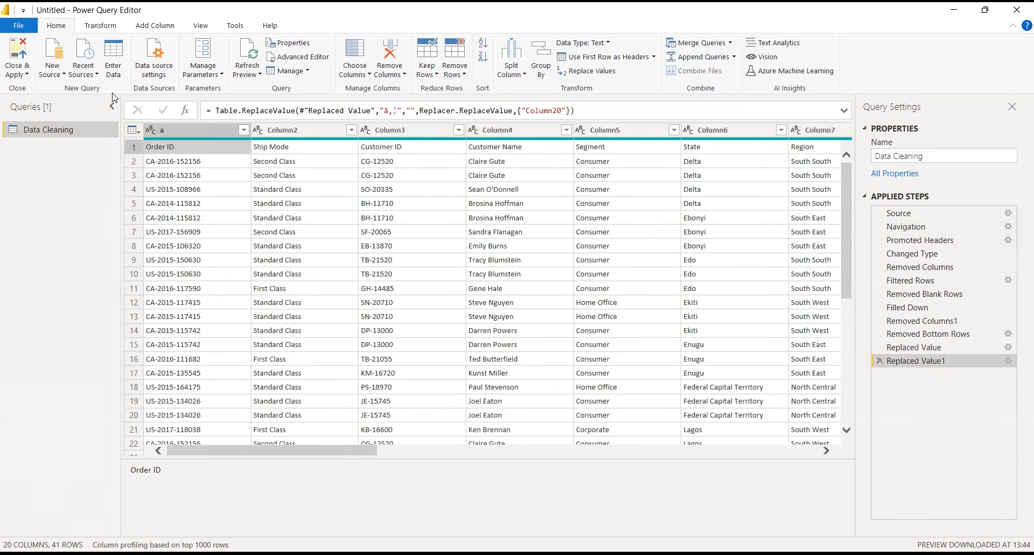
left_click(99, 26)
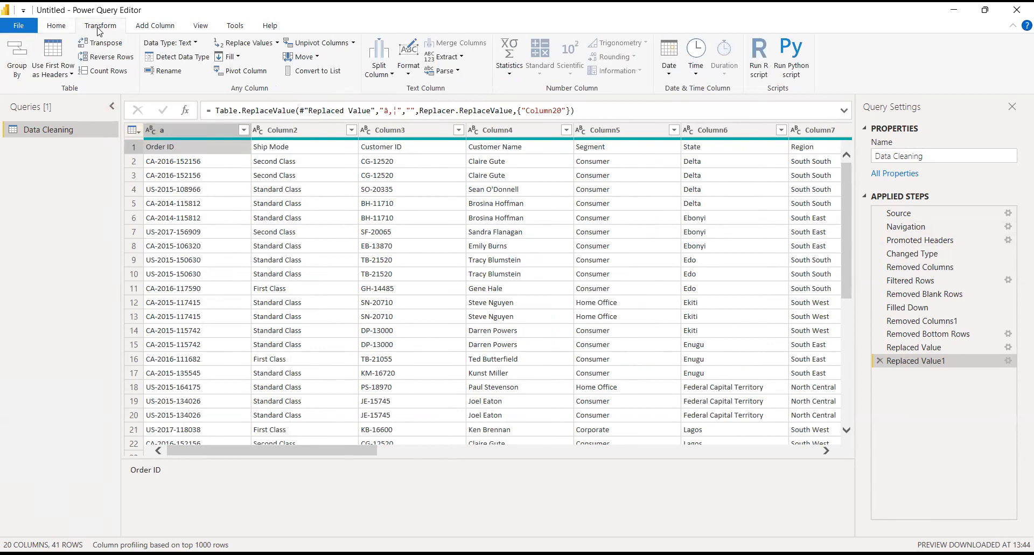
left_click(68, 27)
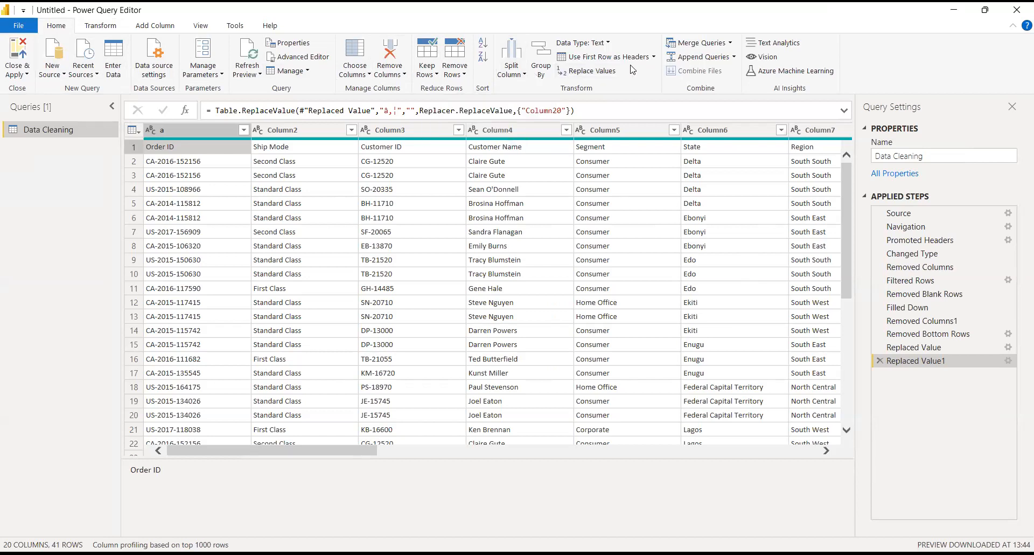
left_click(594, 57)
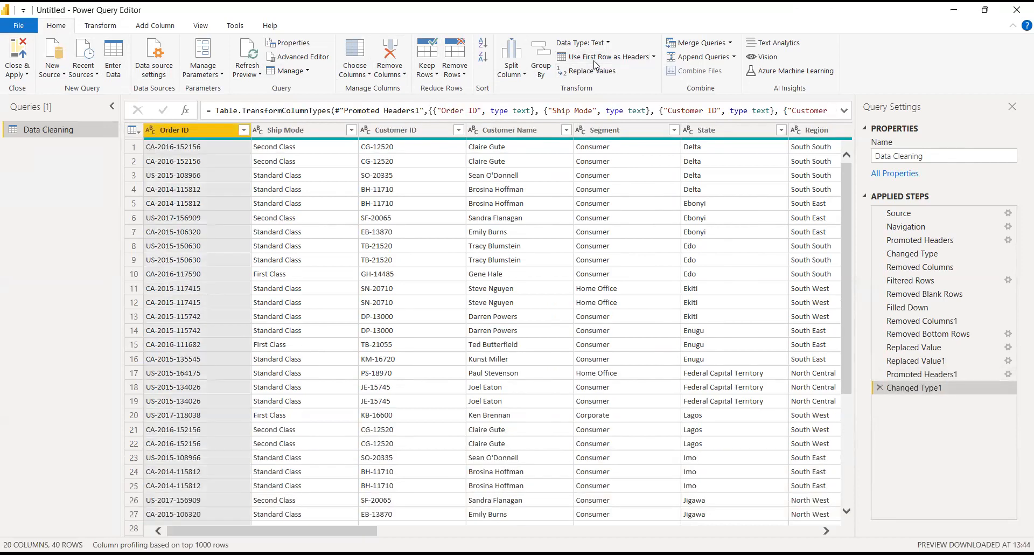
Replace the â‚¦ characters with an empty value in the 31/12/2015 column, taking them from its first cell's value.
left_click(829, 531)
left_click(828, 531)
left_click(828, 530)
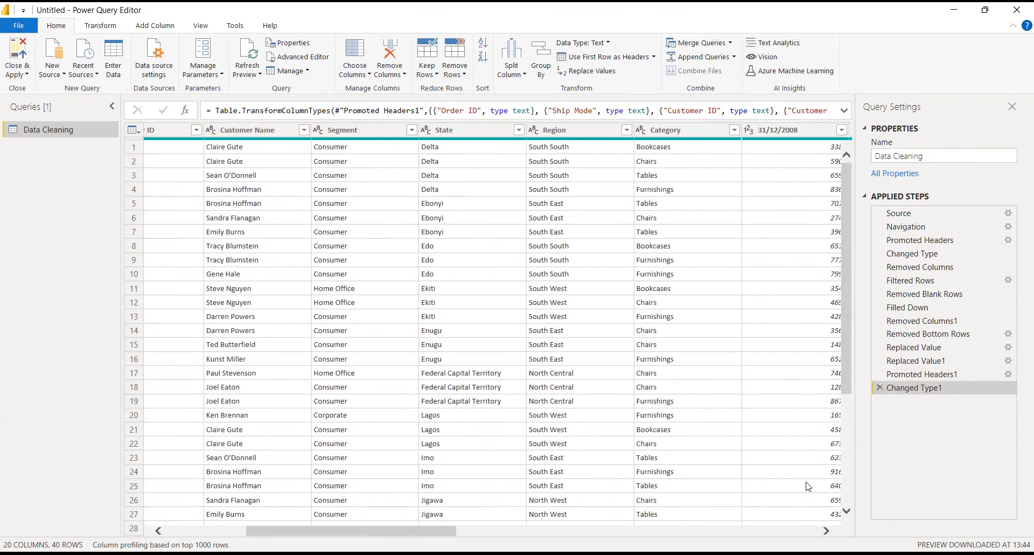
left_click(828, 530)
left_click(829, 531)
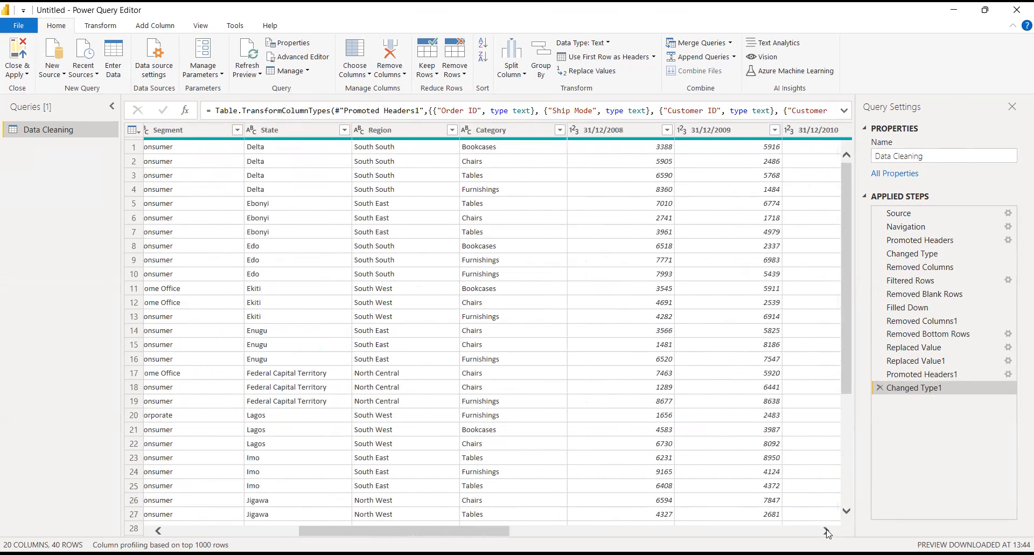
left_click(829, 531)
left_click(828, 531)
left_click(829, 530)
left_click(828, 531)
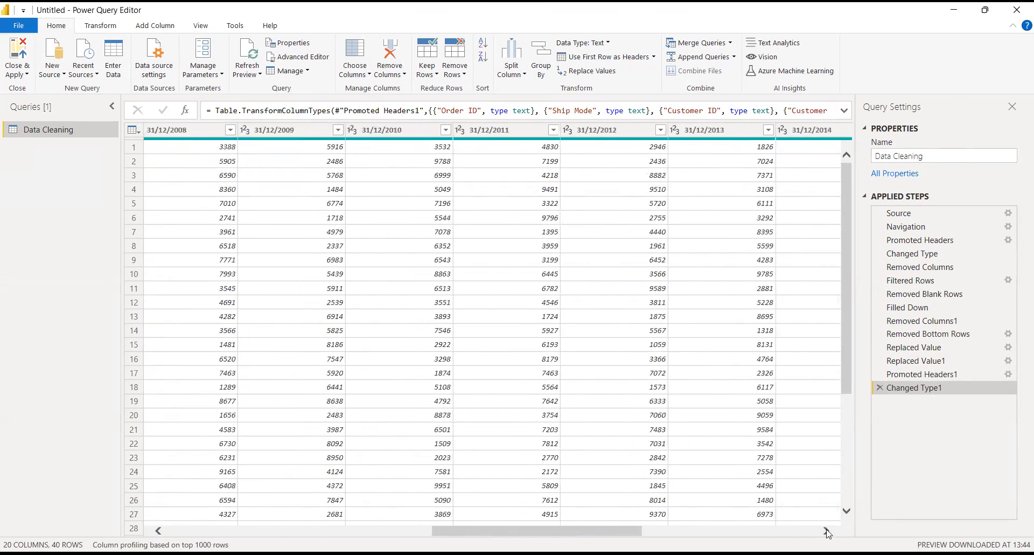
left_click(828, 530)
left_click(828, 531)
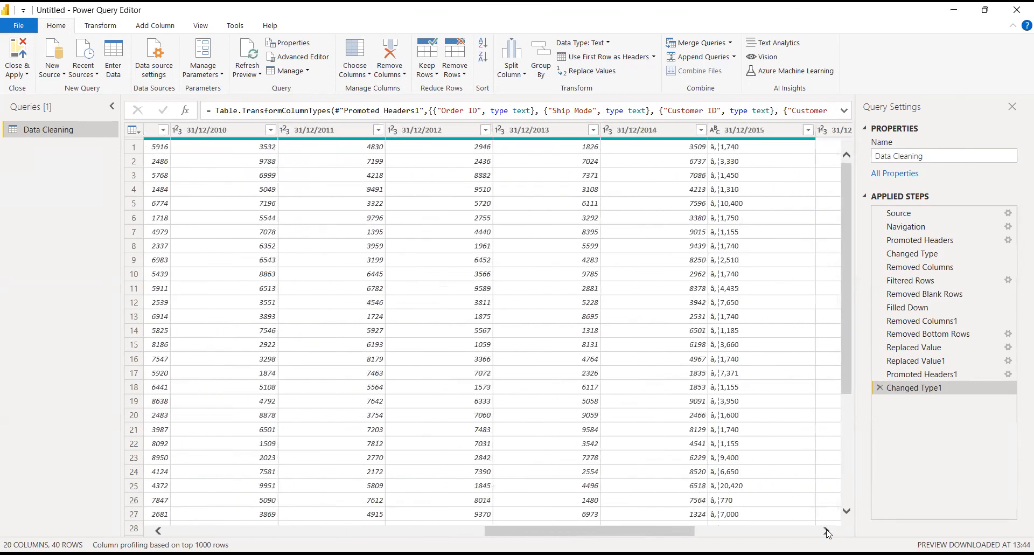
left_click(735, 149)
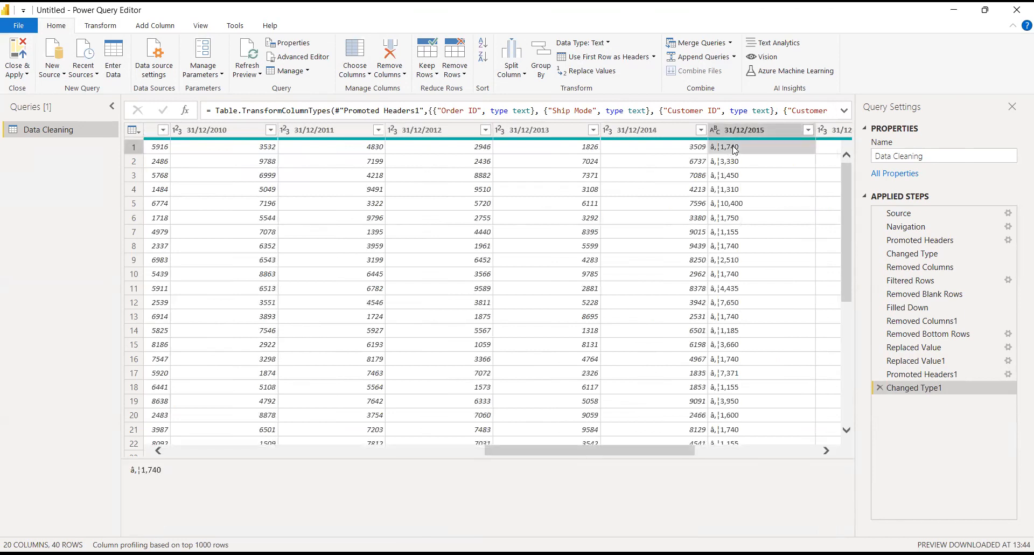
right_click(734, 150)
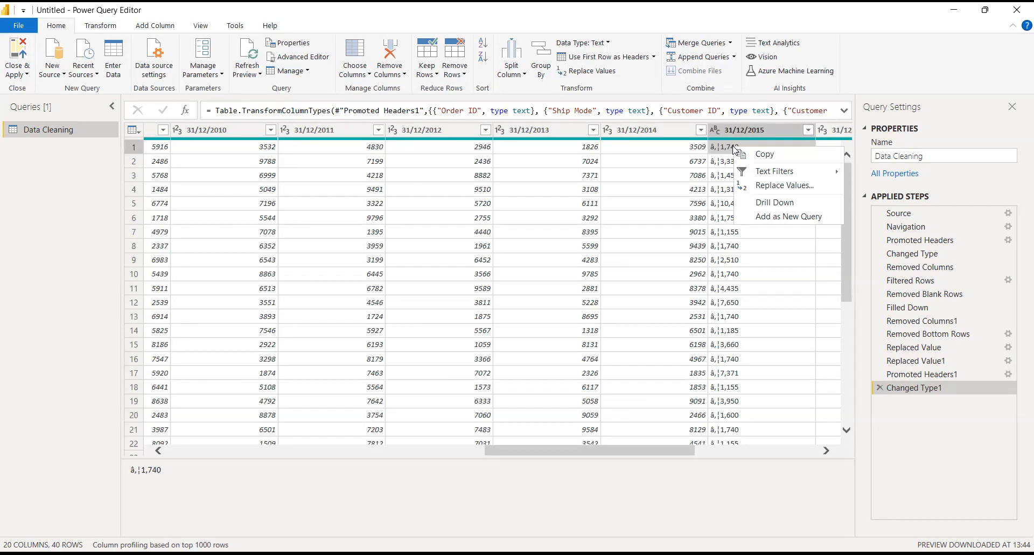
left_click(771, 186)
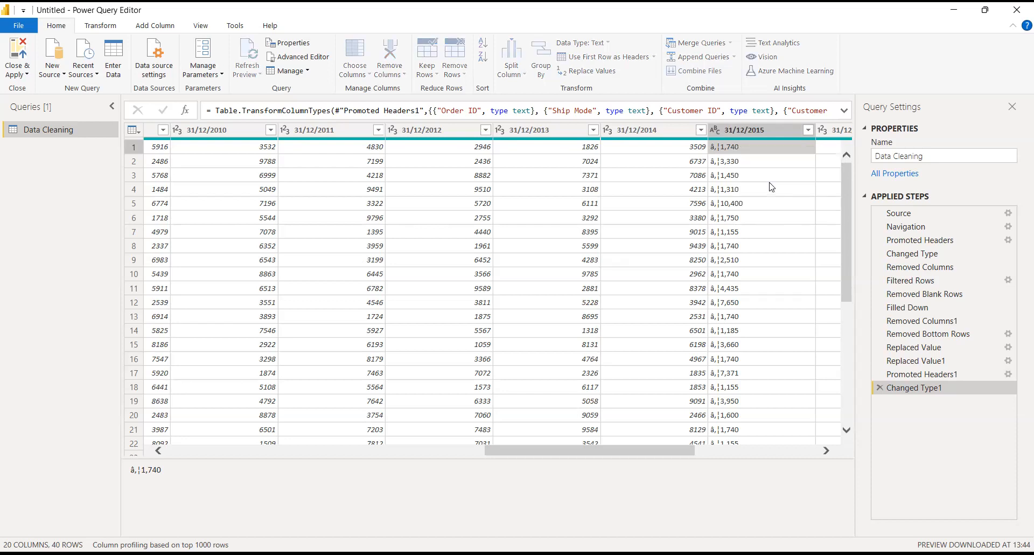
left_click(344, 256)
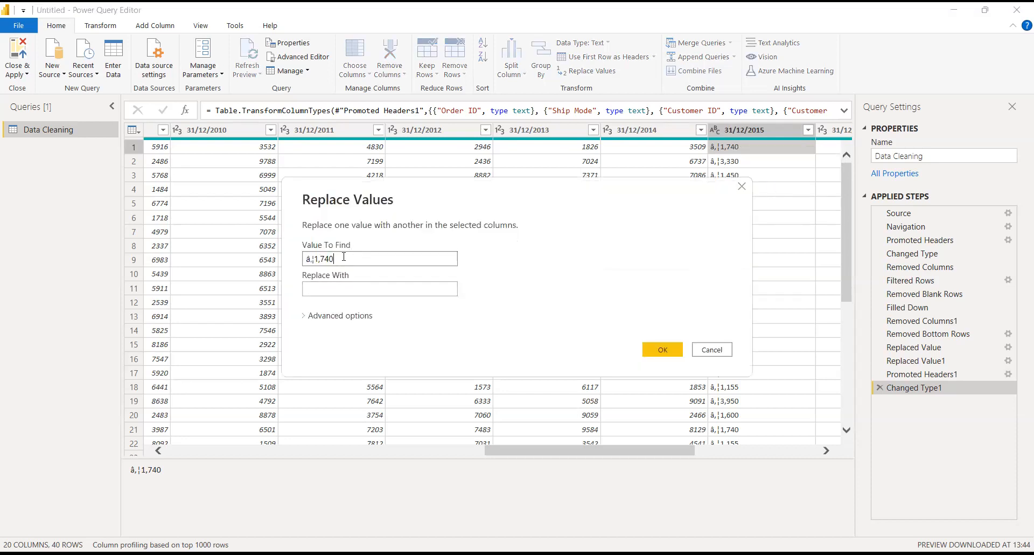
key("BackSpace")
key("BackSpace")
key("BackSpace")
key("BackSpace")
key("BackSpace")
left_click(340, 282)
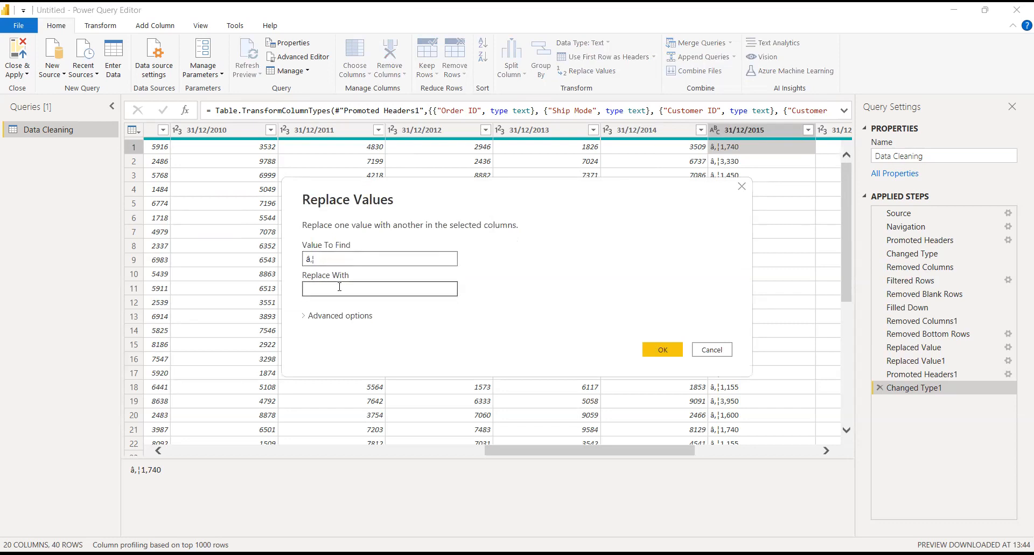
left_click(656, 351)
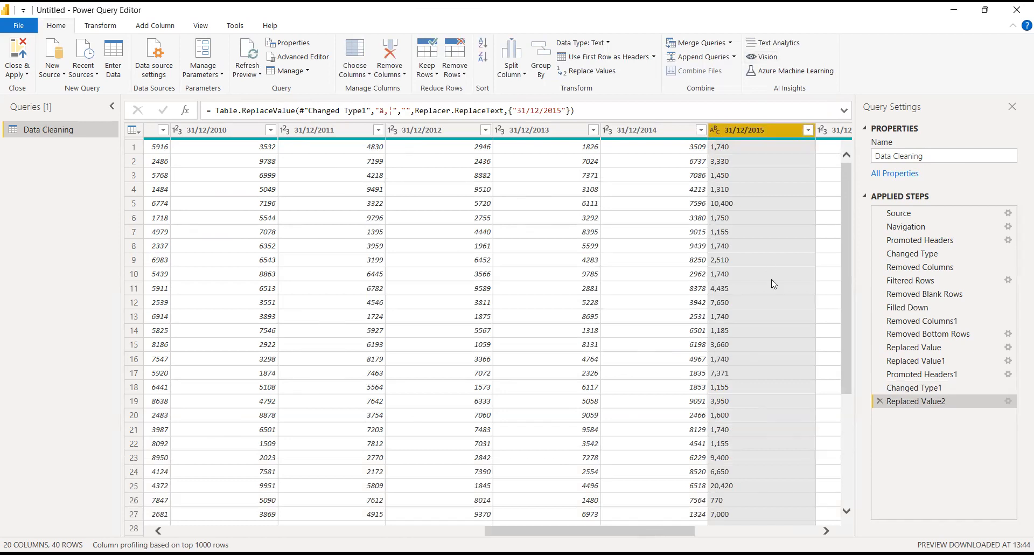
Delete the Replaced Value2, Changed Type1 and Promoted Headers1 steps from the query.
left_click(880, 401)
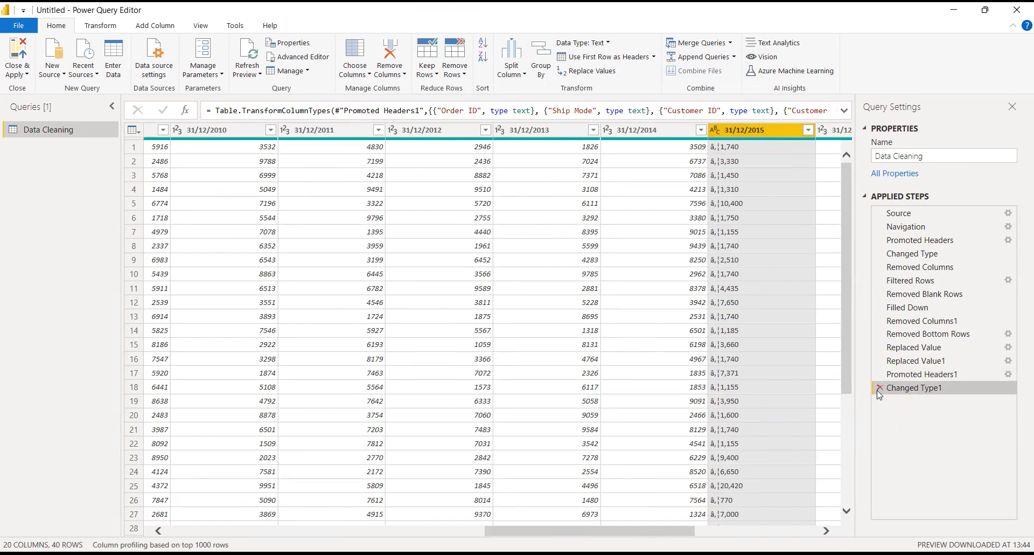
left_click(879, 388)
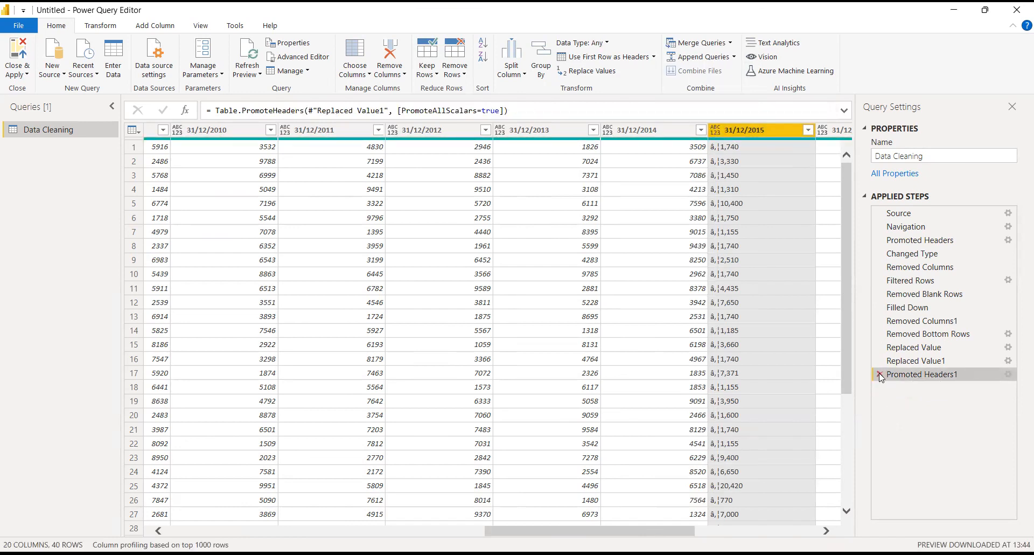
left_click(880, 374)
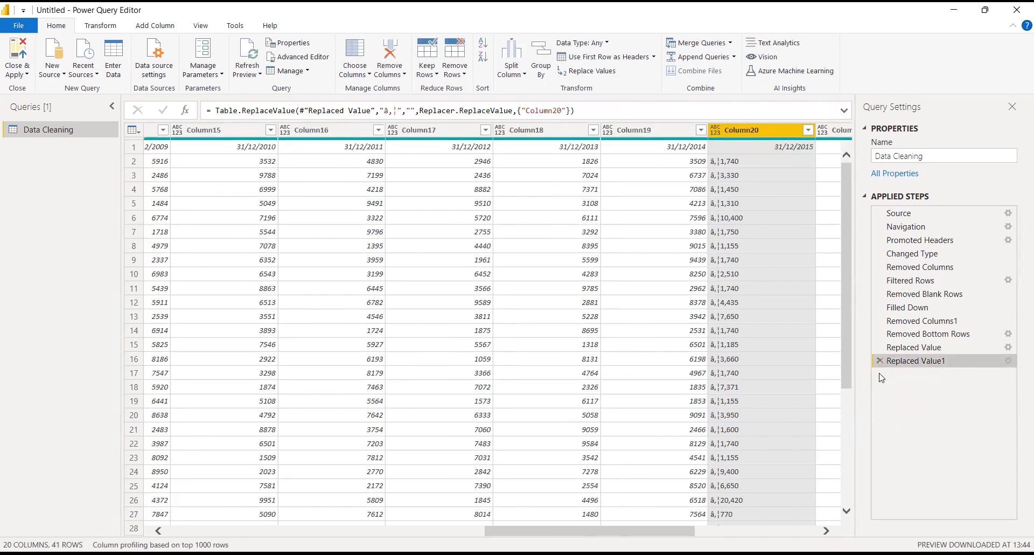
left_click(731, 162)
right_click(732, 161)
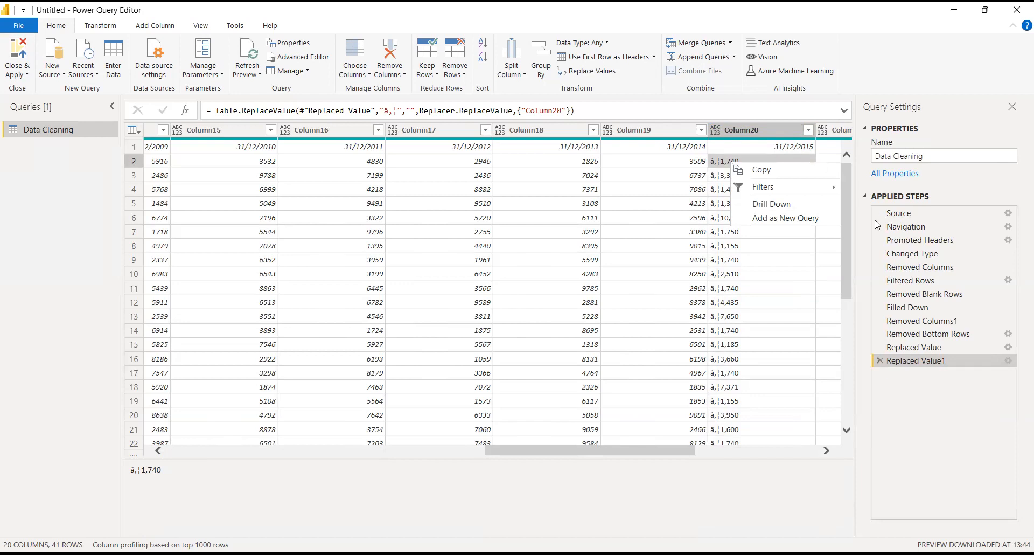
left_click(802, 285)
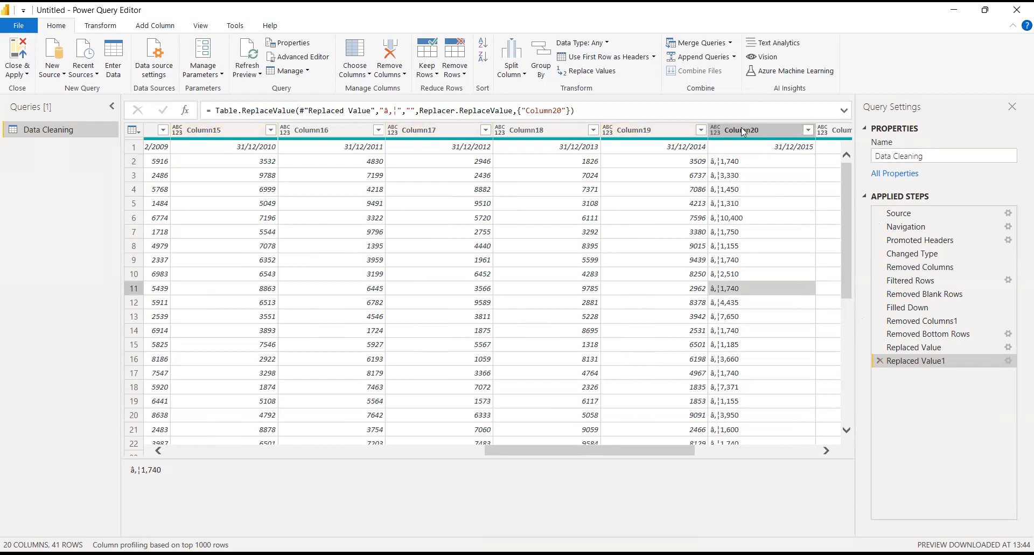
Change Column20's data type to Text.
left_click(757, 130)
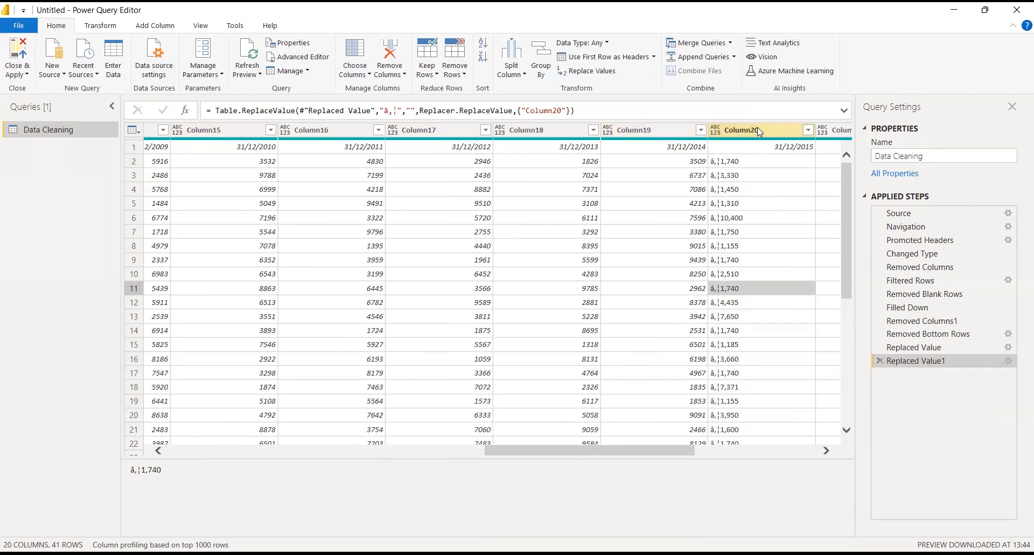
left_click(757, 130)
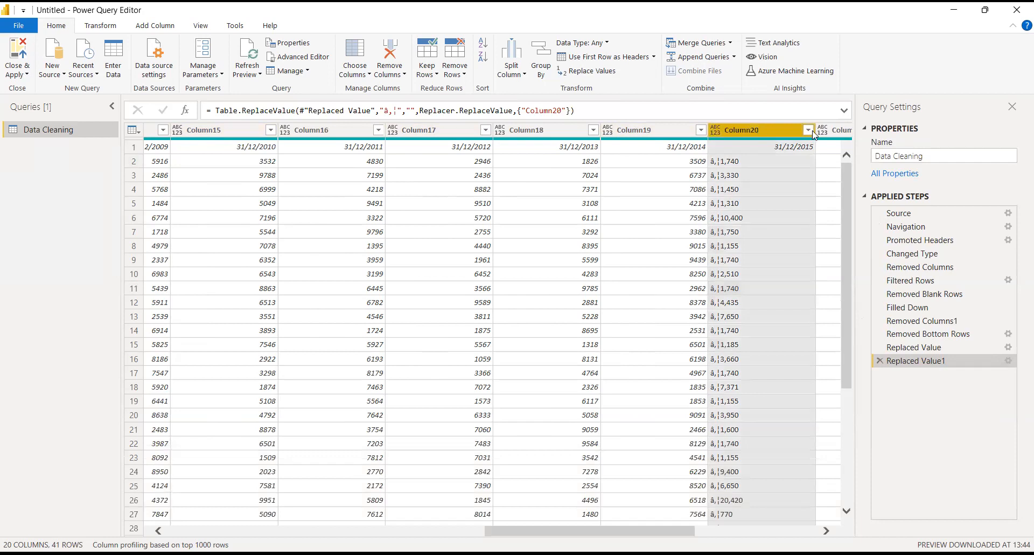
left_click(717, 132)
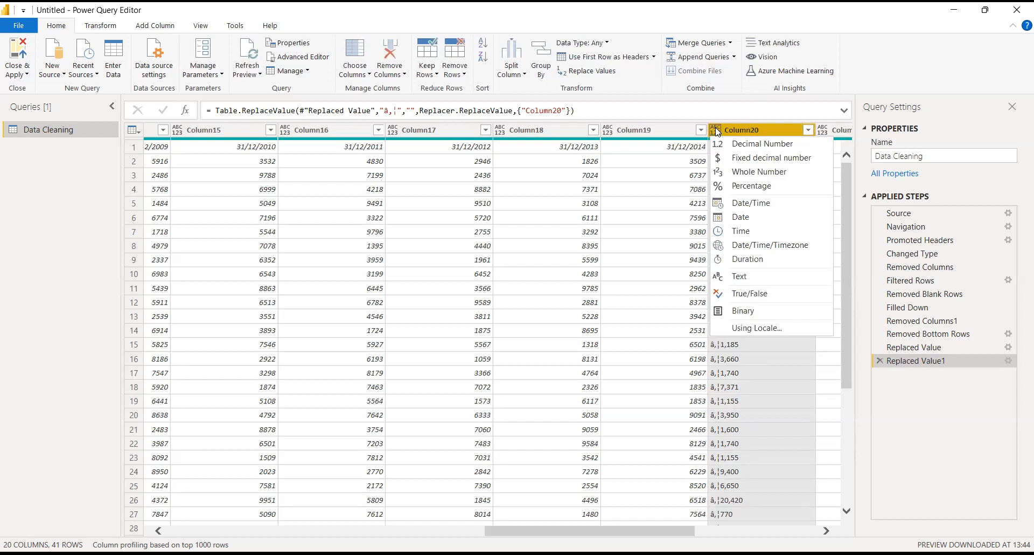
left_click(750, 282)
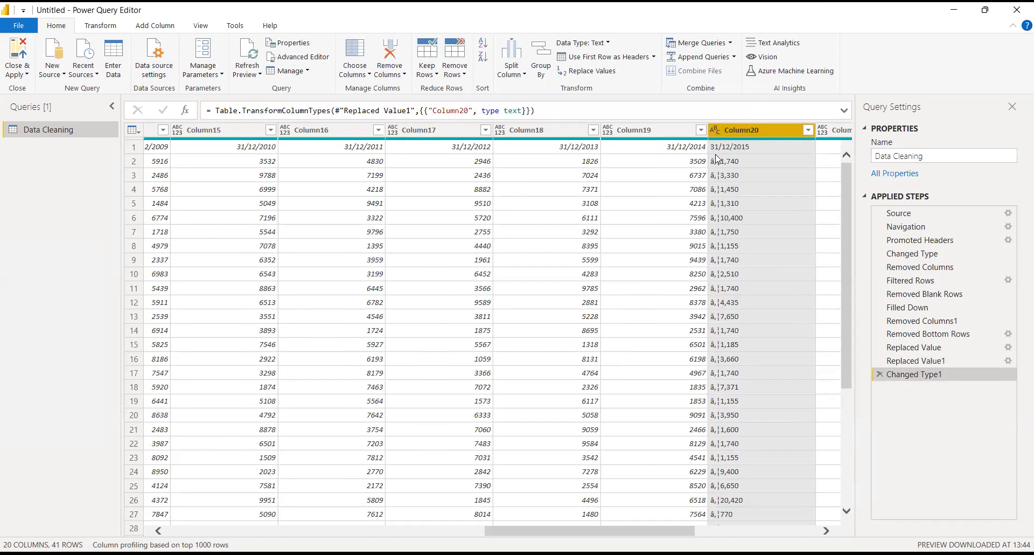
Replace the â‚¦ characters with an empty value in Column20, taking them from the first amount below the date.
right_click(728, 163)
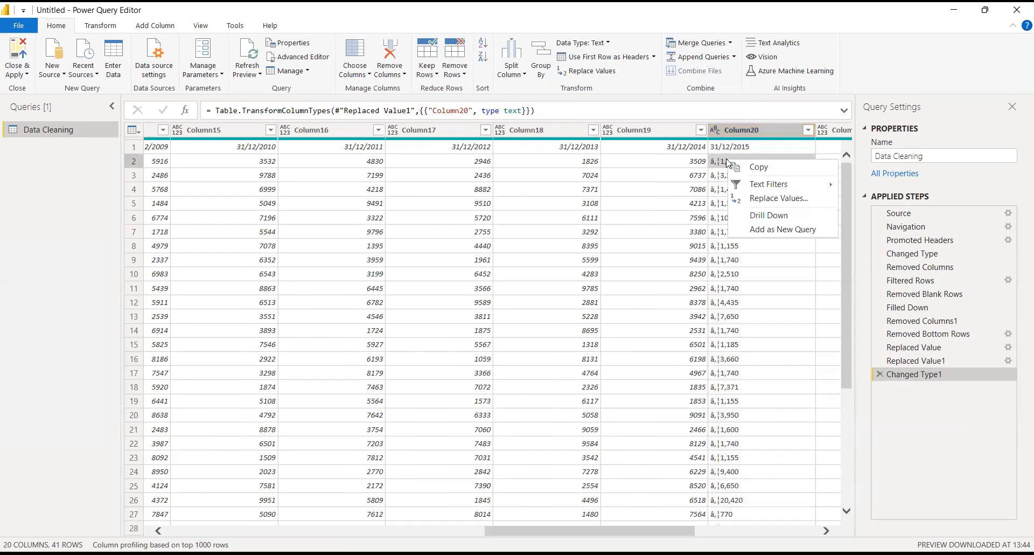
left_click(763, 198)
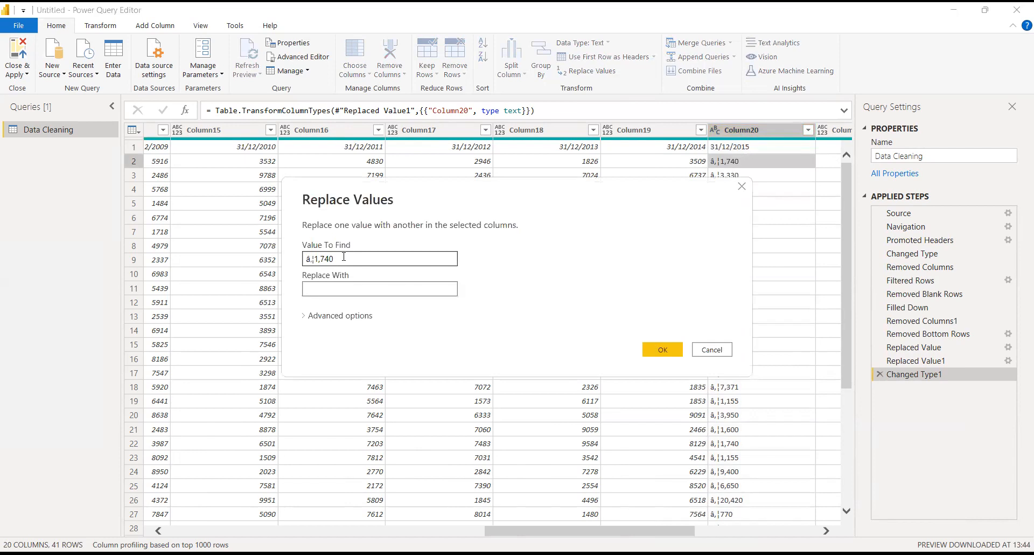
key("BackSpace")
key("BackSpace")
key("BackSpace")
key("BackSpace")
key("BackSpace")
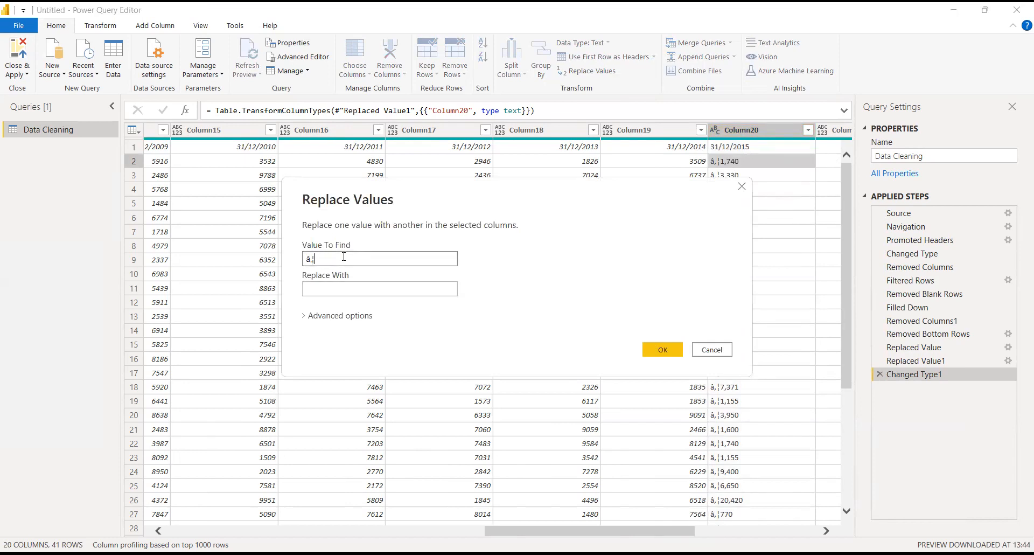
left_click(349, 286)
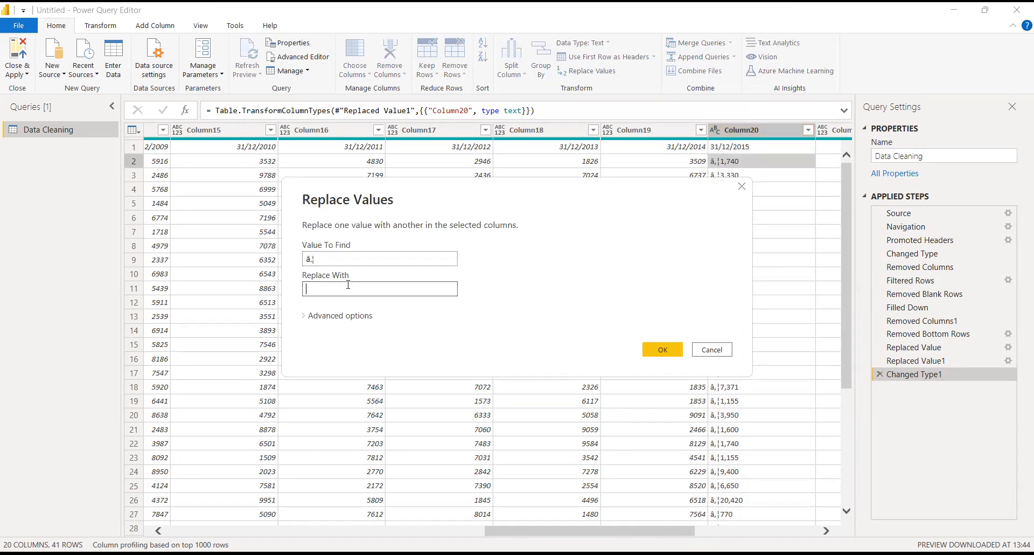
left_click(662, 347)
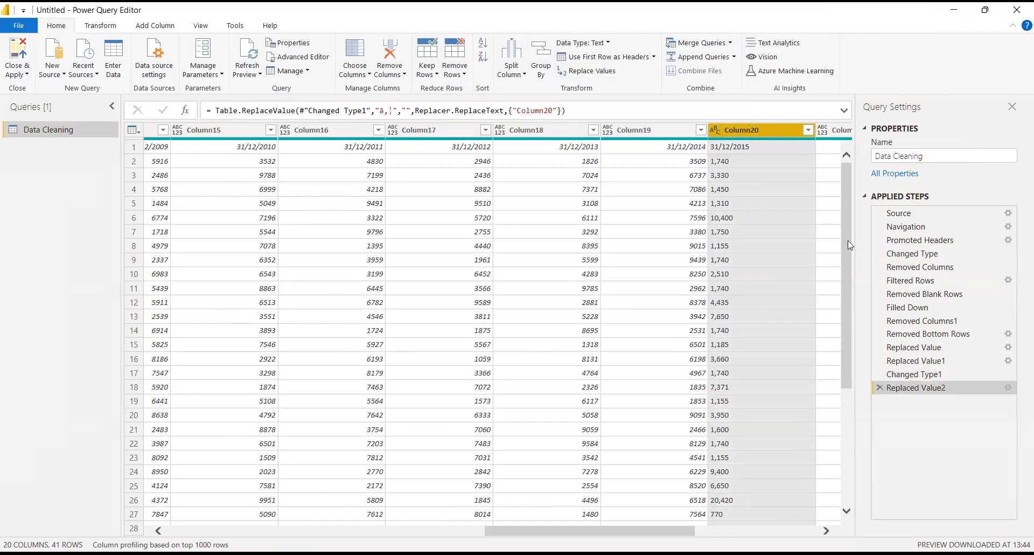
left_click(826, 530)
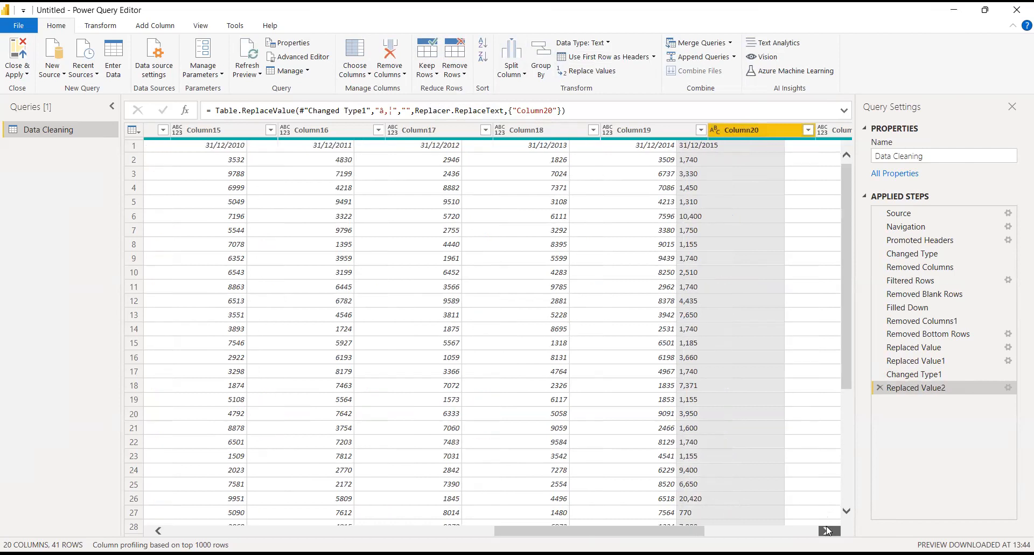
Promote the query's first row to column headers.
left_click(827, 531)
left_click(827, 531)
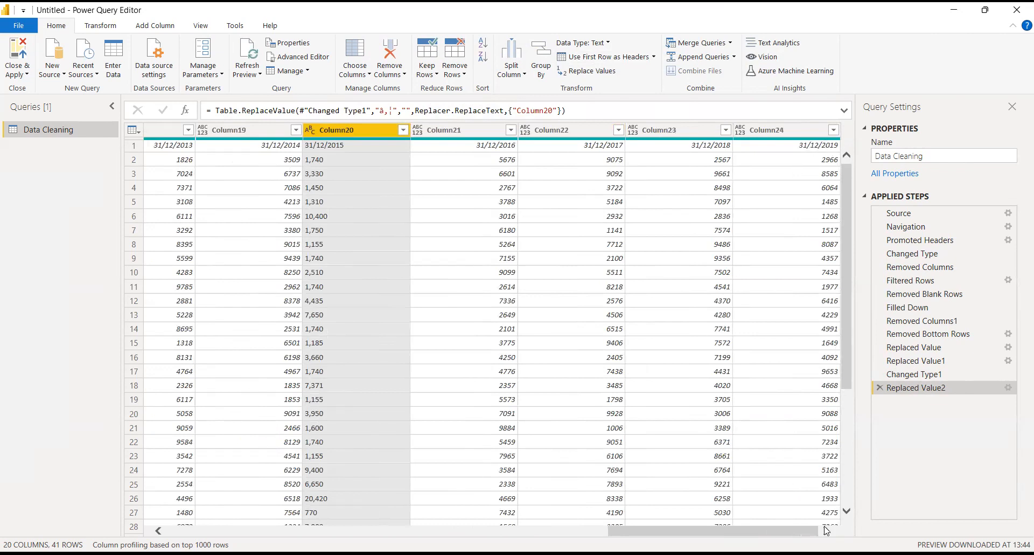
left_click_drag(675, 528, 560, 362)
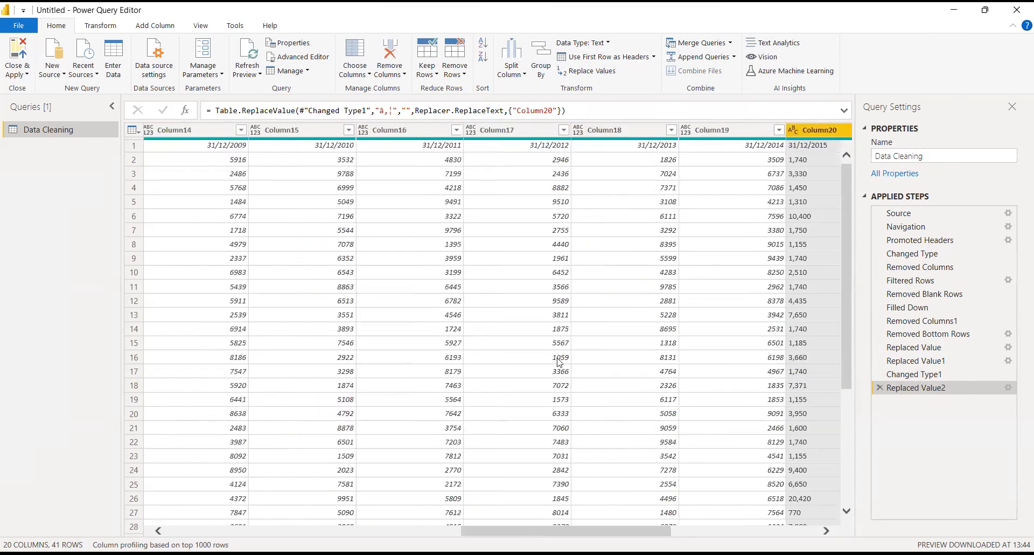
left_click(588, 57)
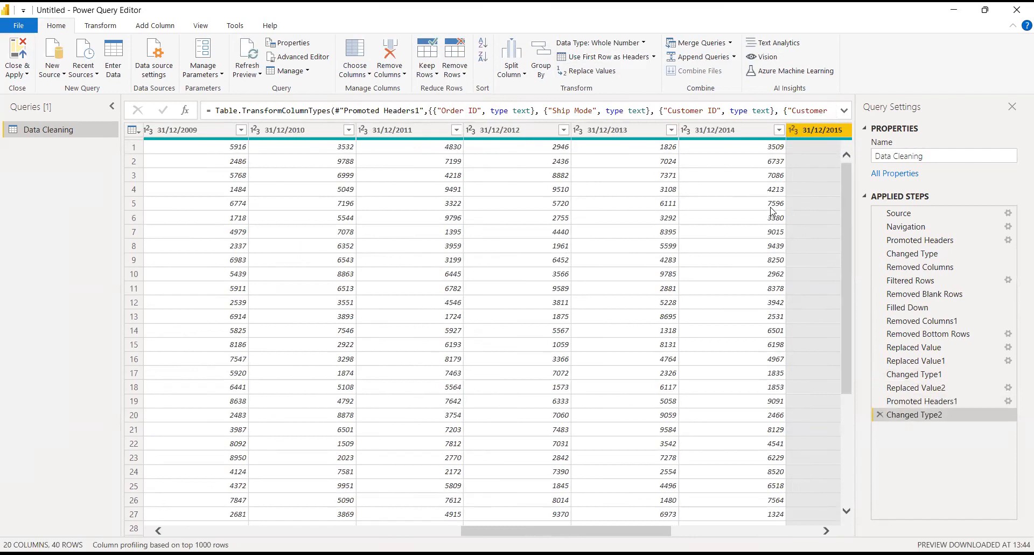
left_click_drag(665, 534, 360, 533)
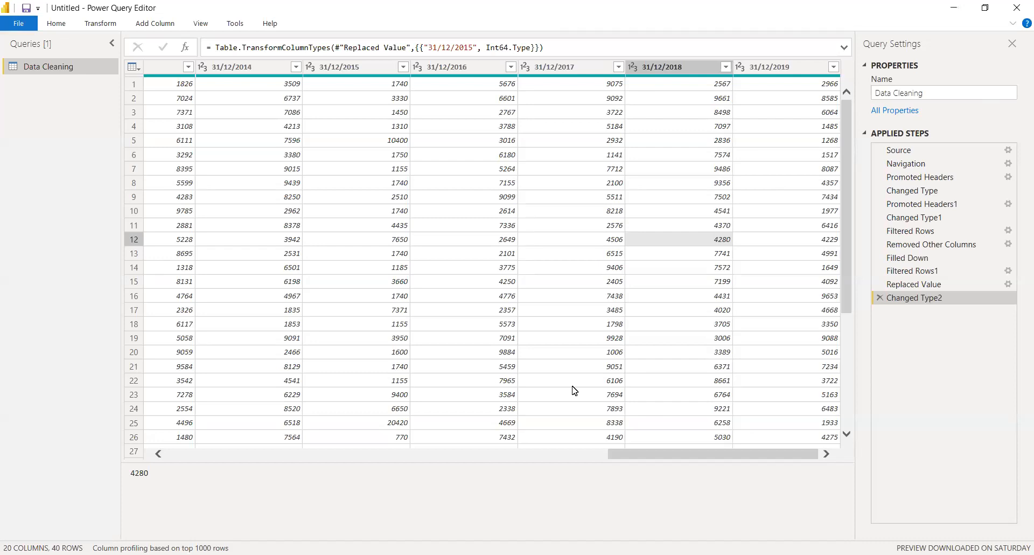
scroll(574, 390, "left", 1)
scroll(574, 390, "left", 10)
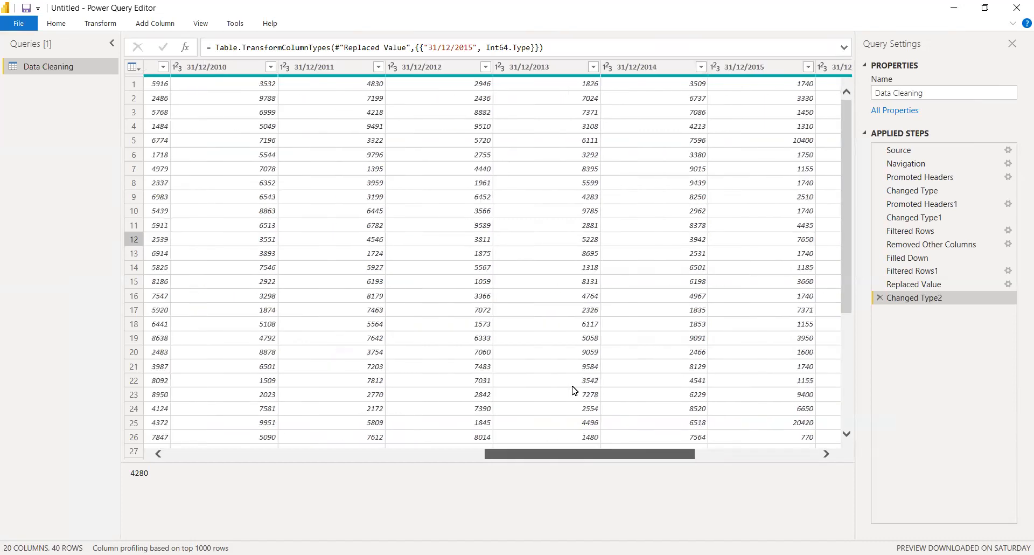
left_click_drag(382, 453, 450, 454)
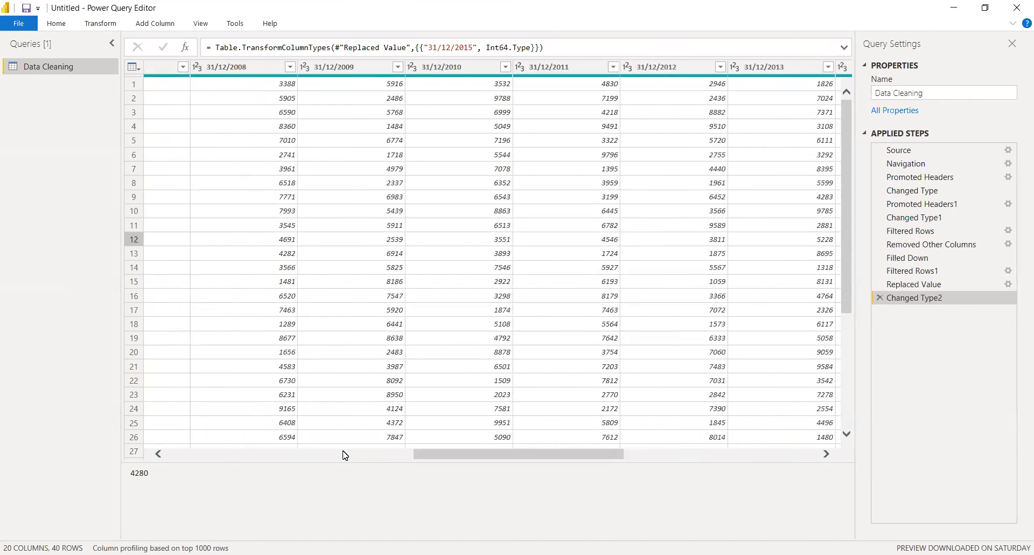
left_click(227, 70)
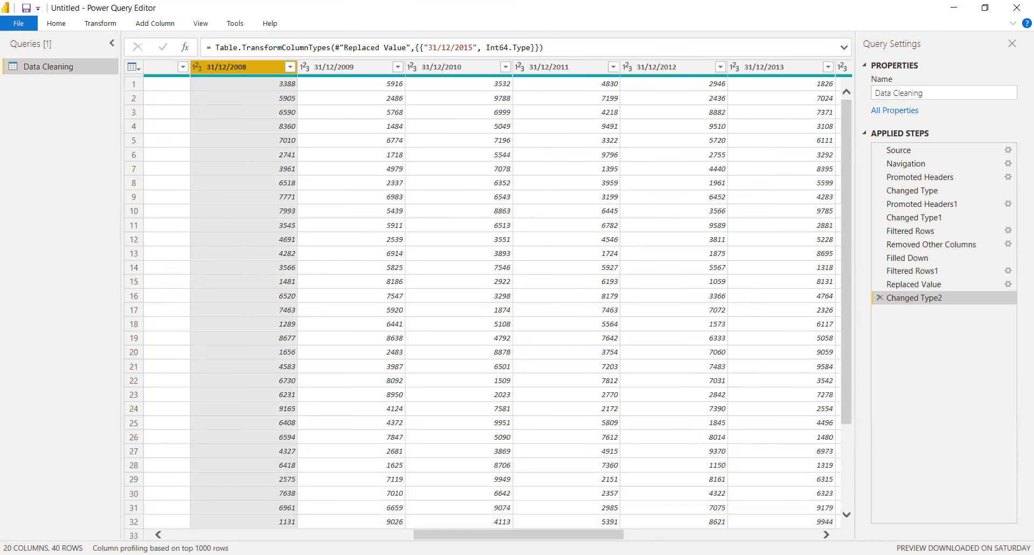
left_click_drag(564, 158, 599, 150)
mouse_move(587, 162)
left_mouse_down()
mouse_move(600, 186)
mouse_move(607, 165)
mouse_move(640, 169)
mouse_move(636, 147)
mouse_move(648, 138)
mouse_move(662, 158)
left_mouse_up()
left_click_drag(628, 187, 668, 154)
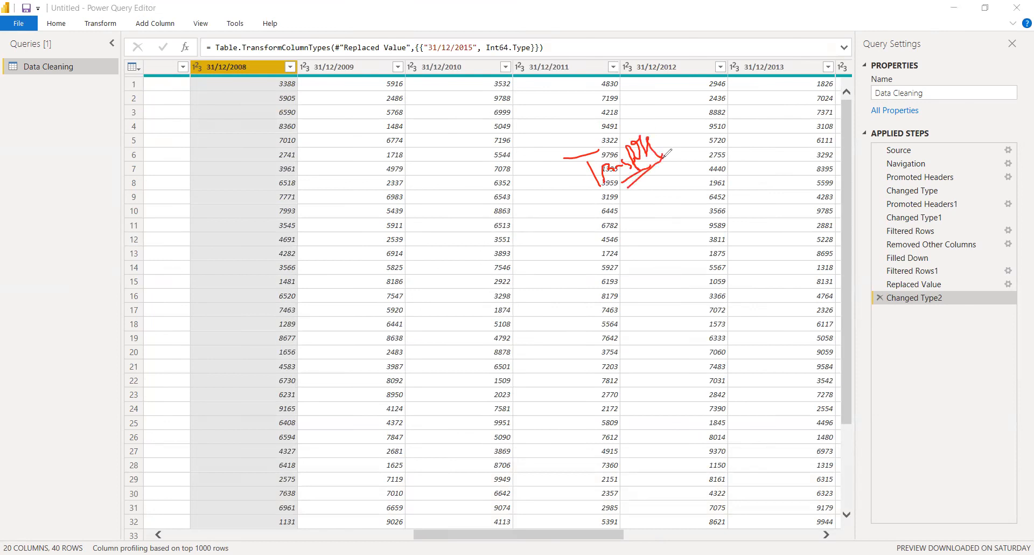
mouse_move(666, 135)
left_mouse_down()
mouse_move(590, 144)
mouse_move(576, 178)
mouse_move(729, 114)
mouse_move(649, 130)
left_mouse_up()
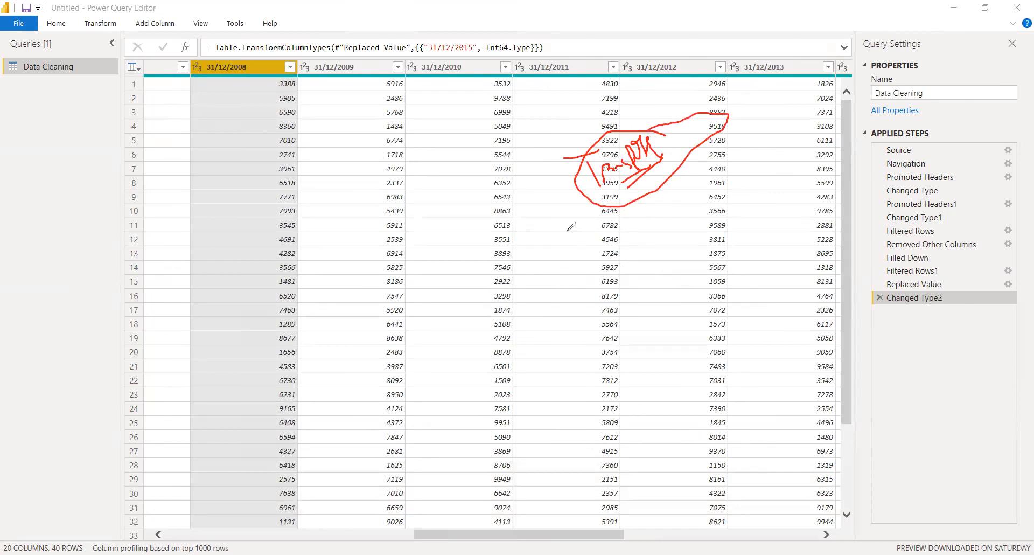
left_click_drag(545, 227, 671, 220)
left_click_drag(537, 242, 535, 353)
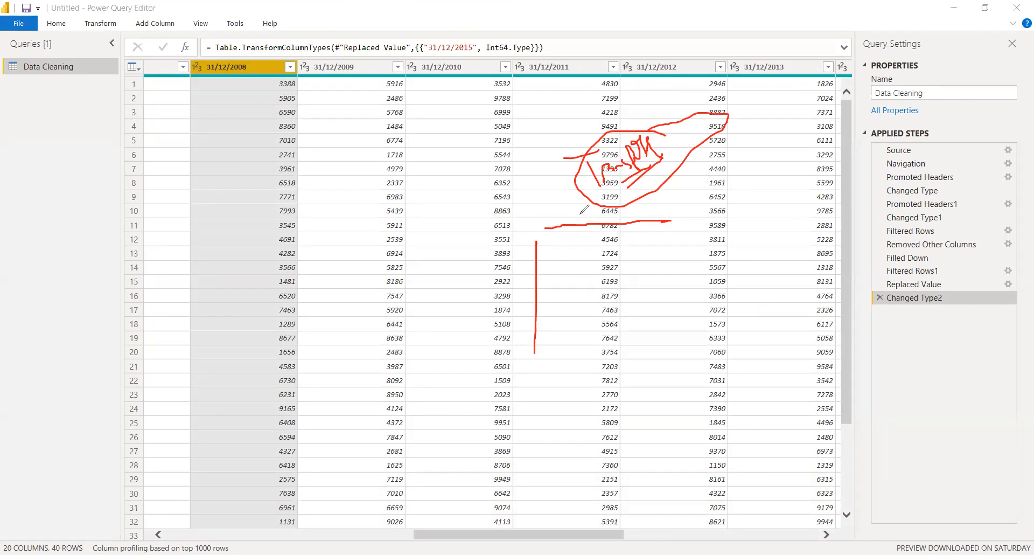
mouse_move(618, 182)
left_mouse_down()
mouse_move(619, 204)
mouse_move(638, 200)
left_mouse_up()
left_click_drag(512, 297, 516, 295)
key("e")
mouse_move(583, 209)
left_mouse_down()
mouse_move(583, 157)
mouse_move(667, 208)
left_mouse_up()
mouse_move(646, 143)
left_mouse_down()
mouse_move(540, 288)
mouse_move(515, 298)
left_mouse_up()
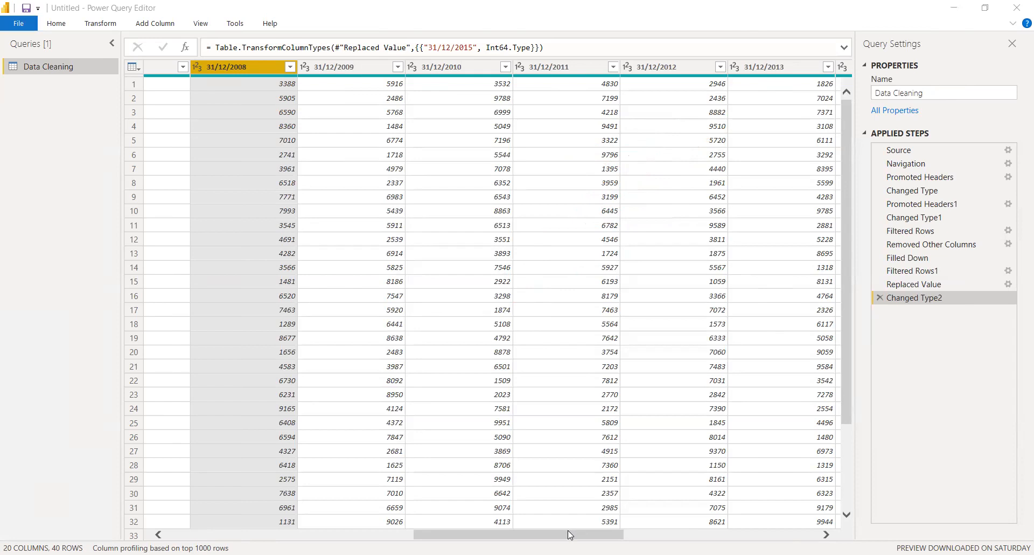
Select the date columns from 31/12/2008 through 31/12/2019 and look through the Transform options available for them.
left_click_drag(568, 531, 583, 531)
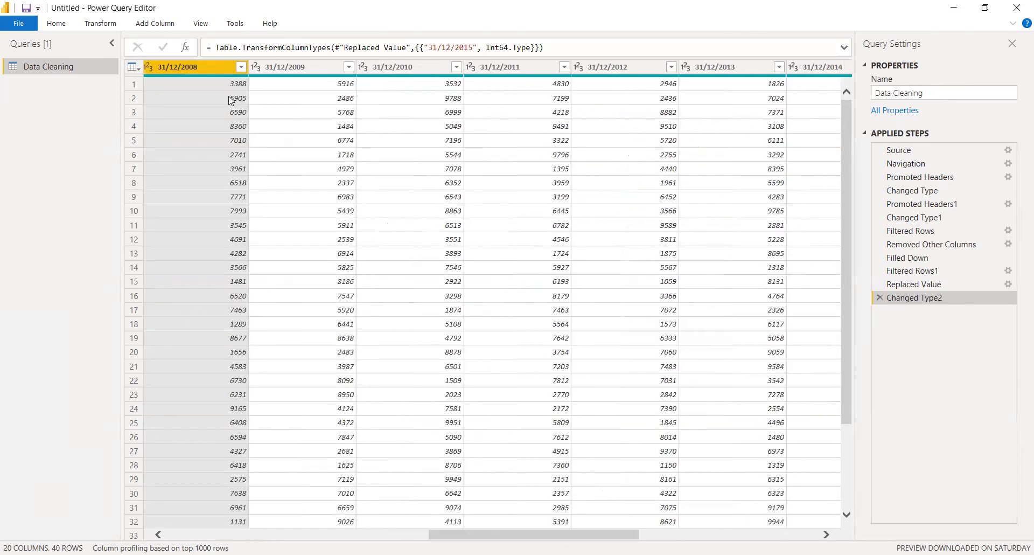
left_click(211, 69)
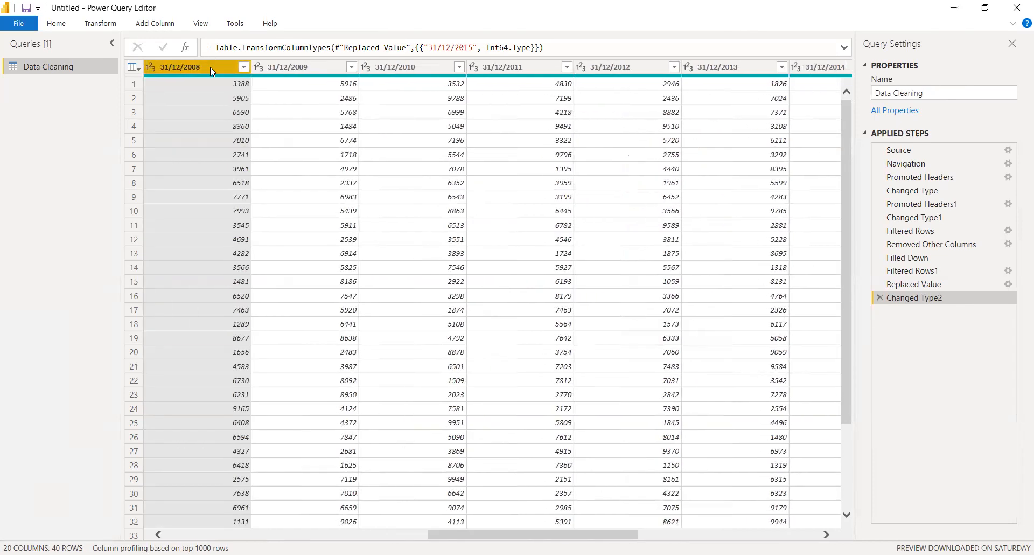
left_click_drag(553, 536, 734, 533)
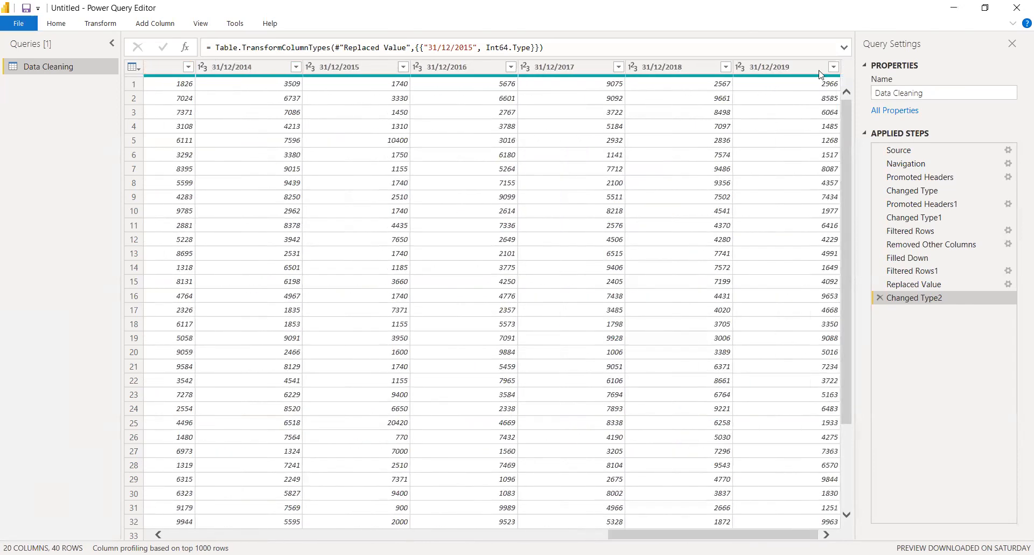
left_click(804, 67, "shift")
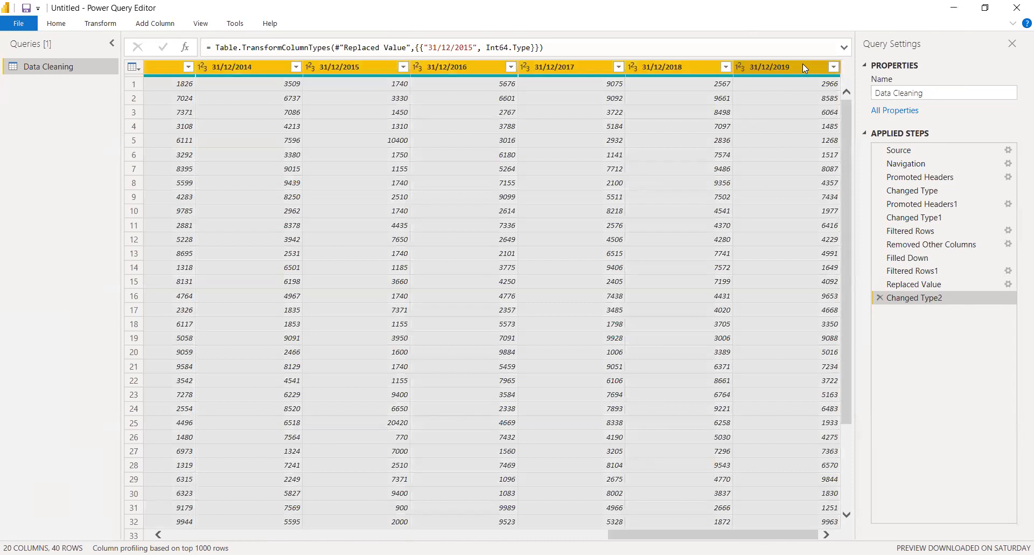
right_click(803, 65)
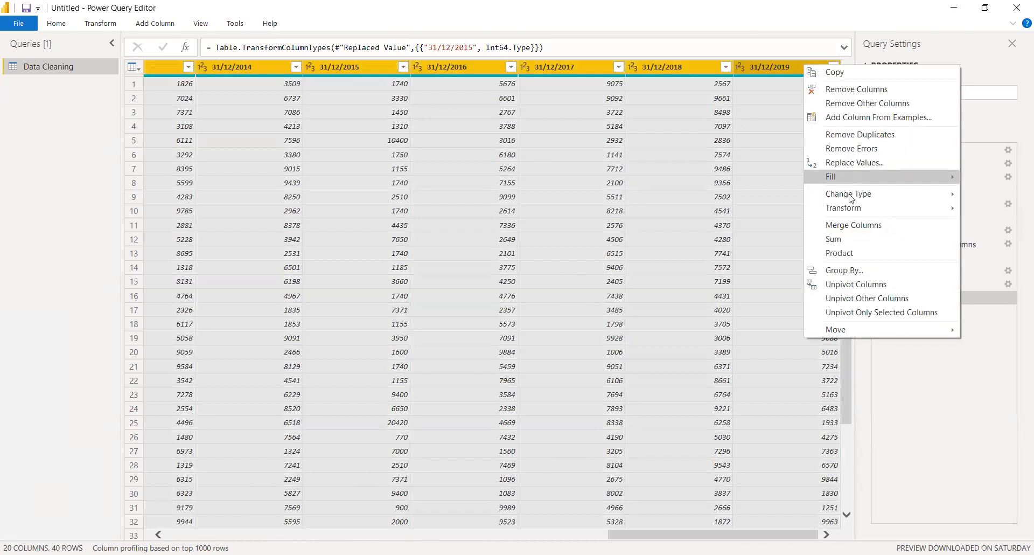
mouse_move(855, 210)
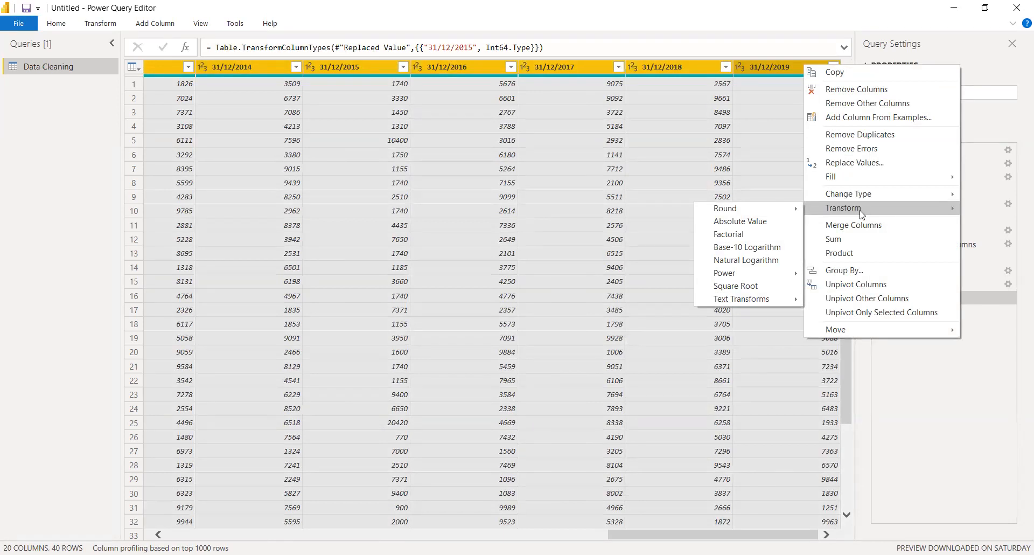
Try transposing the whole table twice, deleting the Transposed Table step from the query each time.
left_click(101, 26)
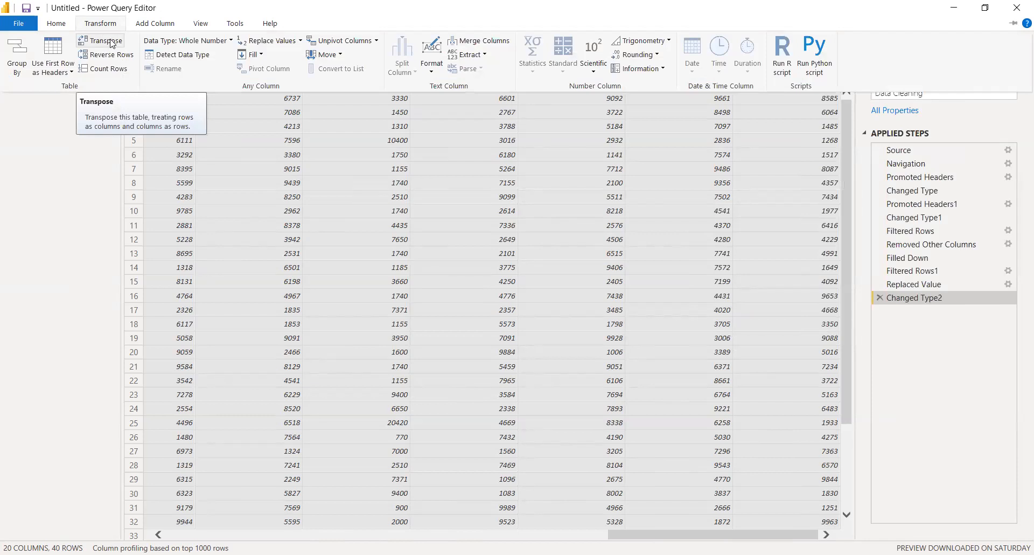
left_click(112, 44)
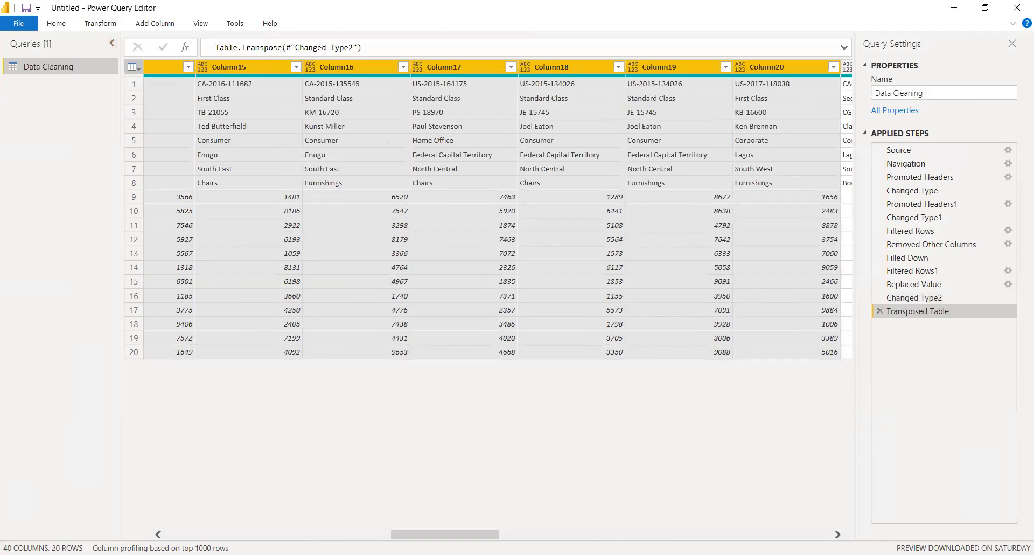
left_click_drag(440, 535, 428, 535)
left_click(880, 311)
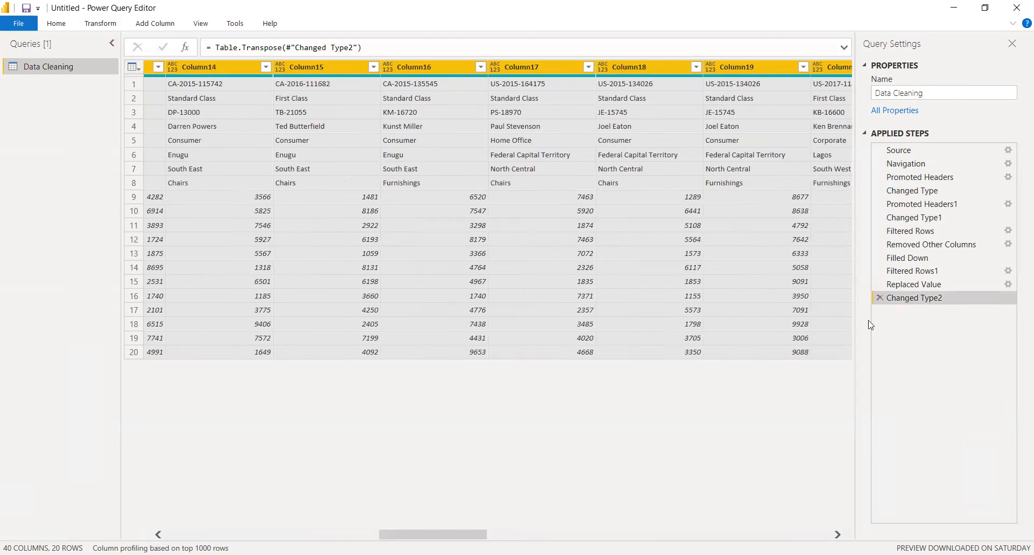
left_click(101, 23)
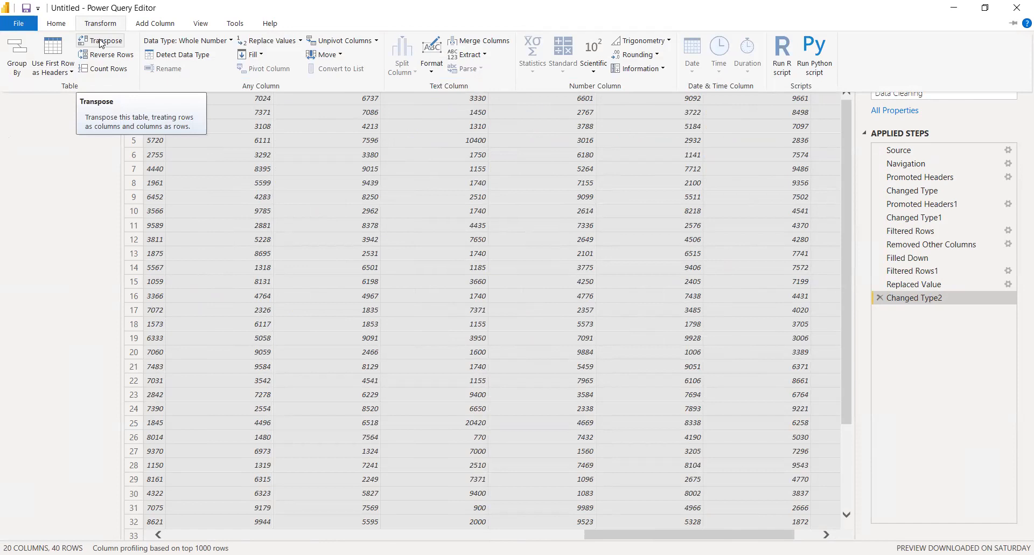
left_click(99, 40)
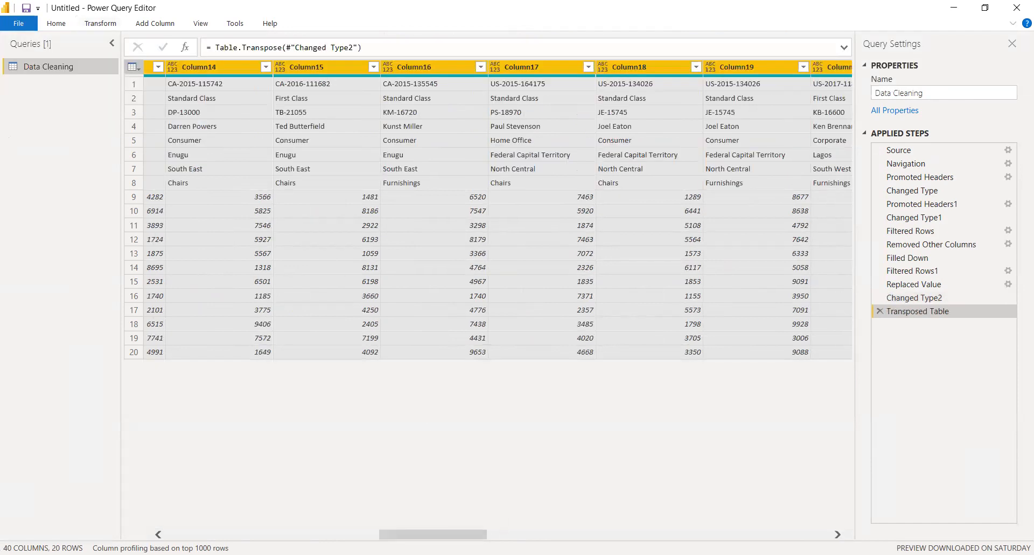
left_click_drag(431, 534, 734, 497)
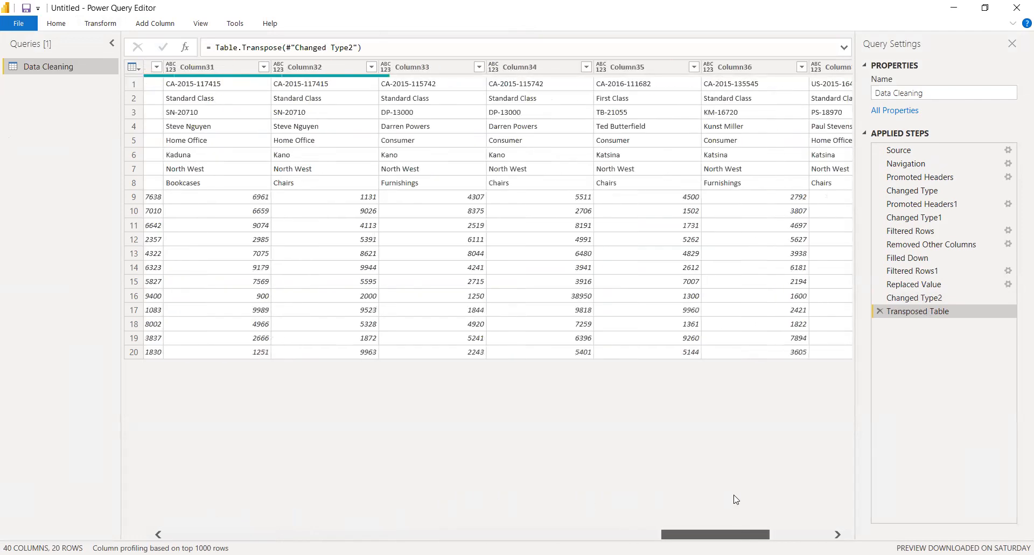
left_click(880, 311)
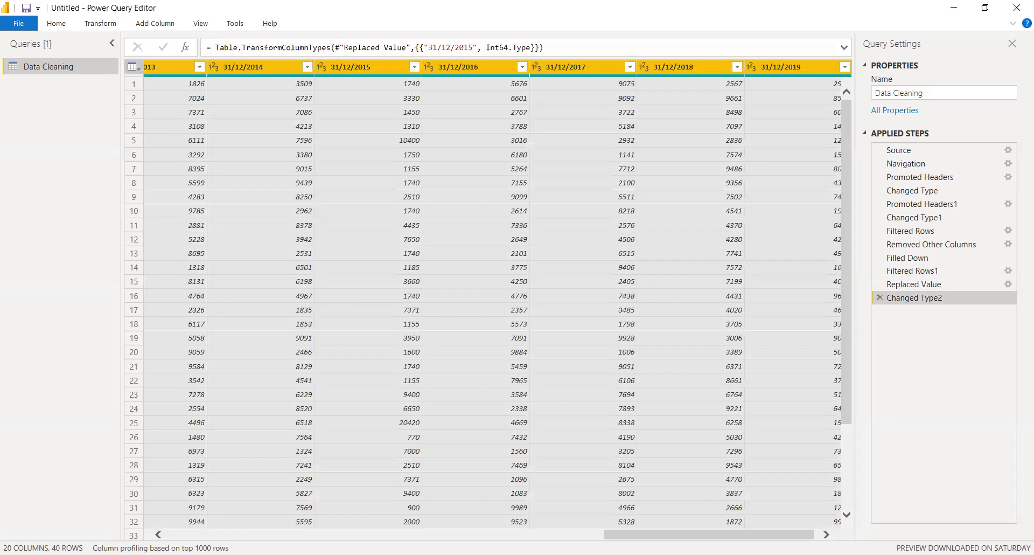
Change the 31/12/2014 column's data type to Date.
left_click_drag(648, 534, 667, 533)
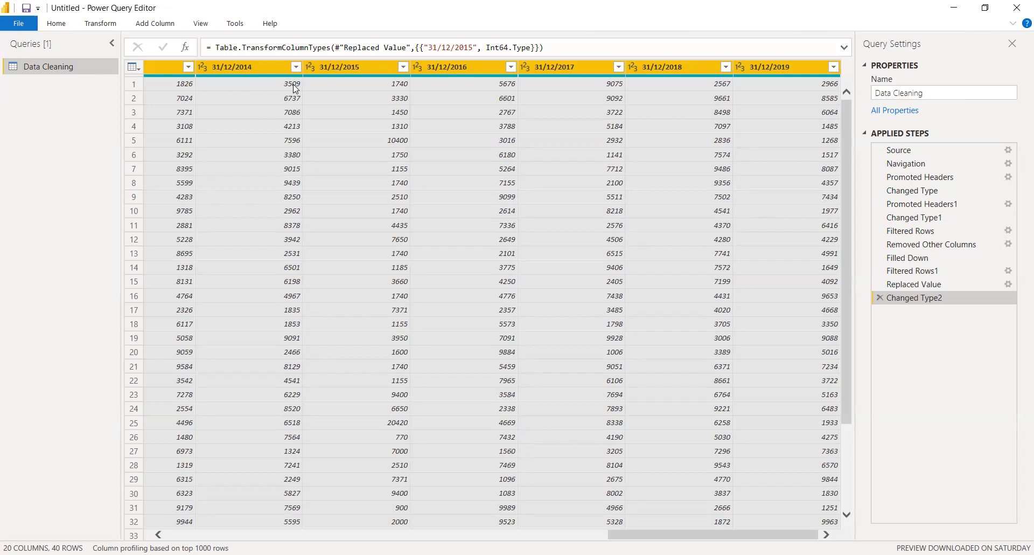
left_click(202, 66)
left_click(207, 69)
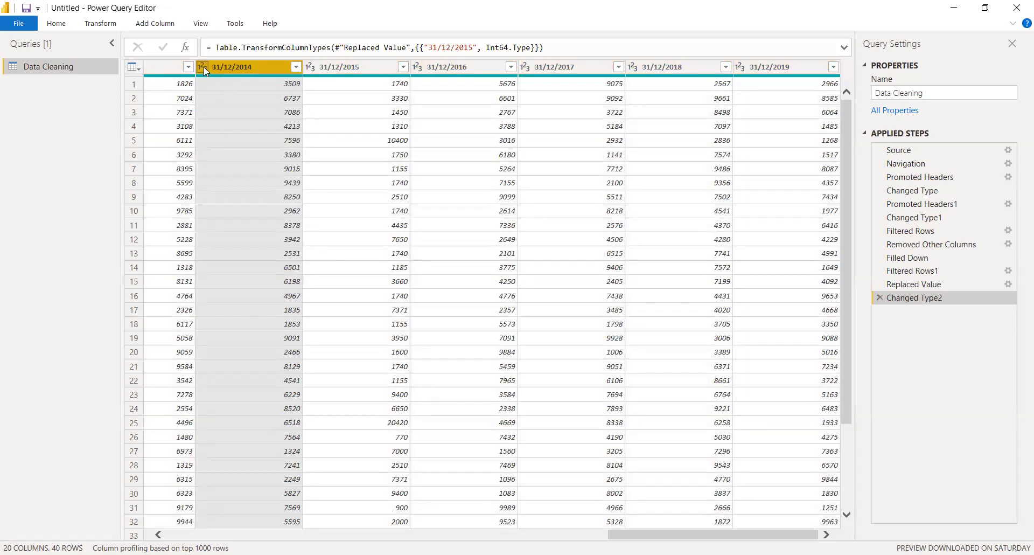
left_click(204, 67)
left_click(228, 154)
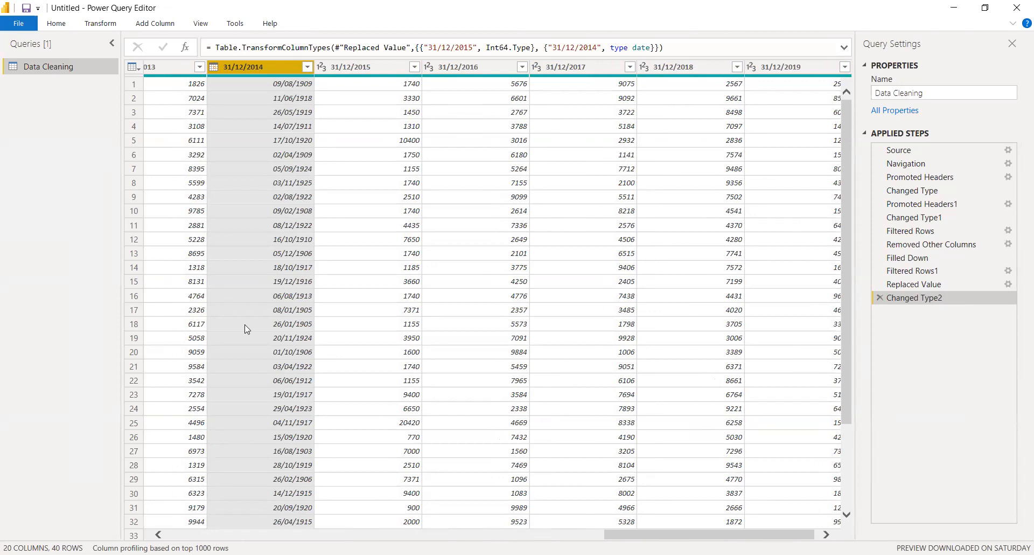
Set the 31/12/2014 column's data type back to Whole Number, replacing the current conversion.
left_click(212, 67)
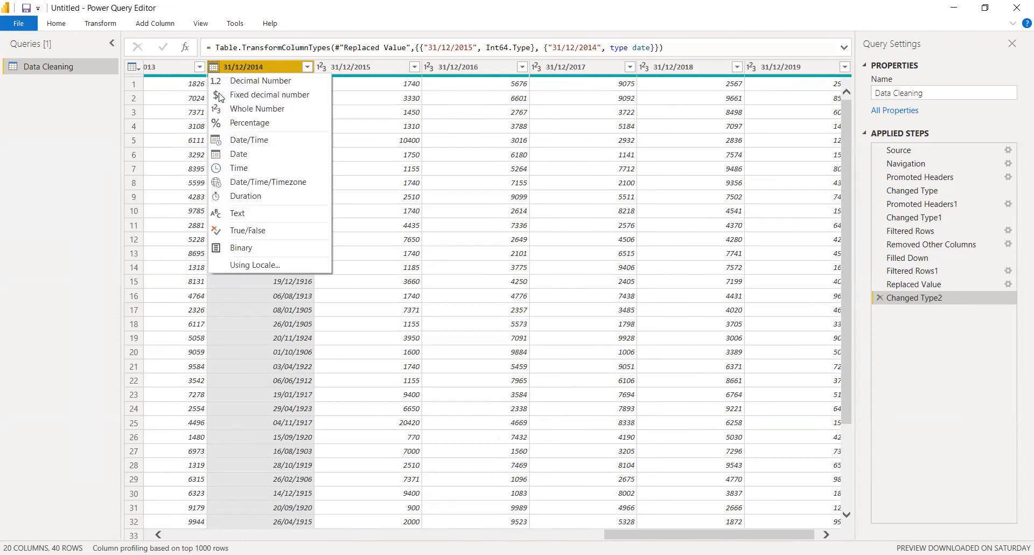
left_click(254, 113)
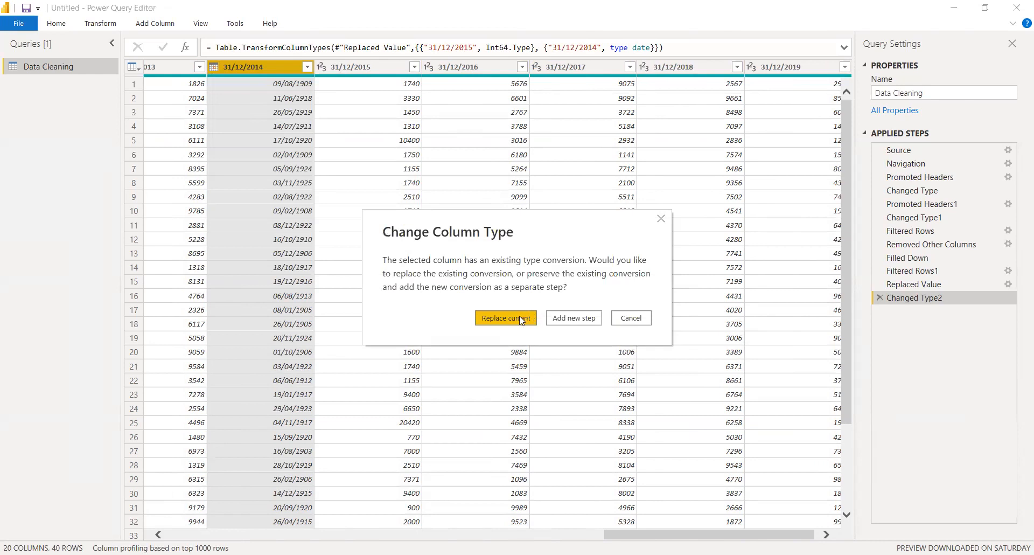
left_click(519, 317)
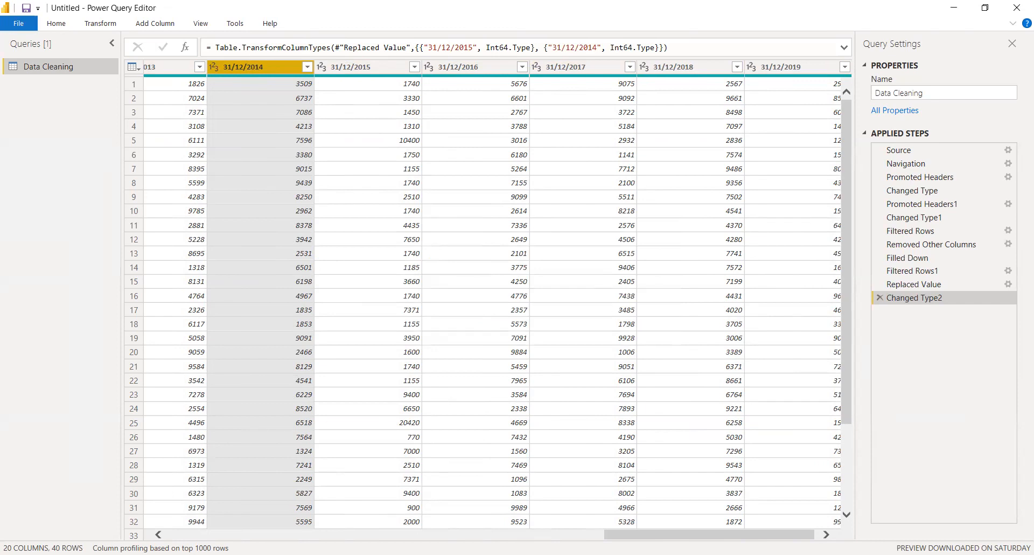
left_click(346, 176)
mouse_move(272, 320)
left_mouse_down()
mouse_move(661, 69)
mouse_move(653, 65)
left_mouse_up()
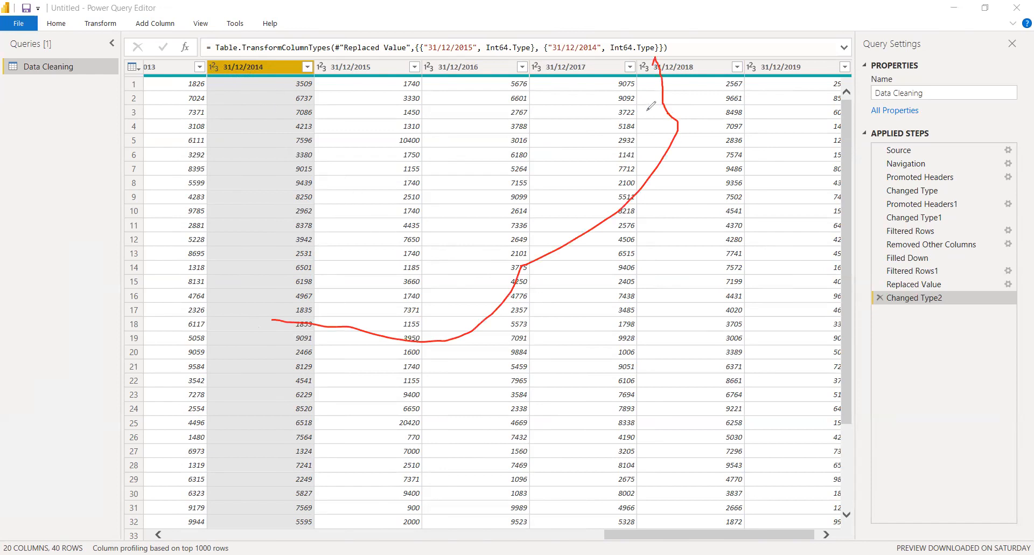
mouse_move(332, 93)
left_mouse_down()
mouse_move(329, 229)
mouse_move(504, 422)
left_mouse_up()
left_click_drag(642, 228, 506, 419)
mouse_move(452, 126)
left_mouse_down()
mouse_move(665, 249)
mouse_move(702, 179)
left_mouse_up()
mouse_move(582, 129)
left_mouse_down()
mouse_move(852, 192)
mouse_move(834, 183)
left_mouse_up()
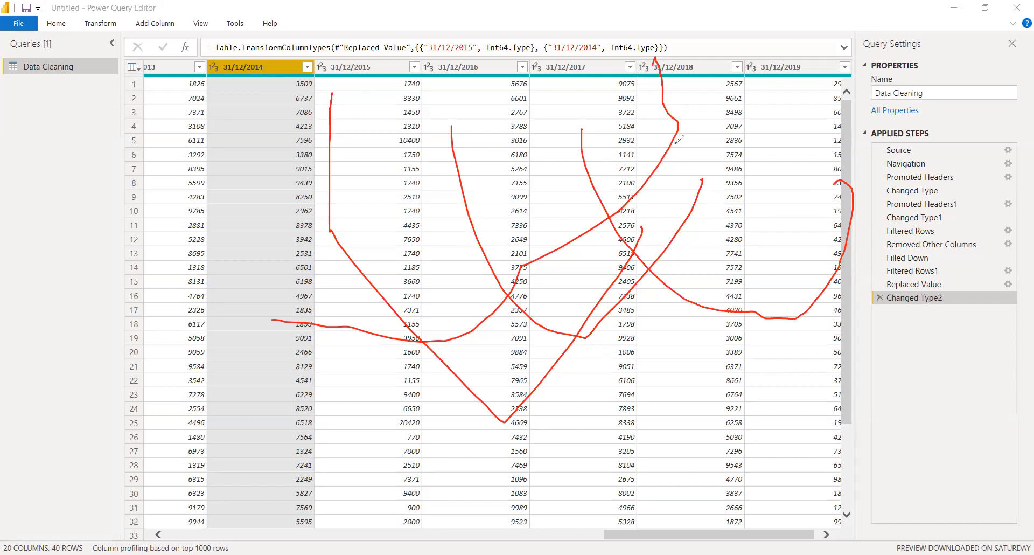
mouse_move(322, 351)
left_mouse_down()
mouse_move(442, 161)
mouse_move(430, 194)
mouse_move(869, 195)
left_mouse_up()
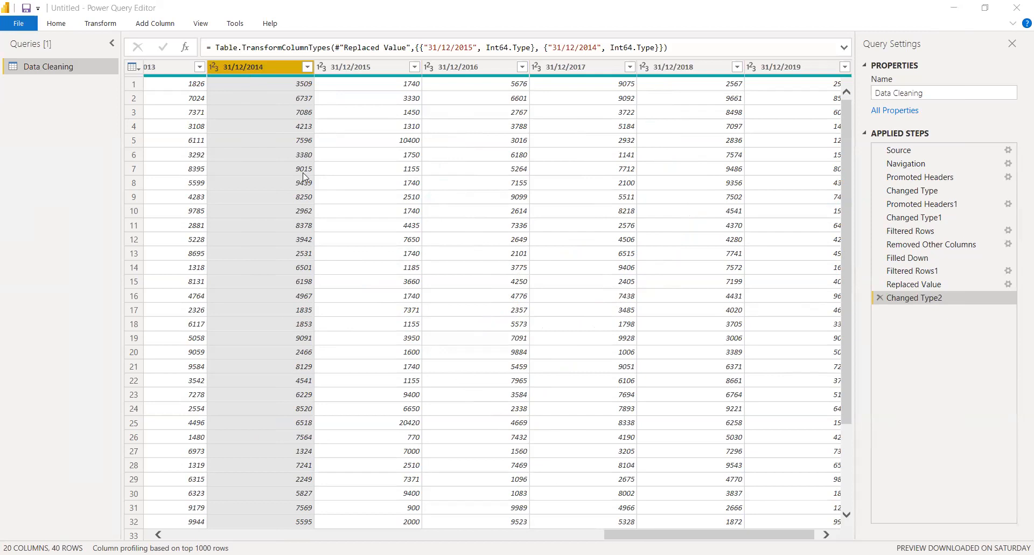
Try transposing the table with the 31/12/2008 to 31/12/2019 columns selected, look across the result, and delete the Transposed Table step.
scroll(303, 177, "left", 3)
left_click_drag(647, 529, 466, 528)
left_click(377, 67)
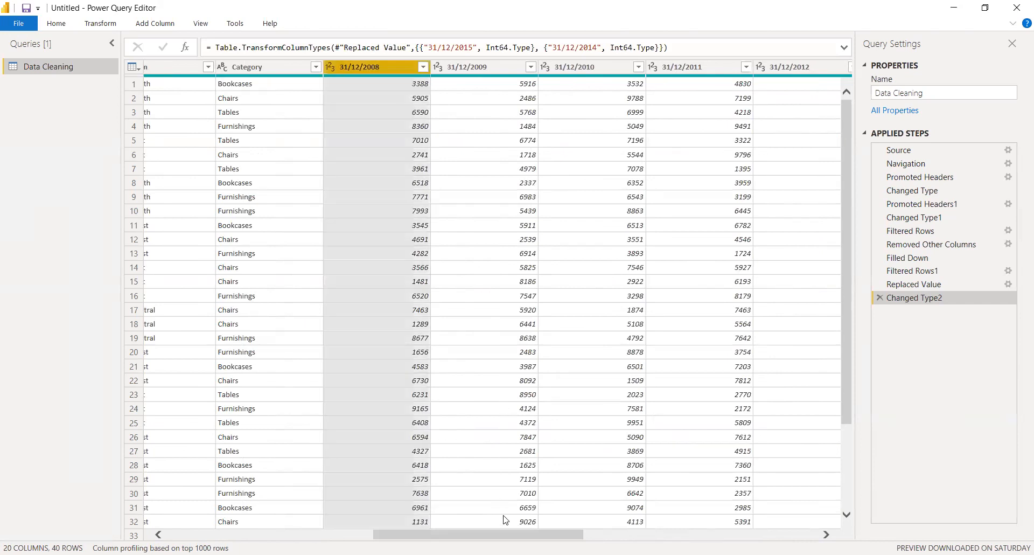
left_click_drag(473, 534, 711, 533)
left_click(770, 67, "shift")
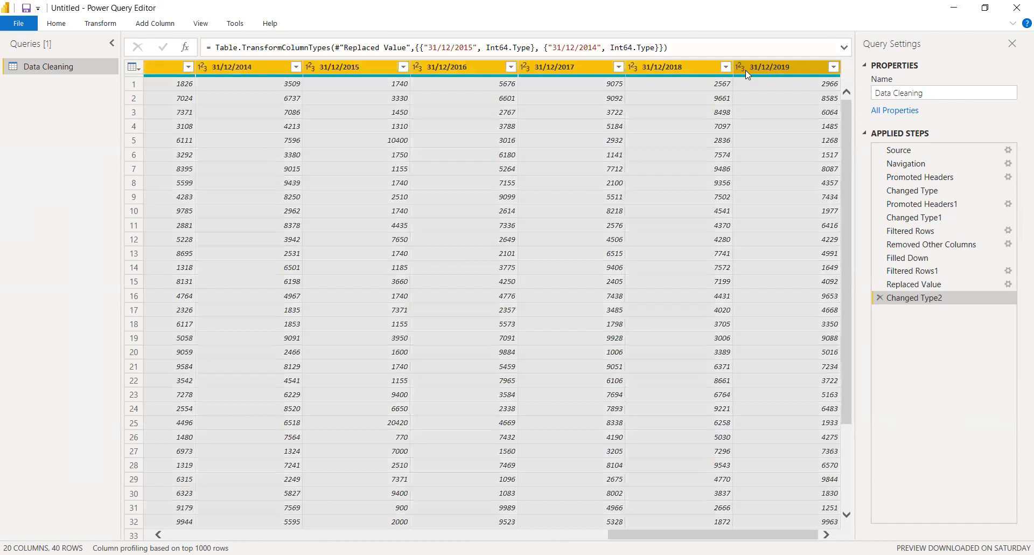
left_click(94, 25)
left_click(101, 42)
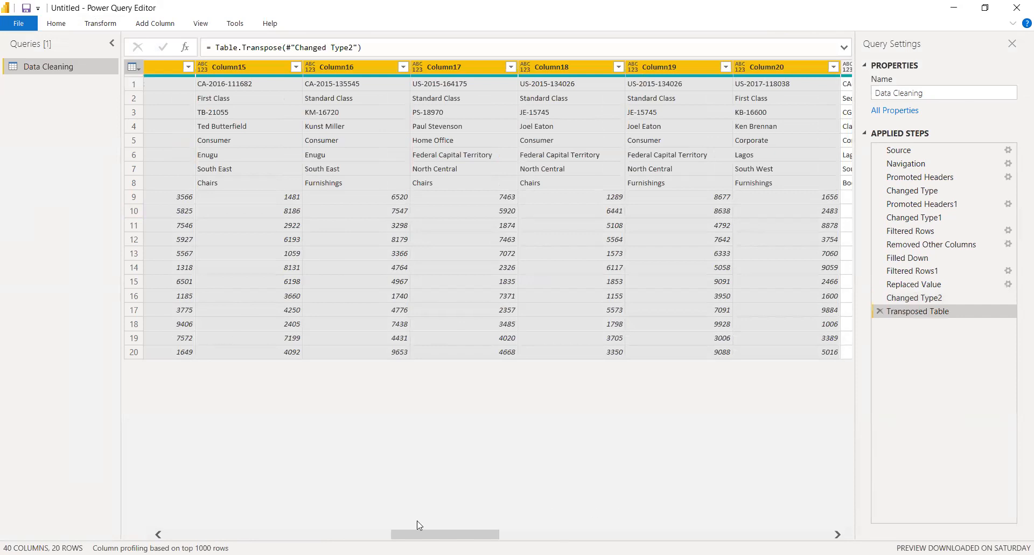
left_click_drag(431, 533, 183, 532)
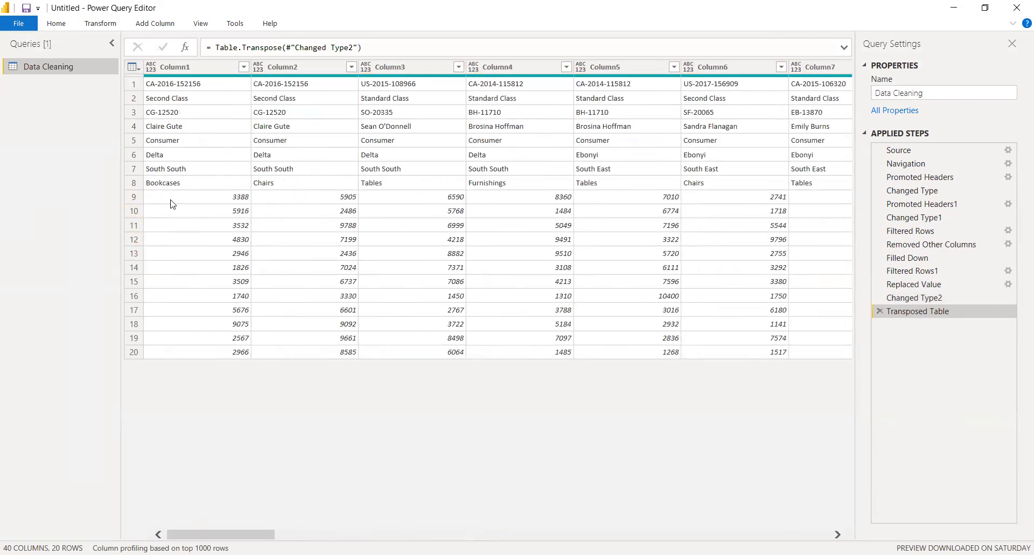
left_click_drag(266, 532, 820, 534)
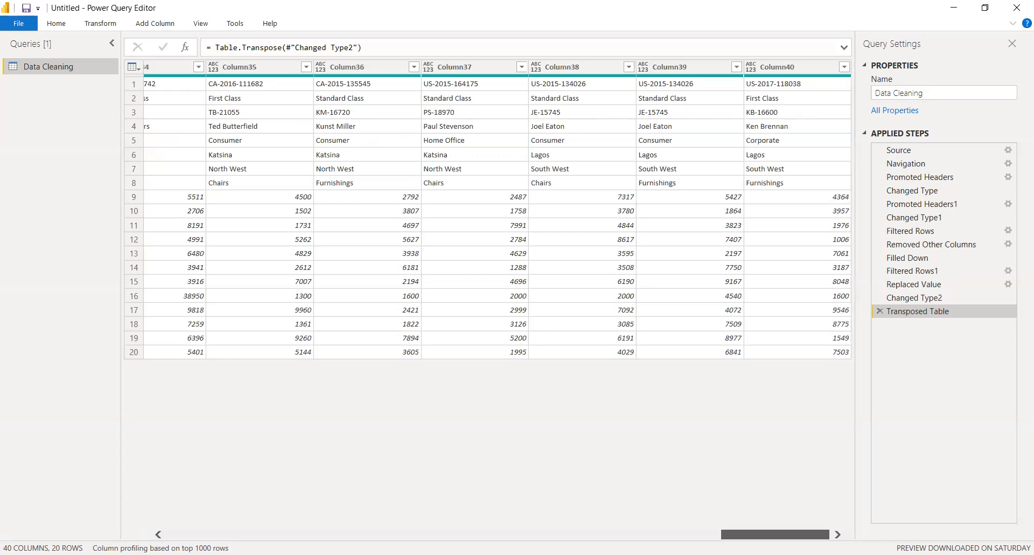
left_click_drag(156, 523, 155, 523)
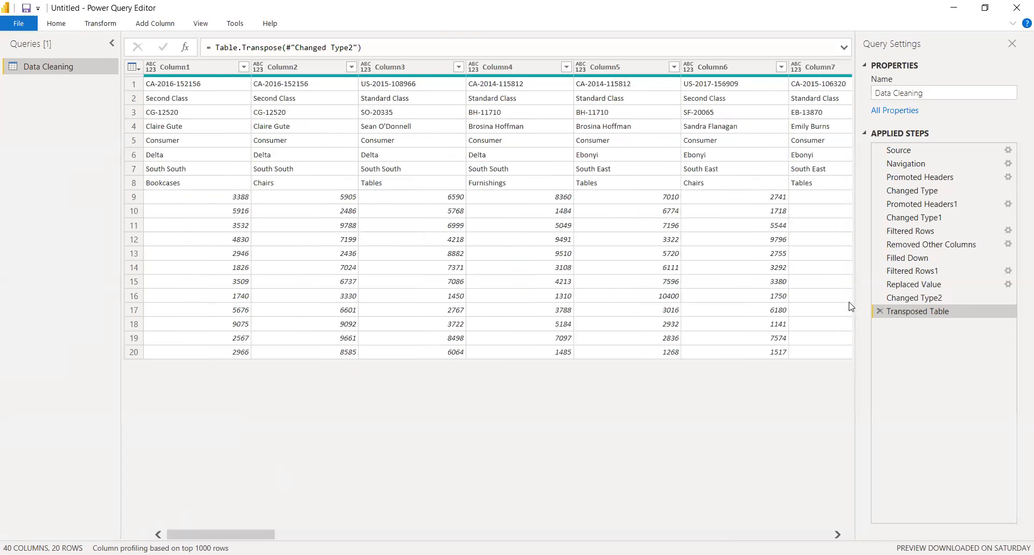
left_click(880, 312)
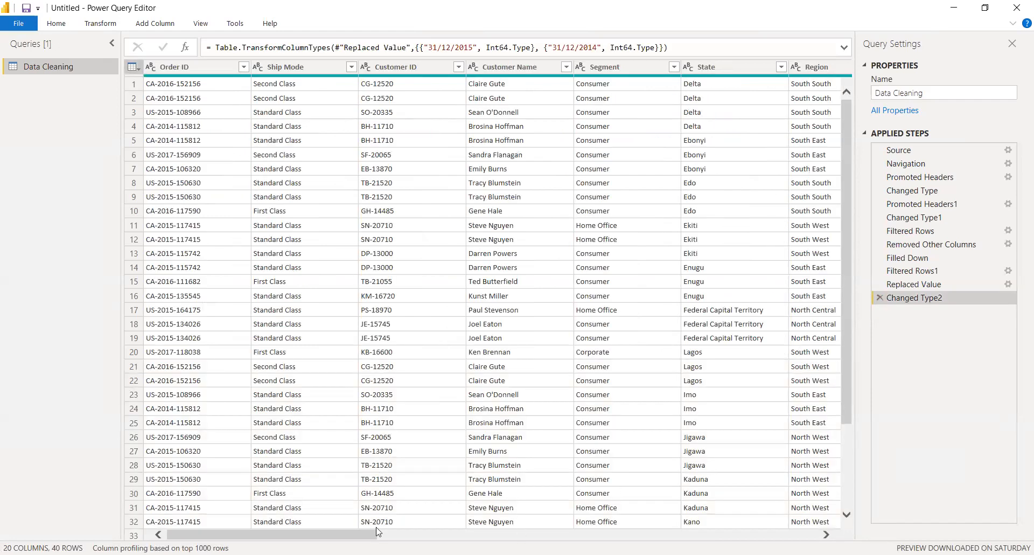
Look across the yearly date columns and select the 31/12/2008 column.
scroll(355, 525, "right", 2)
scroll(482, 302, "right", 5)
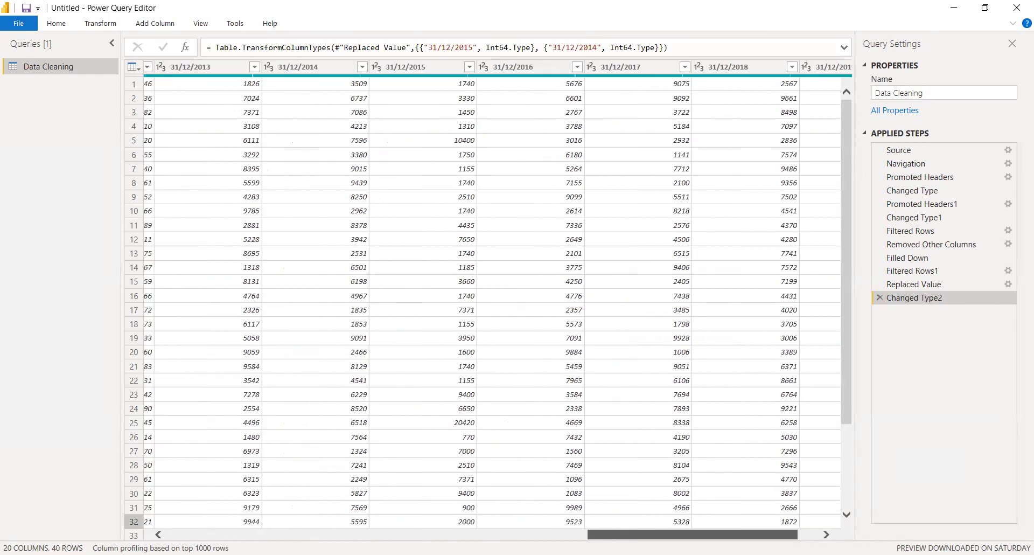
scroll(371, 516, "left", 10)
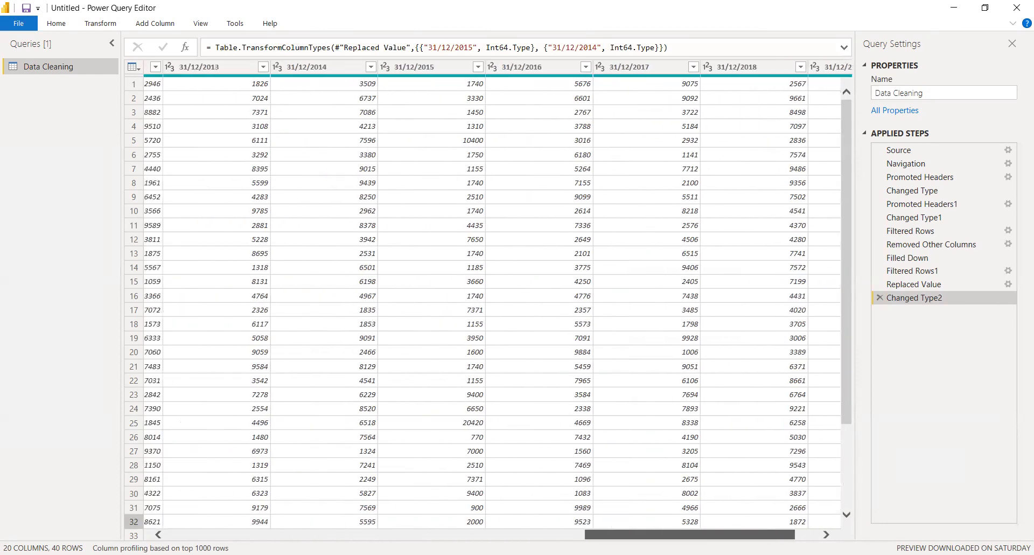
scroll(372, 515, "left", 10)
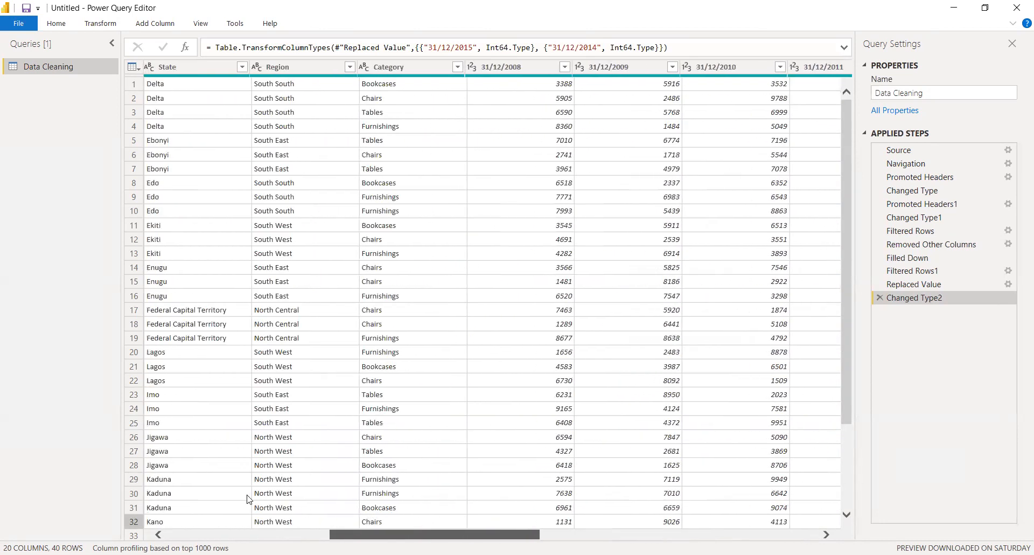
scroll(458, 511, "right", 10)
scroll(424, 530, "left", 3)
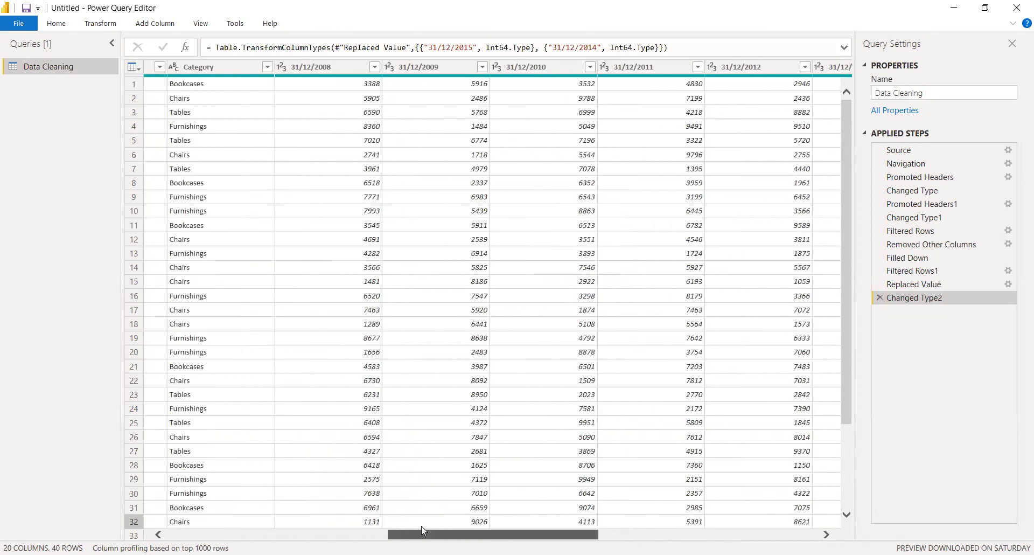
left_click(362, 75)
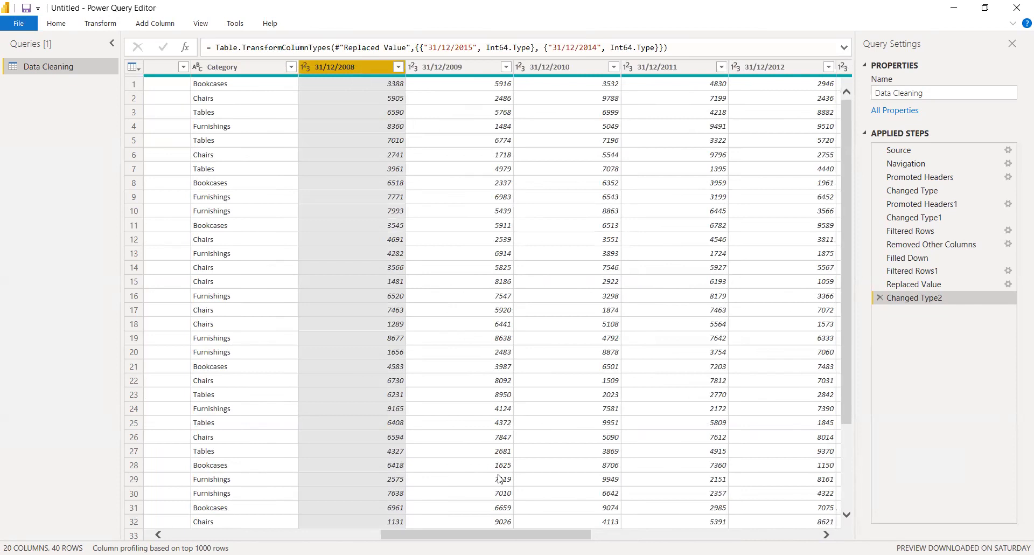
key("alt+Tab")
mouse_move(349, 206)
left_mouse_down()
mouse_move(346, 184)
mouse_move(364, 203)
left_mouse_up()
mouse_move(397, 164)
left_mouse_down()
mouse_move(401, 192)
mouse_move(448, 182)
left_mouse_up()
left_click_drag(365, 164, 427, 327)
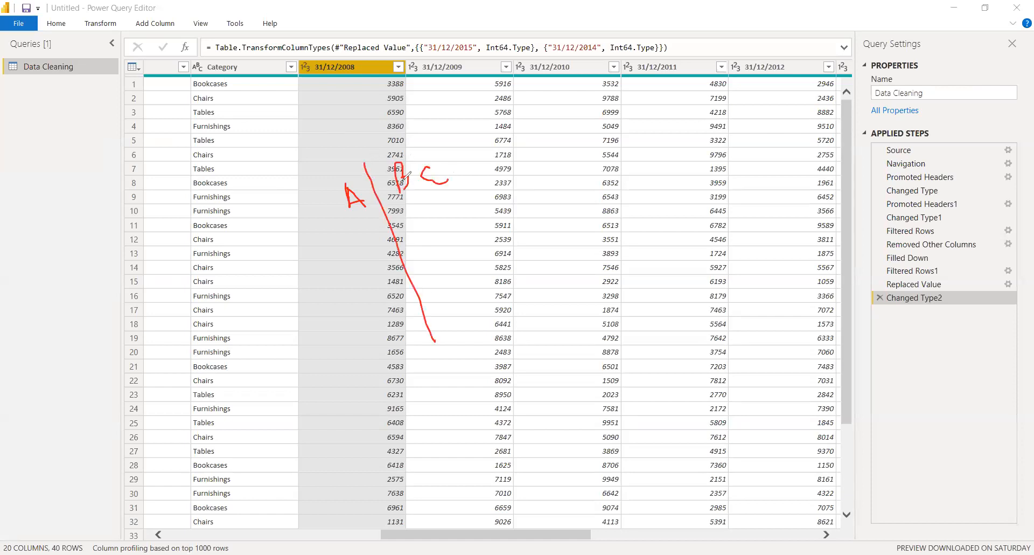
left_click_drag(411, 157, 471, 380)
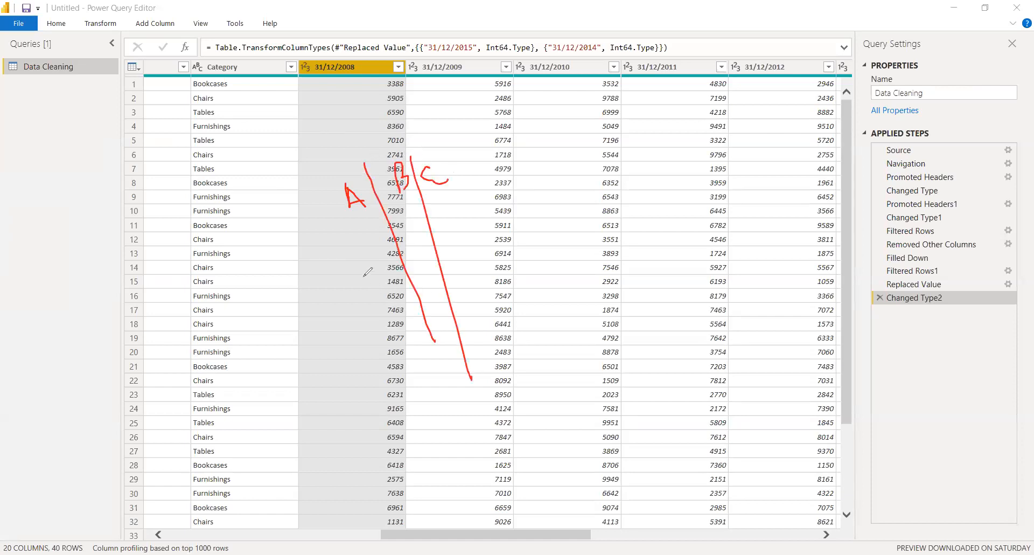
left_click_drag(353, 227, 455, 203)
left_click_drag(362, 241, 375, 282)
left_click_drag(379, 295, 383, 312)
left_click_drag(403, 231, 429, 305)
left_click(424, 266)
left_click_drag(436, 211, 477, 305)
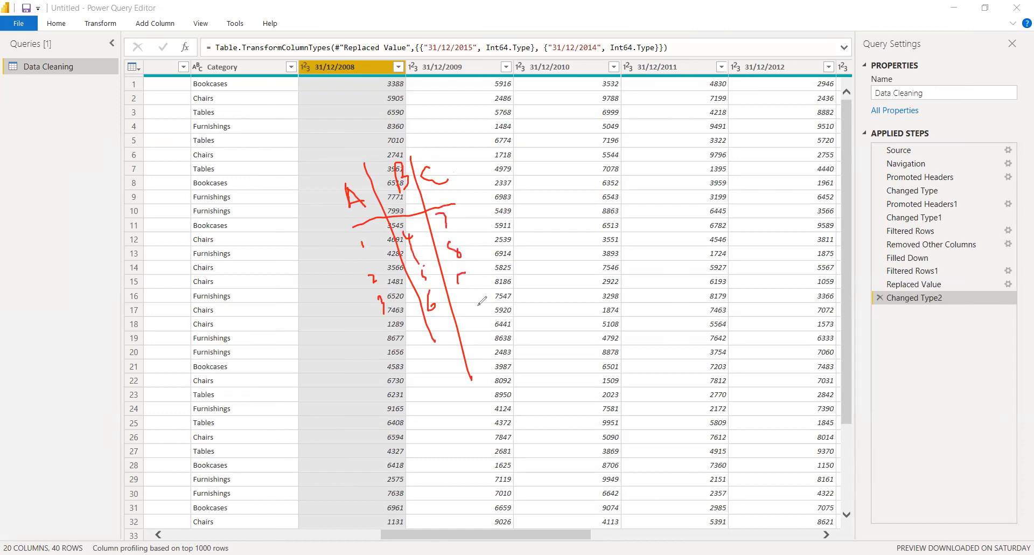
mouse_move(553, 140)
left_mouse_down()
mouse_move(570, 159)
mouse_move(588, 129)
mouse_move(658, 252)
left_mouse_up()
mouse_move(561, 195)
left_mouse_down()
mouse_move(641, 132)
mouse_move(619, 124)
mouse_move(629, 135)
left_mouse_up()
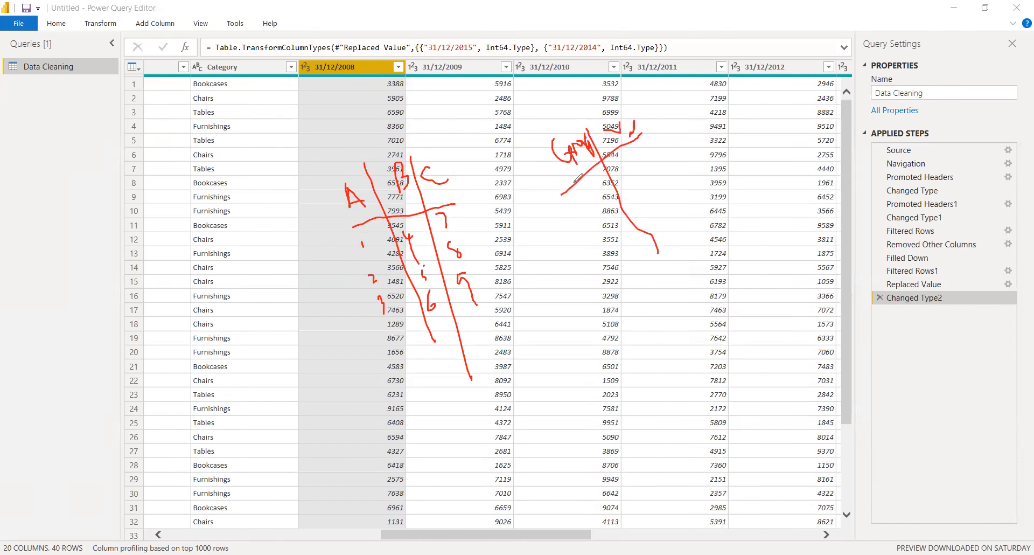
mouse_move(586, 184)
left_mouse_down()
mouse_move(598, 226)
mouse_move(622, 249)
left_mouse_up()
mouse_move(616, 156)
left_mouse_down()
mouse_move(637, 182)
mouse_move(653, 237)
left_mouse_up()
left_click_drag(709, 337, 726, 372)
left_click_drag(632, 273, 643, 289)
left_click_drag(644, 294, 670, 339)
left_click_drag(672, 256, 690, 277)
left_click_drag(693, 289, 721, 323)
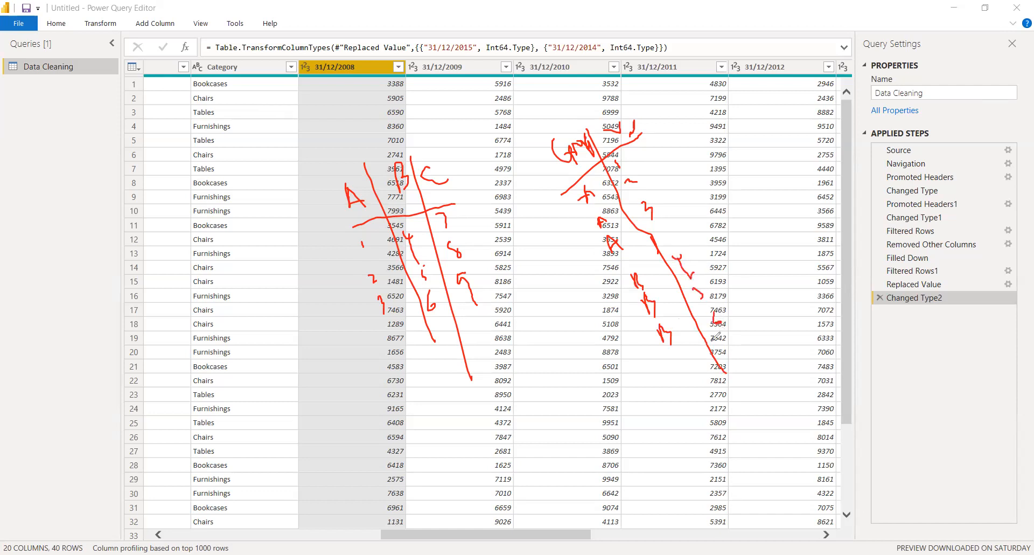
mouse_move(684, 357)
left_mouse_down()
mouse_move(703, 396)
mouse_move(736, 419)
left_mouse_up()
left_click_drag(724, 368, 753, 425)
left_click_drag(722, 338, 765, 406)
left_click_drag(664, 151, 682, 122)
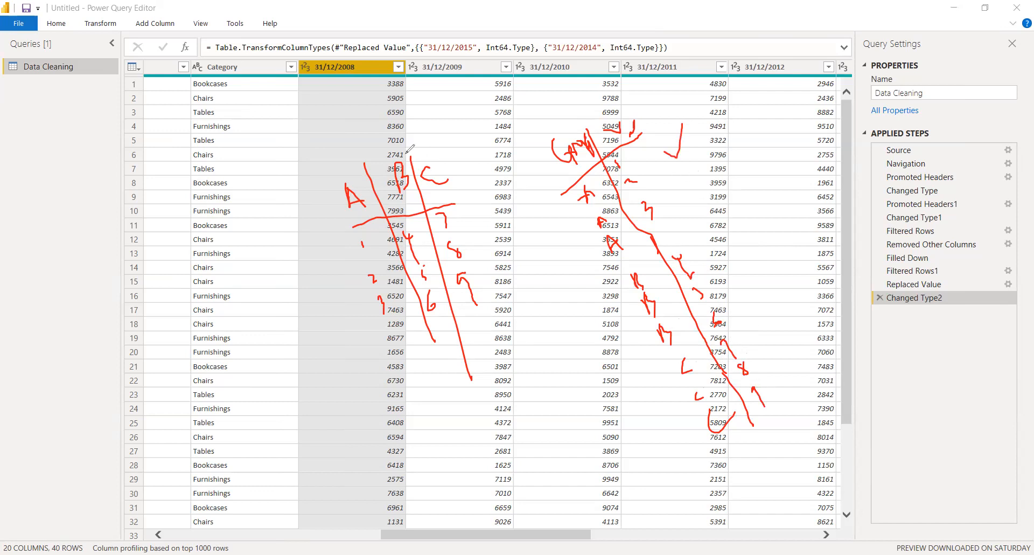
mouse_move(326, 170)
left_mouse_down()
mouse_move(399, 142)
mouse_move(340, 152)
mouse_move(330, 162)
mouse_move(419, 133)
left_mouse_up()
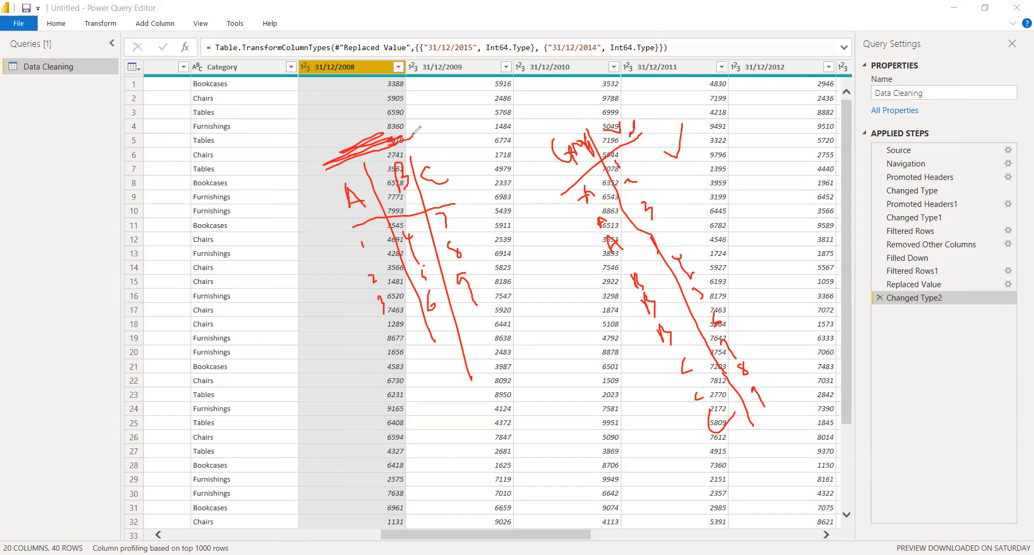
mouse_move(326, 115)
left_mouse_down()
mouse_move(338, 139)
mouse_move(360, 110)
mouse_move(367, 131)
mouse_move(378, 107)
mouse_move(394, 133)
mouse_move(412, 128)
left_mouse_up()
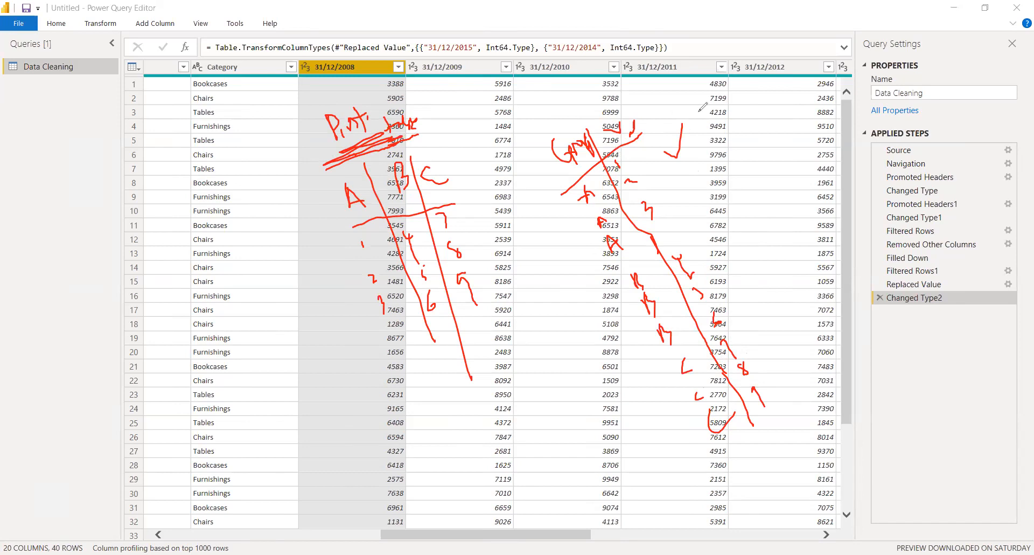
mouse_move(699, 134)
left_mouse_down()
mouse_move(712, 124)
mouse_move(738, 136)
mouse_move(737, 151)
left_mouse_up()
mouse_move(744, 136)
left_mouse_down()
mouse_move(779, 128)
mouse_move(784, 111)
left_mouse_up()
left_click_drag(747, 159, 757, 189)
mouse_move(729, 169)
left_mouse_down()
mouse_move(752, 156)
mouse_move(759, 175)
mouse_move(771, 157)
left_mouse_up()
left_click_drag(780, 163, 789, 166)
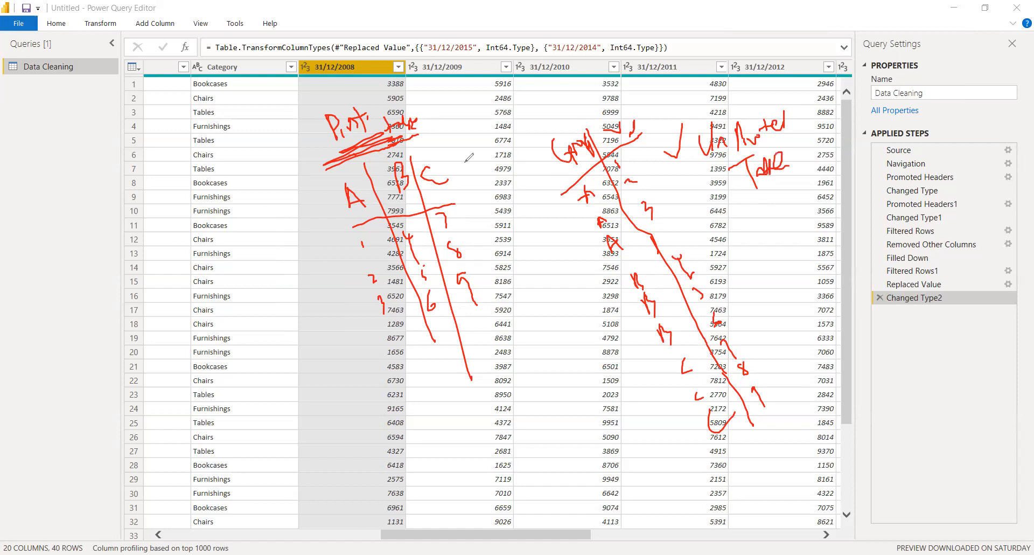
left_click(445, 196)
mouse_move(478, 233)
left_mouse_down()
mouse_move(566, 275)
mouse_move(583, 263)
mouse_move(572, 247)
left_mouse_up()
mouse_move(518, 326)
left_mouse_down()
mouse_move(534, 312)
mouse_move(550, 329)
mouse_move(592, 280)
mouse_move(622, 305)
left_mouse_up()
mouse_move(740, 456)
left_mouse_down()
mouse_move(742, 476)
mouse_move(538, 505)
mouse_move(378, 312)
mouse_move(383, 305)
mouse_move(387, 338)
left_mouse_up()
mouse_move(289, 405)
left_mouse_down()
mouse_move(323, 434)
mouse_move(313, 431)
mouse_move(320, 417)
left_mouse_up()
left_click_drag(315, 381, 349, 401)
left_click(308, 364)
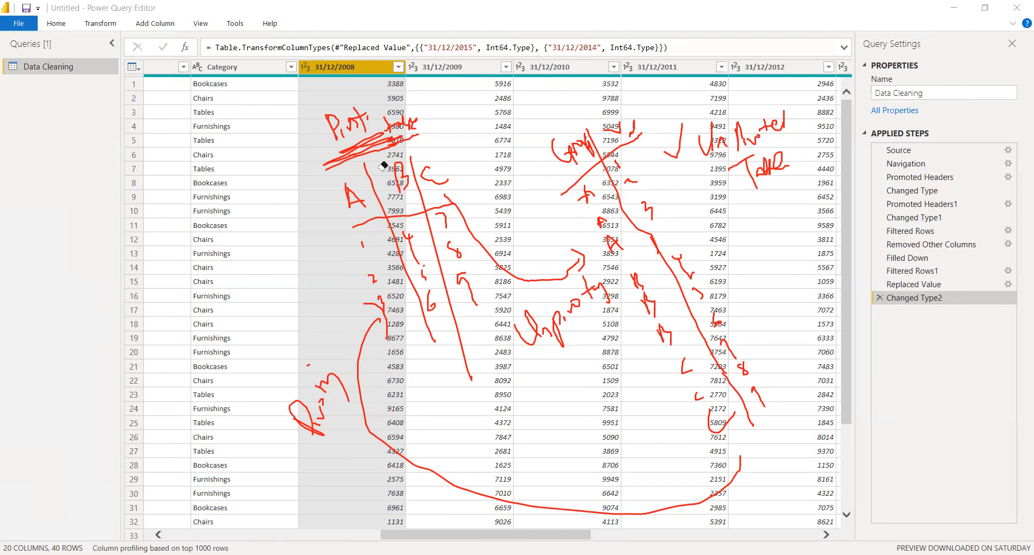
mouse_move(424, 132)
left_mouse_down()
mouse_move(343, 124)
mouse_move(354, 130)
mouse_move(356, 193)
mouse_move(391, 241)
mouse_move(397, 281)
mouse_move(488, 113)
mouse_move(441, 120)
mouse_move(422, 239)
mouse_move(479, 129)
mouse_move(458, 285)
mouse_move(526, 283)
mouse_move(431, 302)
left_mouse_up()
mouse_move(617, 123)
left_mouse_down()
mouse_move(552, 202)
mouse_move(593, 222)
mouse_move(586, 286)
mouse_move(790, 68)
mouse_move(770, 103)
mouse_move(778, 130)
mouse_move(598, 285)
mouse_move(728, 233)
mouse_move(684, 361)
mouse_move(721, 312)
mouse_move(722, 467)
mouse_move(757, 396)
left_mouse_up()
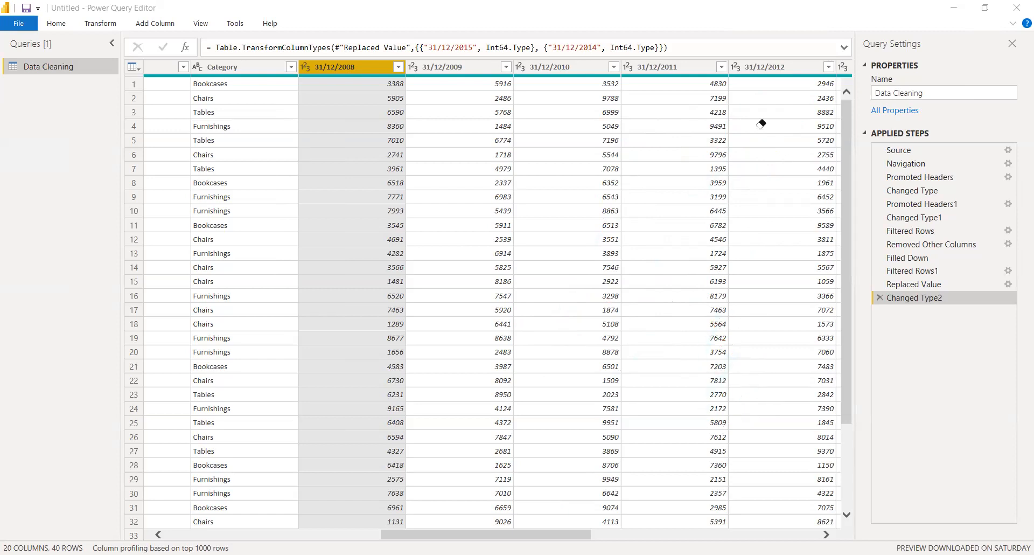
Extend the selection from 31/12/2008 through 31/12/2019 and unpivot the selected date columns.
left_click(91, 24)
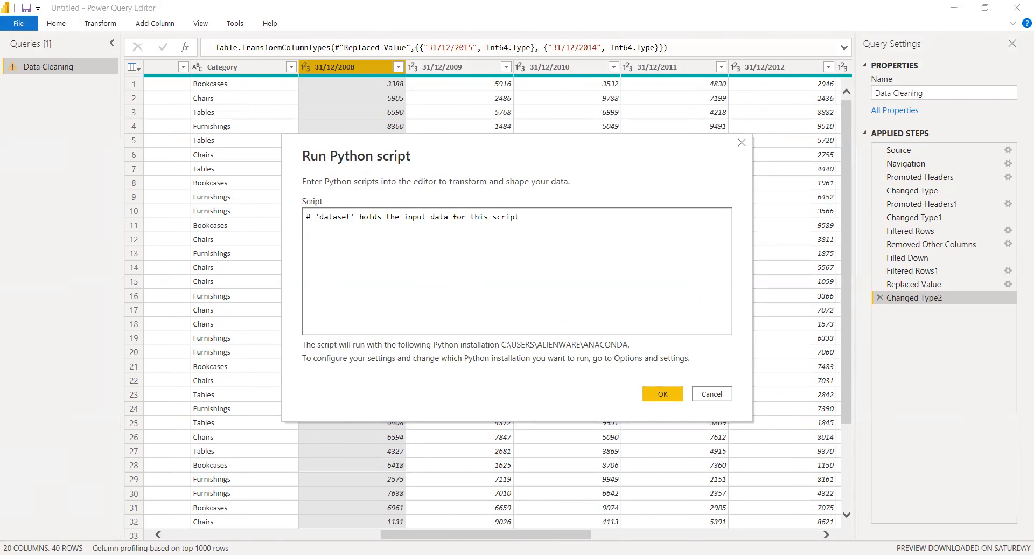
left_click(711, 394)
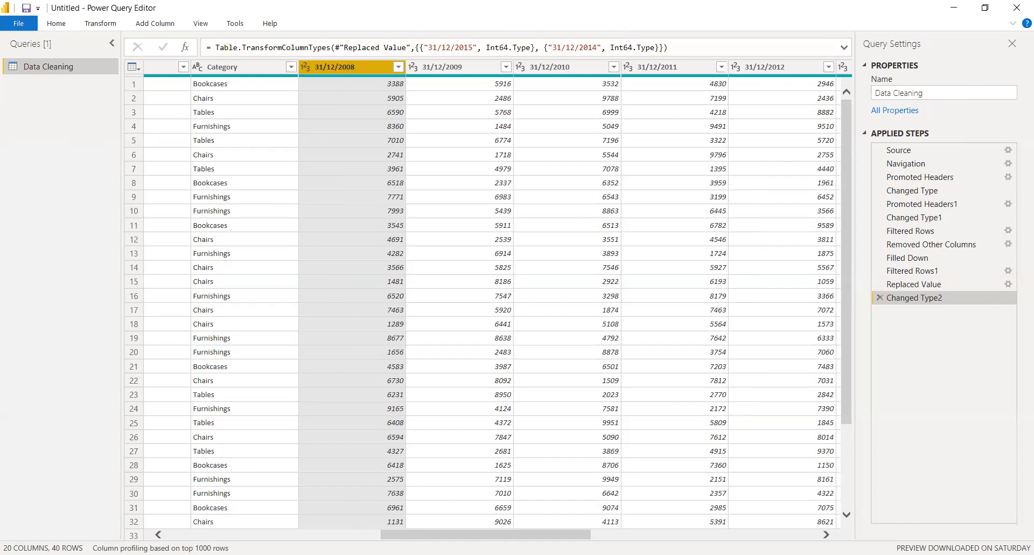
left_click_drag(484, 535, 687, 535)
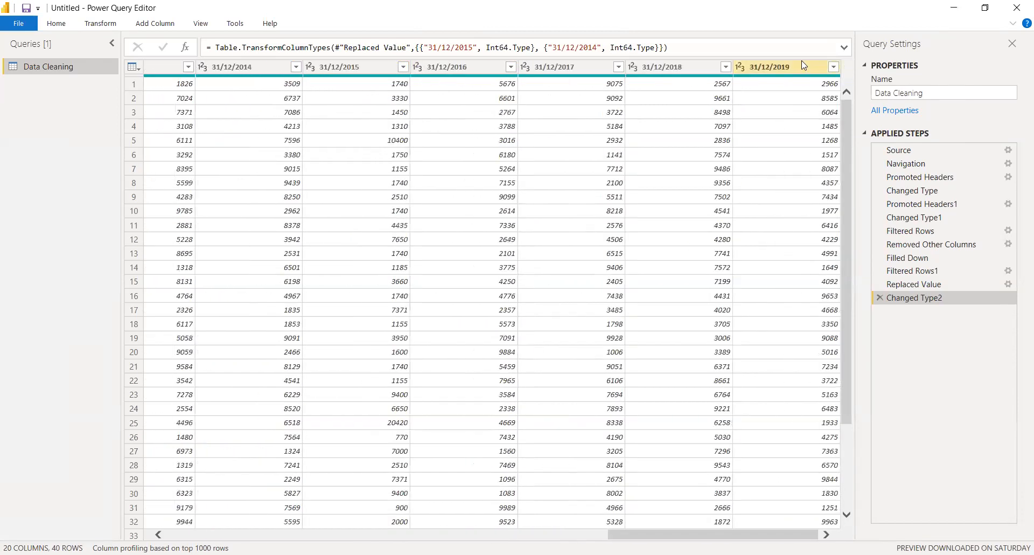
left_click(801, 65, "shift")
right_click(801, 65)
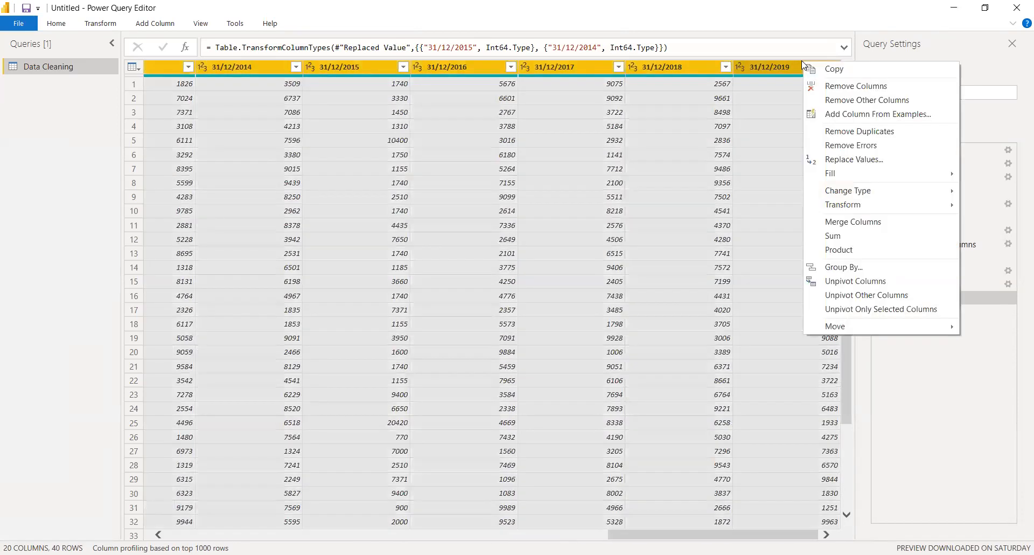
left_click(860, 284)
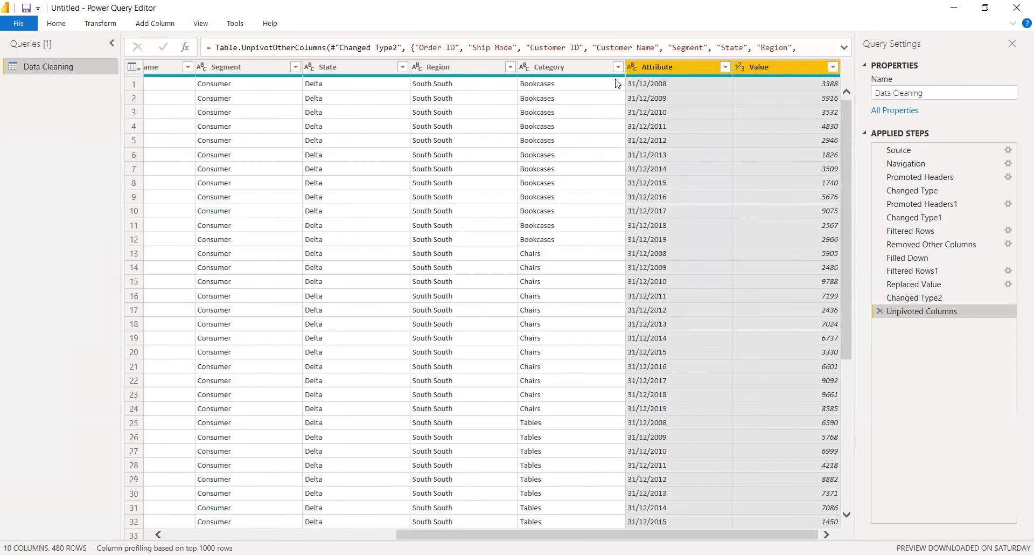
Rename the Attribute column to Dates and the Value column to Revenue.
left_click(690, 65)
double_click(690, 65)
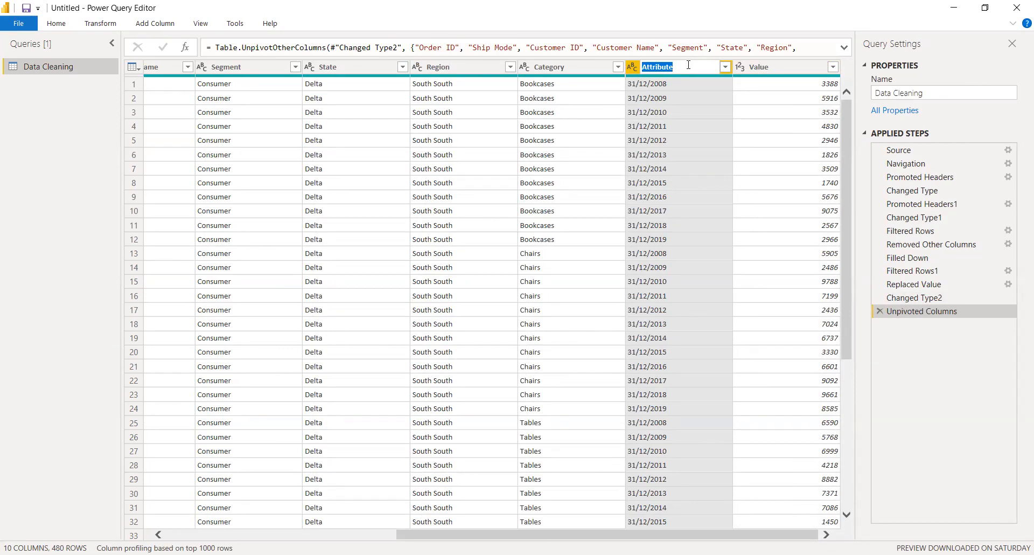
type("Dates")
key("Return")
double_click(767, 65)
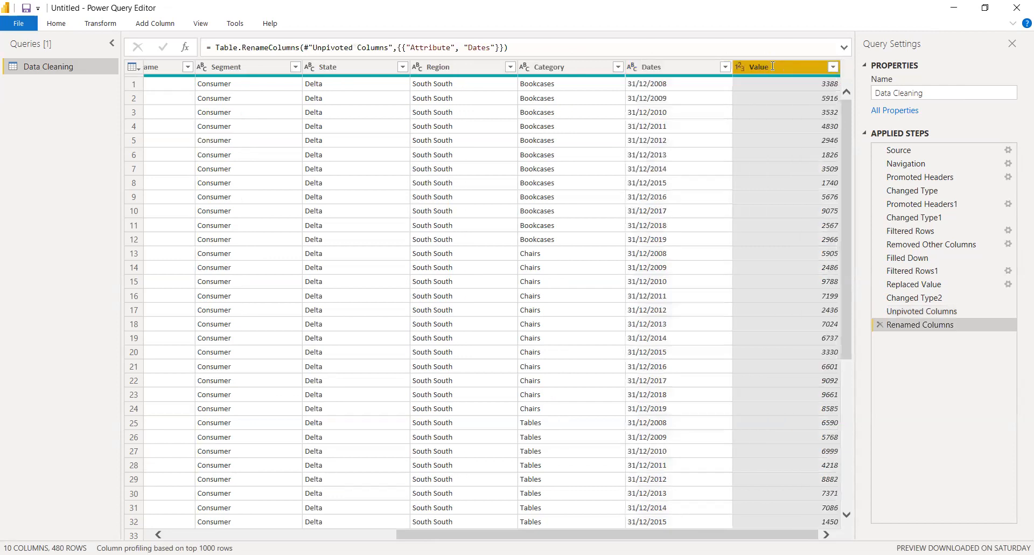
type("Revenue")
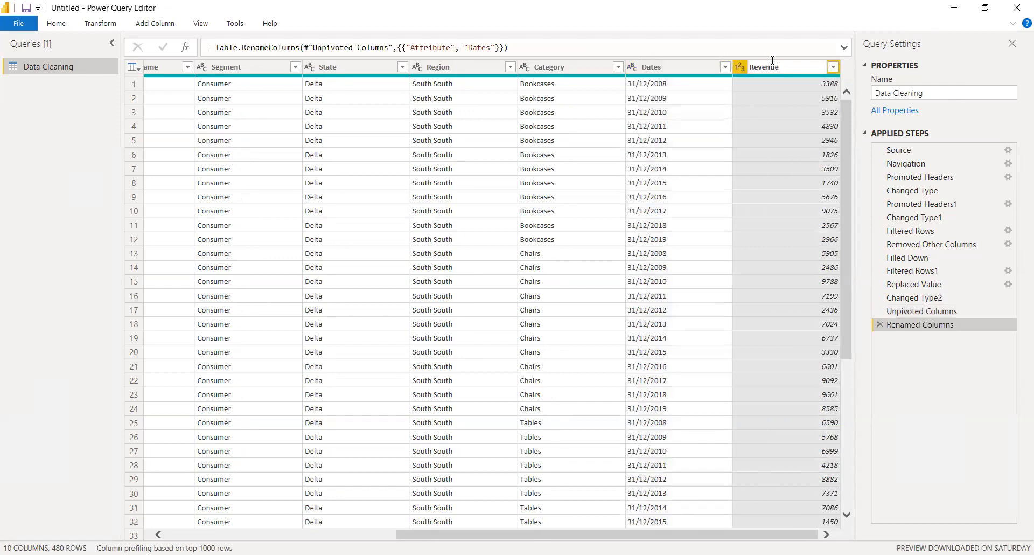
key("Return")
left_click(621, 200)
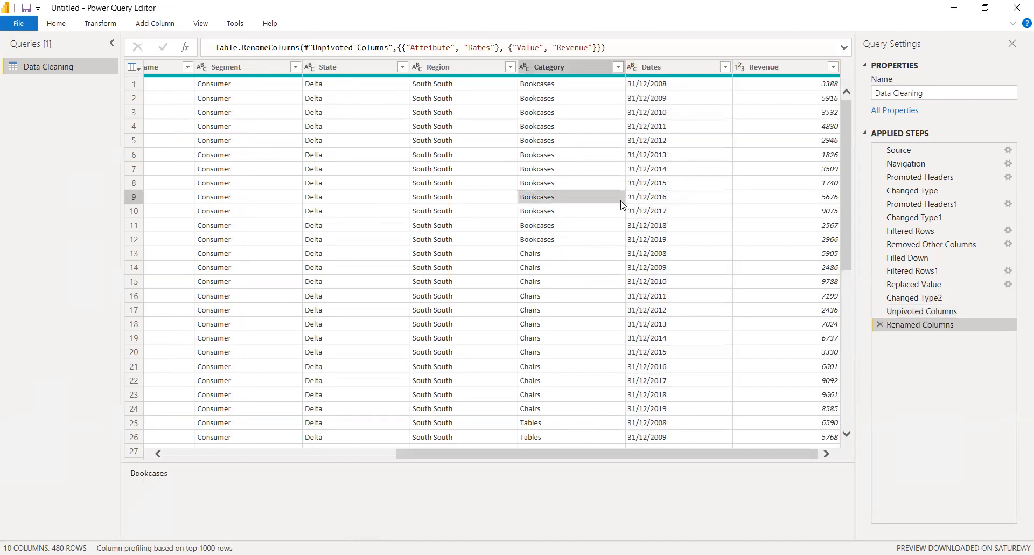
Delete the Renamed Columns and Unpivoted Columns steps from the query.
left_click(878, 326)
left_click(879, 311)
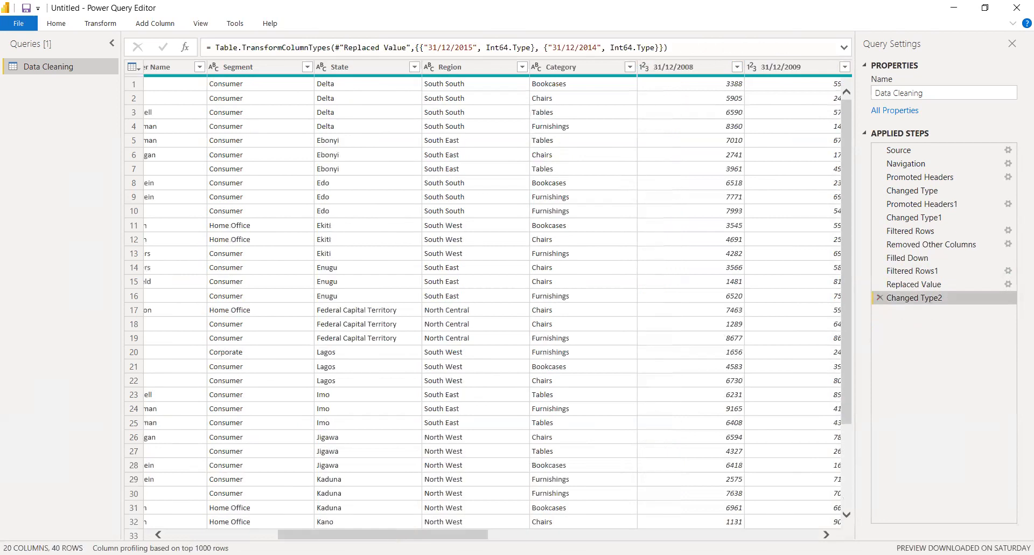
Select the yearly date columns from 31/12/2008 through 31/12/2019 and unpivot them.
left_click(679, 66)
left_click_drag(444, 531, 749, 504)
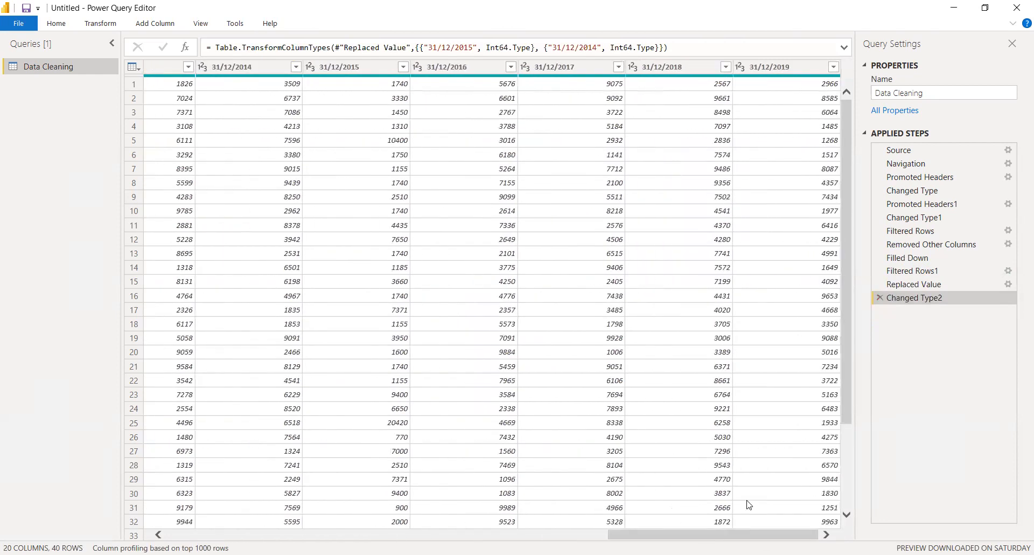
left_click(777, 66, "shift")
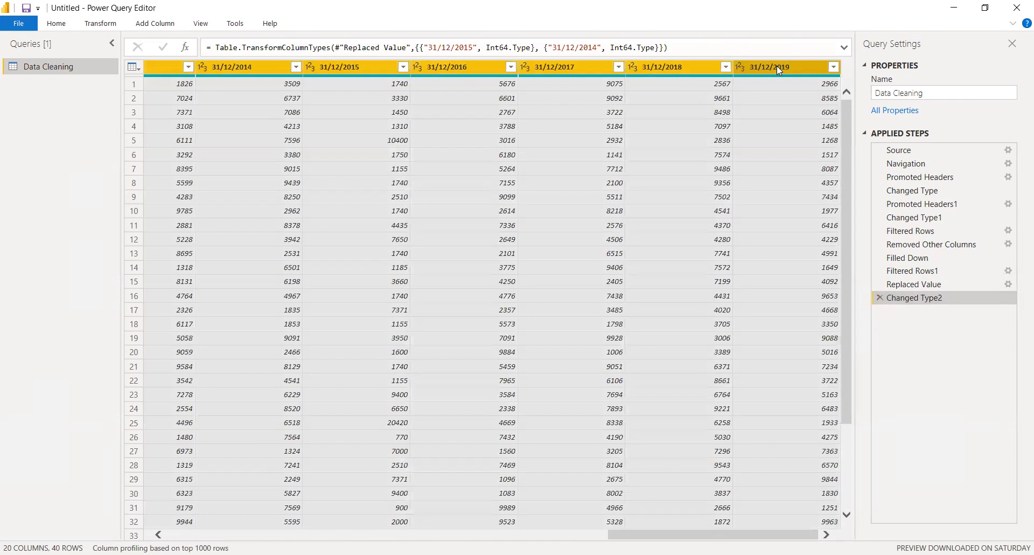
right_click(777, 66)
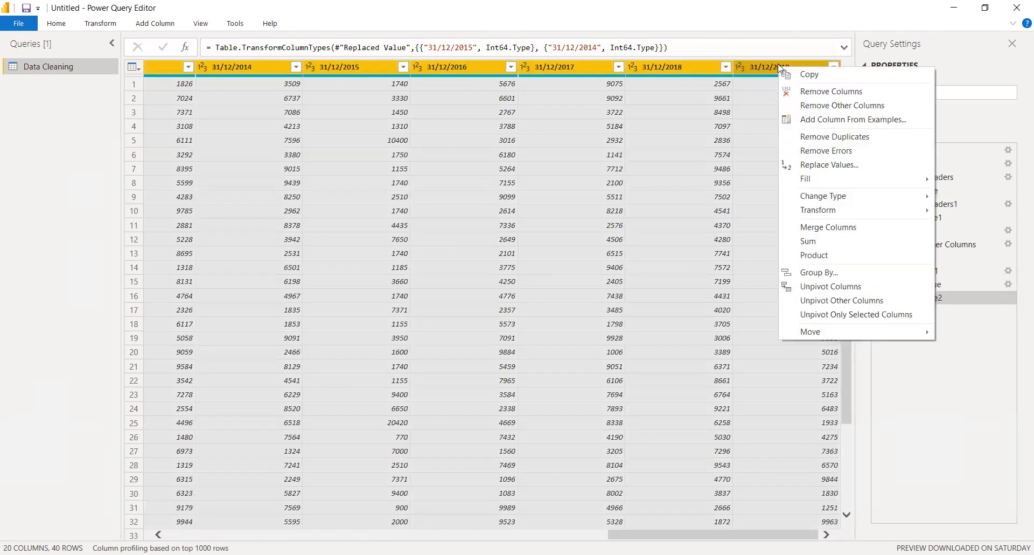
left_click(95, 27)
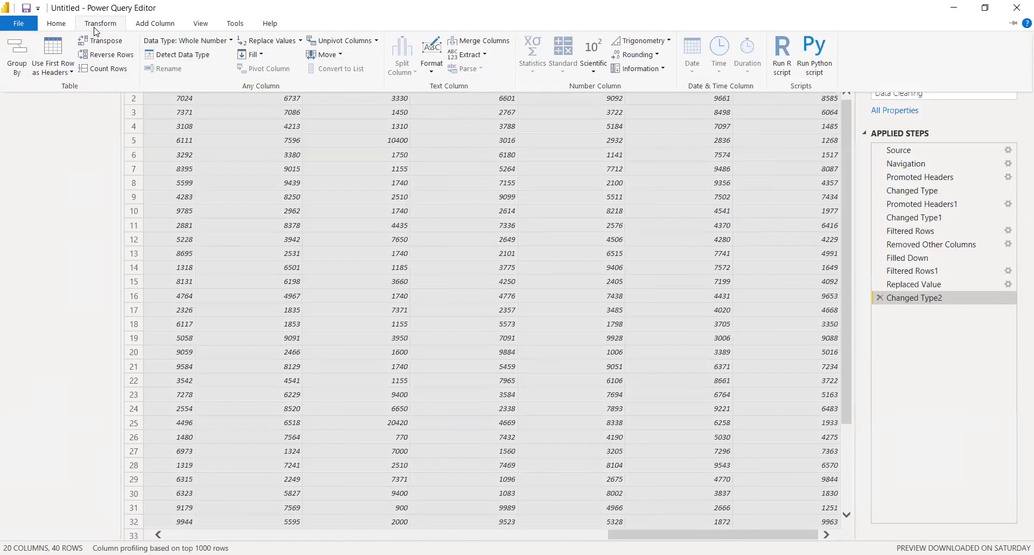
left_click(356, 46)
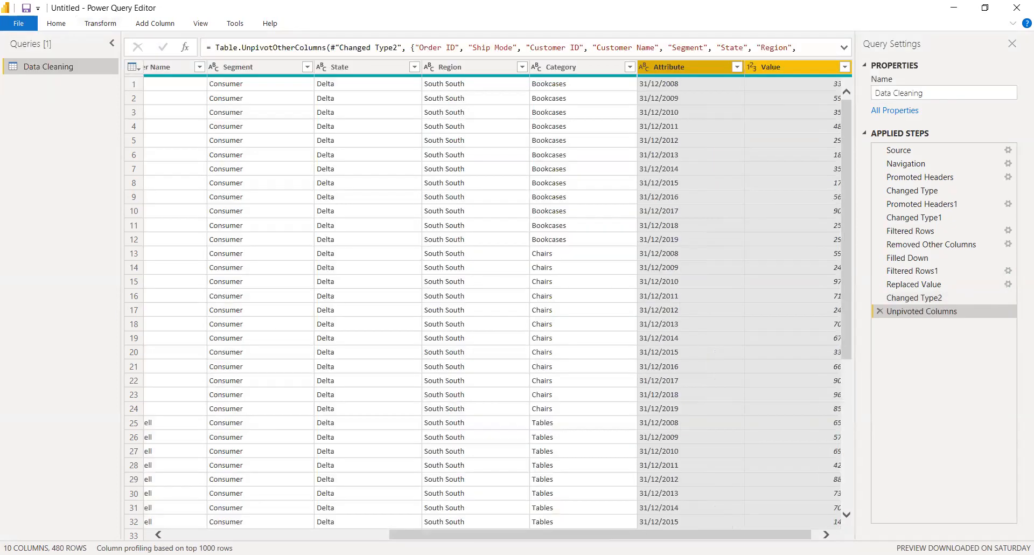
Rename the unpivoted Attribute column to Dates and the Value column to Revenue.
double_click(670, 70)
type("Dates")
key("Return")
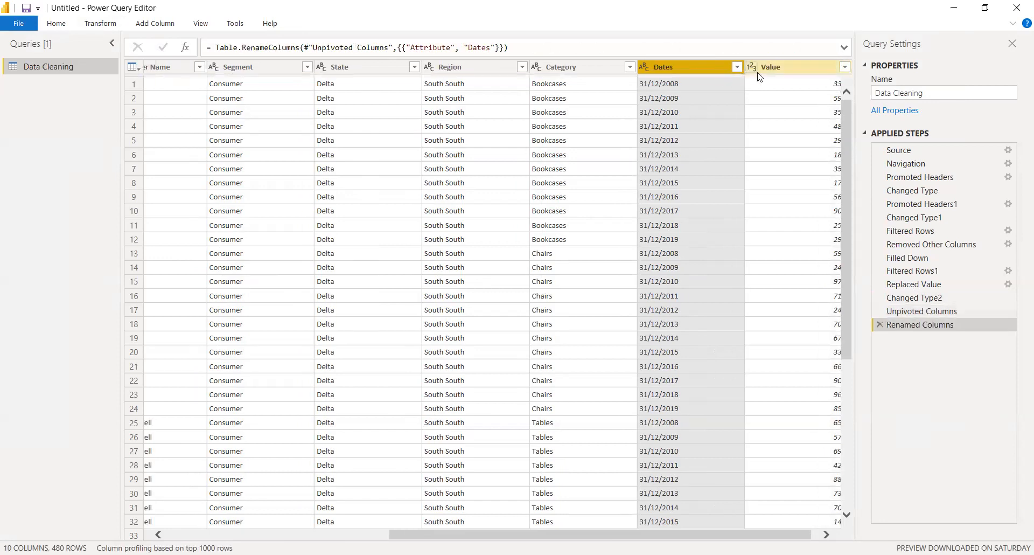
double_click(760, 69)
type("Revenue")
key("Return")
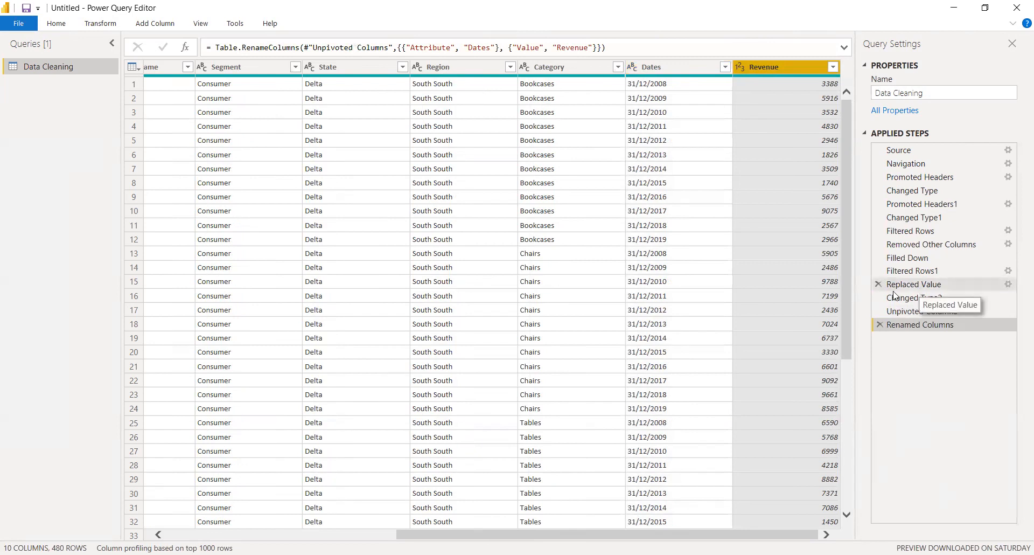
Delete the Renamed Columns step from the query's applied steps.
left_click_drag(845, 237, 843, 213)
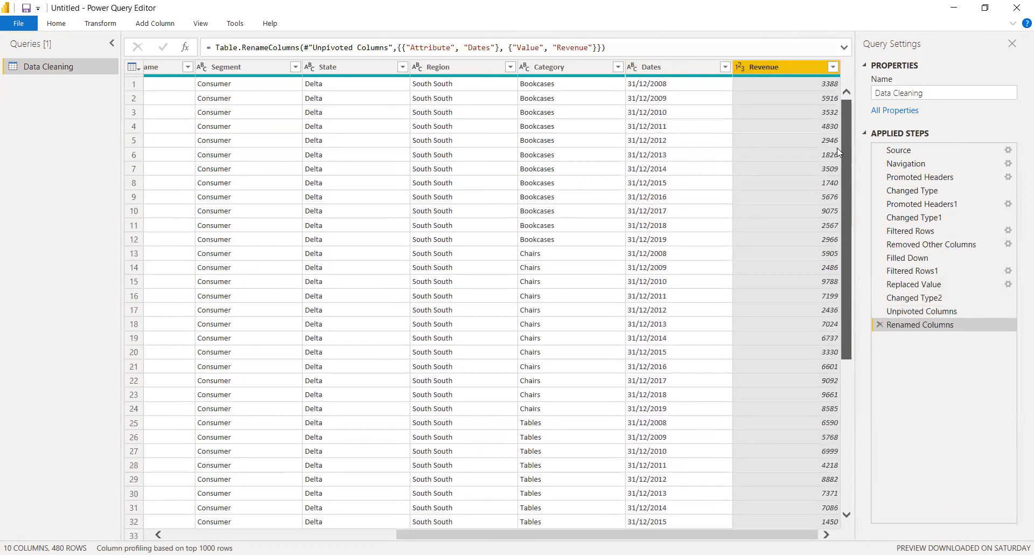
left_click(652, 68)
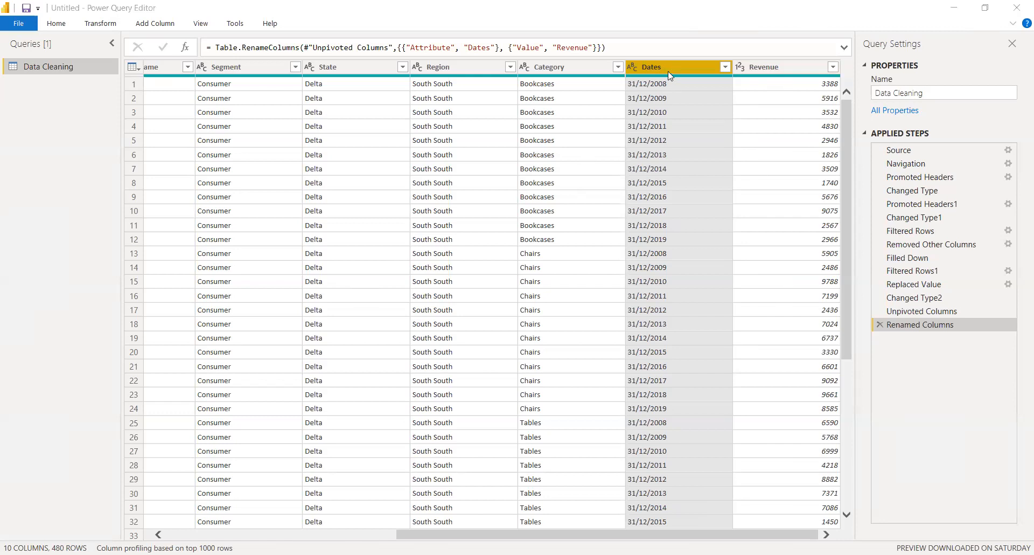
left_click(879, 326)
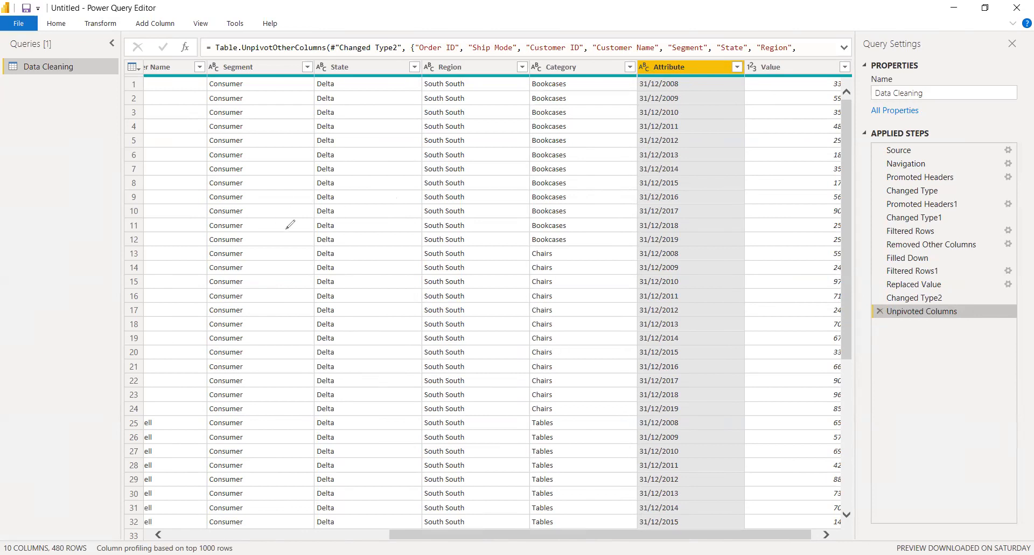
left_click_drag(276, 198, 298, 233)
left_click_drag(283, 223, 305, 214)
left_click_drag(308, 175, 326, 224)
left_click_drag(341, 173, 378, 209)
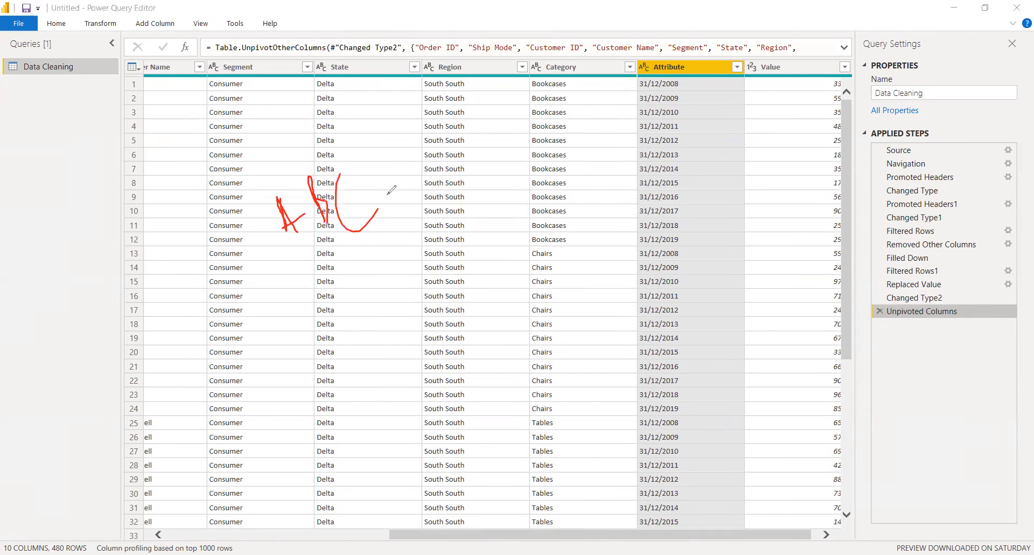
mouse_move(545, 156)
left_mouse_down()
mouse_move(562, 200)
mouse_move(572, 171)
mouse_move(579, 194)
left_mouse_up()
left_click_drag(586, 146, 626, 291)
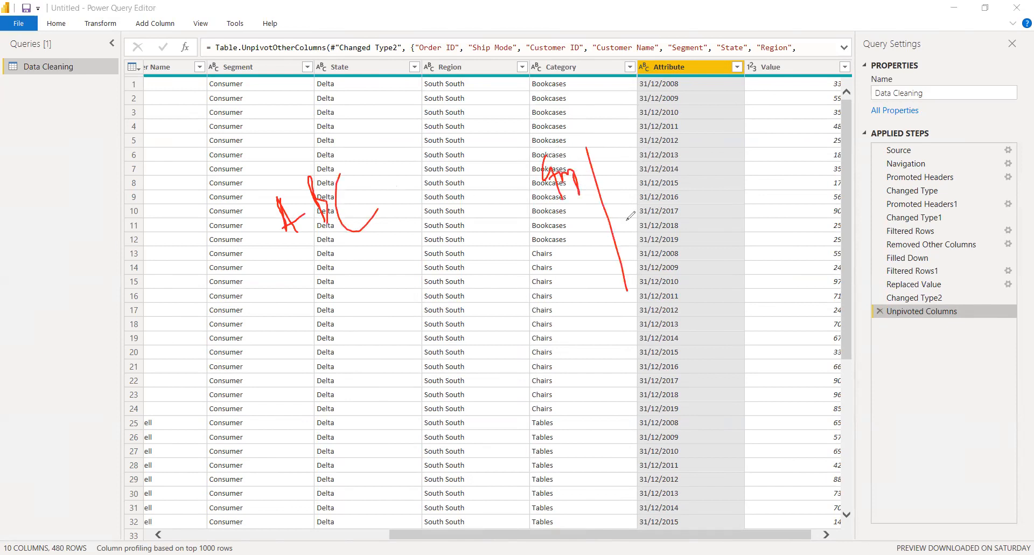
mouse_move(615, 162)
left_mouse_down()
mouse_move(623, 143)
mouse_move(637, 160)
mouse_move(658, 144)
left_mouse_up()
left_click_drag(499, 239, 639, 196)
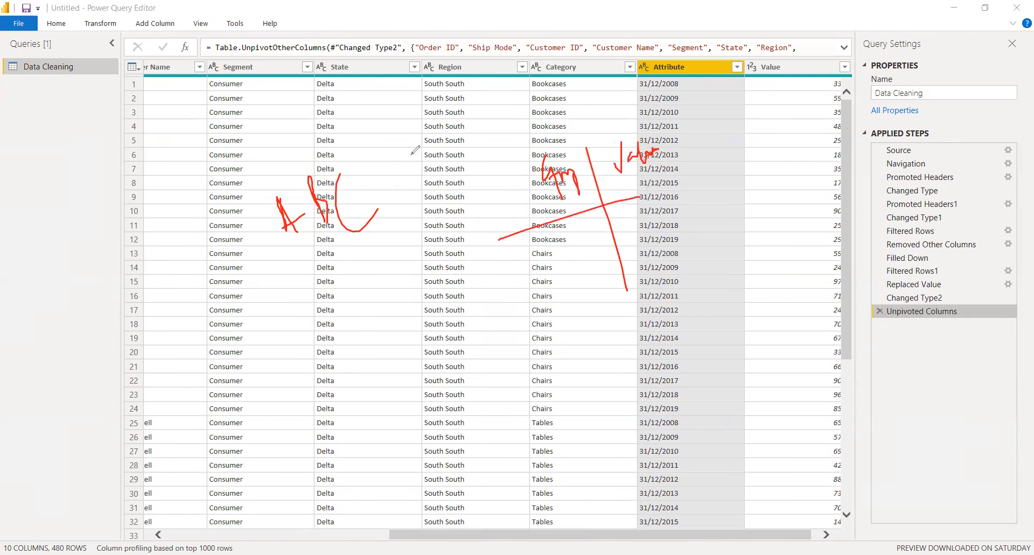
left_click_drag(284, 149, 375, 373)
left_click_drag(335, 175, 375, 307)
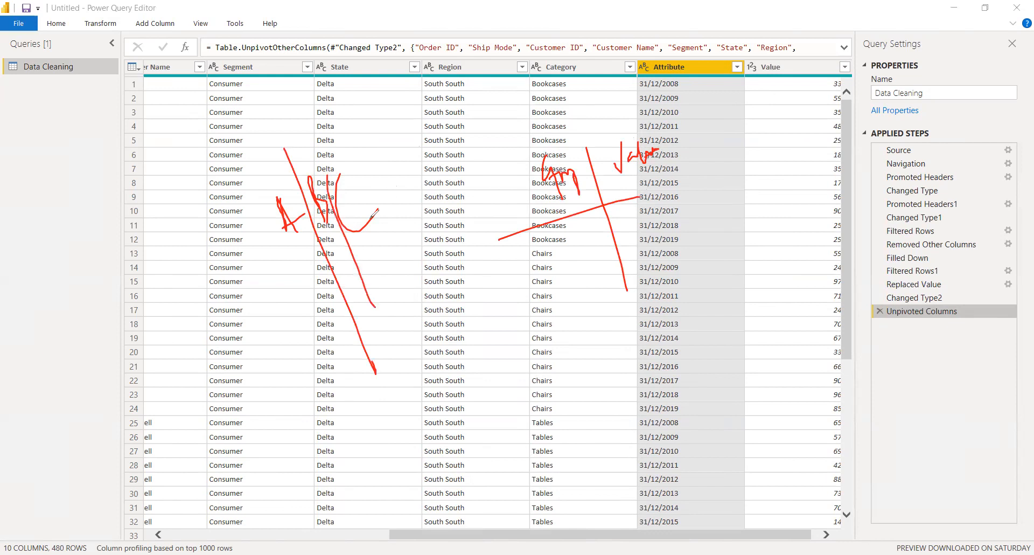
left_click_drag(365, 160, 432, 317)
left_click_drag(251, 272, 459, 182)
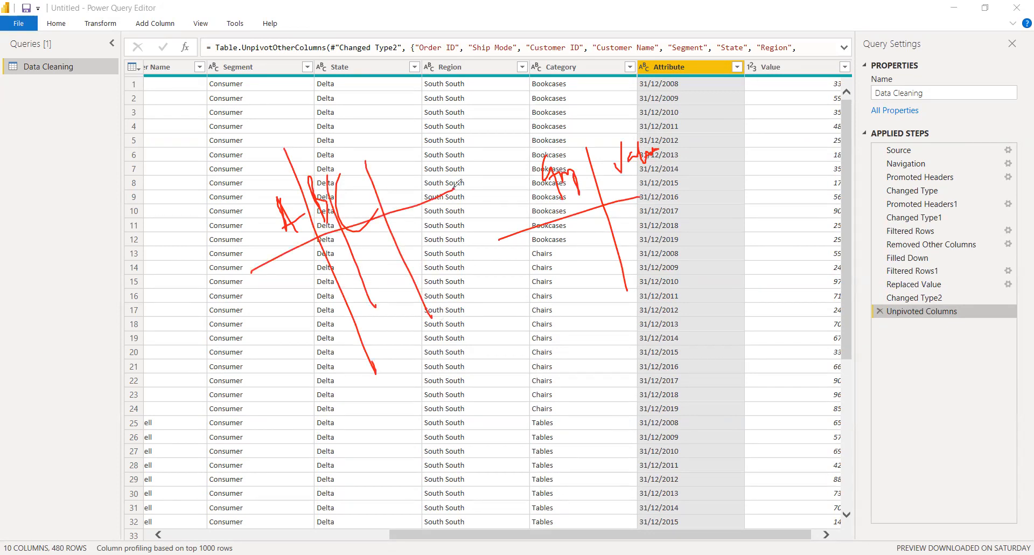
left_click_drag(401, 141, 470, 366)
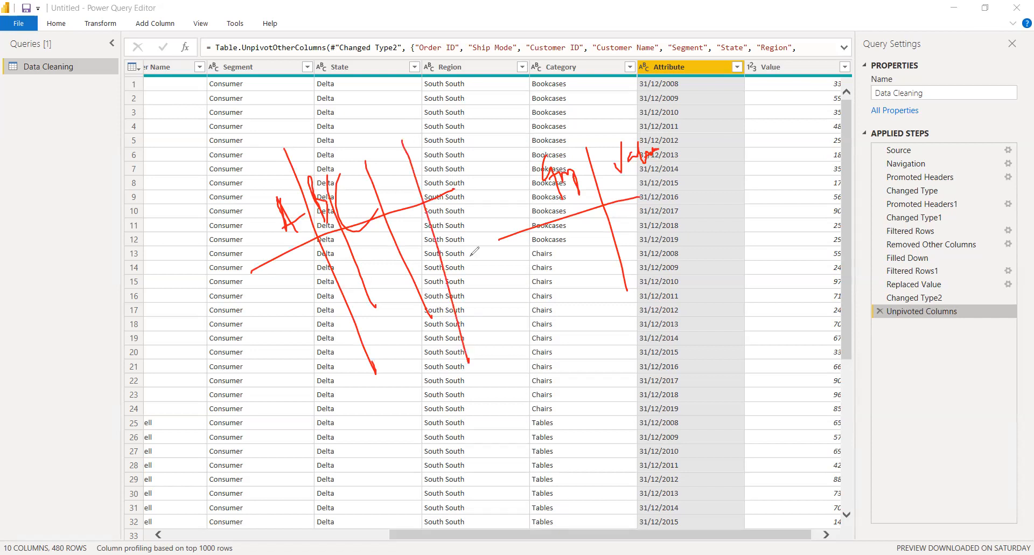
left_click_drag(451, 141, 498, 267)
mouse_move(396, 199)
left_mouse_down()
mouse_move(392, 178)
mouse_move(489, 135)
left_mouse_up()
left_click_drag(638, 221, 670, 205)
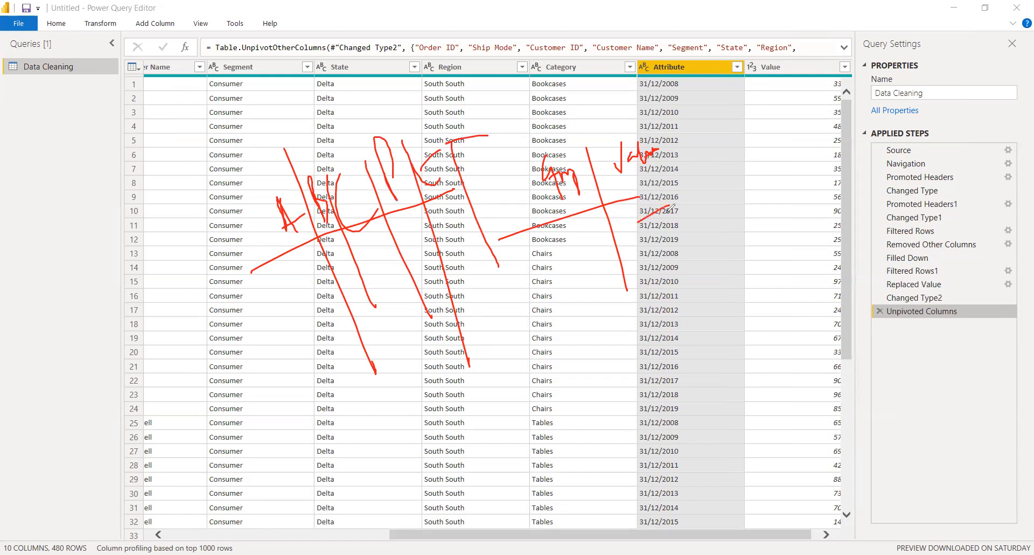
left_click_drag(571, 225, 578, 249)
left_click_drag(566, 242, 585, 235)
mouse_move(586, 270)
left_mouse_down()
mouse_move(603, 264)
mouse_move(611, 318)
mouse_move(658, 445)
left_mouse_up()
mouse_move(669, 463)
left_mouse_down()
mouse_move(679, 483)
mouse_move(688, 457)
left_mouse_up()
left_click_drag(613, 186, 710, 491)
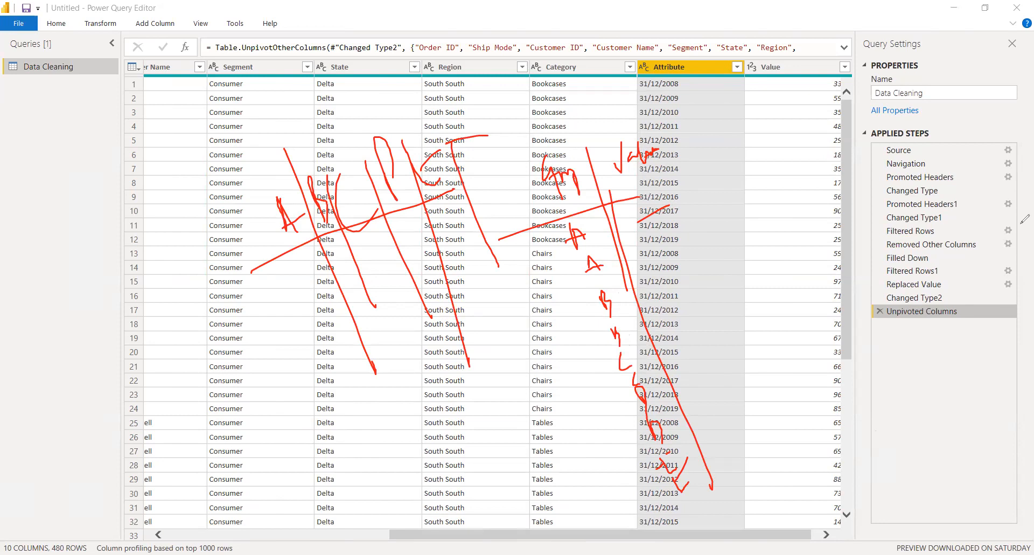
mouse_move(306, 189)
left_mouse_down()
mouse_move(415, 203)
mouse_move(462, 172)
mouse_move(646, 152)
mouse_move(590, 239)
mouse_move(588, 208)
left_mouse_up()
mouse_move(631, 151)
left_mouse_down()
mouse_move(638, 221)
mouse_move(592, 257)
mouse_move(607, 346)
left_mouse_up()
mouse_move(611, 308)
left_mouse_down()
mouse_move(623, 363)
mouse_move(672, 469)
mouse_move(640, 398)
left_mouse_up()
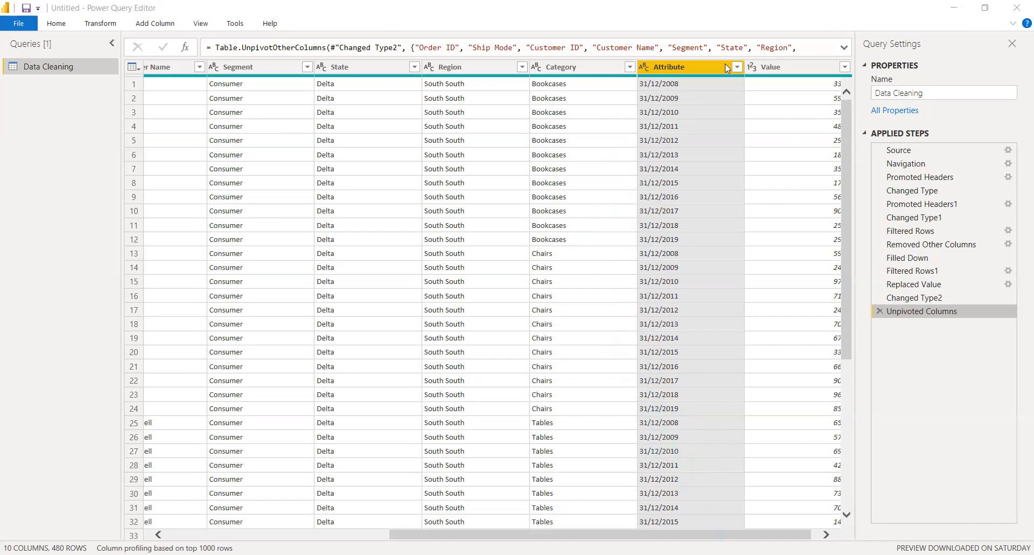
Rename the Attribute column to Dates.
double_click(695, 61)
type("Dates")
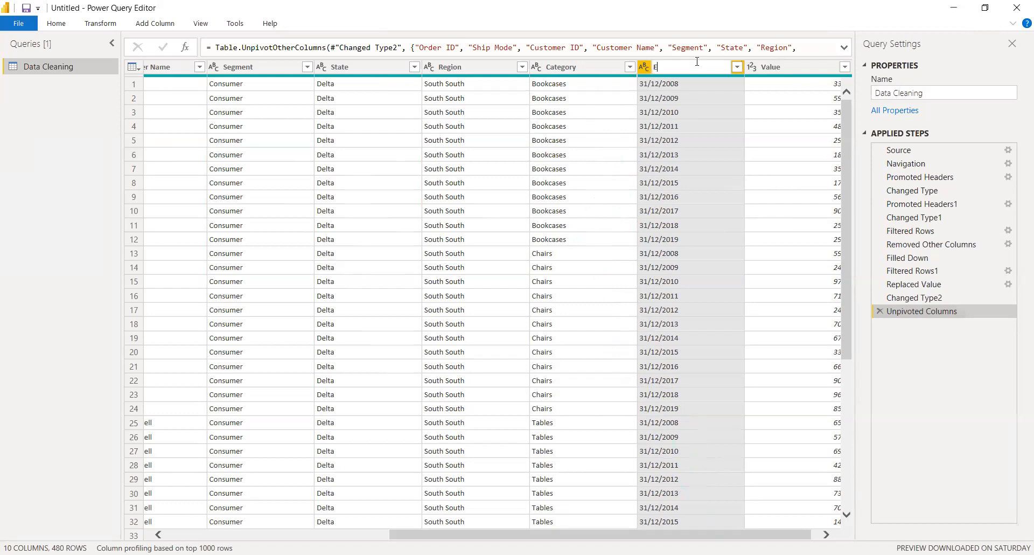
key("Return")
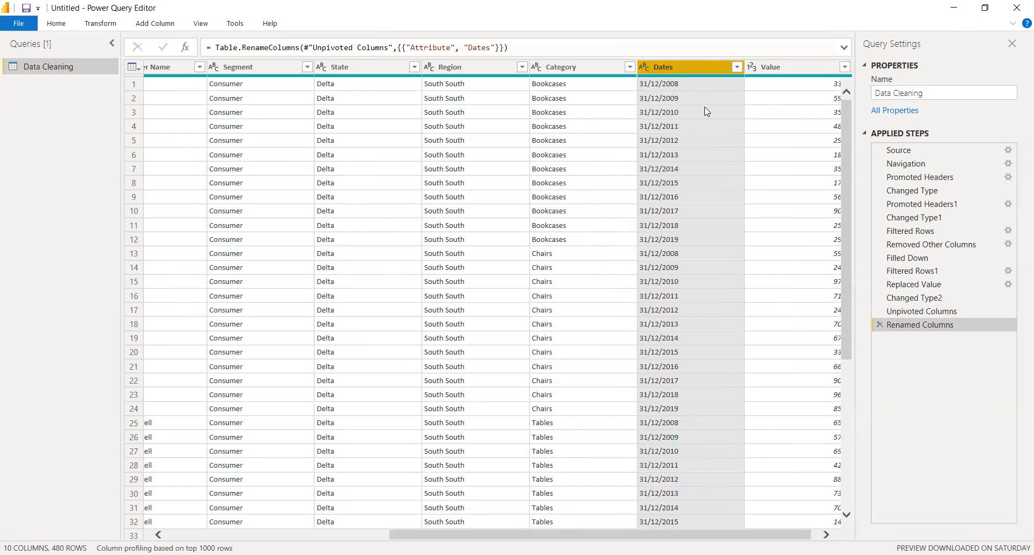
Pivot the Dates column using Value as the values column.
right_click(686, 68)
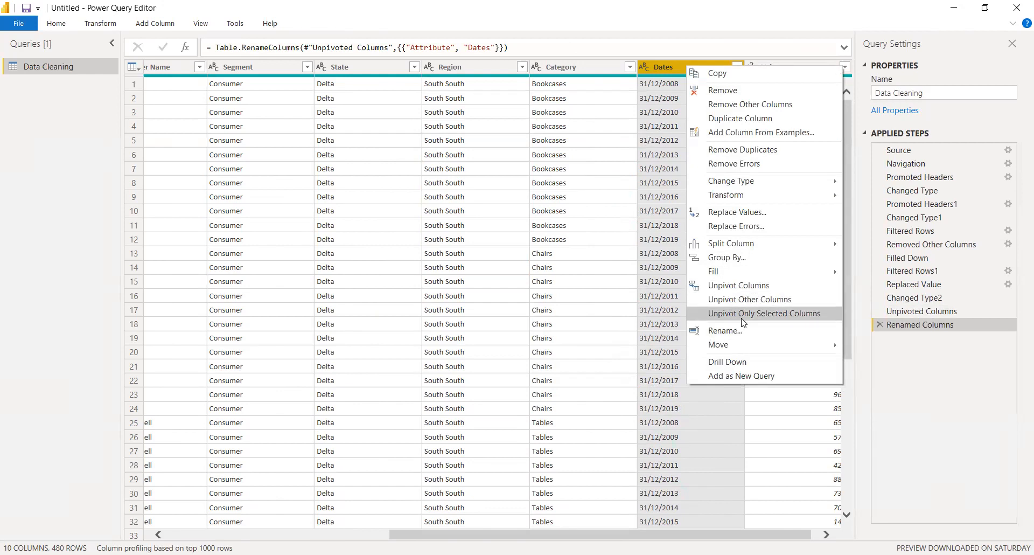
left_click(664, 66)
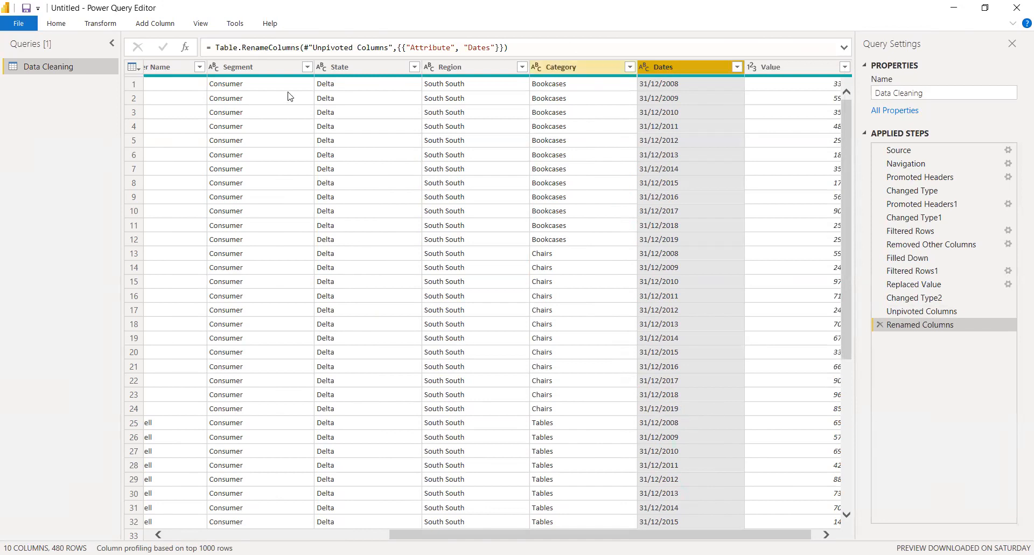
left_click(93, 25)
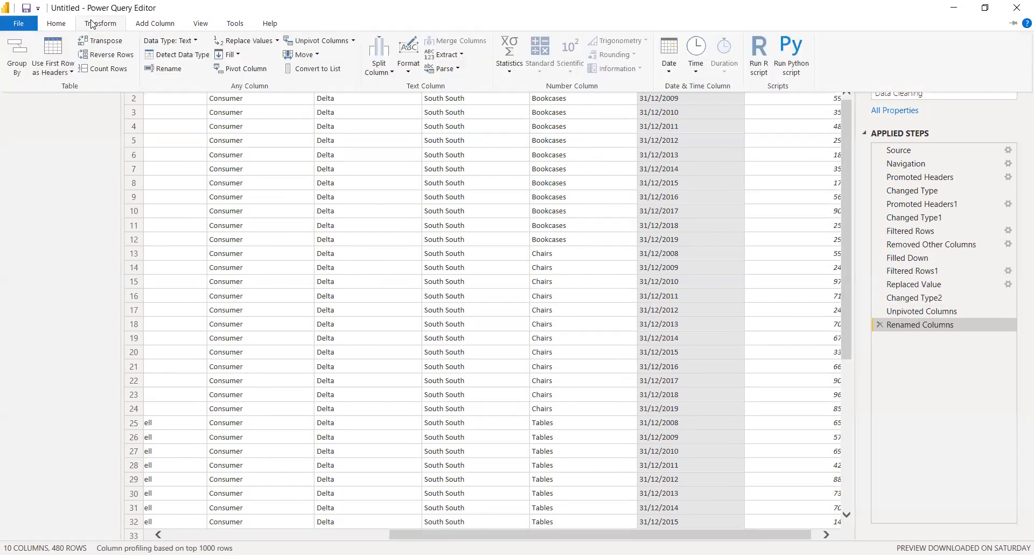
left_click(241, 75)
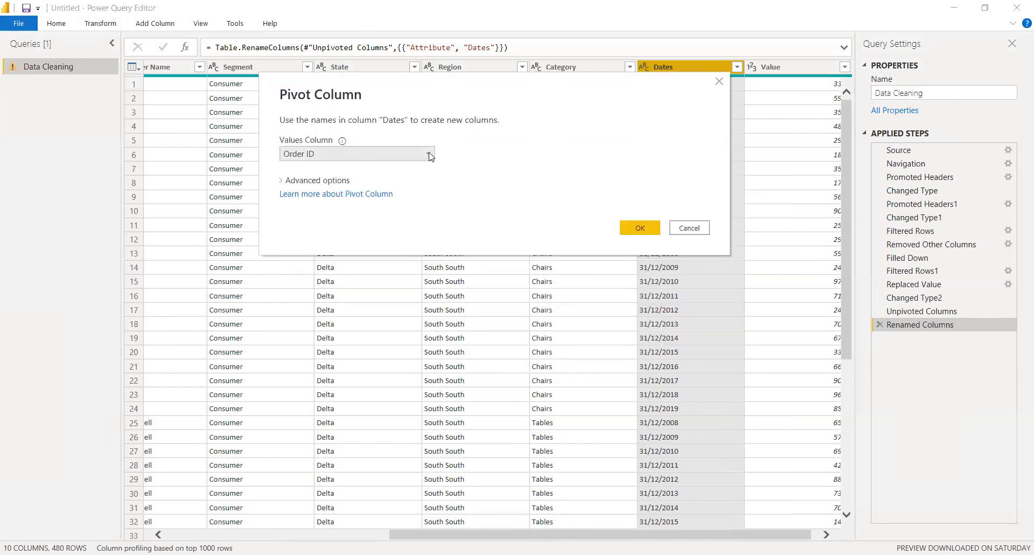
left_click(430, 155)
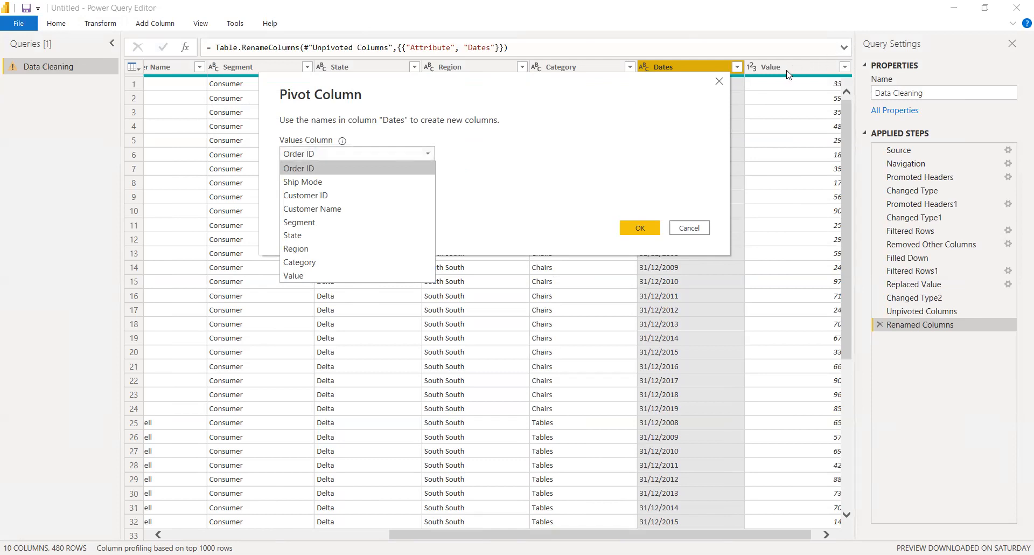
left_click(317, 275)
left_click(638, 228)
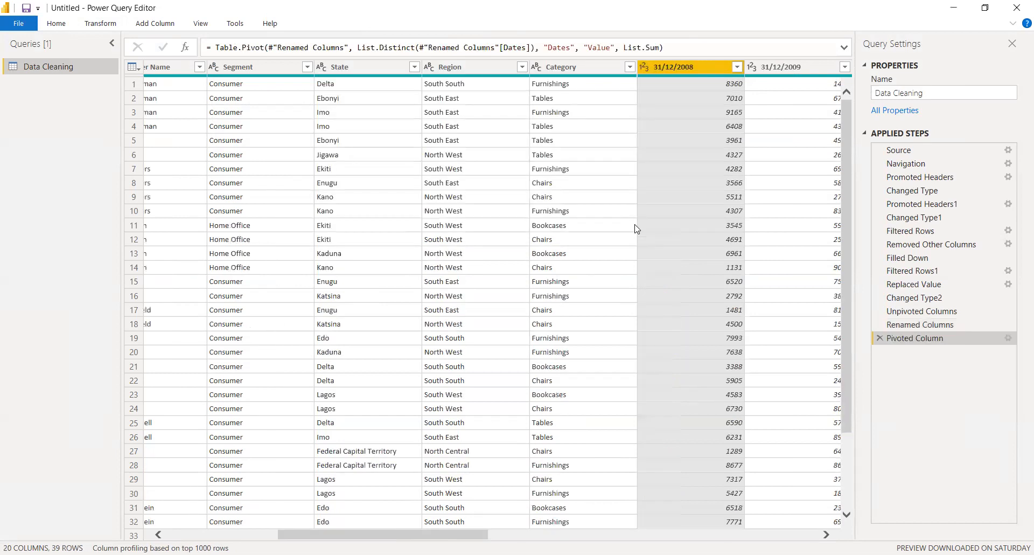
Unpivot the date columns from 31/12/2008 through 31/12/2019 into attribute and value columns.
left_click_drag(448, 533, 778, 533)
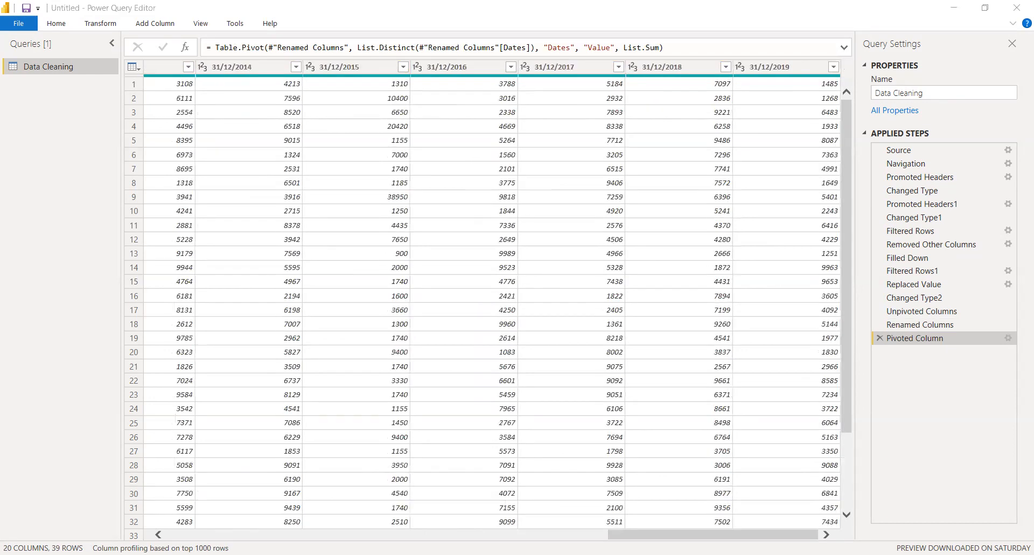
left_click(751, 526)
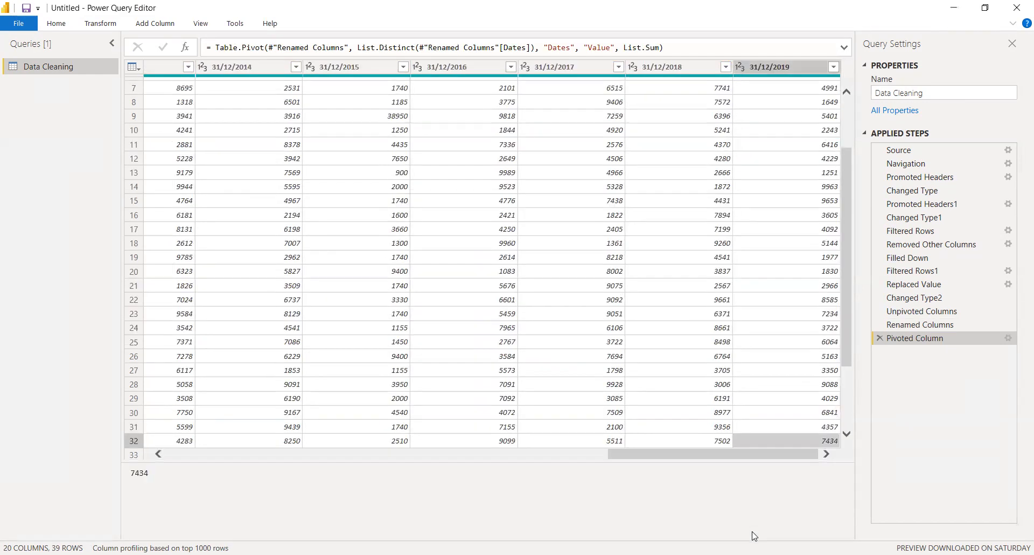
scroll(731, 477, "left", 10)
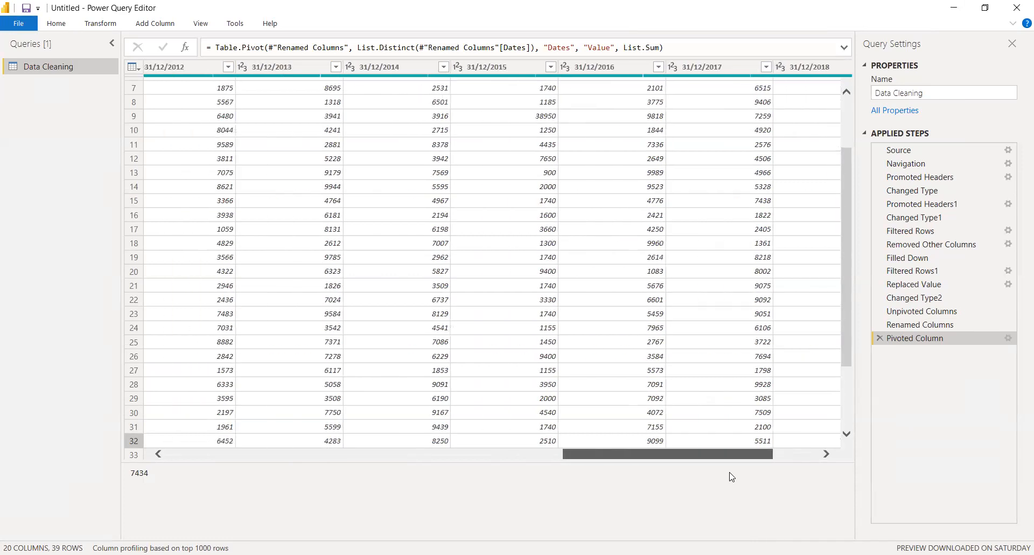
scroll(731, 476, "left", 5)
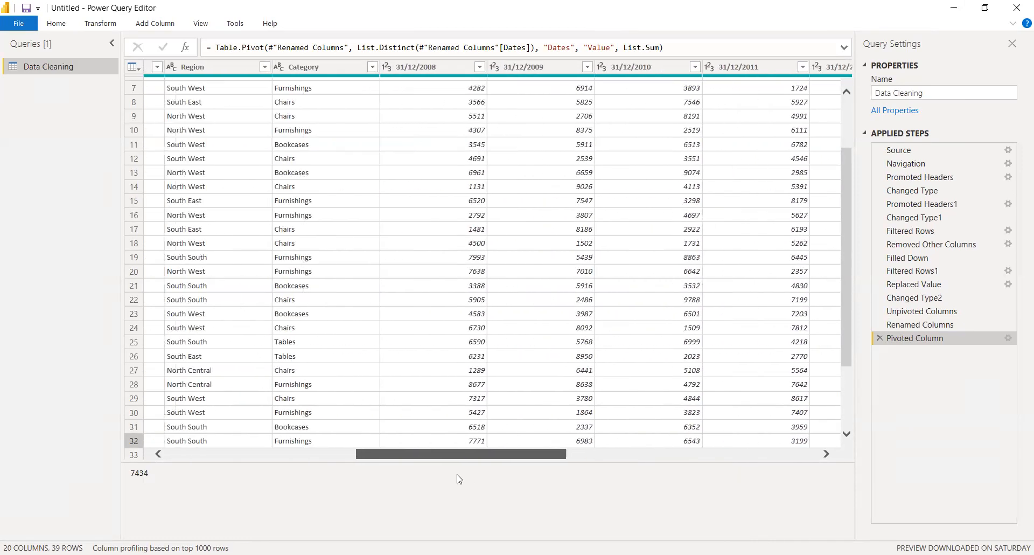
left_click(492, 66)
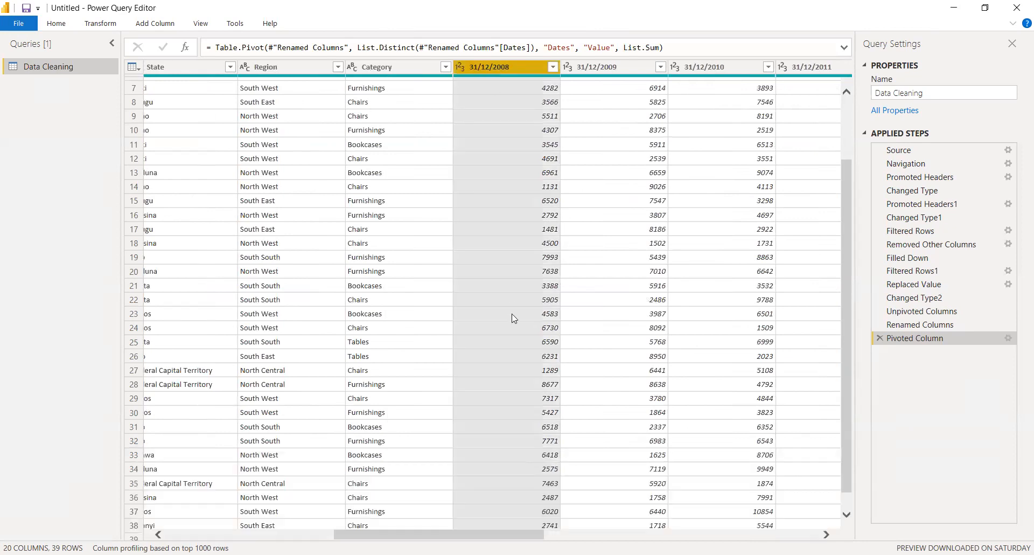
left_click_drag(529, 537, 766, 494)
left_click(780, 73)
left_click(780, 73, "shift")
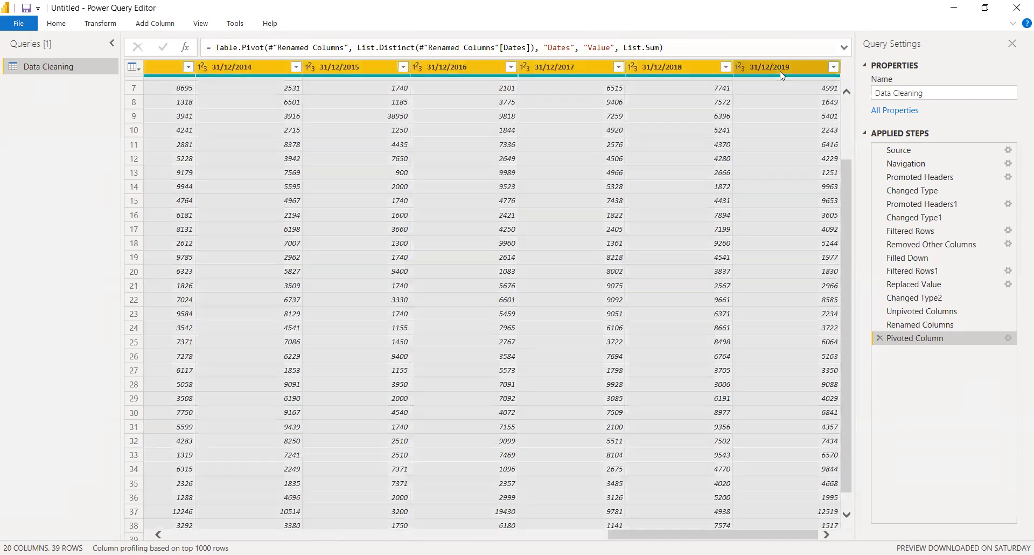
right_click(781, 72)
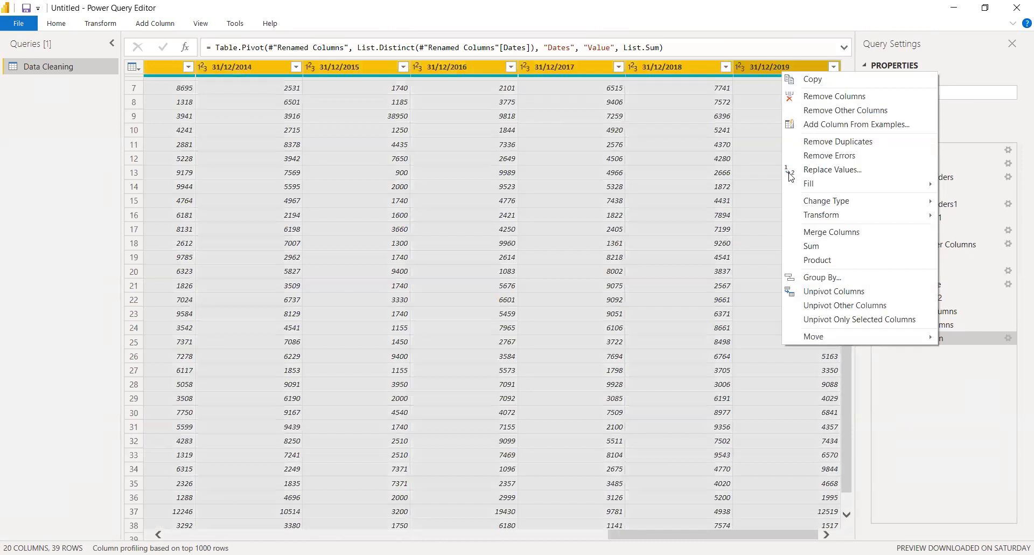
left_click(843, 291)
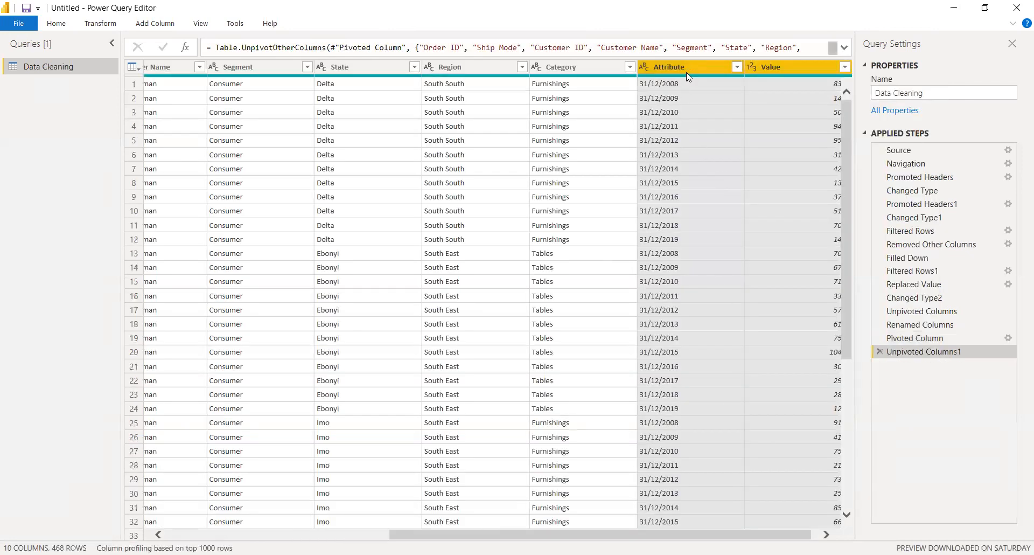
Rename the unpivoted Attribute column to Dates and the Value column to Revenue.
double_click(688, 72)
type("Dates")
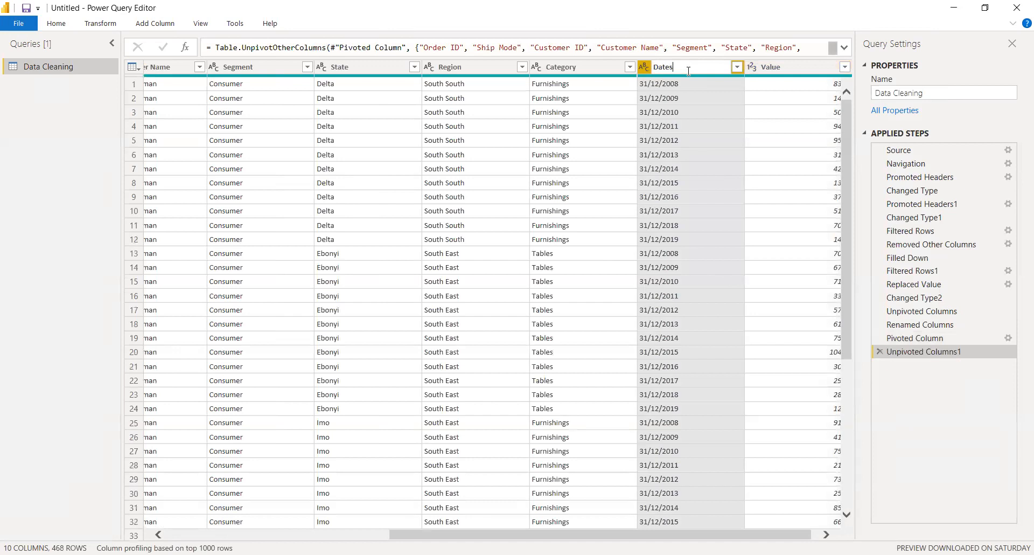
key("Return")
double_click(810, 66)
type("rev")
key("BackSpace")
key("BackSpace")
key("BackSpace")
type("Revenue")
key("Return")
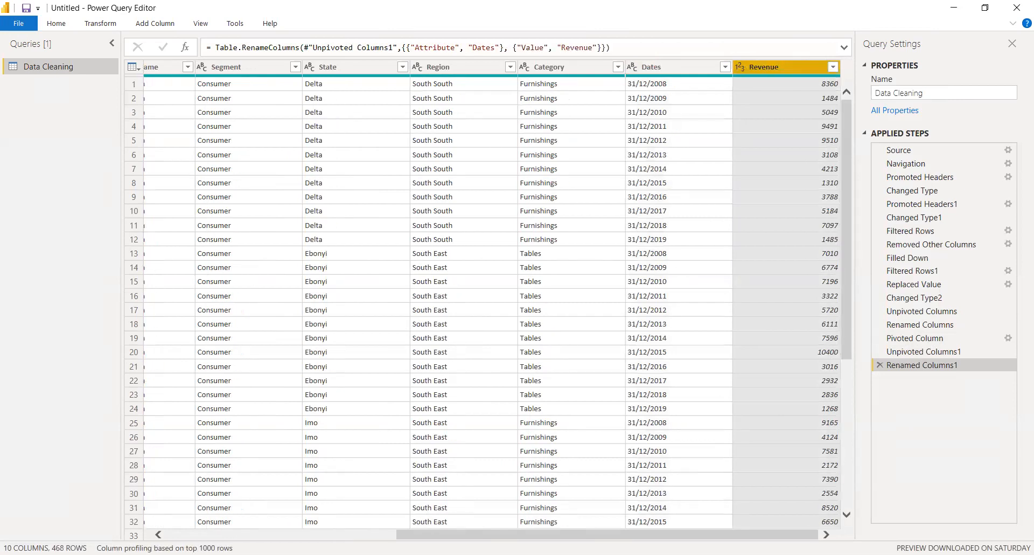
scroll(482, 301, "left", 3)
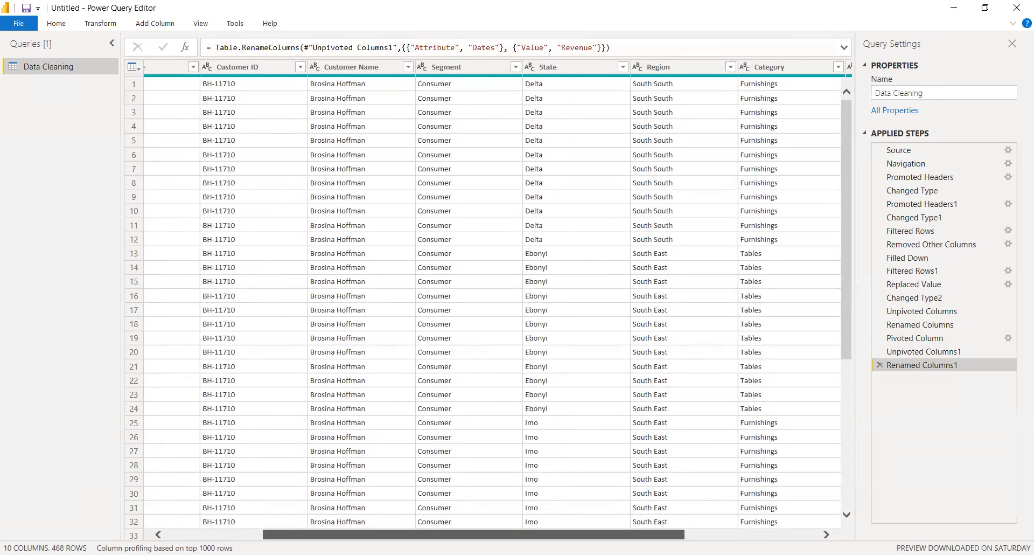
scroll(851, 104, "left", 3)
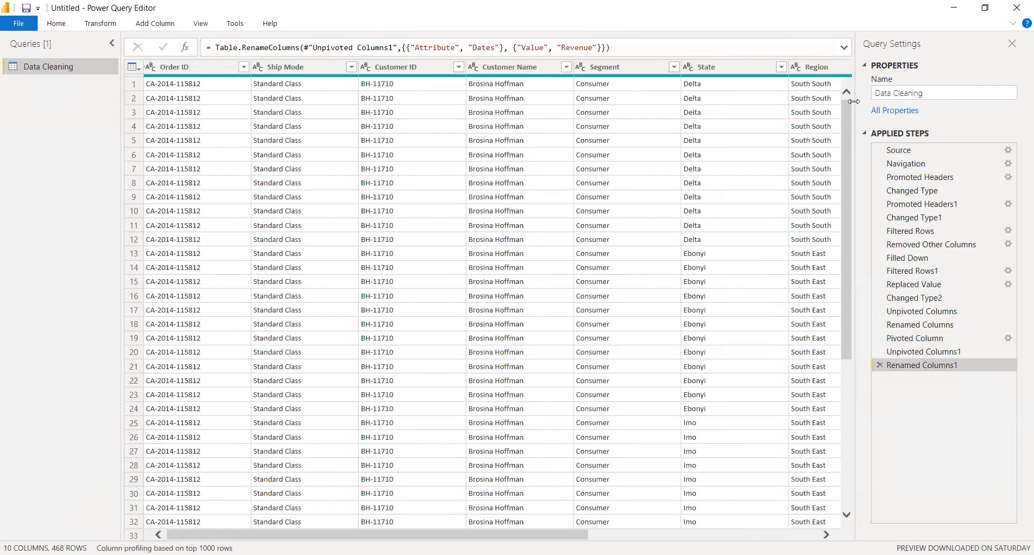
left_click_drag(845, 115, 798, 84)
left_click_drag(487, 533, 158, 521)
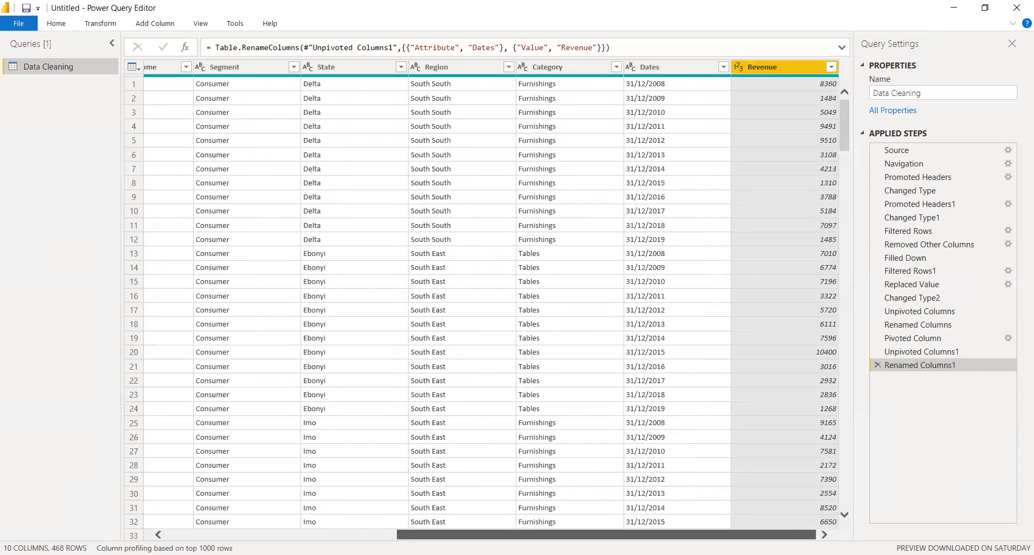
scroll(311, 217, "left", 10)
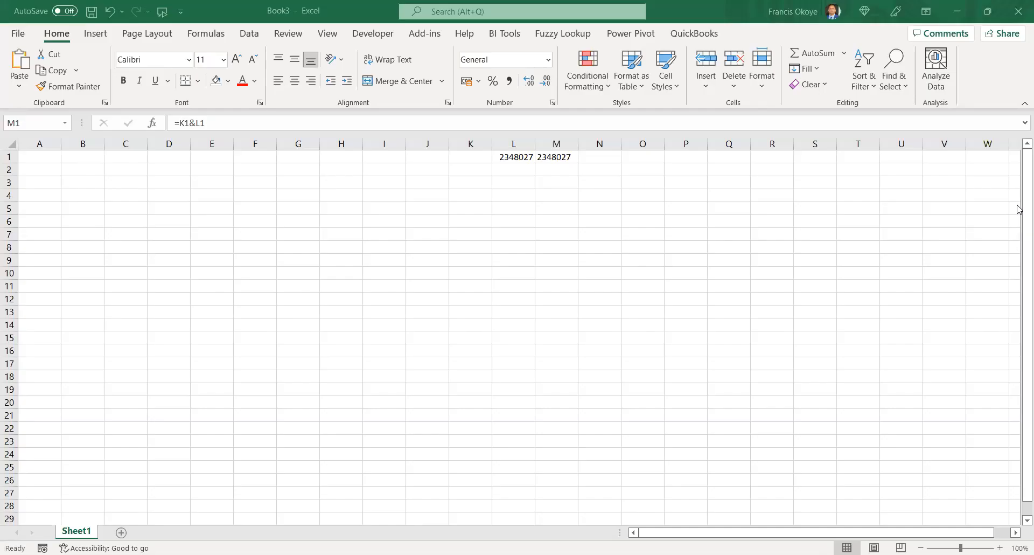
Switch to the blank Excel workbook and clear the contents of cells L1 and M1.
left_click(515, 155)
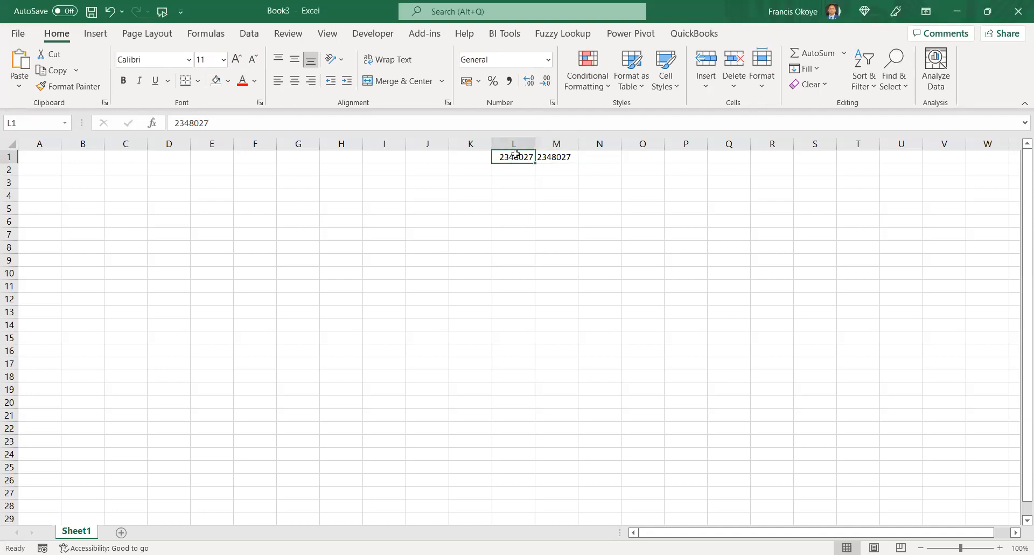
key("shift+Right")
key("Delete")
left_click(425, 260)
left_click_drag(127, 249, 81, 249)
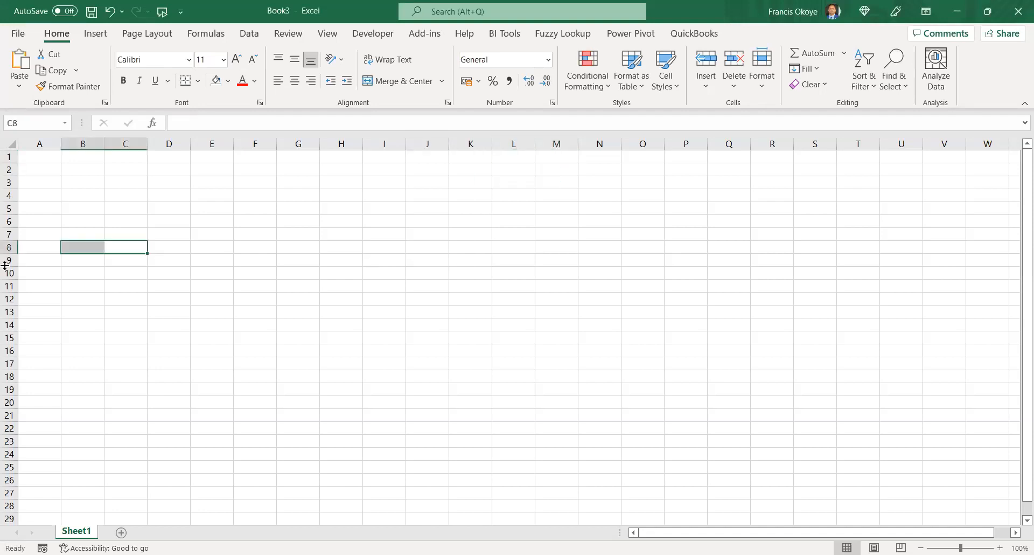
left_click(212, 273)
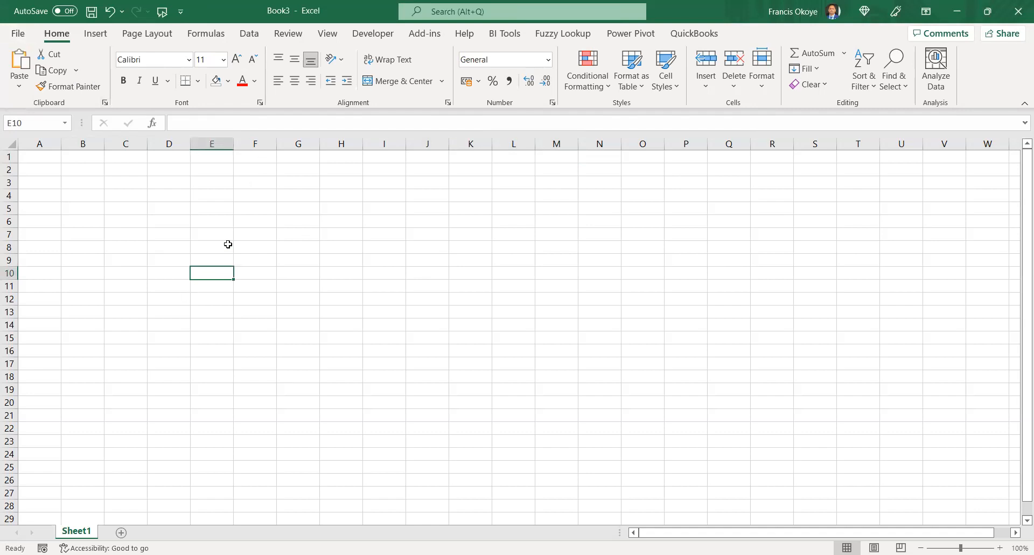
Import the Data Cleaning sheet of Data_Cleaning.xlsx from the Data Transformation folder on the desktop for transformation in Power Query.
left_click(250, 35)
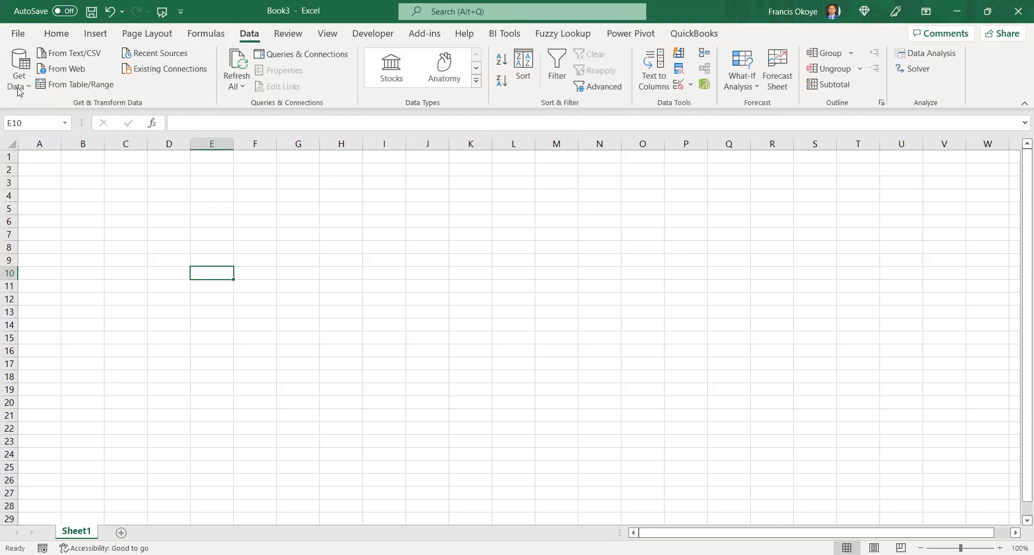
left_click(22, 86)
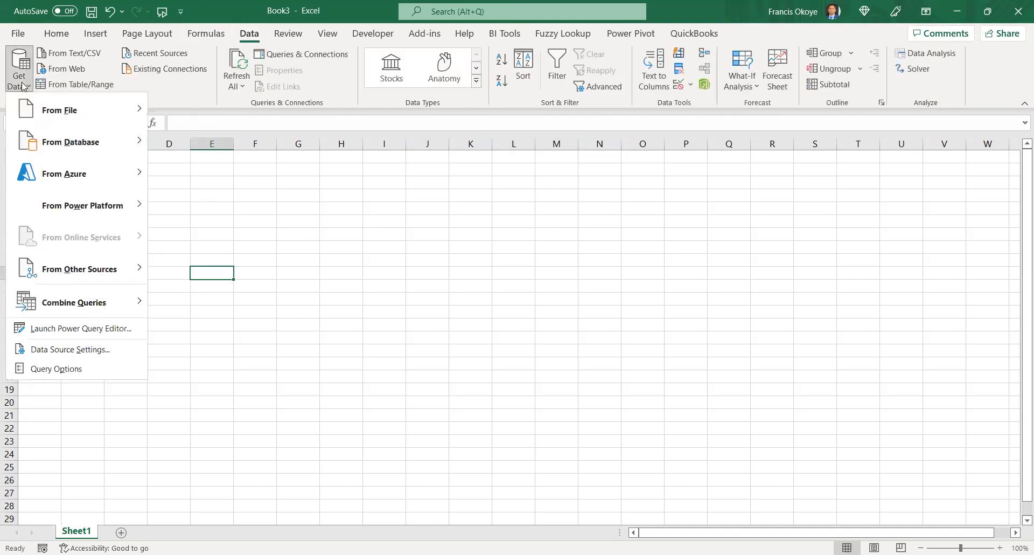
mouse_move(162, 117)
left_click(242, 152)
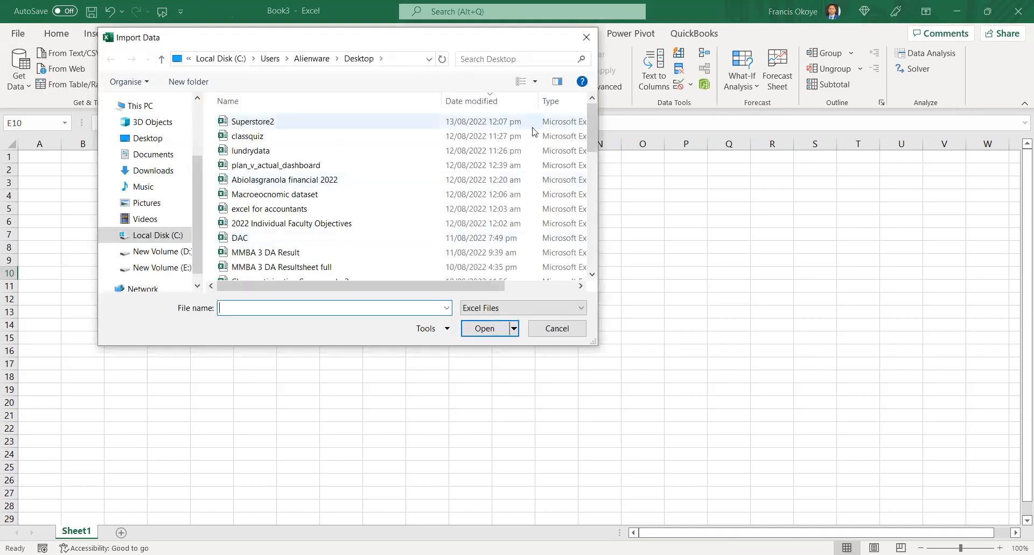
left_click_drag(586, 124, 608, 245)
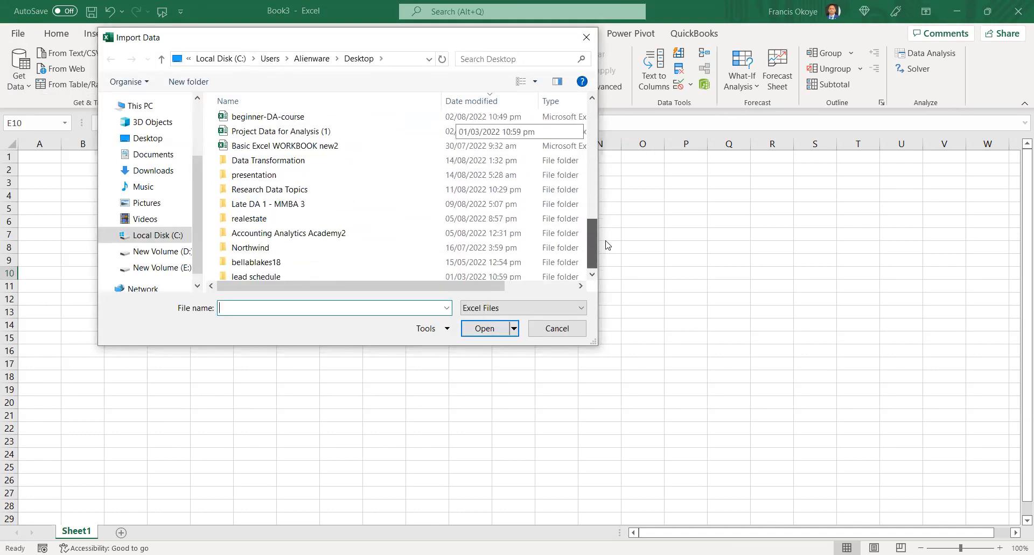
double_click(267, 157)
left_click(268, 153)
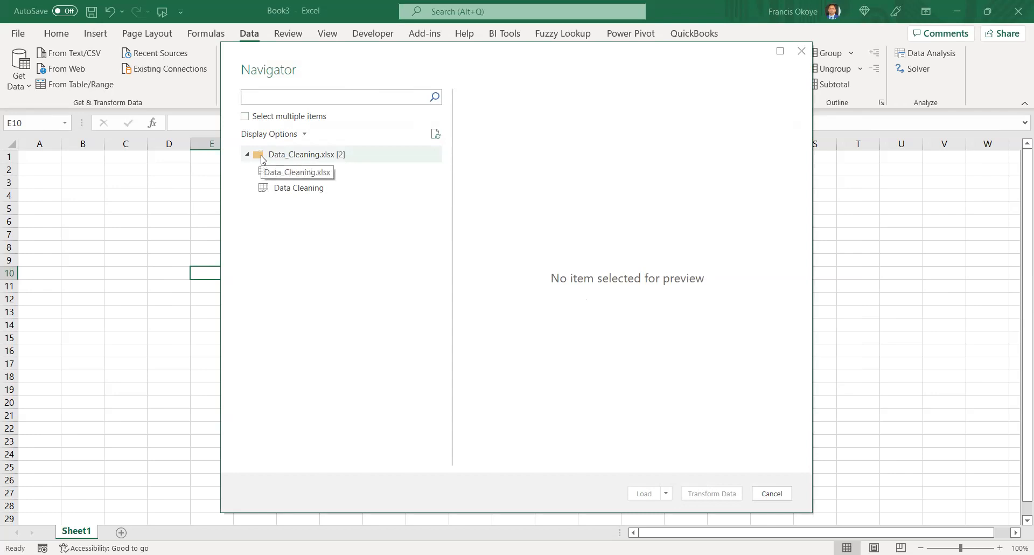
left_click(294, 193)
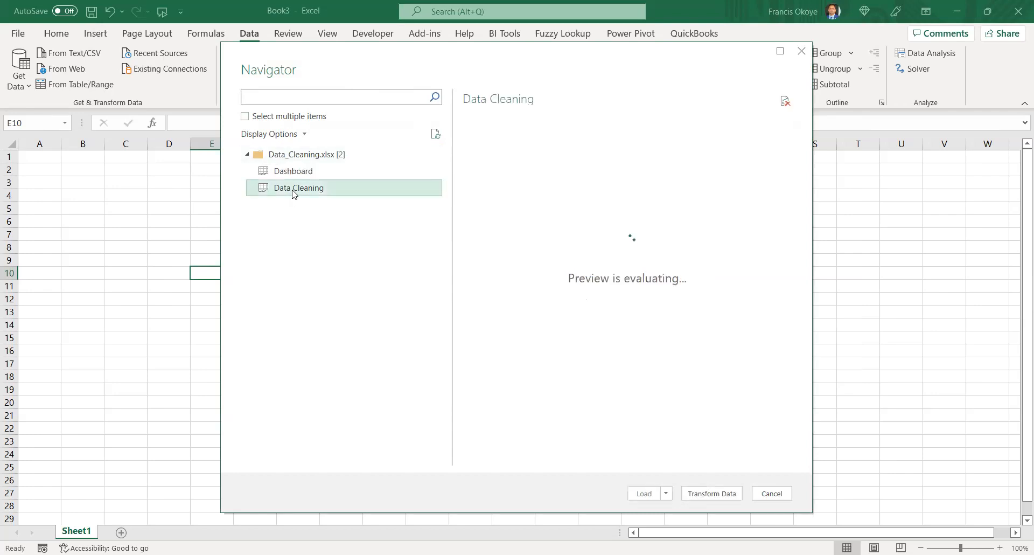
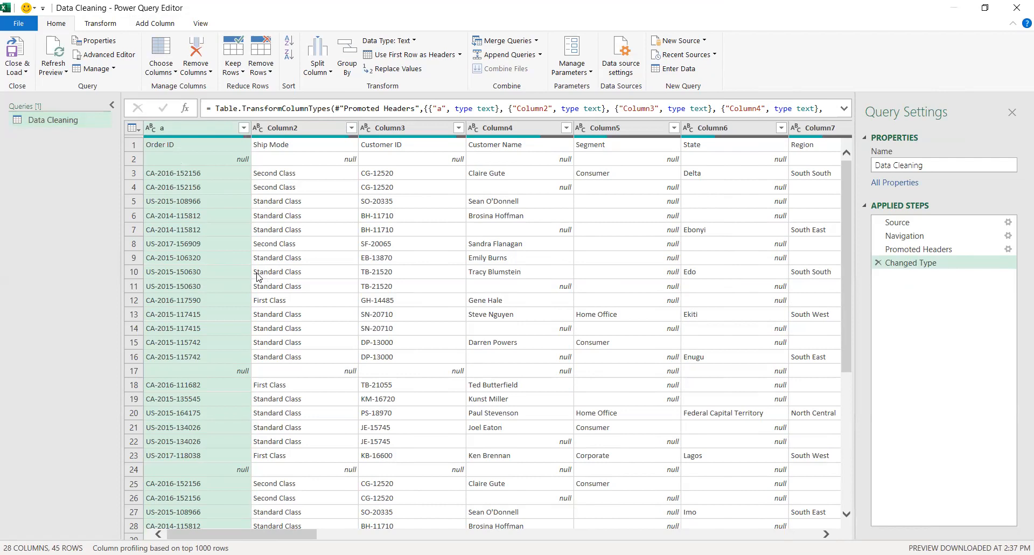
Promote the first row to headers and filter the (null) and Total entries out of the Order ID column.
left_click(410, 56)
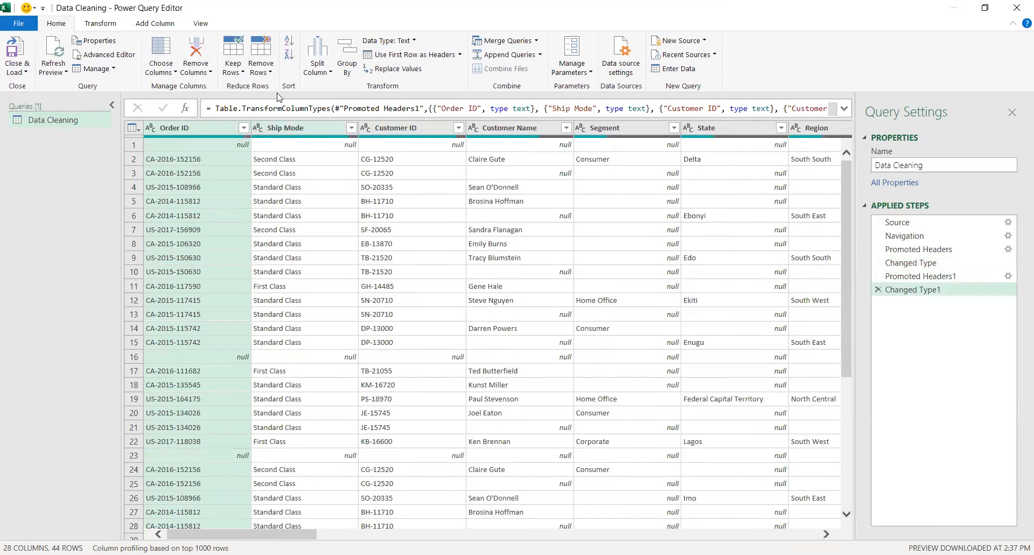
left_click(244, 128)
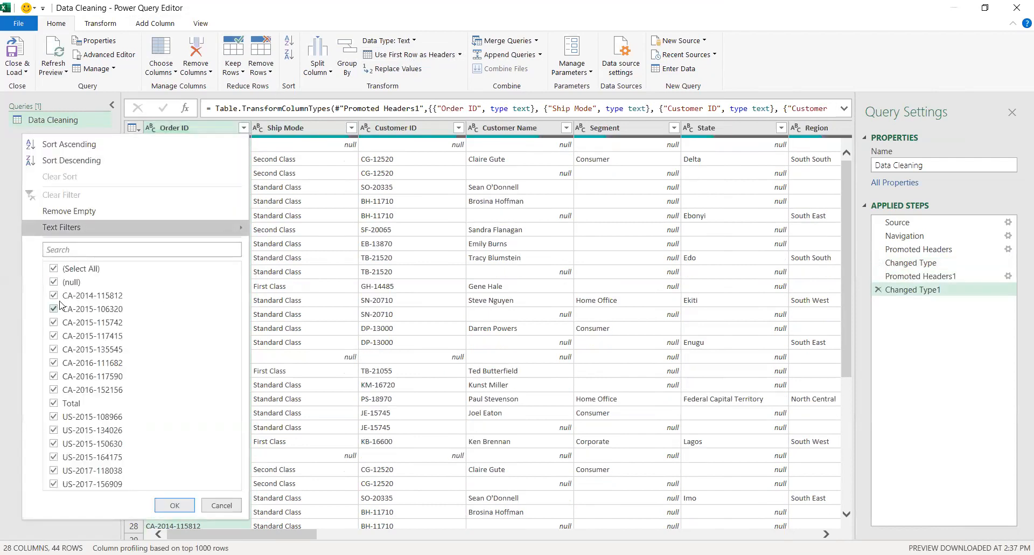
left_click(53, 282)
left_click(55, 403)
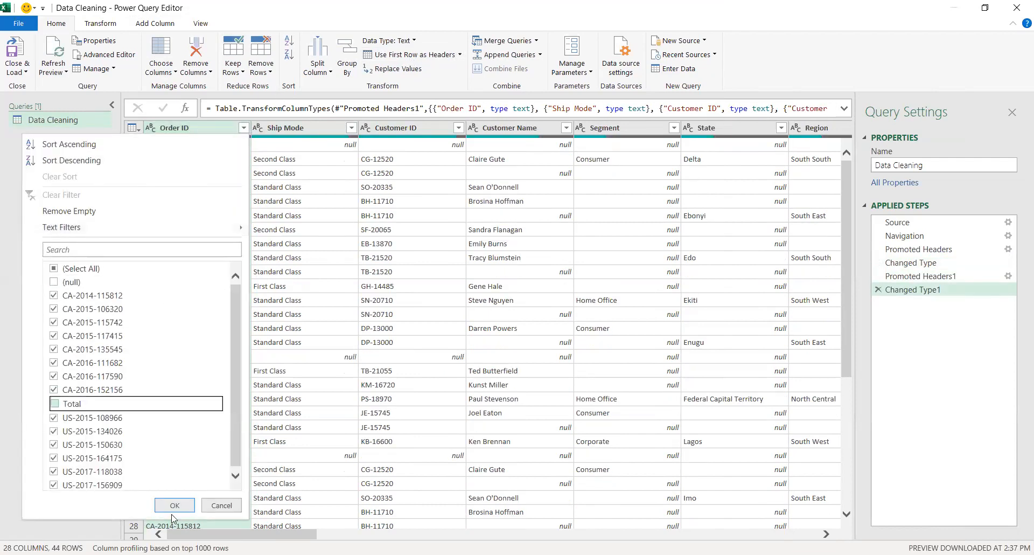
left_click(176, 505)
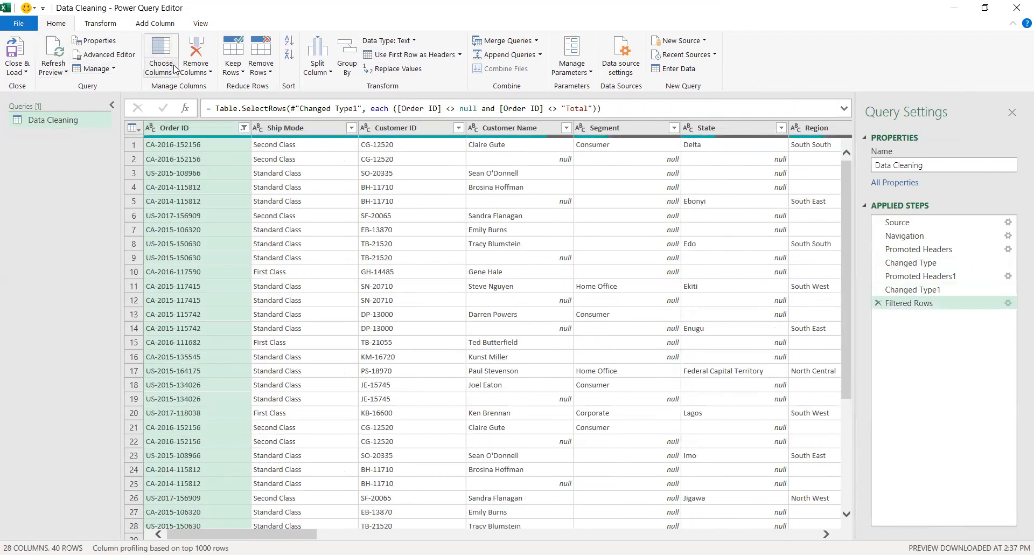
Keep all columns except the empty ones, Column9 through Column12 and Column25 through Column28.
left_click(175, 82)
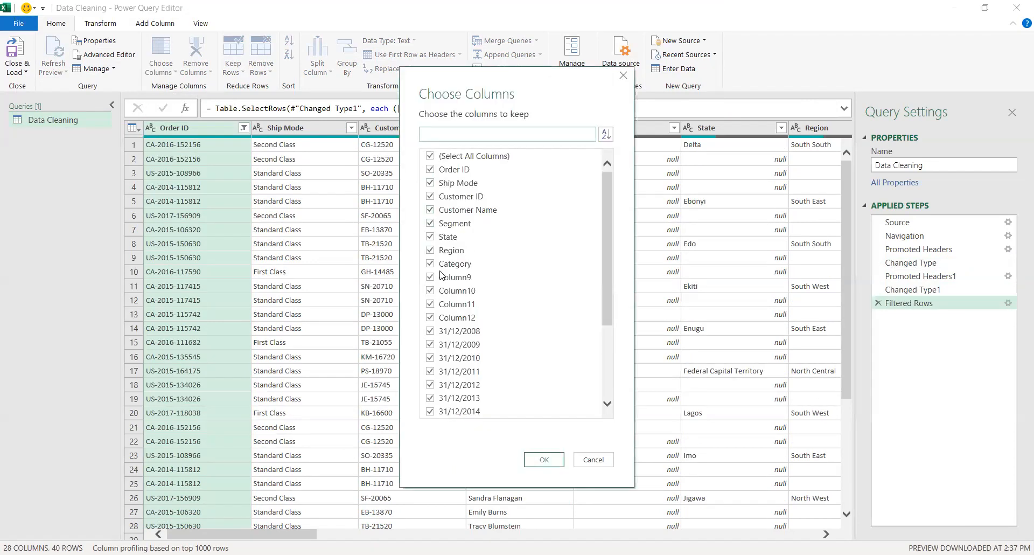
left_click(430, 277)
left_click(431, 292)
left_click(431, 305)
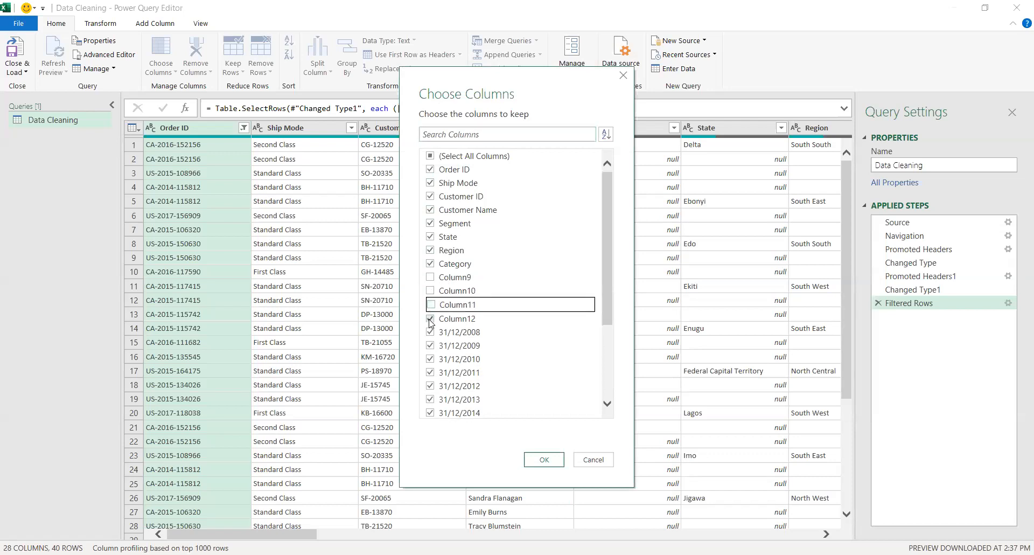
left_click(431, 319)
scroll(610, 342, "down", 3)
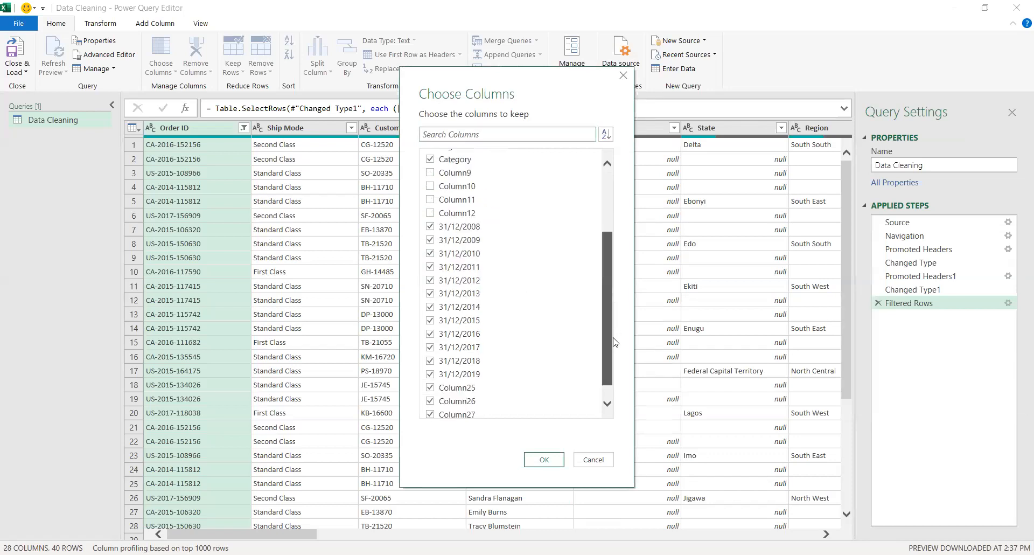
left_click(430, 370)
left_click(430, 384)
left_click(430, 398)
left_click(430, 413)
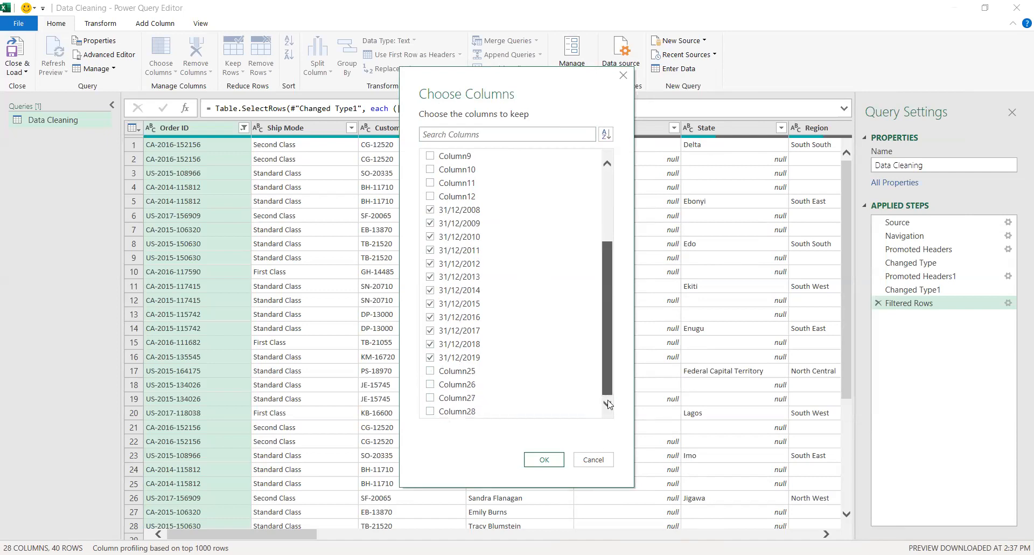
scroll(602, 326, "up", 3)
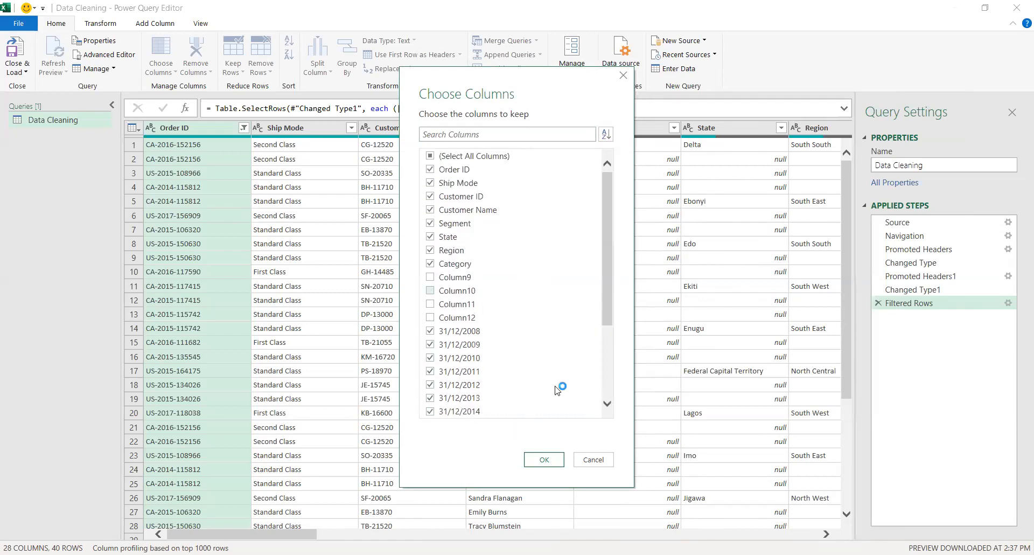
left_click(549, 461)
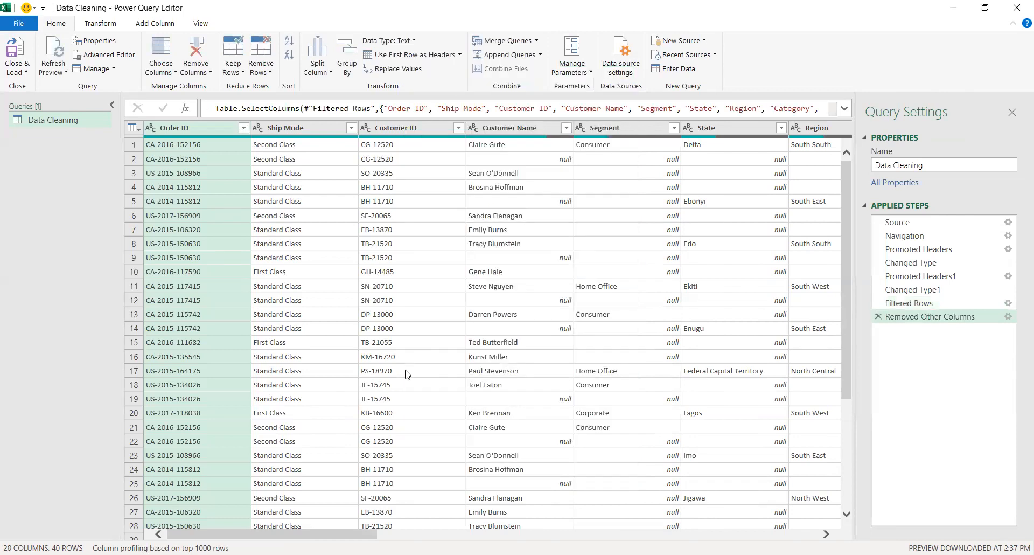
Fill down the blank values in the Customer Name, Segment, State, Region and Category columns.
left_click(491, 130)
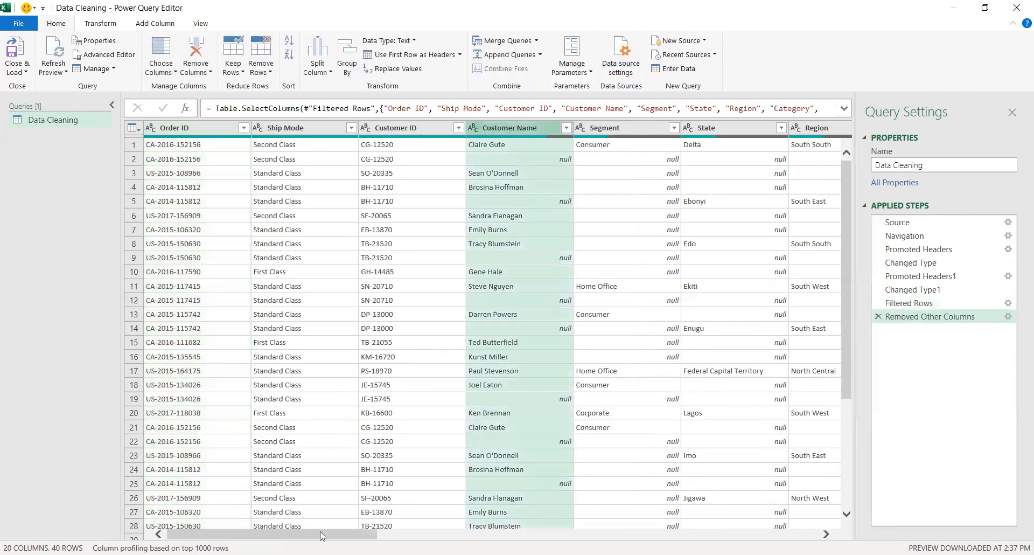
left_click_drag(269, 533, 392, 533)
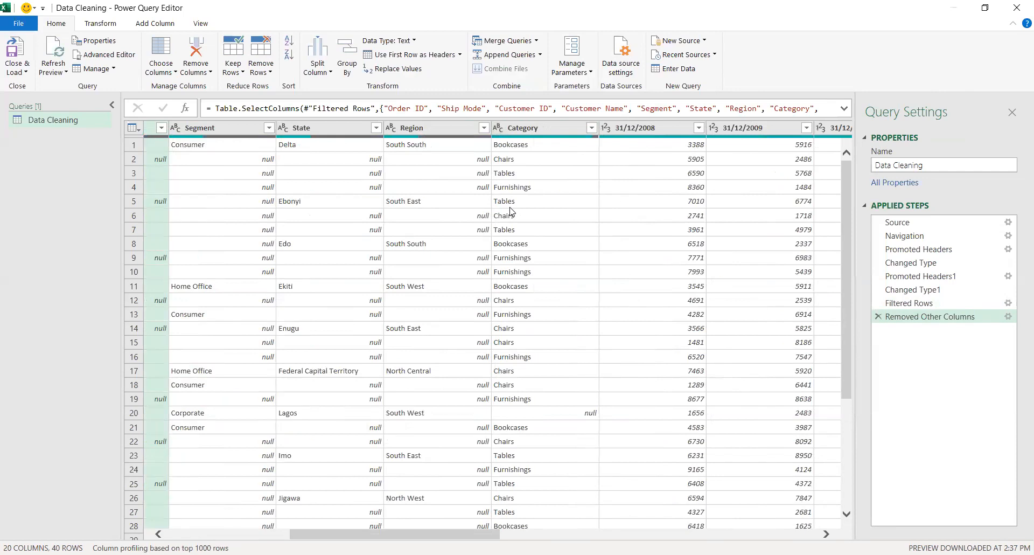
left_click(549, 128, "shift")
right_click(550, 128)
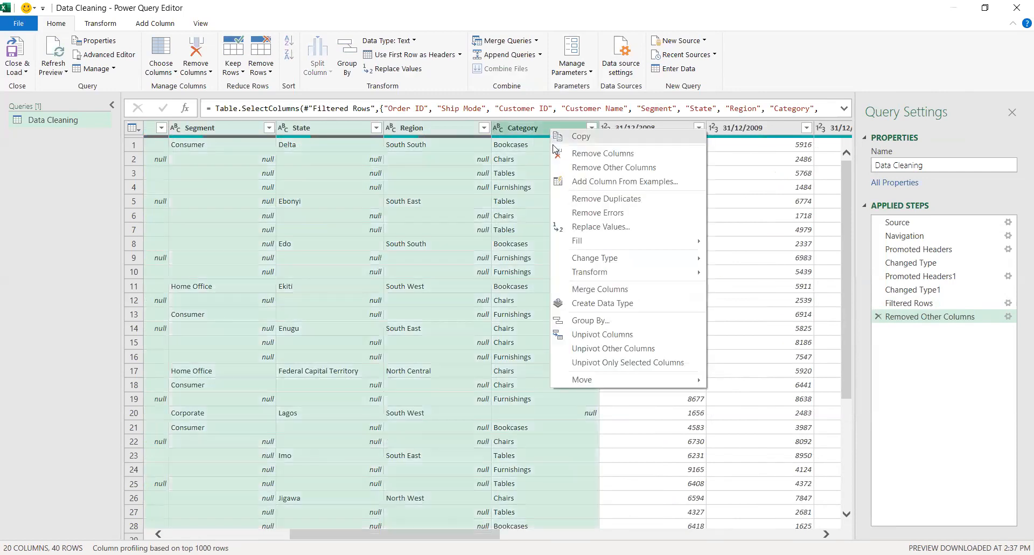
mouse_move(597, 242)
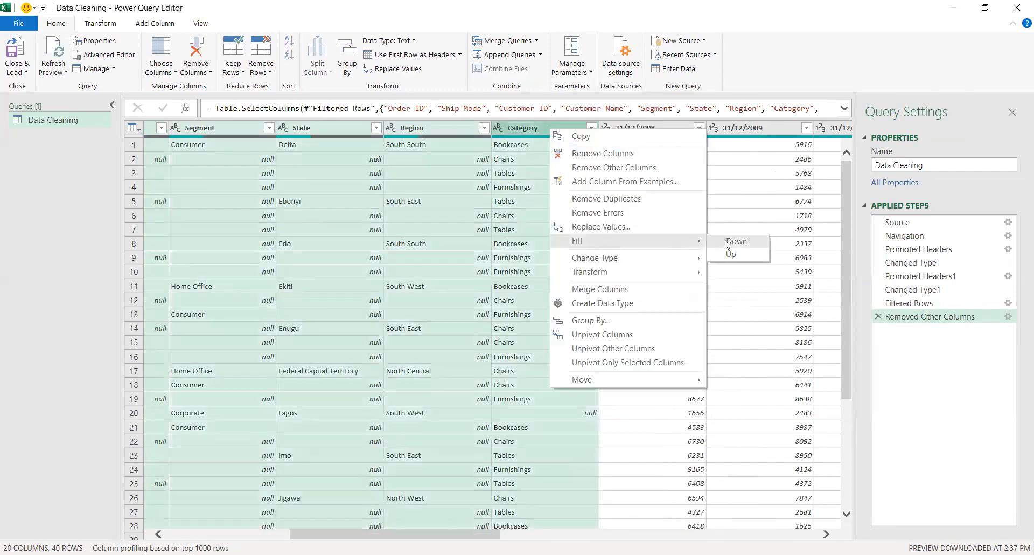
left_click(735, 242)
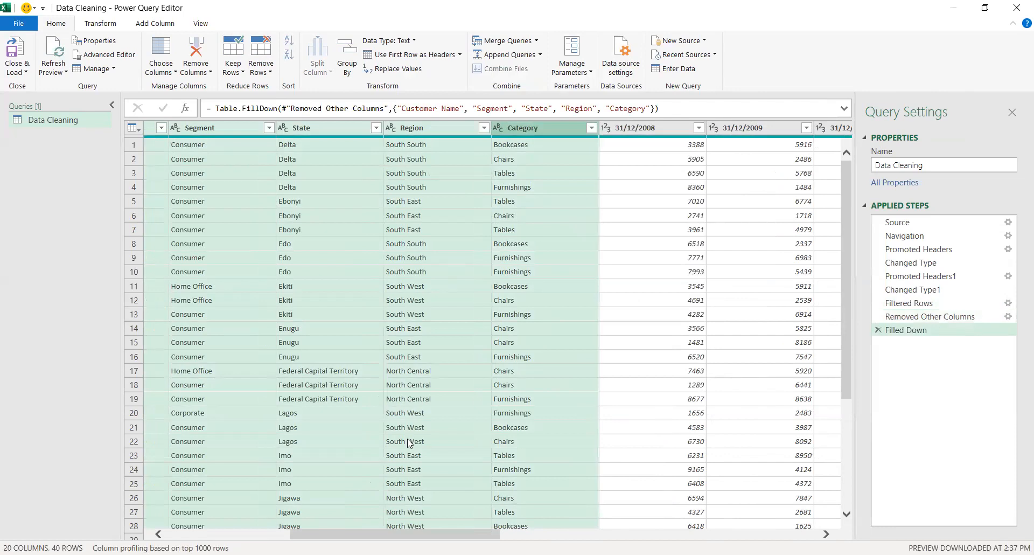
Replace the â,¦ prefix in the 31/12/2015 column with nothing and change the column's data type to Whole Number.
scroll(427, 535, "right", 8)
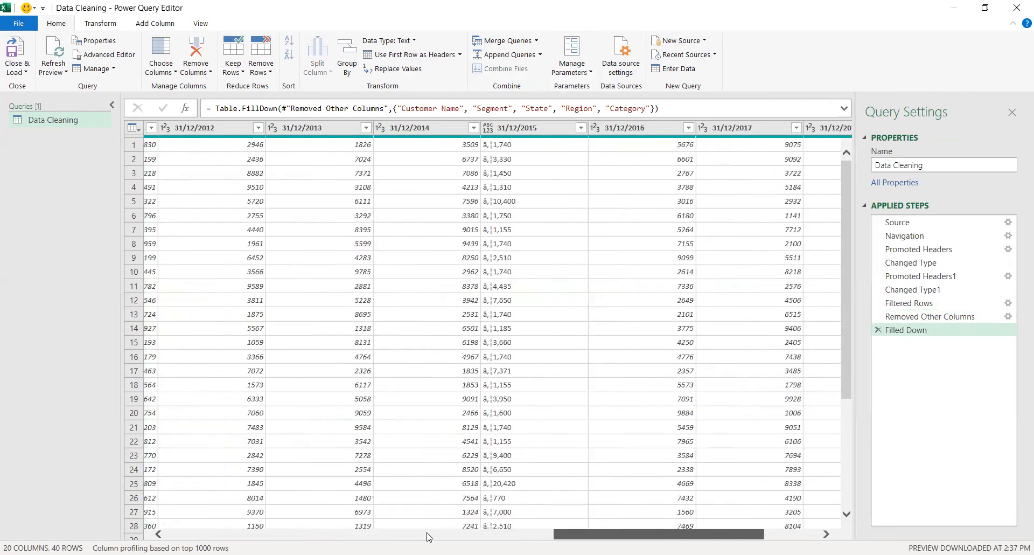
scroll(427, 535, "right", 1)
left_click(479, 146)
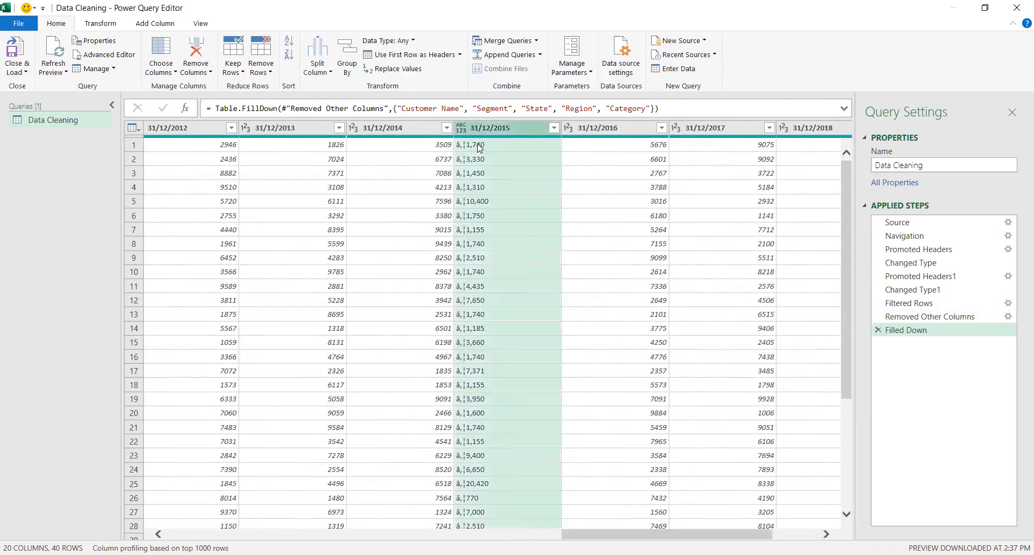
right_click(480, 147)
left_click(499, 184)
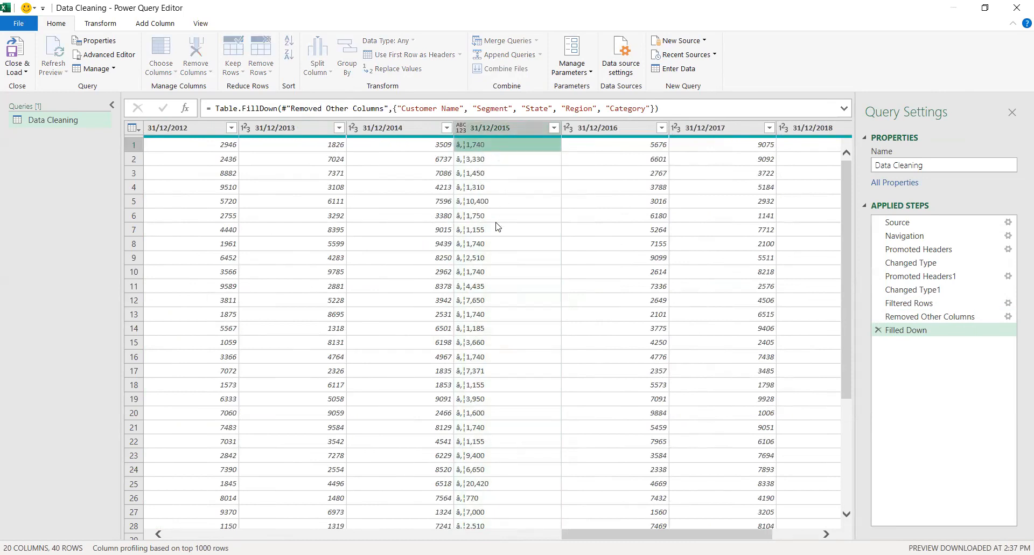
key("BackSpace")
key("BackSpace")
key("BackSpace")
key("BackSpace")
key("BackSpace")
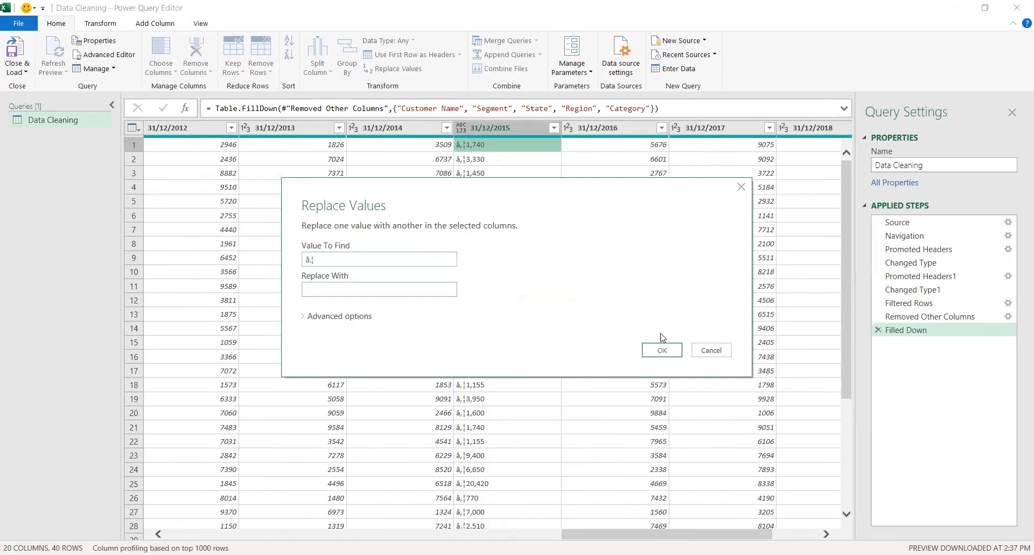
left_click(662, 350)
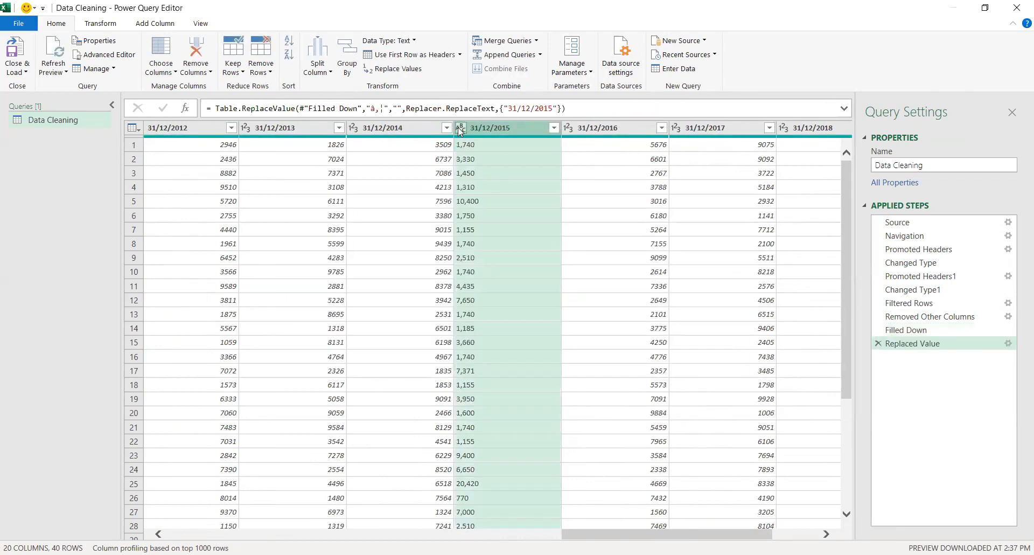
left_click(461, 129)
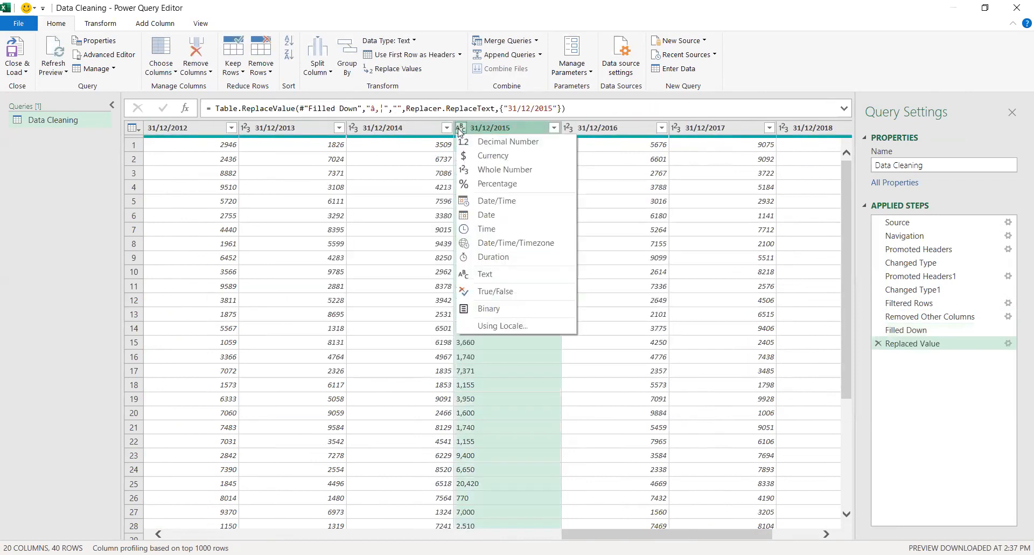
left_click(484, 170)
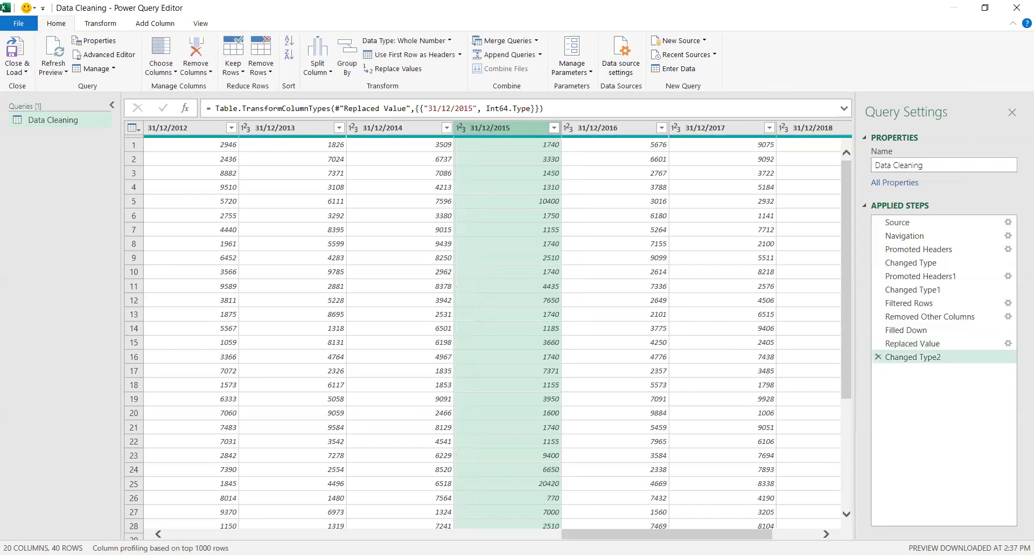
Unpivot the date columns from 31/12/2008 through 31/12/2019.
scroll(492, 330, "right", 3)
scroll(369, 419, "left", 10)
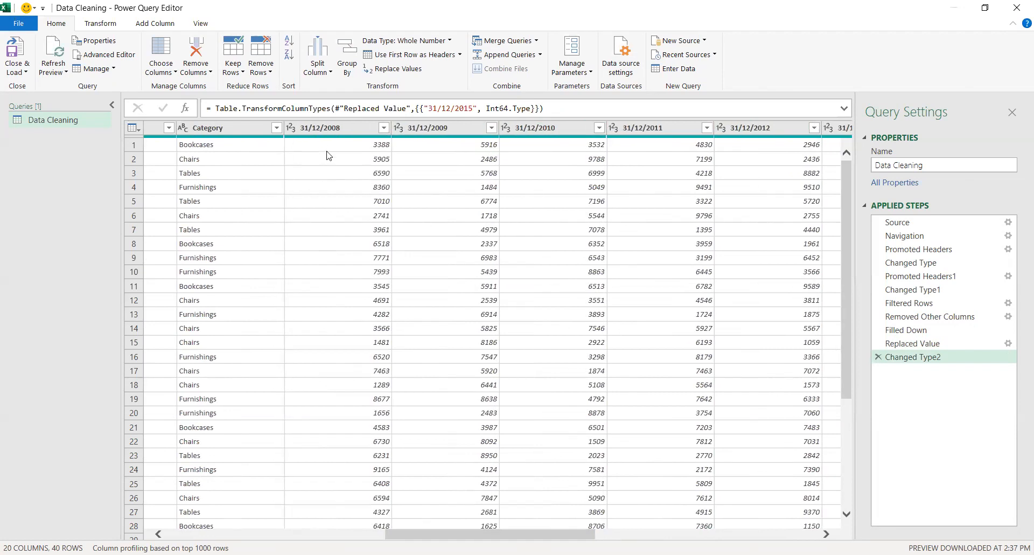
left_click(330, 131)
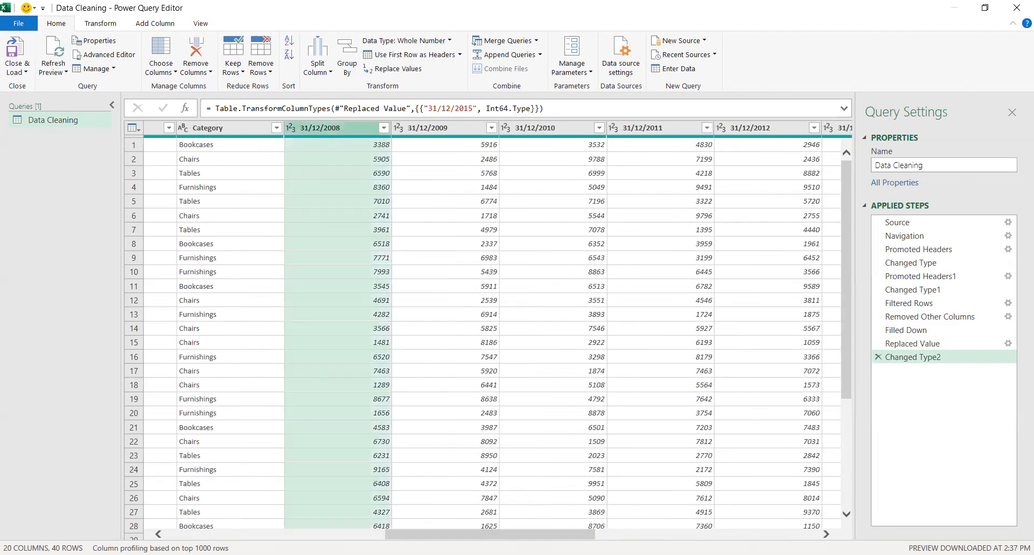
left_click(676, 535)
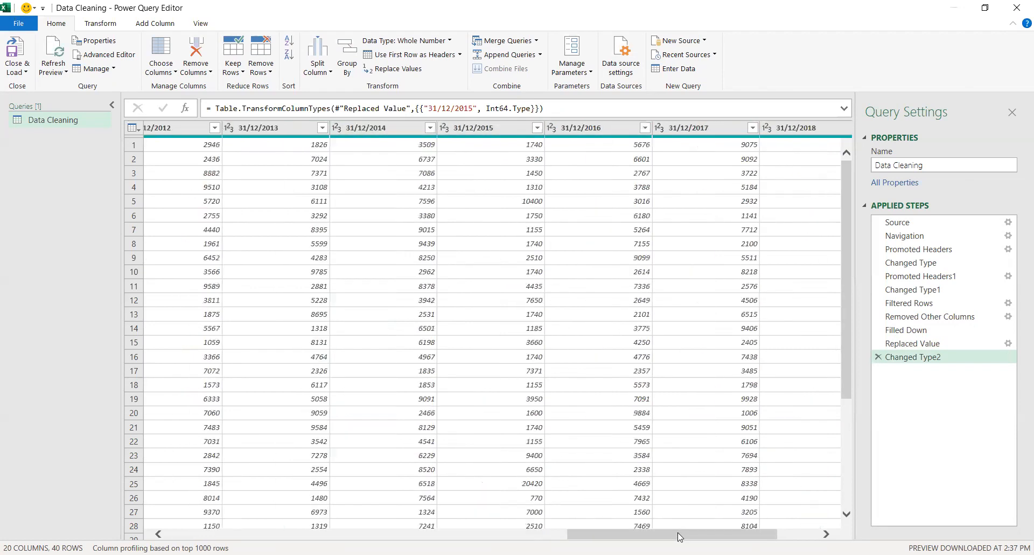
left_click_drag(679, 535, 722, 533)
left_click(801, 129, "shift")
right_click(801, 128)
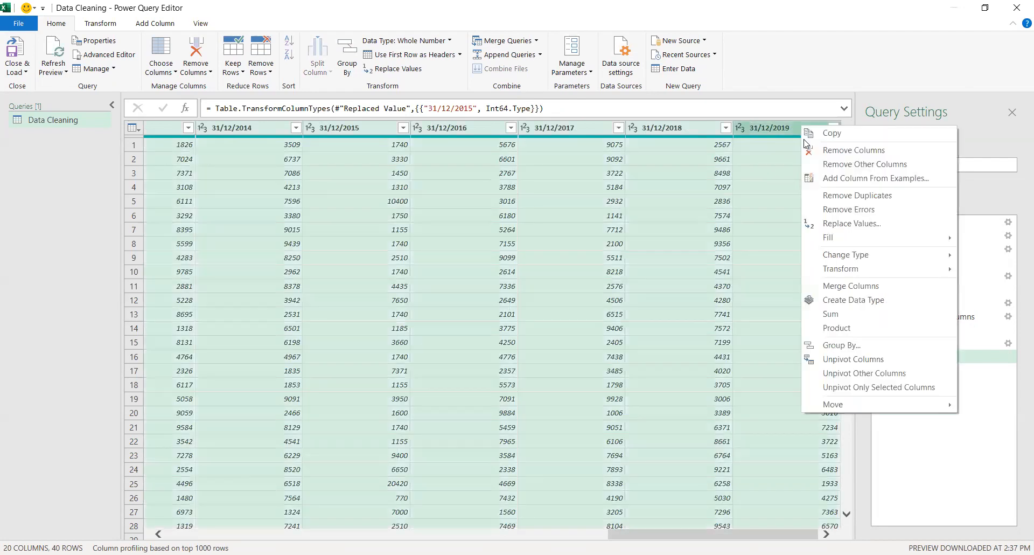
left_click(853, 358)
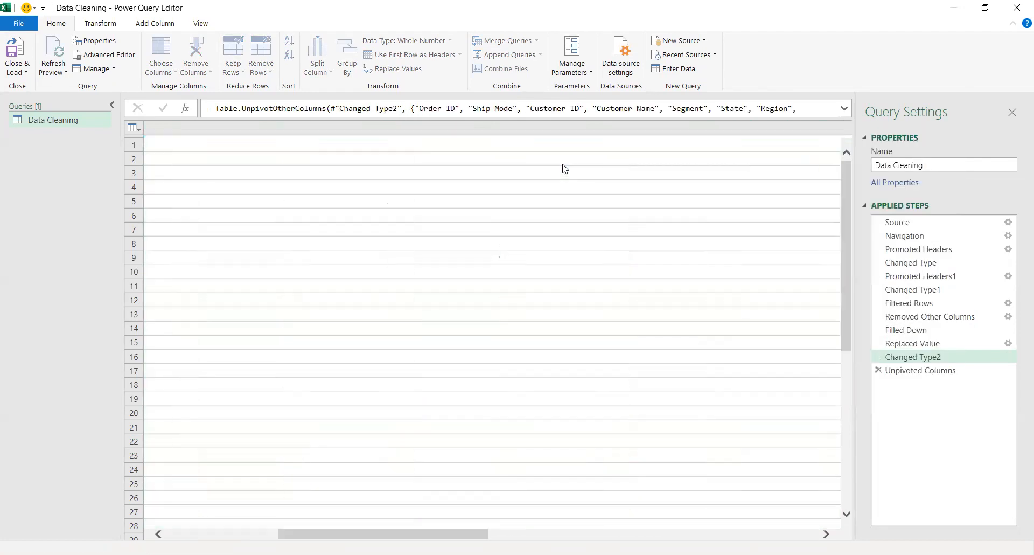
Rename the unpivoted Attribute column to Dates and the Value column to Revenues.
double_click(670, 131)
type("Dates")
key("Return")
double_click(785, 127)
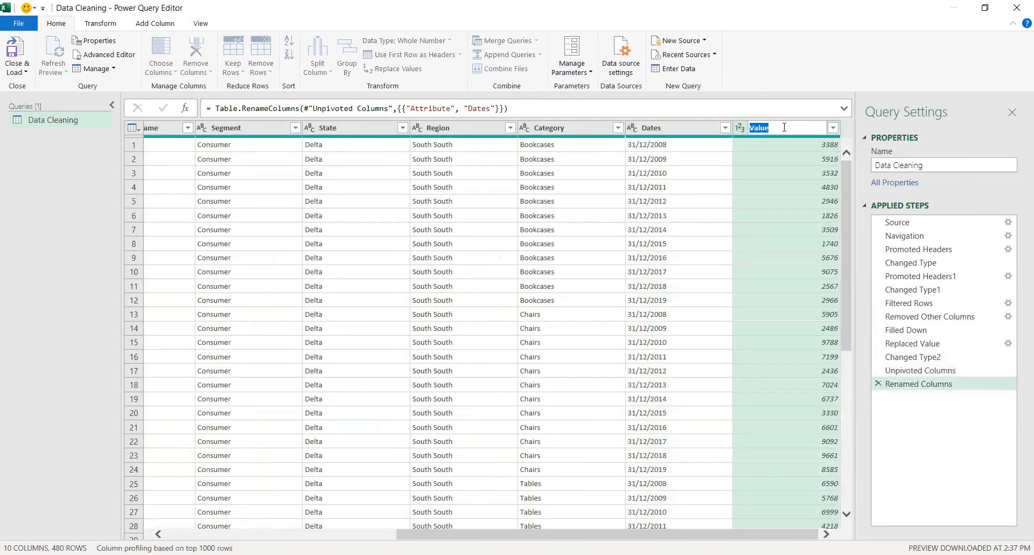
type("Revenues")
key("Return")
scroll(844, 436, "up", 5)
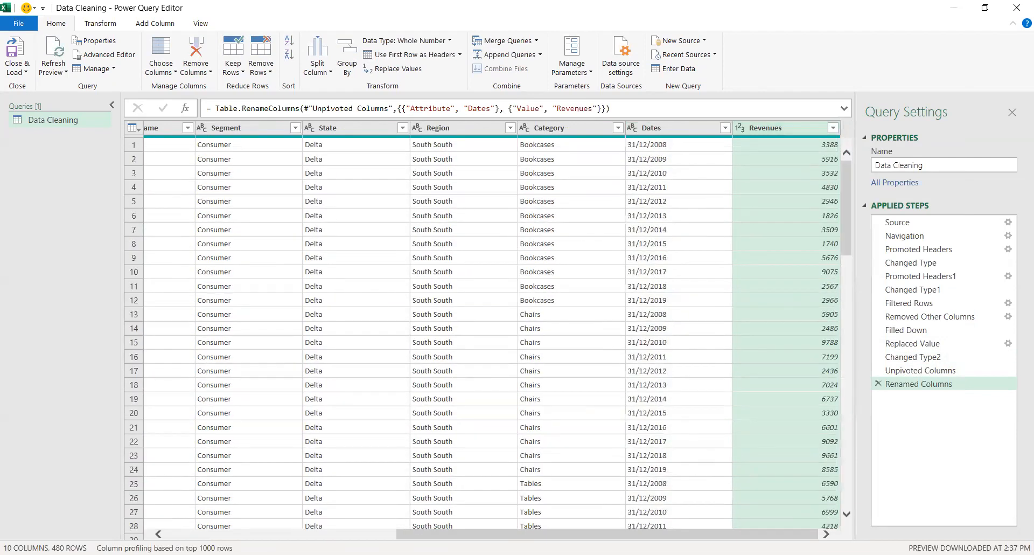
Load the cleaned query into the Excel workbook and name the resulting table Customers.
scroll(457, 285, "left", 5)
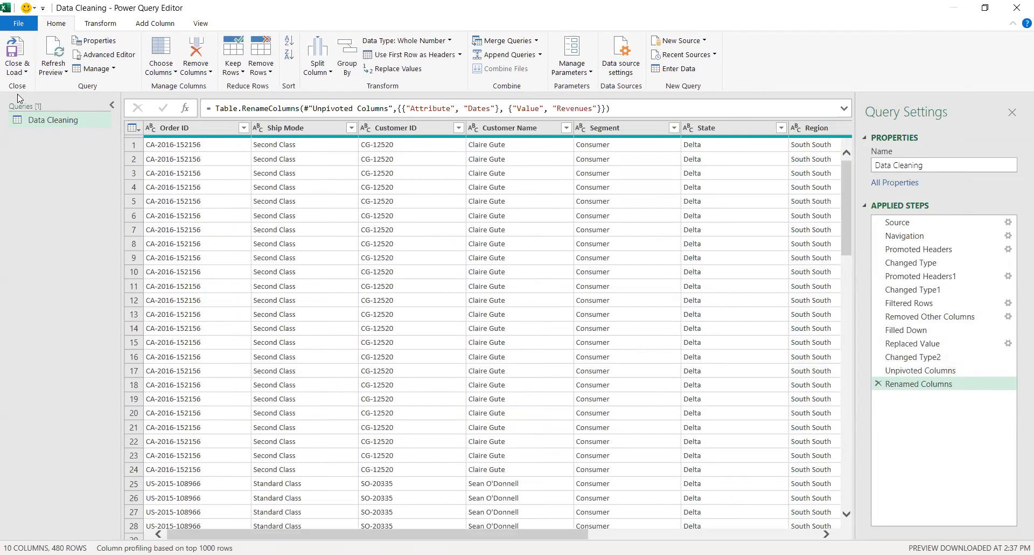
left_click(16, 76)
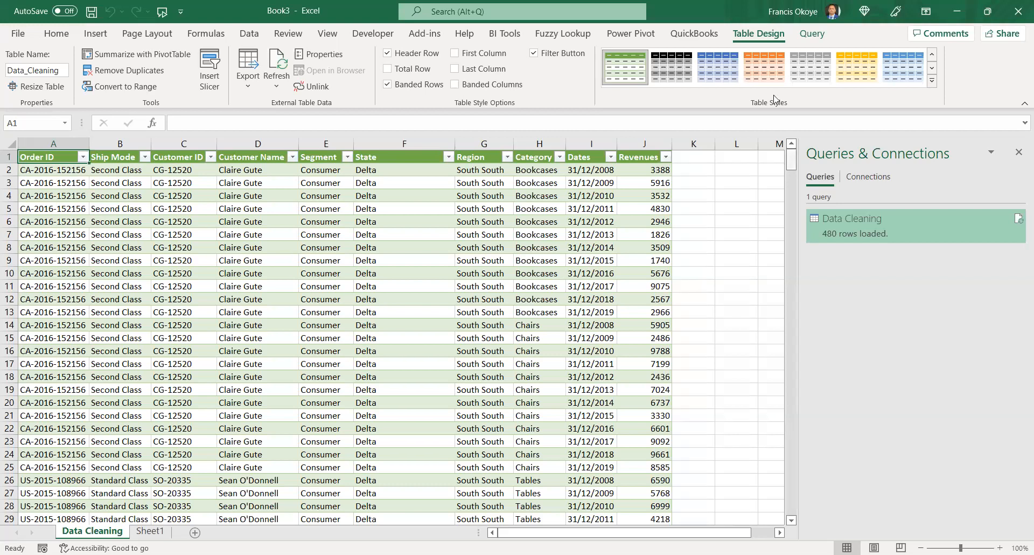
left_click(60, 72)
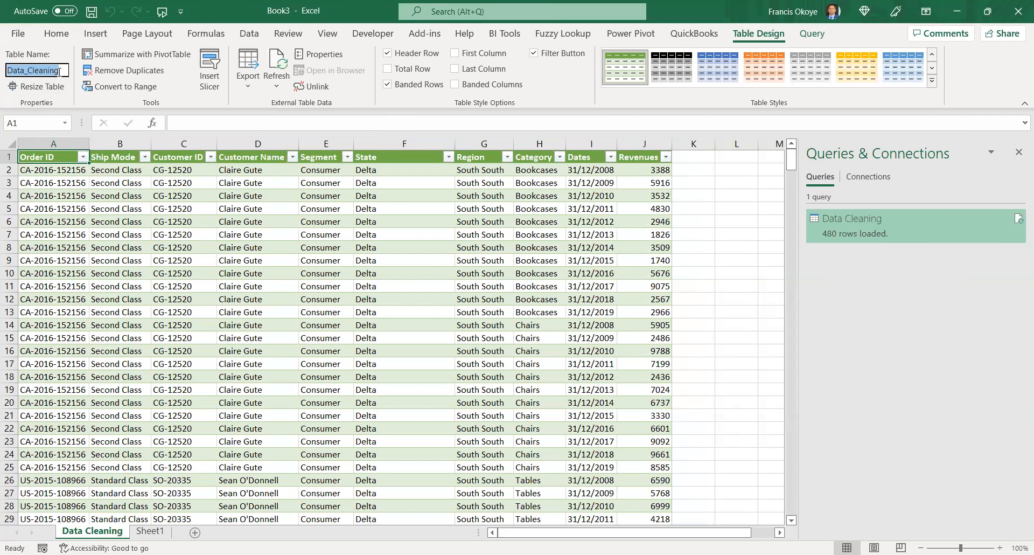
type("Customers")
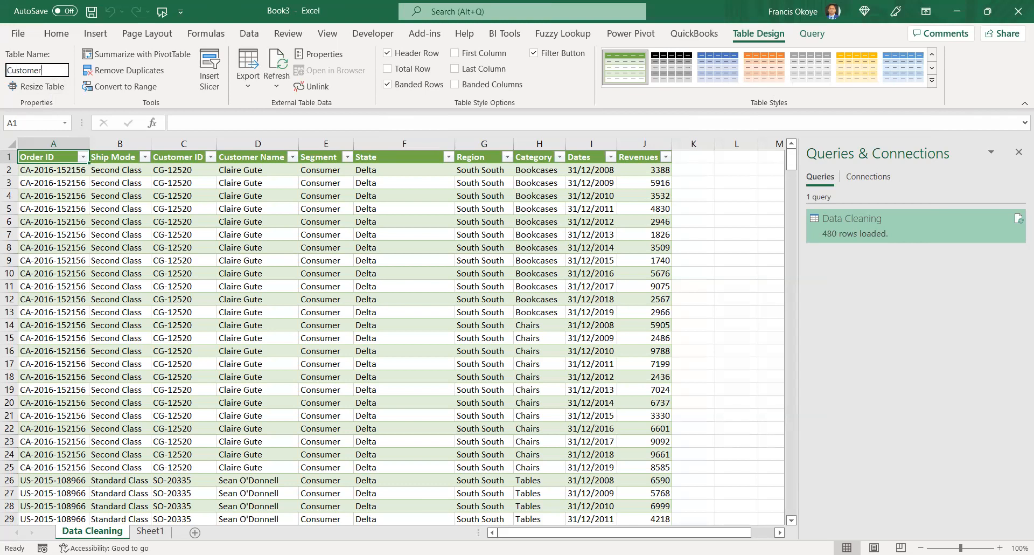
key("Return")
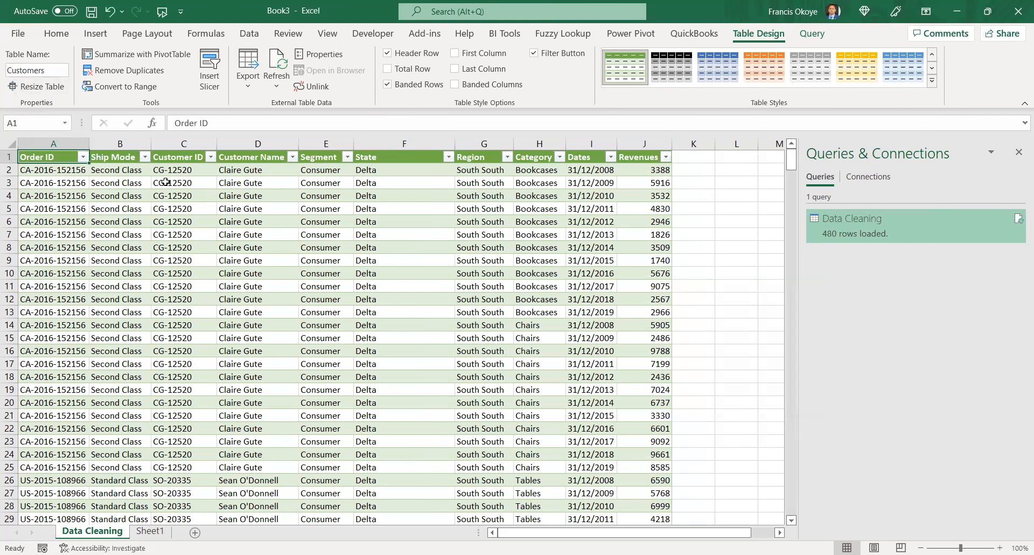
Summarize the Customers table in a PivotTable on a new sheet, with Region as rows and Revenues as summed values.
left_click(168, 57)
left_click(749, 384)
left_click_drag(835, 303, 837, 472)
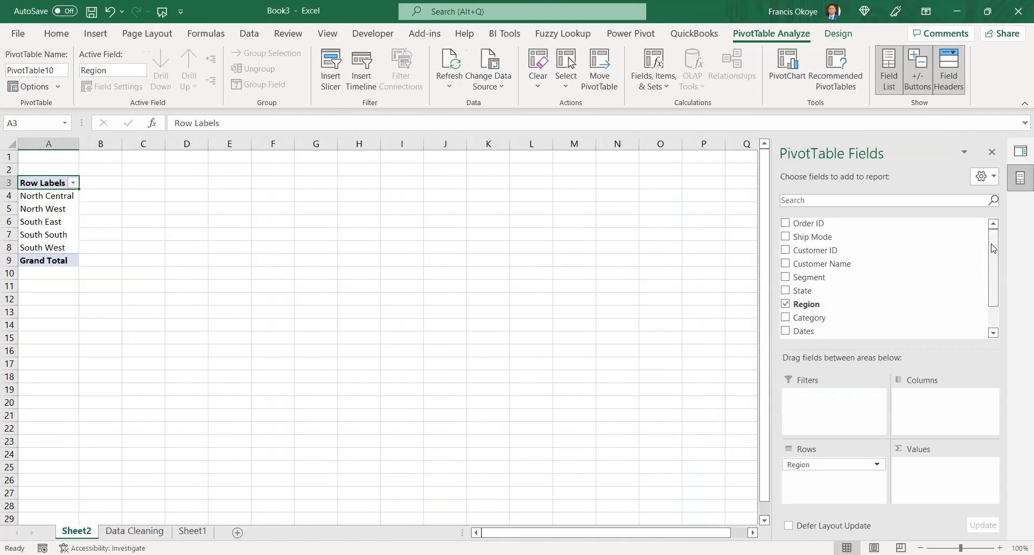
scroll(994, 248, "down", 2)
left_click_drag(807, 312, 923, 474)
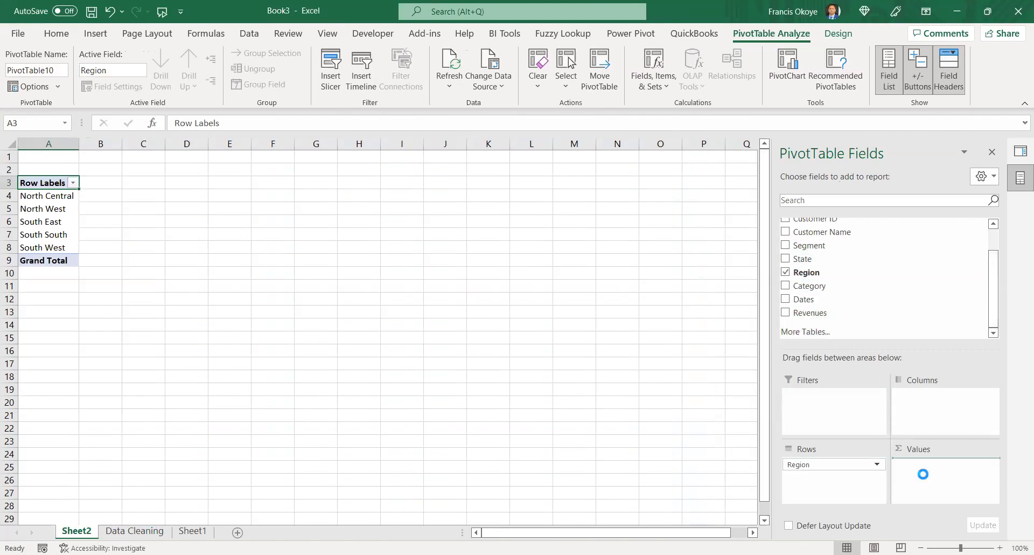
Rename the PivotTable headers in A3 and B3 to Region and Total Revenues.
left_click(48, 207)
left_click(43, 183)
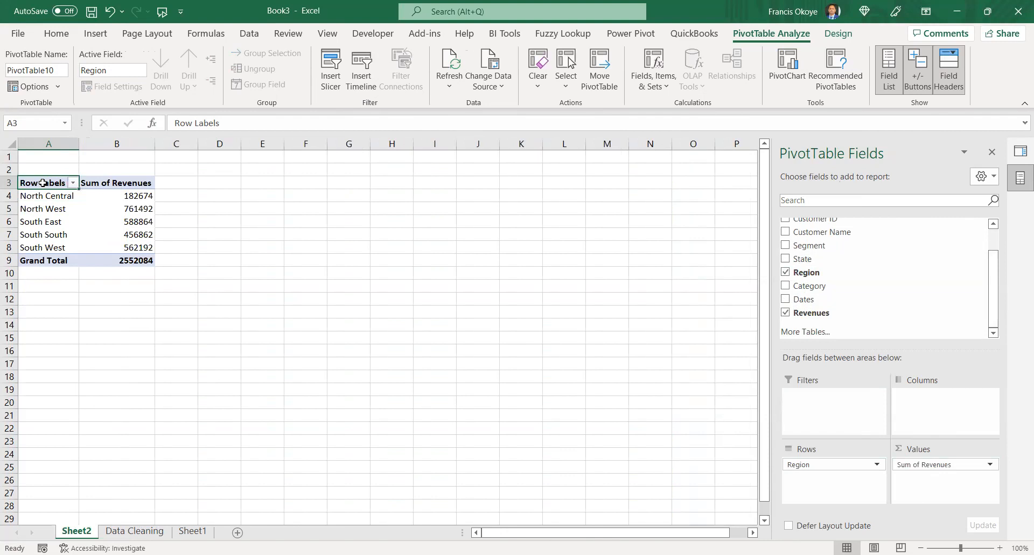
type("Region")
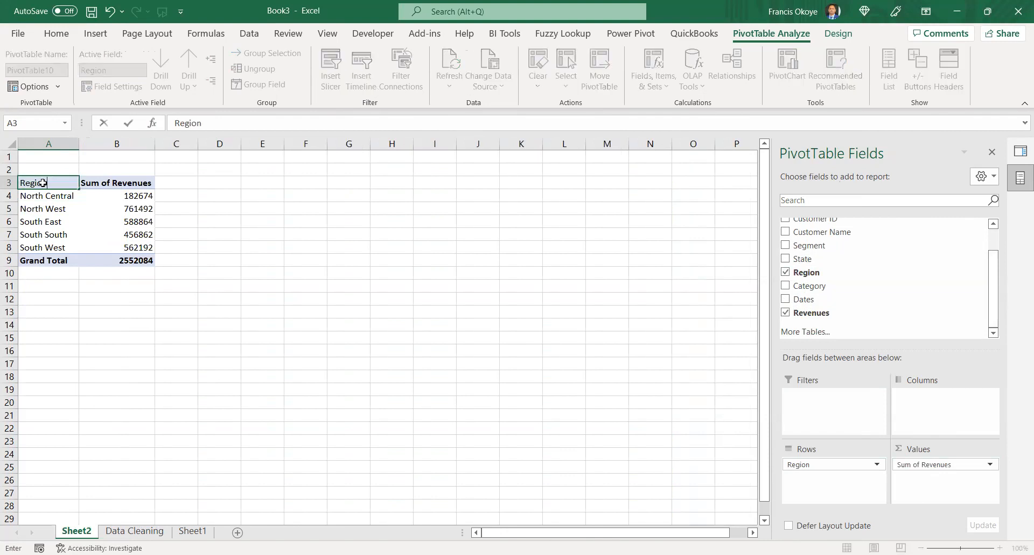
key("Return")
left_click(109, 173)
left_click(109, 184)
type("Total Revenues")
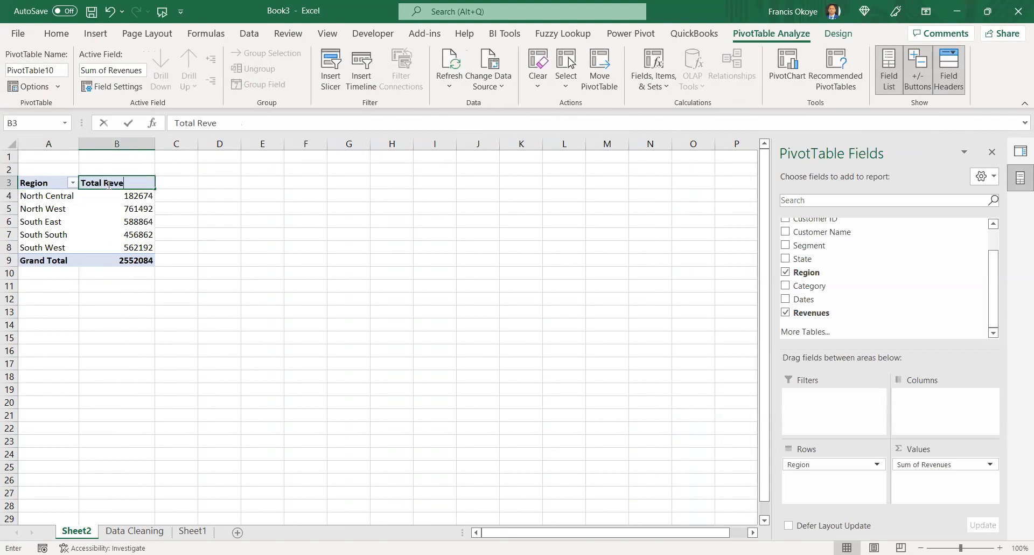
key("Return")
Format the PivotTable's revenue values as naira currency with two decimals and relabel the Grand Total row as Total.
key("ctrl+shift+Down")
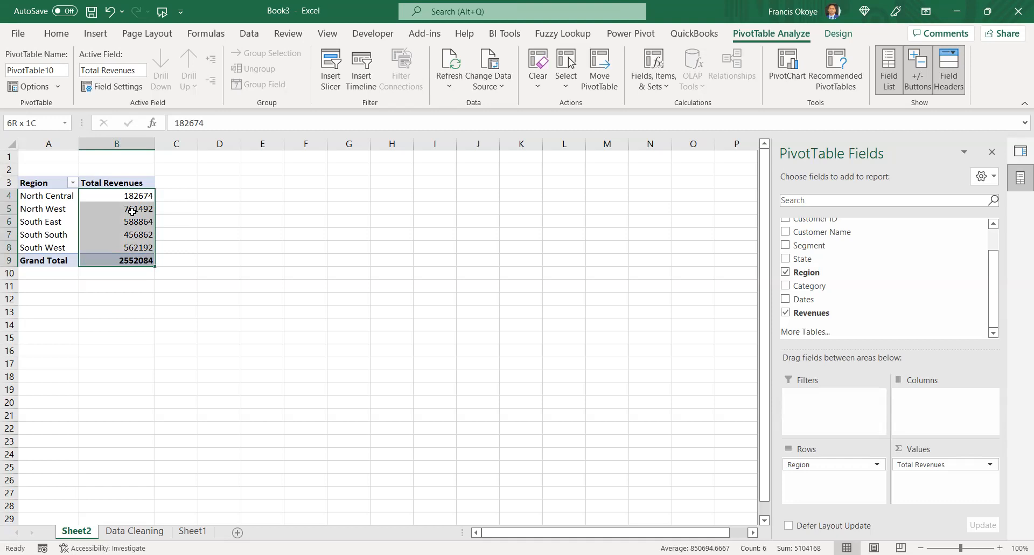
key("ctrl+shift+4")
left_click(58, 260)
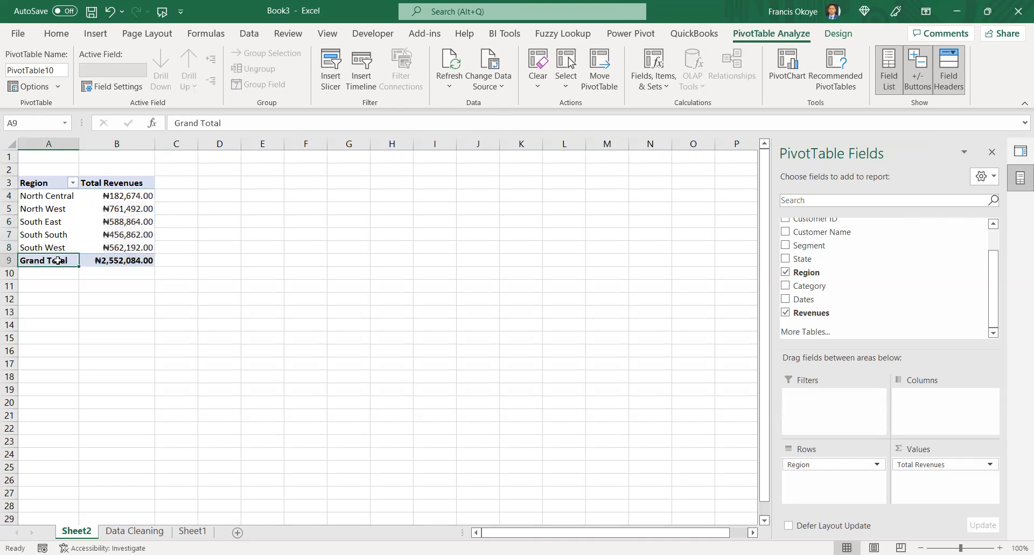
type("Total")
key("Return")
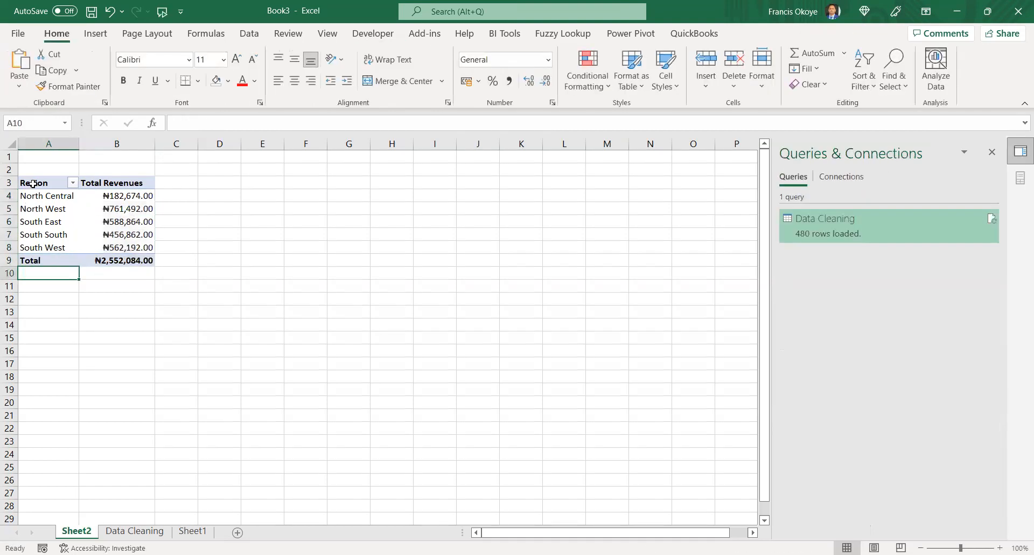
Insert a default column PivotChart of total revenues by region on the PivotTable's sheet.
left_click(33, 183)
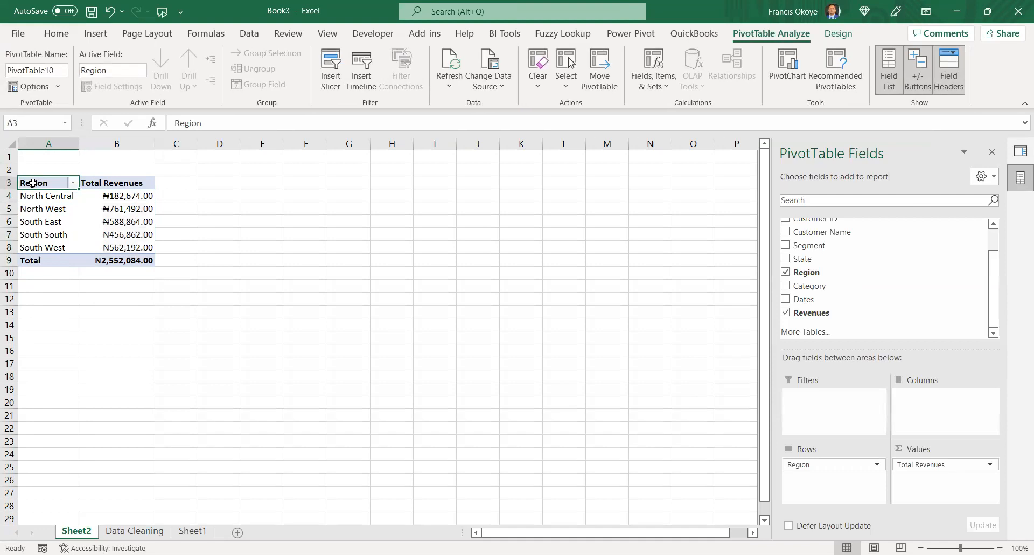
key("alt")
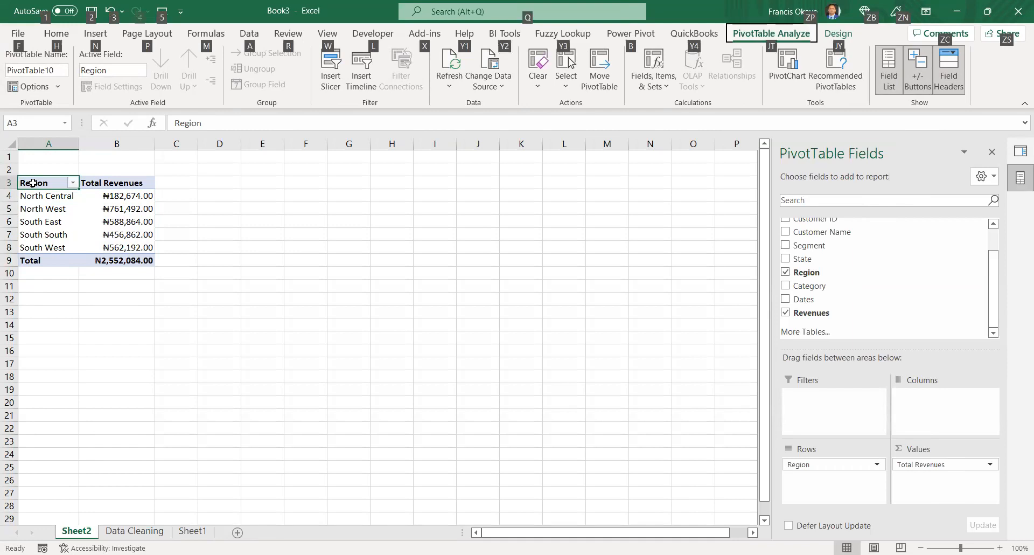
key("Escape")
key("alt+F1")
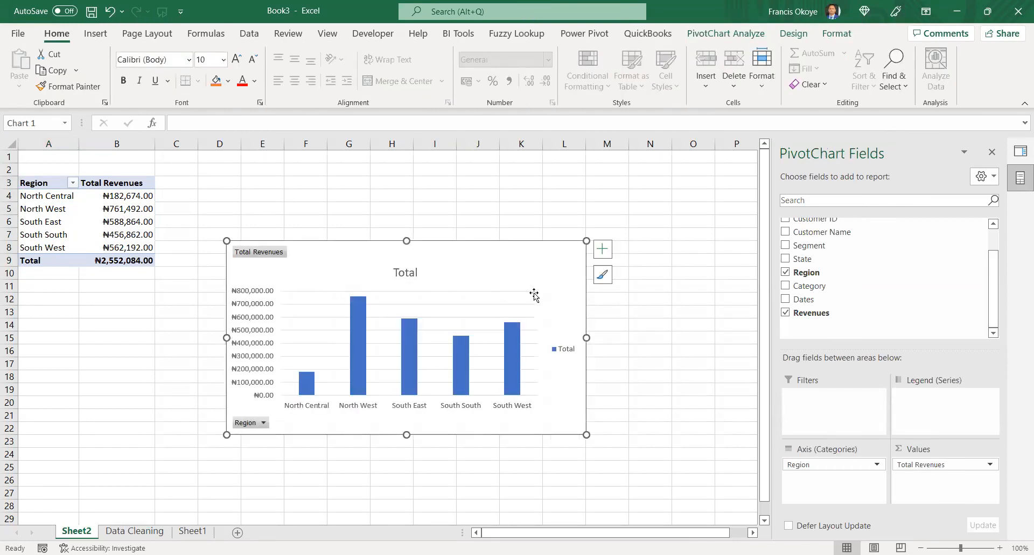
Remove the gridlines and the legend from the PivotChart.
left_click(602, 252)
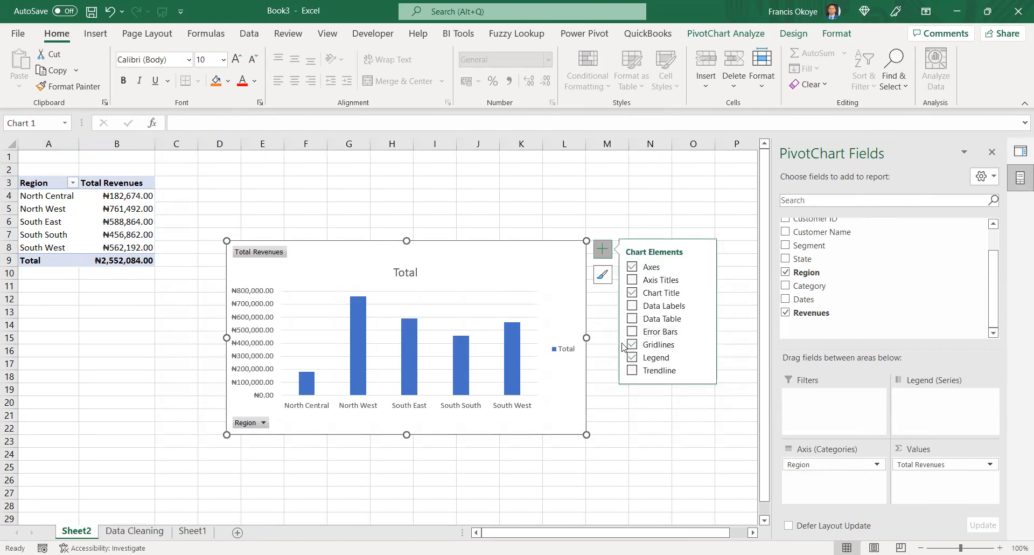
left_click(565, 342)
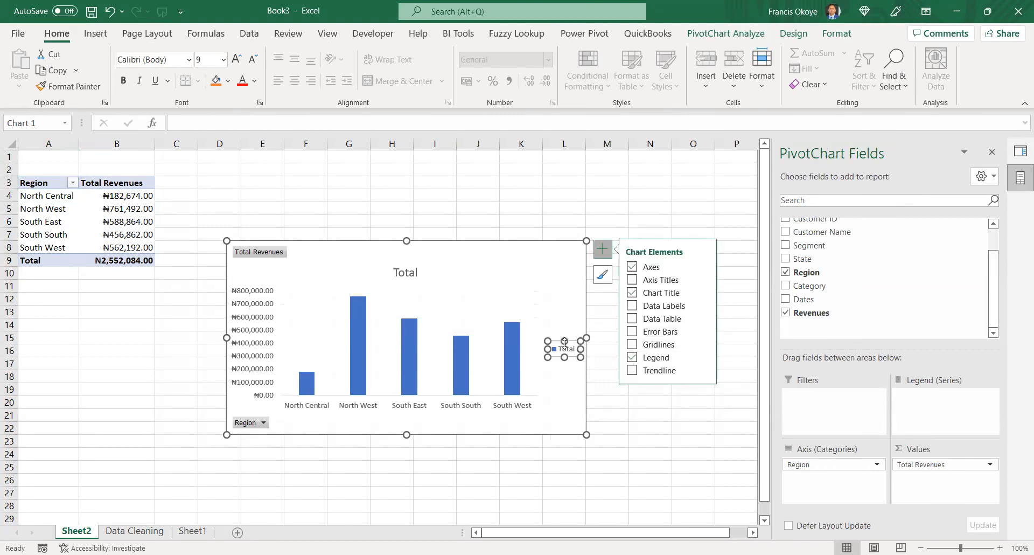
key("Delete")
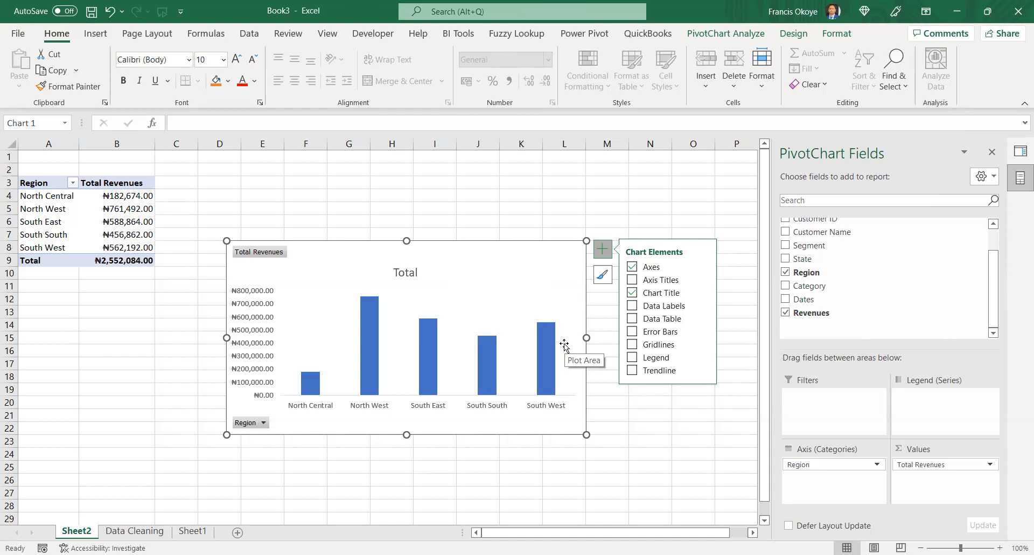
left_click(258, 37)
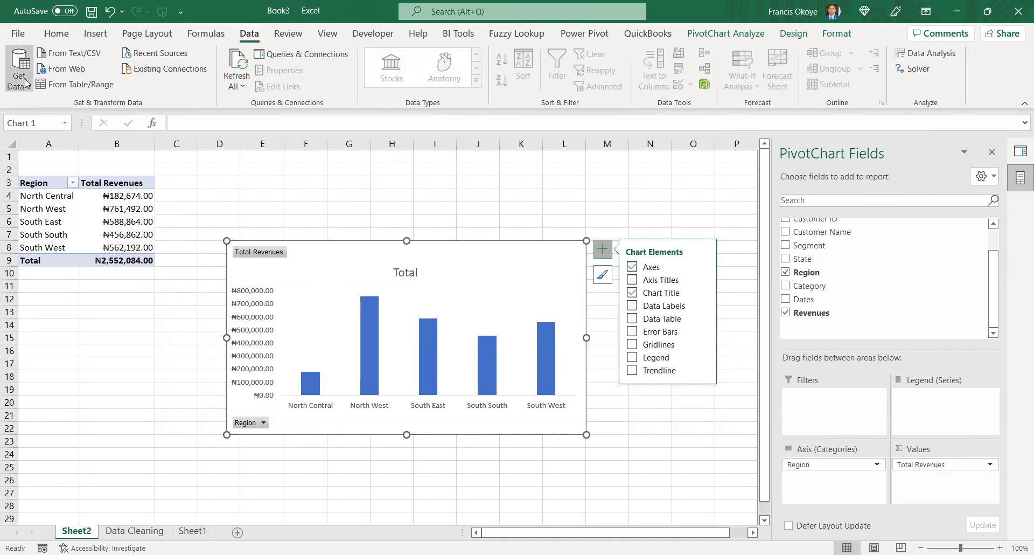
left_click(26, 82)
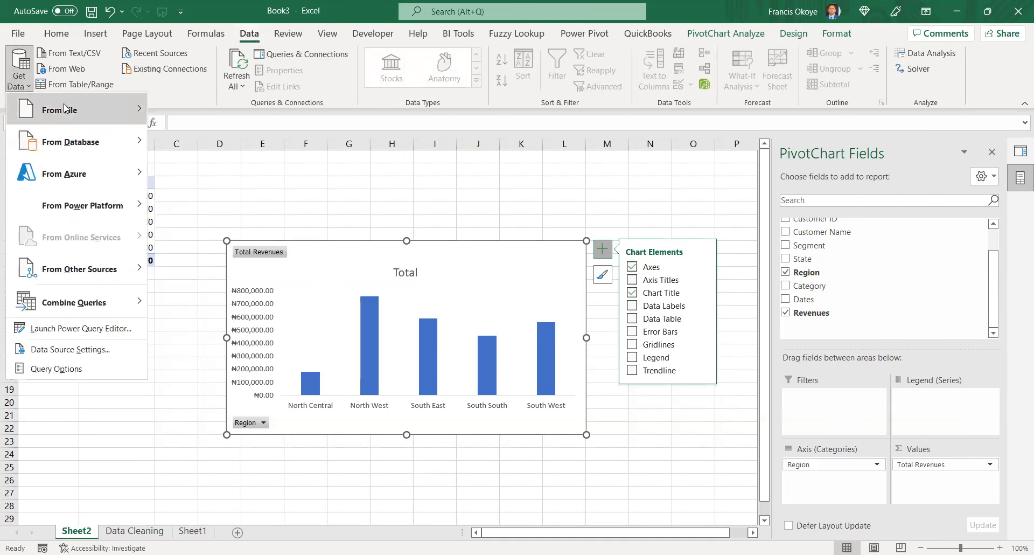
mouse_move(106, 108)
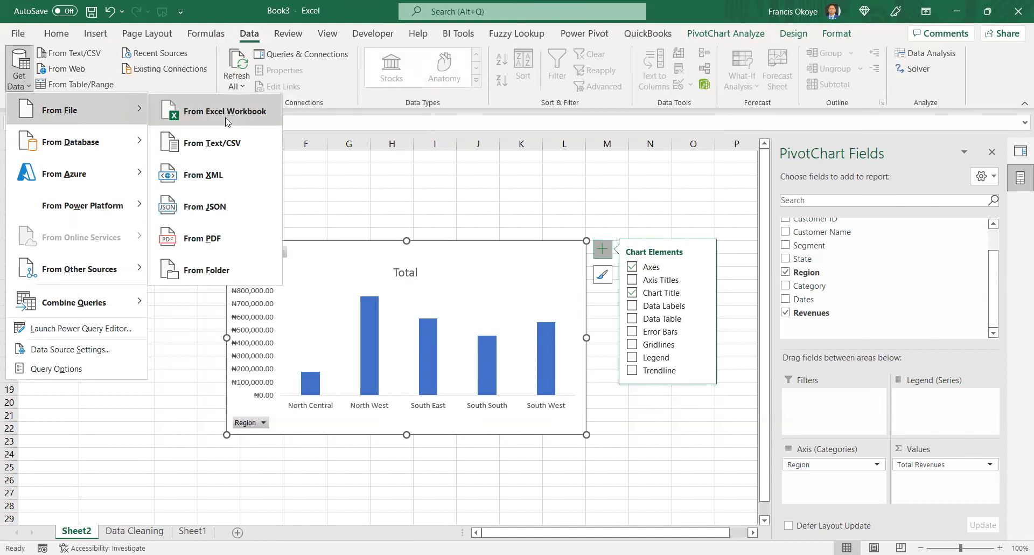
left_click(222, 117)
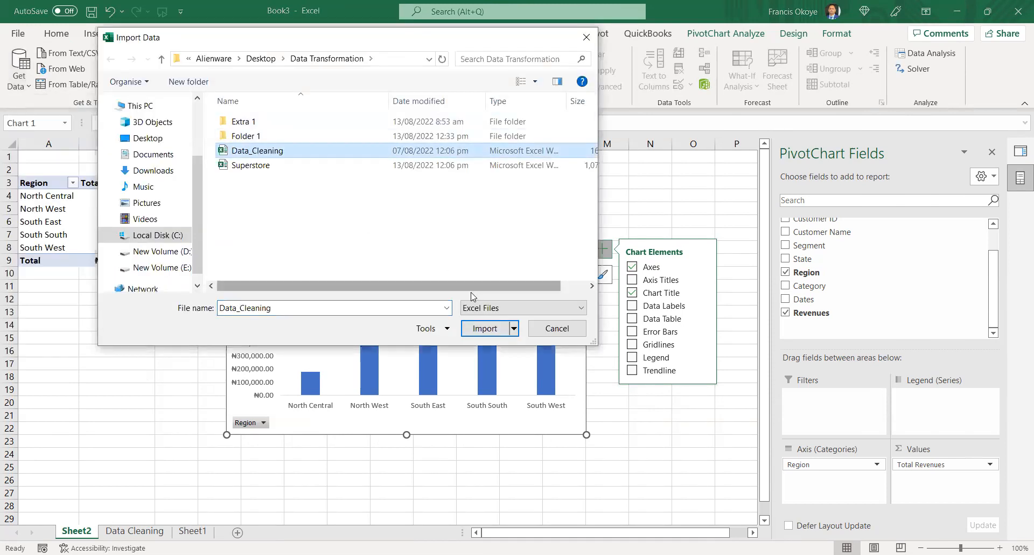
left_click(558, 329)
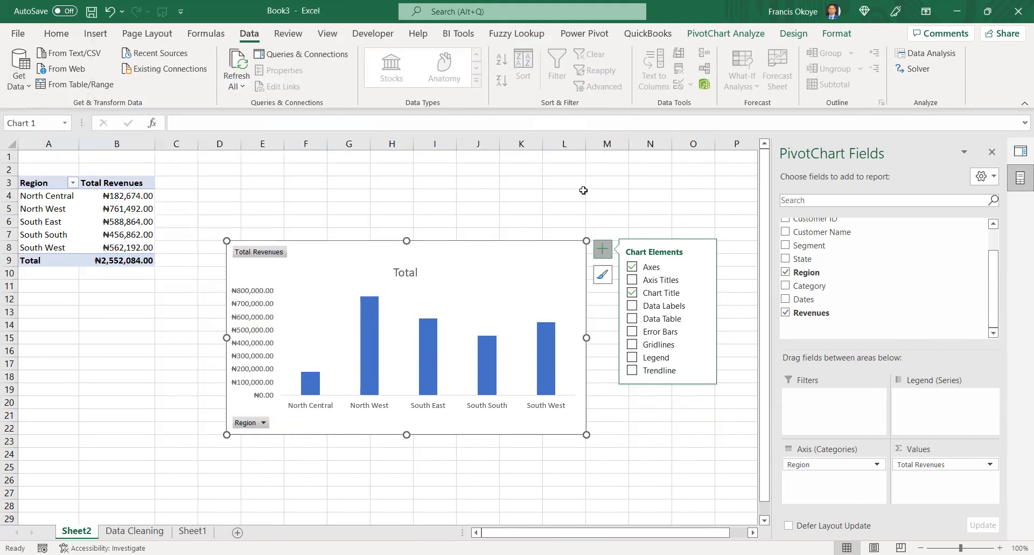
left_click(486, 240)
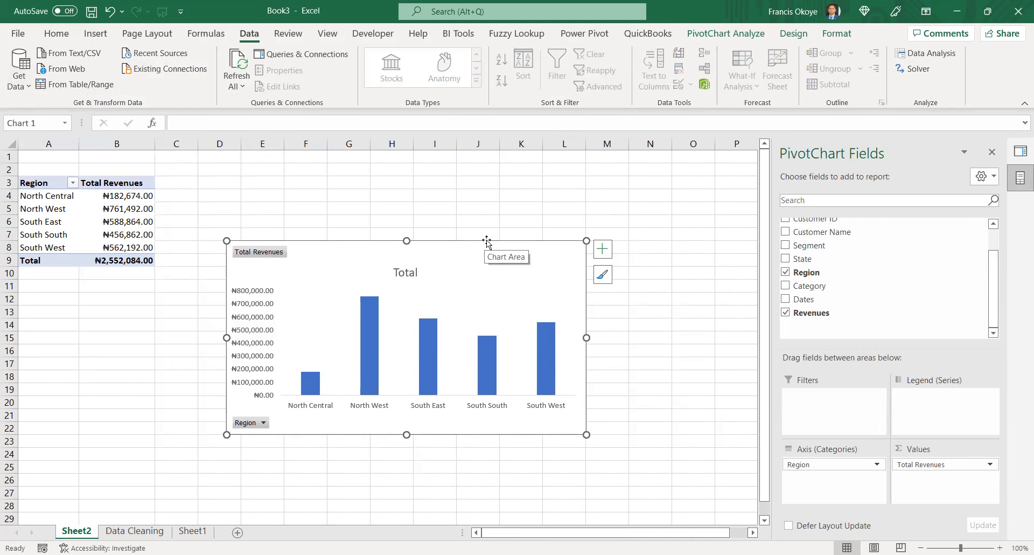
left_click(491, 206)
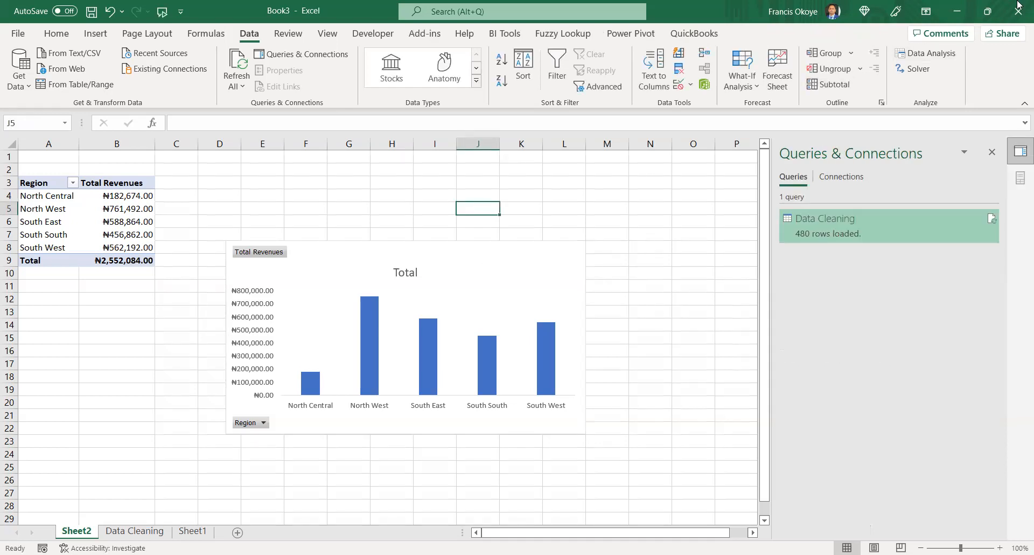
key("ctrl+w")
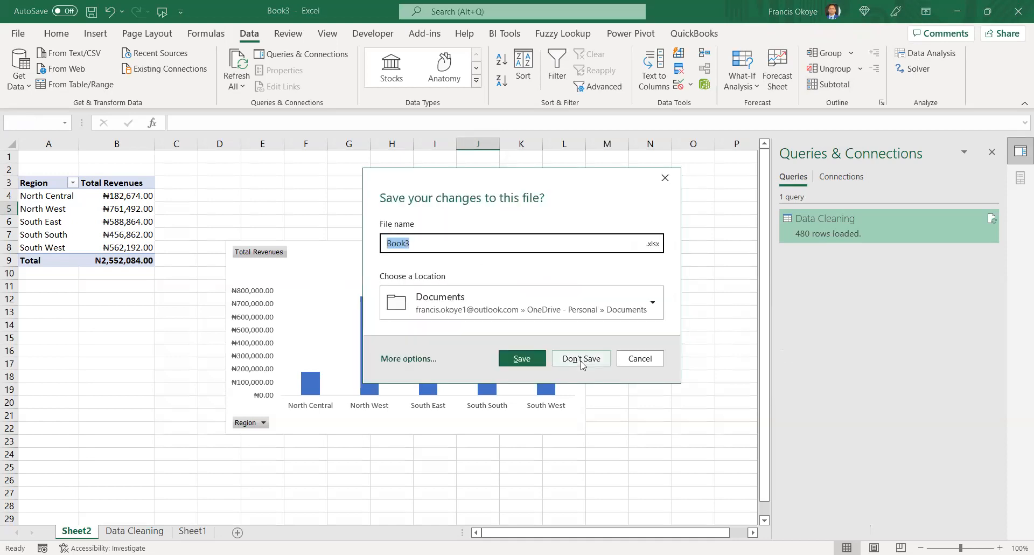
left_click(637, 360)
Review Sheet1 and the Category and Dates columns of the unpivoted table on the Data Cleaning sheet.
left_click(197, 533)
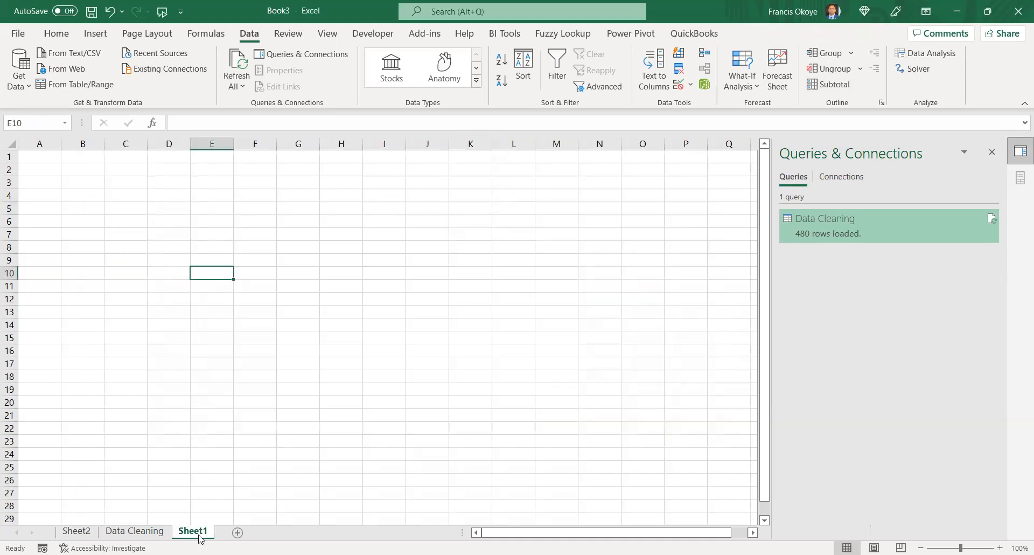
left_click(76, 530)
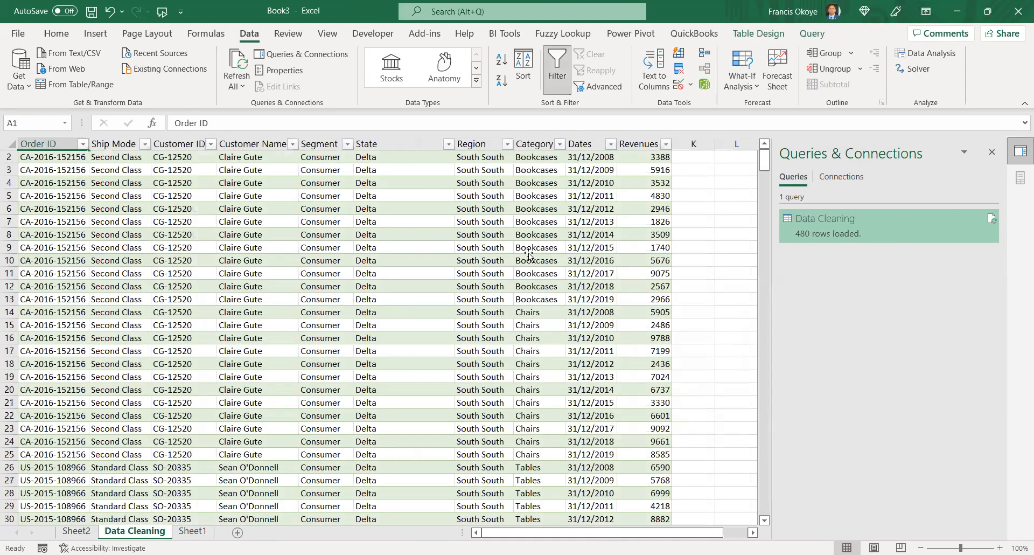
left_click(537, 247)
left_click(764, 145)
left_click(591, 183)
left_click(344, 198)
left_click(530, 169)
left_click(591, 170)
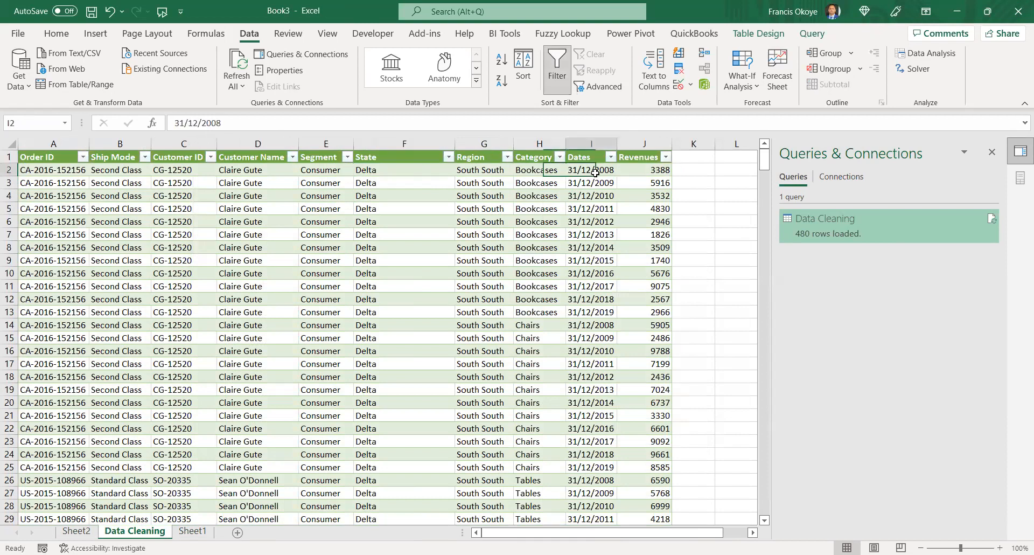
Format all values in the Data Cleaning table's Revenues column as naira currency with two decimals.
left_click(649, 160)
left_click(650, 172)
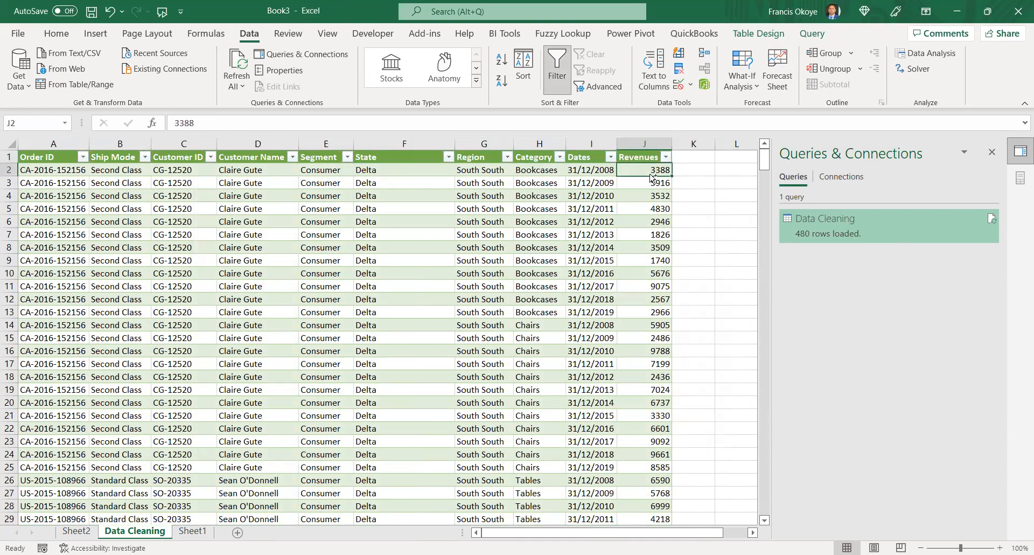
key("ctrl+shift+Down")
key("ctrl+shift+4")
key("ctrl+BackSpace")
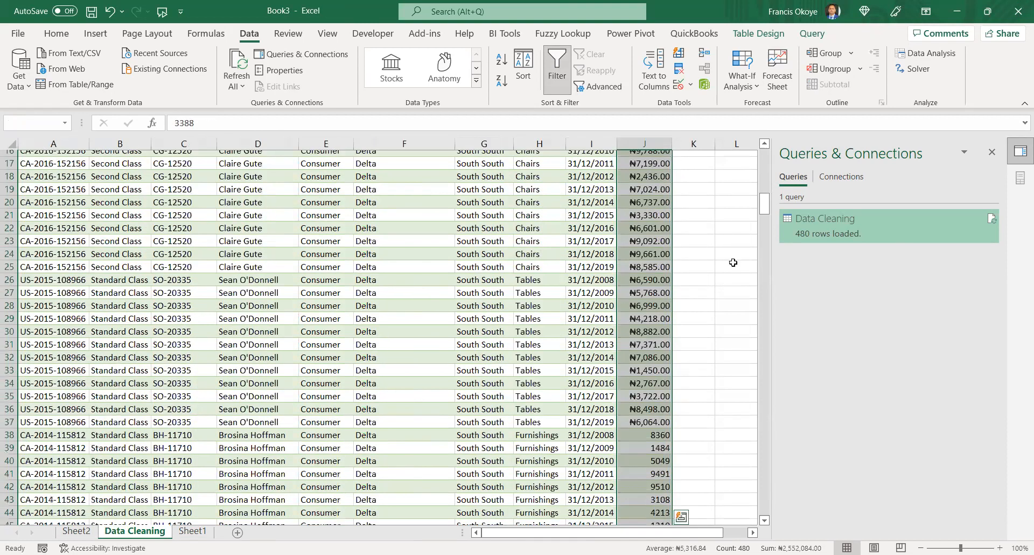
left_click(736, 208)
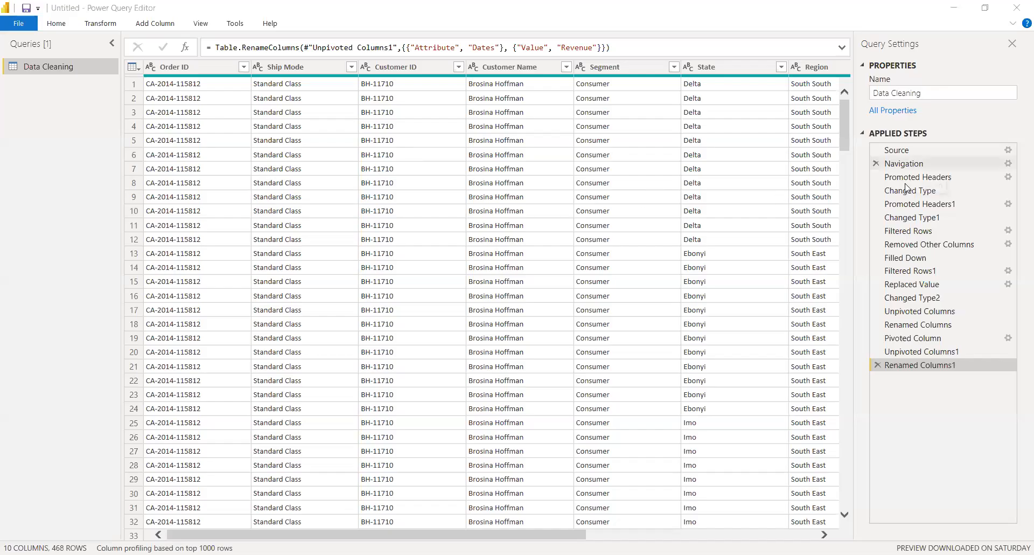
Rename the Data Cleaning query to Revenue in Power BI's Power Query Editor.
left_click(913, 93)
key("ctrl+a")
type("S")
type("evenue")
key("Return")
Rename the query to Orders and apply the changes to load it into the Power BI report.
left_click(906, 93)
key("ctrl+a")
key("BackSpace")
type("Orders")
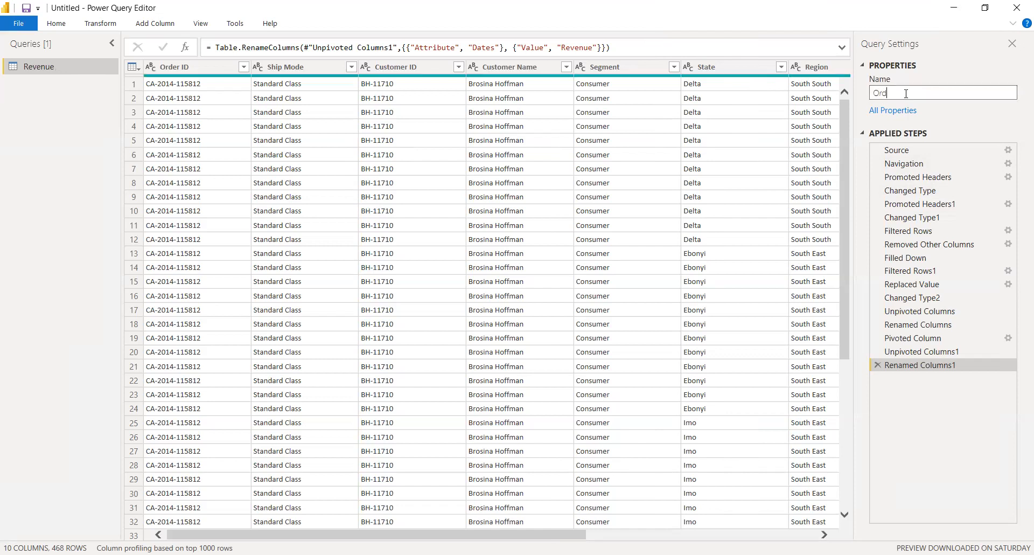
key("Return")
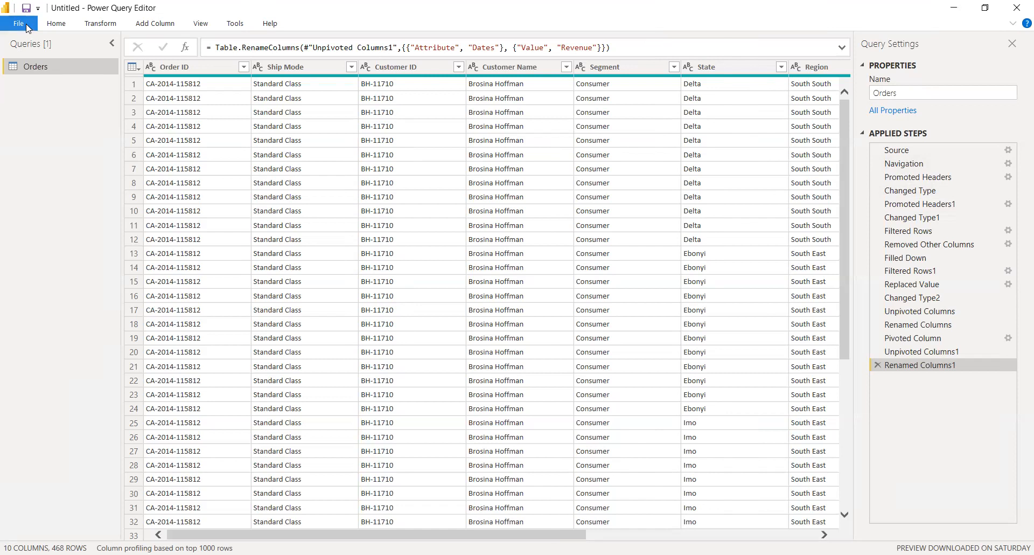
left_click(28, 28)
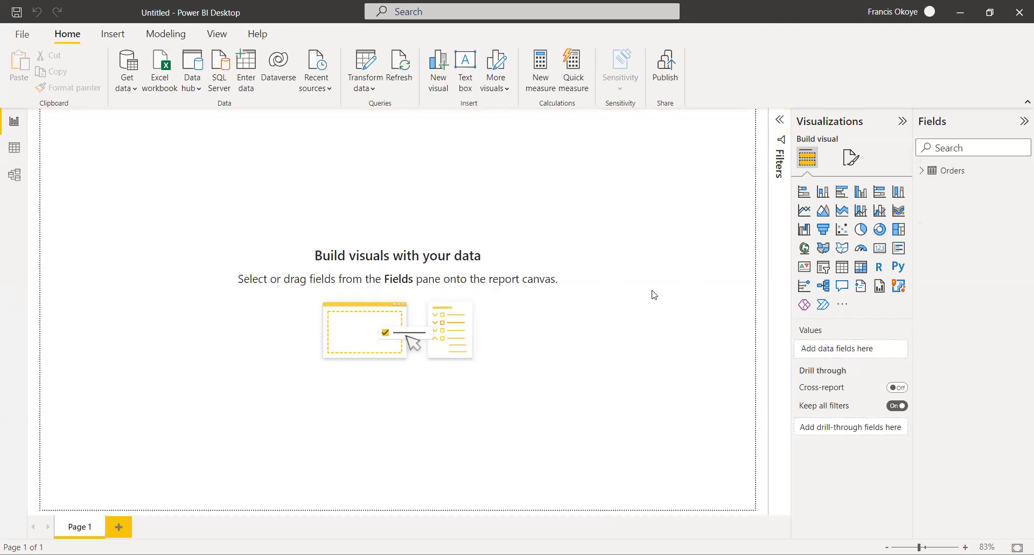
Create a table visual on Page 1 with the Category and Revenue fields from Orders.
left_click(921, 172)
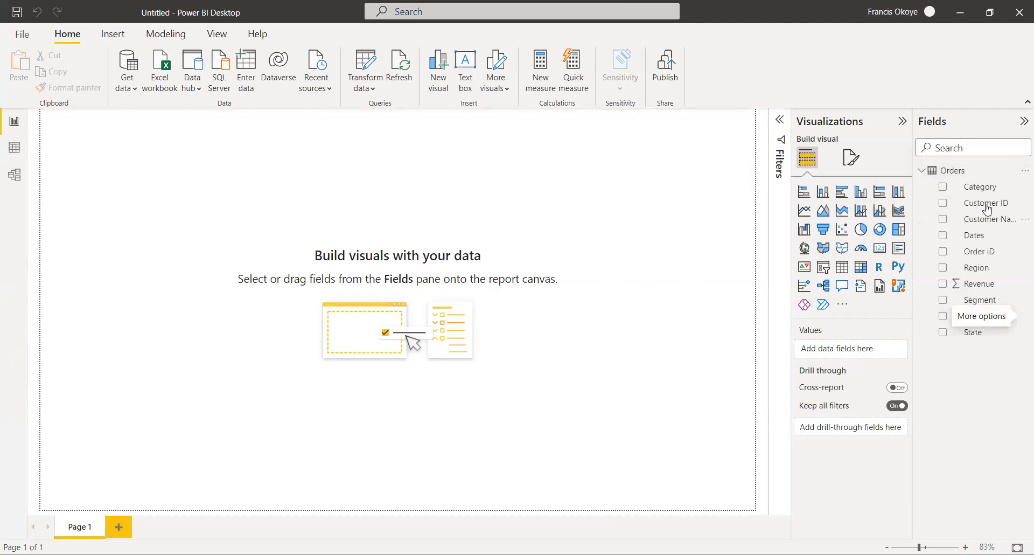
left_click_drag(985, 186, 172, 235)
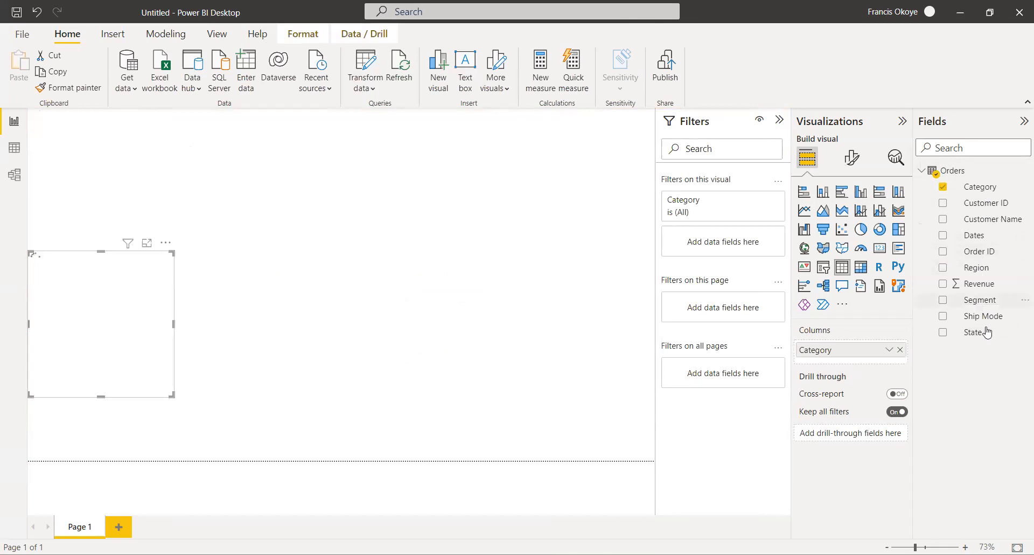
left_click_drag(994, 288, 472, 380)
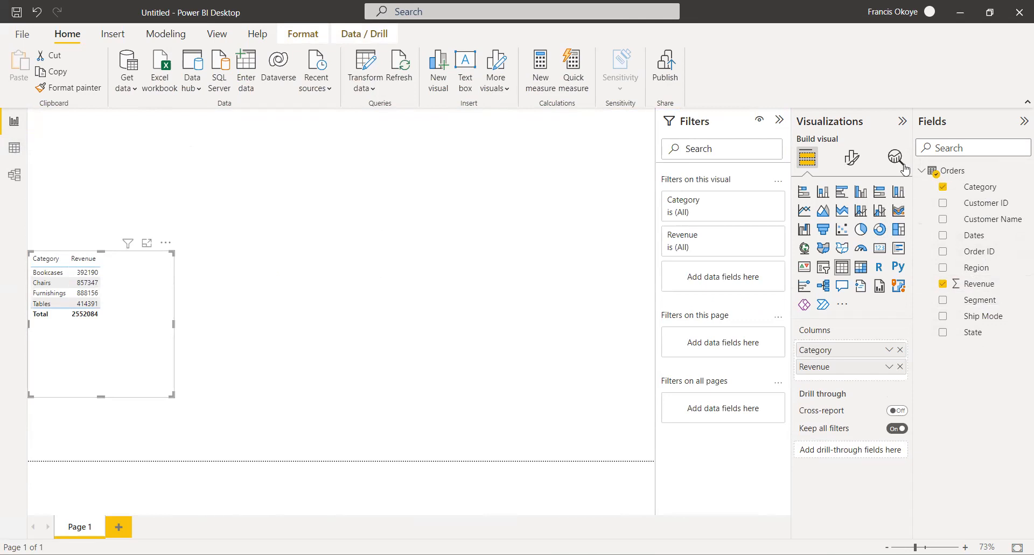
Convert the Category and Revenue visual to a donut chart and widen it.
left_click(879, 228)
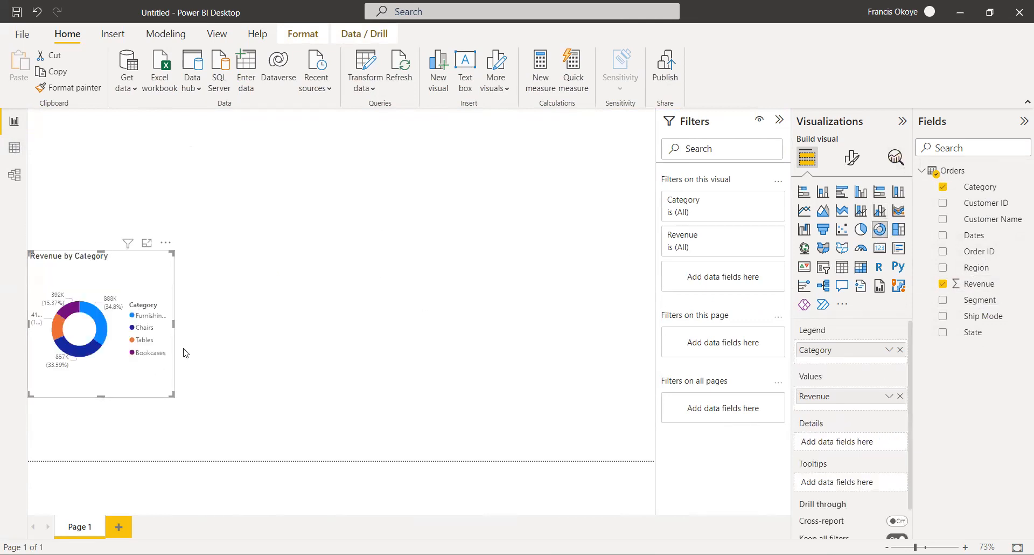
left_click_drag(173, 323, 213, 324)
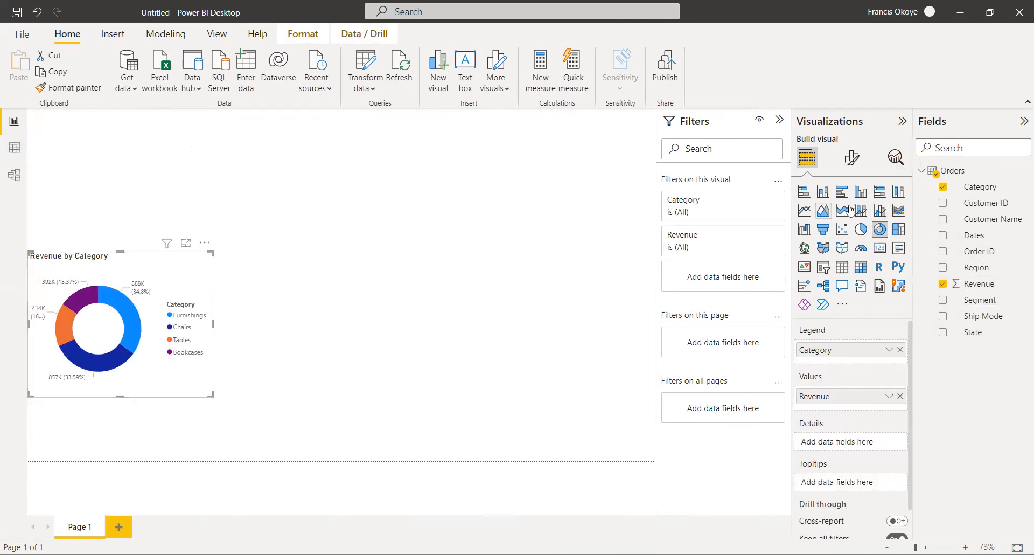
Try a stacked bar chart, settle on a stacked column chart of revenue by category, and move it down to the page's lower edge.
left_click(804, 192)
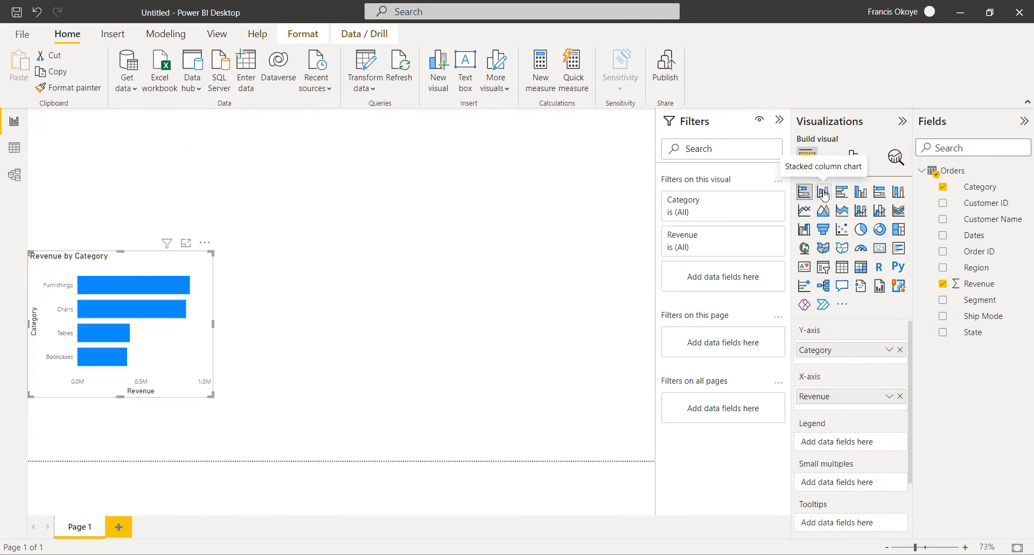
left_click(823, 194)
left_click_drag(179, 286, 177, 349)
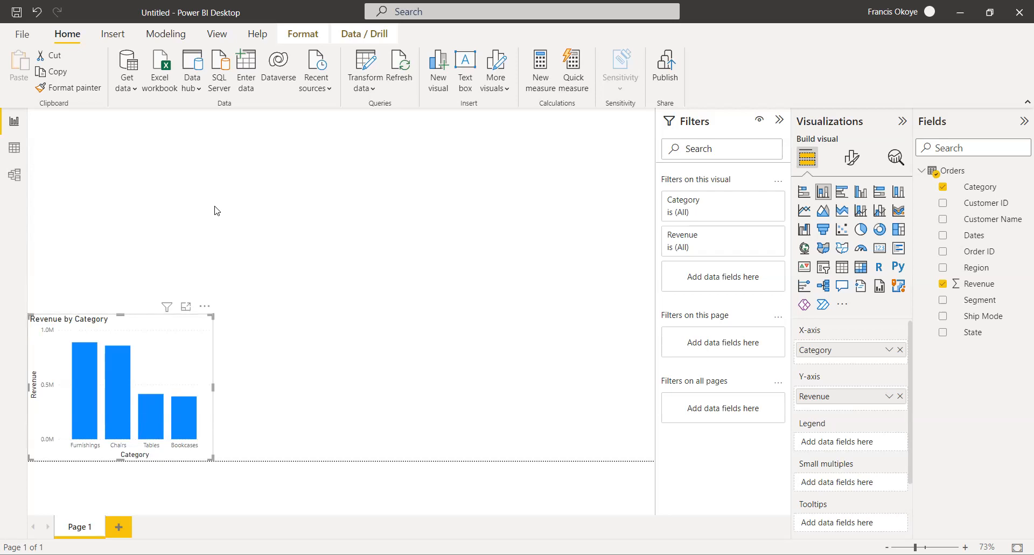
left_click_drag(164, 333, 162, 375)
Format the Revenue column of the Orders table as general currency in the data view.
left_click(15, 148)
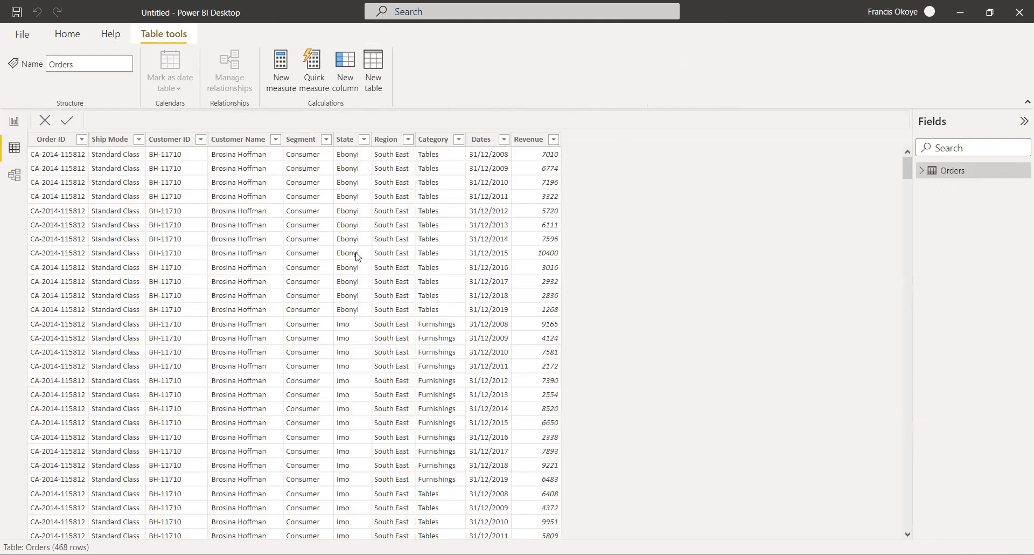
left_click(943, 171)
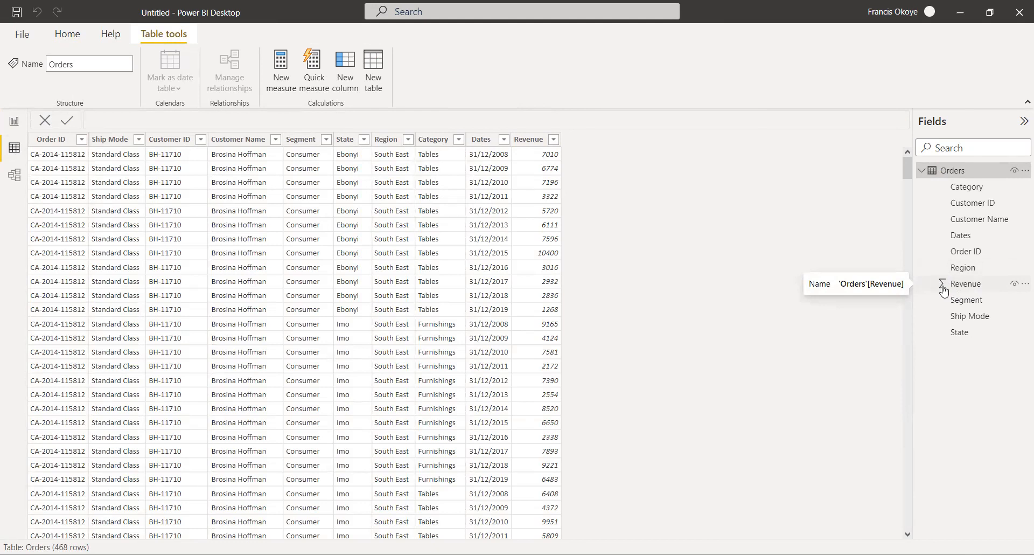
left_click(960, 285)
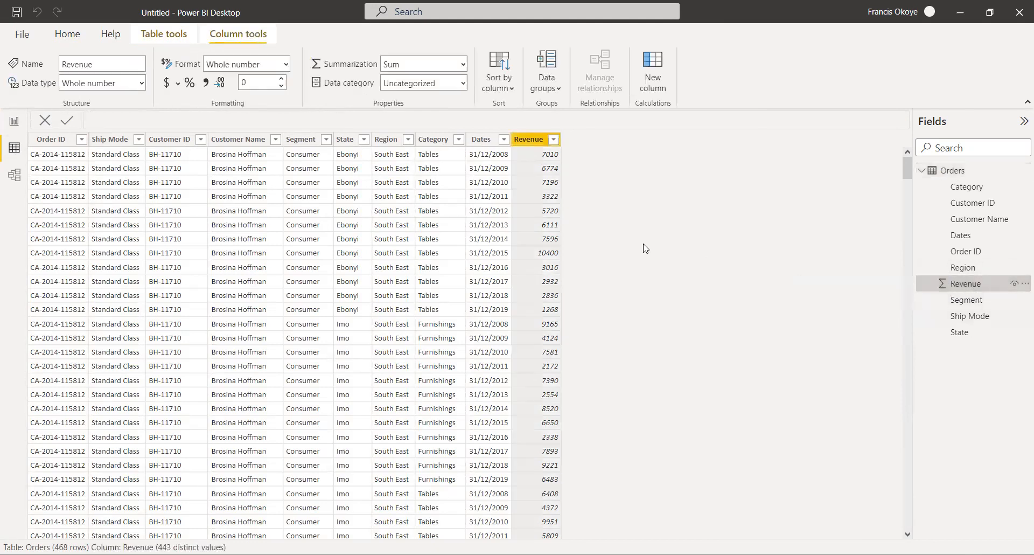
left_click(168, 84)
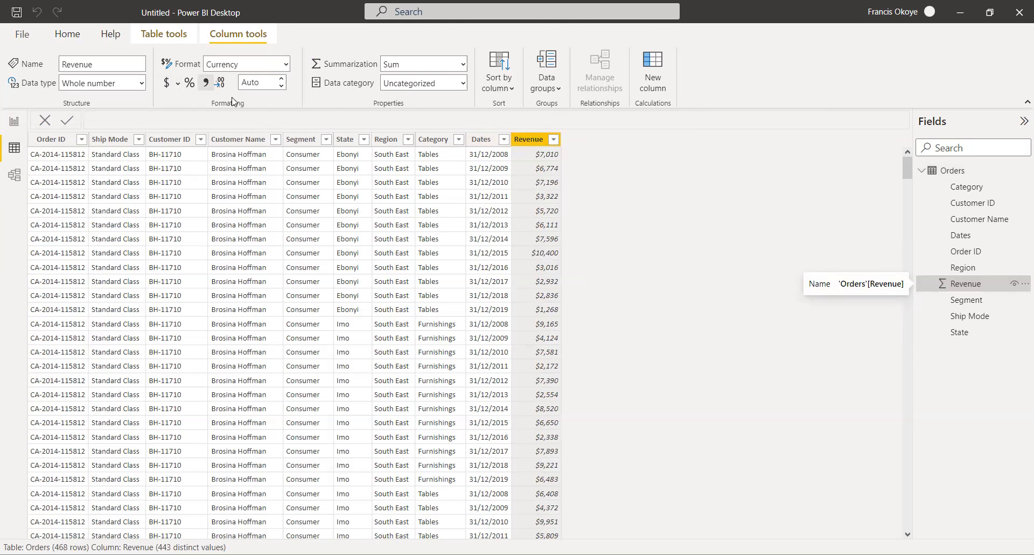
Format the Revenue column with the ₦ Edo (Nigeria) currency symbol.
left_click(178, 84)
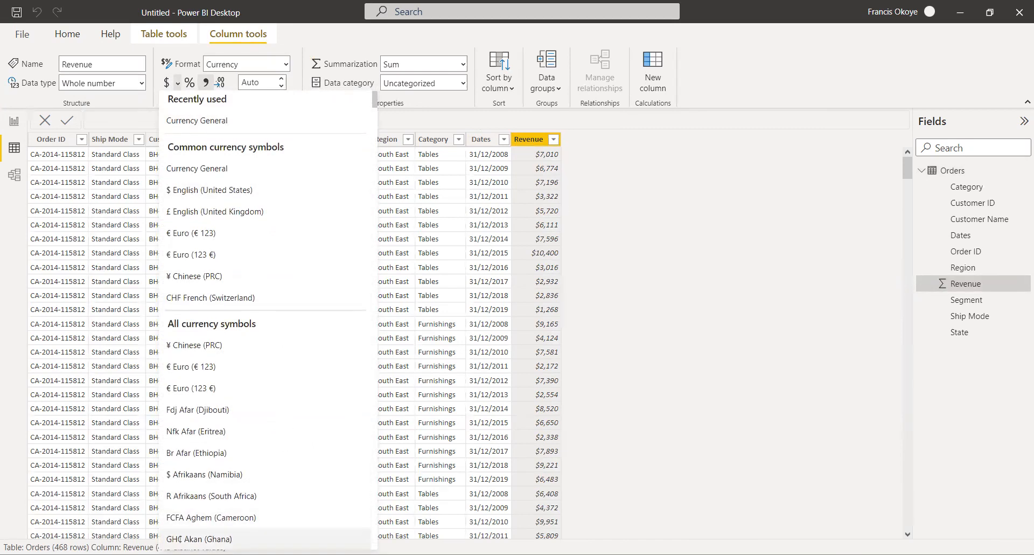
key("Down")
key("Down")
key("Down")
key("Down")
key("Down")
key("Down")
key("Down")
key("Down")
key("Down")
key("Down")
key("Down")
key("Down")
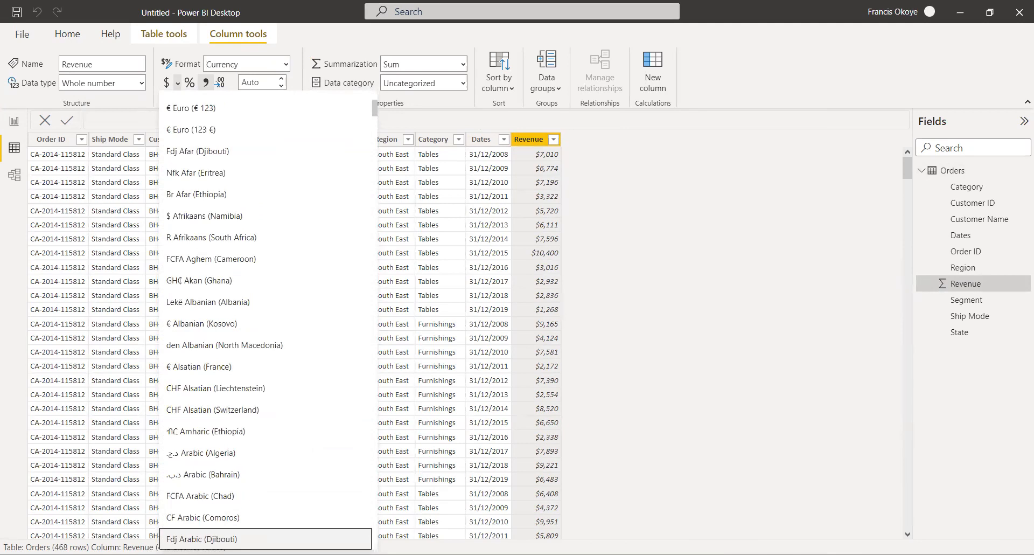
key("Down")
key("Down")
key("Down")
key("Down")
key("Down")
key("Down")
key("Down")
key("Down")
key("Down")
key("Down")
key("Down")
key("Down")
key("Down")
key("Down")
key("Down")
key("Down")
key("Down")
key("Down")
key("Down")
key("Down")
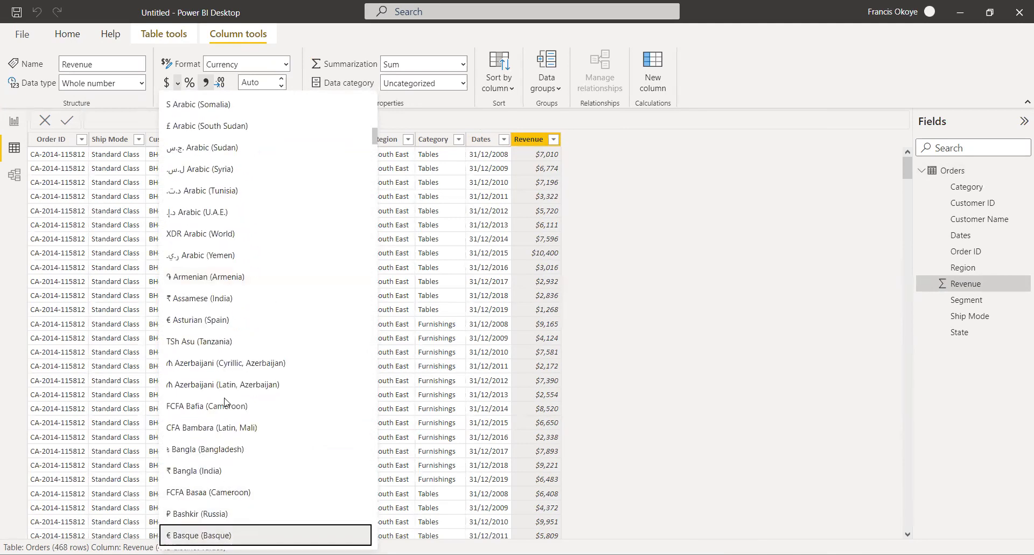
scroll(219, 512, "down", 4)
key("Down")
key("Down")
key("Down")
key("Down")
key("Down")
key("Down")
key("Down")
key("Down")
key("Down")
key("Down")
key("Down")
key("Down")
scroll(215, 513, "down", 4)
key("Down")
key("Down")
key("Down")
key("Down")
key("Down")
key("Down")
key("Down")
key("Down")
key("Down")
key("Down")
key("Down")
key("Down")
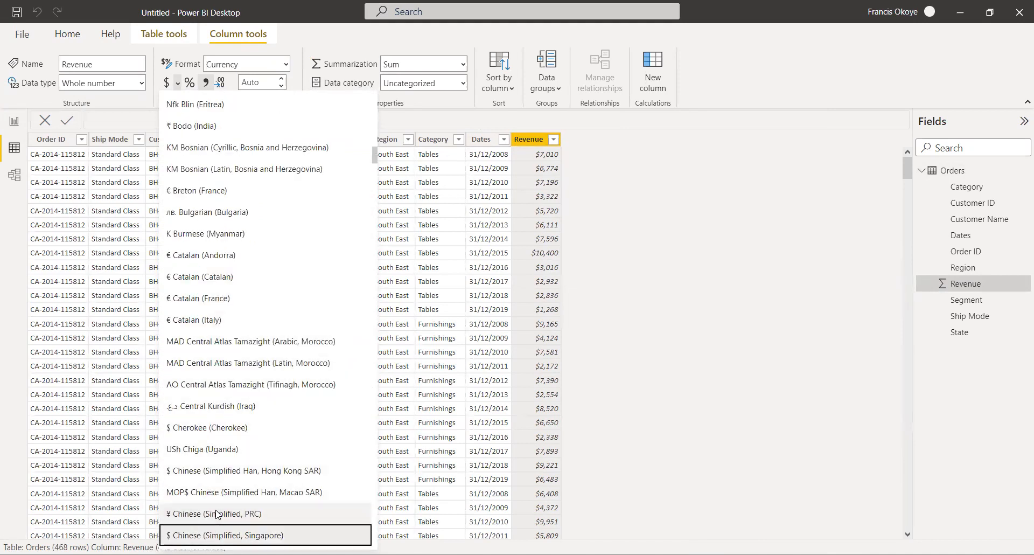
scroll(216, 513, "down", 4)
key("Down")
key("Down")
key("Down")
key("Down")
key("Down")
key("Down")
key("Down")
key("Down")
key("Down")
key("Down")
key("Down")
key("Down")
key("Down")
key("Down")
key("Down")
key("Down")
key("Down")
key("Down")
key("Down")
key("Down")
key("Down")
key("Down")
key("Down")
key("Down")
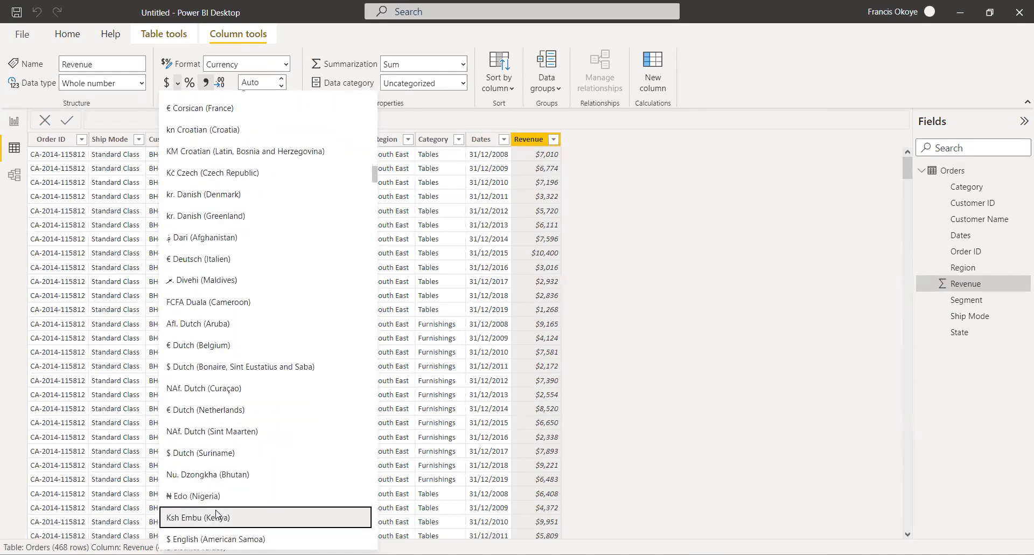
key("Up")
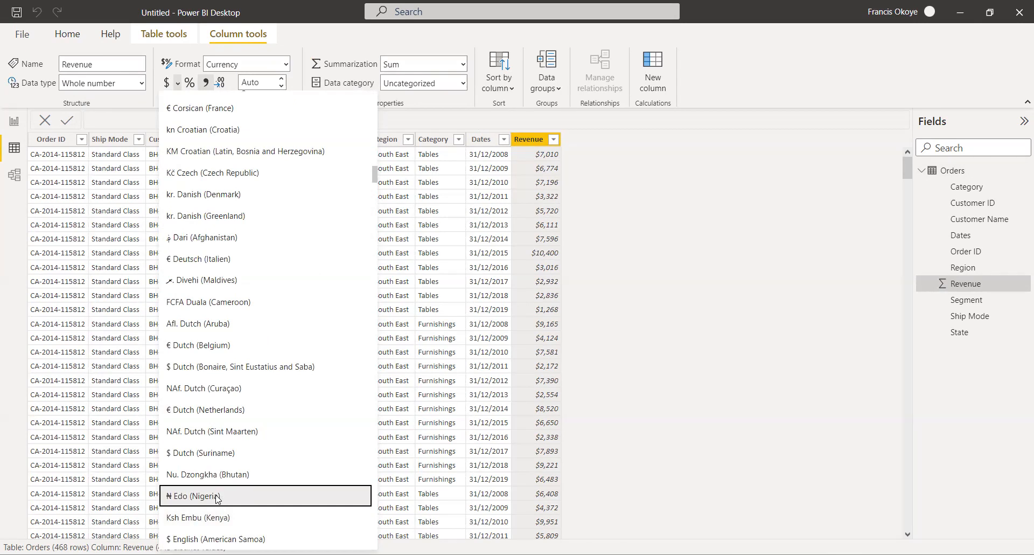
left_click(217, 499)
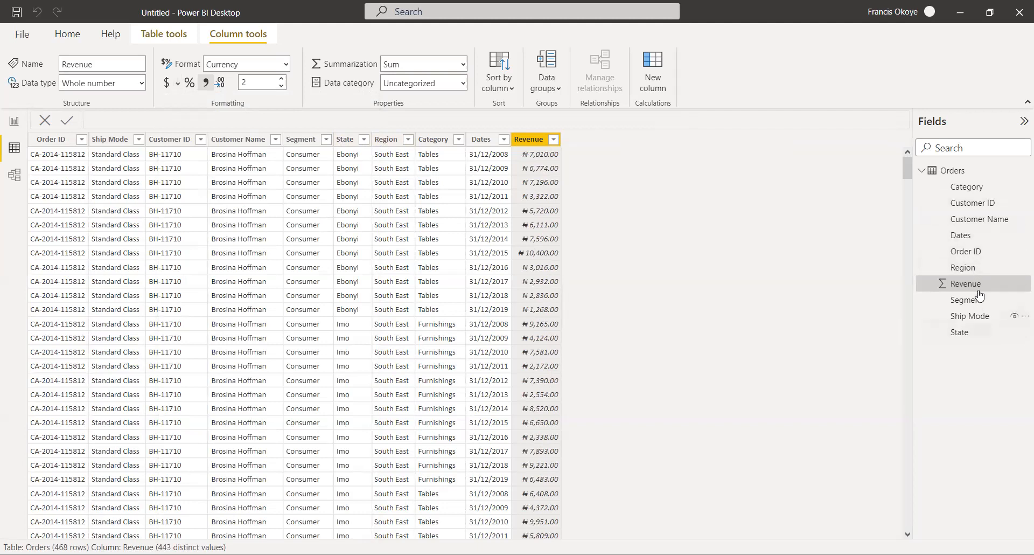
Try a table visual of the Dates and Revenue fields on Page 1 and delete it.
left_click(975, 242)
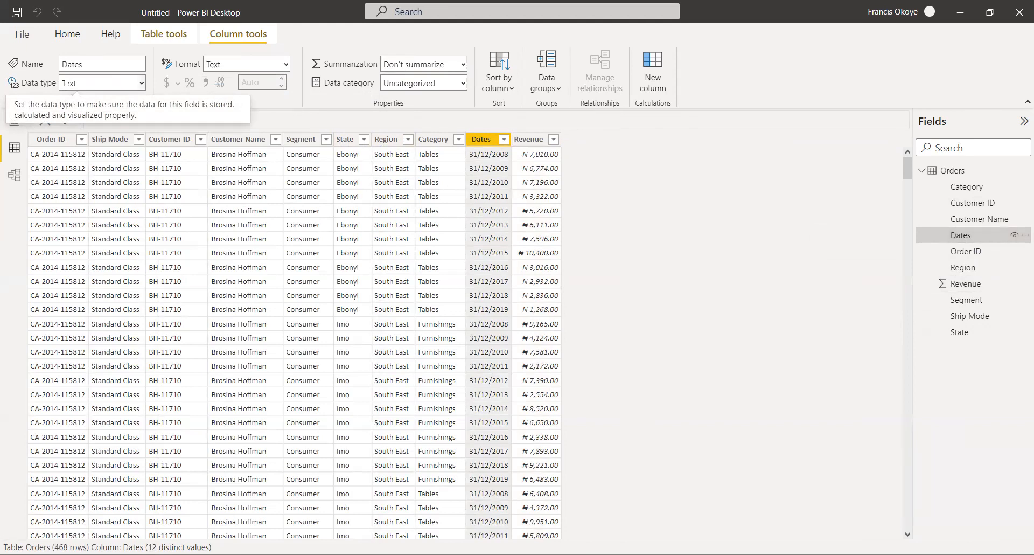
left_click(13, 119)
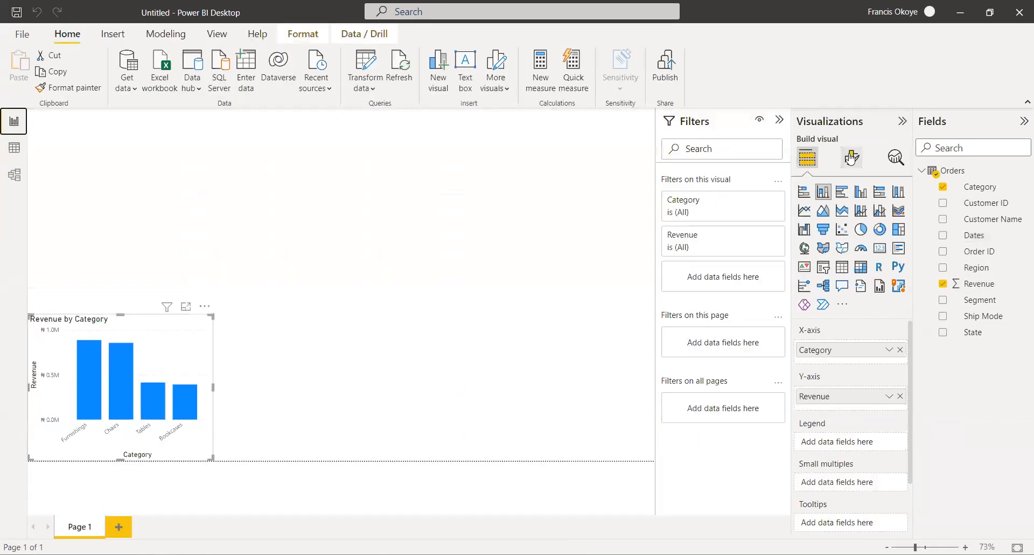
left_click(981, 240)
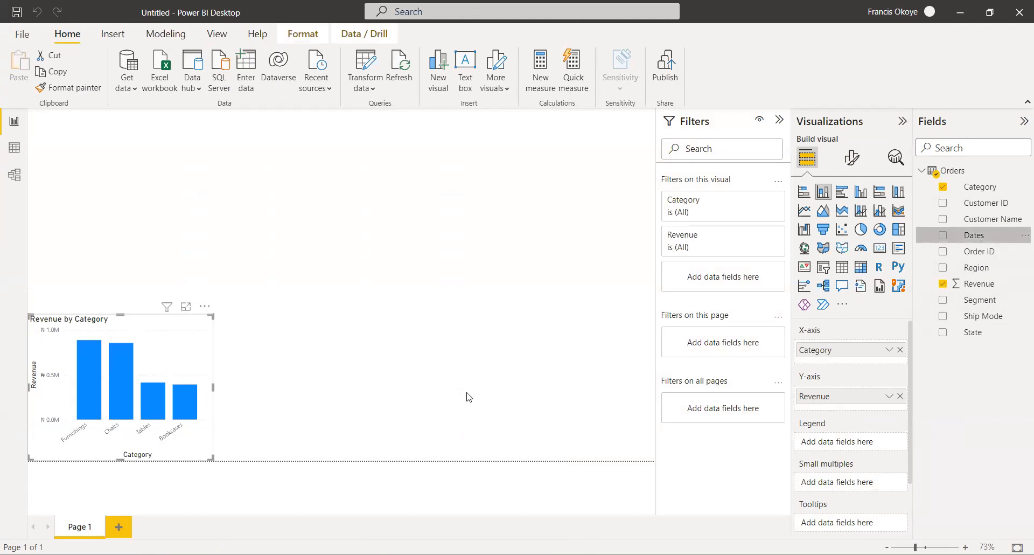
left_click_drag(469, 397, 463, 386)
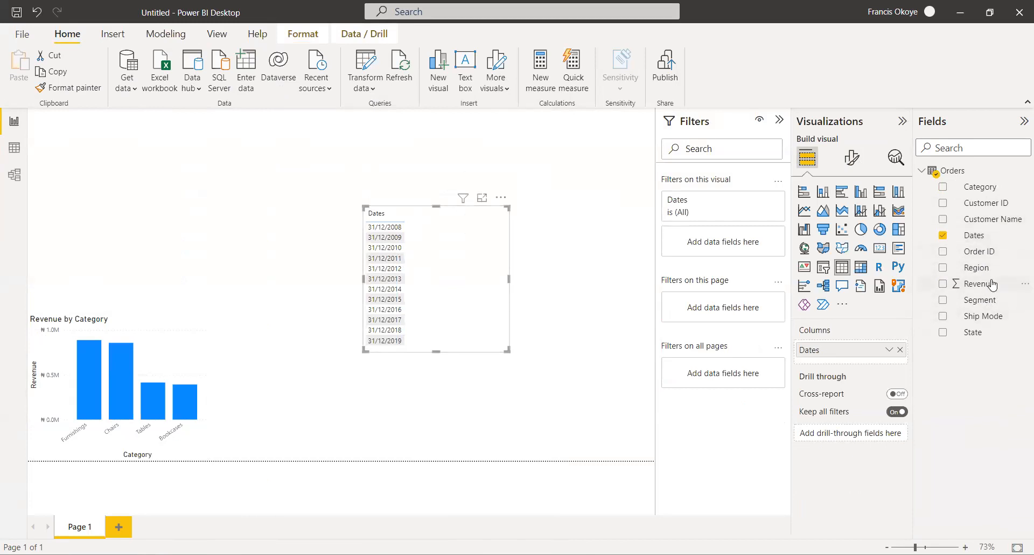
left_click_drag(511, 257, 494, 325)
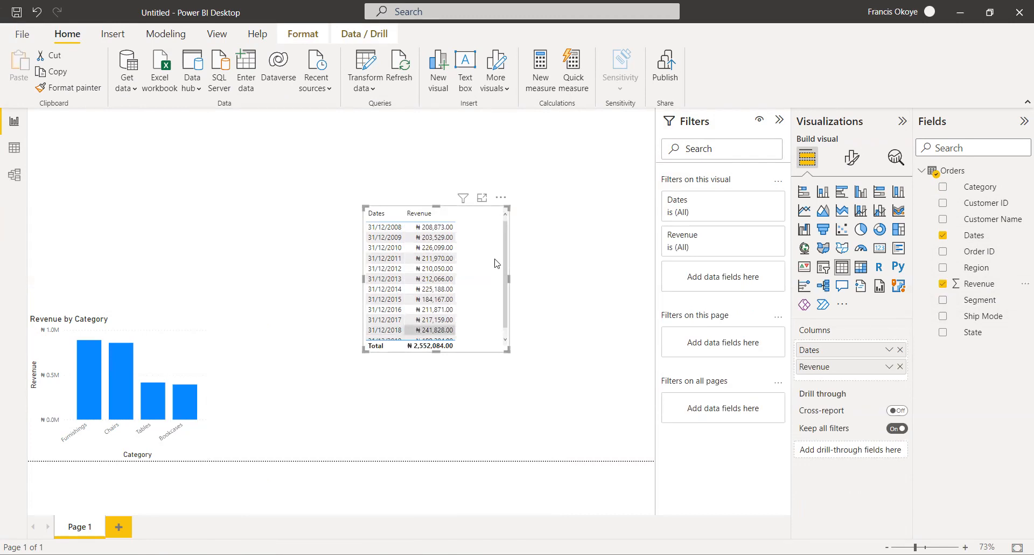
key("Delete")
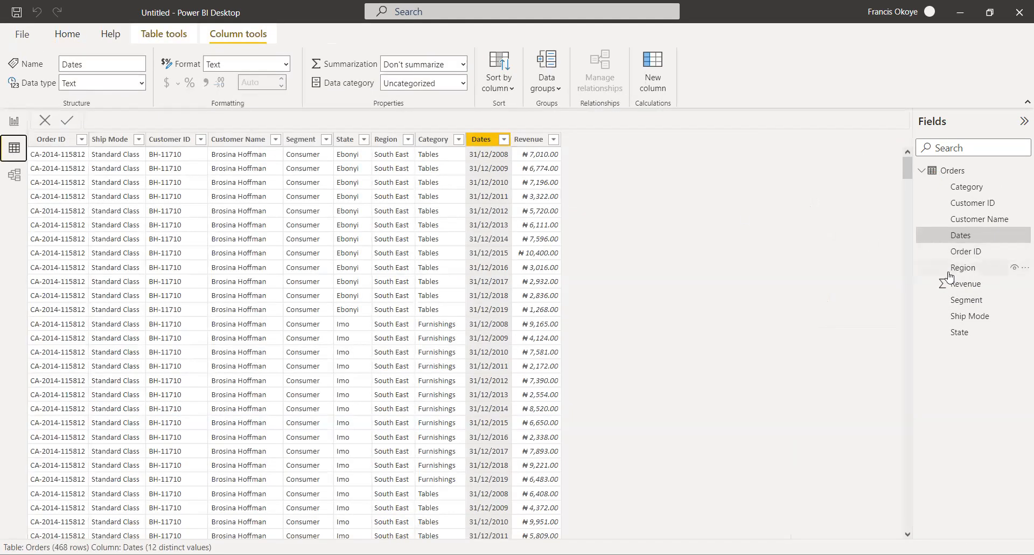
Change the Dates column's data type to Date and apply the Short Date format *14/03/2001.
left_click(970, 235)
left_click(142, 83)
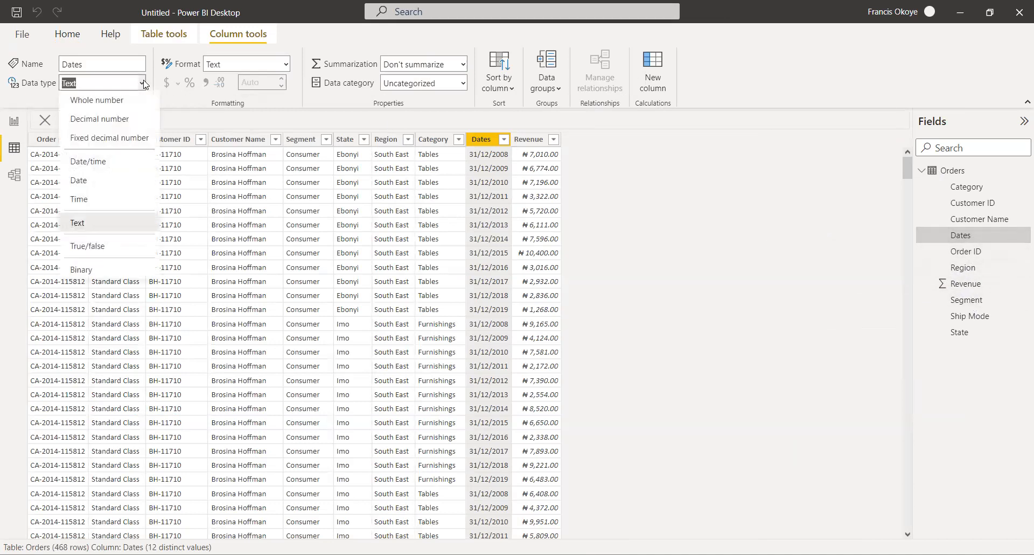
left_click(115, 182)
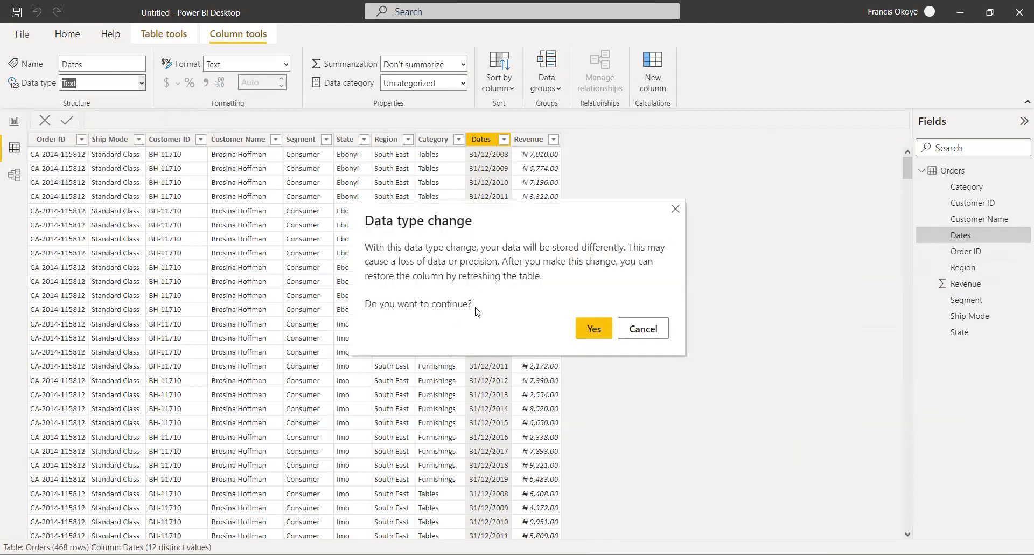
left_click(594, 328)
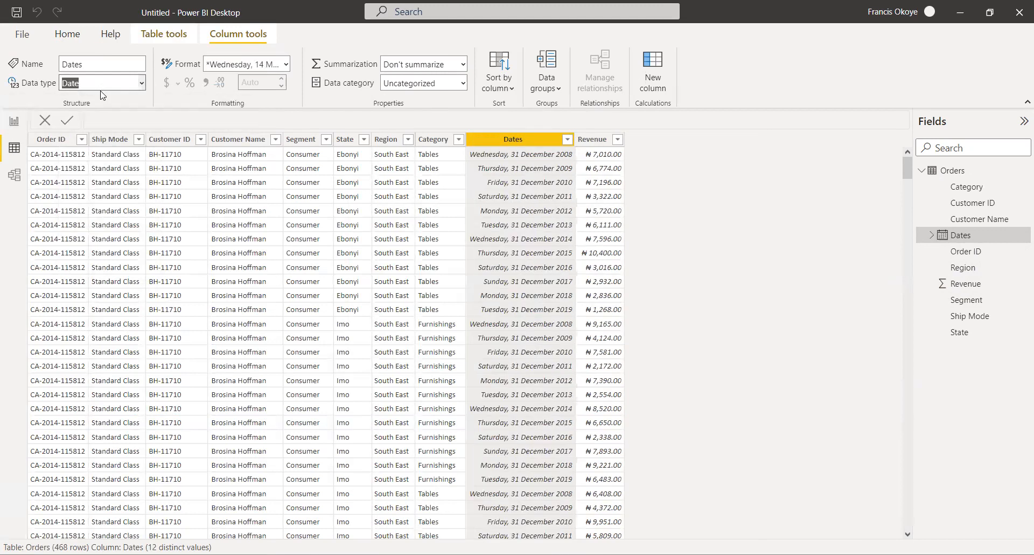
left_click(286, 65)
left_click(286, 65)
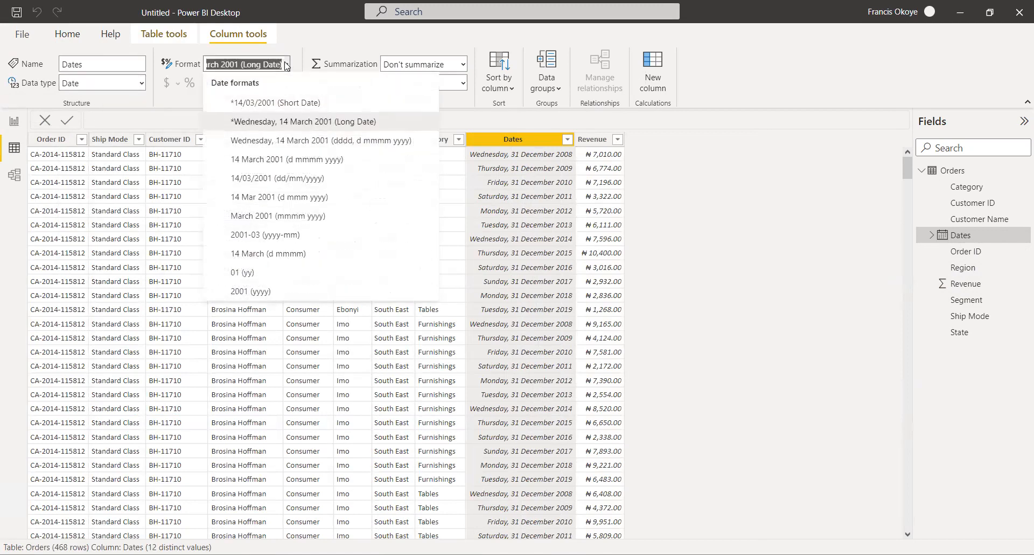
left_click(274, 107)
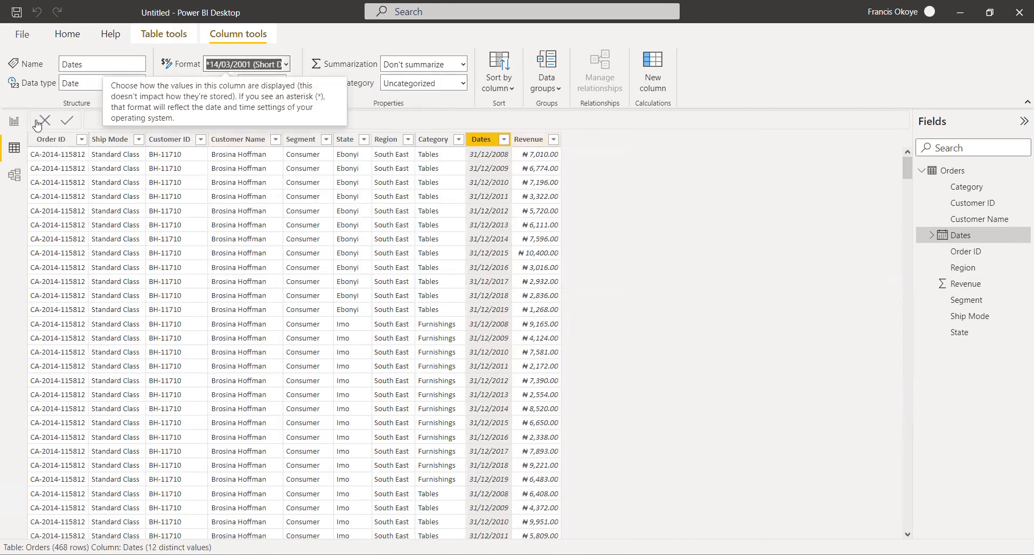
Try a table of Revenue by Month on Page 1, dropping the Year, Quarter and Day levels of Dates, and delete it.
left_click(14, 120)
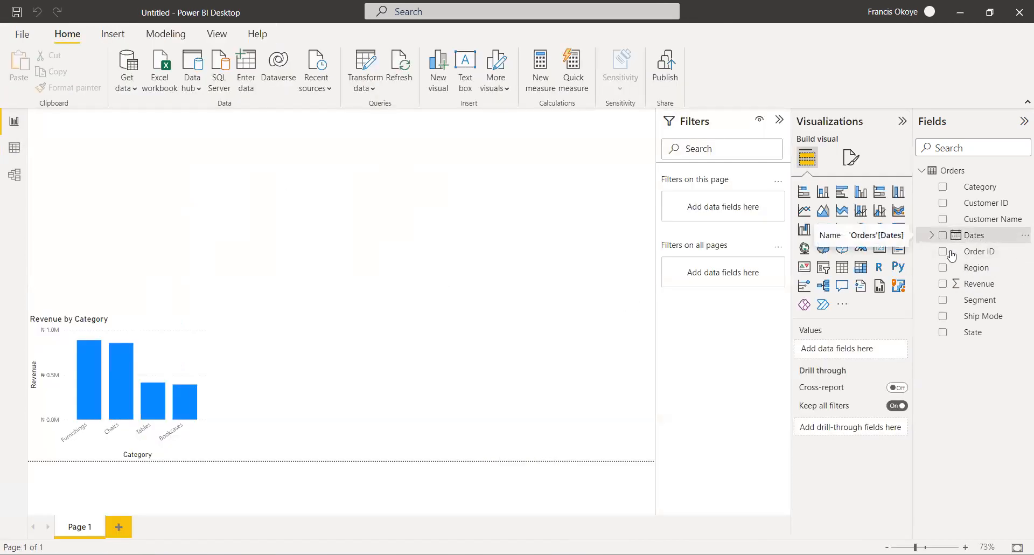
left_click_drag(963, 235, 445, 257)
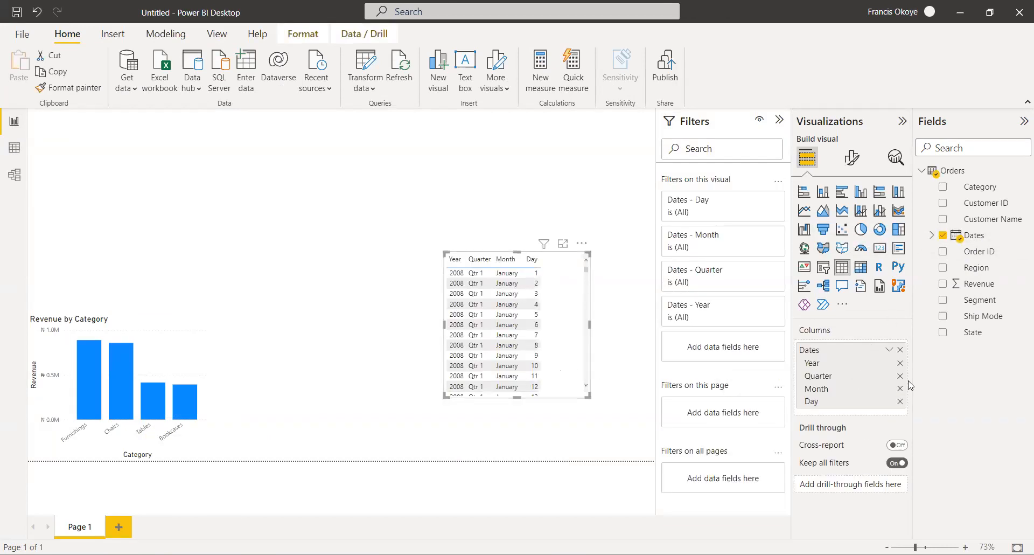
left_click(900, 401)
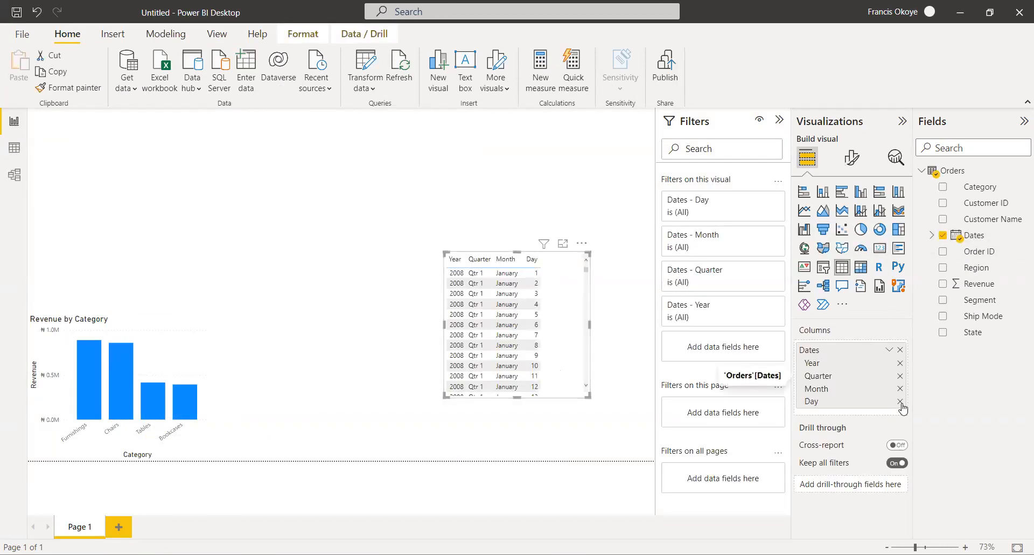
left_click(900, 376)
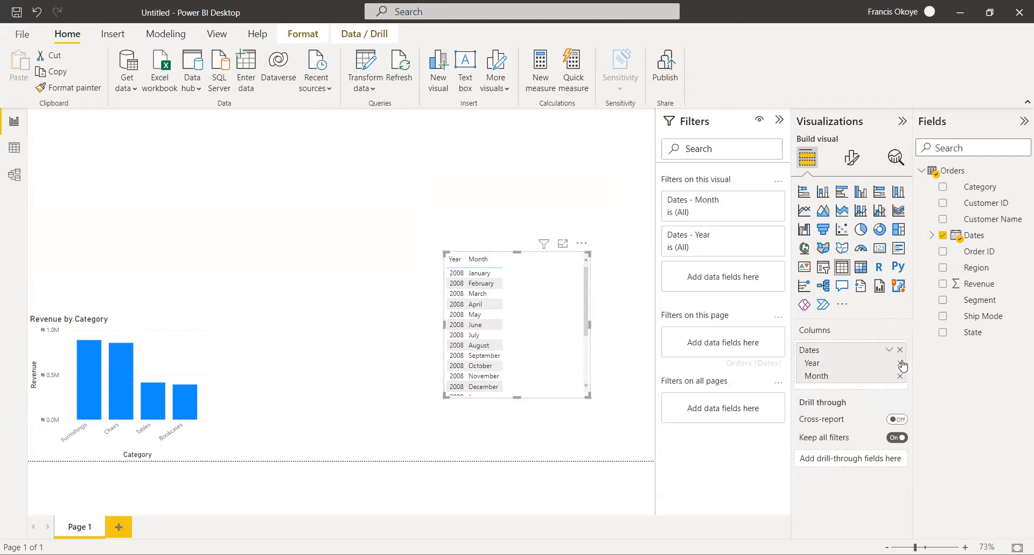
left_click(900, 363)
left_click_drag(497, 330, 377, 319)
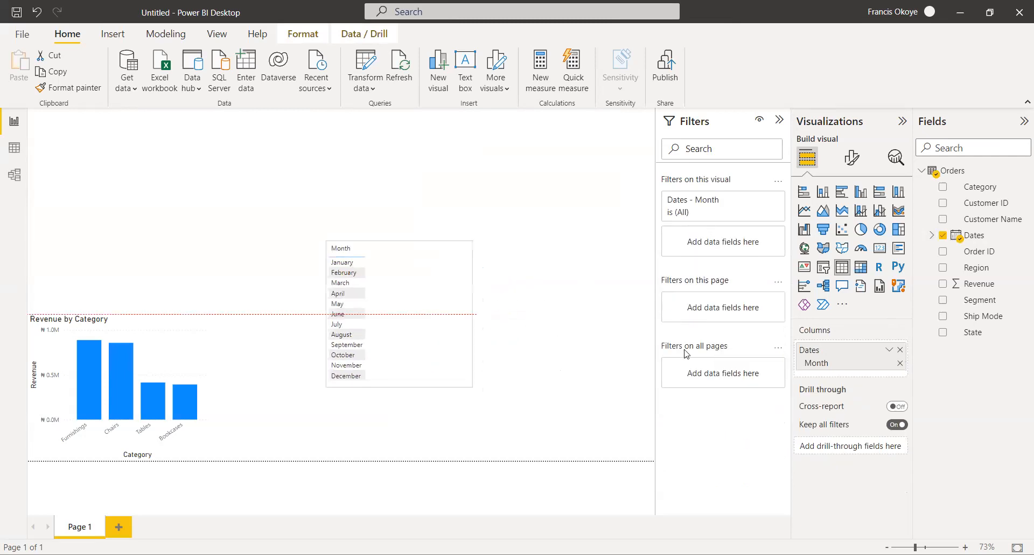
left_click_drag(984, 289, 519, 396)
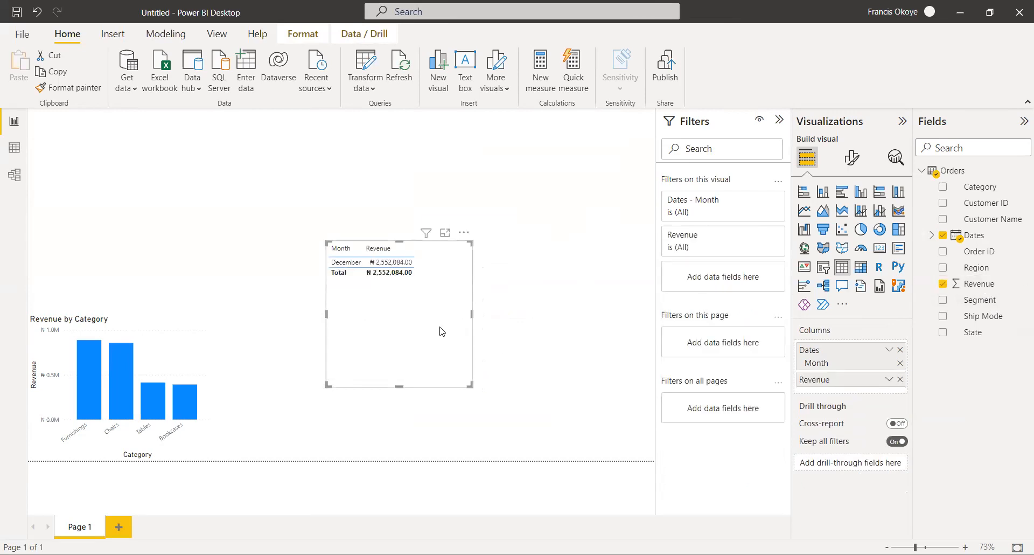
key("Delete")
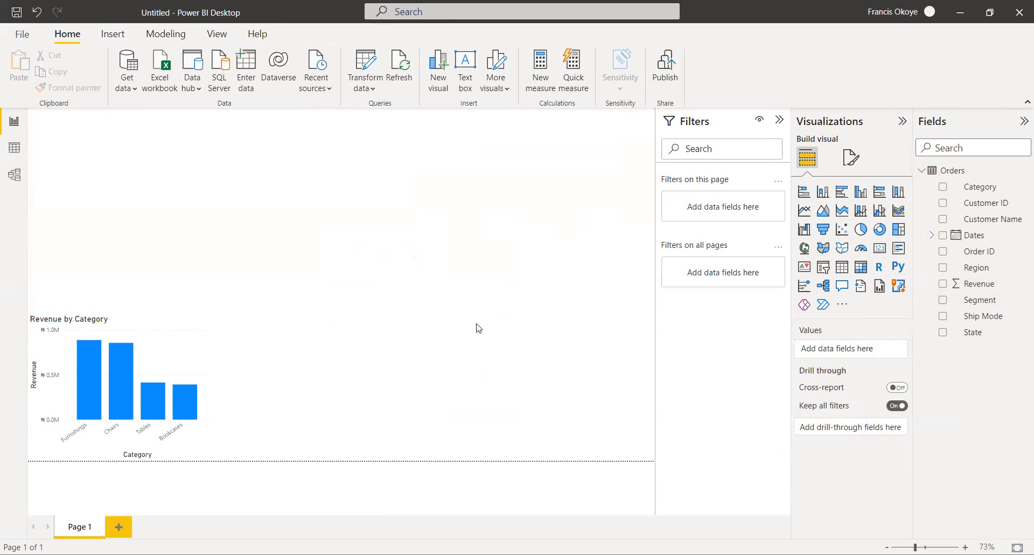
Set the data type of the Orders table's Dates column back to Text in the data view.
left_click(14, 149)
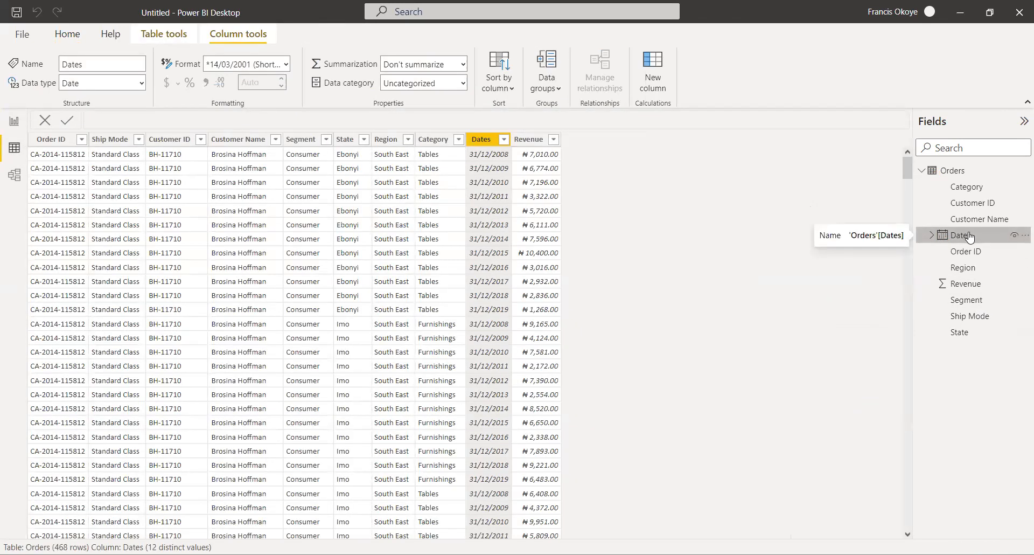
left_click(141, 83)
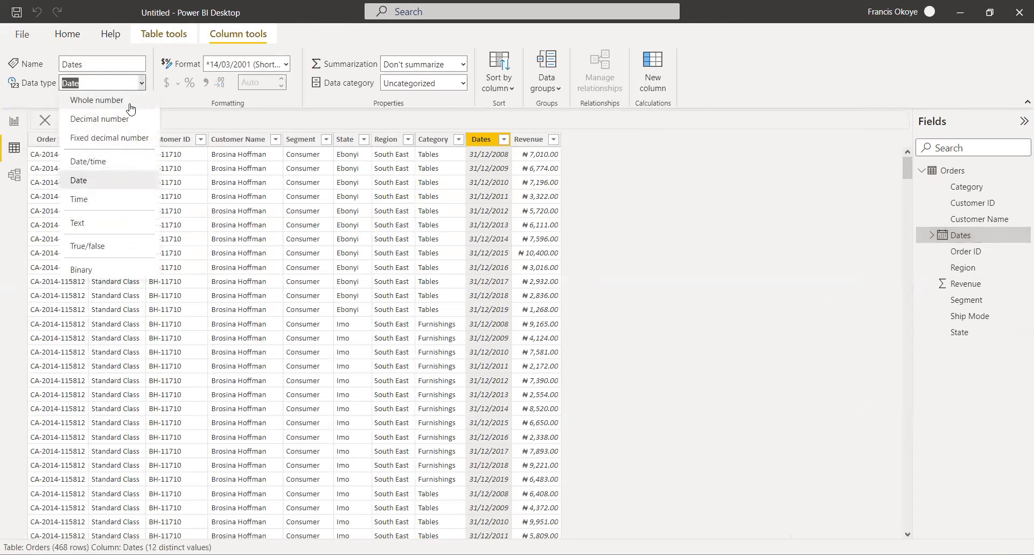
left_click(96, 226)
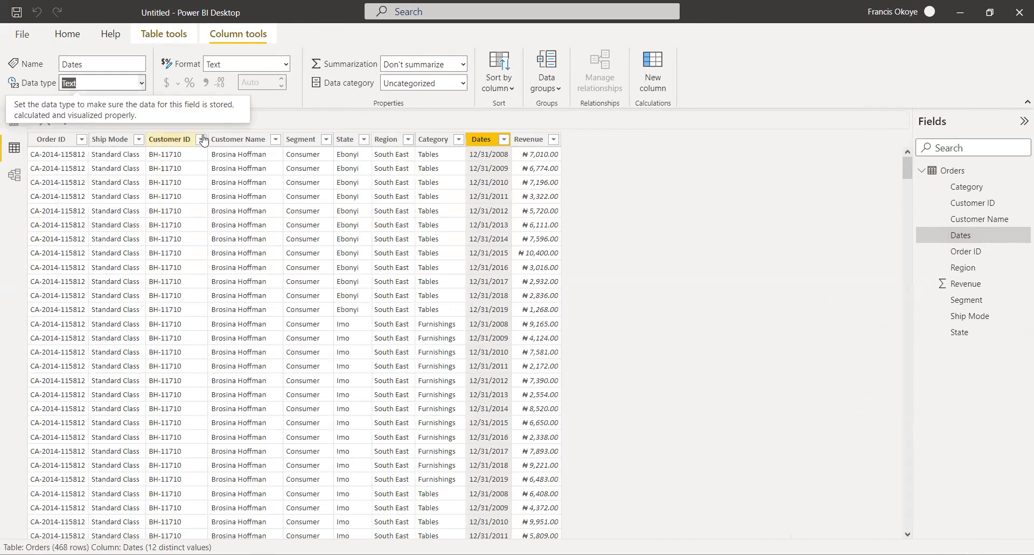
left_click(976, 235)
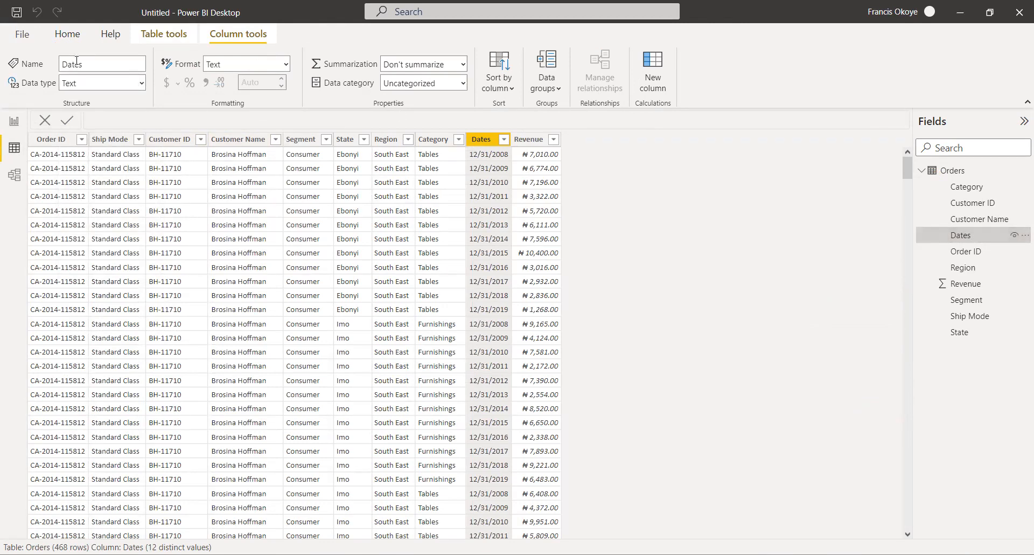
Convert the Dates column from Text to the Date data type and accept the data type change.
left_click(14, 122)
left_click(142, 83)
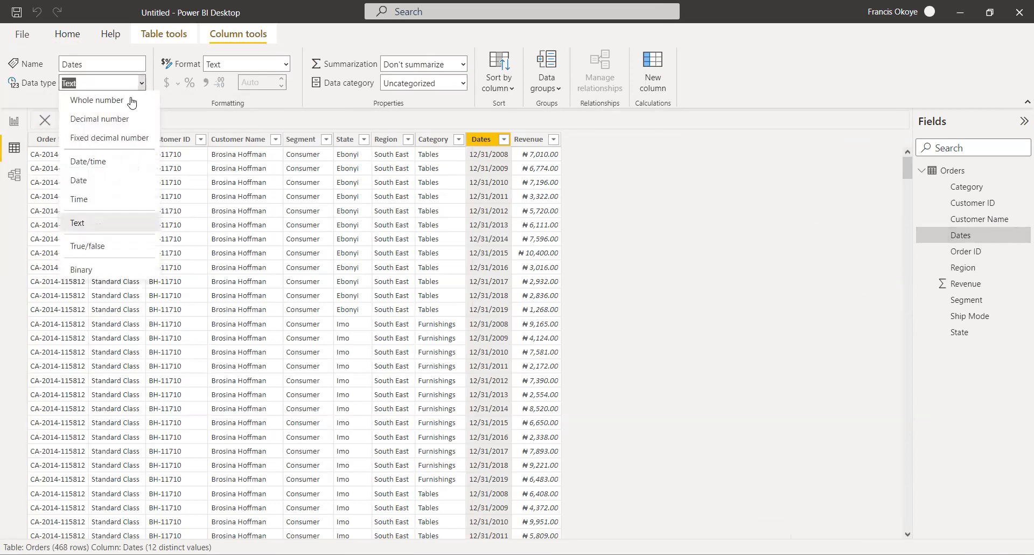
left_click(101, 183)
left_click(595, 329)
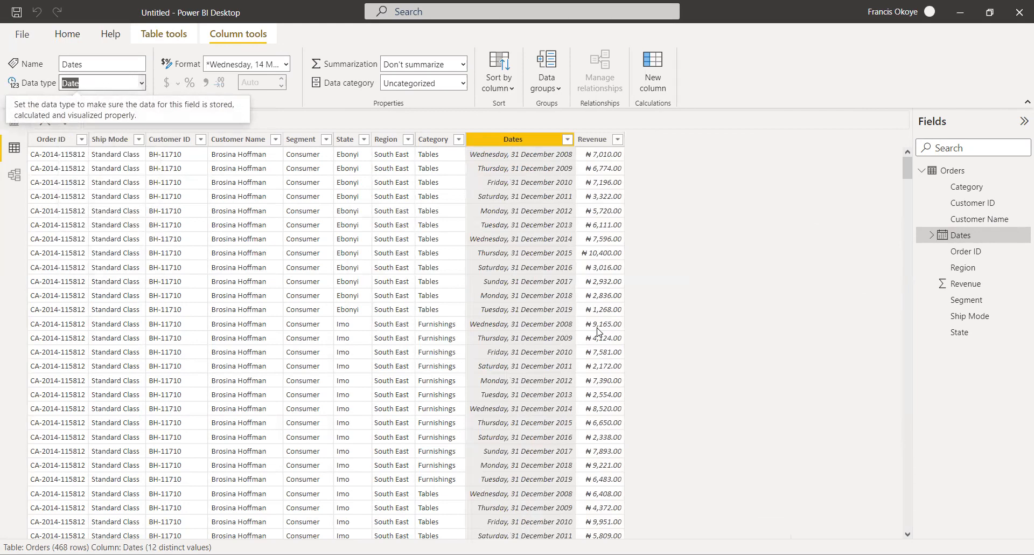
Examine the Revenue column's data type and format settings in the report and data views.
left_click(12, 129)
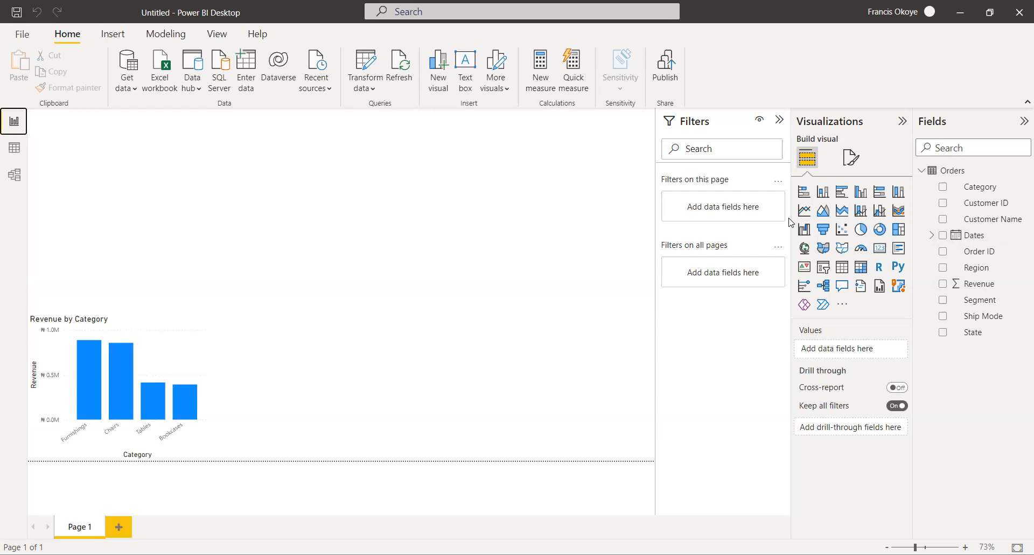
left_click(995, 294)
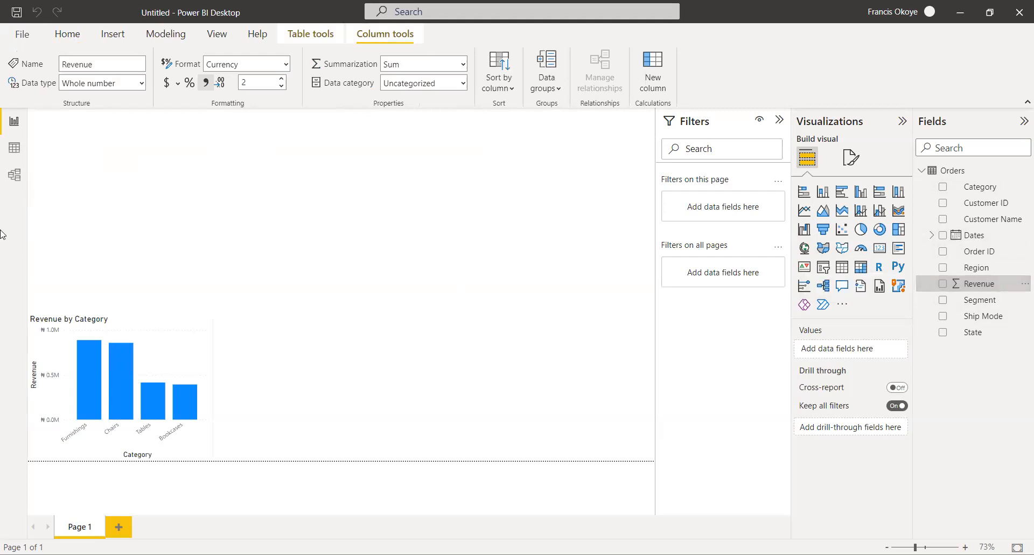
left_click(15, 158)
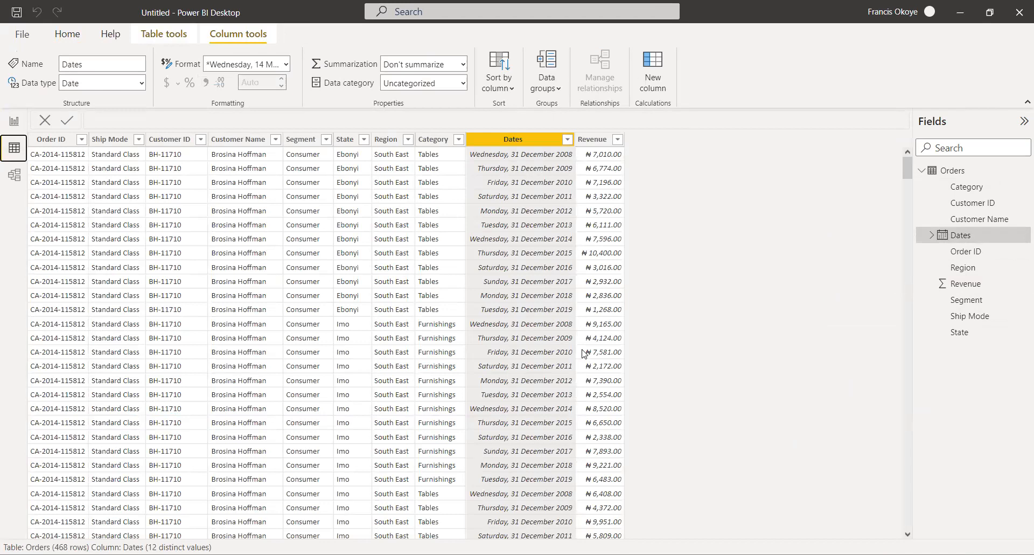
left_click(990, 284)
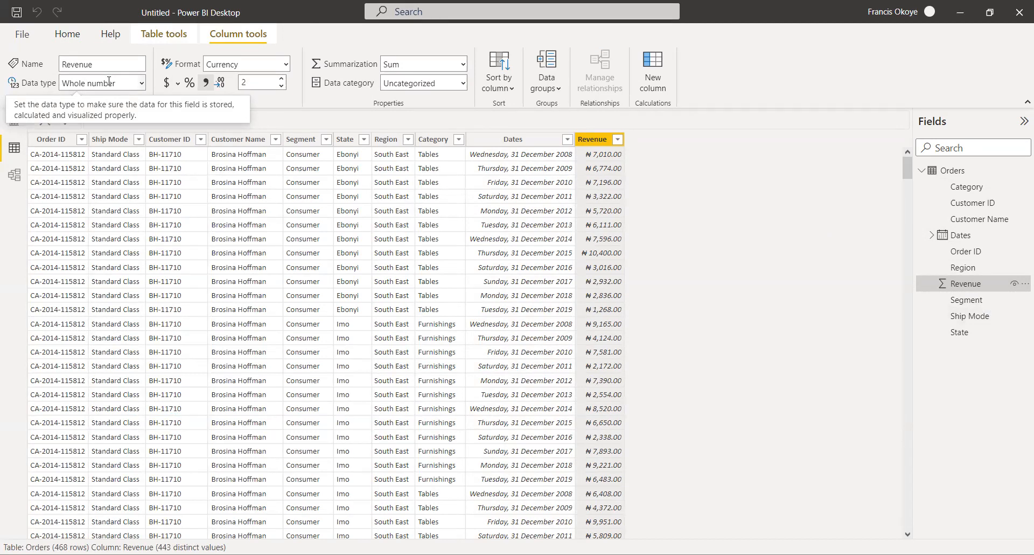
Try the $ English (United States) and £ English (United Kingdom) currency symbols on the Revenue column and restore ₦ Edo (Nigeria).
left_click(178, 83)
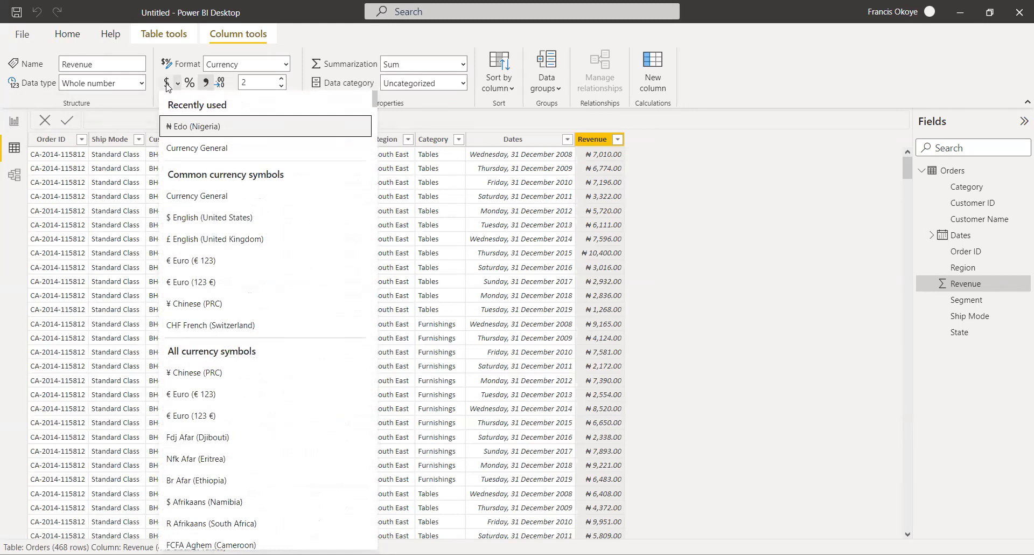
left_click(199, 217)
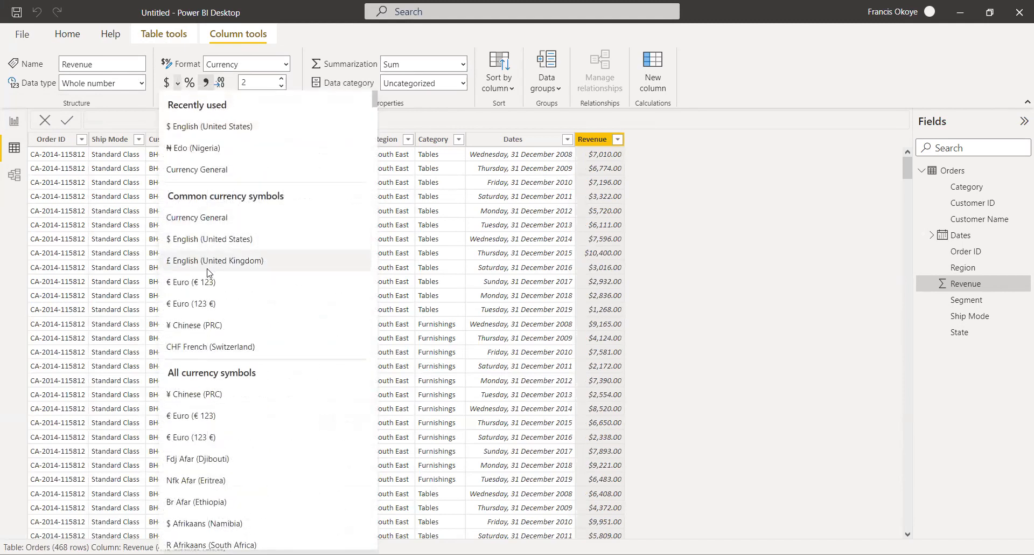
left_click(208, 268)
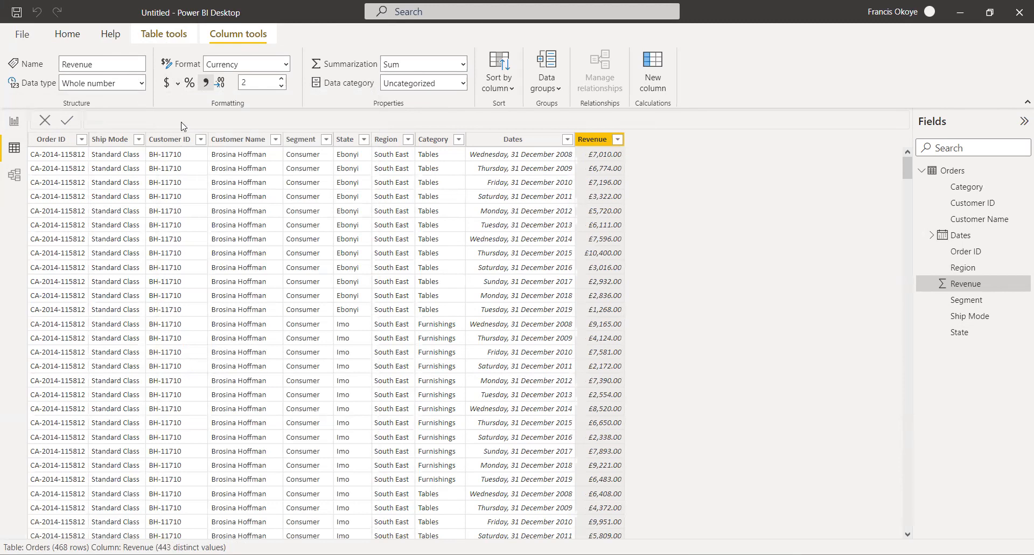
left_click(177, 82)
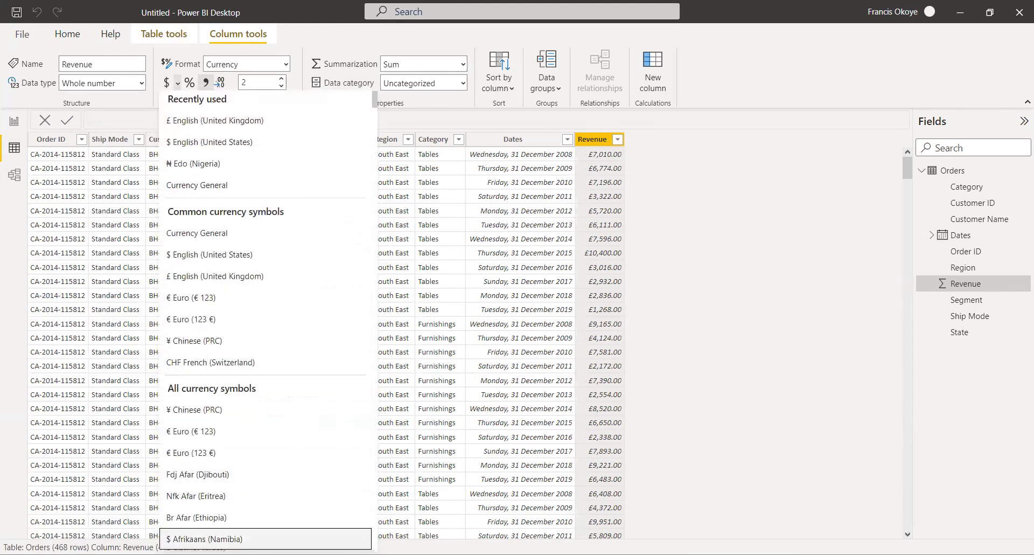
left_click(196, 164)
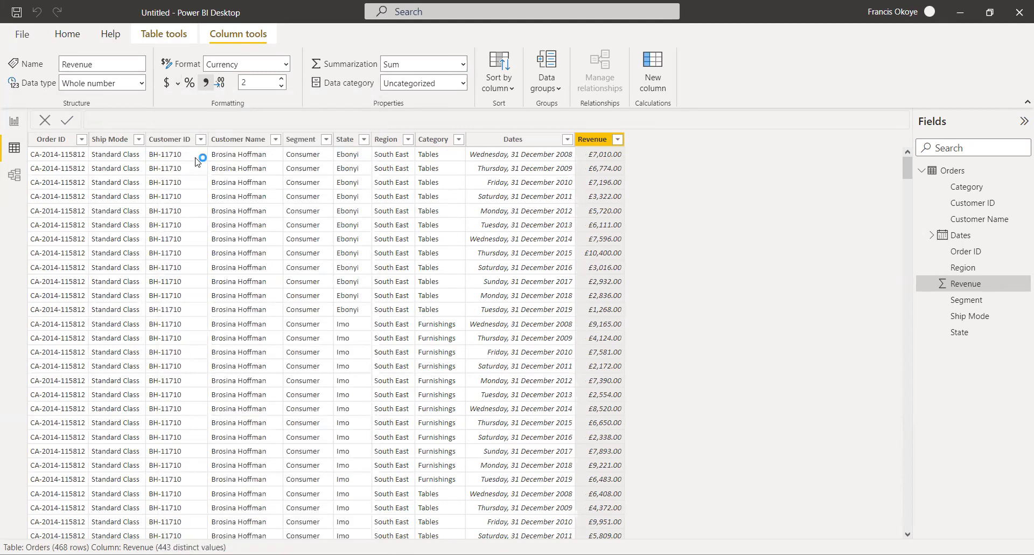
Try the Percentage display format on the Revenue column.
left_click(286, 64)
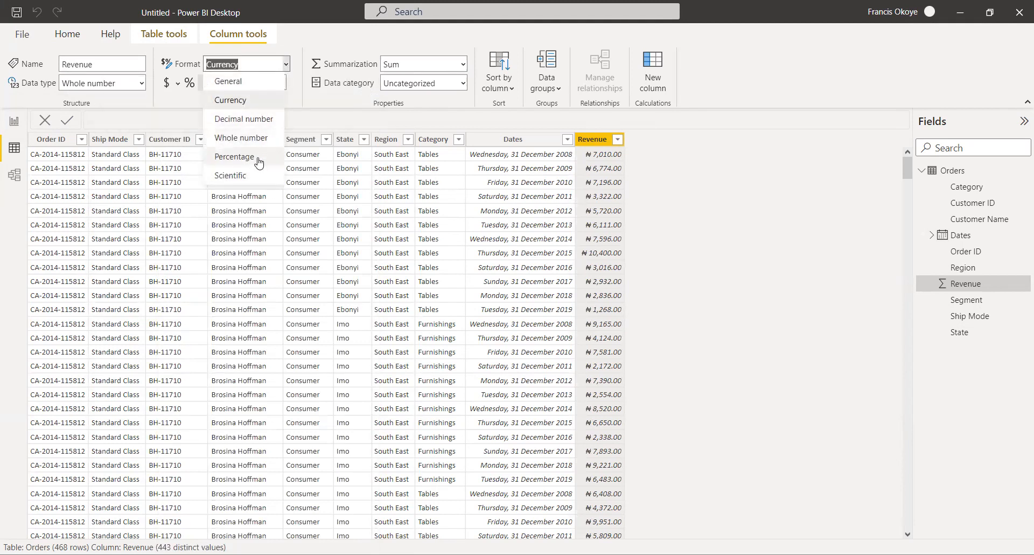
key("Escape")
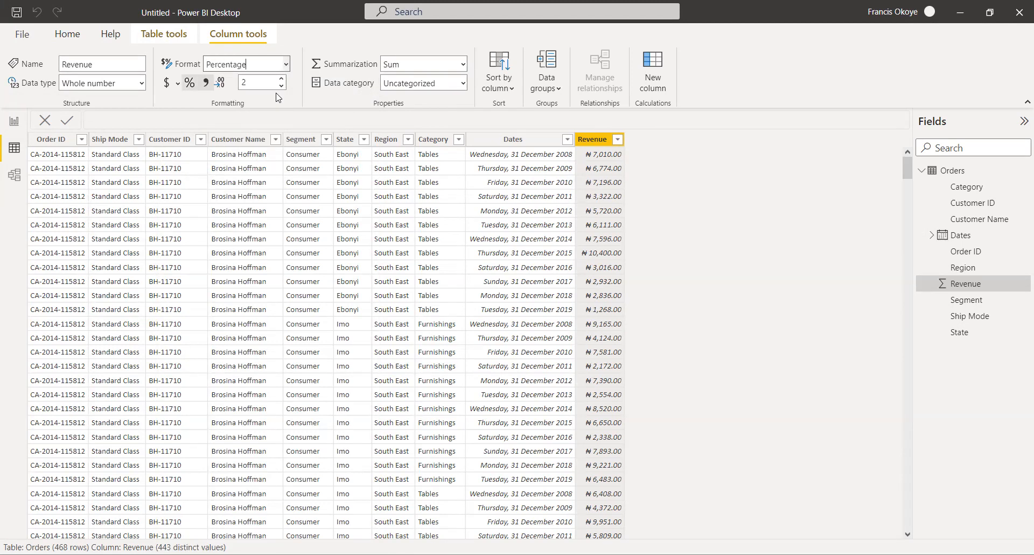
key("Return")
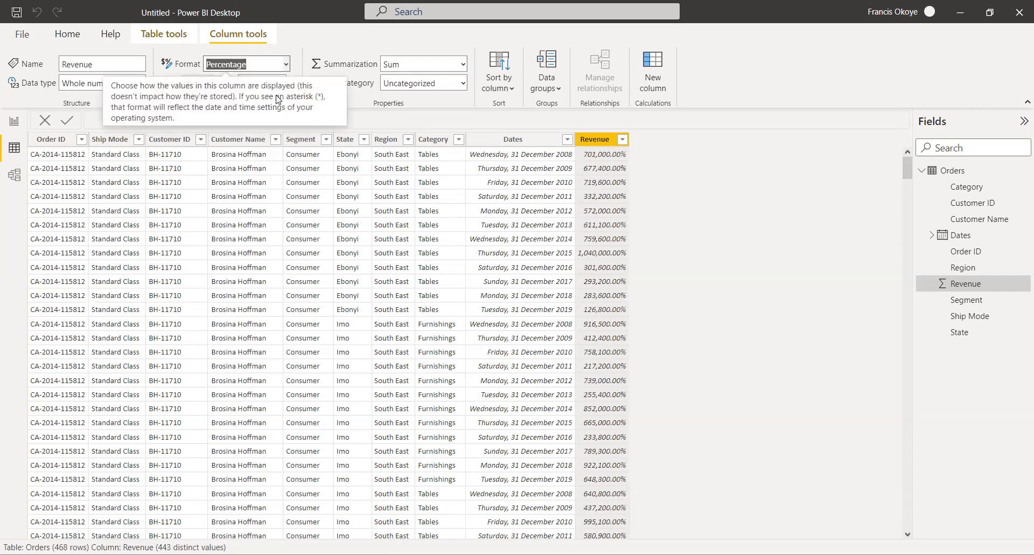
Set the Revenue column's format to Currency with the ₦ Edo (Nigeria) symbol.
left_click(286, 64)
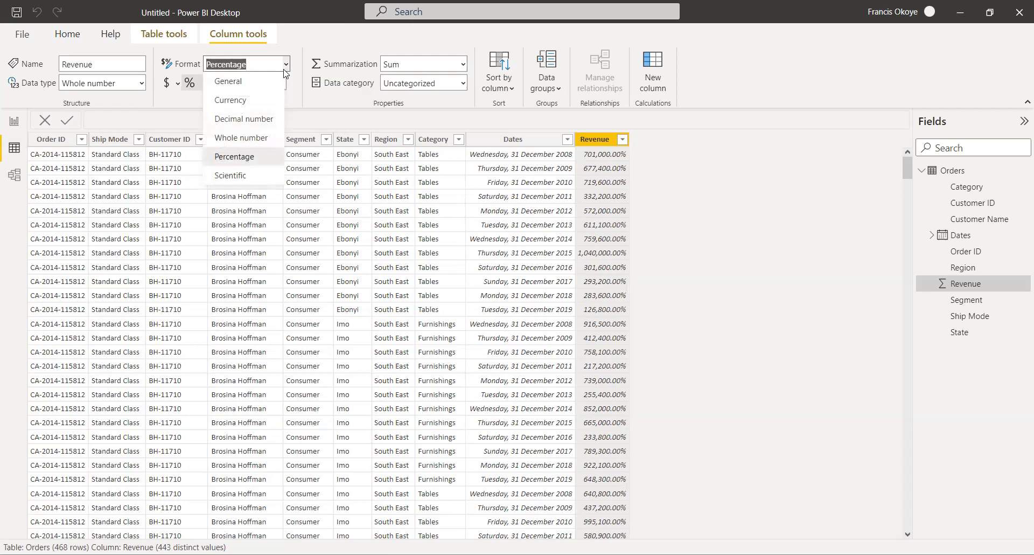
key("Escape")
type("Currency")
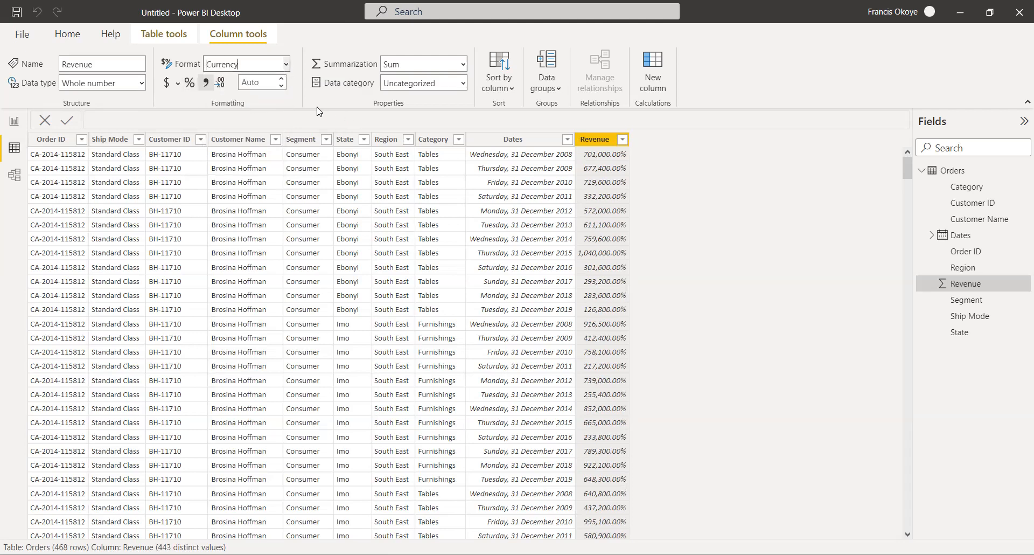
key("Return")
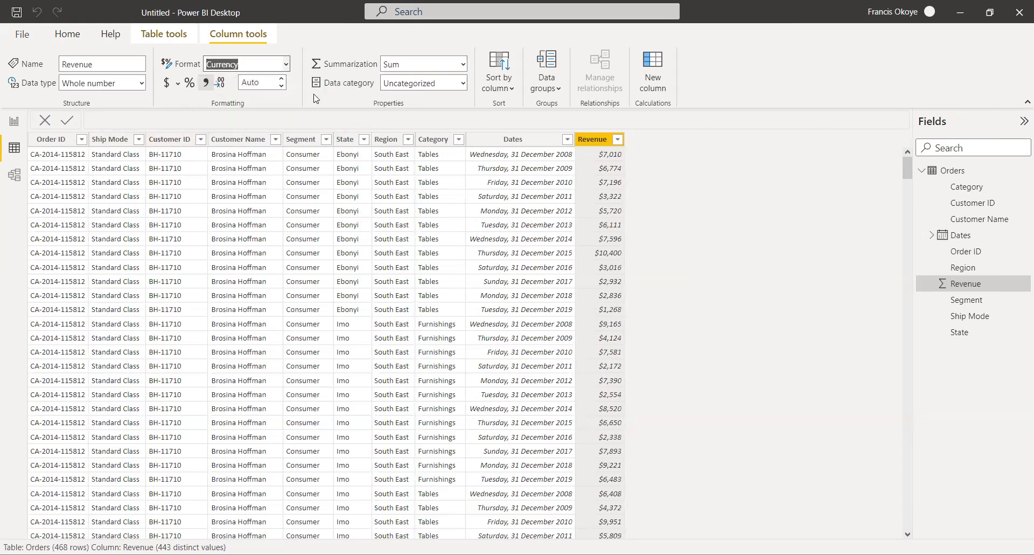
left_click(177, 84)
left_click(186, 141)
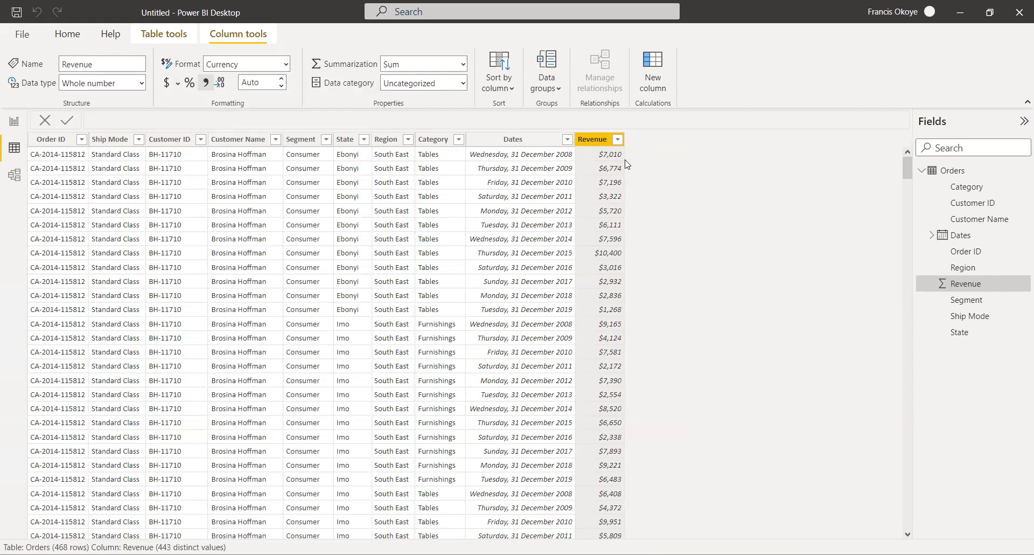
Return to the report view and widen the Revenue by Category chart slightly.
left_click(15, 122)
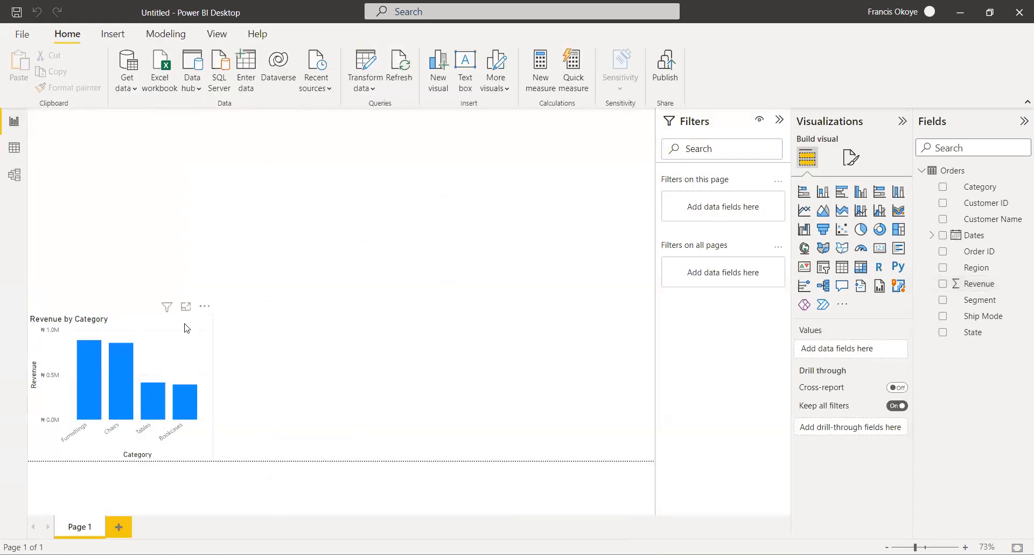
left_click(208, 327)
left_click_drag(213, 387, 211, 361)
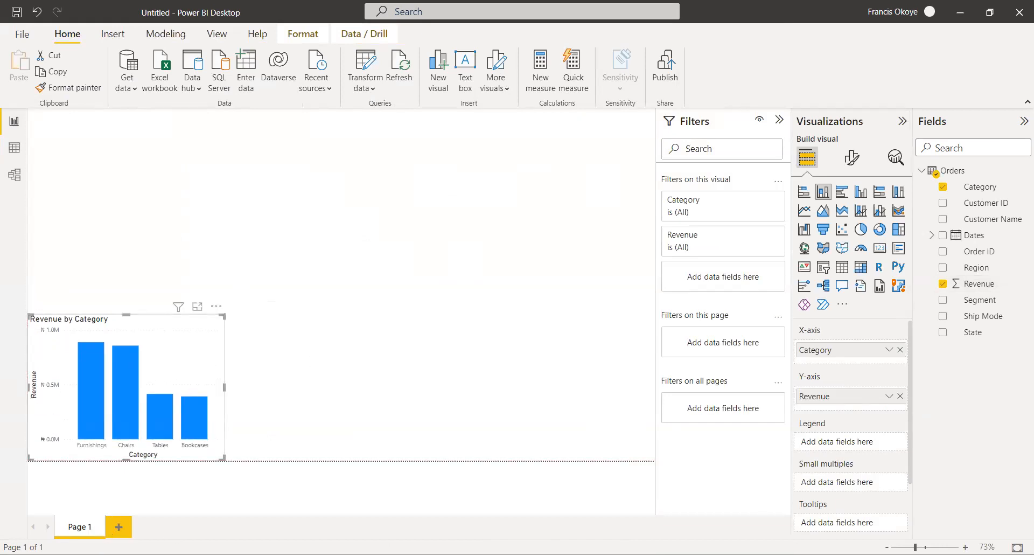
Rename the Page 1 report page as Revenue Report.
double_click(82, 527)
type("Revenue Report")
key("Return")
left_click(405, 400)
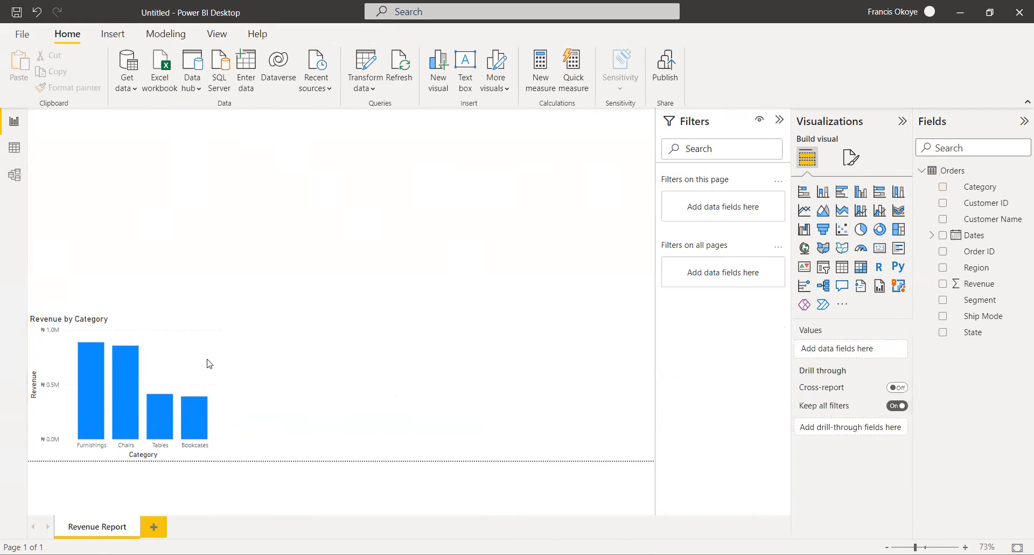
Change the Orders query's Dates column to the Date type in Power Query Editor, then close and apply the changes.
left_click(154, 338)
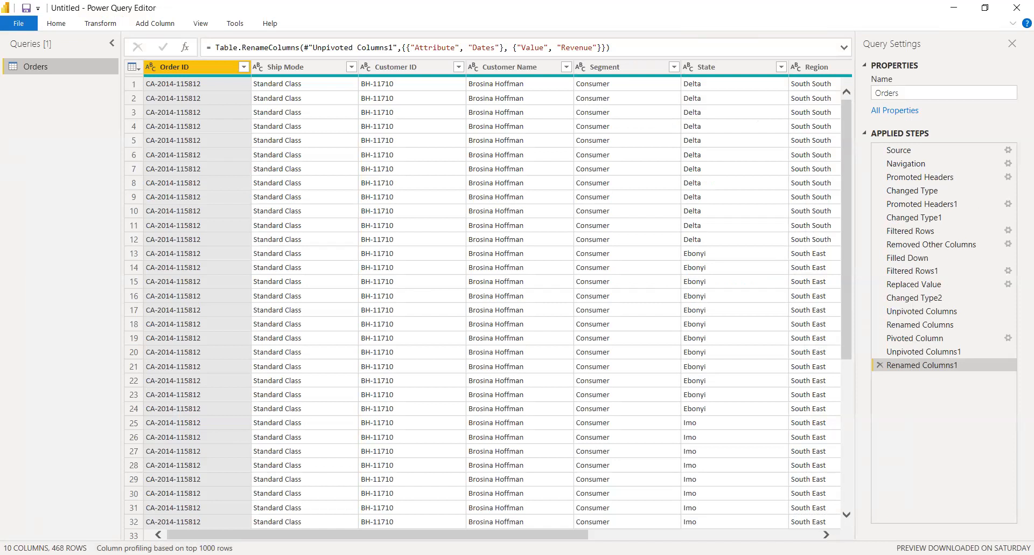
left_click_drag(406, 535, 447, 536)
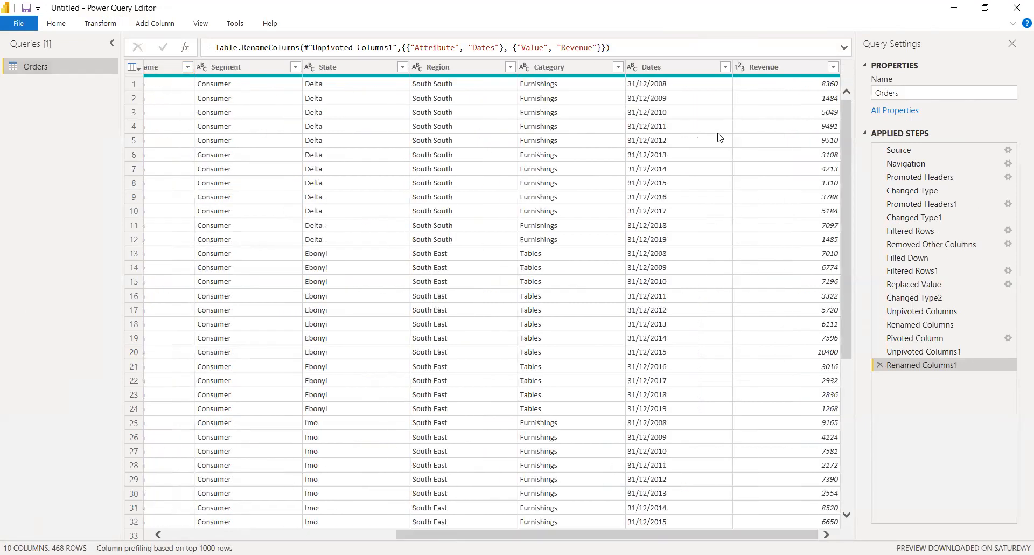
left_click(633, 67)
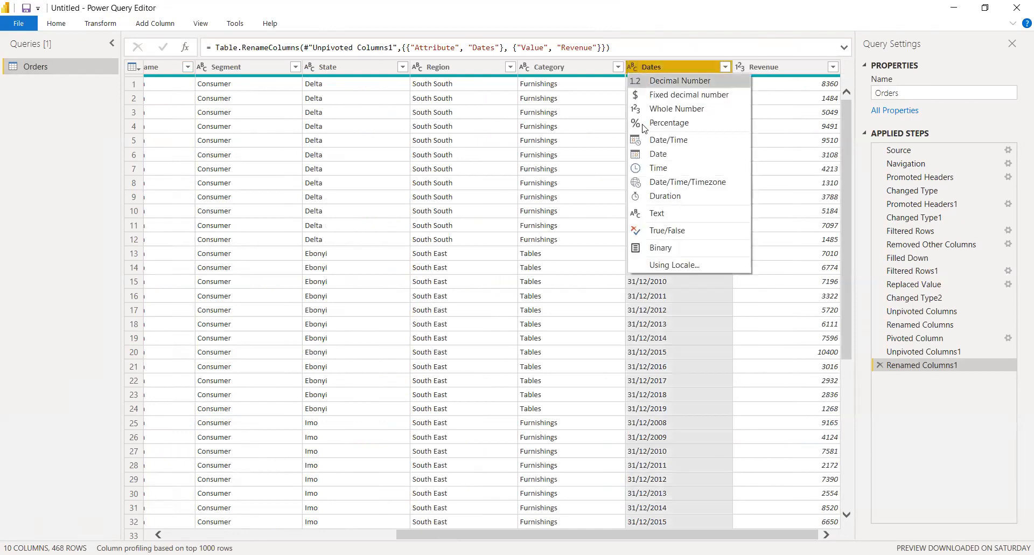
left_click(648, 155)
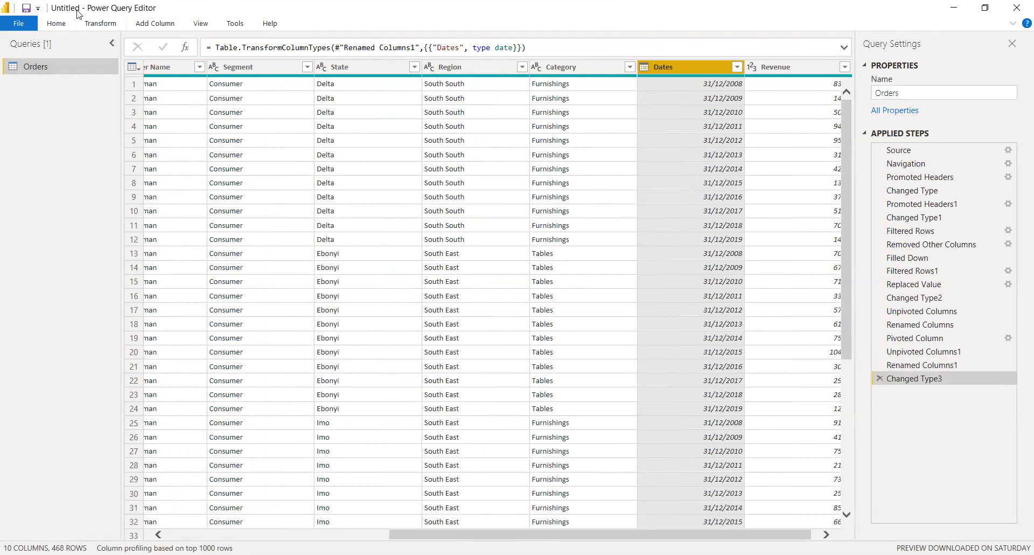
left_click(22, 24)
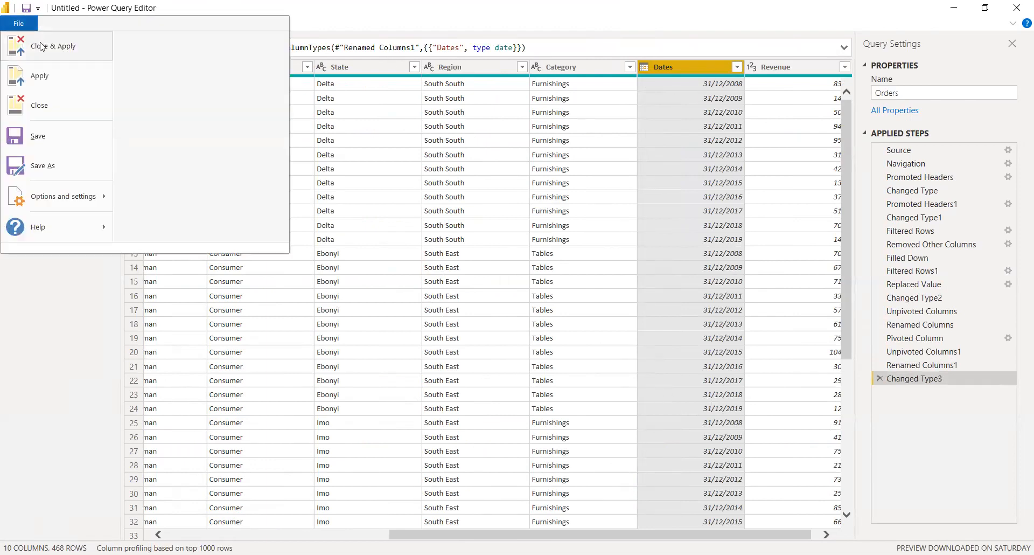
left_click(40, 46)
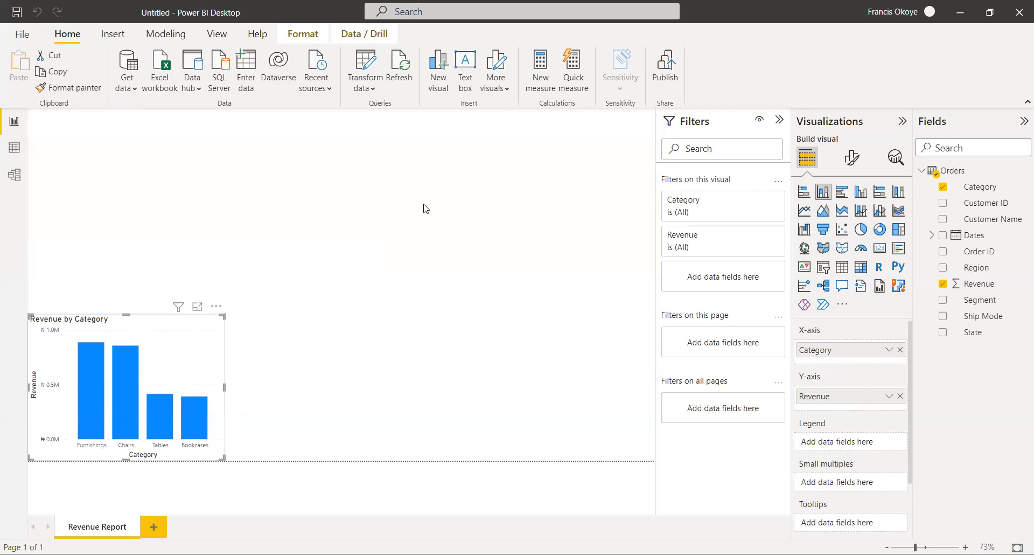
Try renaming the Orders table as Customers and restore the name Orders.
left_click(969, 171)
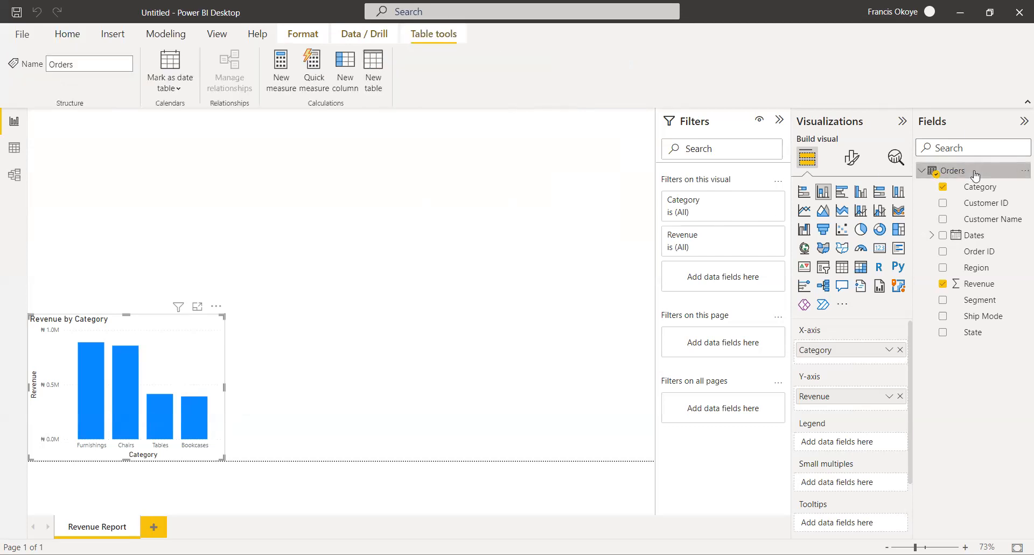
double_click(972, 169)
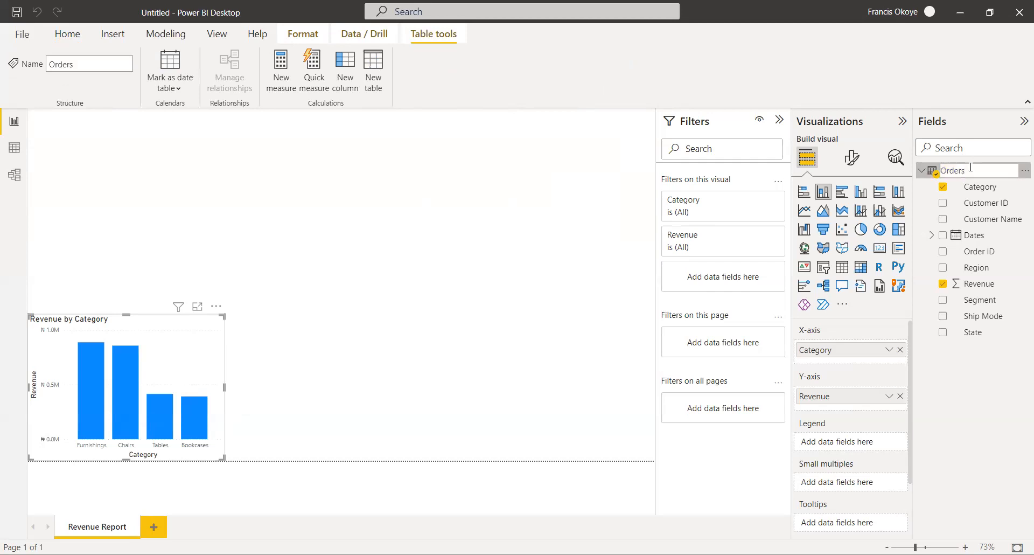
key("Return")
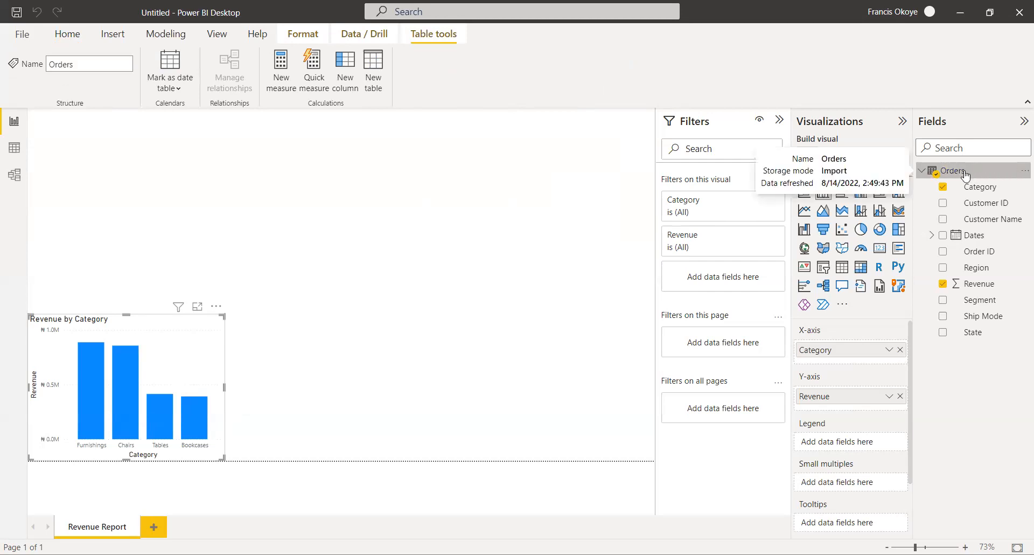
double_click(969, 170)
type("Cuso")
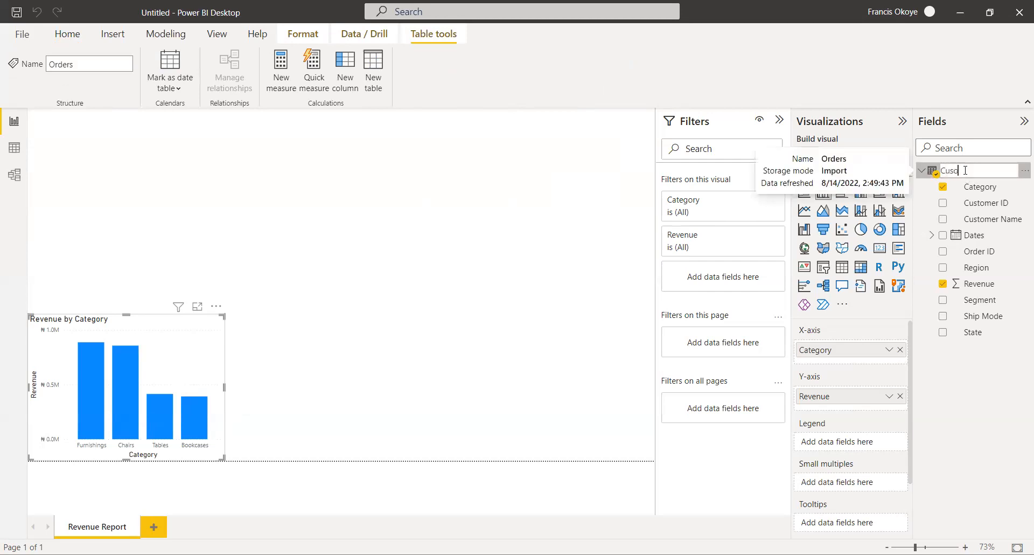
key("BackSpace")
type("tomers")
key("Return")
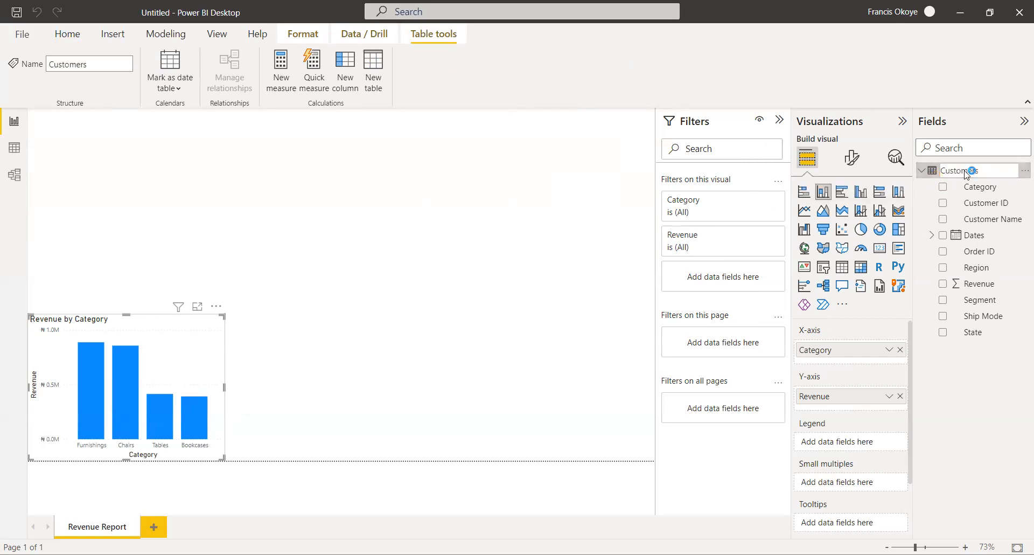
double_click(964, 171)
type("Orders")
key("Return")
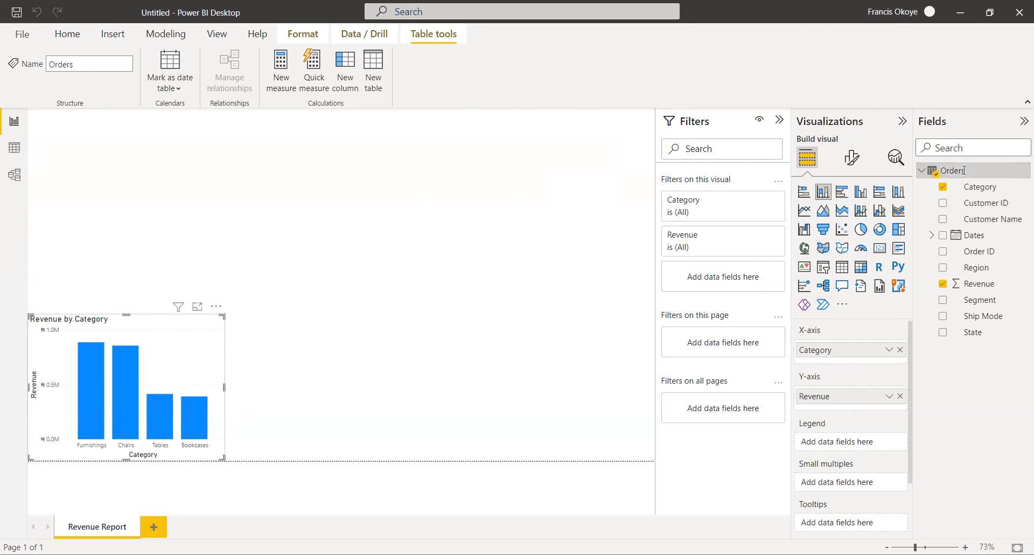
Enlarge the Revenue by Category chart, mainly in width and slightly in height.
left_click_drag(191, 385, 295, 397)
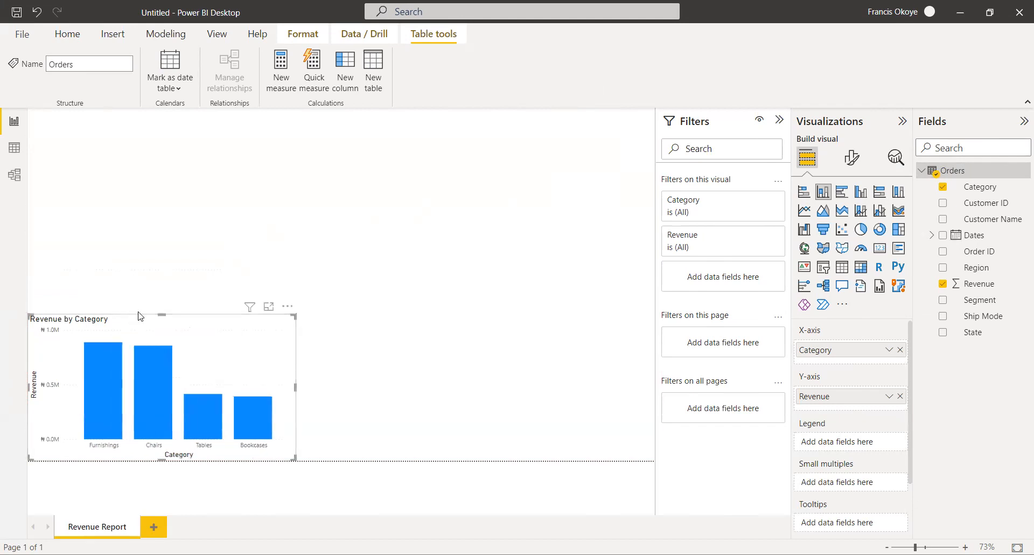
mouse_move(160, 314)
left_mouse_down()
mouse_move(160, 264)
mouse_move(160, 310)
left_mouse_up()
left_click(210, 182)
left_click(189, 282)
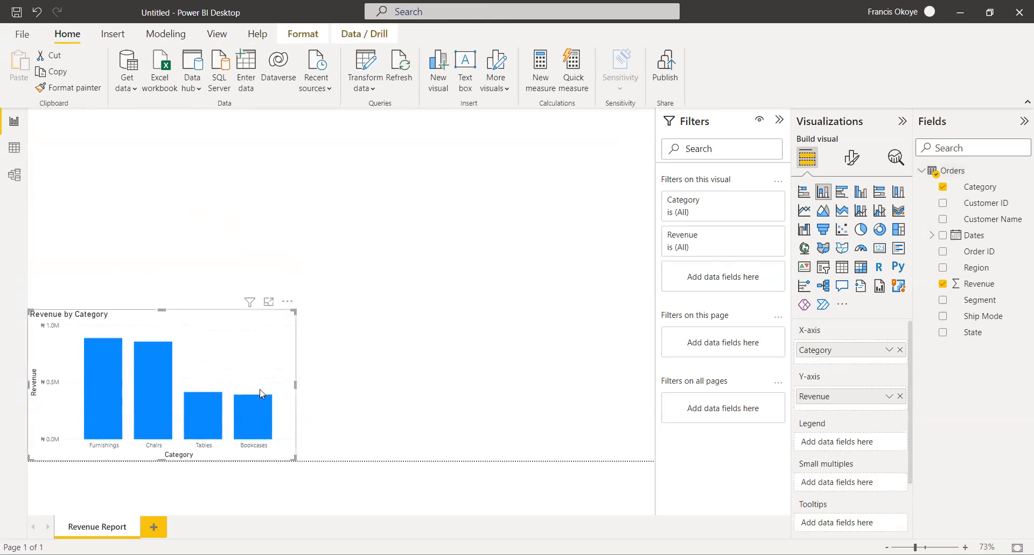
Reduce the Revenue by Category chart's width and height to about a third of the page width, leaving space beside it.
left_click_drag(295, 384, 232, 389)
left_click(277, 365)
left_click(197, 327)
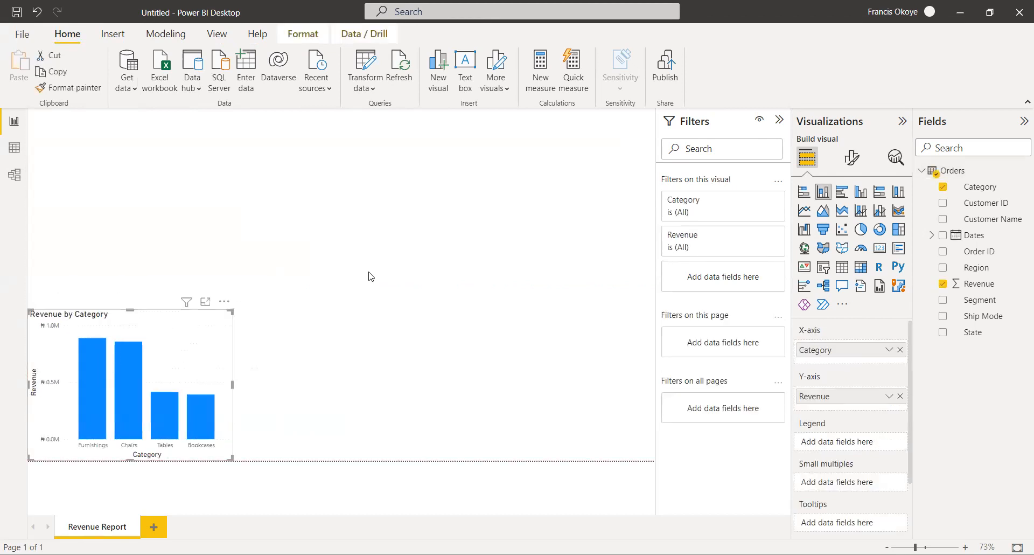
left_click(221, 275)
left_click(196, 350)
left_click_drag(128, 307, 127, 326)
left_click(155, 289)
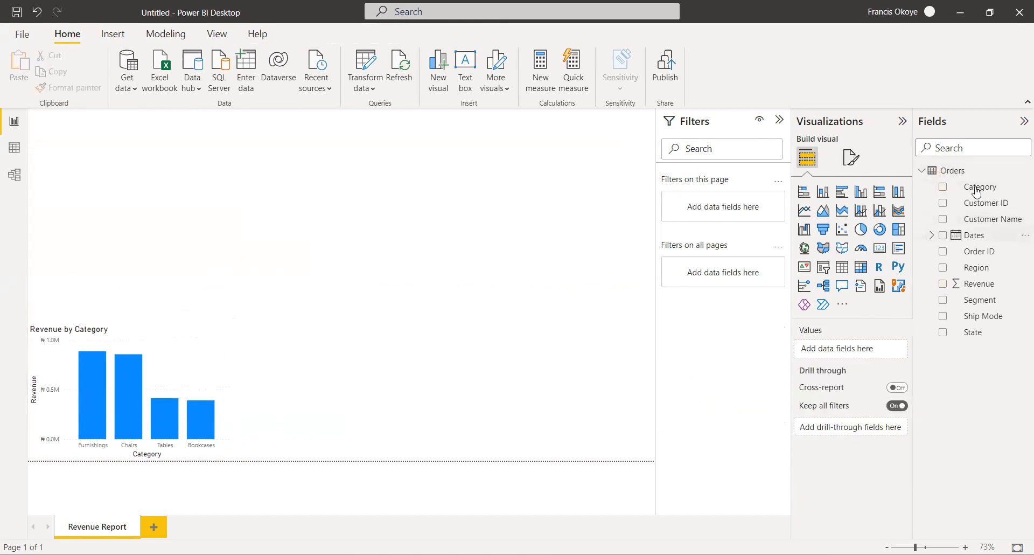
Create a donut chart of Revenue by Segment beside the Revenue by Category chart.
left_click_drag(964, 199, 1004, 327)
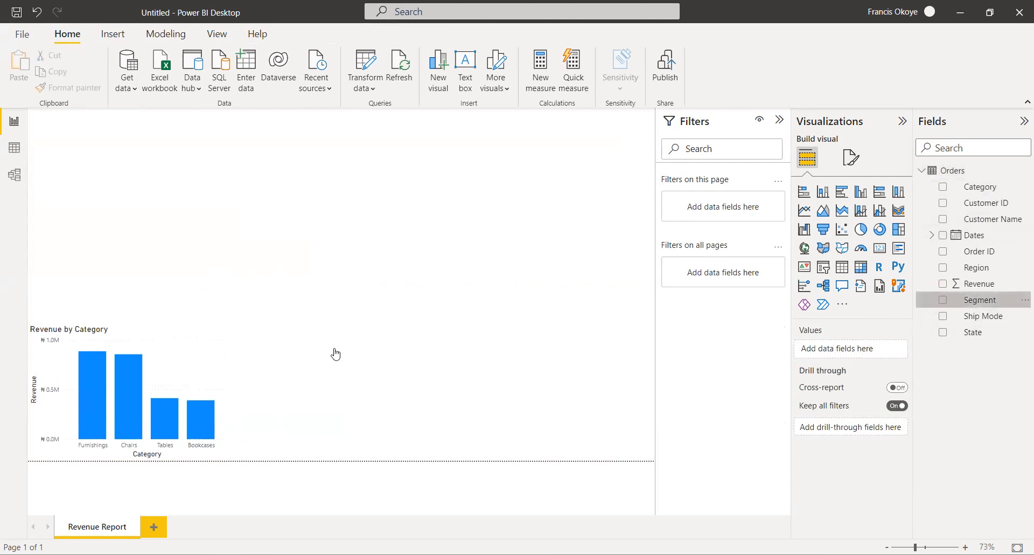
left_click_drag(336, 354, 336, 354)
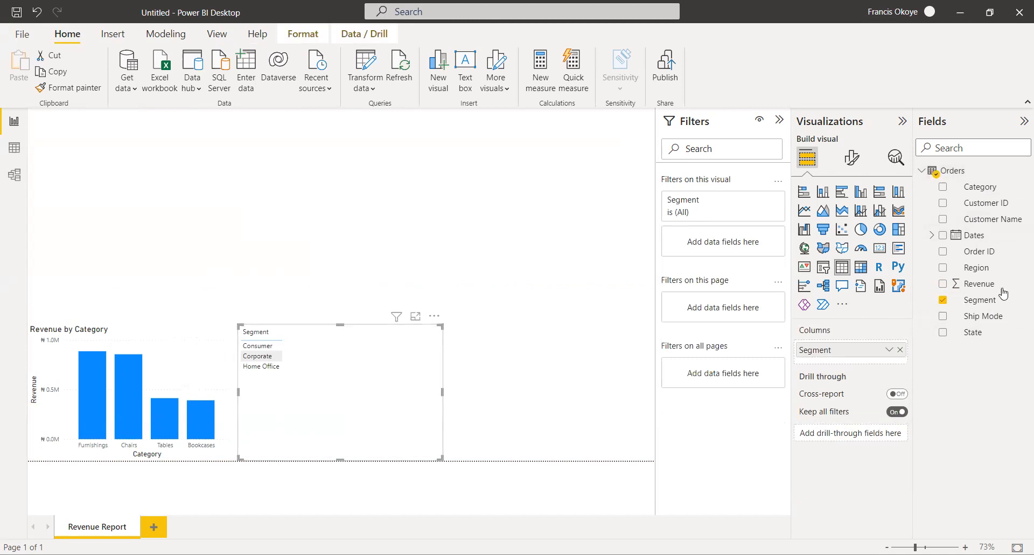
left_click_drag(985, 285, 399, 372)
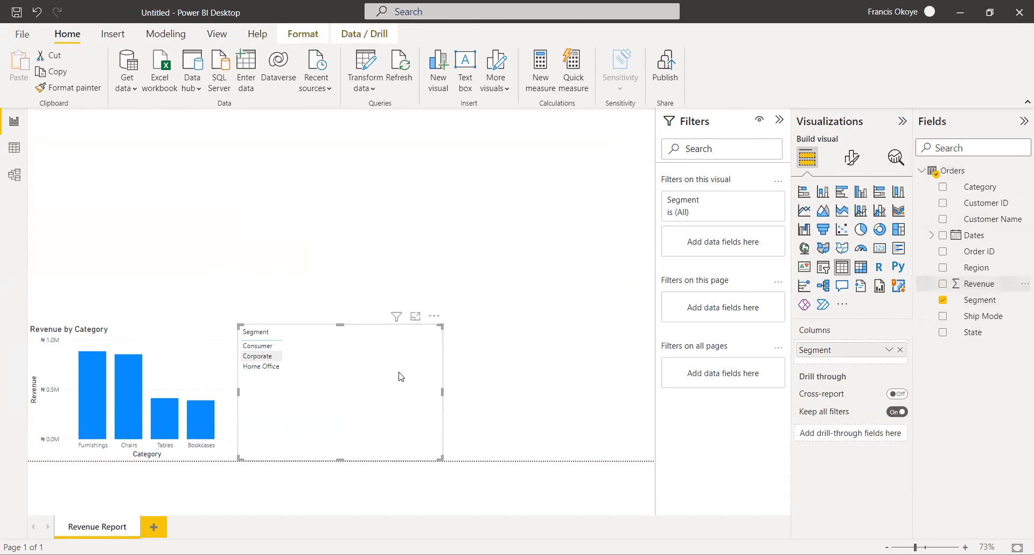
left_click(880, 230)
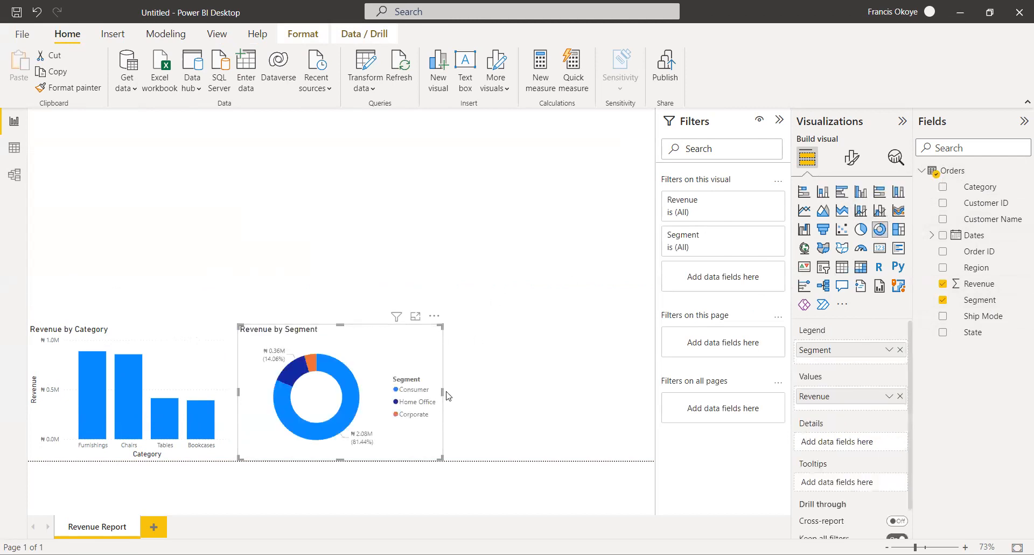
Adjust the width and position of the Revenue by Segment donut chart beside the Revenue by Category chart.
left_click(468, 389)
left_click(439, 388)
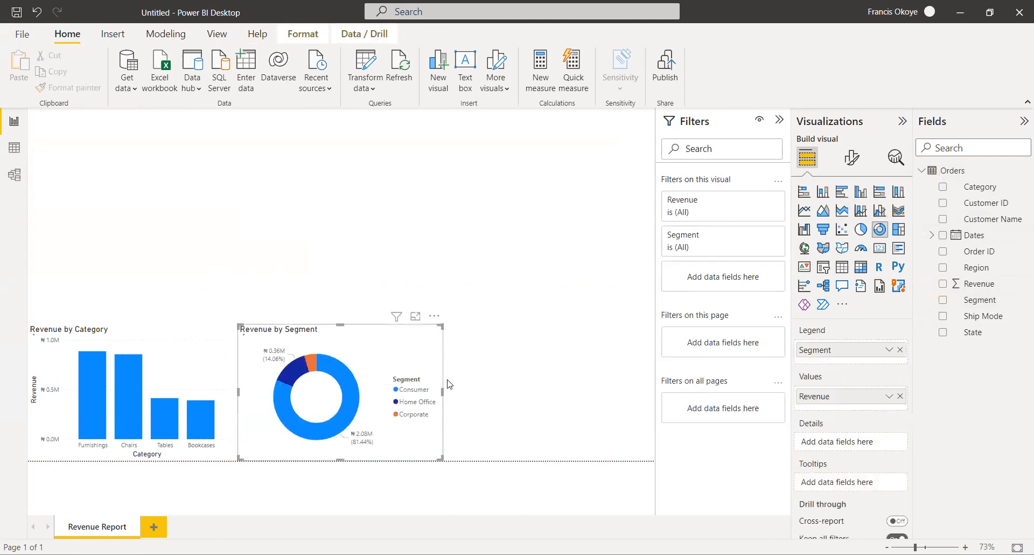
left_click_drag(443, 392, 464, 388)
left_click_drag(428, 344, 443, 344)
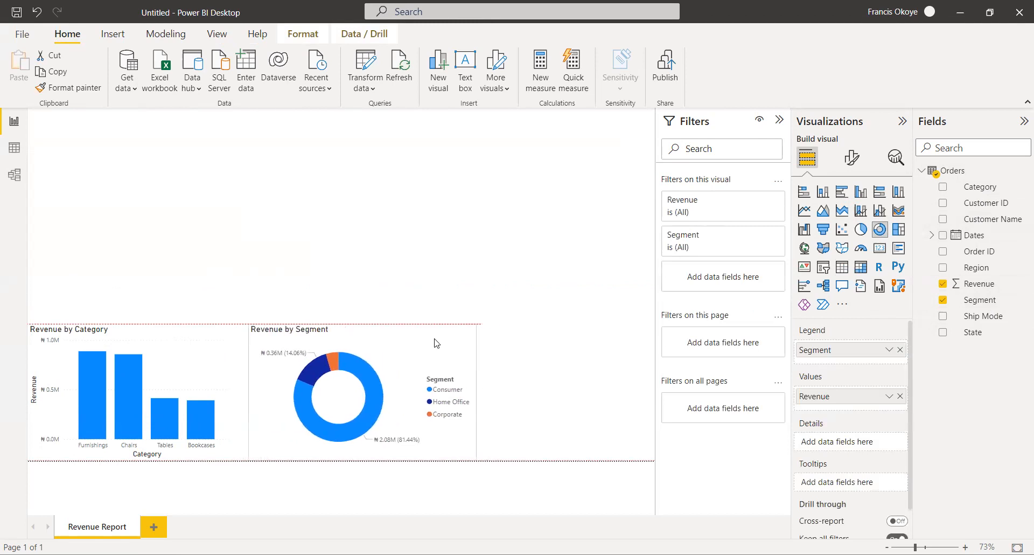
left_click(535, 362)
left_click(450, 361)
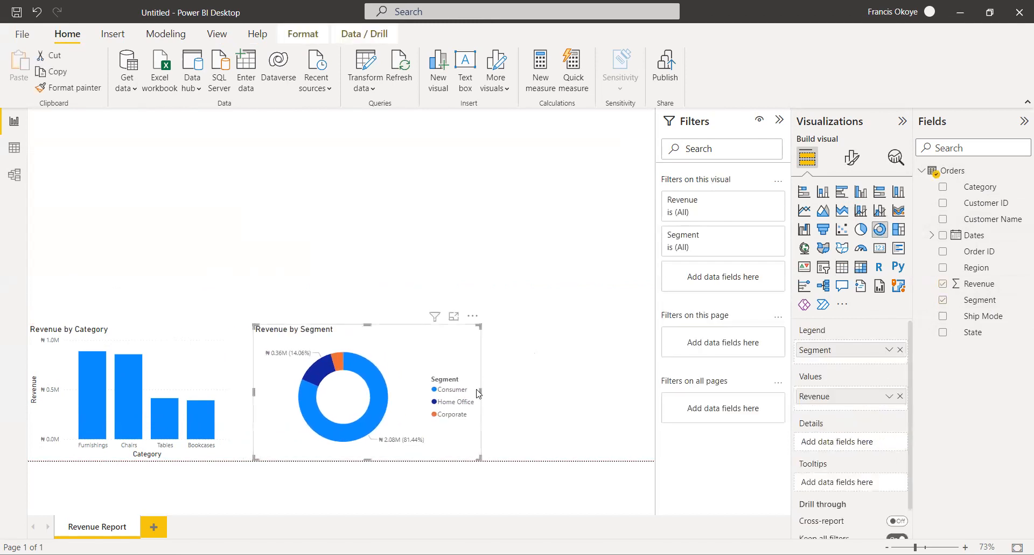
left_click_drag(483, 394, 445, 391)
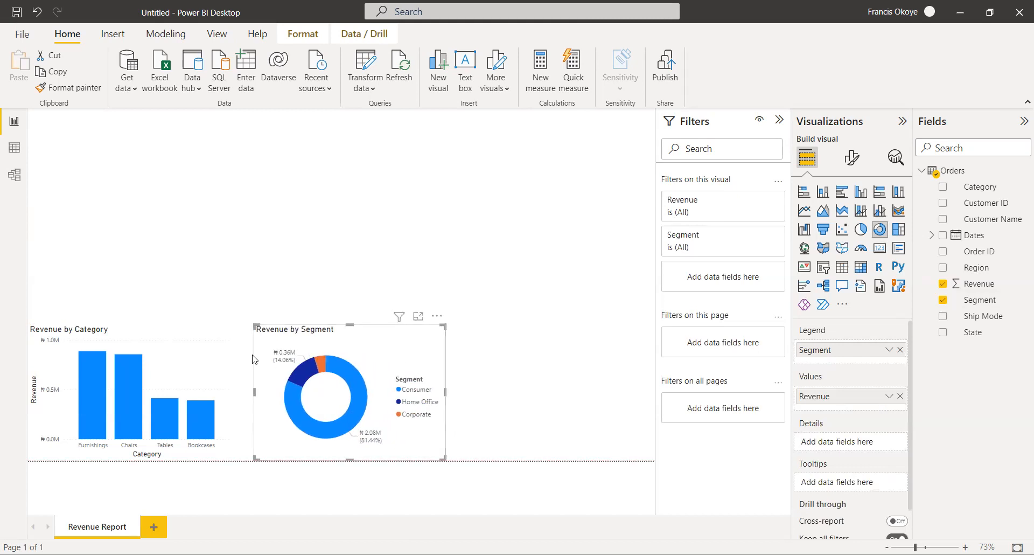
Delete the Revenue by Category and Revenue by Segment charts from the report page and collapse the Orders field list.
left_click(209, 348)
key("Delete")
left_click(409, 339)
key("Delete")
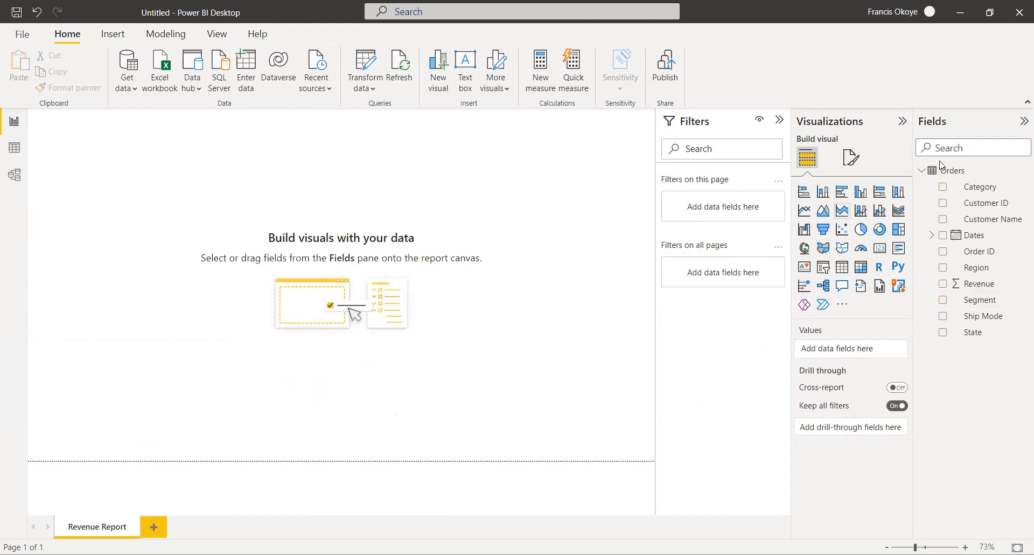
left_click(922, 172)
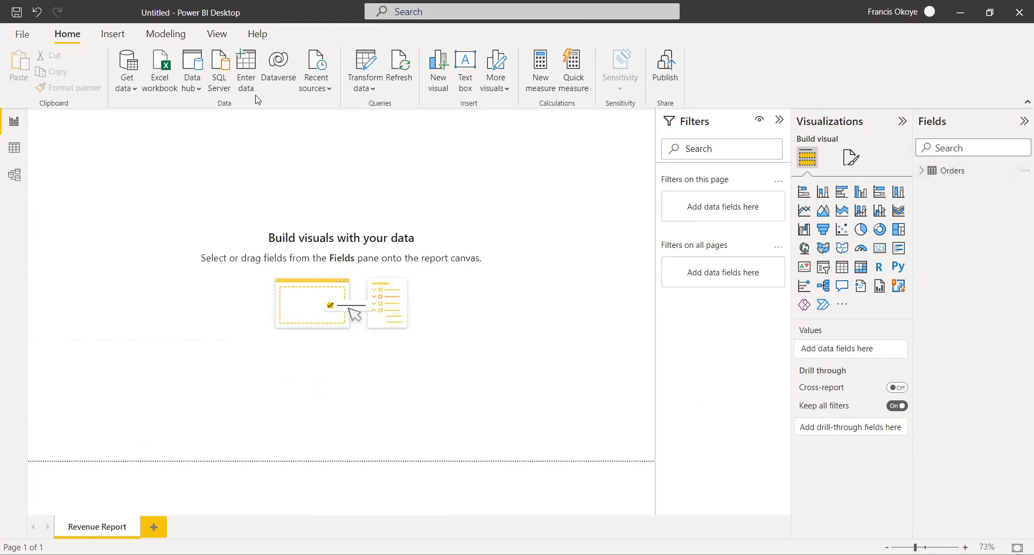
Start a manually entered table with a Group column holding A, B and C three times each, in that order.
left_click(247, 63)
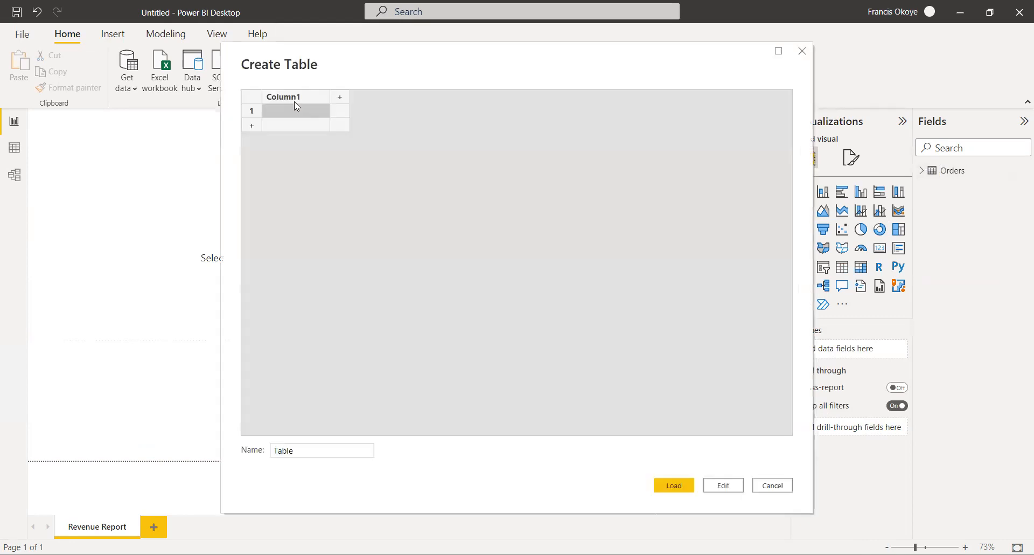
double_click(296, 101)
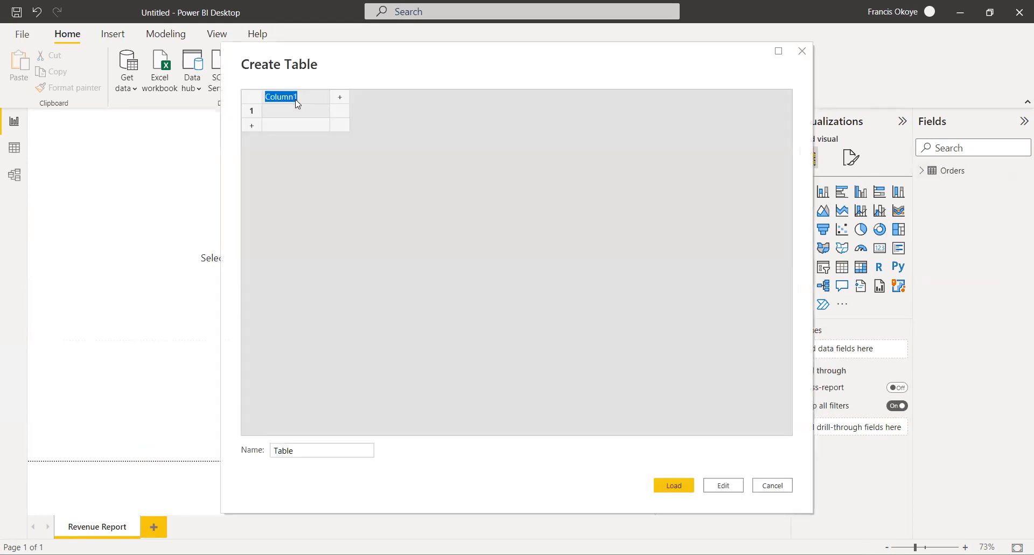
type("Group")
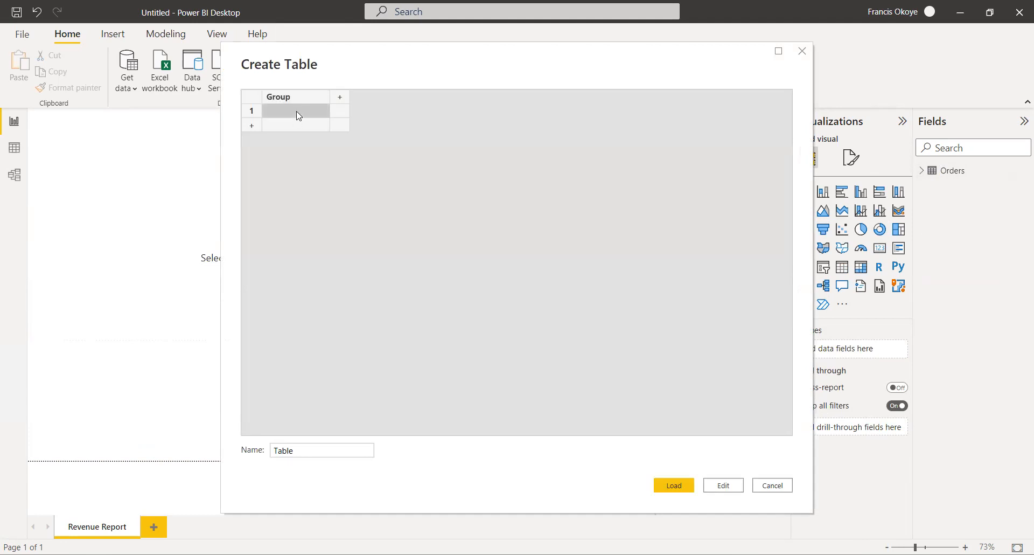
type("A")
key("Return")
type("A")
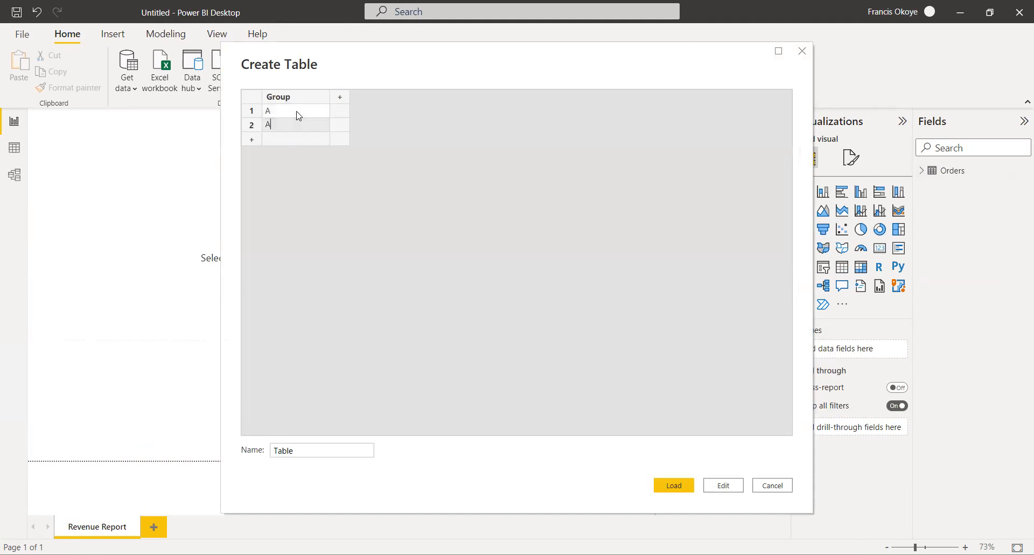
key("Return")
type("A")
key("Return")
type("B")
key("Return")
type("B")
key("Return")
type("B")
key("Return")
type("C")
key("Return")
type("C")
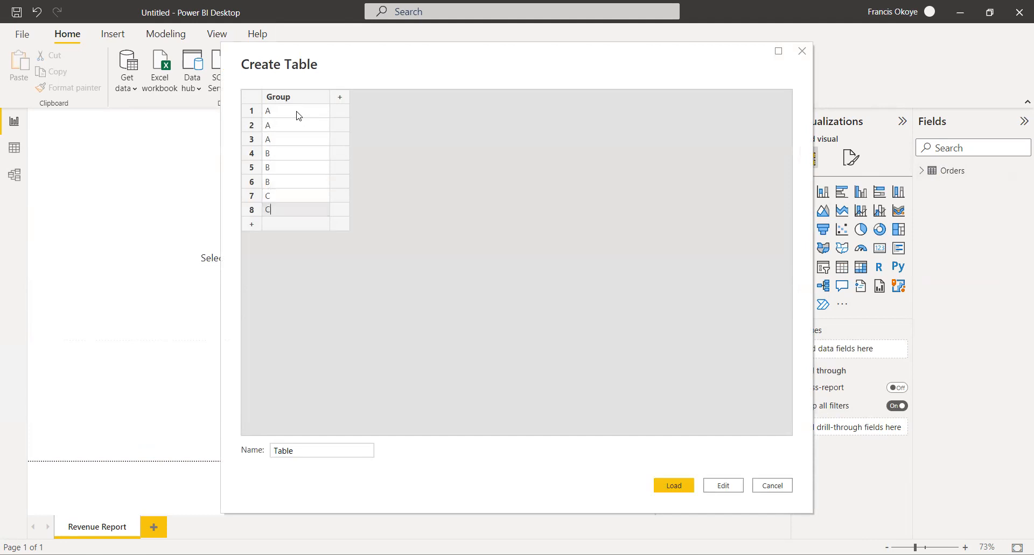
key("Return")
type("C")
Add a Revenue column with 1, 34, 4, 565, 77, 88, 909, 09 and 09, and load the table into the model.
left_click(340, 97)
type("reve")
key("BackSpace")
key("BackSpace")
key("BackSpace")
type("Reve")
key("BackSpace")
key("BackSpace")
key("BackSpace")
key("BackSpace")
type("Revenue")
left_click(361, 115)
type("1 34 4 565 77 88 909 09 0")
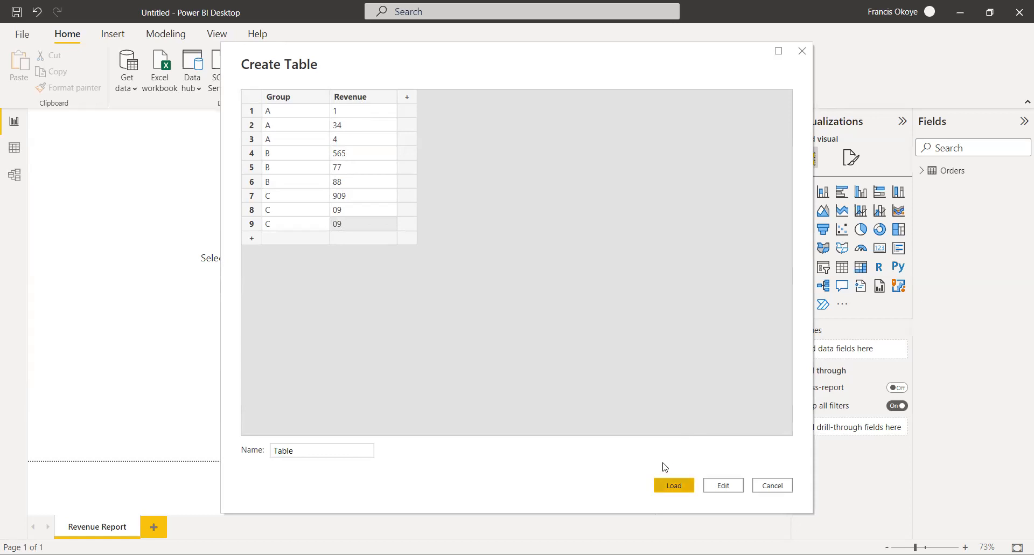
left_click(668, 484)
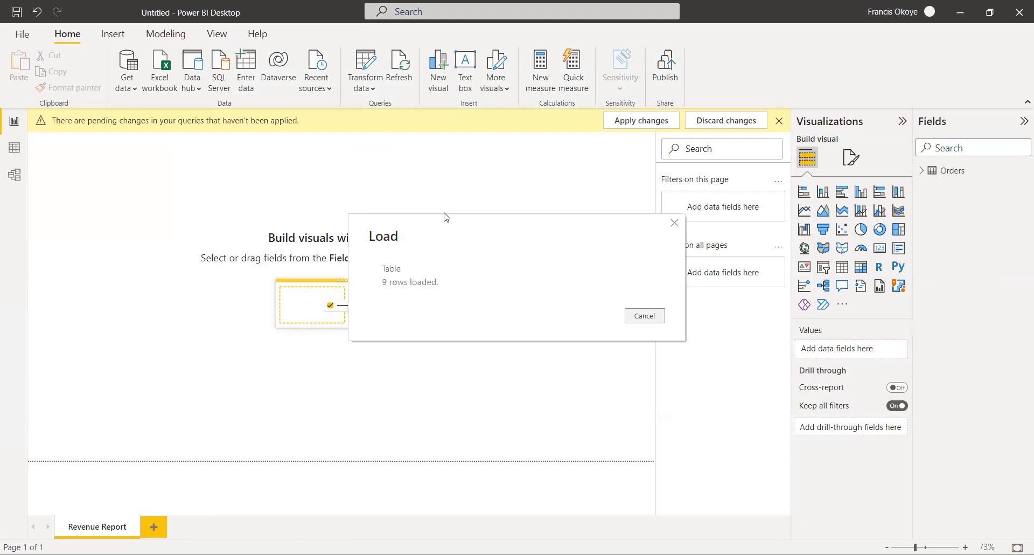
Create a donut chart of Revenue by Group from the manually entered table.
left_click(928, 192)
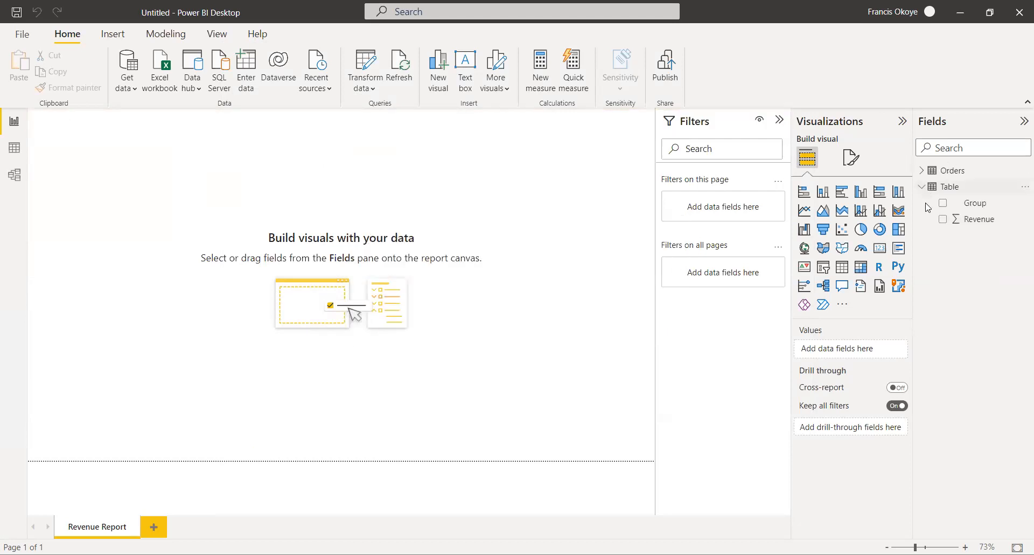
left_click_drag(973, 204, 279, 252)
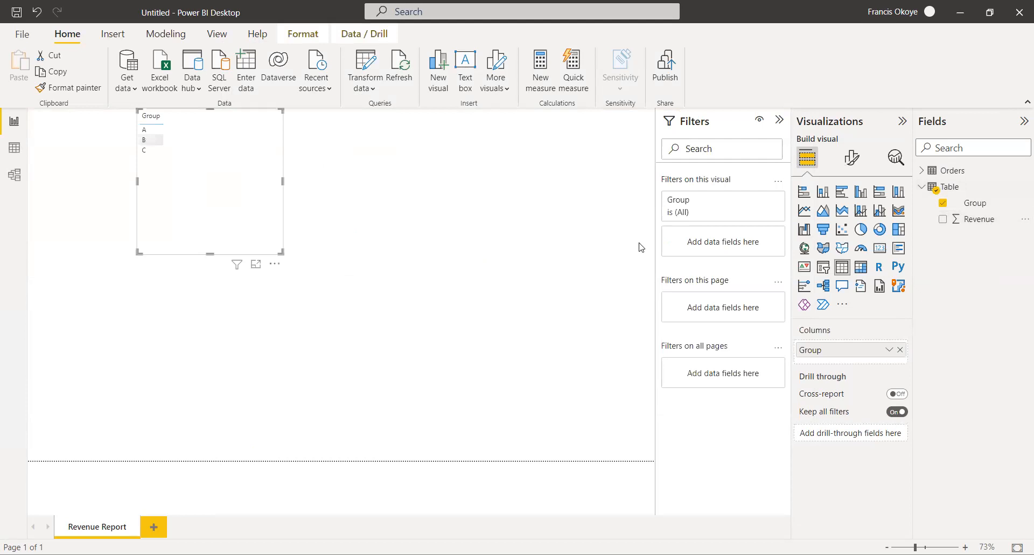
left_click(942, 219)
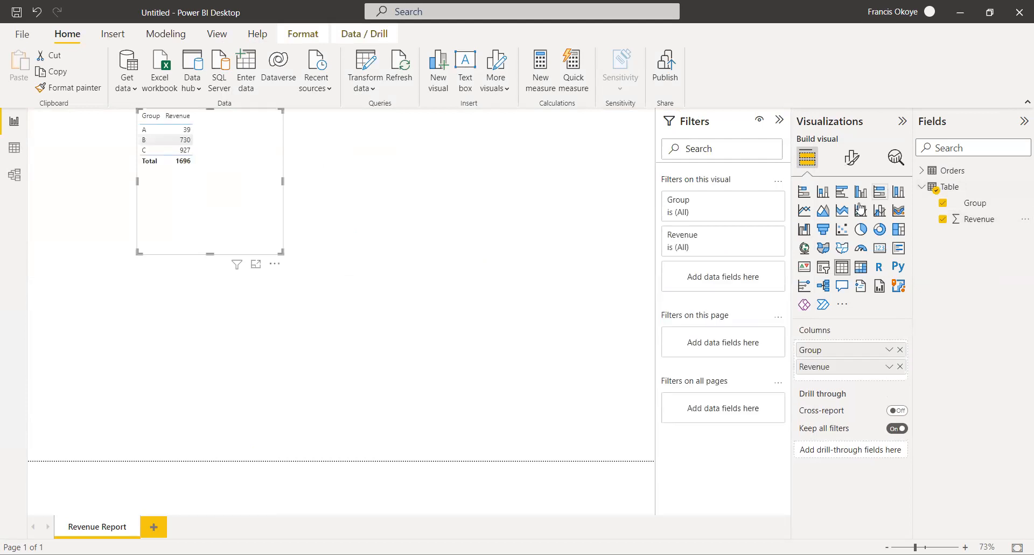
left_click(880, 229)
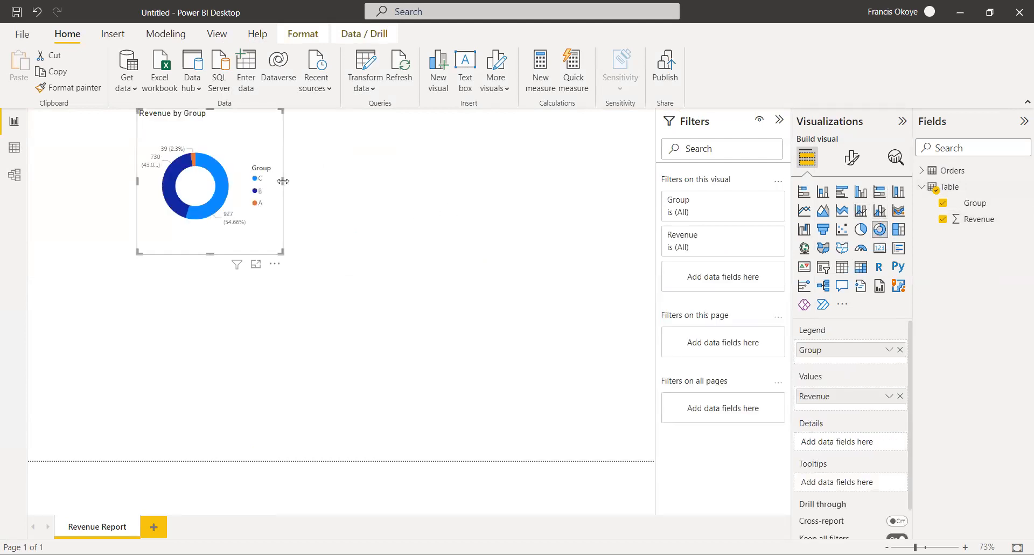
Try the Revenue by Group chart wider in the page's lower-left corner and delete it.
left_click_drag(283, 181, 362, 181)
left_click_drag(172, 251, 63, 457)
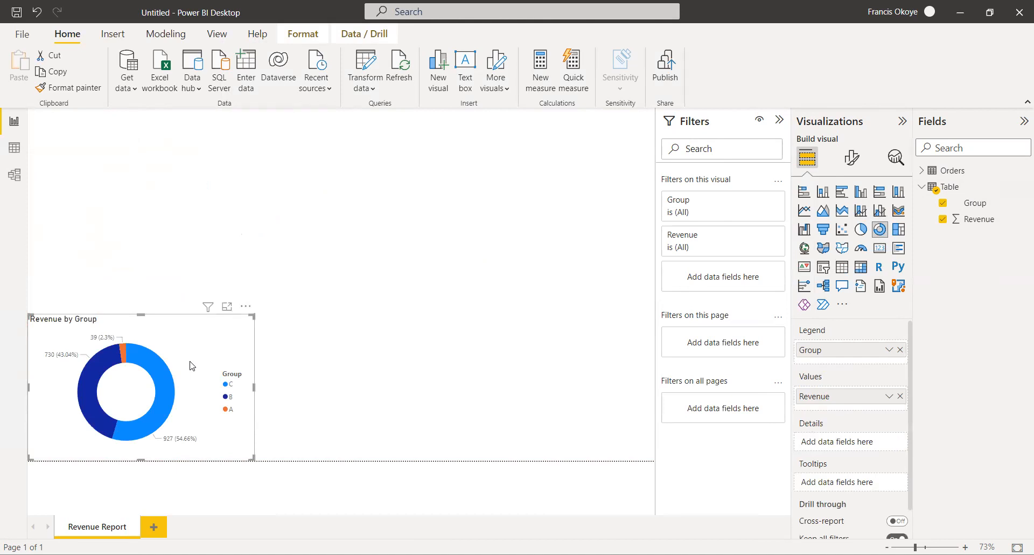
key("Delete")
Examine the Group and Revenue rows of the manually entered table in Data view and return to the report.
left_click(950, 188)
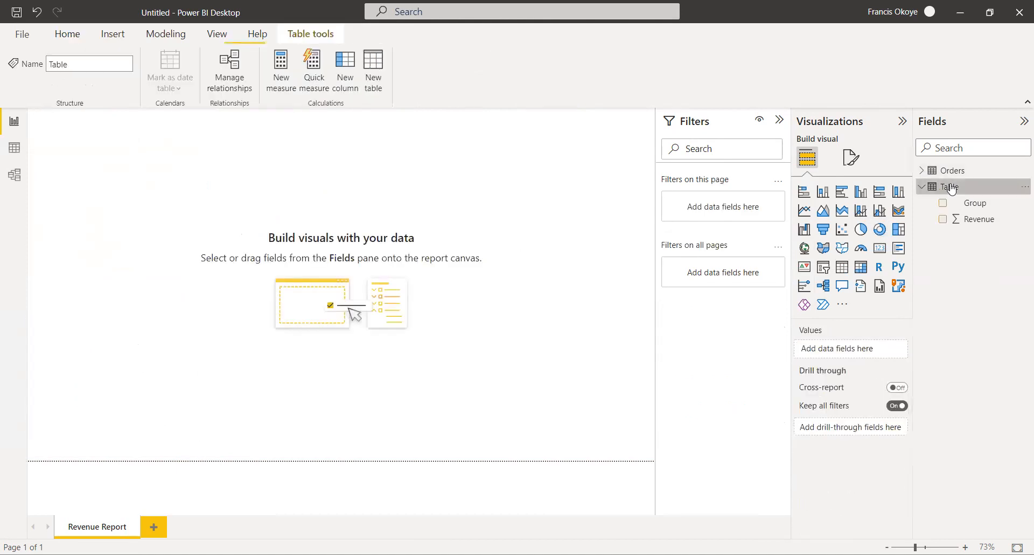
left_click(546, 194)
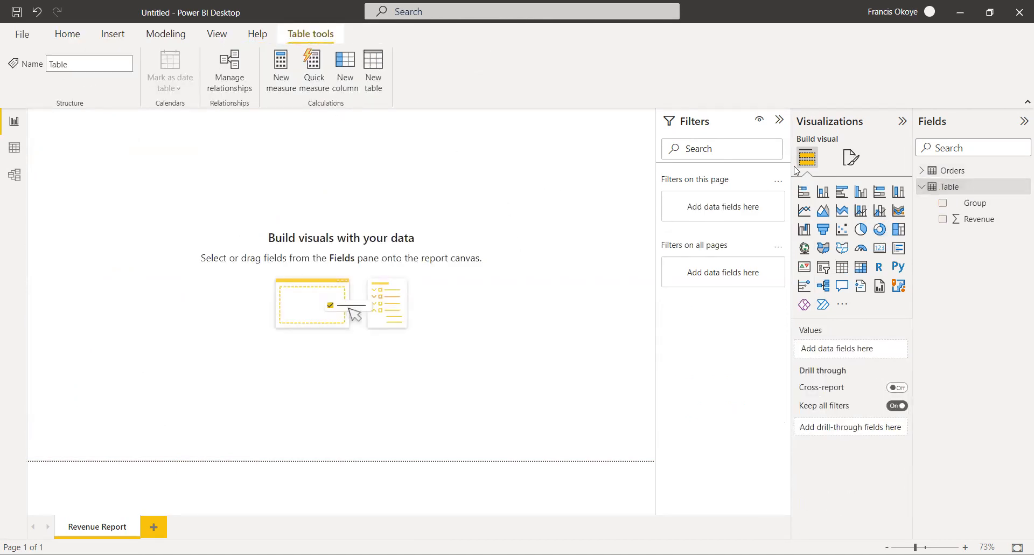
left_click(950, 188)
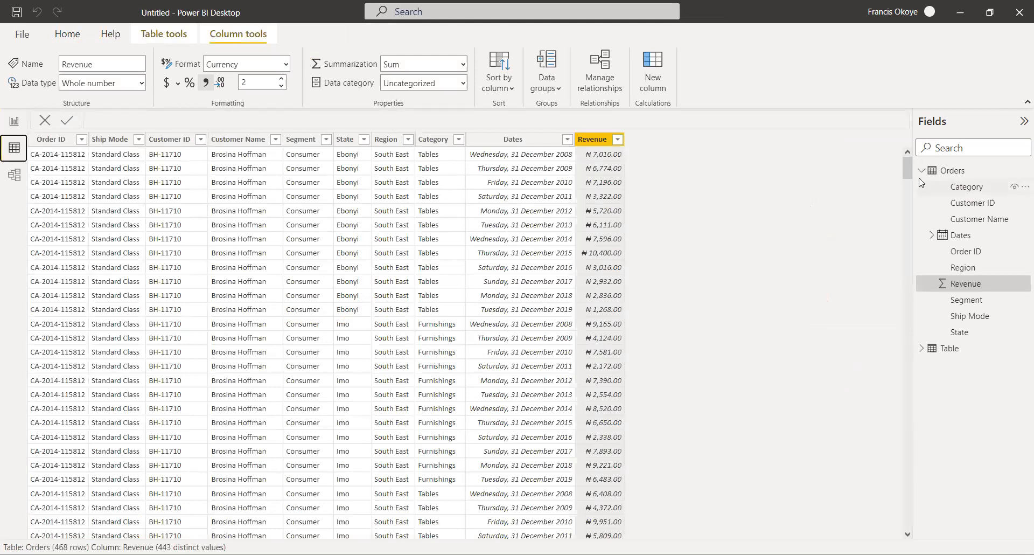
left_click(920, 183)
left_click(921, 171)
left_click(937, 189)
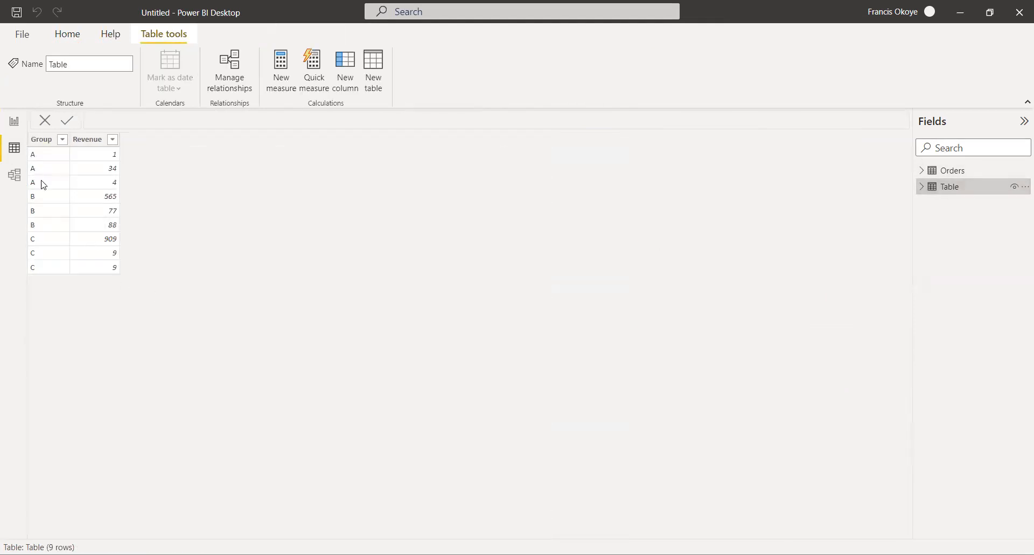
left_click(87, 168)
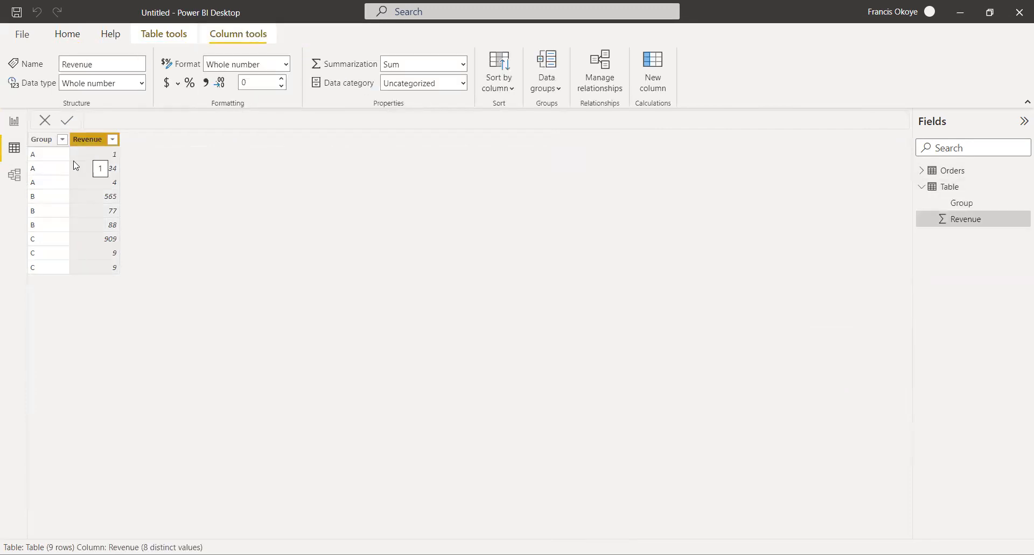
left_click(14, 121)
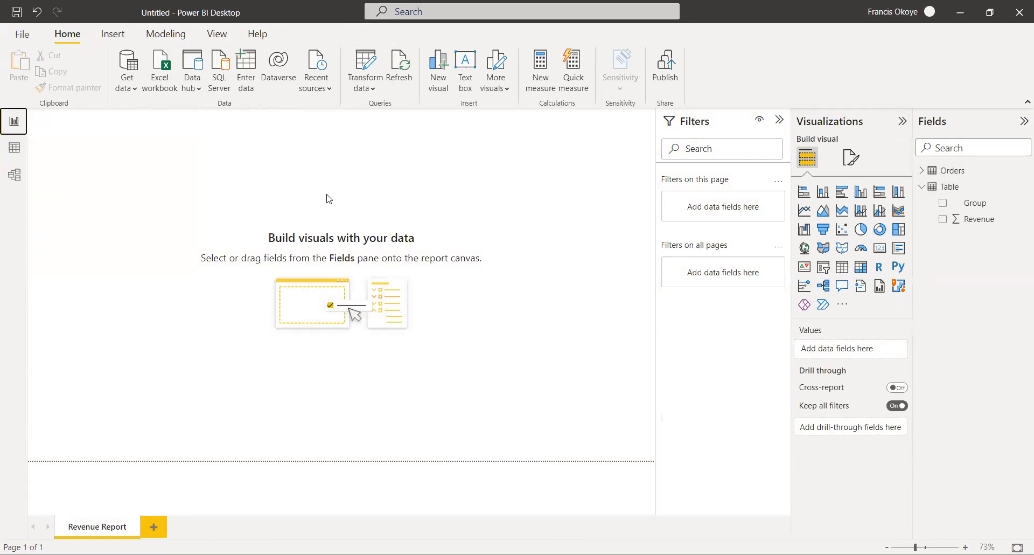
left_click(922, 187)
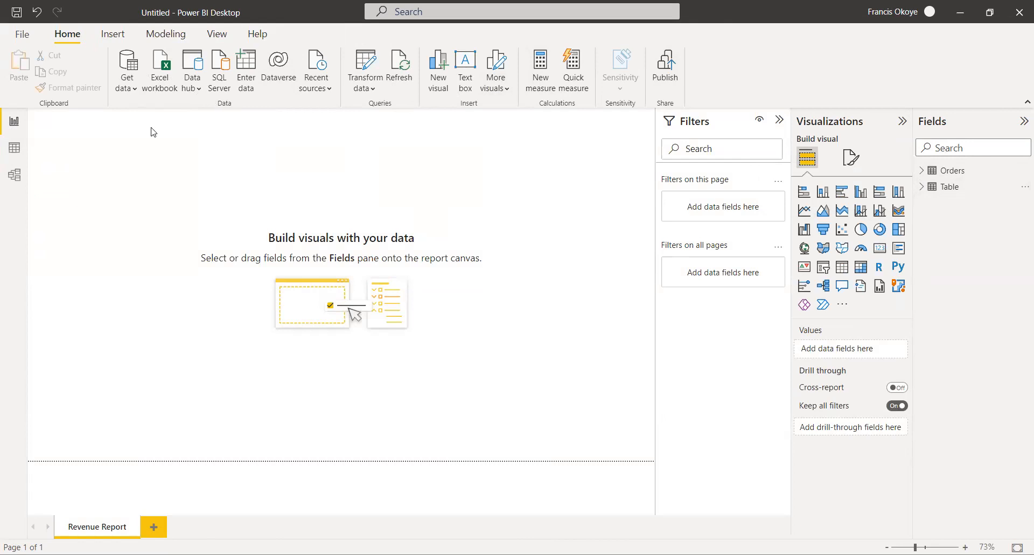
left_click(130, 90)
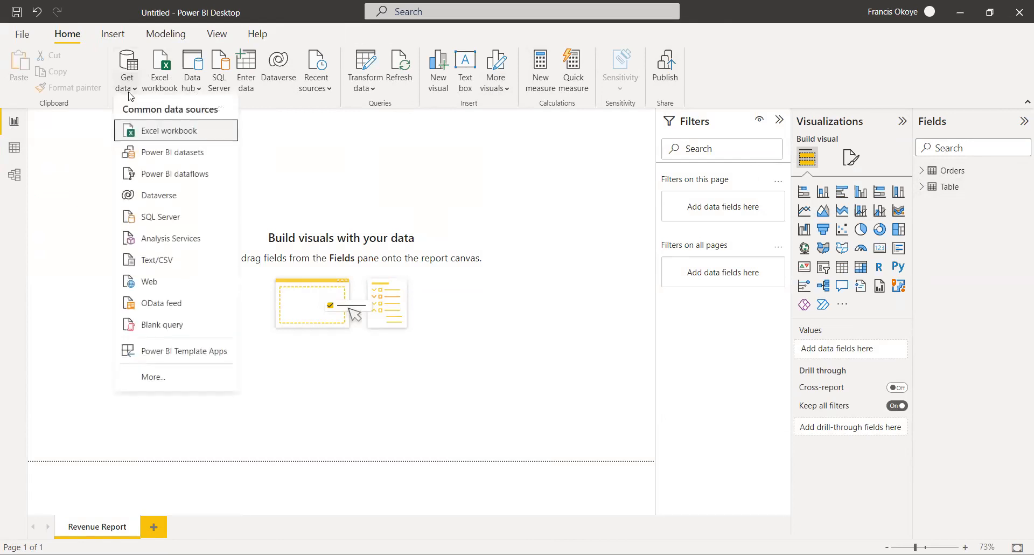
left_click(162, 282)
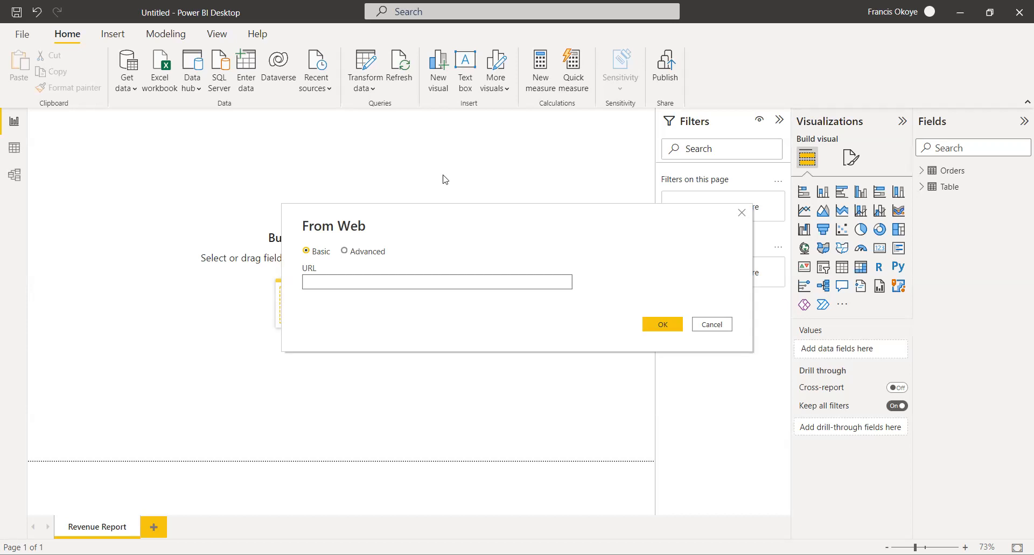
left_click(391, 288)
type("https://covid19.ncdc.gov.ng/")
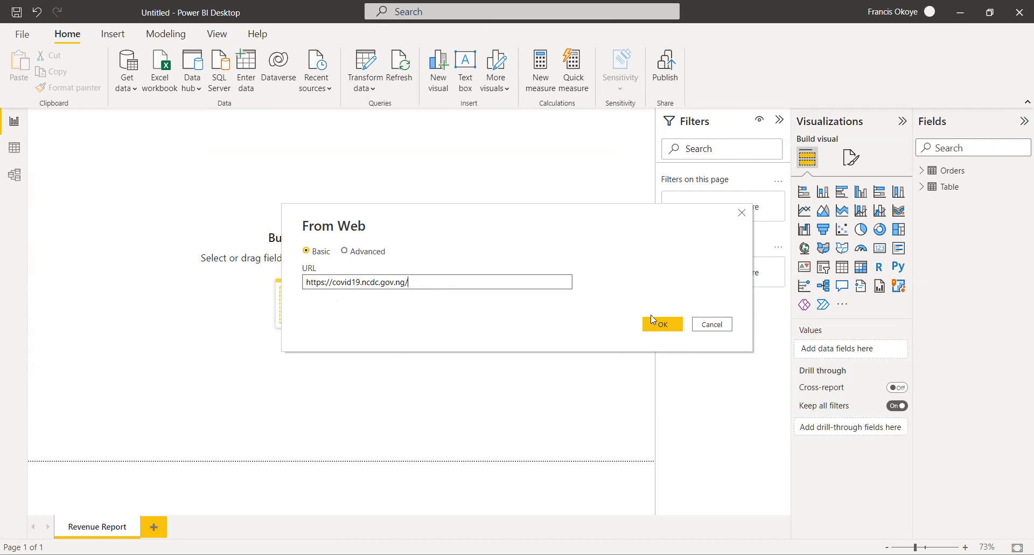
left_click(659, 325)
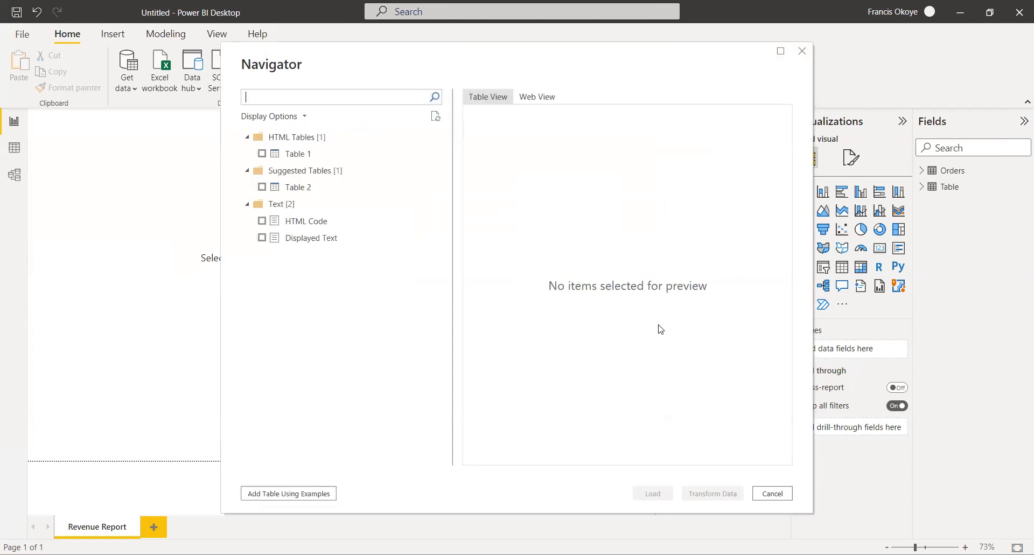
Preview Table 1 and Table 2 from the web page, and open only Table 1 in Power Query for transformation.
left_click(262, 154)
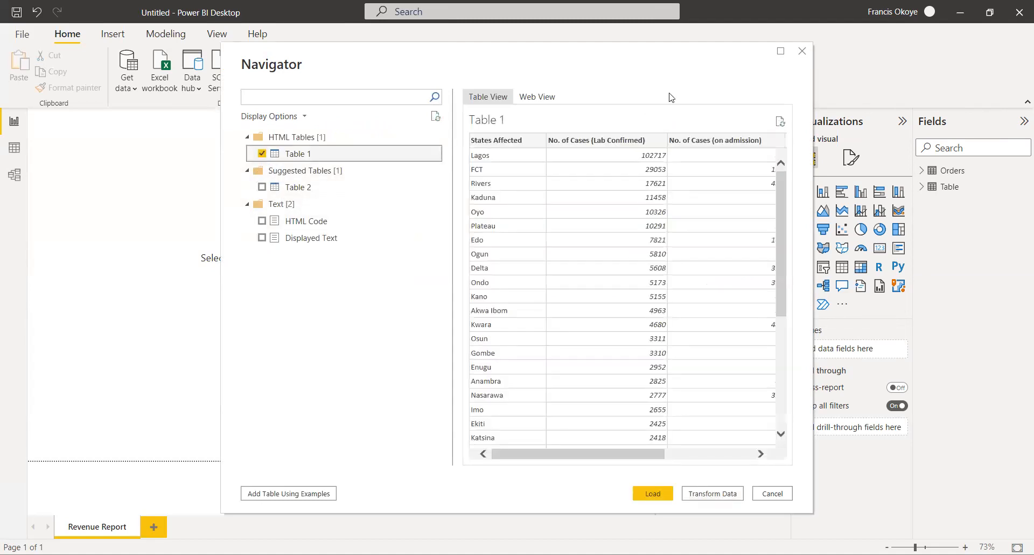
left_click_drag(574, 459, 525, 461)
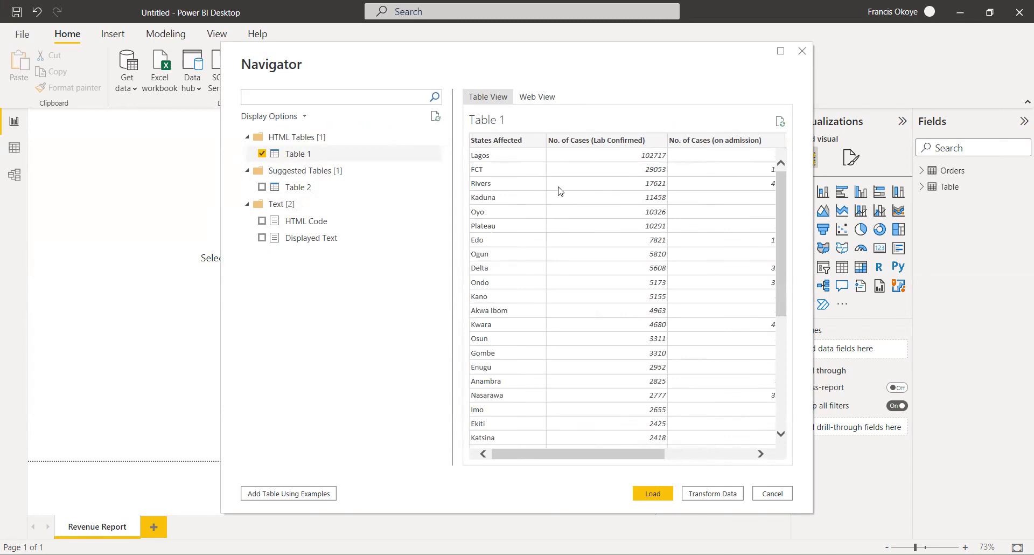
left_click(263, 187)
left_click(262, 186)
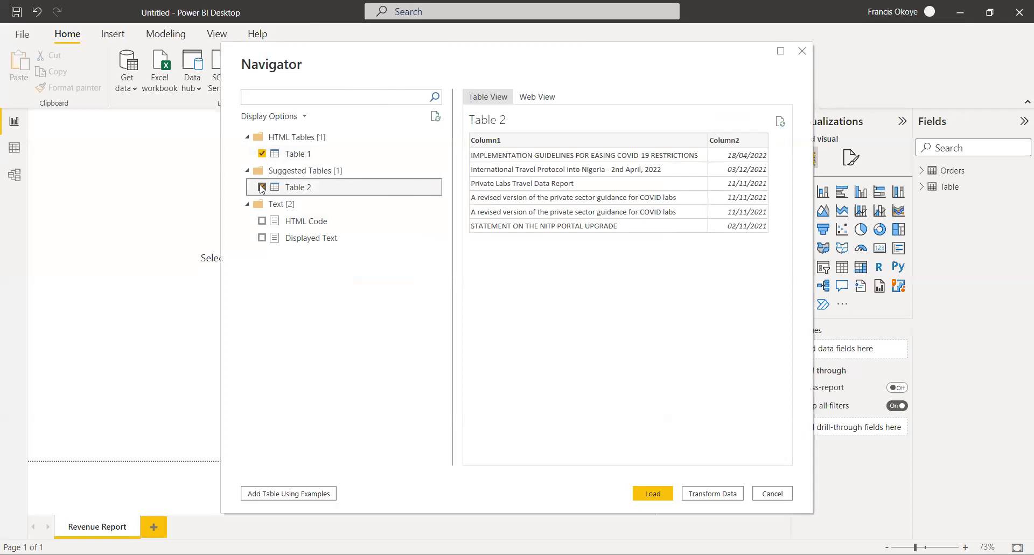
left_click(262, 153)
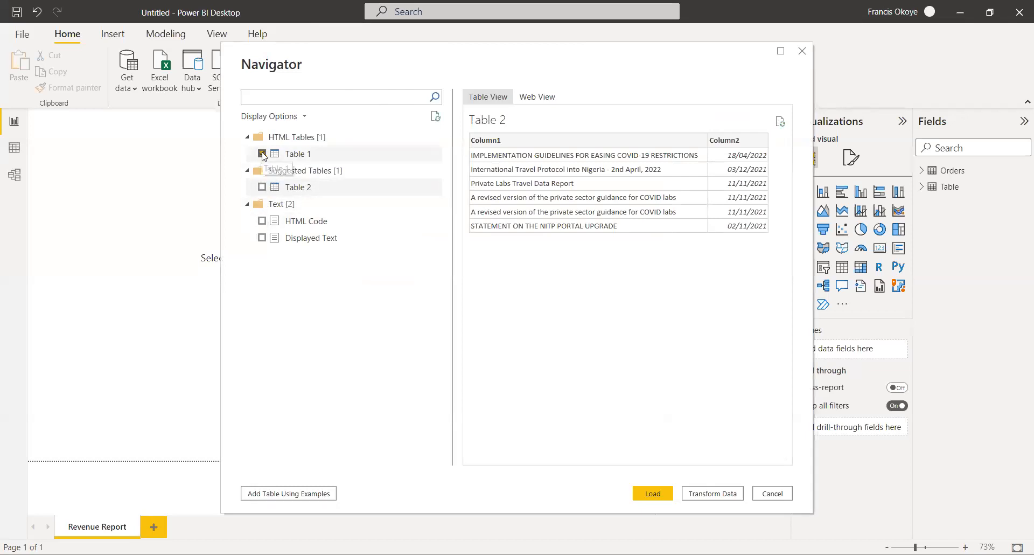
left_click(262, 153)
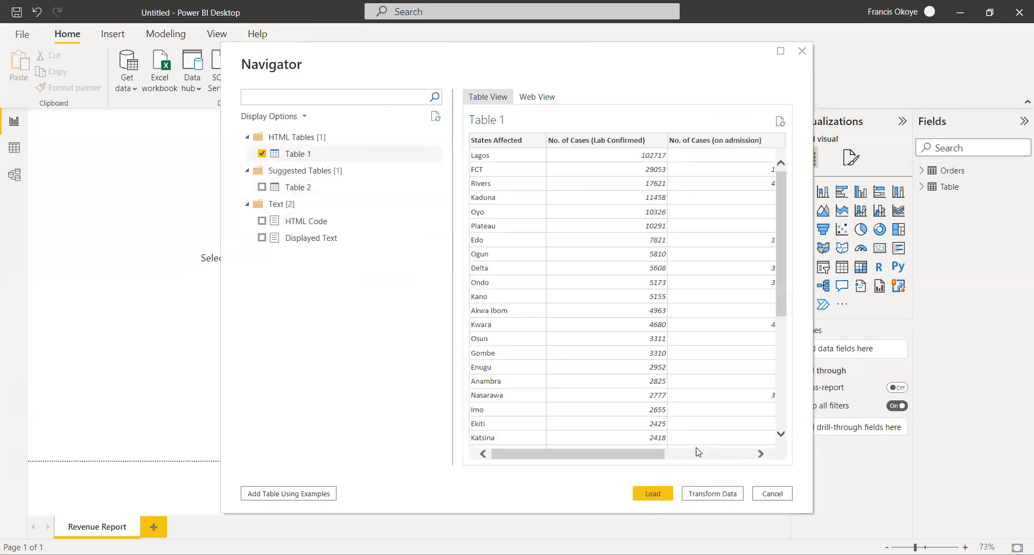
left_click_drag(618, 454, 558, 444)
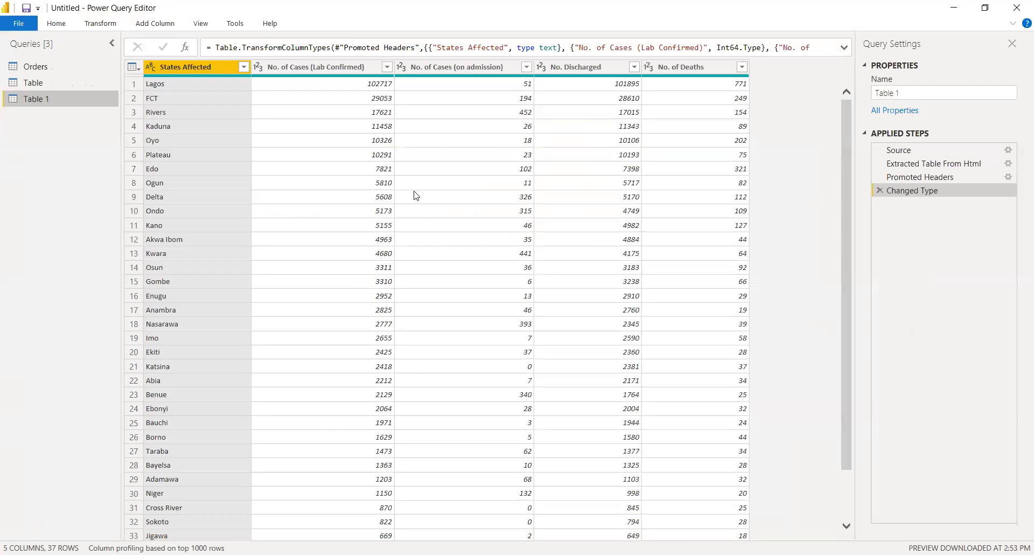
Rename the Table 1 query holding the state case figures to Covid19.
mouse_move(845, 113)
left_mouse_down()
mouse_move(863, 277)
mouse_move(848, 126)
left_mouse_up()
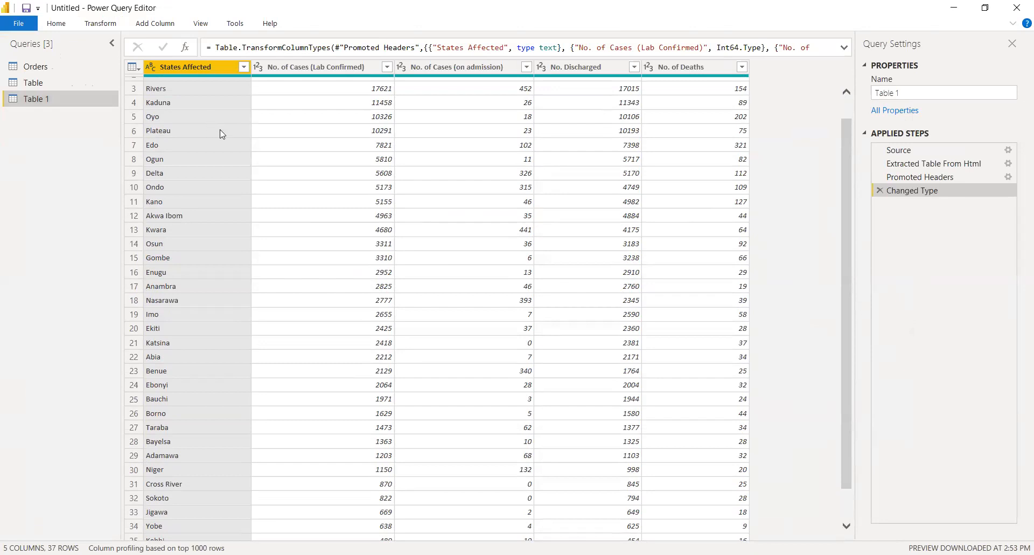
left_click(39, 84)
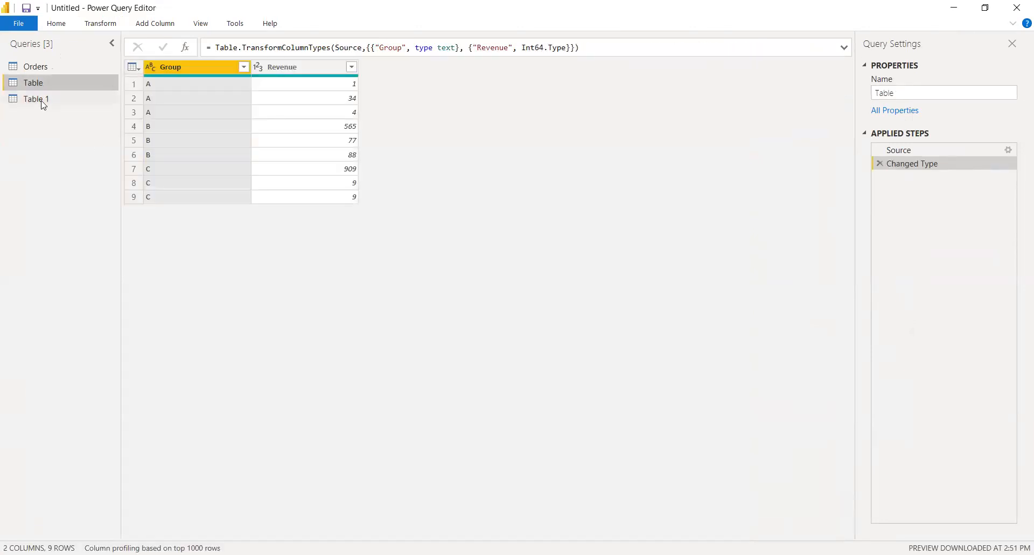
double_click(43, 99)
type("Co")
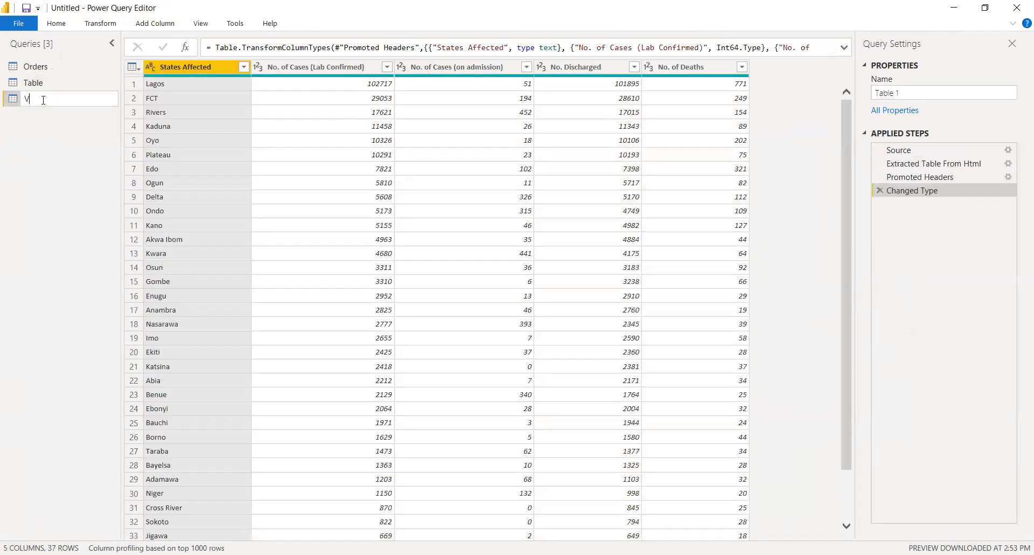
key("BackSpace")
type("ovid10")
key("BackSpace")
type("9")
key("Return")
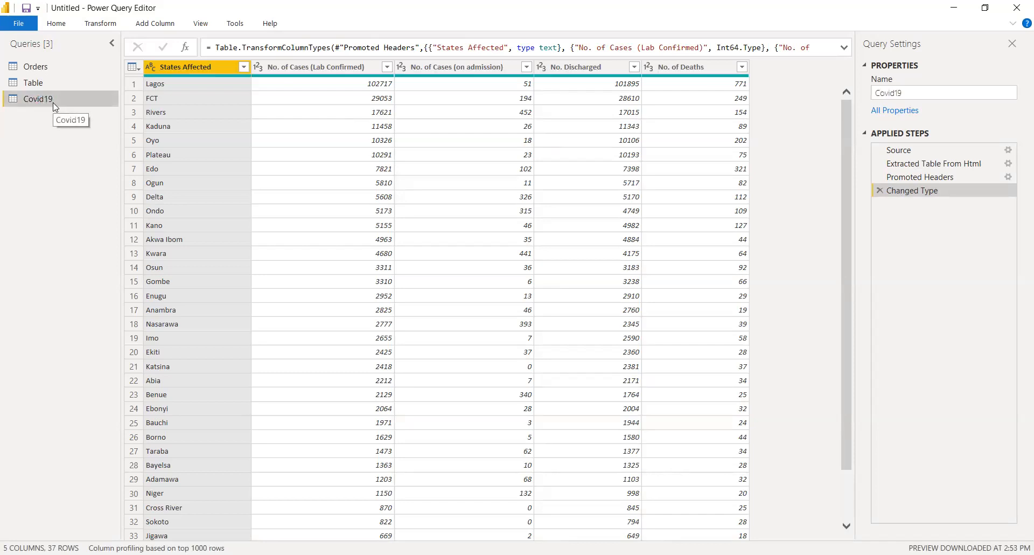
Try renaming the States Affected column of the Covid19 query to States.
double_click(209, 64)
left_click(212, 64)
key("BackSpace")
key("BackSpace")
key("BackSpace")
key("BackSpace")
key("BackSpace")
key("BackSpace")
key("BackSpace")
key("BackSpace")
key("BackSpace")
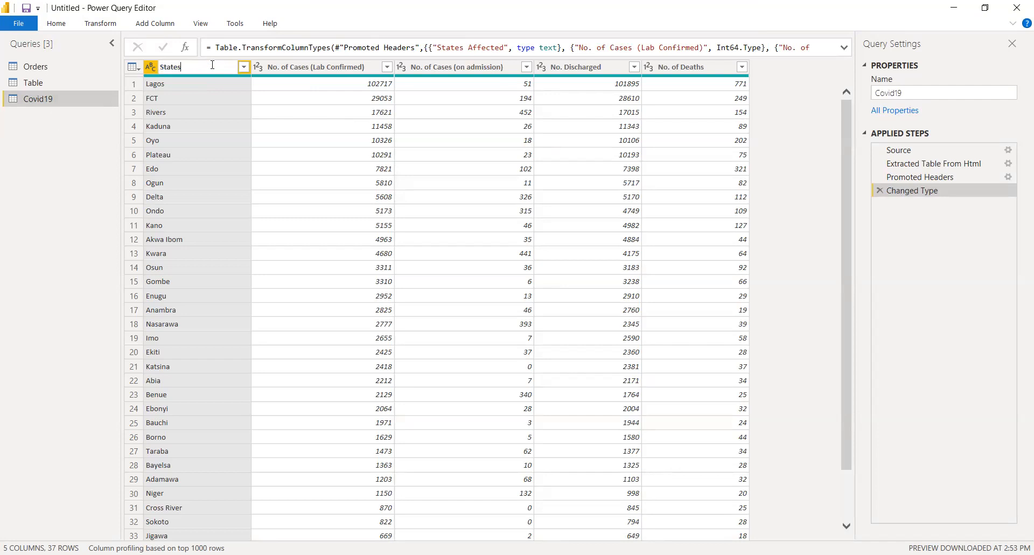
key("Return")
Try renaming the No. of Cases (Lab Confirmed) column to Confirmed Cases, and remove the Renamed Columns step from the query.
double_click(281, 70)
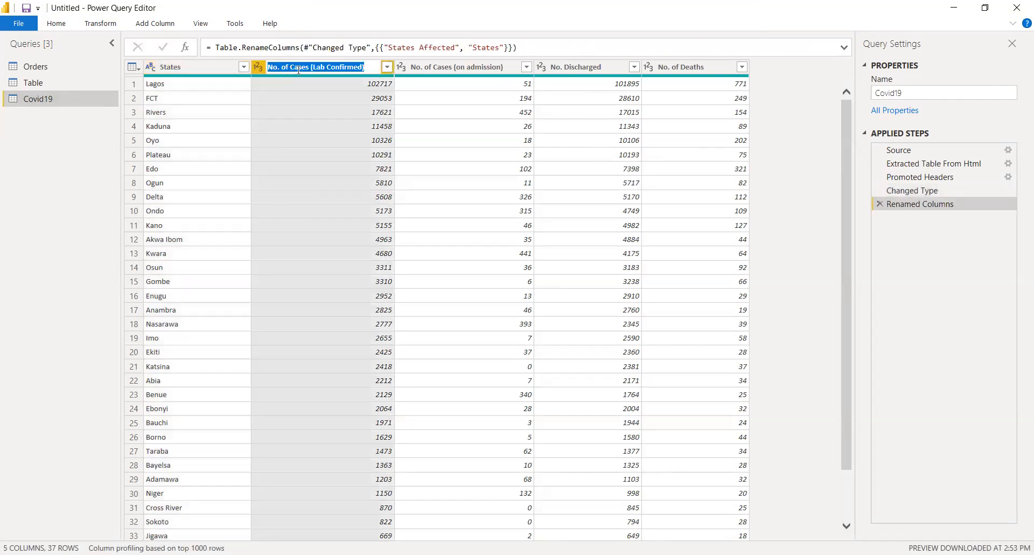
type("Confirmed Cases")
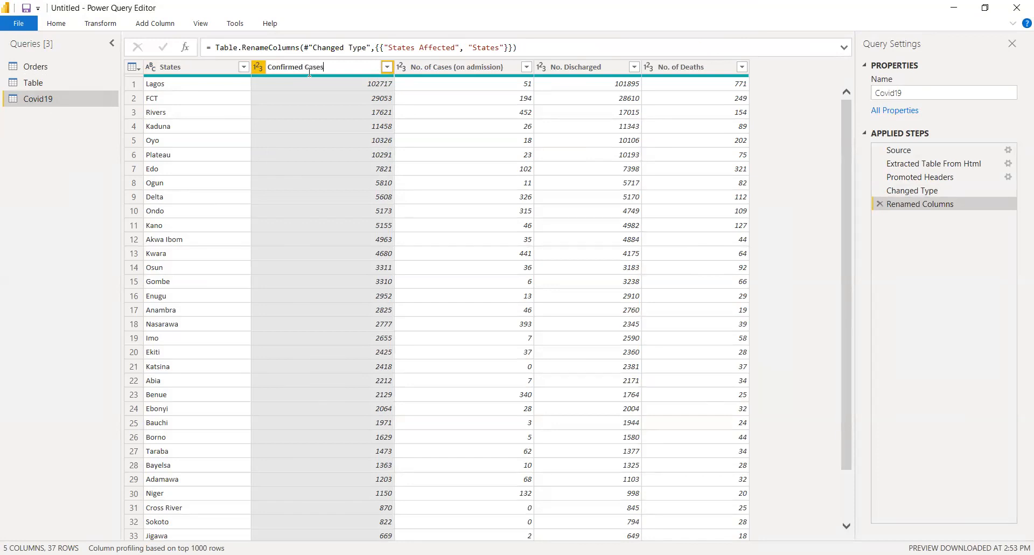
key("Return")
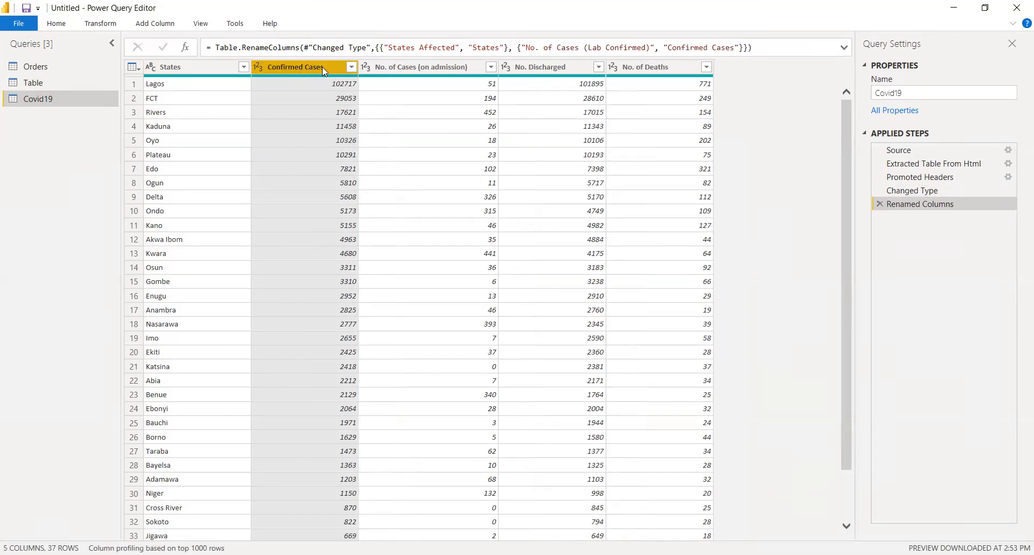
left_click(880, 204)
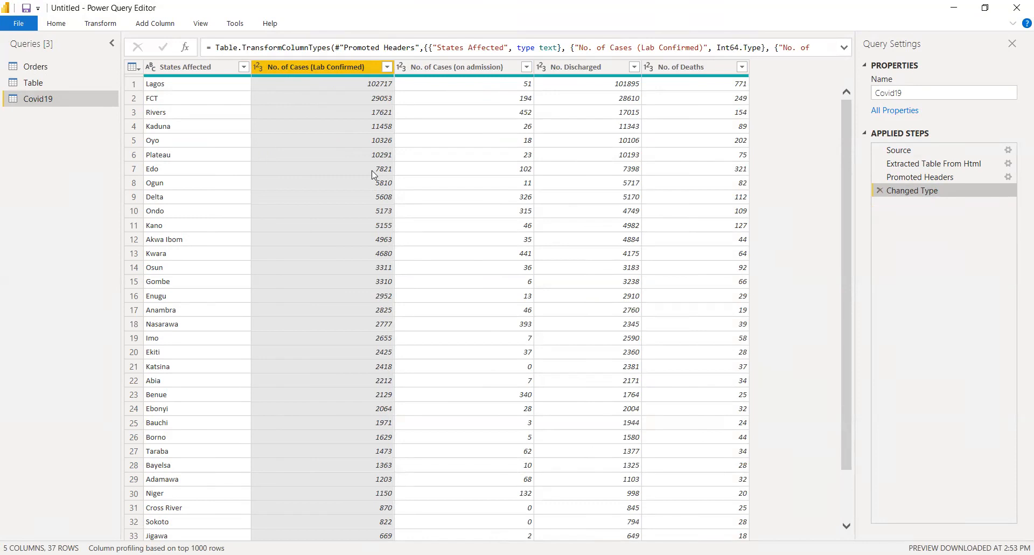
Rename the States Affected column to States in the Covid19 query.
left_click(202, 68)
double_click(201, 68)
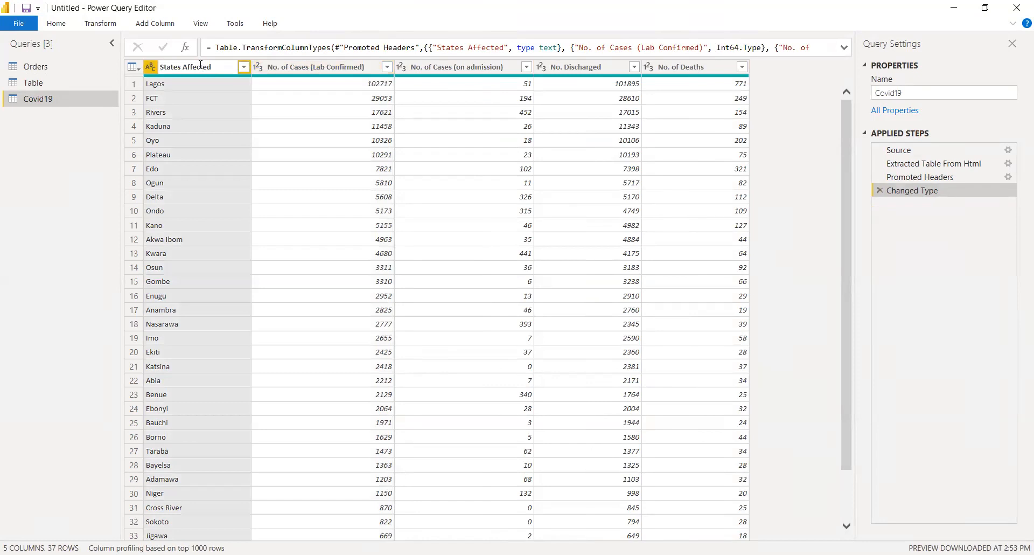
key("BackSpace")
key("BackSpace")
key("BackSpace")
key("BackSpace")
key("BackSpace")
key("BackSpace")
key("BackSpace")
key("BackSpace")
key("BackSpace")
key("Return")
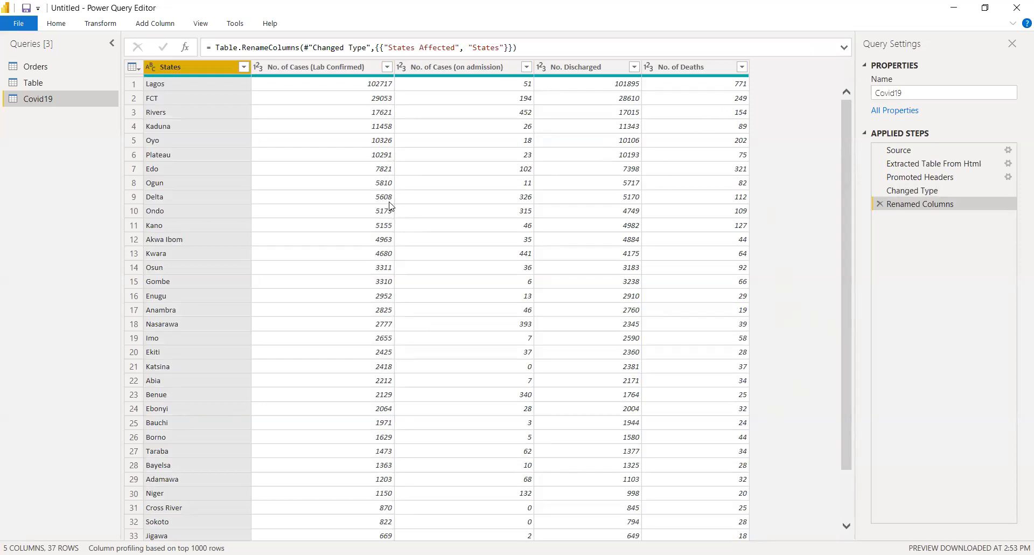
Unpivot the lab confirmed cases, cases on admission, No. Discharged and No. of Deaths columns together.
left_click(302, 66)
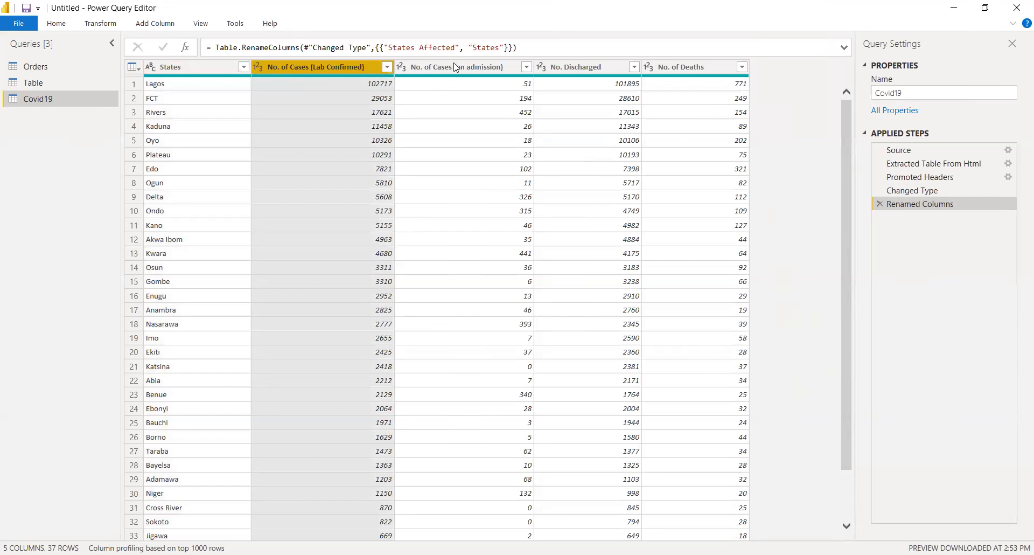
left_click(457, 67, "ctrl")
left_click(587, 66, "ctrl")
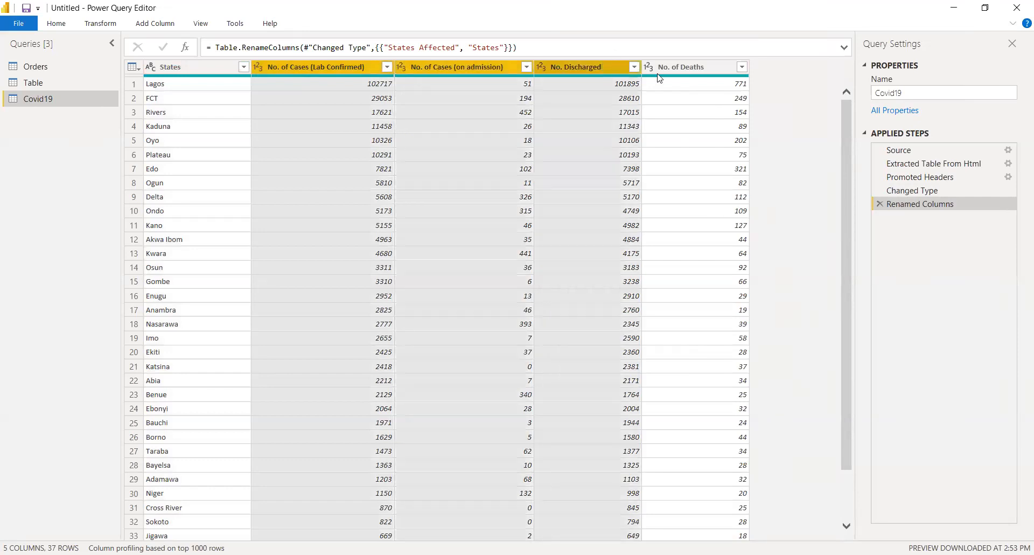
left_click(666, 68, "ctrl")
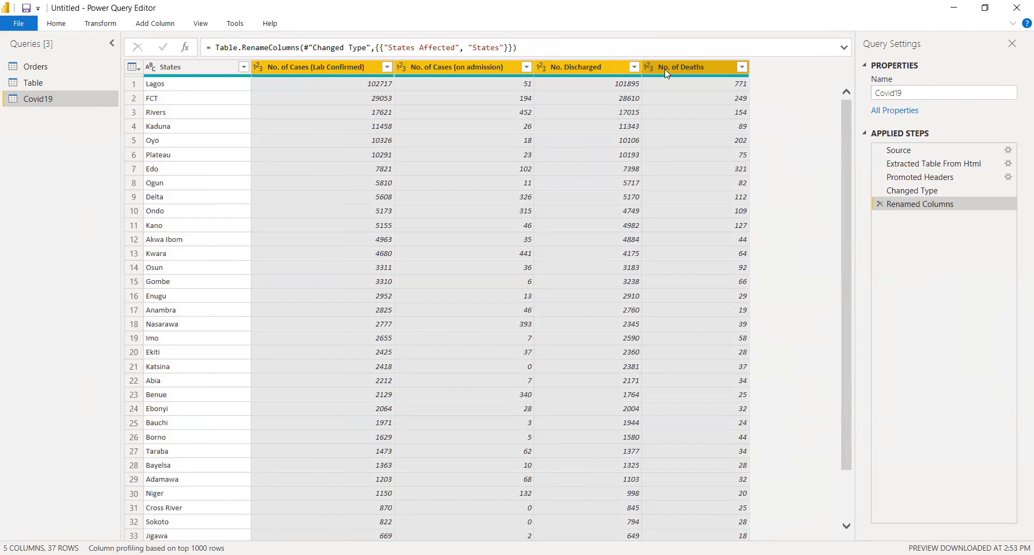
right_click(666, 72)
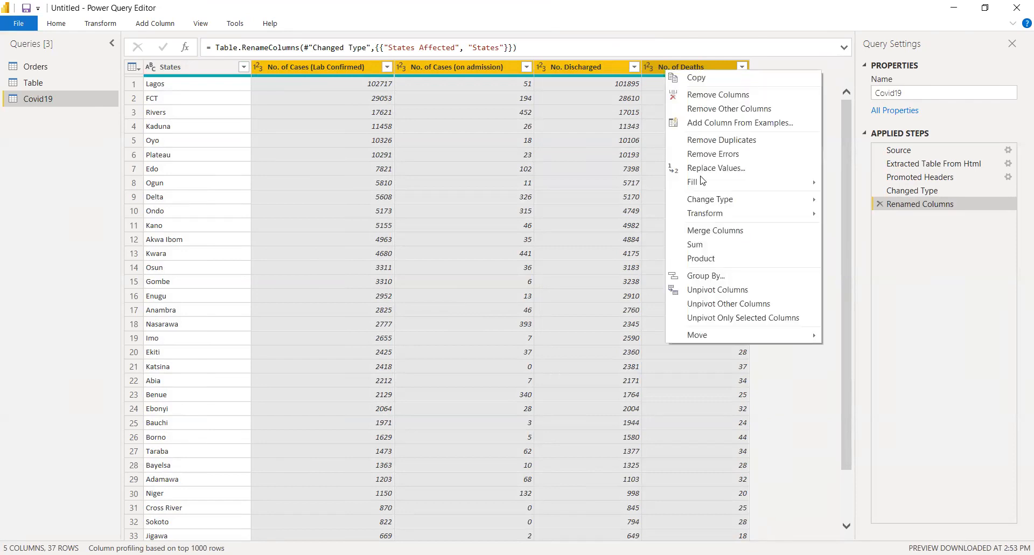
left_click(729, 289)
Rename the unpivoted Attribute column to Case.
double_click(294, 66)
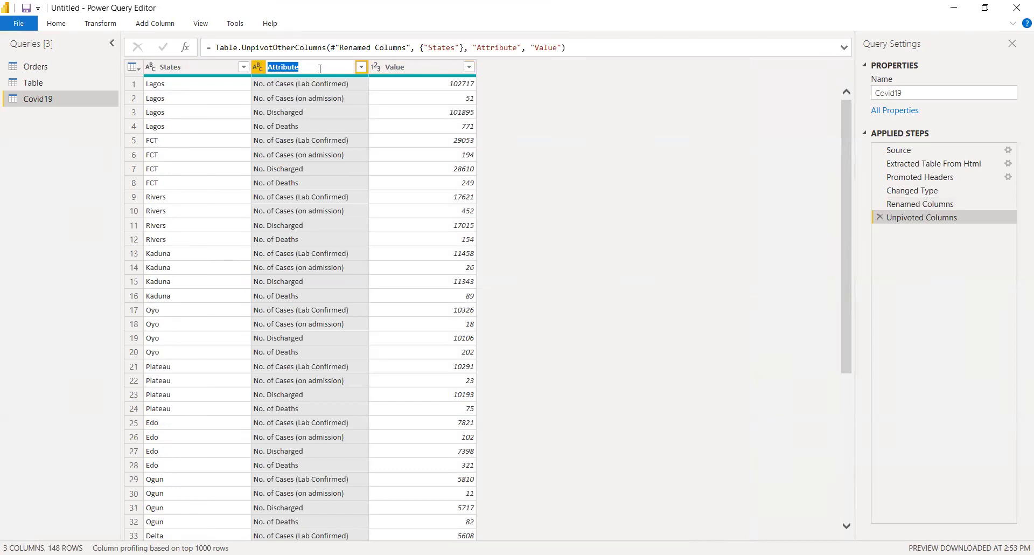
type("Case")
key("Return")
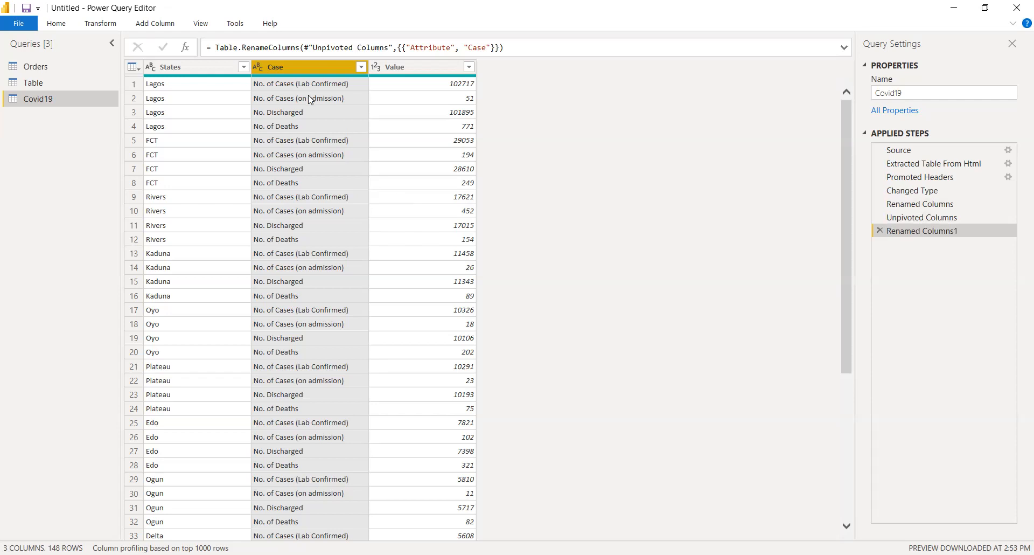
Change the name of the Case column to Situation.
double_click(306, 66)
type("Situation")
key("Return")
Close the query editor with the changes applied and expand the Covid19 table's fields in the report.
left_click(18, 28)
left_click(55, 48)
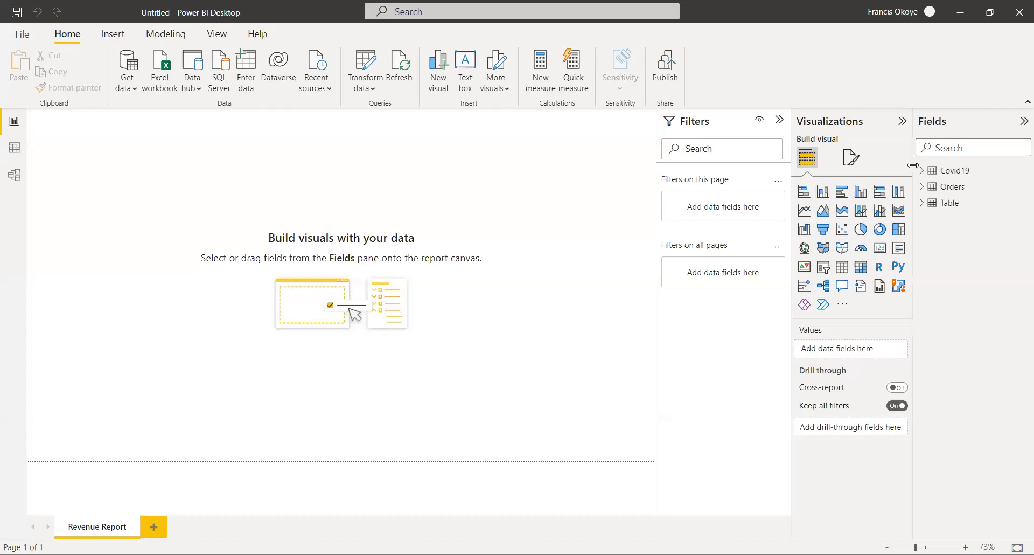
left_click(922, 171)
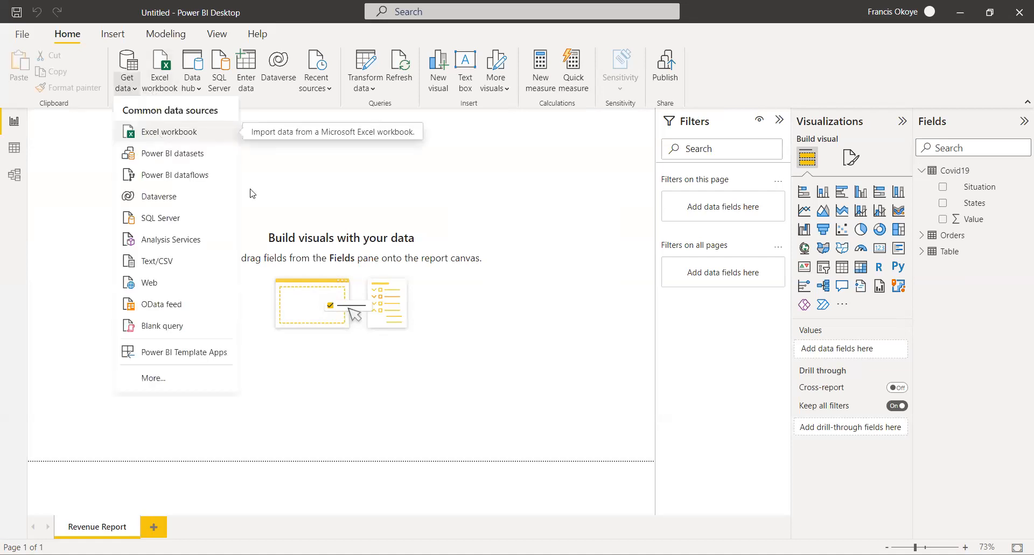
left_click(180, 282)
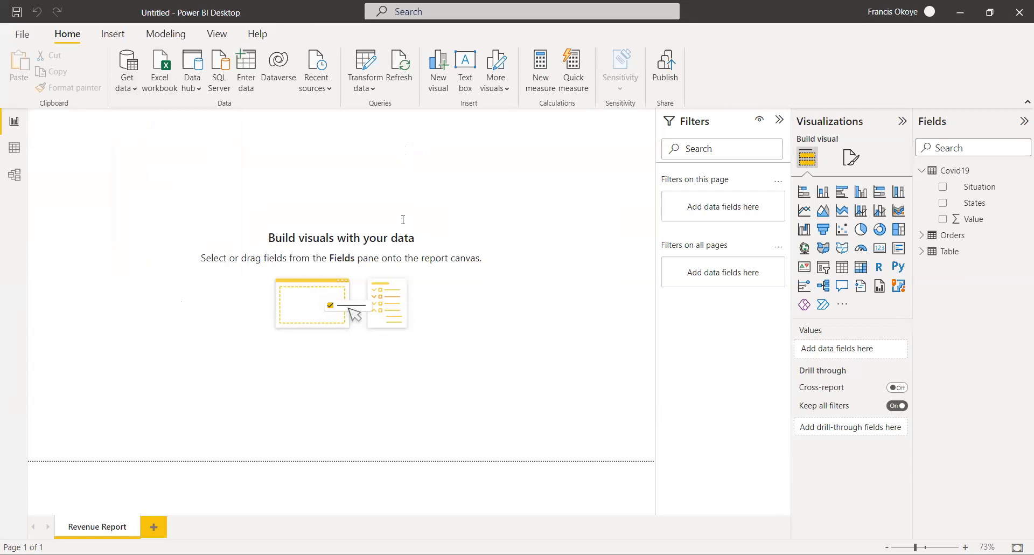
type("https://www.imdb.com/chart/top/")
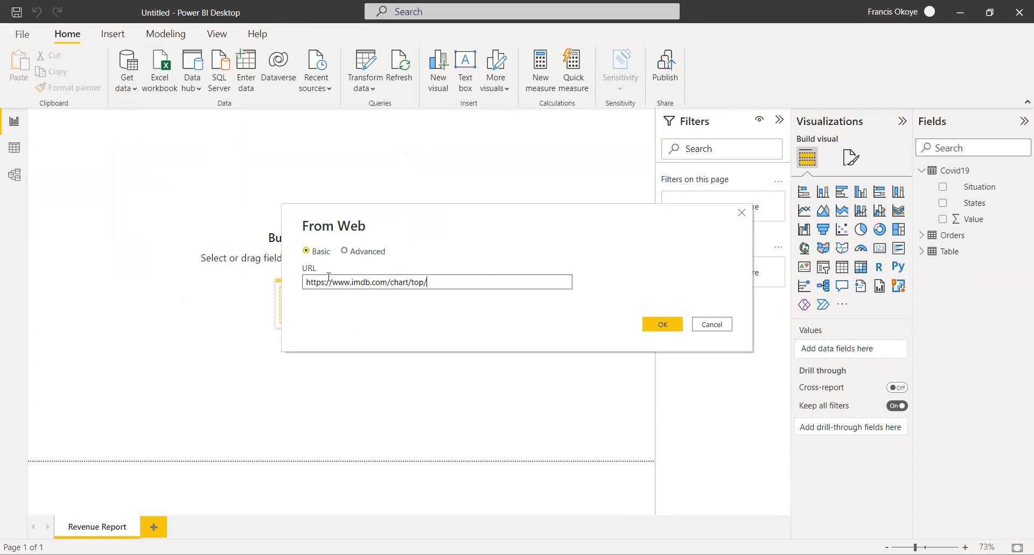
left_click(664, 322)
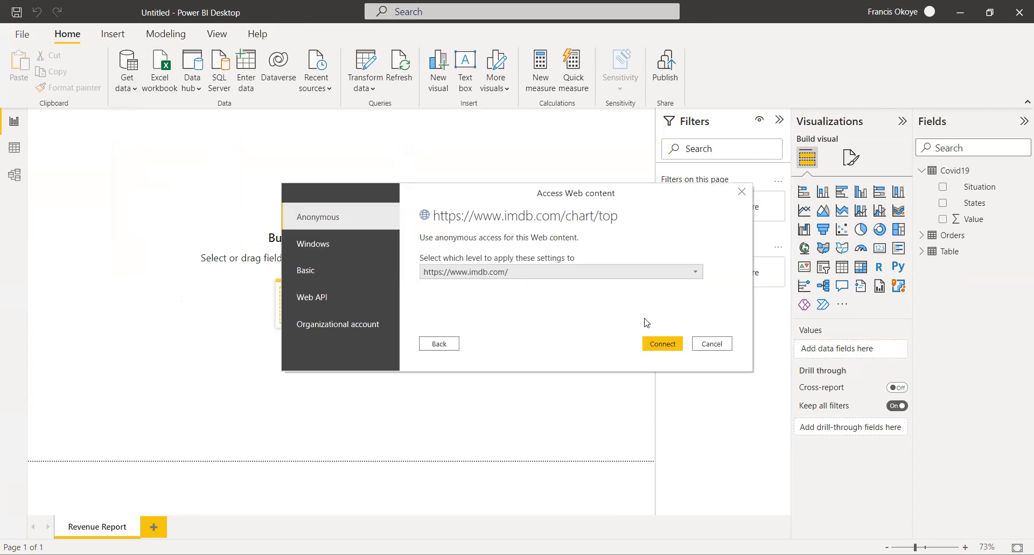
left_click(652, 344)
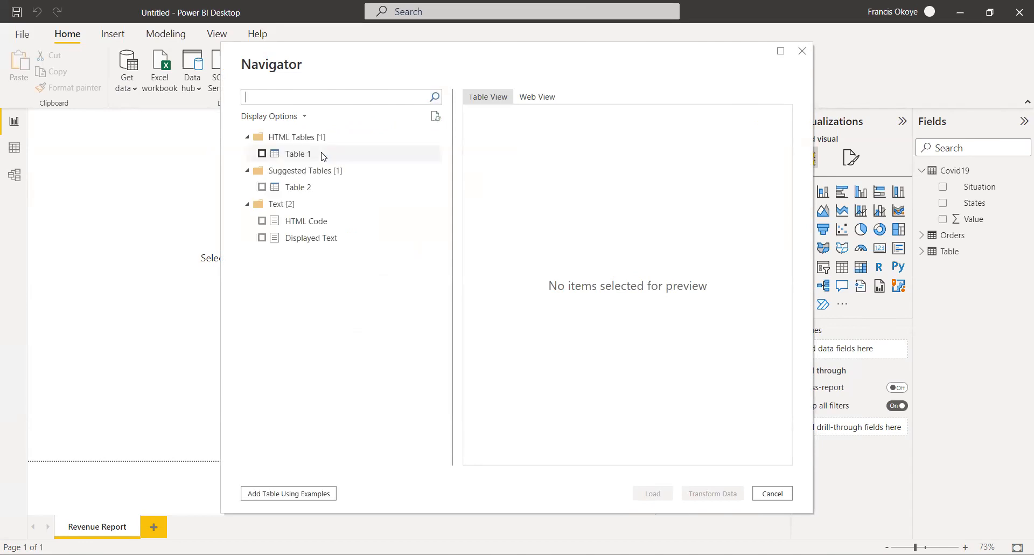
Preview the columns of Table 1 from the IMDb page and load only that table into the model.
left_click(262, 154)
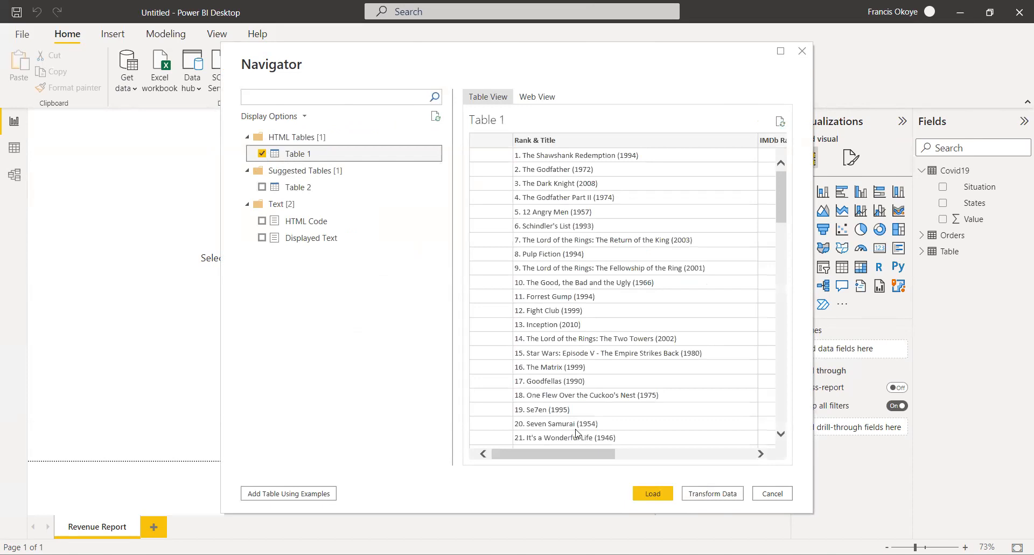
left_click_drag(558, 459, 681, 455)
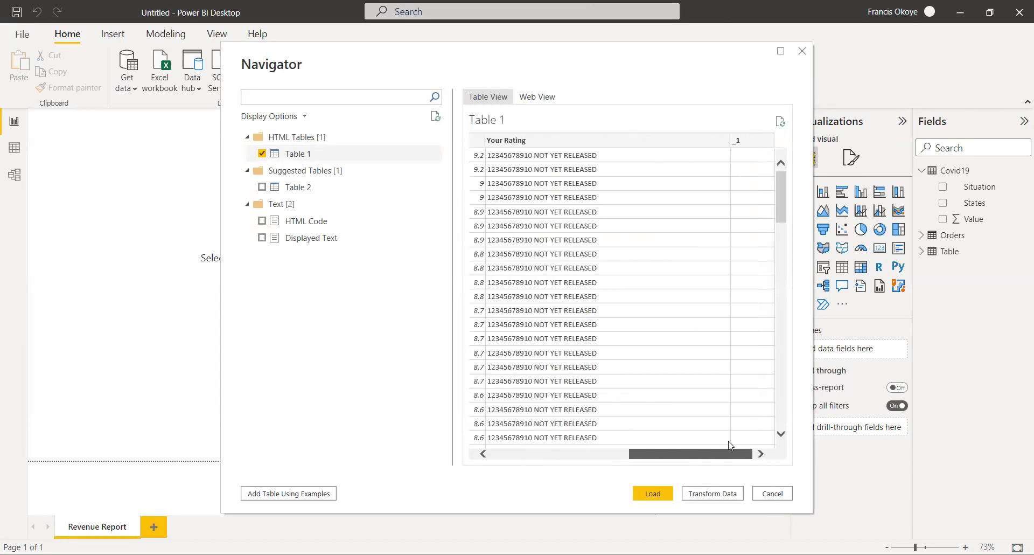
left_click(515, 454)
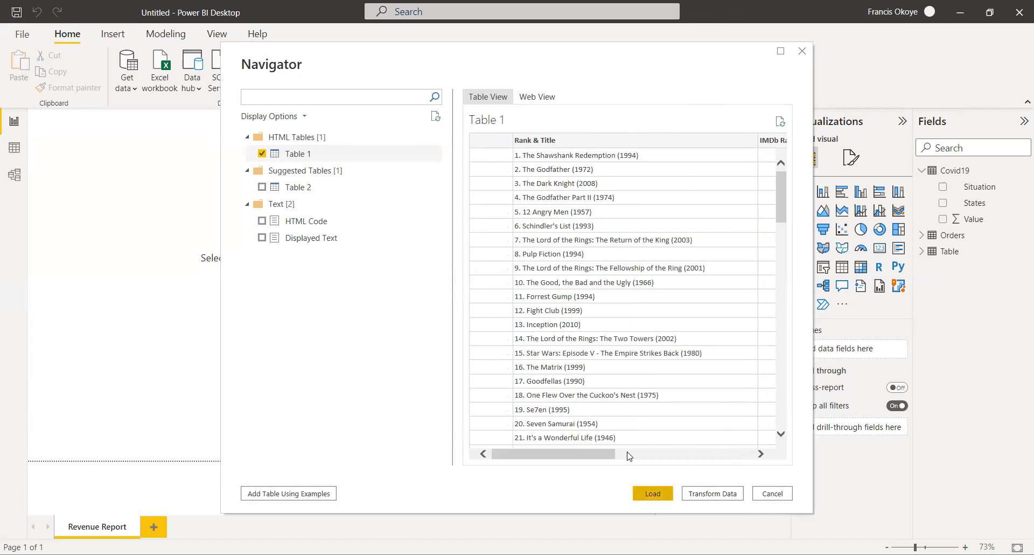
key("Return")
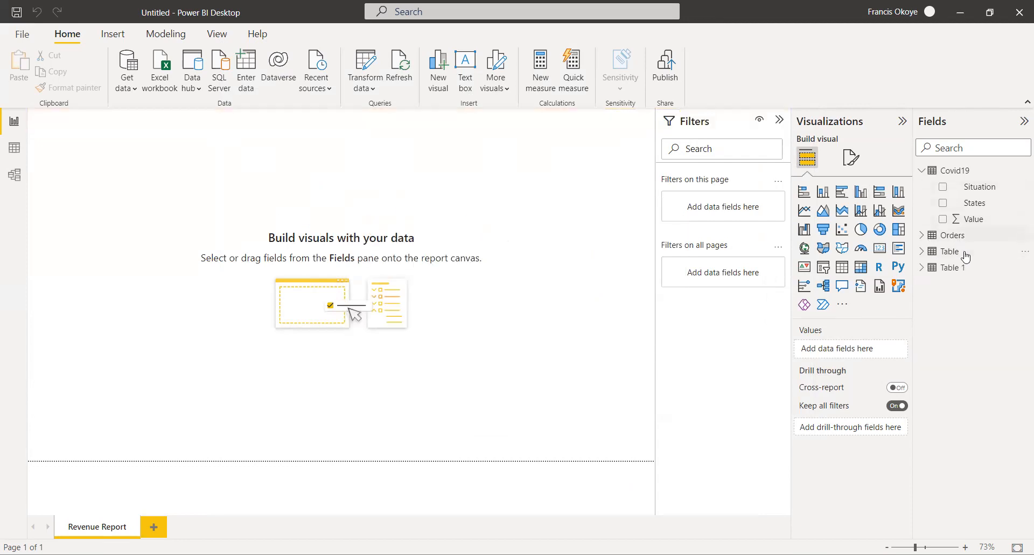
Rename the loaded IMDb table, Table 1, to Movies.
left_click(949, 272)
left_click(949, 274)
double_click(964, 266)
type("Movies")
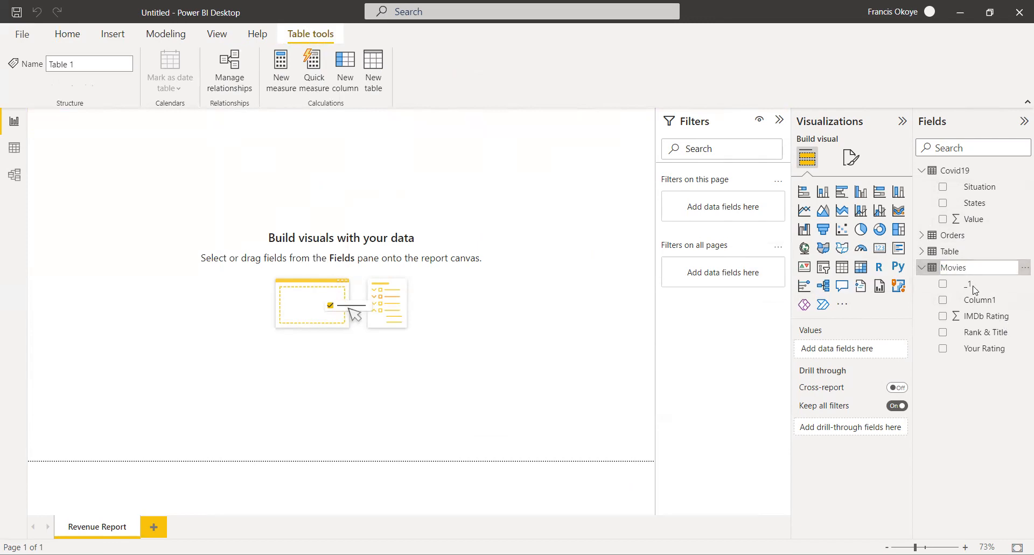
key("Return")
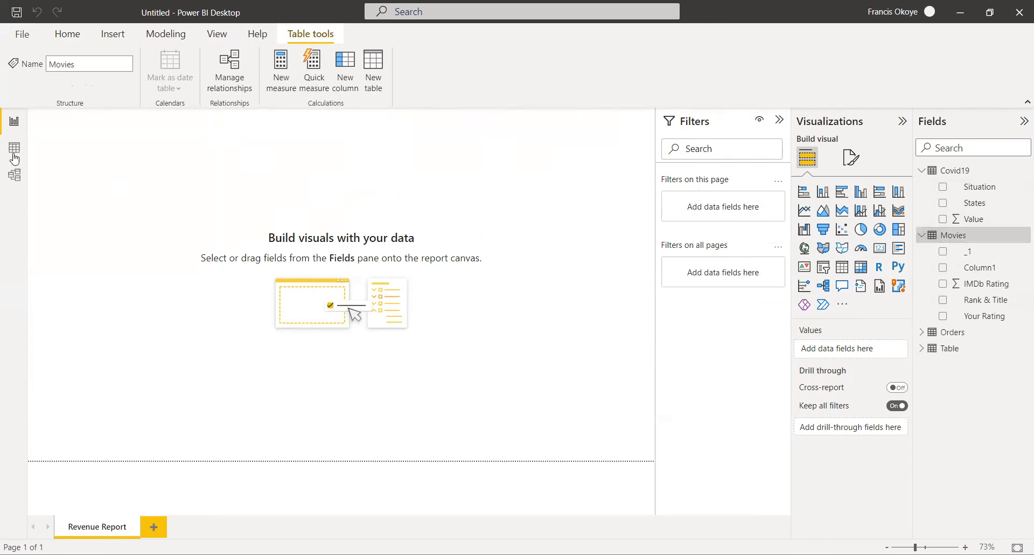
Show the Movies table in Data view and delete its Column1 column.
left_click(13, 148)
left_click(950, 220)
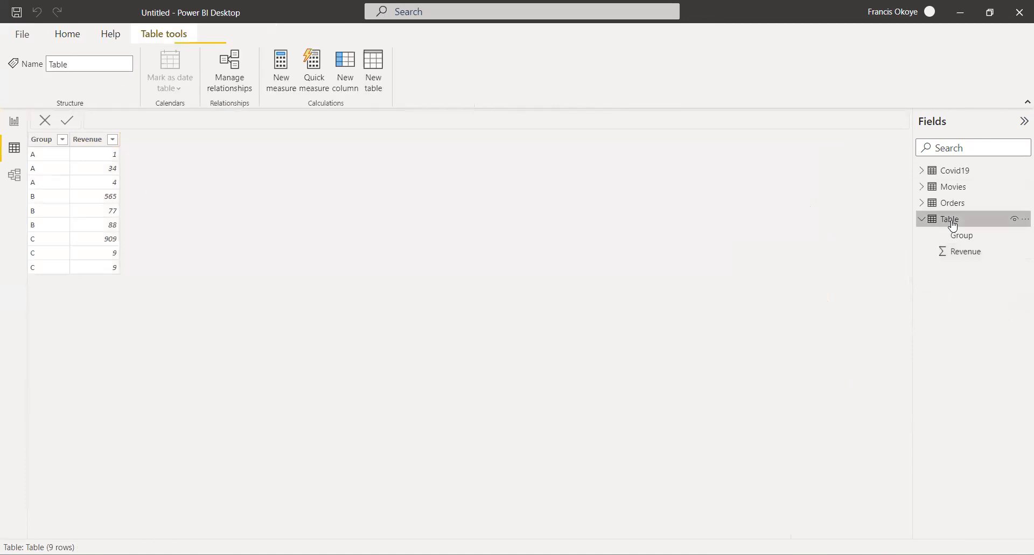
left_click(950, 189)
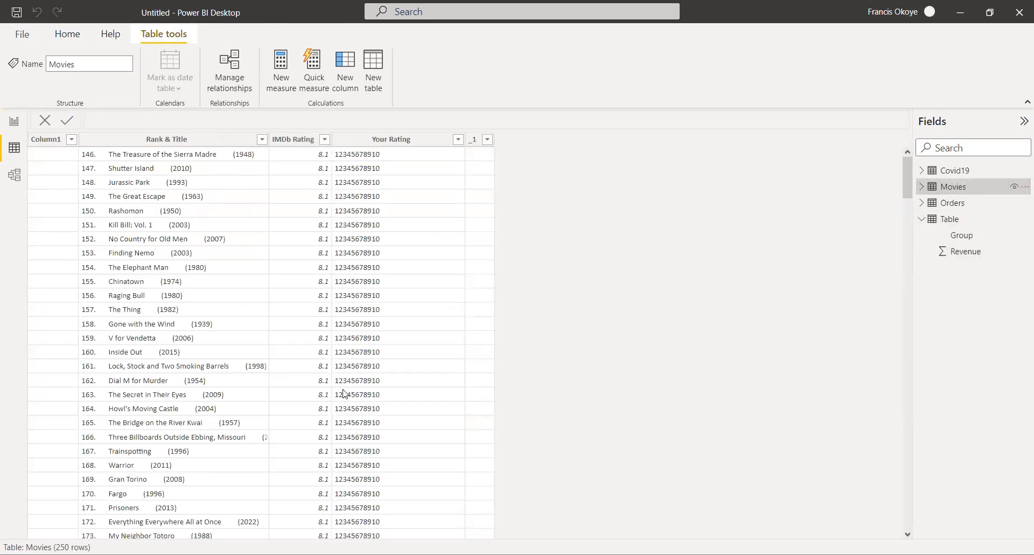
left_click(57, 139)
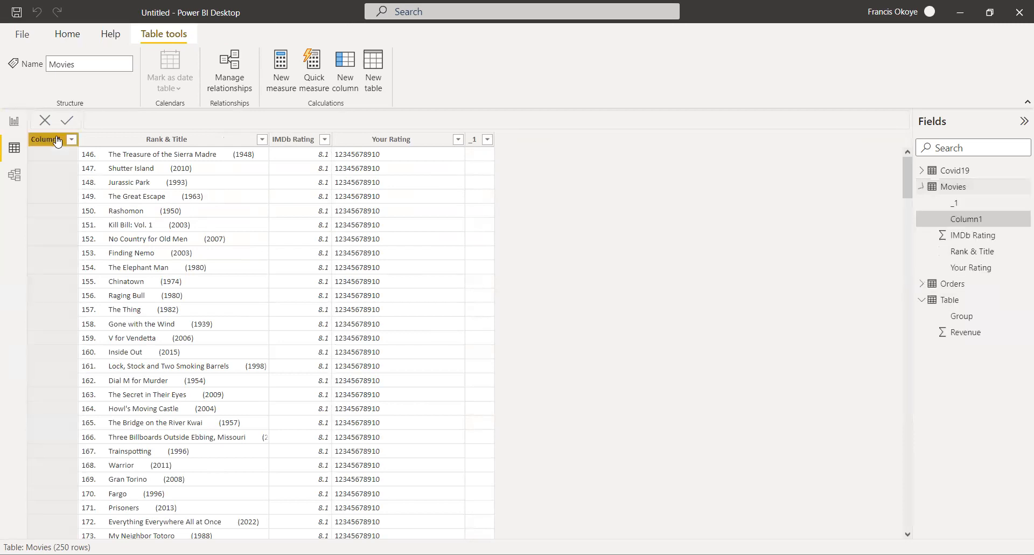
right_click(58, 141)
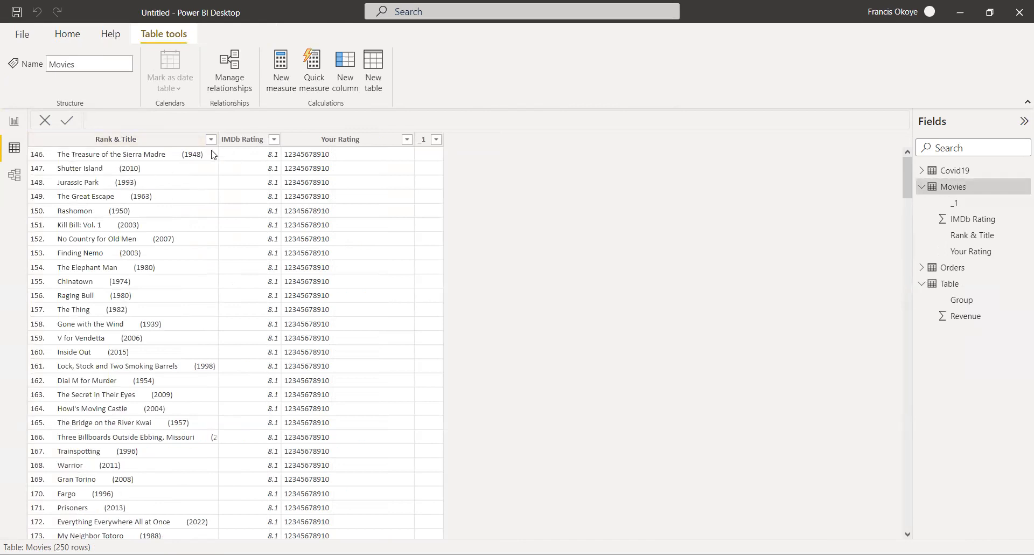
Inspect the distinct values of the Your Rating column and select the _1 column in the Movies table.
left_click(349, 141)
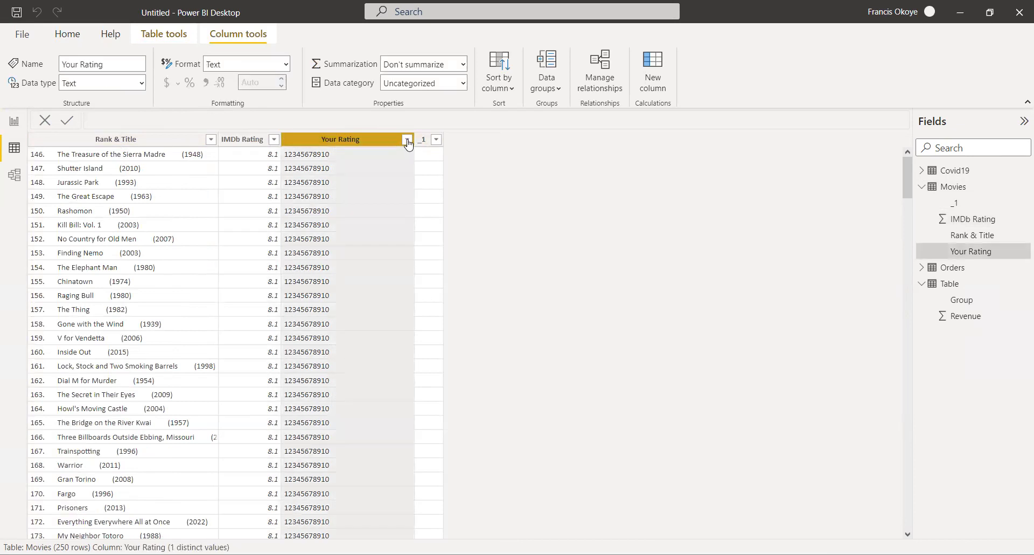
left_click(407, 140)
left_click(406, 141)
left_click(407, 141)
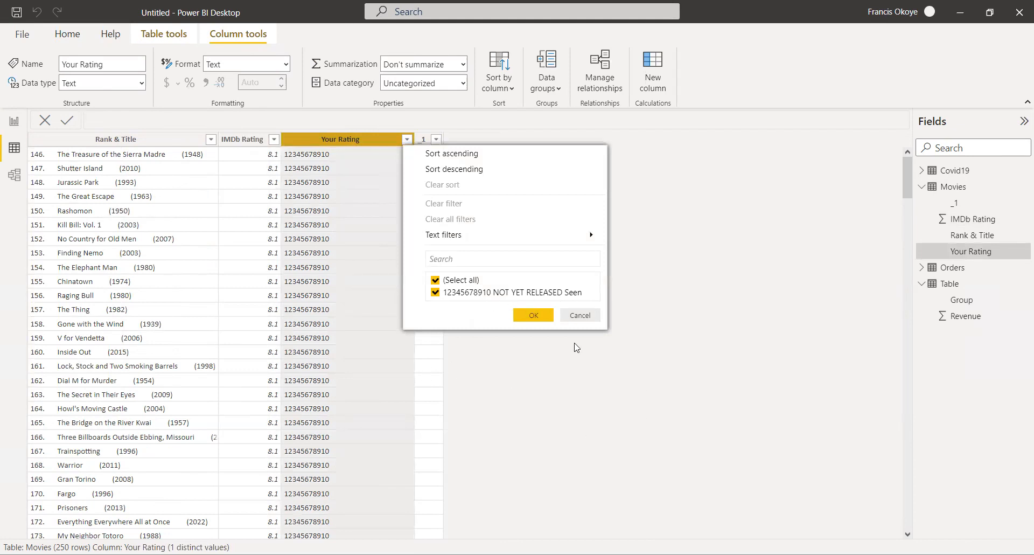
left_click(580, 316)
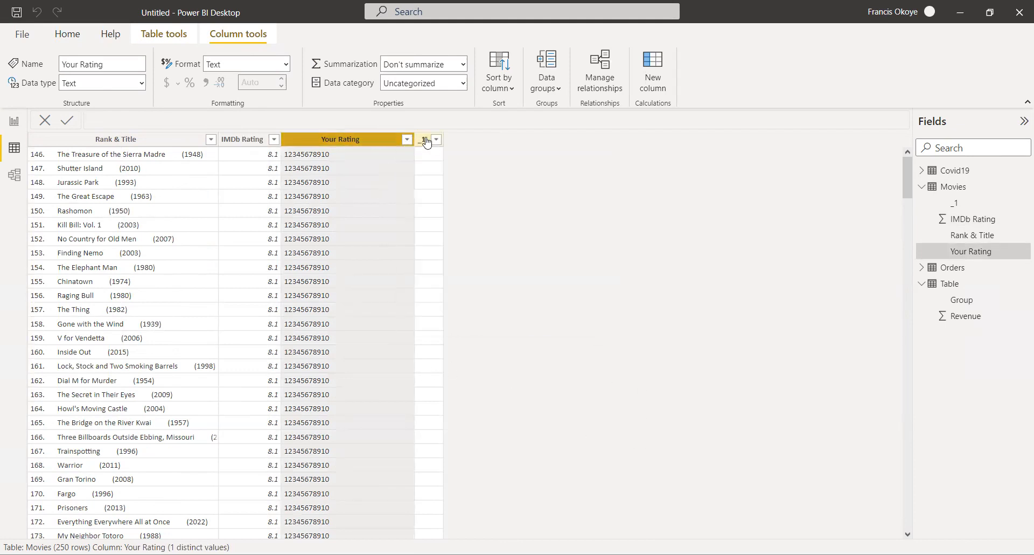
left_click(424, 140)
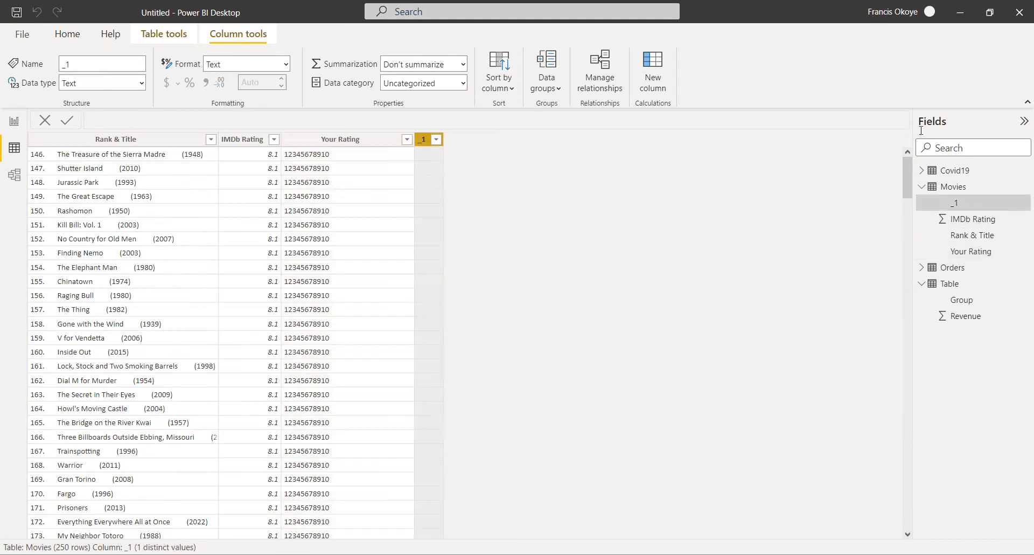
right_click(370, 139)
left_click(722, 316)
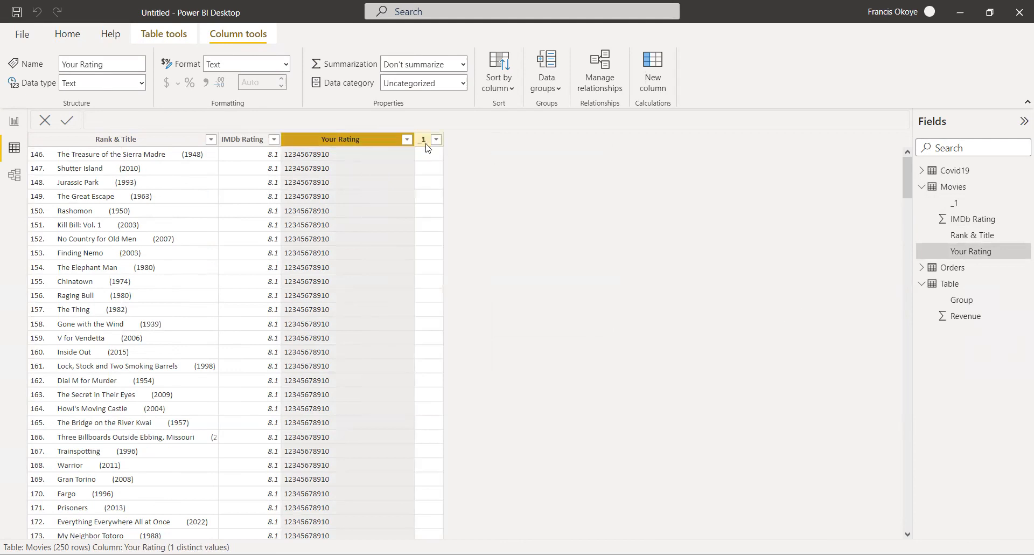
Open the Movies query in Power Query Editor and remove its empty _1 column.
left_click(15, 125)
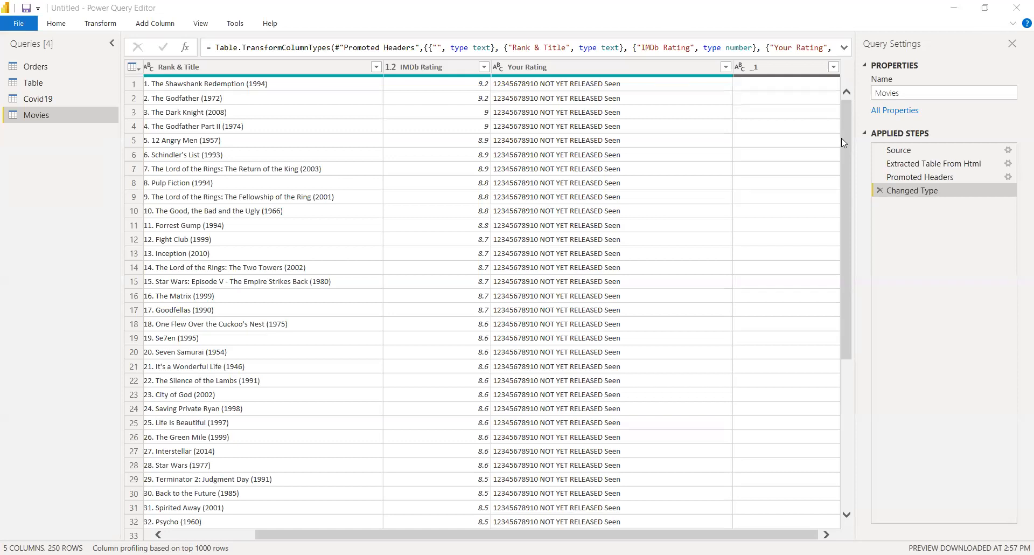
left_click_drag(841, 139, 619, 41)
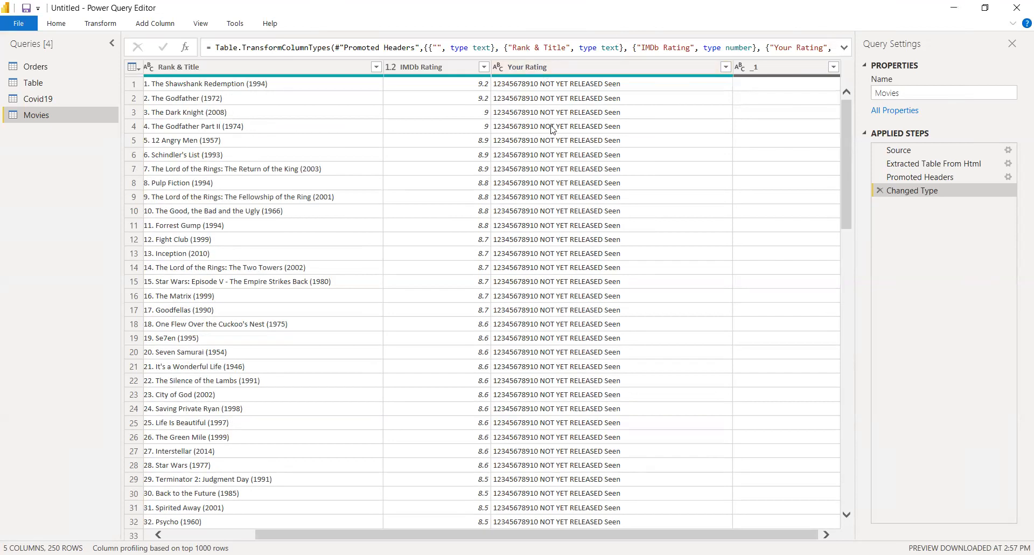
left_click(549, 71)
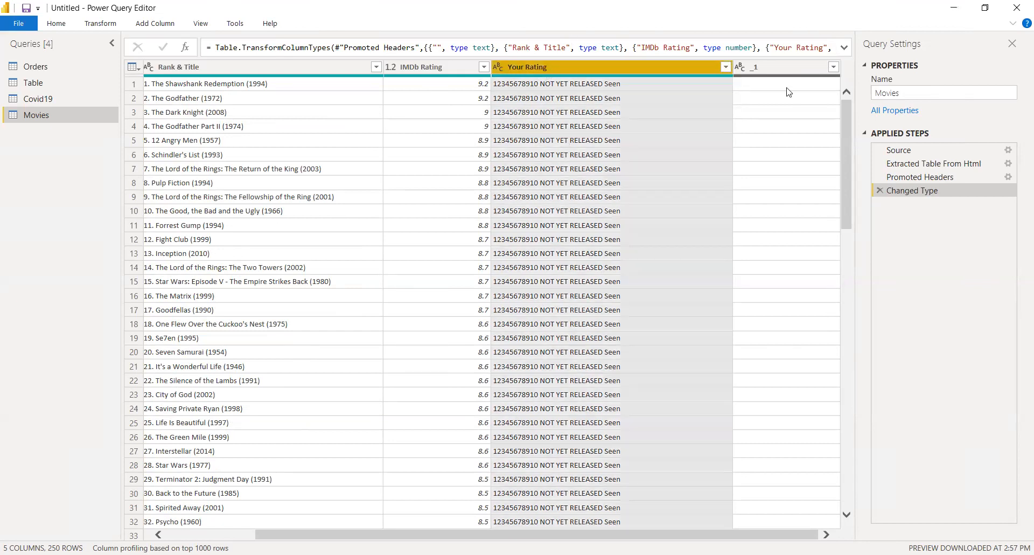
left_click(787, 69)
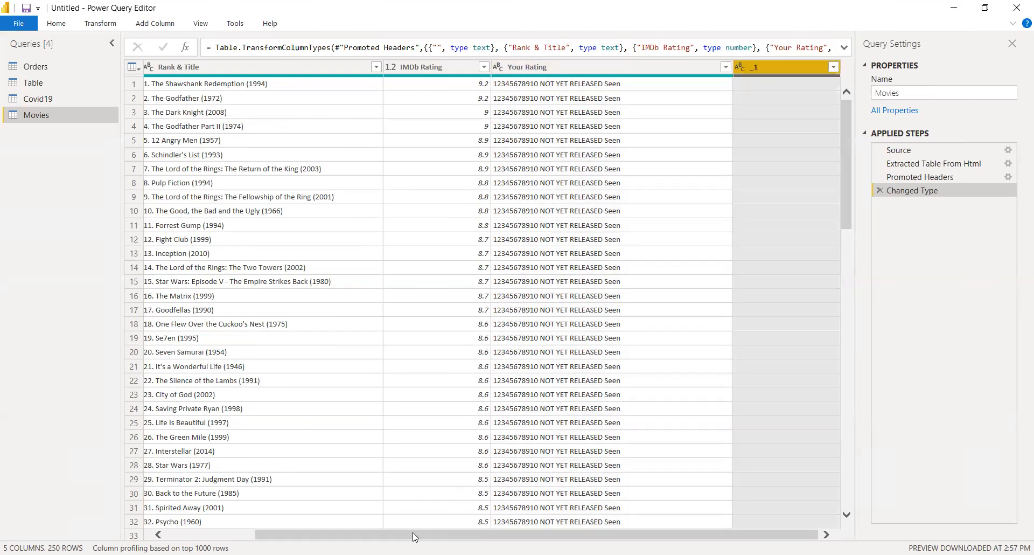
left_click_drag(848, 116, 853, 428)
scroll(782, 63, "up", 20)
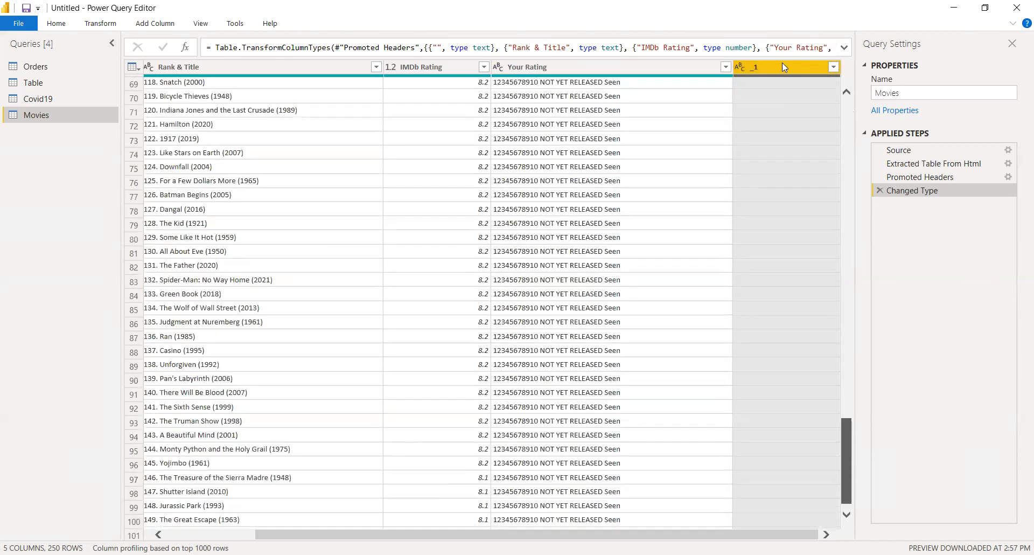
right_click(782, 64)
left_click(809, 90)
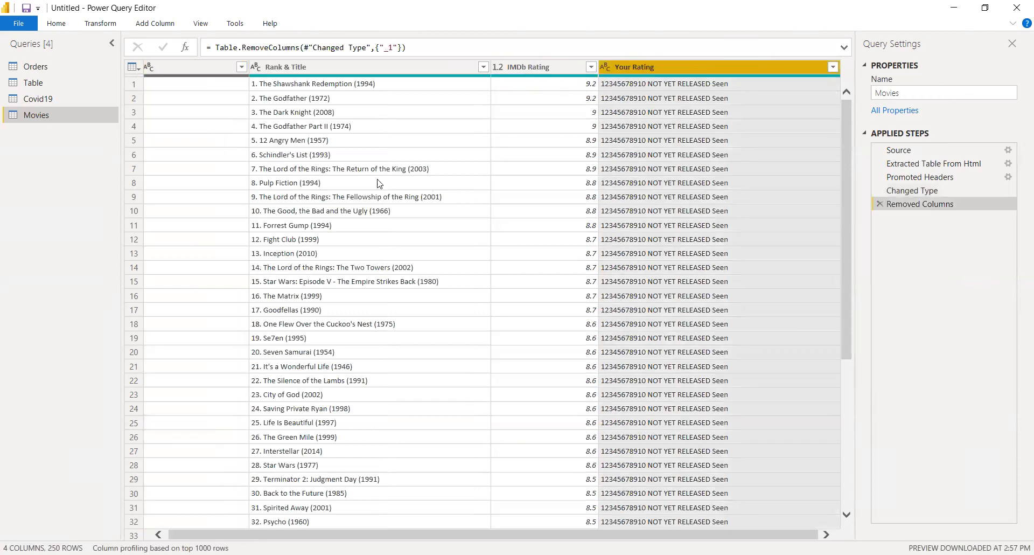
Remove the unnamed blank column before Rank & Title from the Movies query.
left_click(212, 66)
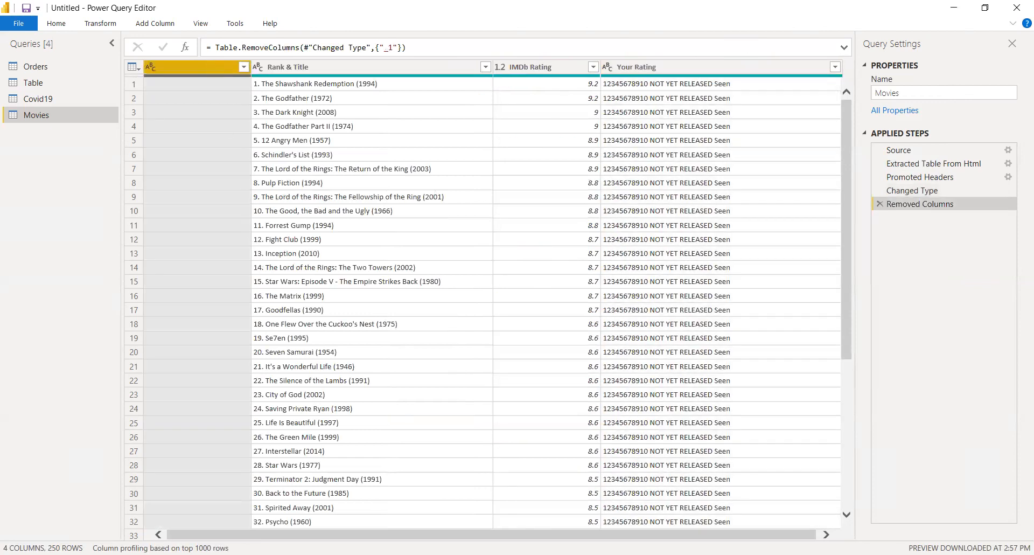
right_click(195, 75)
left_click(223, 96)
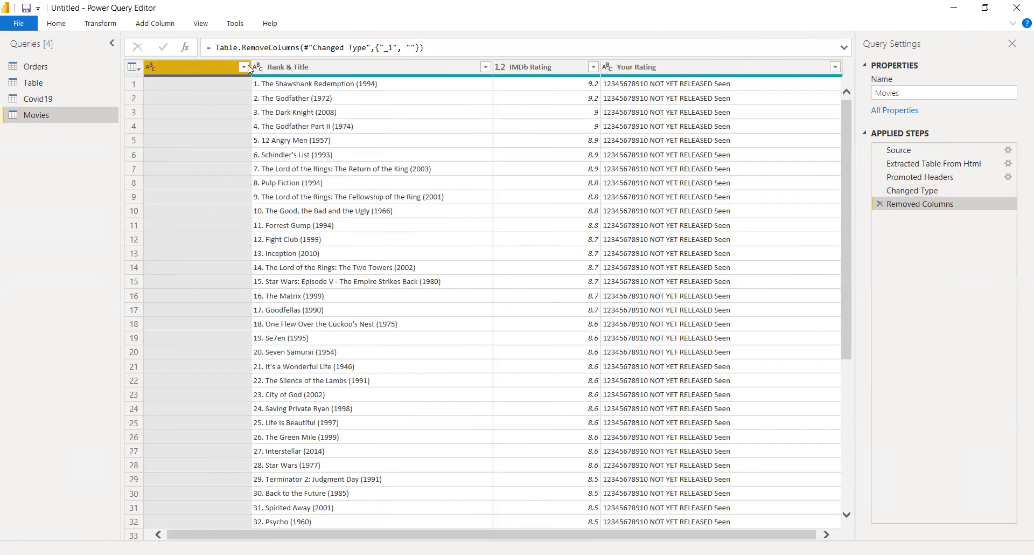
Review the remaining Movies columns and the transform options available for Rank & Title.
left_click(577, 71)
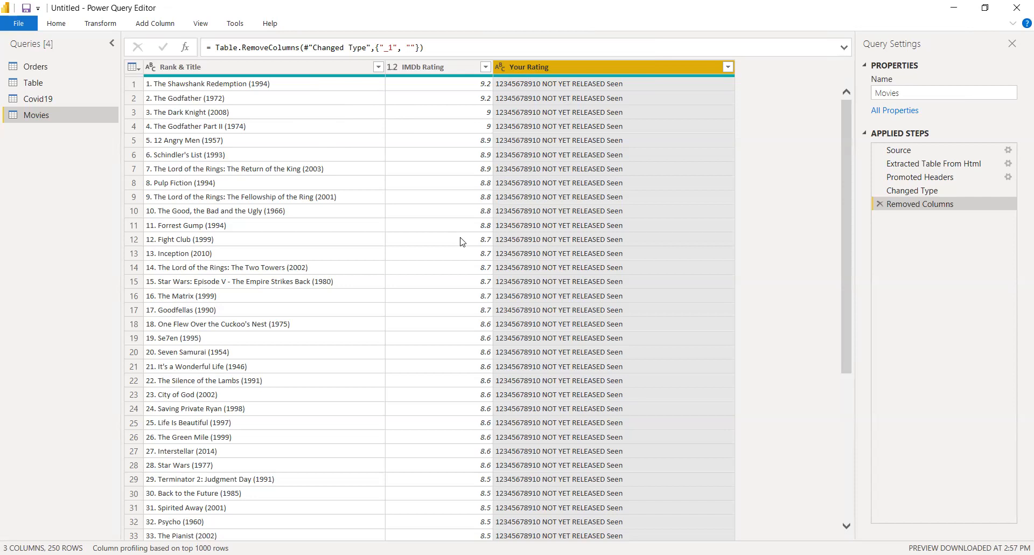
left_click(443, 69)
left_click(555, 70)
left_click(274, 70)
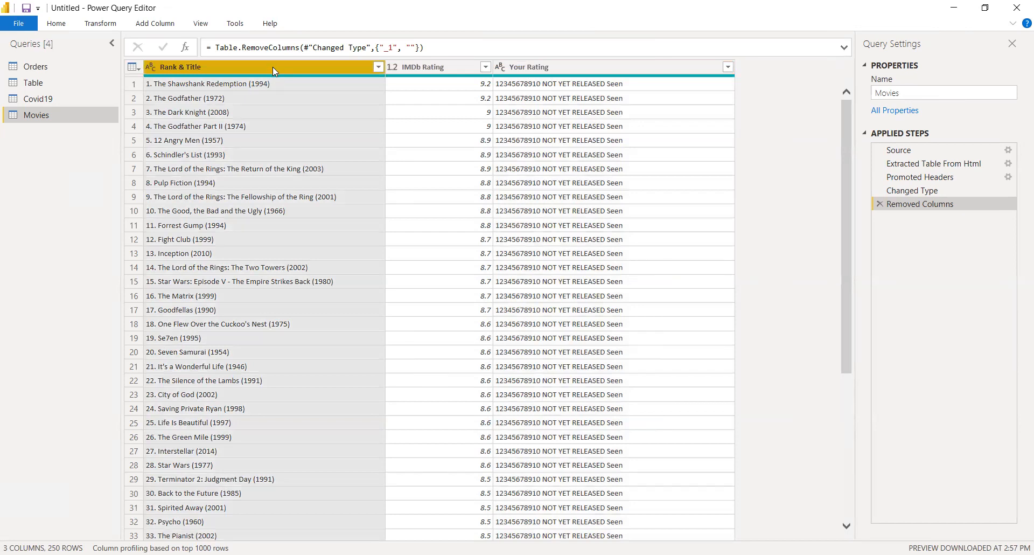
right_click(272, 69)
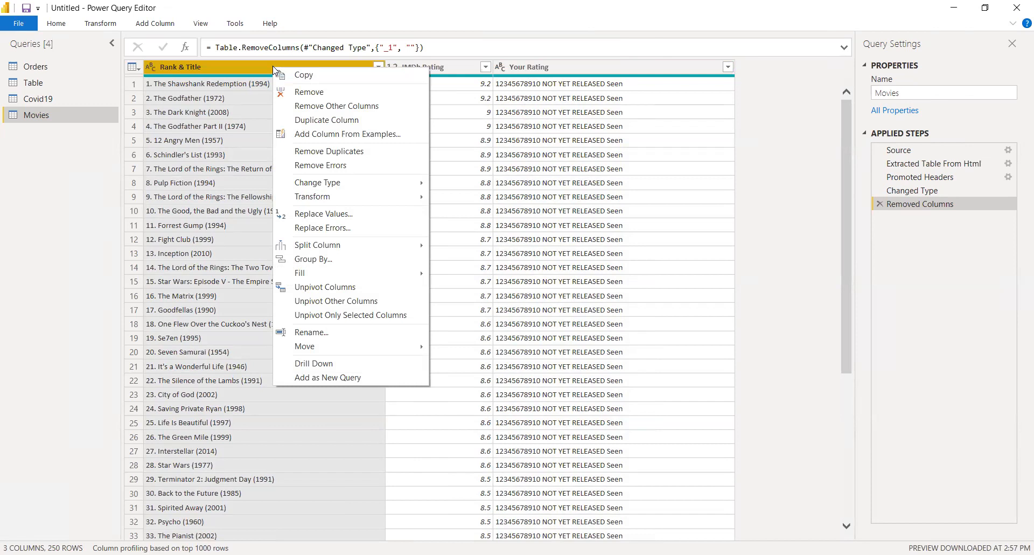
mouse_move(360, 201)
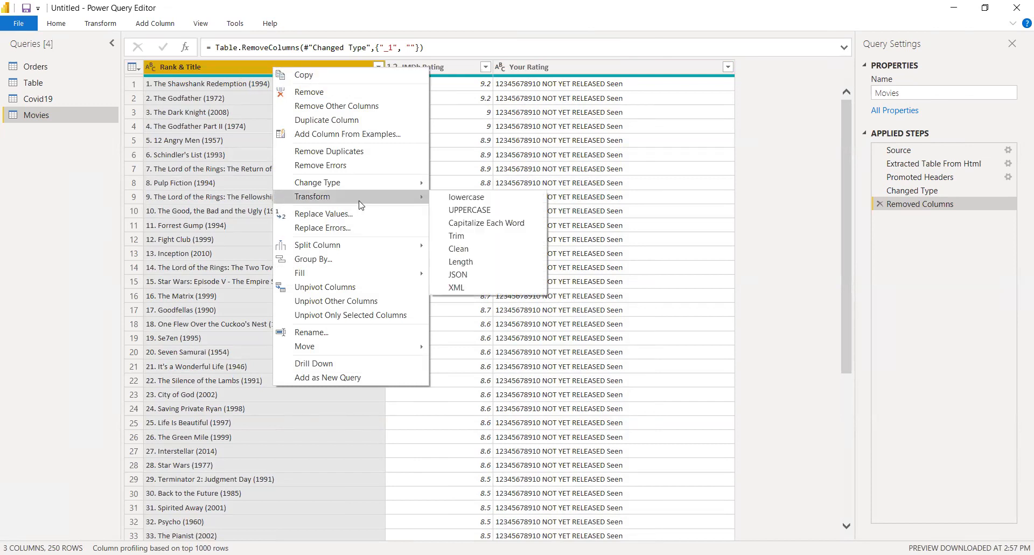
left_click(262, 71)
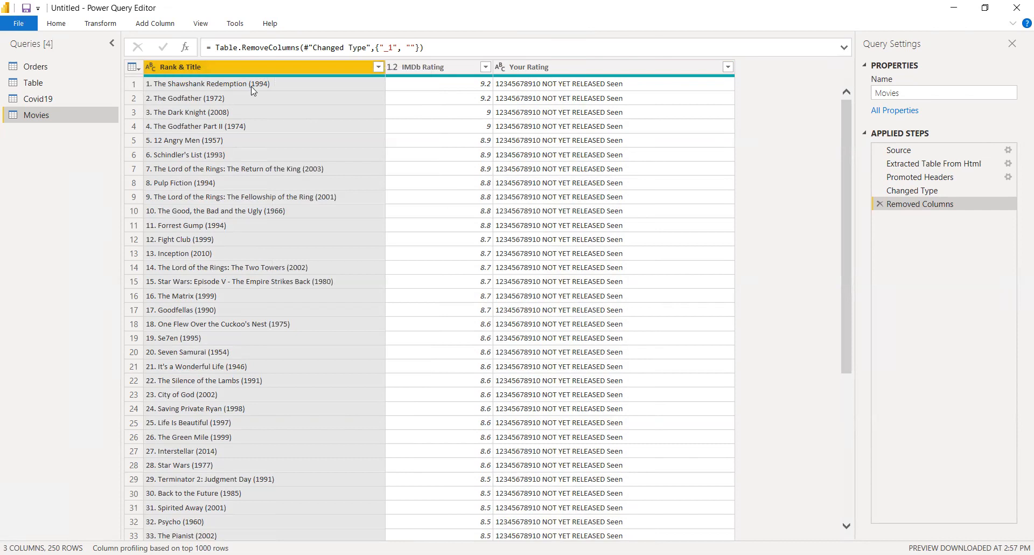
left_click(168, 24)
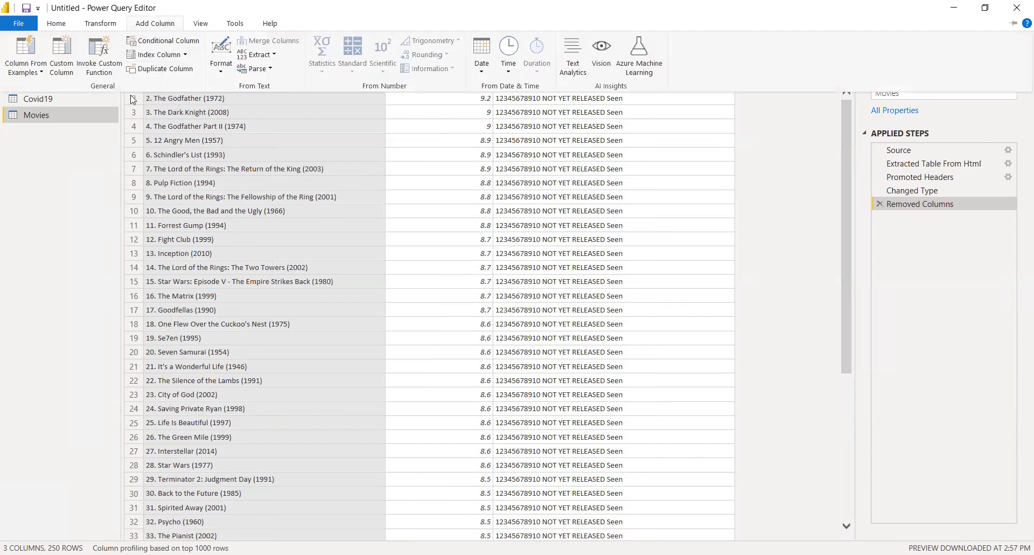
left_click(67, 72)
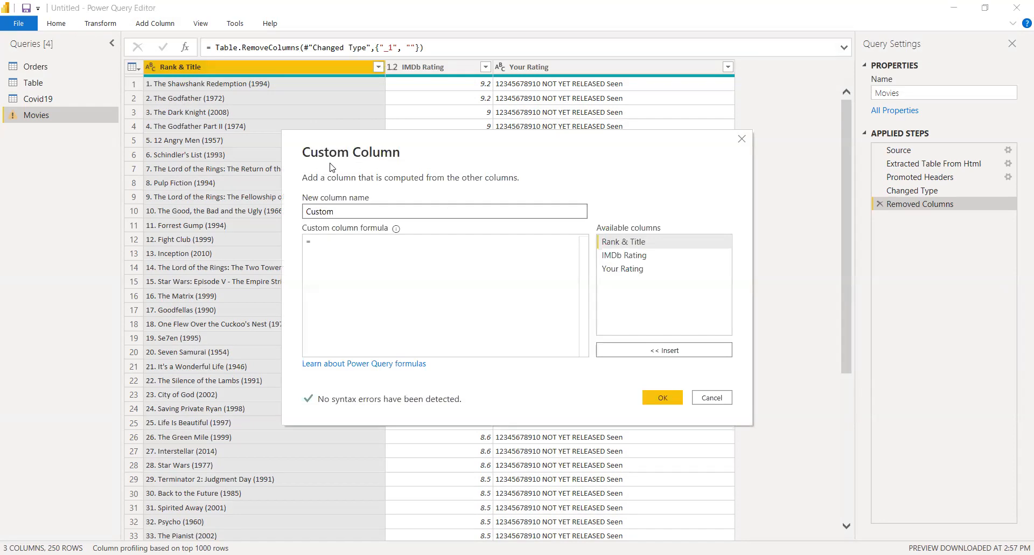
left_click(724, 400)
left_click(153, 25)
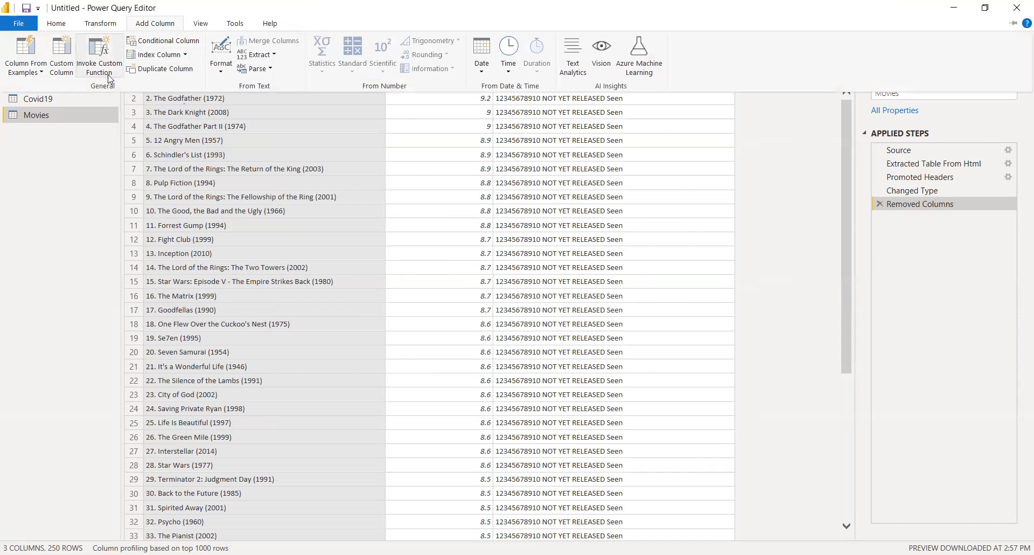
left_click(113, 81)
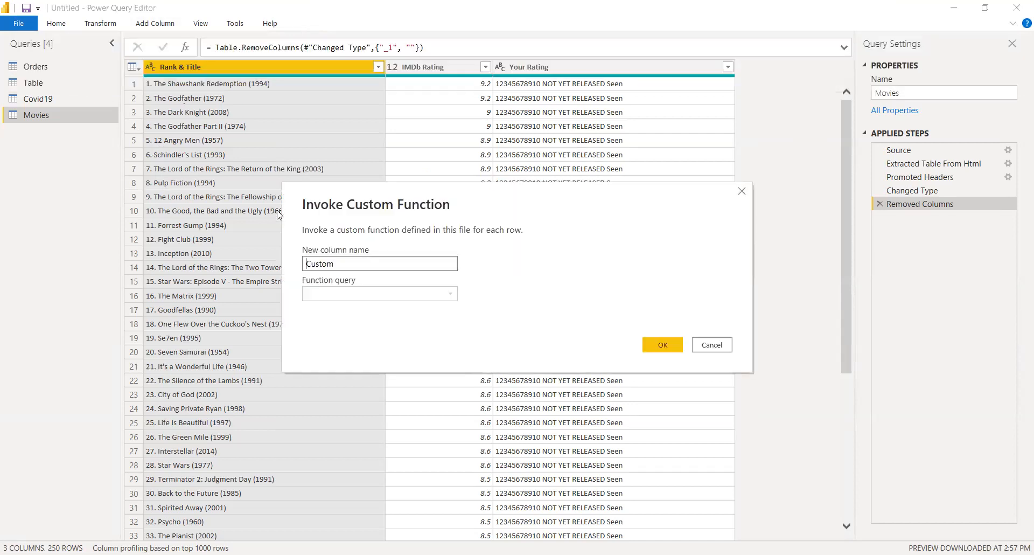
left_click(711, 344)
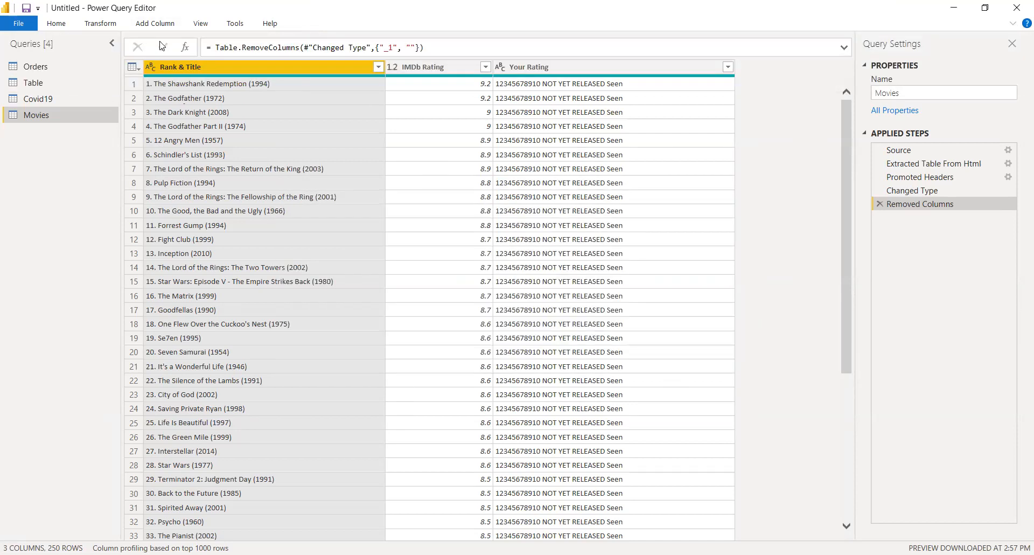
left_click(109, 28)
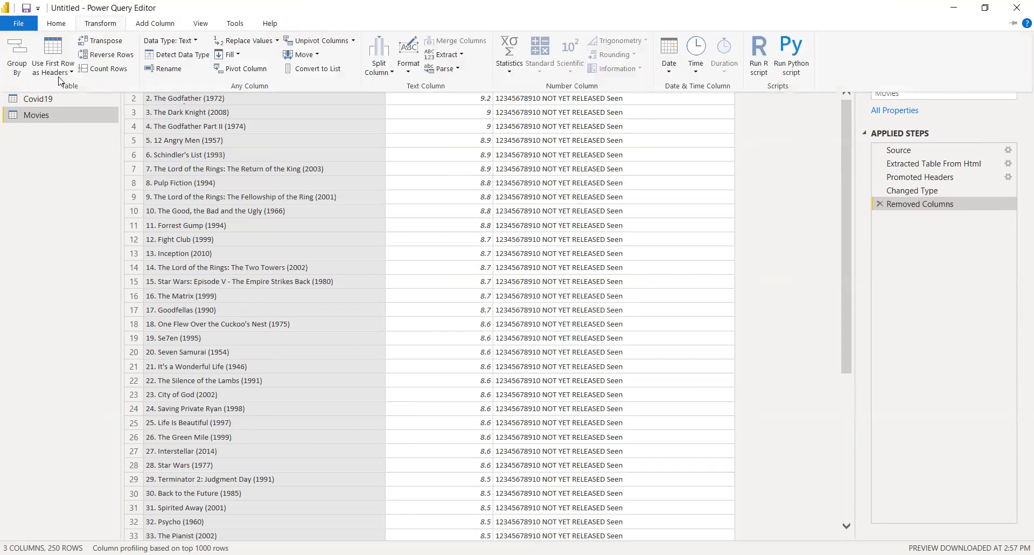
scroll(59, 81, "down", 1)
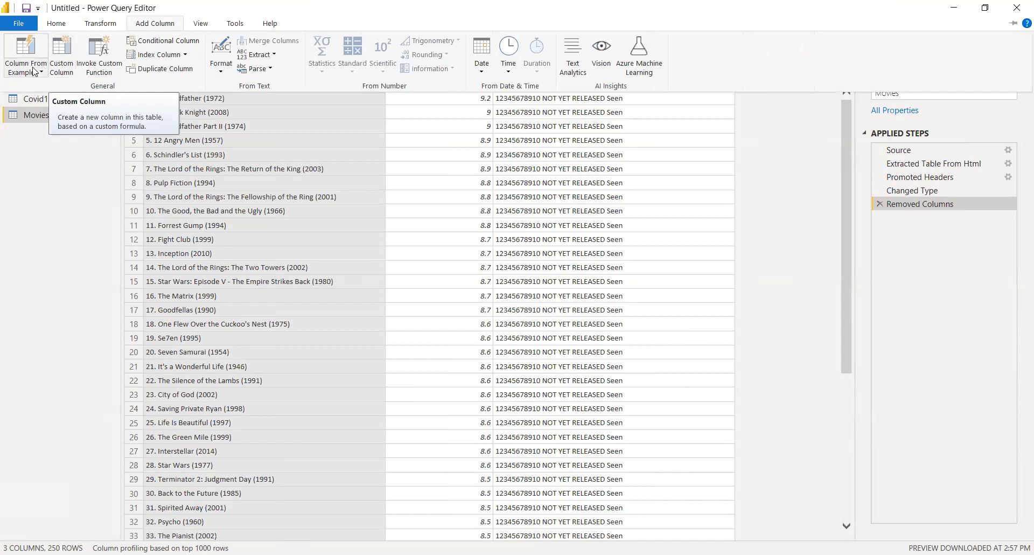
left_click(34, 73)
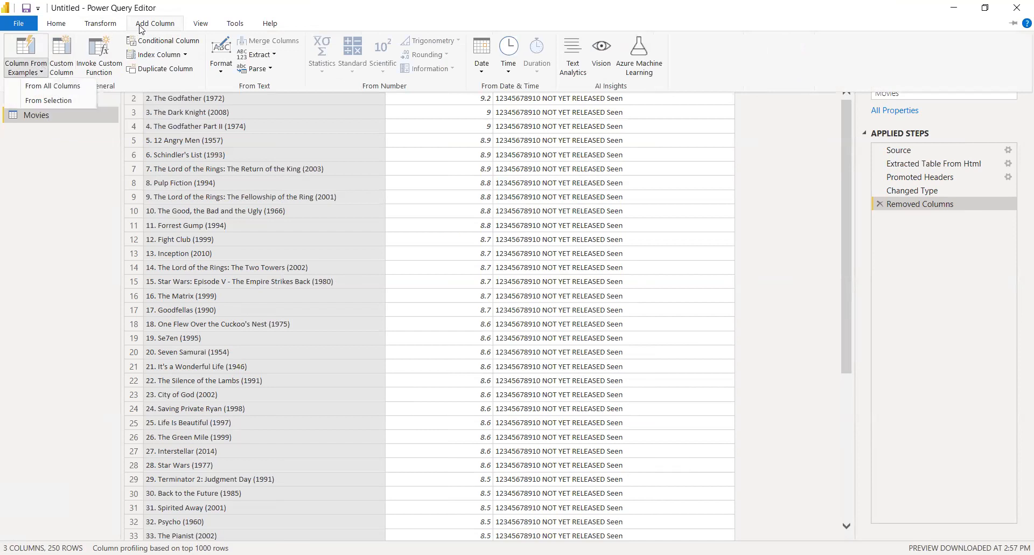
left_click(169, 43)
left_click_drag(380, 159, 587, 161)
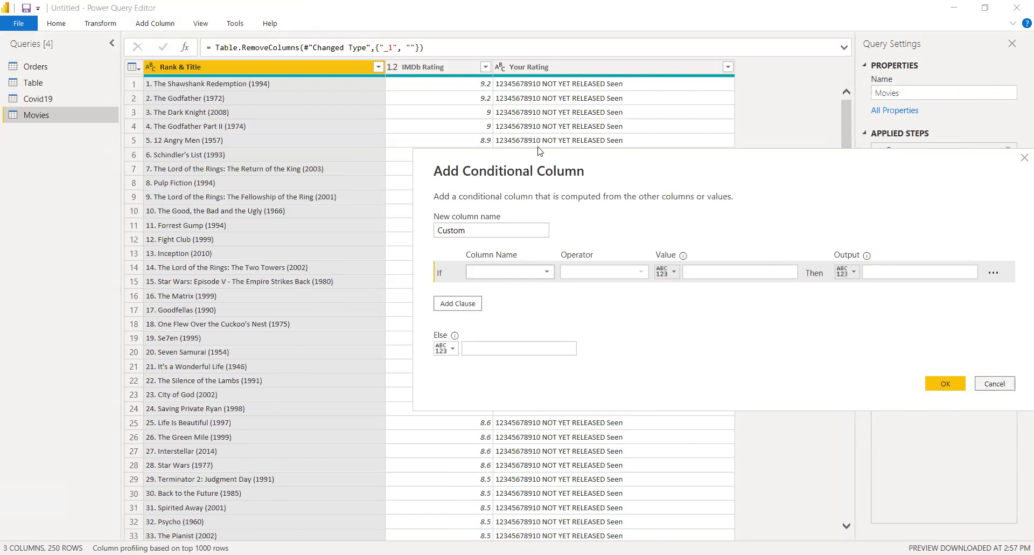
key("Escape")
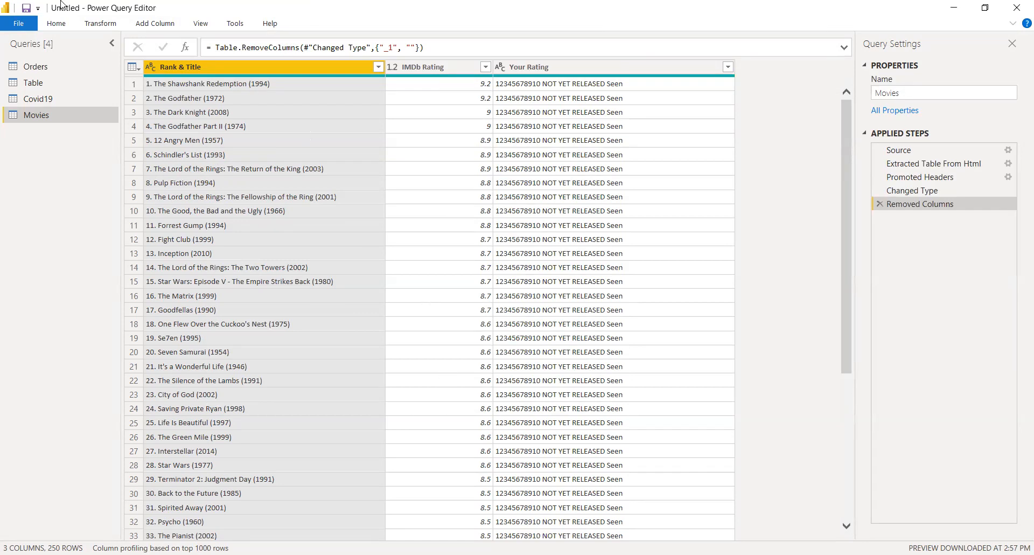
left_click(150, 23)
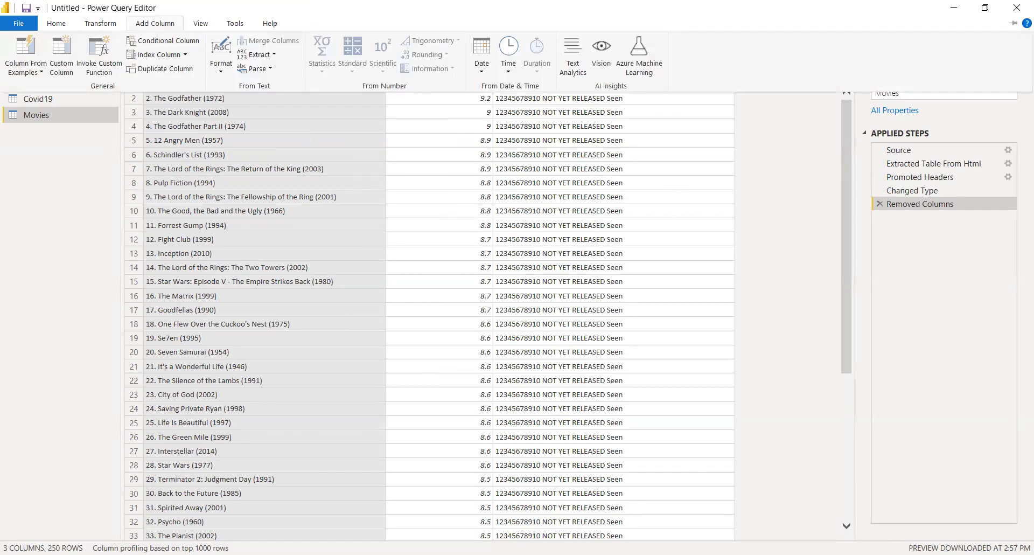